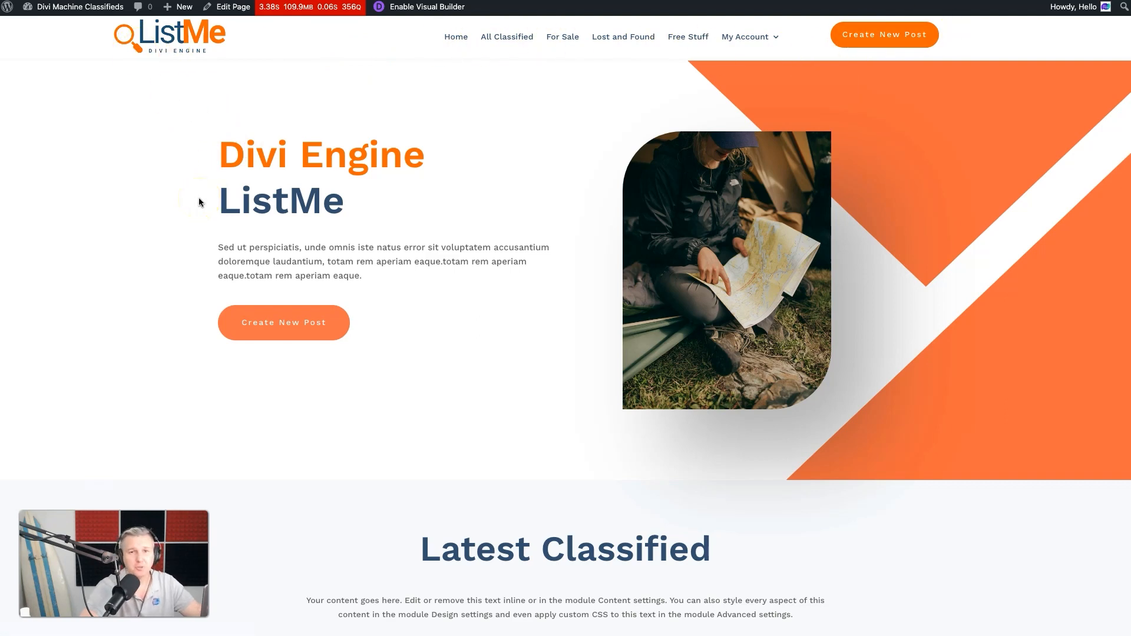
Step: Look through the ListMe demo home page from its hero section down to the newsletter and footer
scroll(512, 461, "down", 20)
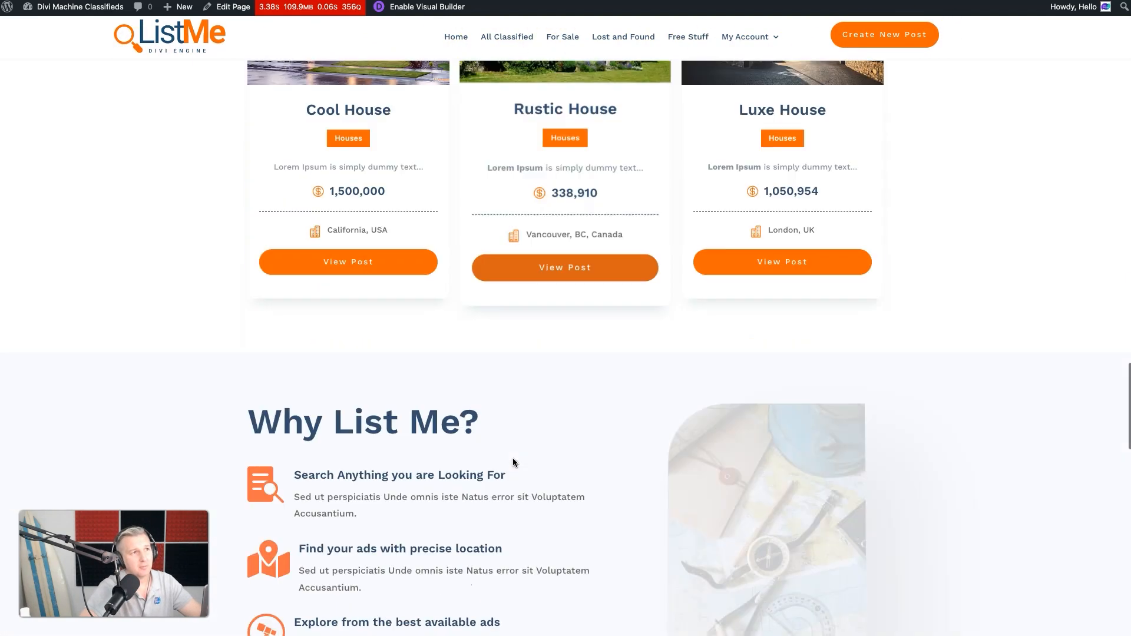
scroll(513, 462, "down", 2)
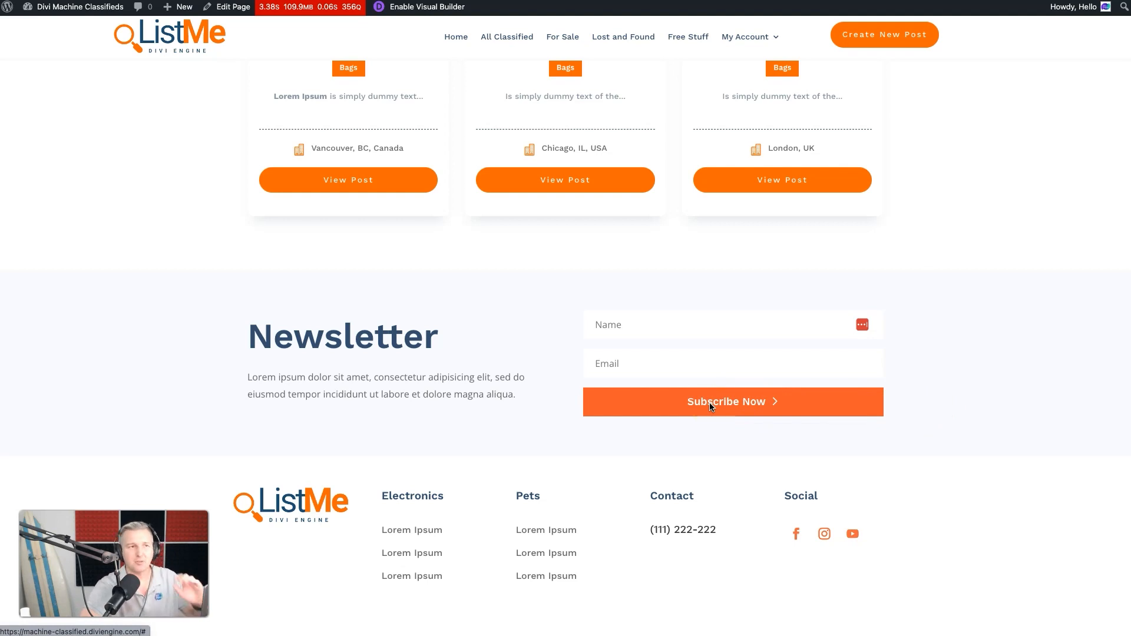
scroll(709, 403, "up", 20)
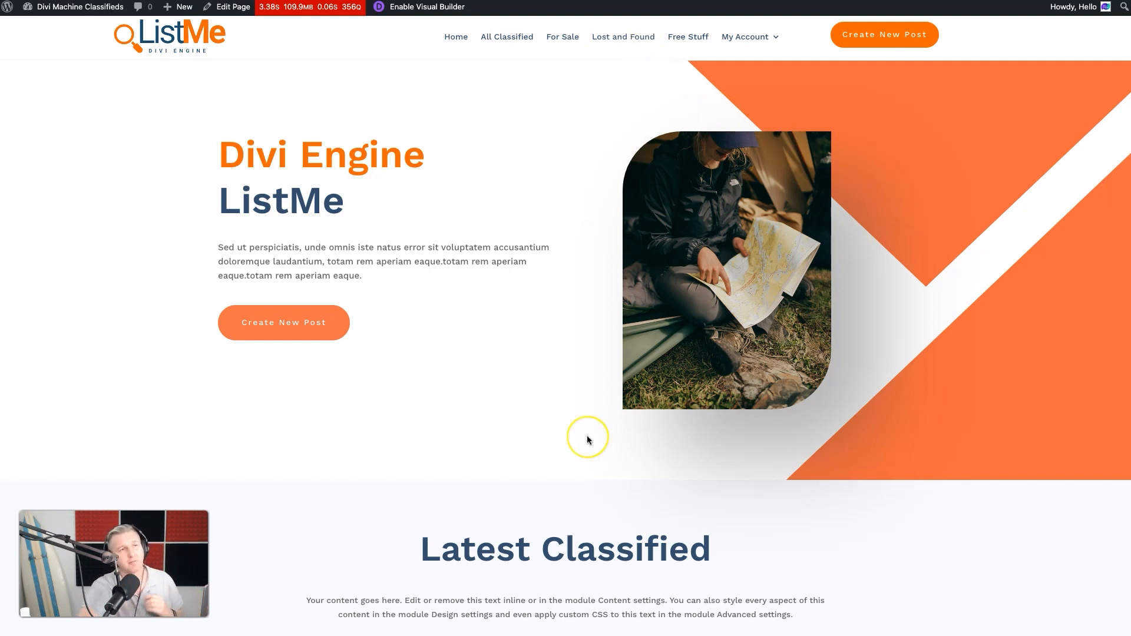
scroll(587, 436, "down", 10)
scroll(587, 438, "down", 20)
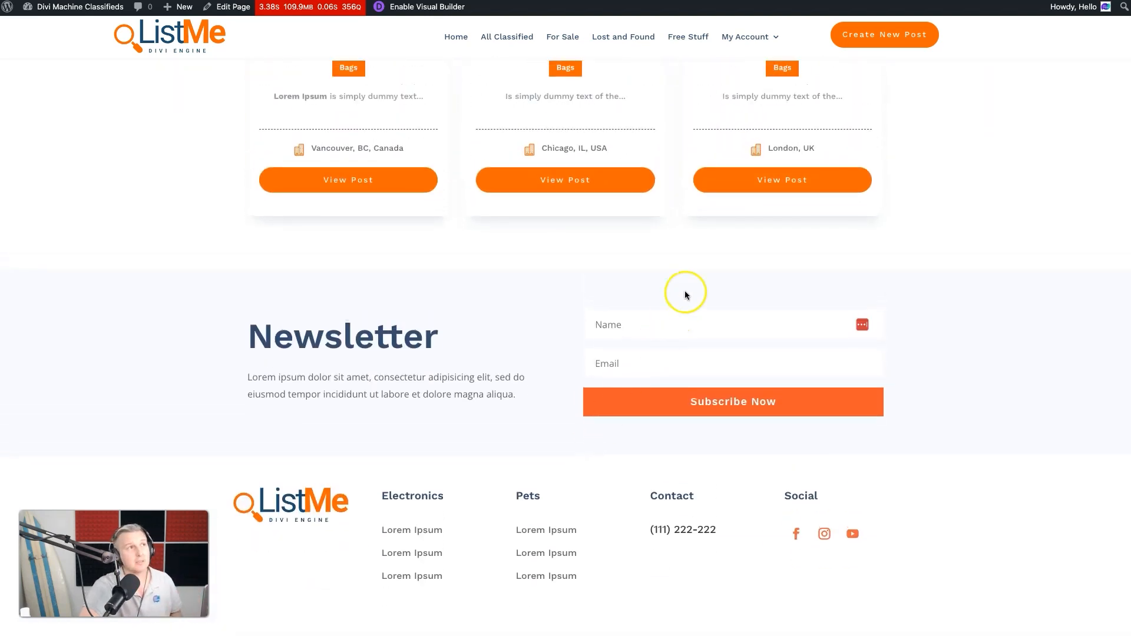
scroll(684, 294, "up", 10)
scroll(684, 294, "up", 7)
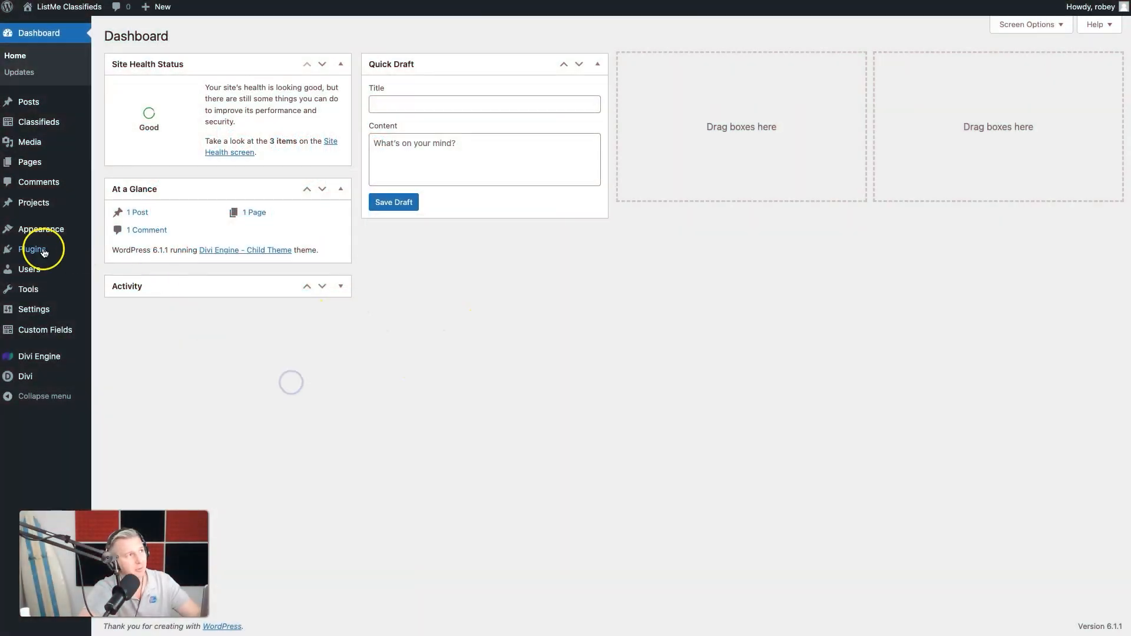
Step: Create a navigation menu named Main Menu and assign it to the Primary Menu display location
mouse_move(35, 236)
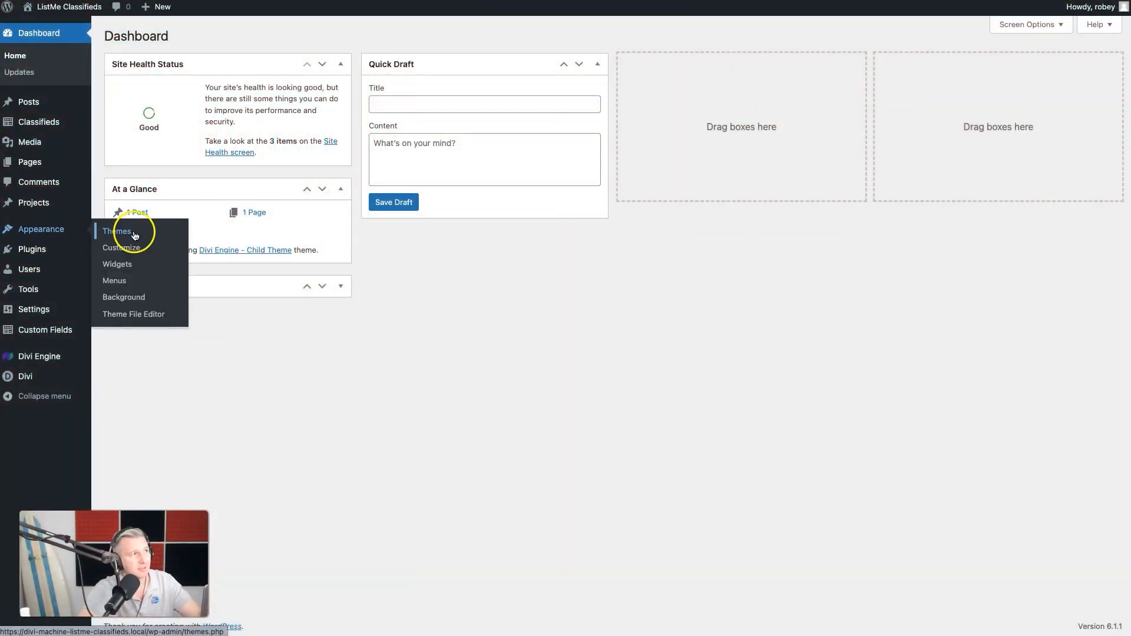
left_click(116, 283)
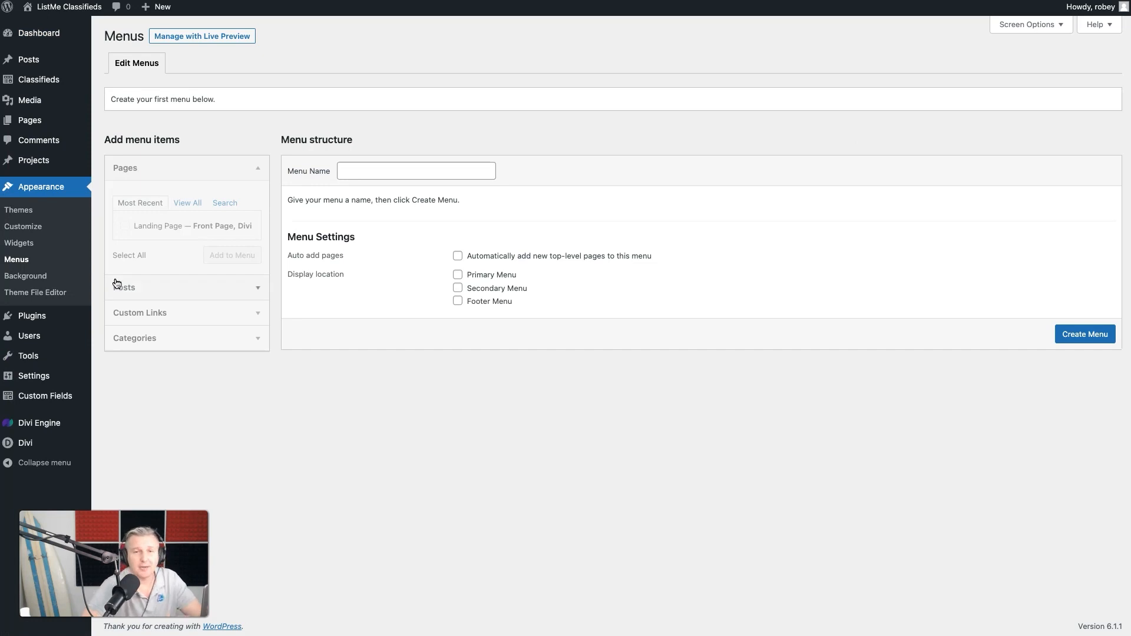
left_click(395, 174)
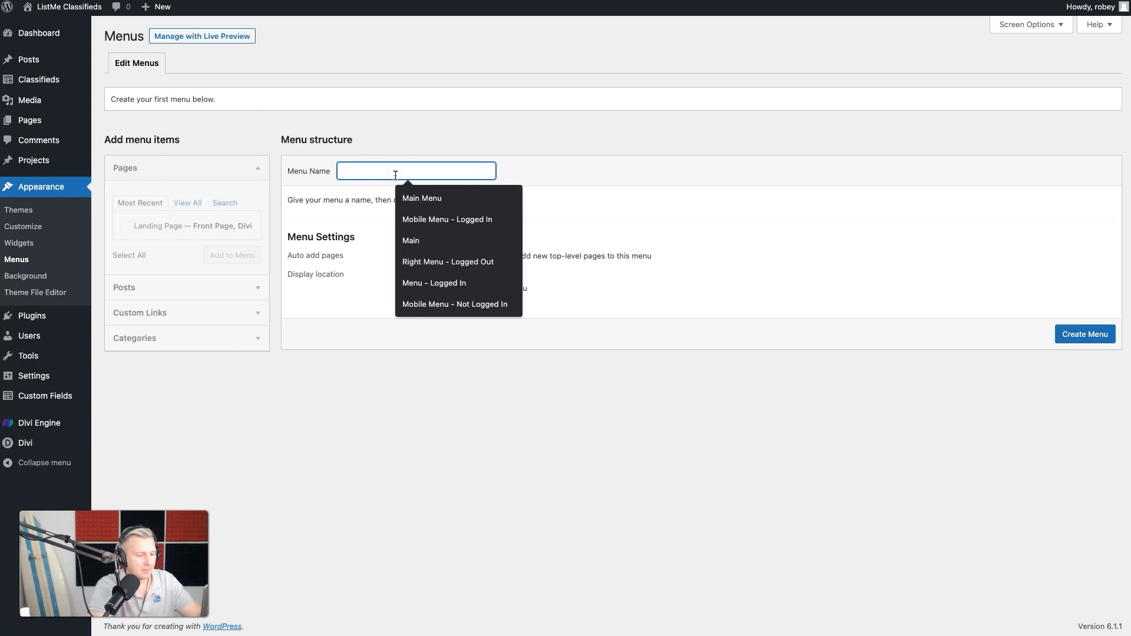
type("Main")
key("Down")
key("Return")
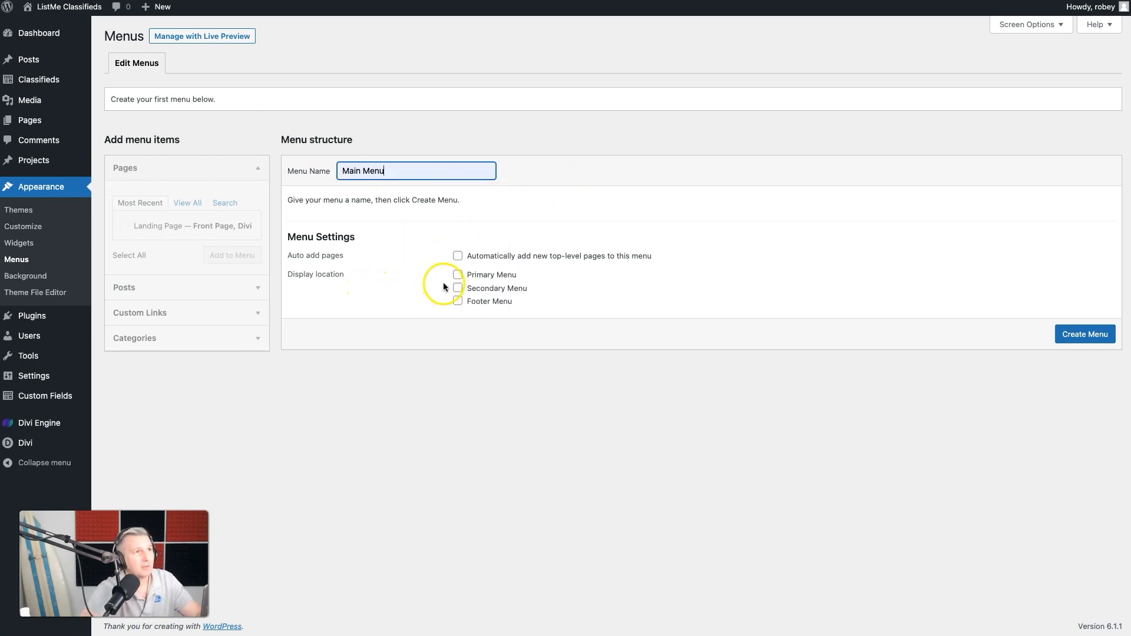
left_click(458, 276)
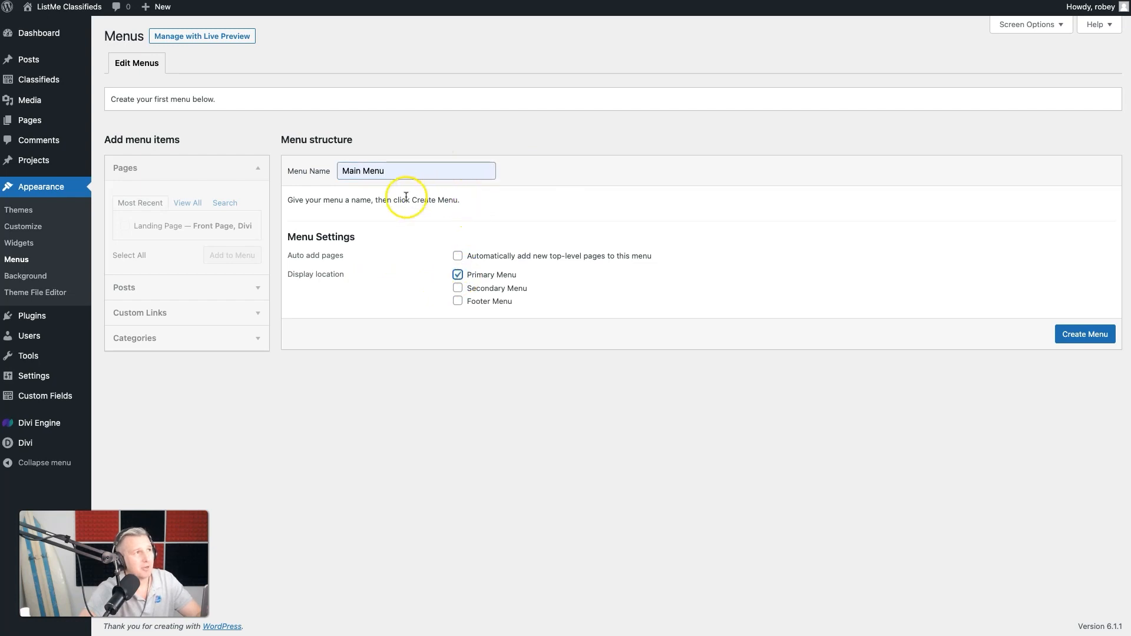
left_click(1092, 340)
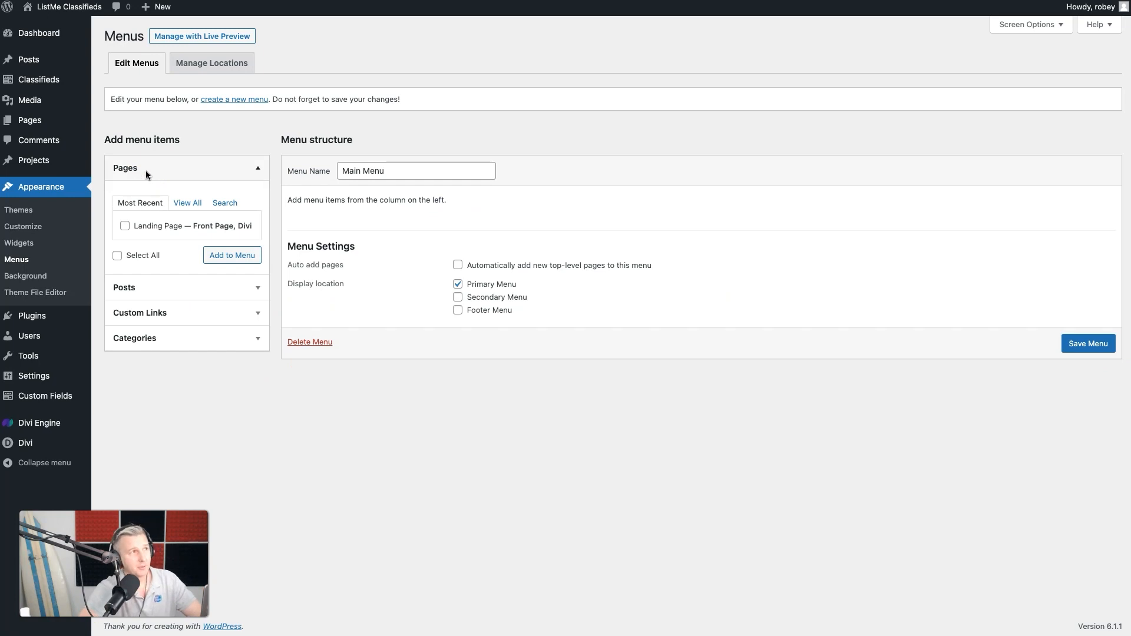
Step: Check the categories offered as menu items and open the Classifieds categories page in a new browser tab
left_click(168, 340)
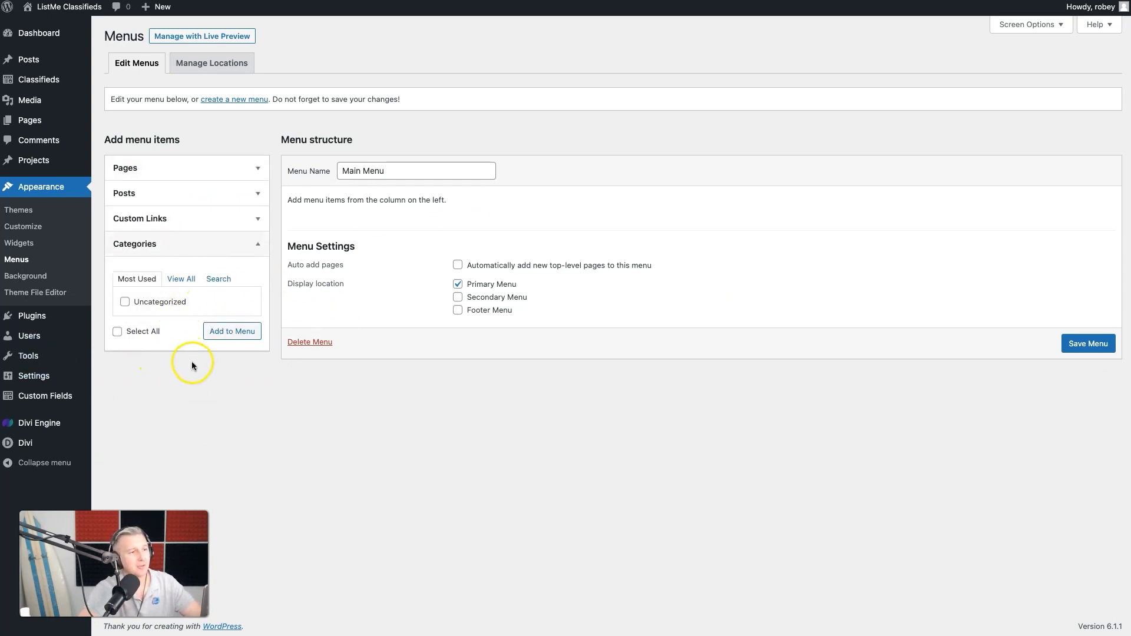
left_click(524, 1)
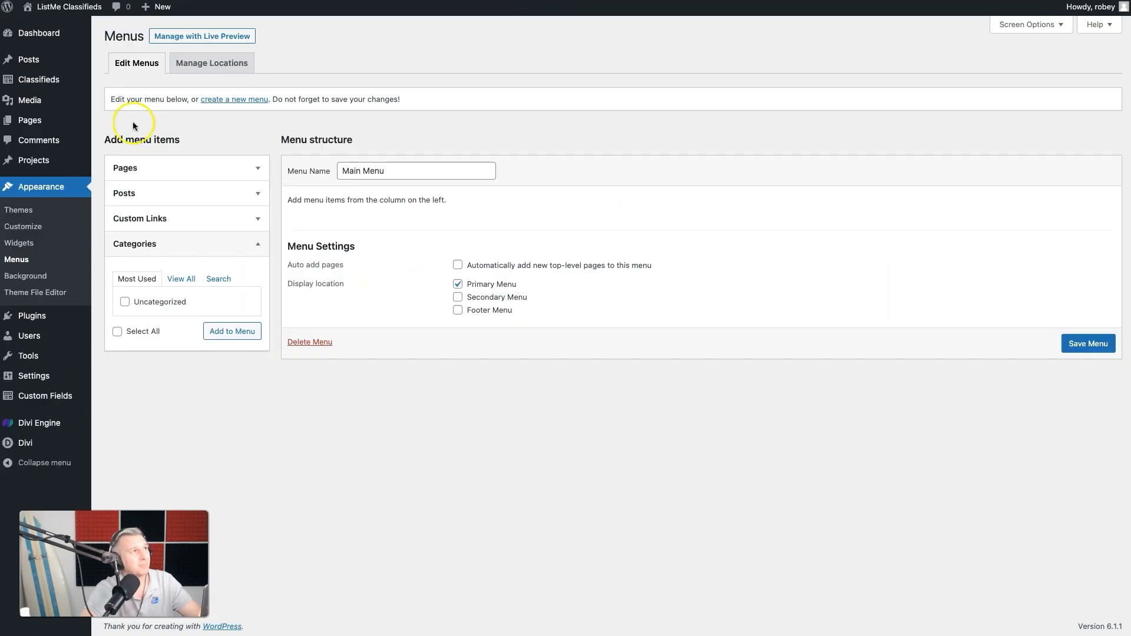
mouse_move(41, 81)
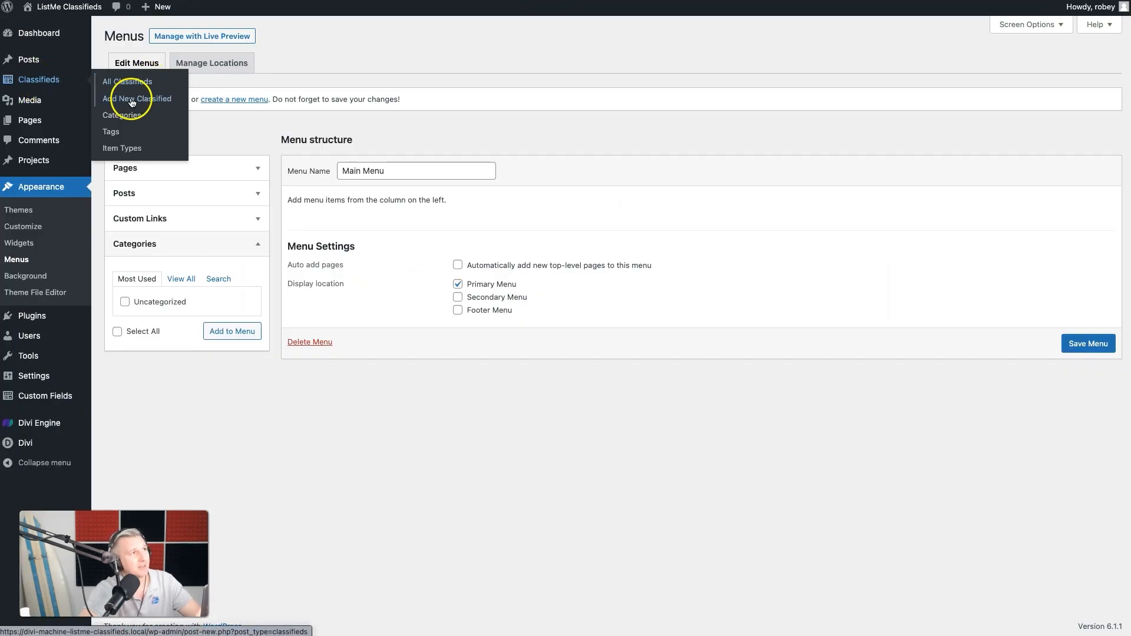
right_click(121, 116)
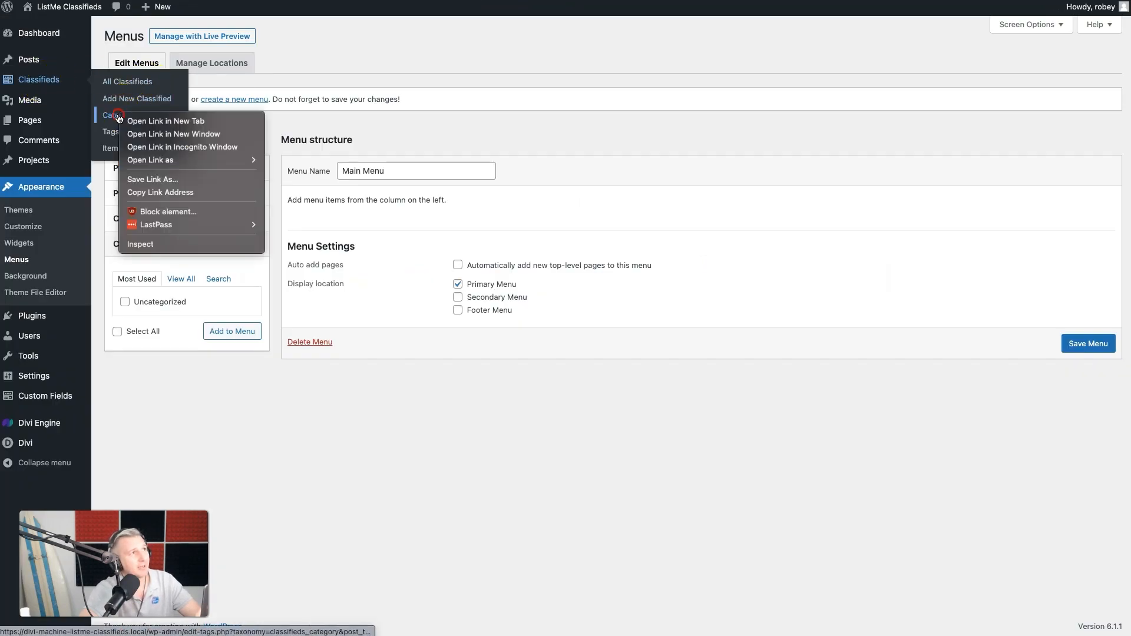
left_click(159, 124)
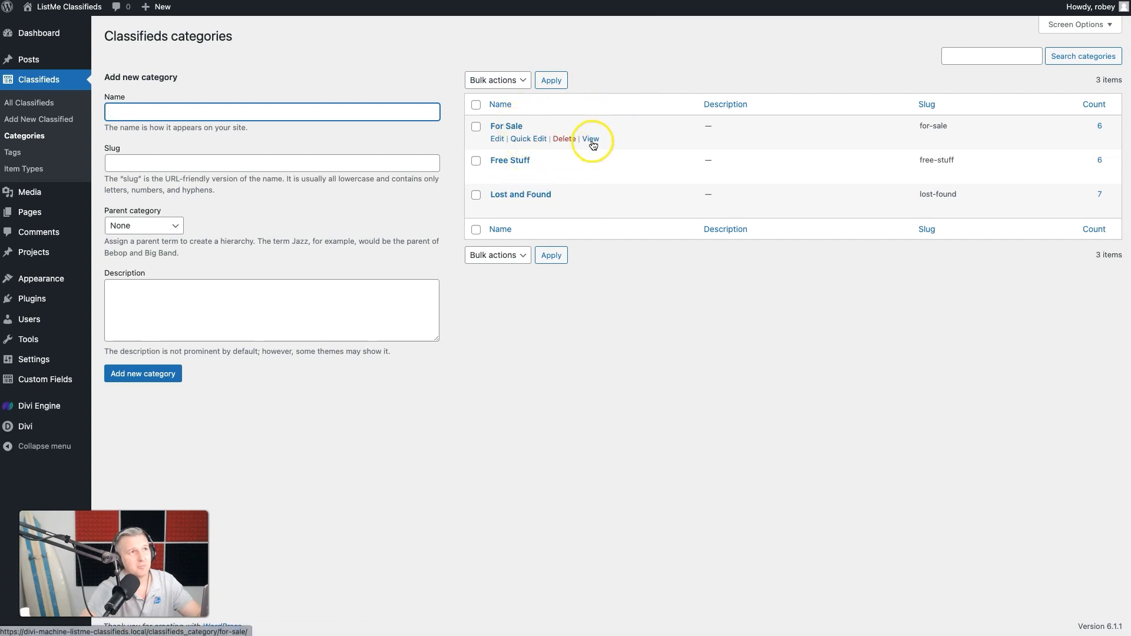
Step: Open the For Sale category's archive page in a new browser tab and look through its listings
right_click(593, 145)
left_click(607, 146)
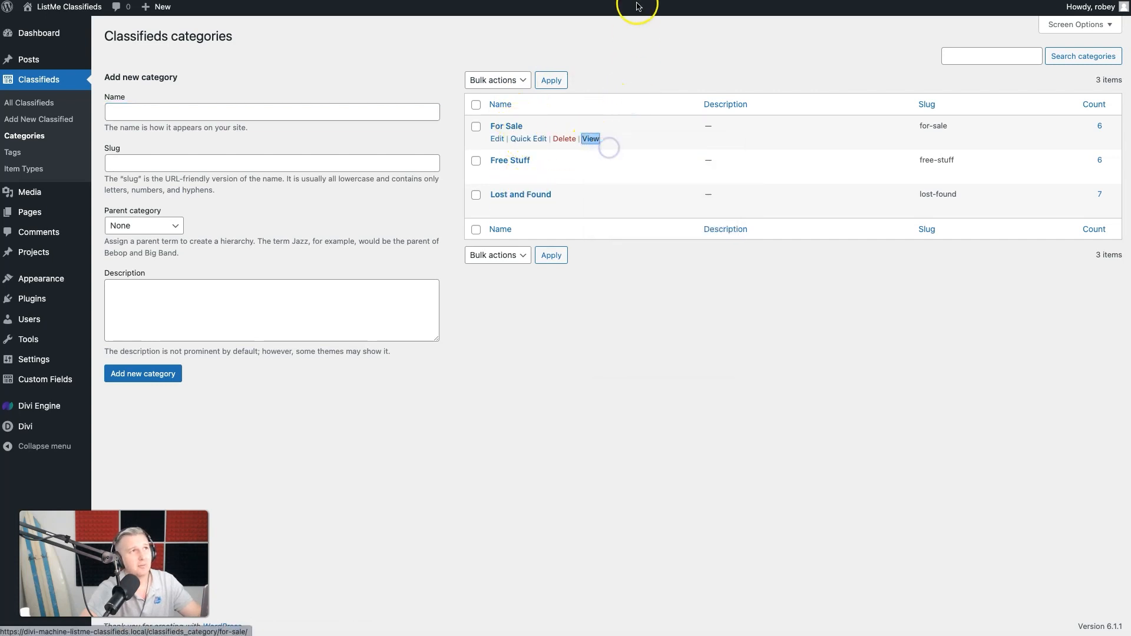
key("ctrl+Tab")
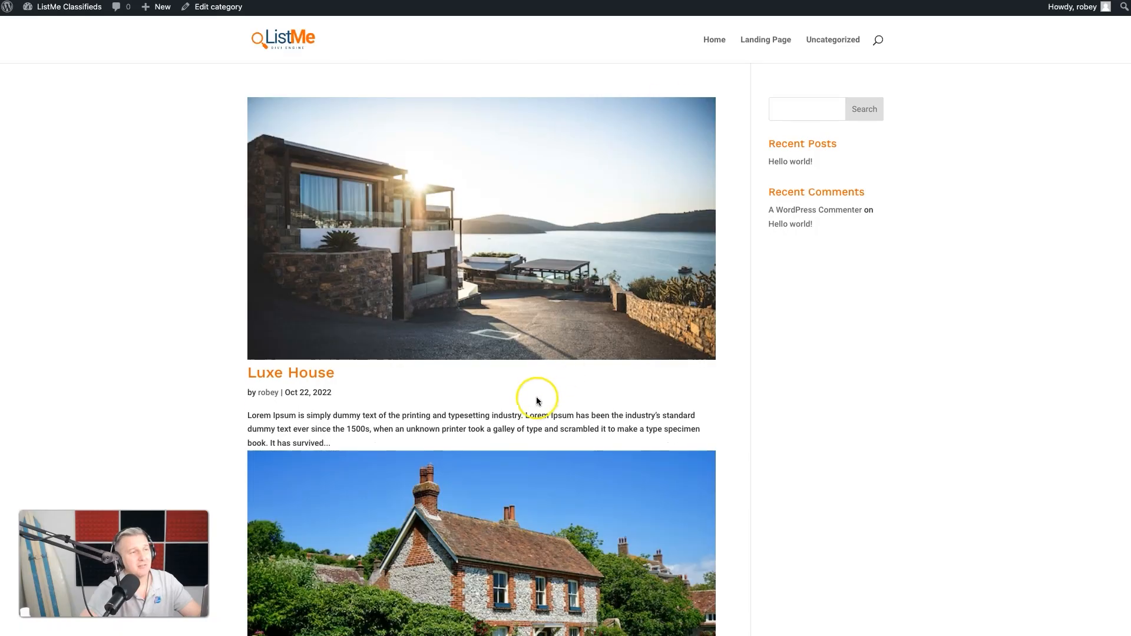
scroll(537, 399, "down", 13)
scroll(537, 399, "down", 5)
scroll(536, 400, "up", 20)
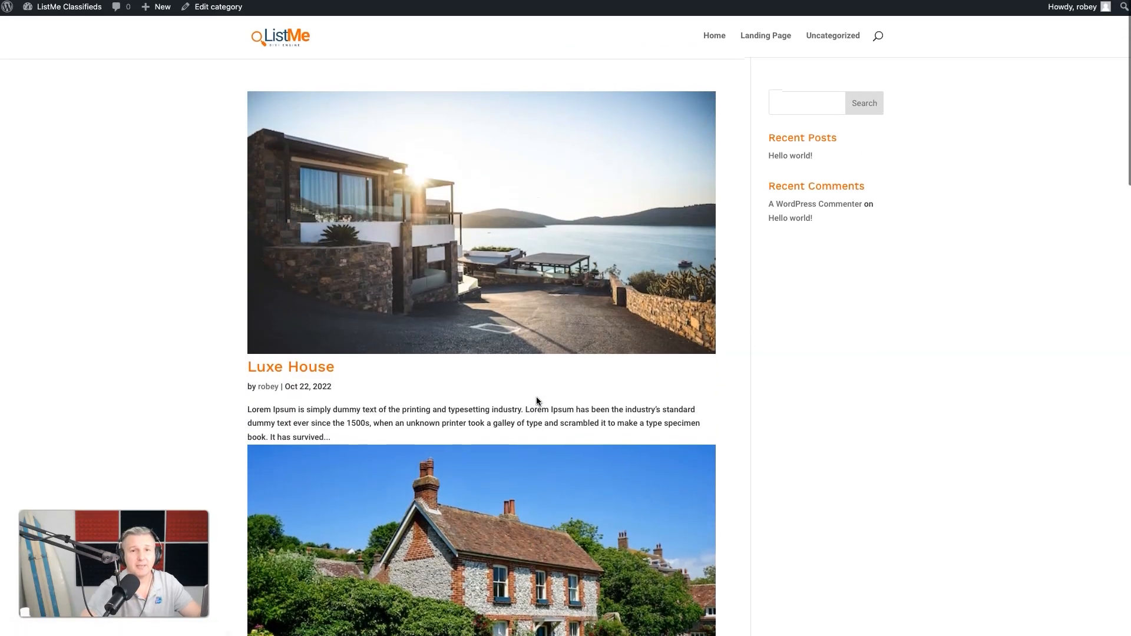
scroll(536, 401, "down", 1)
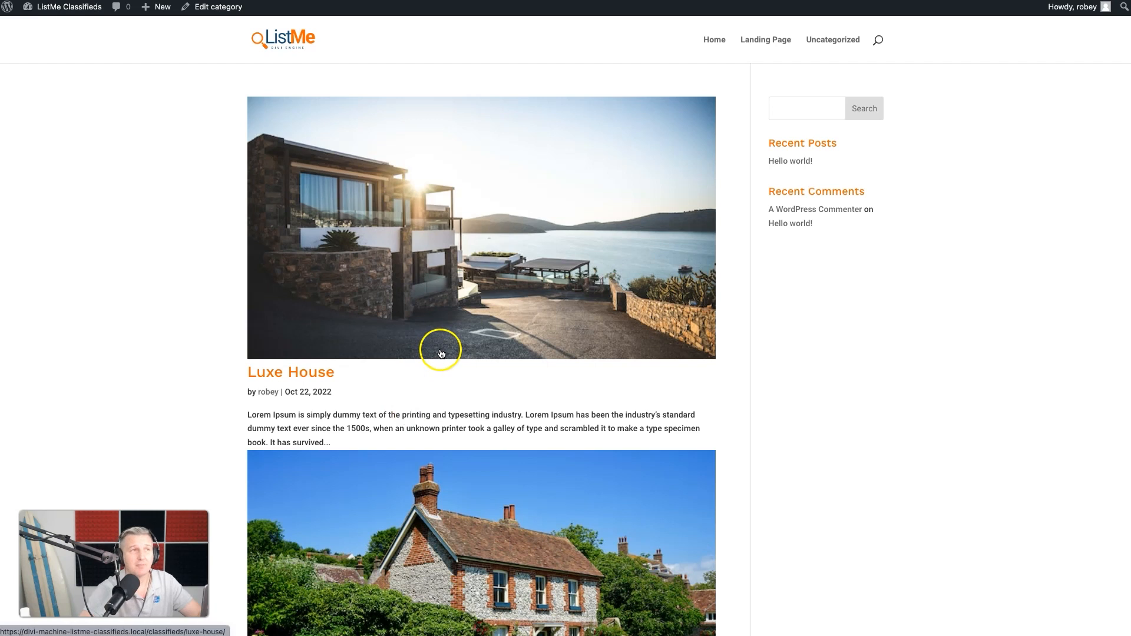
Step: Copy the For Sale category's page address and add it to Main Menu as a custom link labelled For Sale
left_click(613, 1)
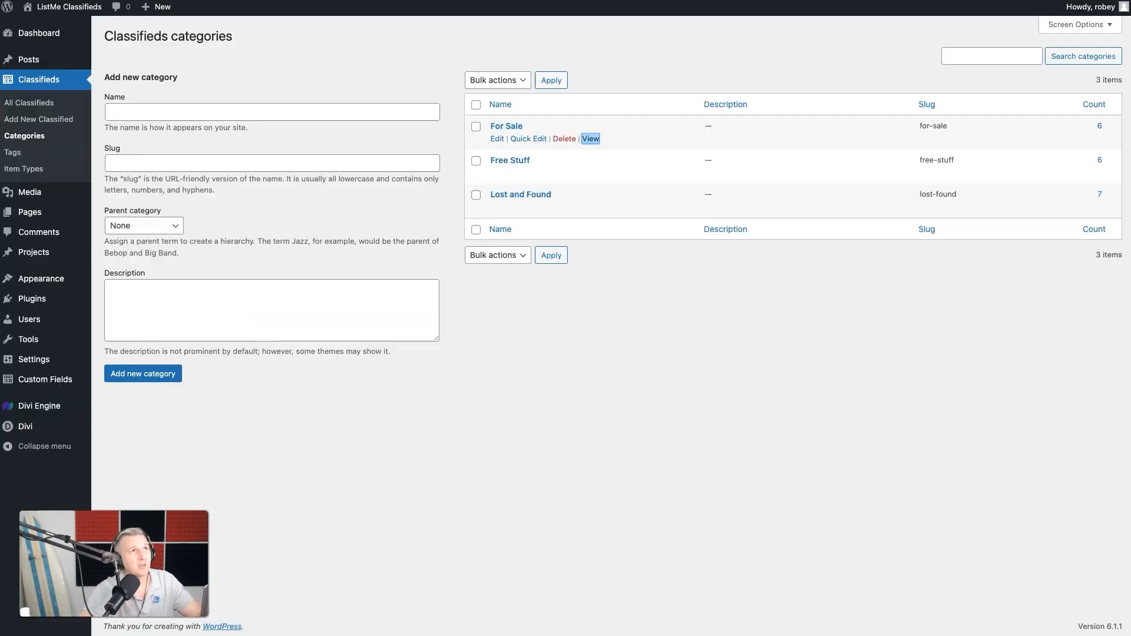
left_click(619, 162)
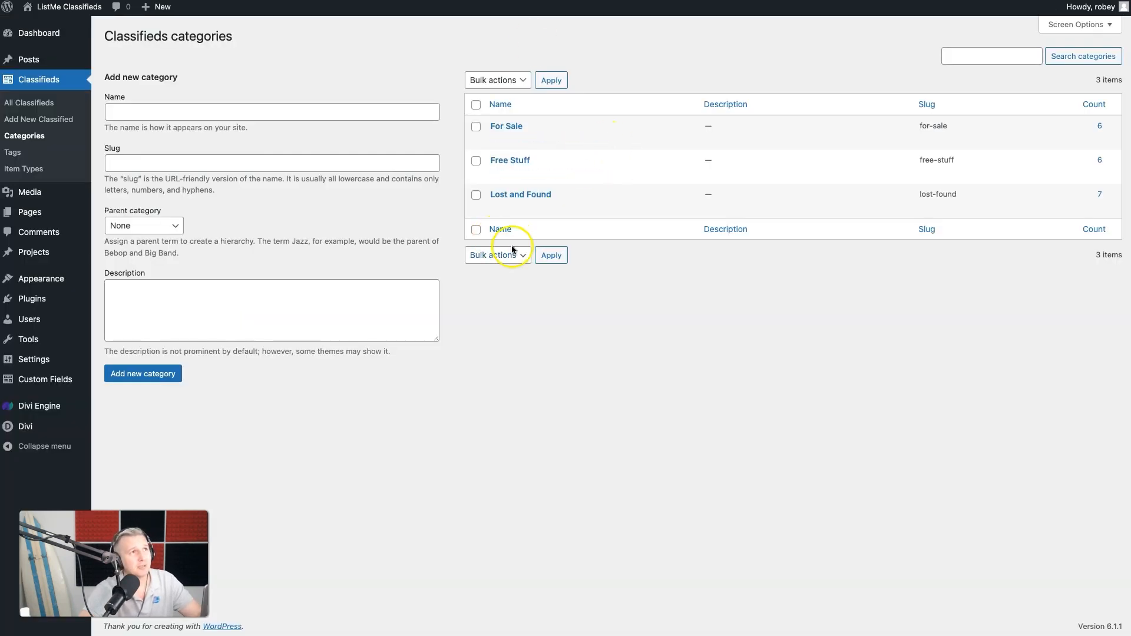
right_click(595, 141)
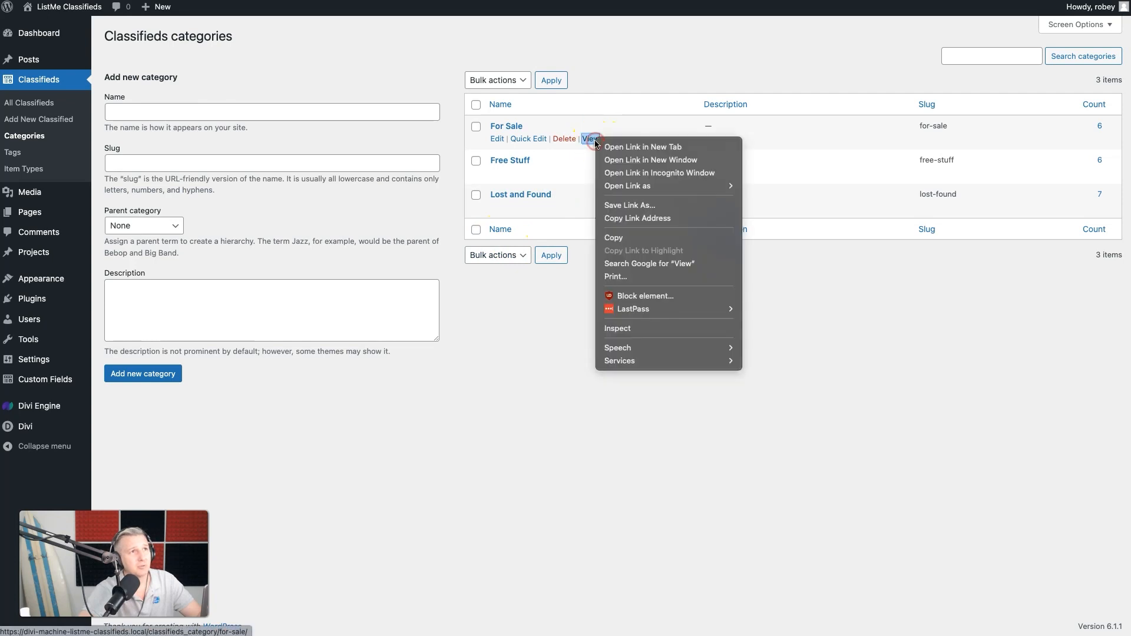
left_click(637, 218)
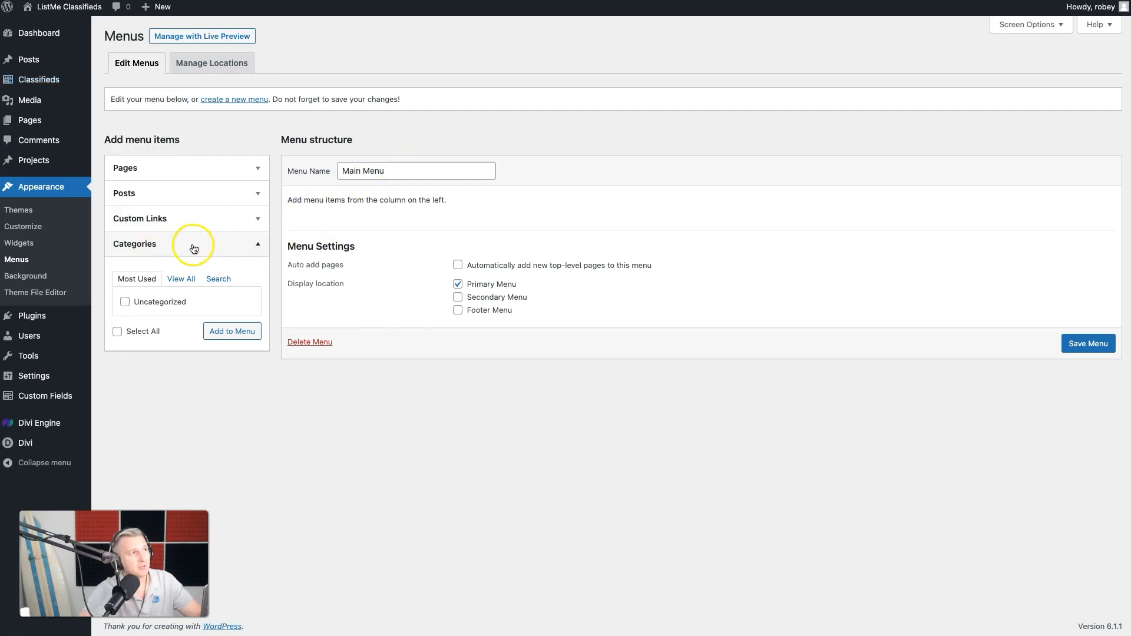
left_click(173, 227)
left_click(211, 259)
key("ctrl+v")
left_click(209, 282)
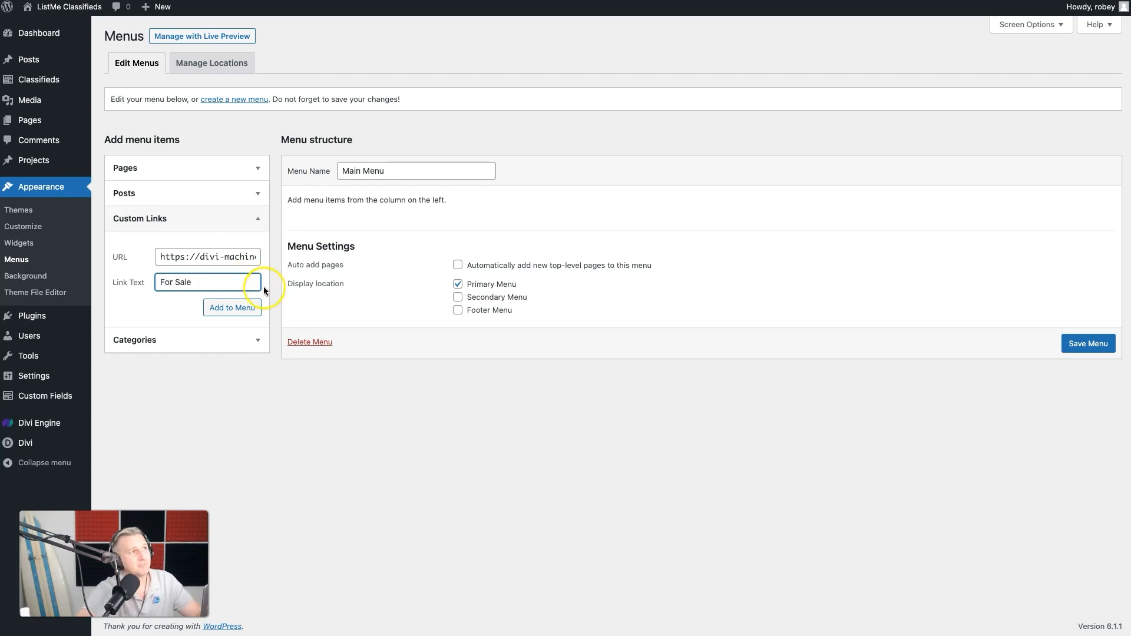
left_click(251, 309)
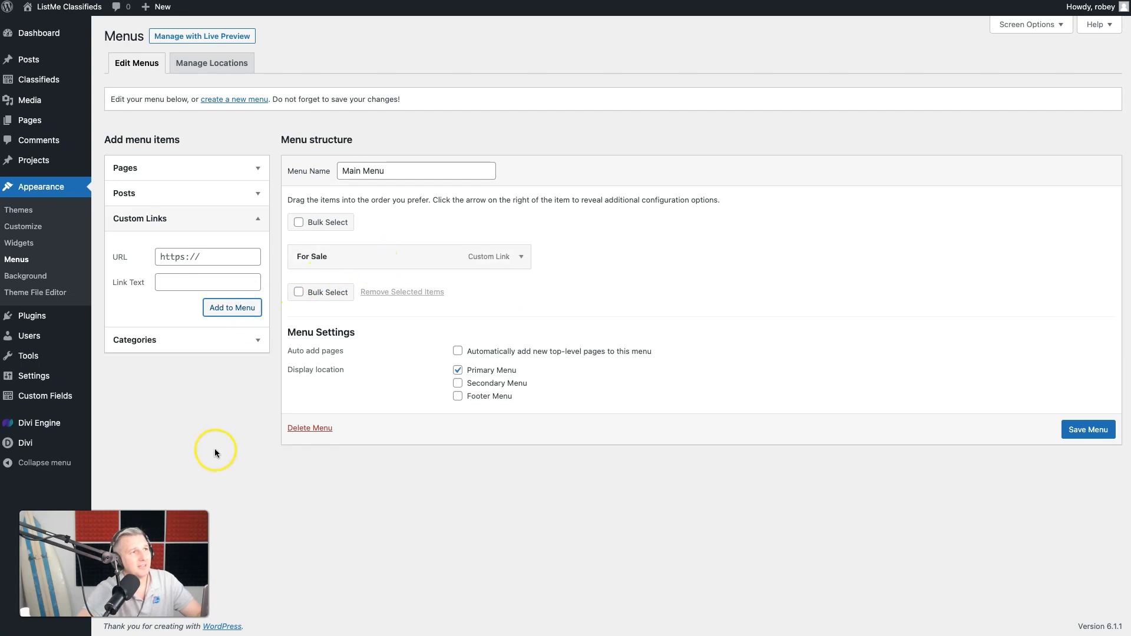
Step: Add a custom link labelled Home with the URL / to the menu and move it above For Sale
left_click(210, 170)
left_click(209, 169)
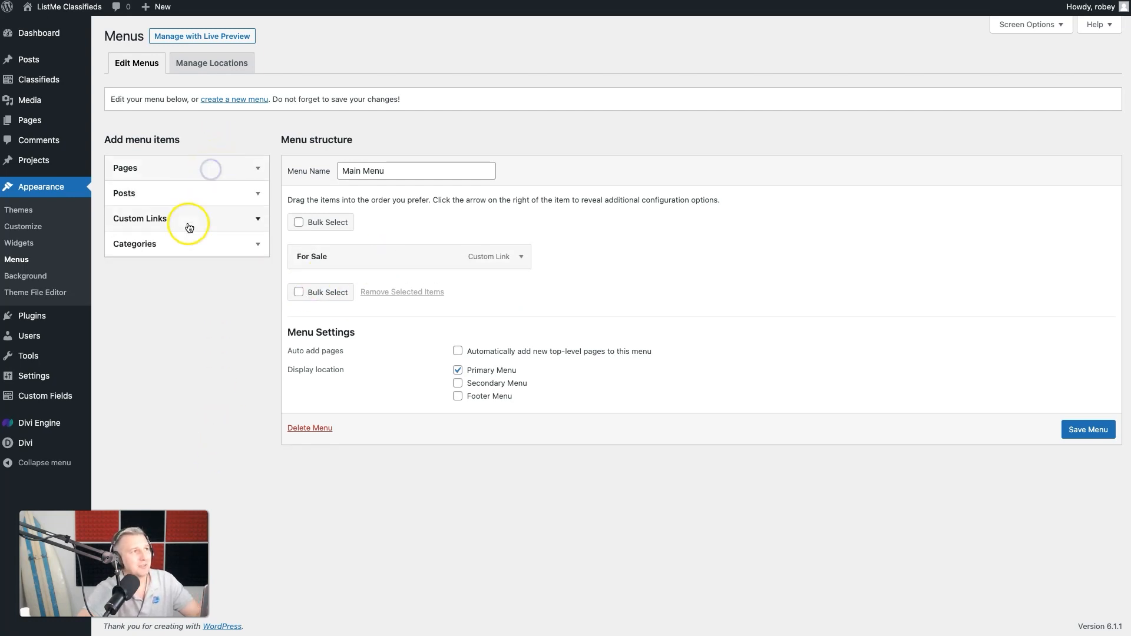
left_click(188, 222)
type("/")
key("Tab")
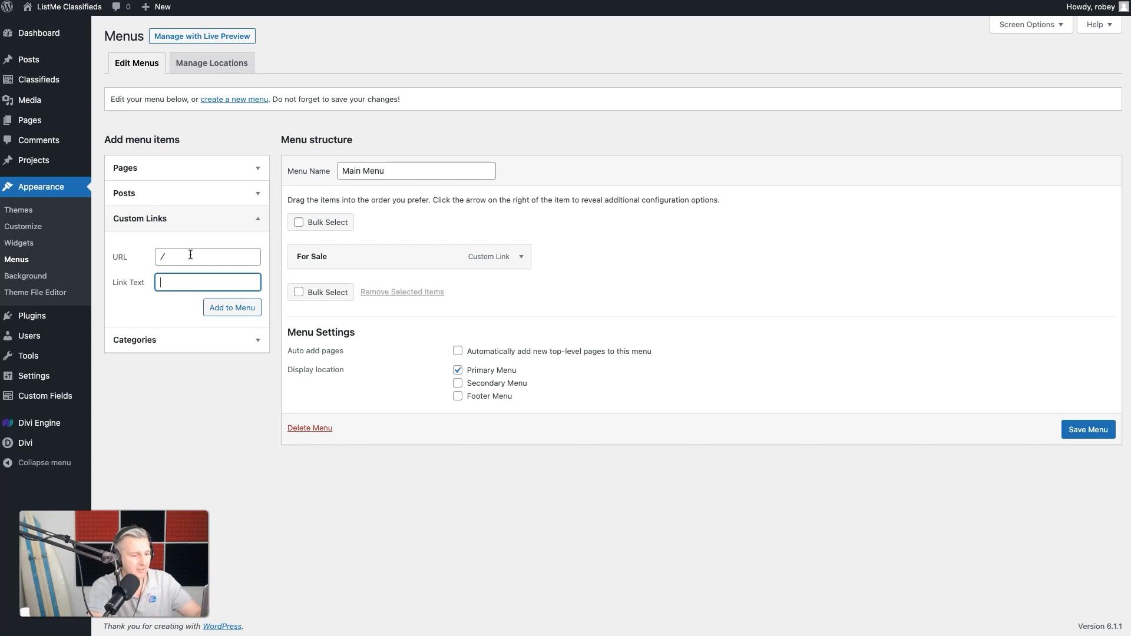
left_click(247, 307)
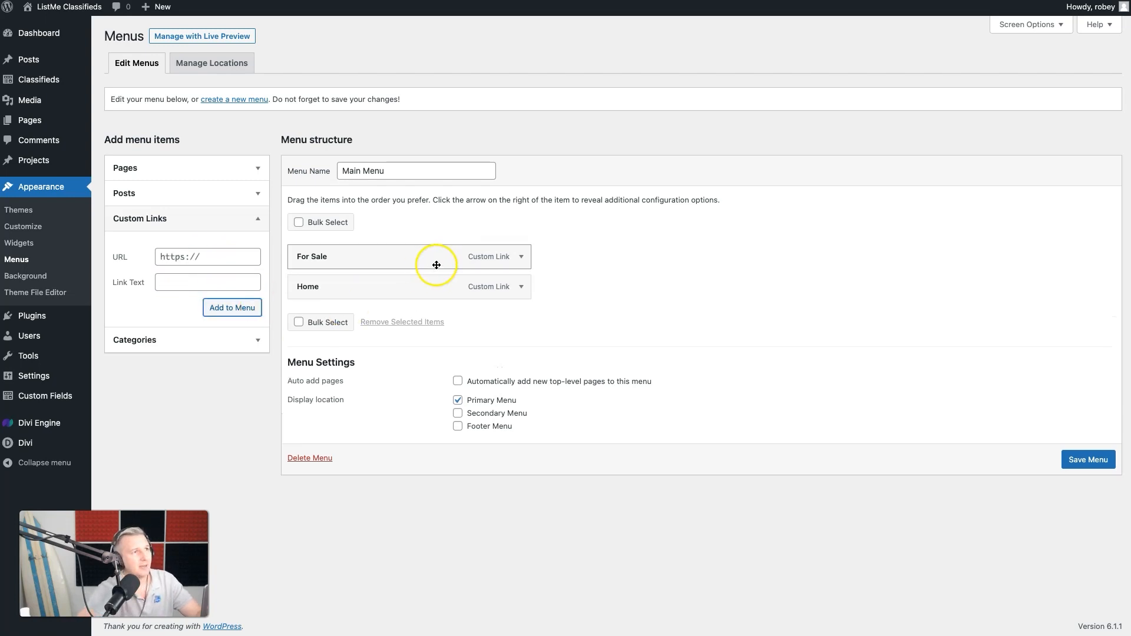
left_click_drag(449, 286, 433, 250)
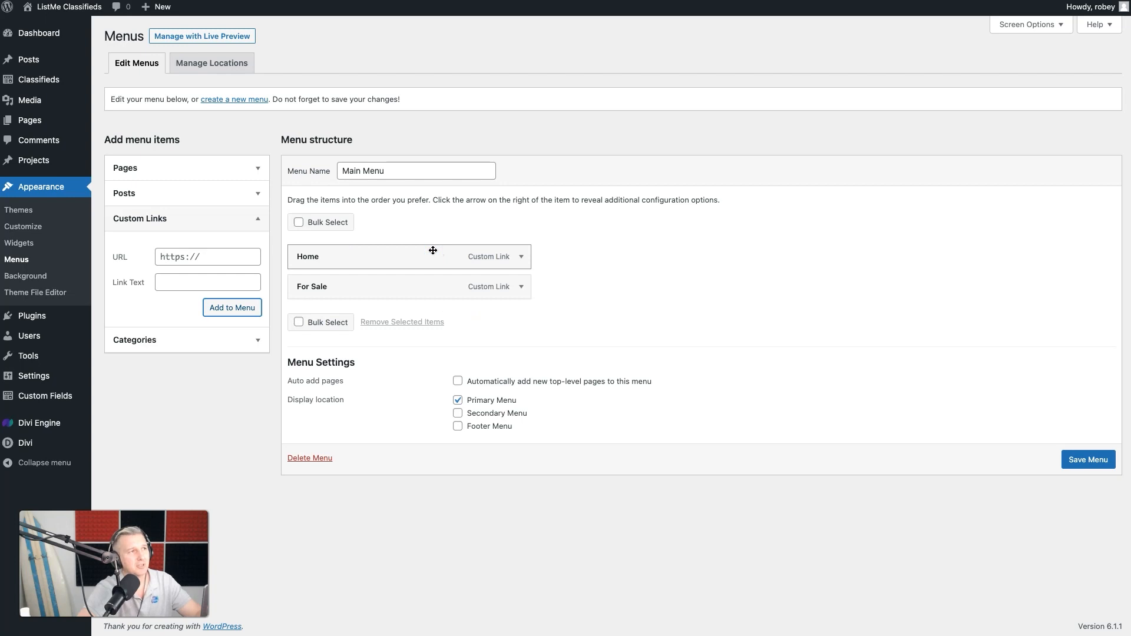
Step: Copy the Free Stuff category's page address and use it as the URL of a new custom menu link
left_click(804, 65)
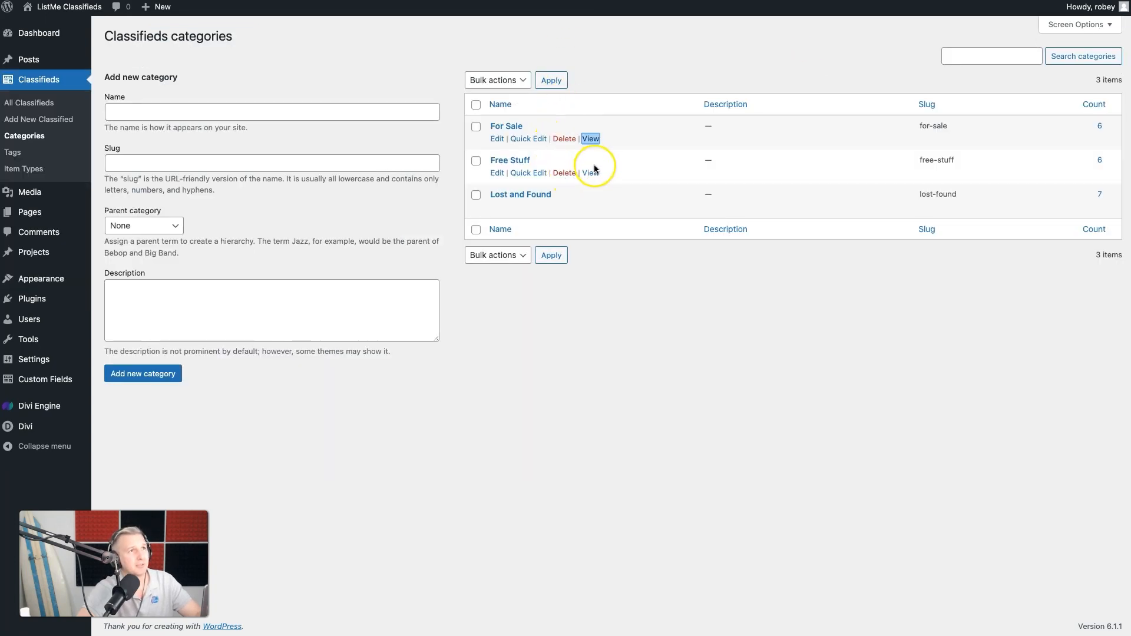
right_click(589, 174)
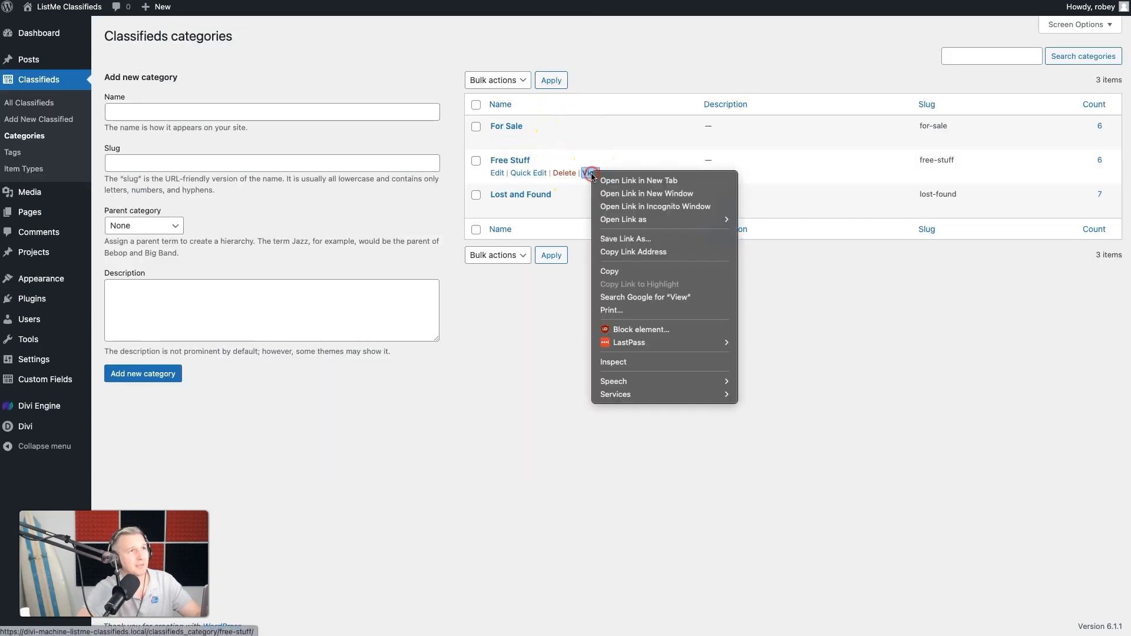
left_click(627, 252)
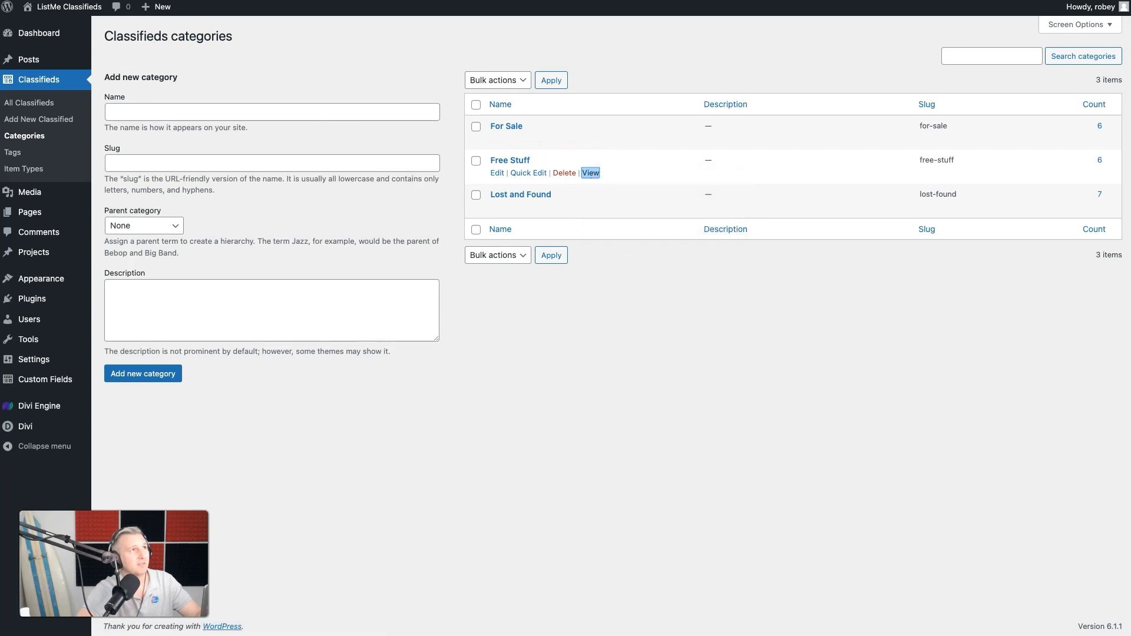
left_click(210, 254)
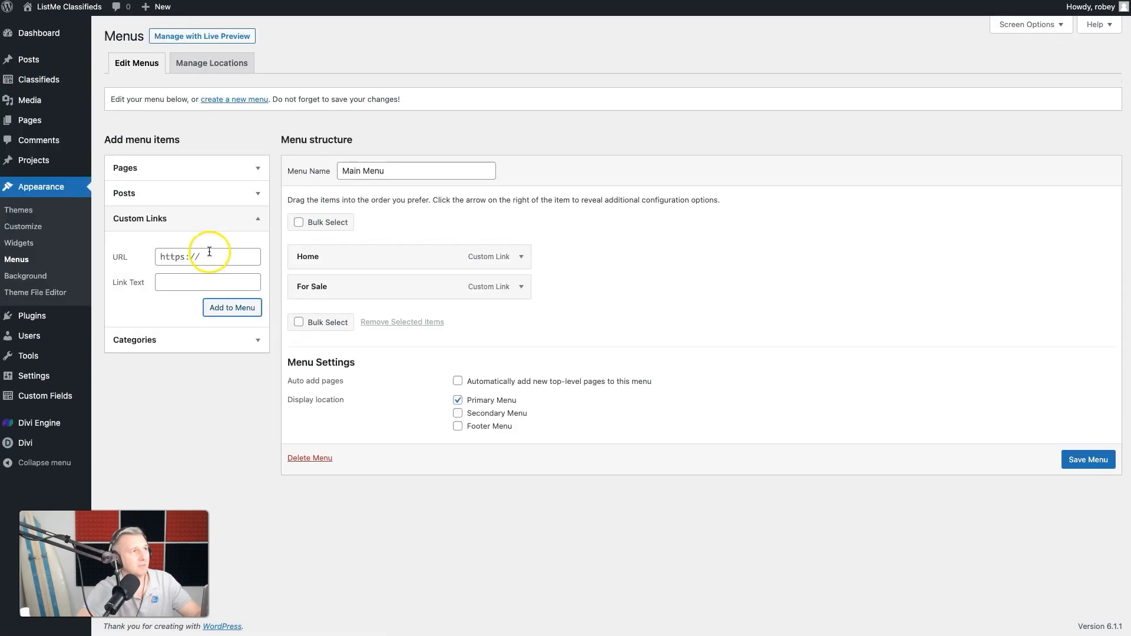
key("ctrl+v")
left_click(208, 282)
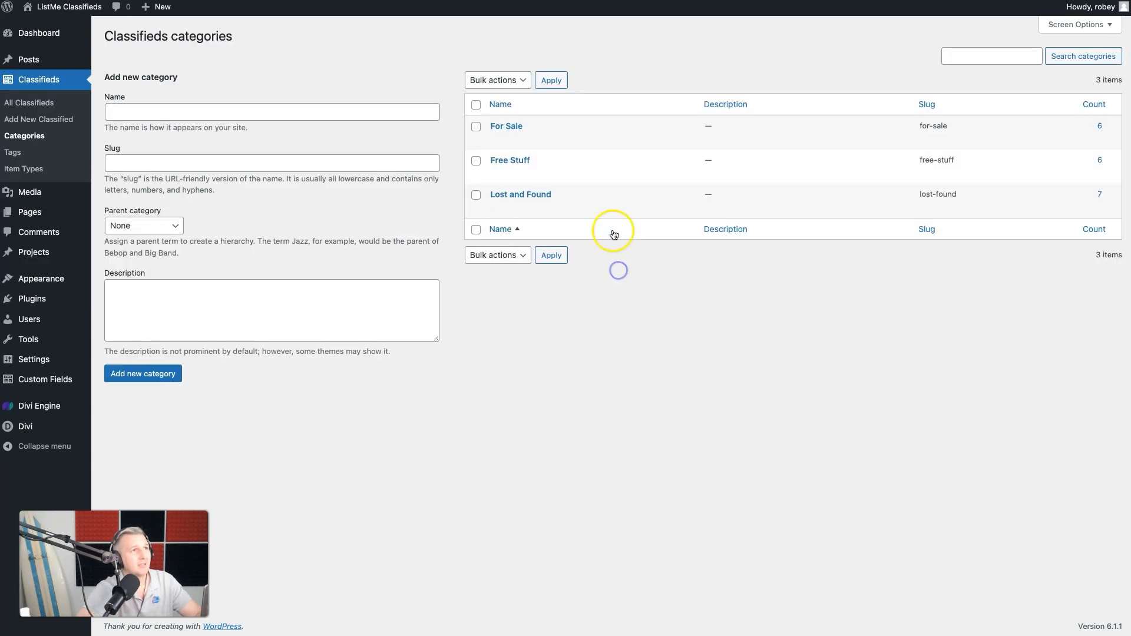
Step: Copy the Lost and Found category's page address and add it to Main Menu as a custom link labelled Lost & Found
right_click(590, 208)
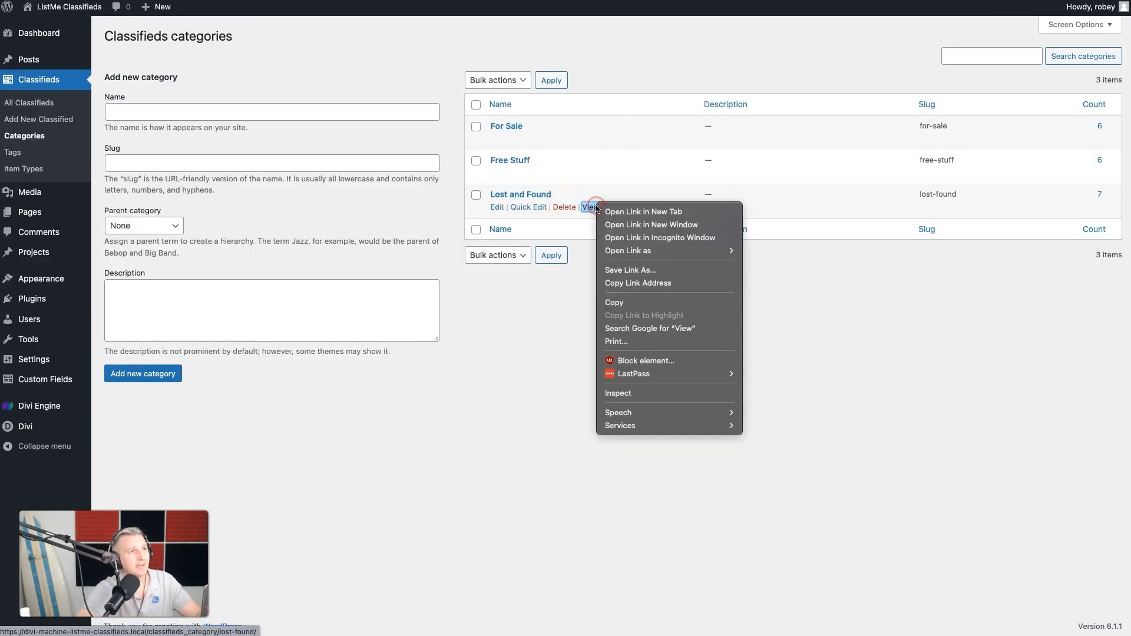
left_click(623, 283)
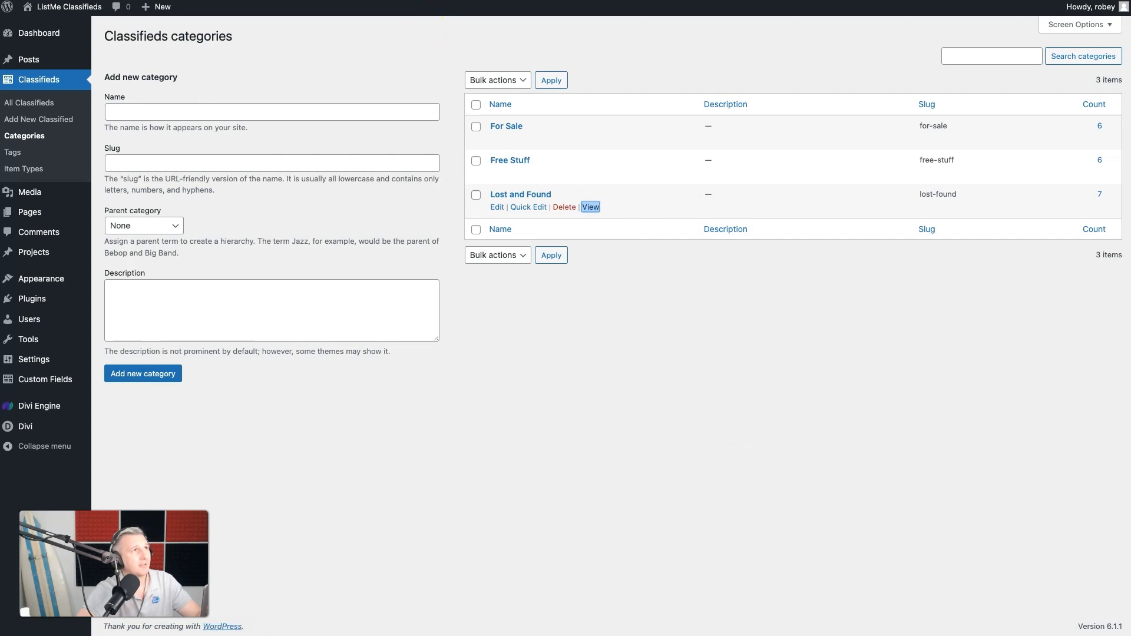
left_click(424, 1)
left_click(229, 254)
key("super+v")
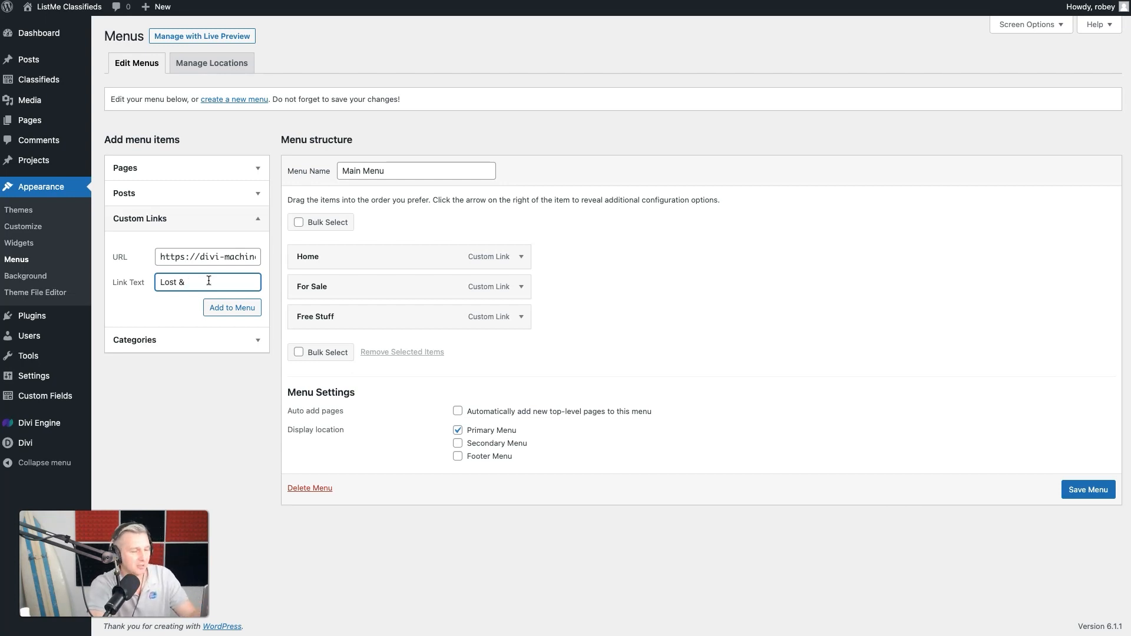
type("ound")
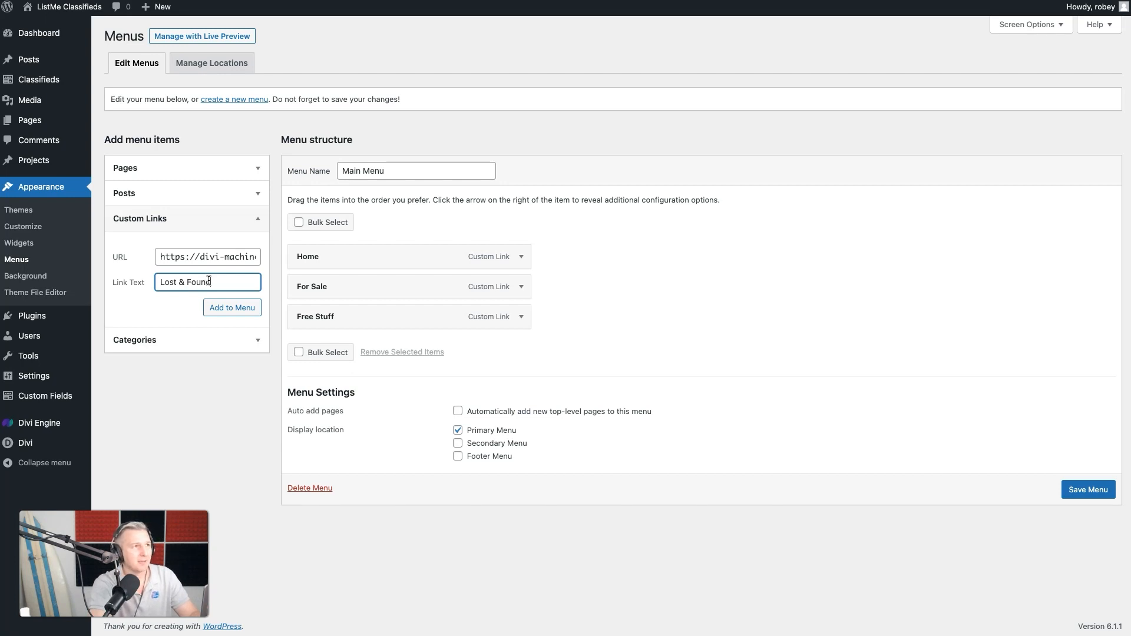
key("Return")
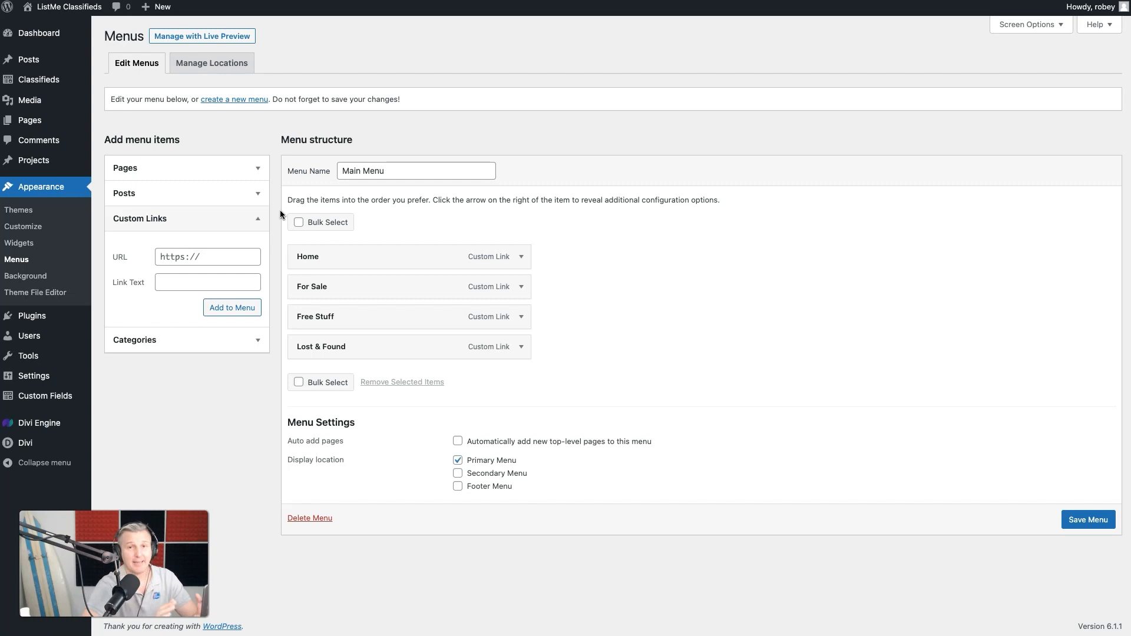
Step: Add a custom link labelled My Account with the URL /account to Main Menu
left_click(174, 257)
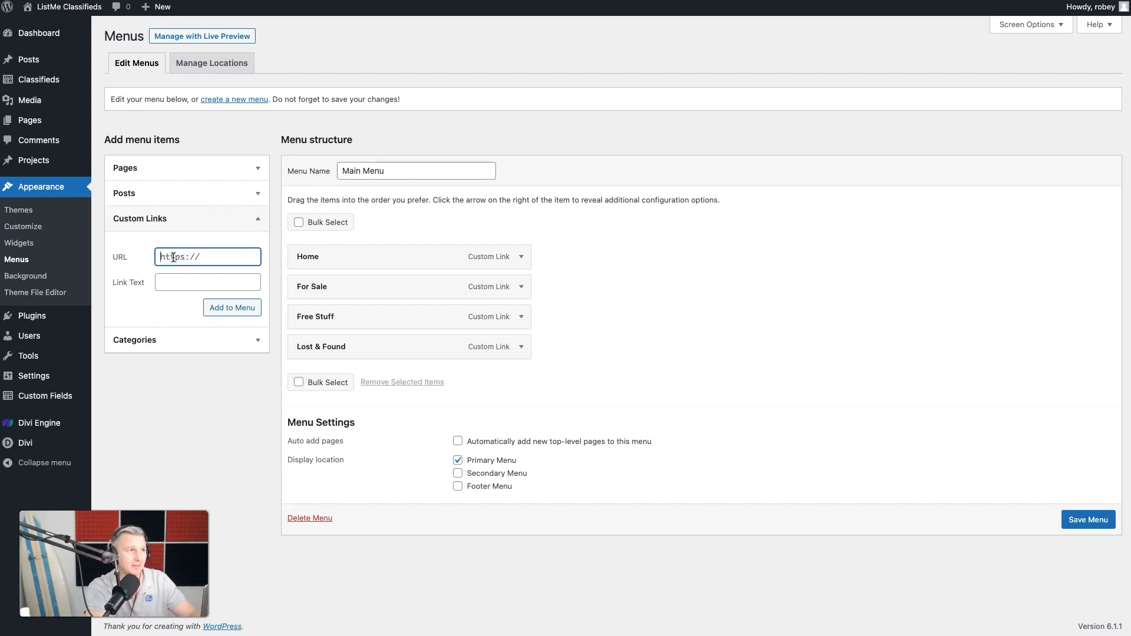
type("/account")
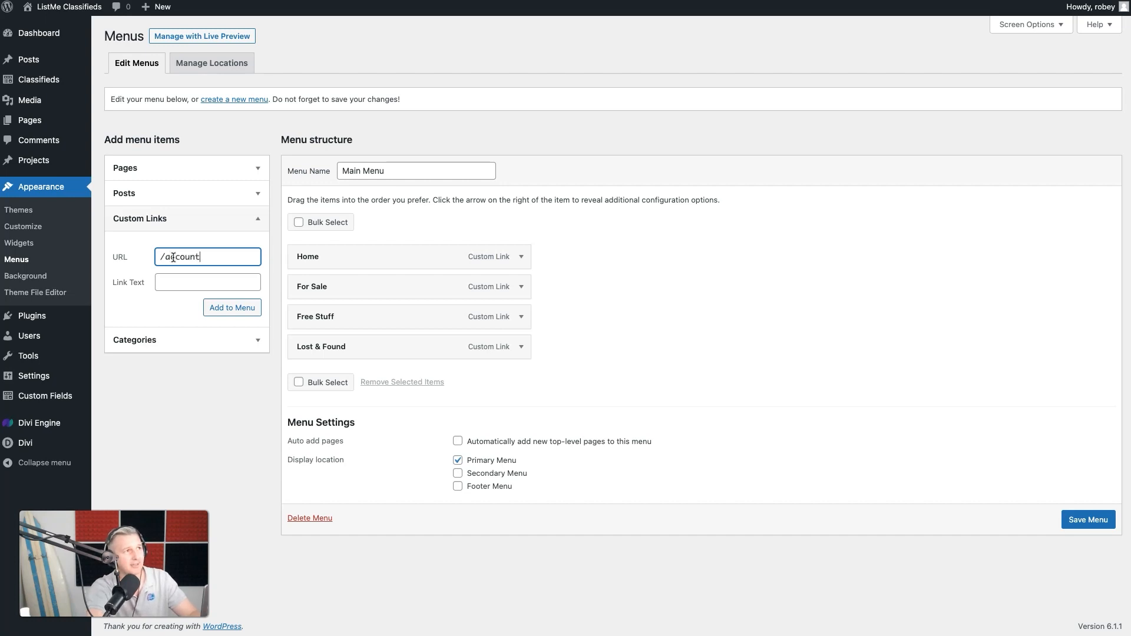
left_click(166, 279)
type("My Account")
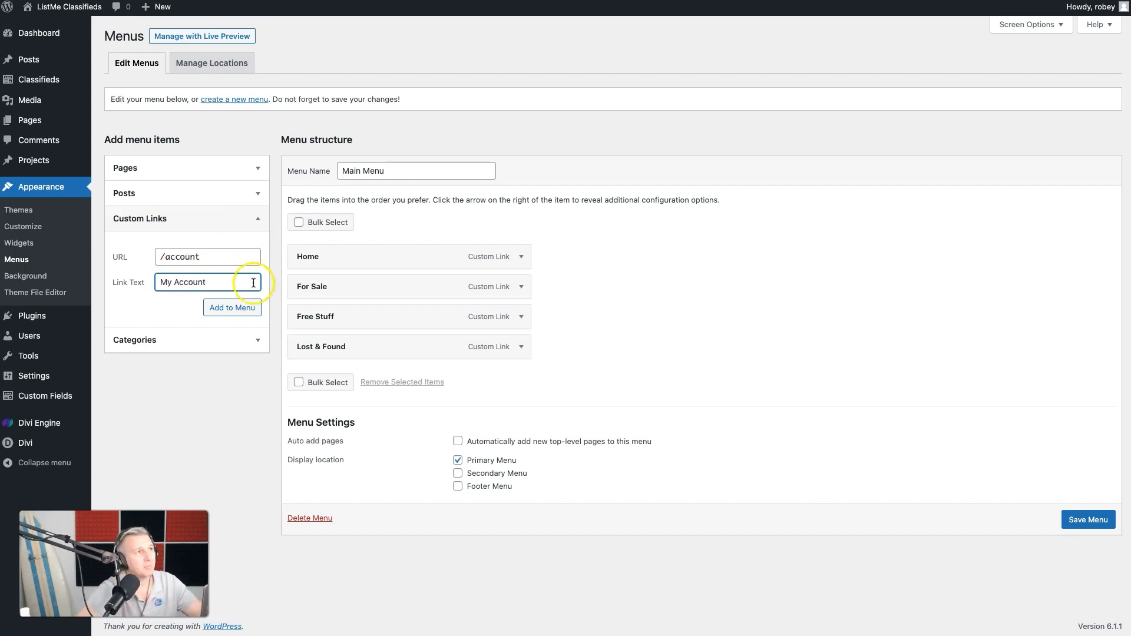
left_click(237, 310)
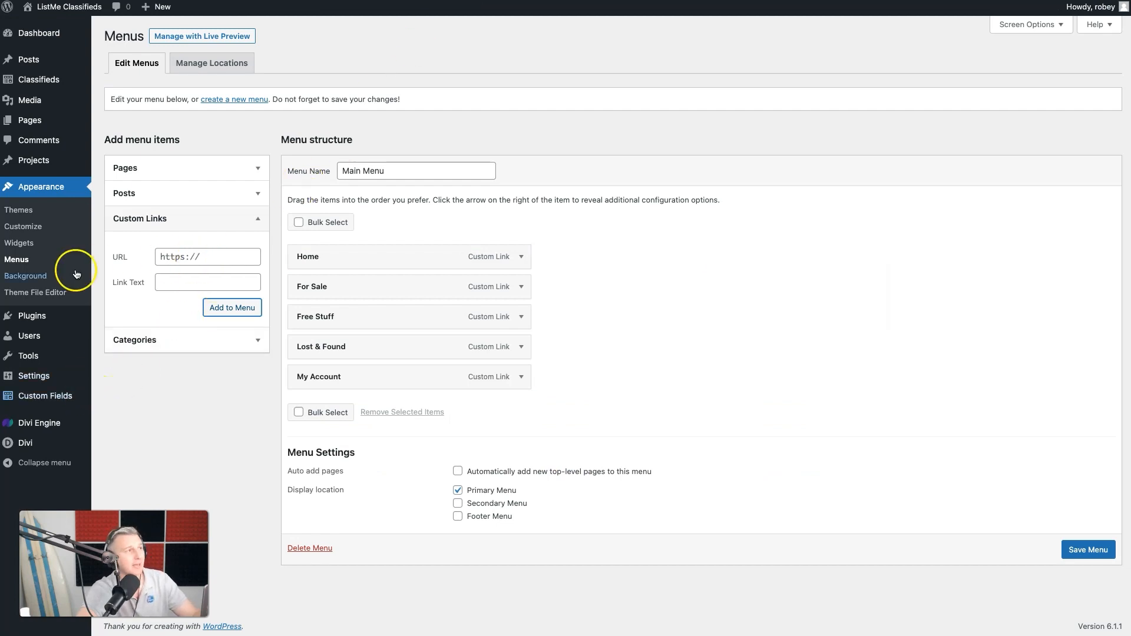
Step: Copy the Classifieds post type's page address from Divi Engine's post types list and use it as the URL of a new custom menu link
mouse_move(49, 428)
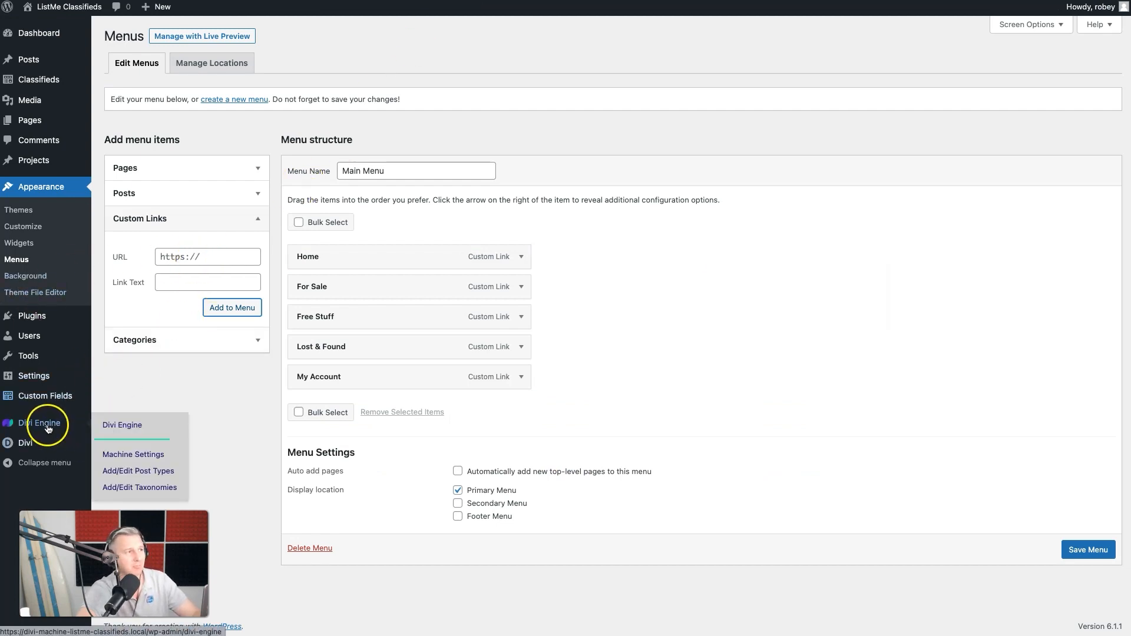
right_click(133, 473)
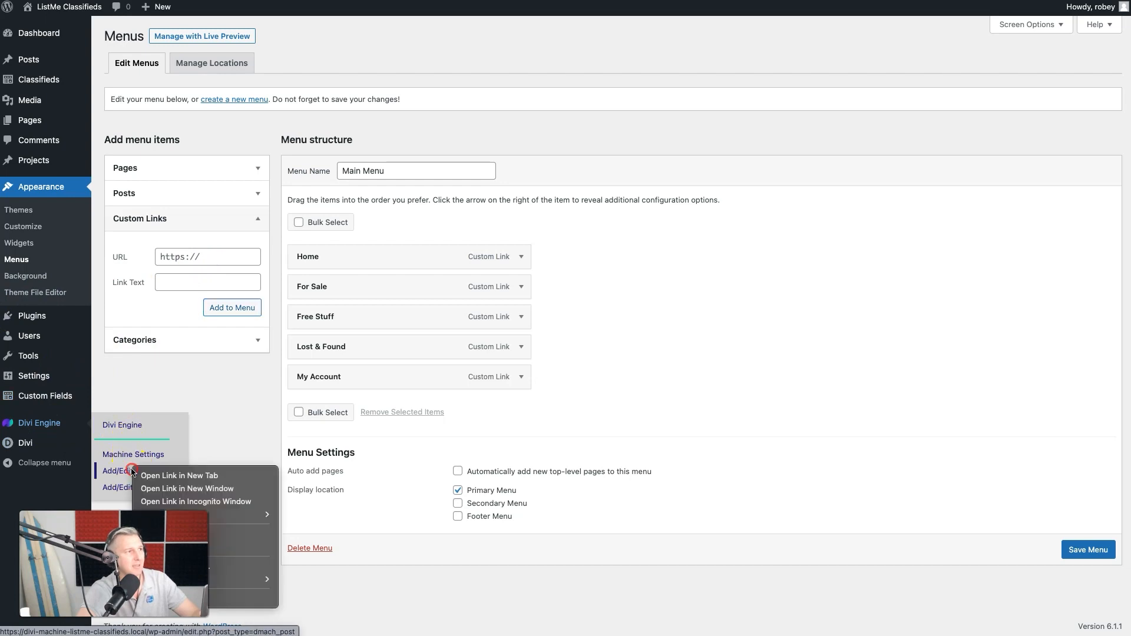
left_click(150, 475)
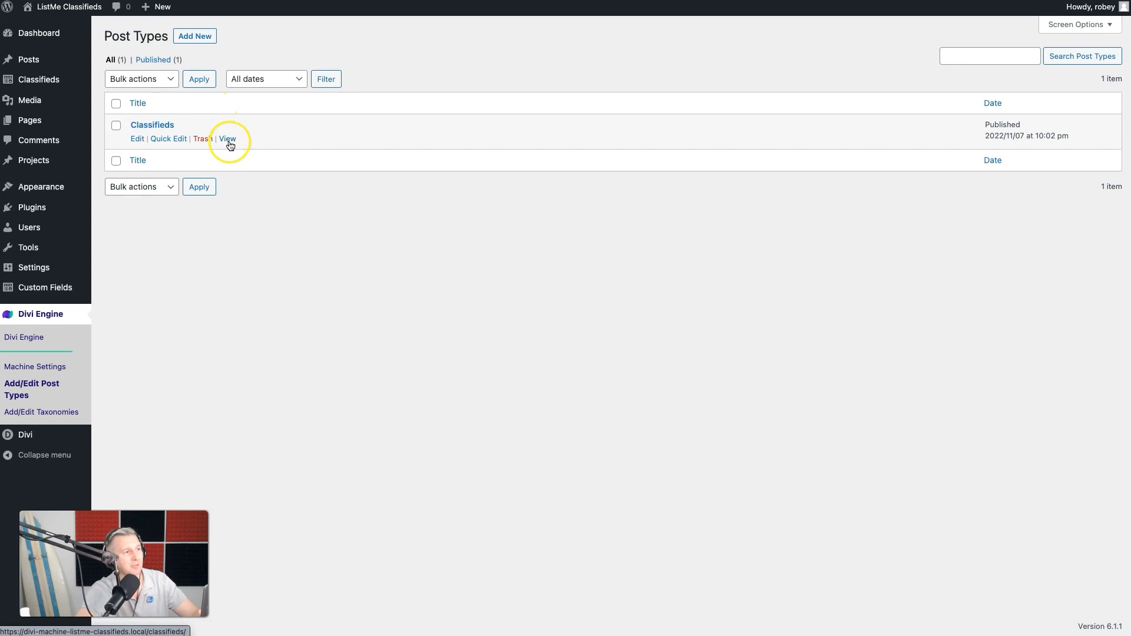
right_click(229, 142)
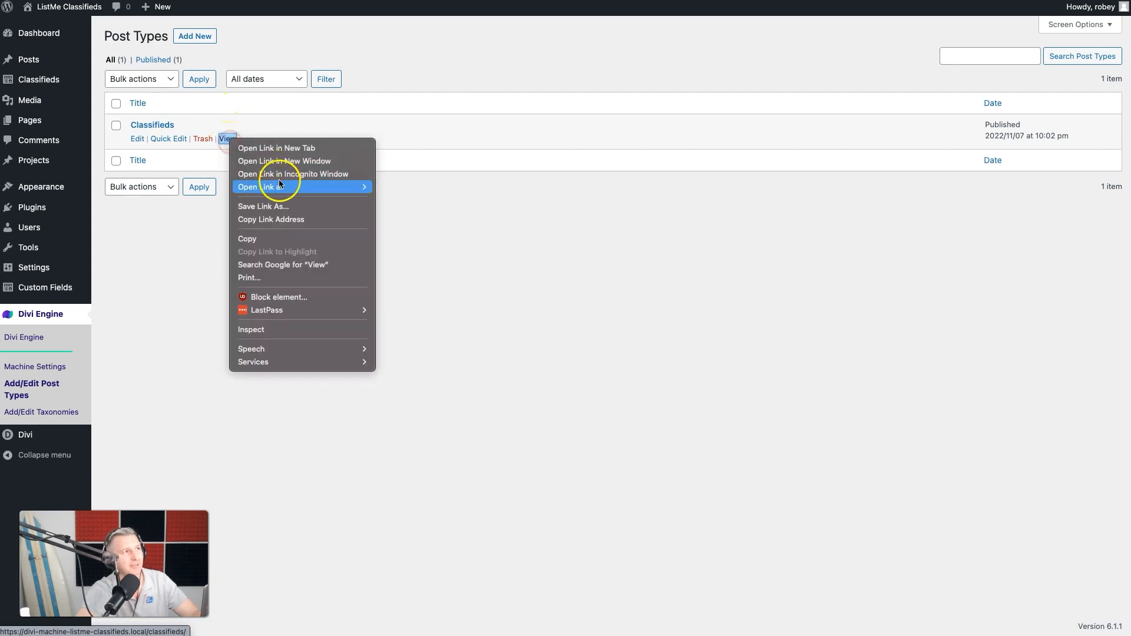
left_click(278, 219)
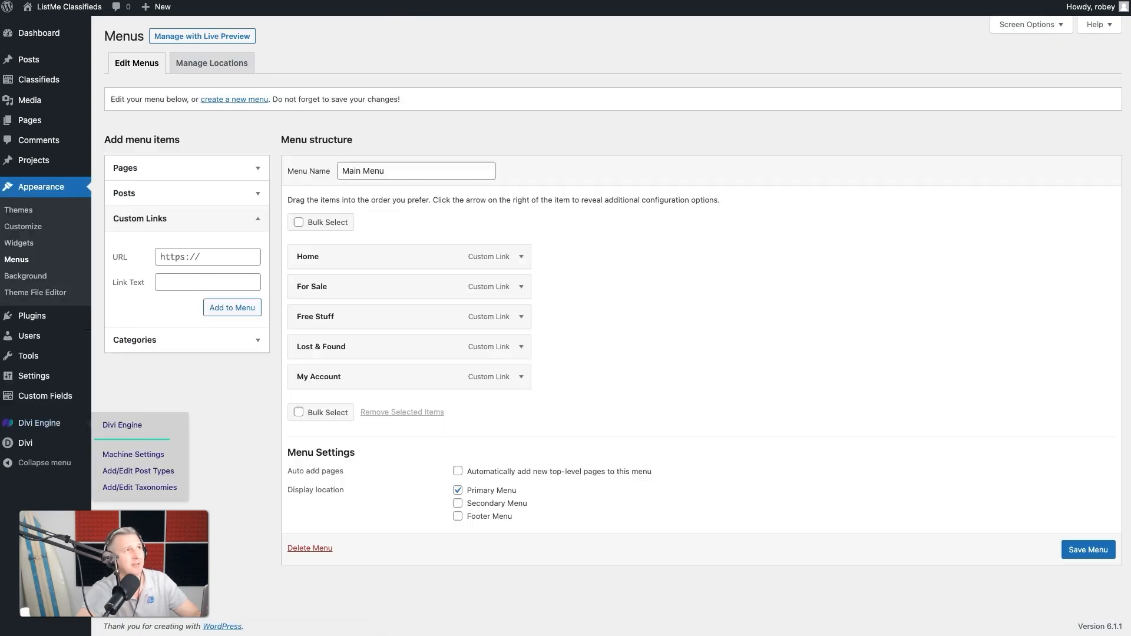
left_click(199, 254)
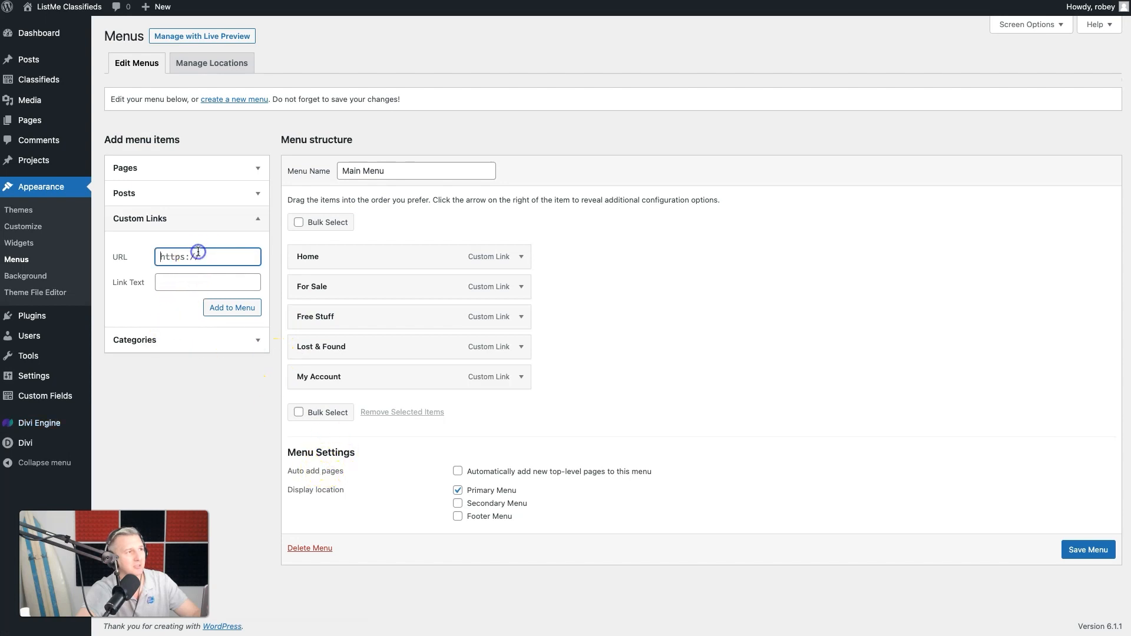
key("ctrl+v")
Step: Shorten the new custom link's URL to the relative path /classifieds/
left_click(204, 259)
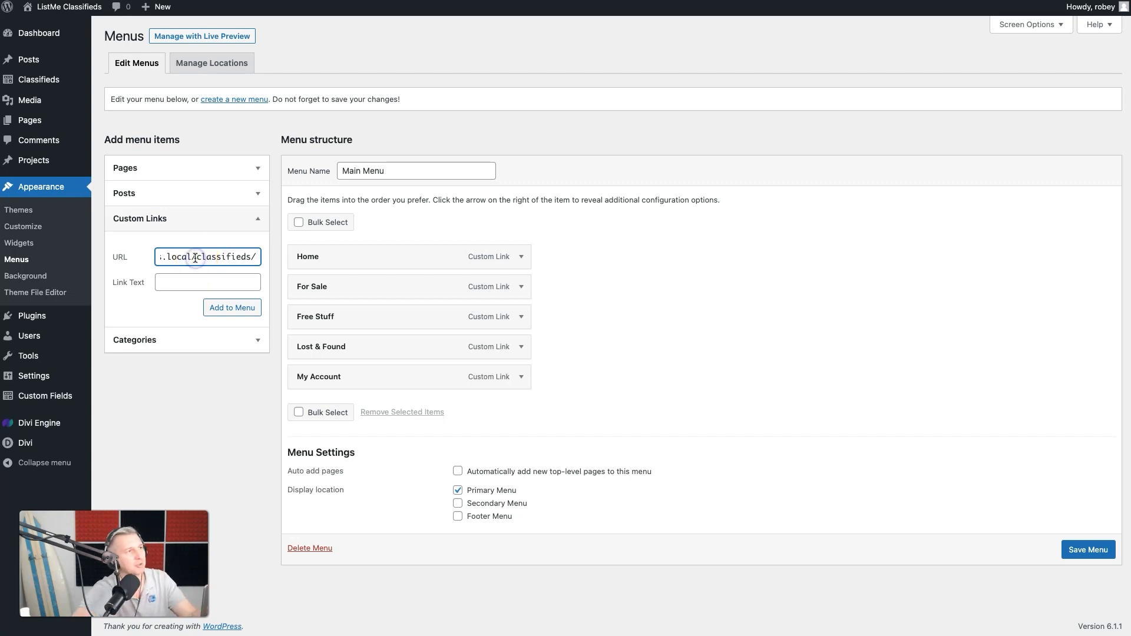
key("Home")
key("End")
key("Home")
key("End")
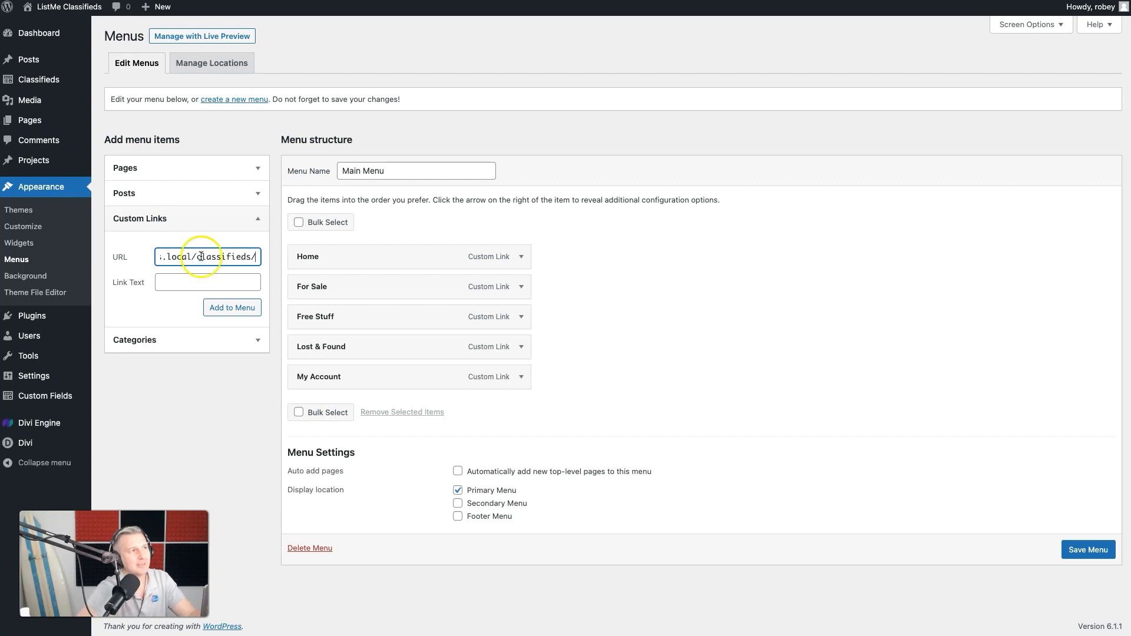
left_click(191, 256)
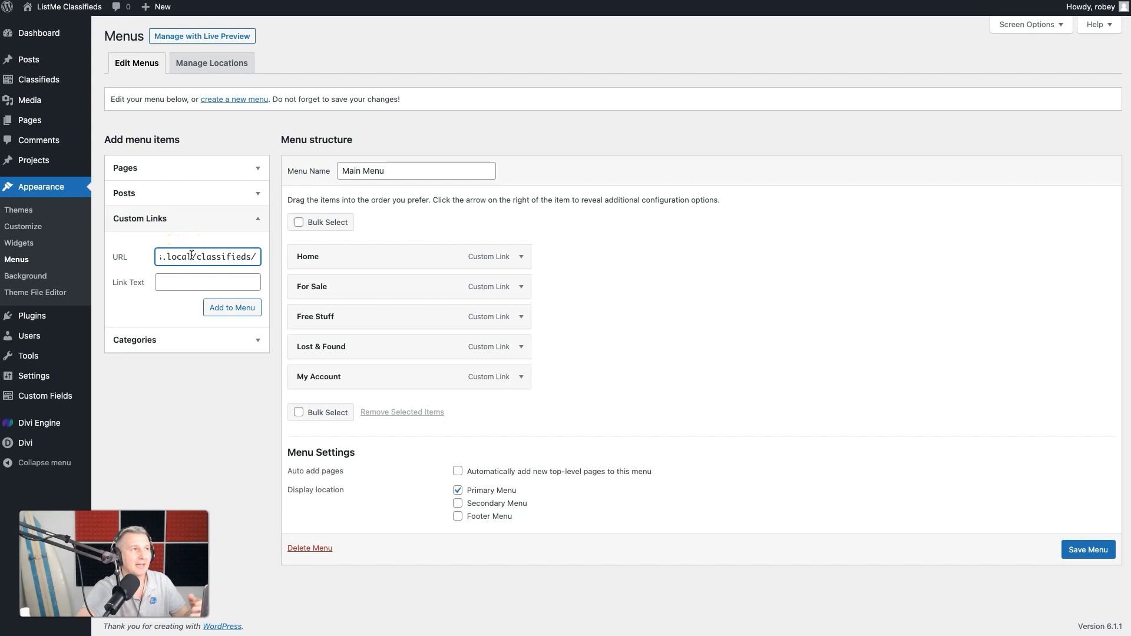
left_click_drag(192, 256, 118, 264)
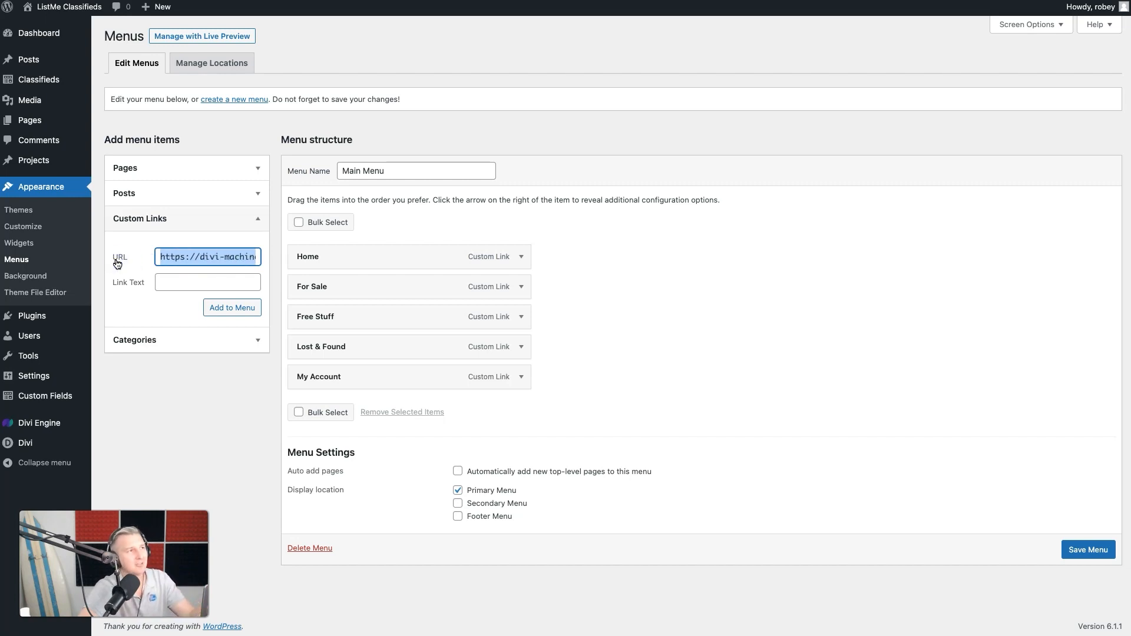
key("BackSpace")
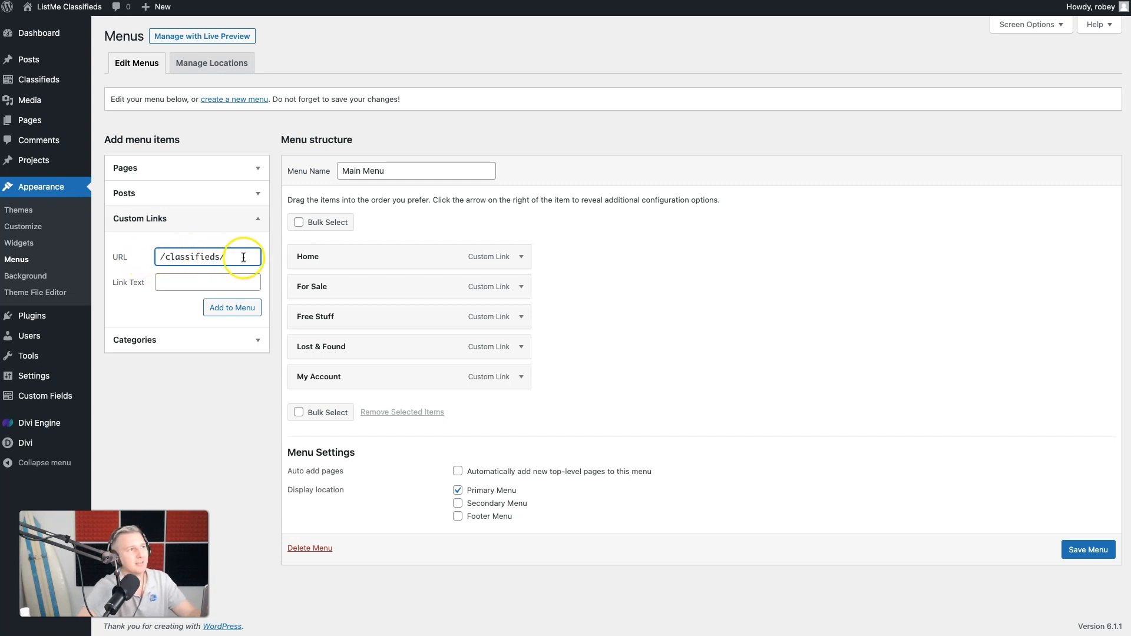
Step: Label the new link All Classifieds, add it to the menu and place it directly below Home
left_click(219, 257)
left_click(223, 282)
type("All Classifieds")
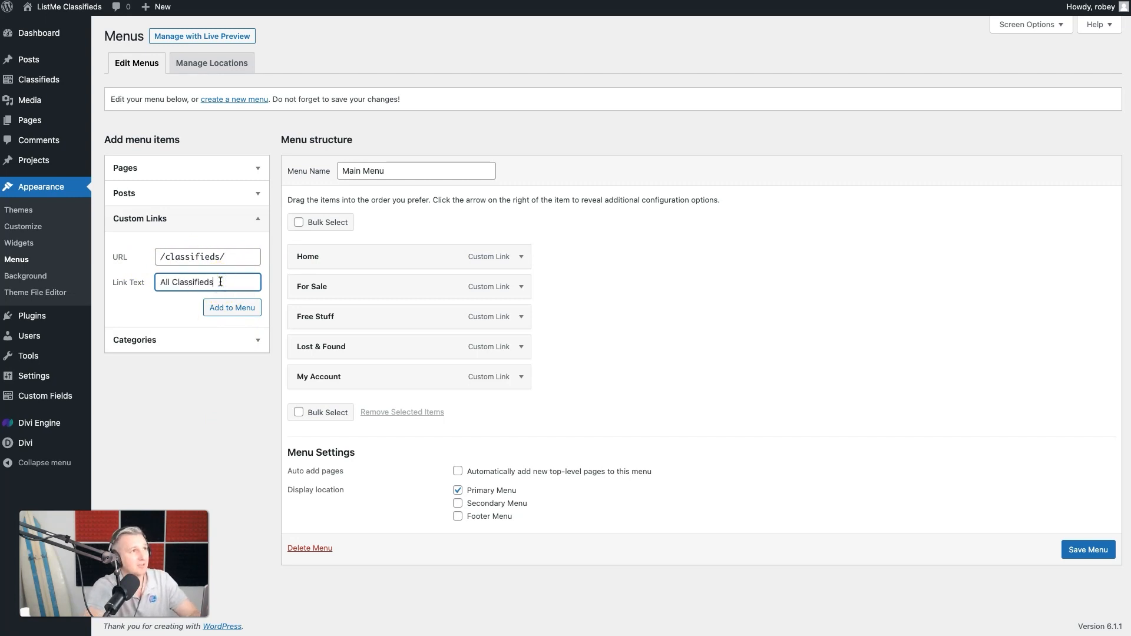
left_click(232, 308)
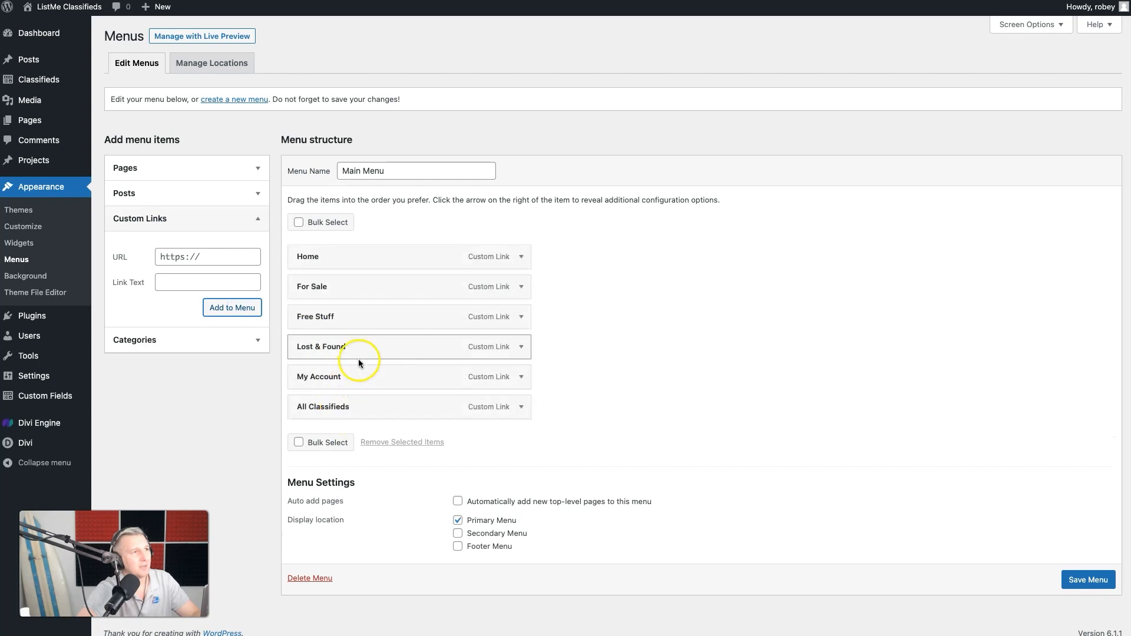
left_click_drag(343, 405, 351, 285)
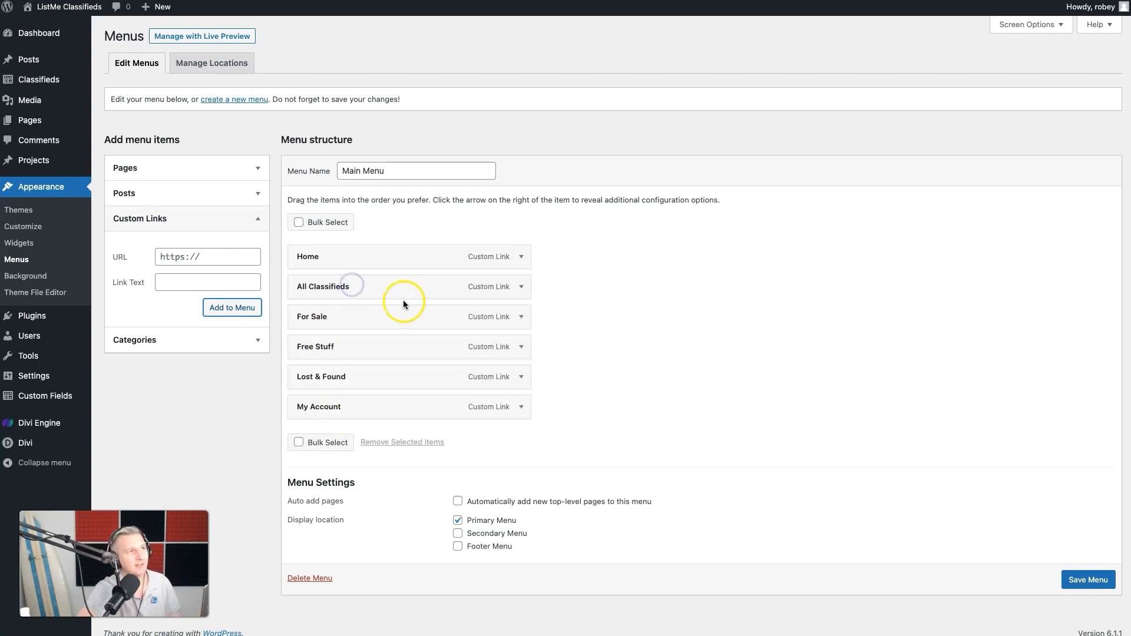
Step: Remove the domain from the For Sale menu item's URL, leaving /classifieds_category/for-sale/
left_click(356, 326)
left_click(519, 316)
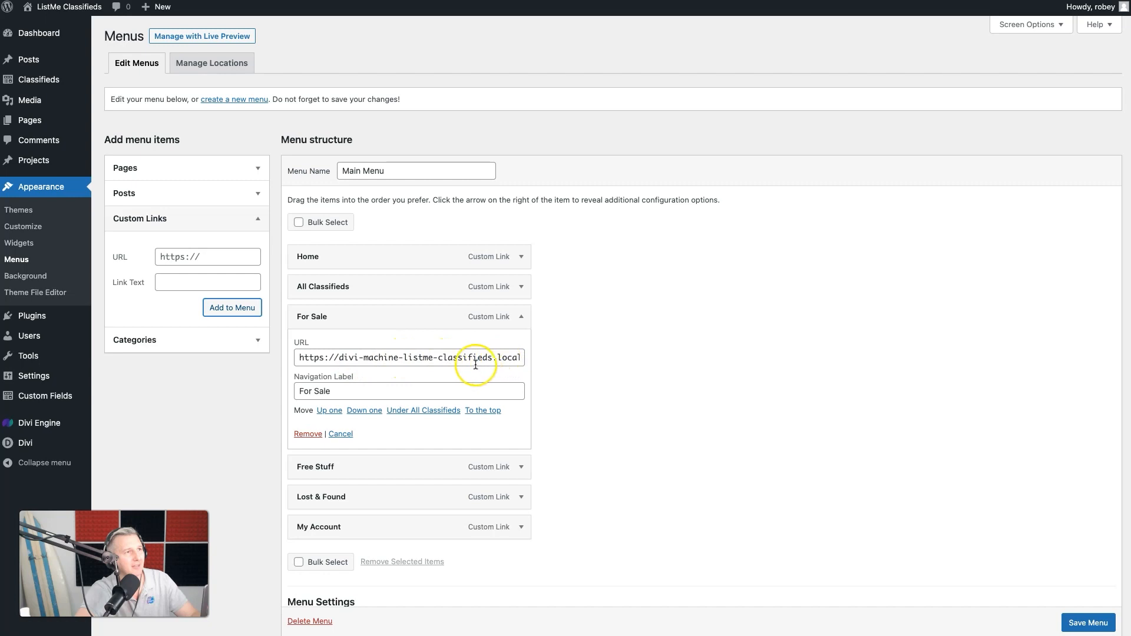
left_click(413, 357)
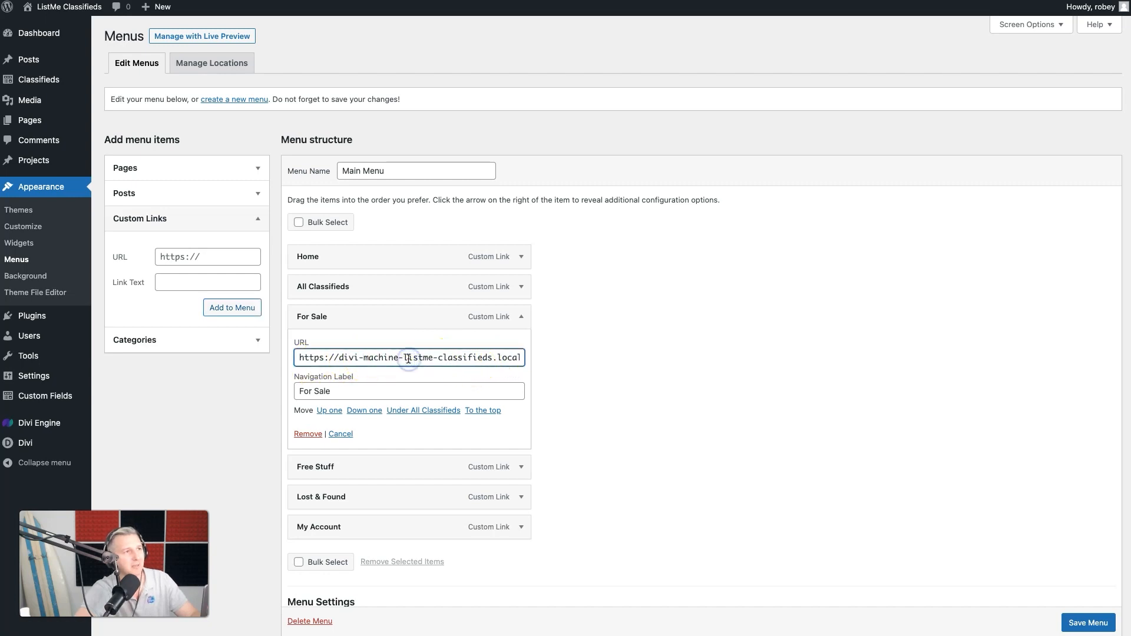
key("Right")
key("Right")
key("Right")
key("Right")
key("Right")
key("Right")
key("Right")
key("Right")
key("Right")
key("Right")
key("Right")
key("Right")
key("Right")
key("Right")
key("Right")
left_click(409, 359)
left_click_drag(409, 357, 273, 358)
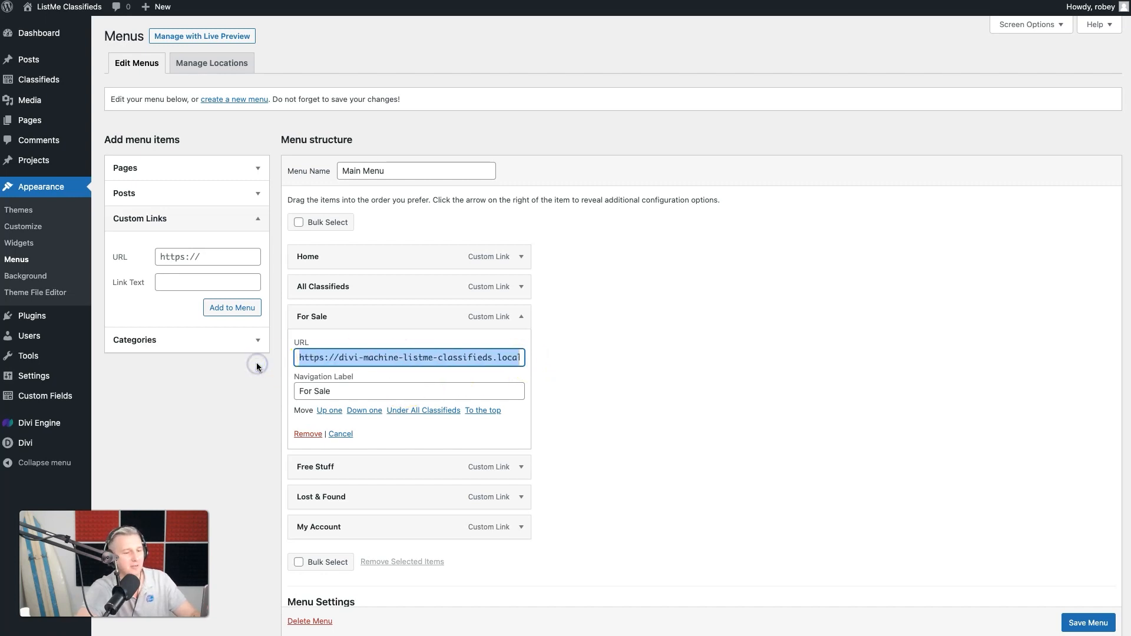
key("BackSpace")
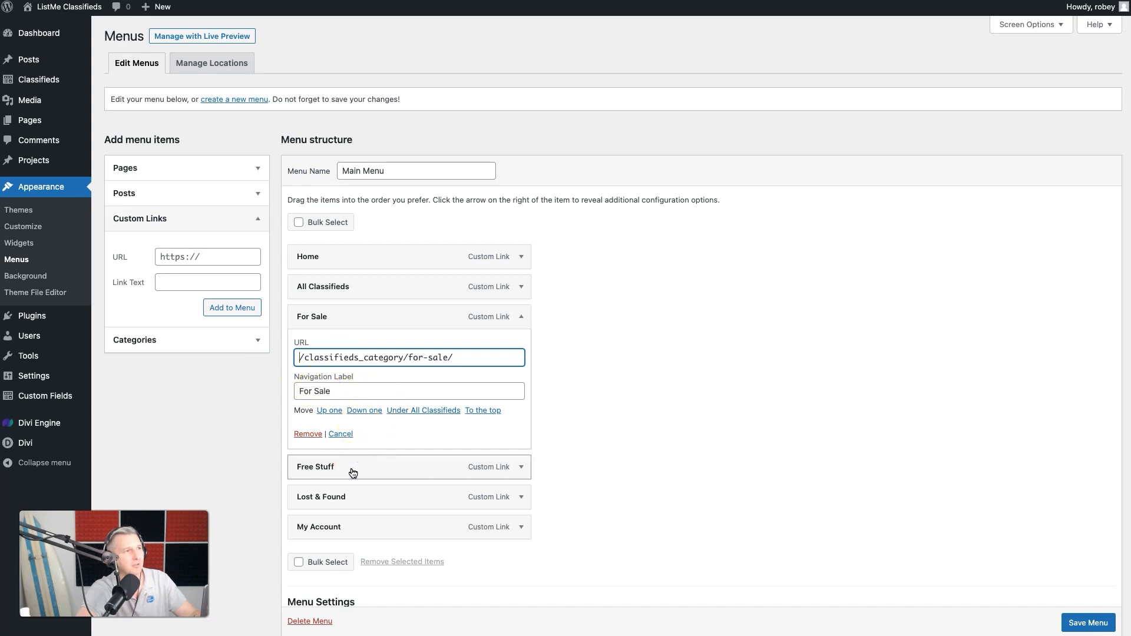
Step: Remove the domain from the Free Stuff menu item's URL, leaving /classifieds_category/free-stuff/
left_click(520, 466)
scroll(518, 467, "down", 3)
left_click_drag(510, 375, 301, 380)
key("BackSpace")
key("Delete")
key("Delete")
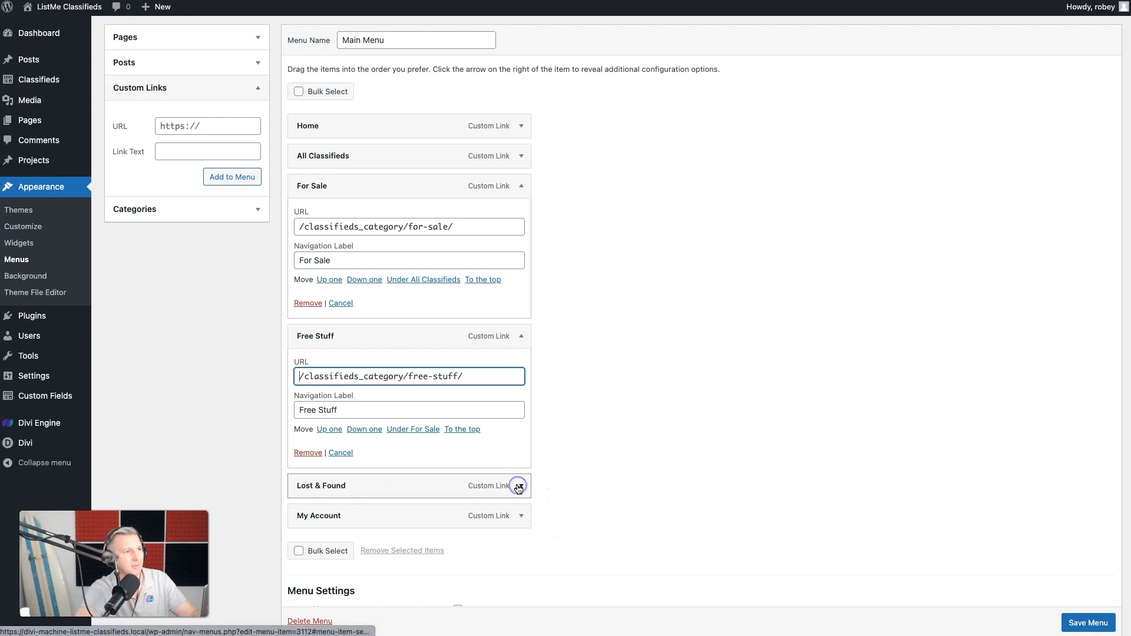
Step: Remove the domain from the Lost & Found menu item's URL, leaving /classifieds_category/lost-found/
left_click(519, 489)
scroll(520, 489, "down", 3)
left_click_drag(521, 435, 157, 458)
key("BackSpace")
left_click(629, 393)
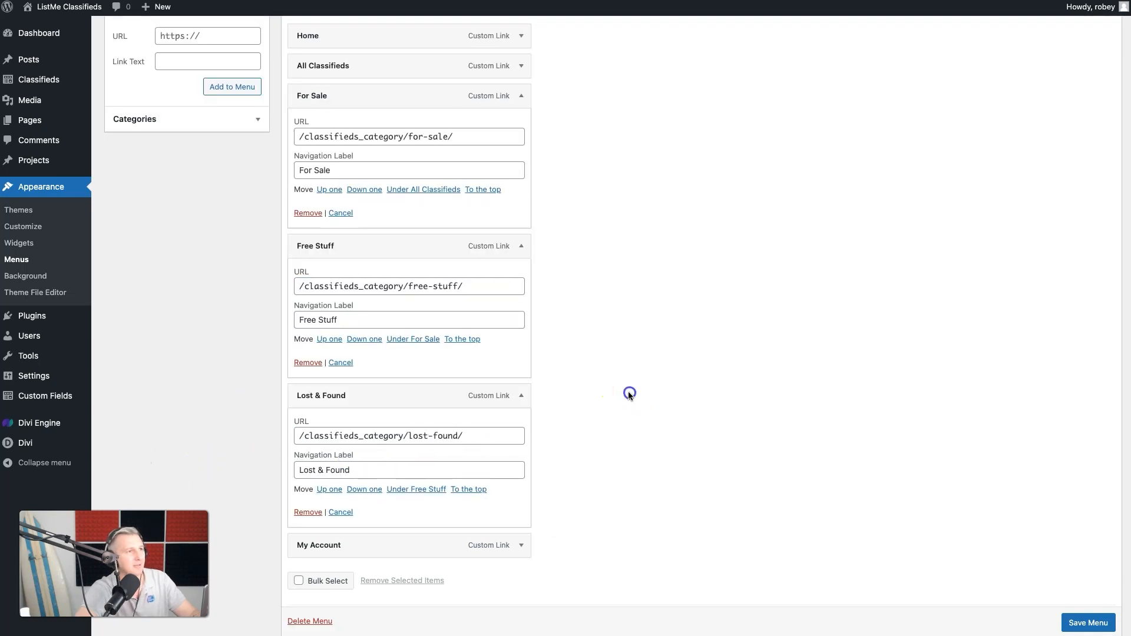
Step: Save Main Menu and reload the site's front page to check its navigation
scroll(521, 377, "up", 5)
scroll(1054, 586, "down", 1)
left_click(1088, 622)
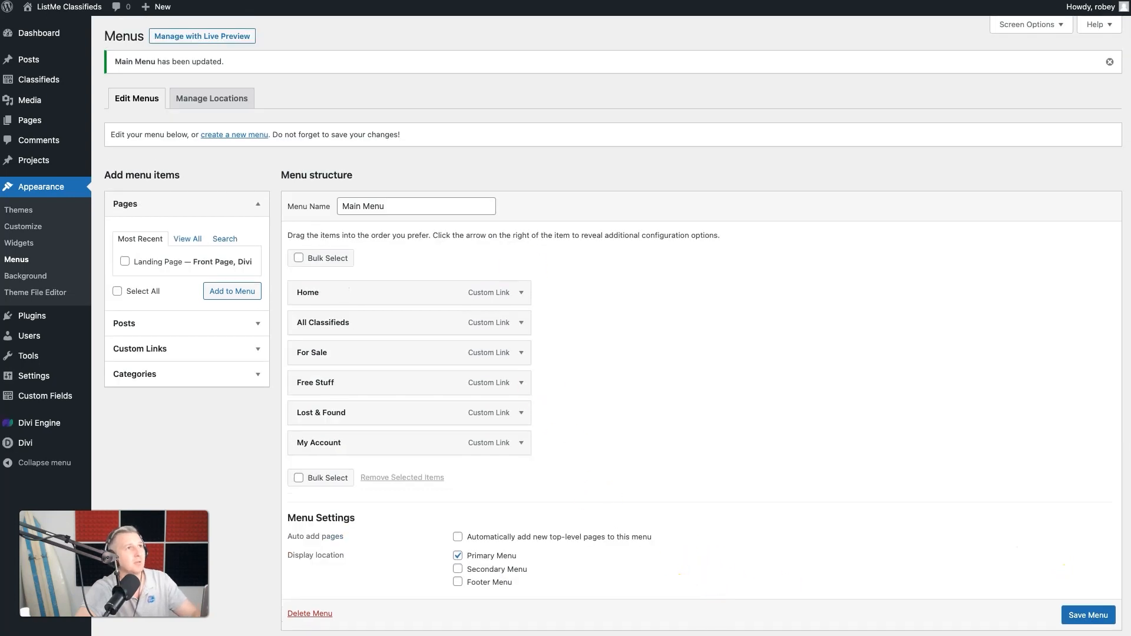
left_click(530, 2)
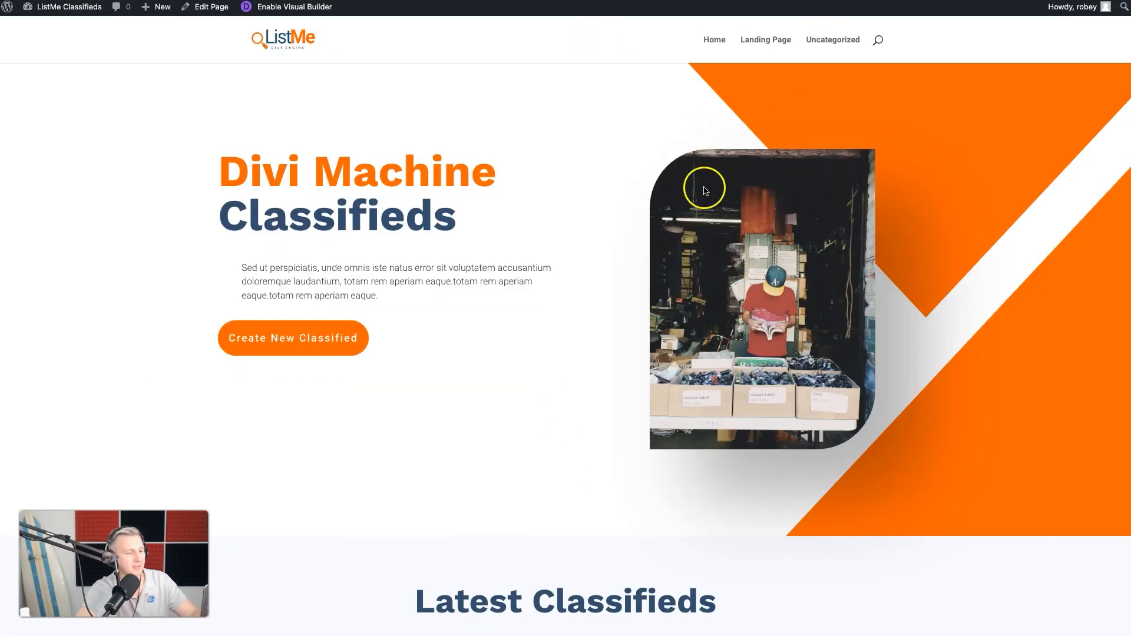
key("super+r")
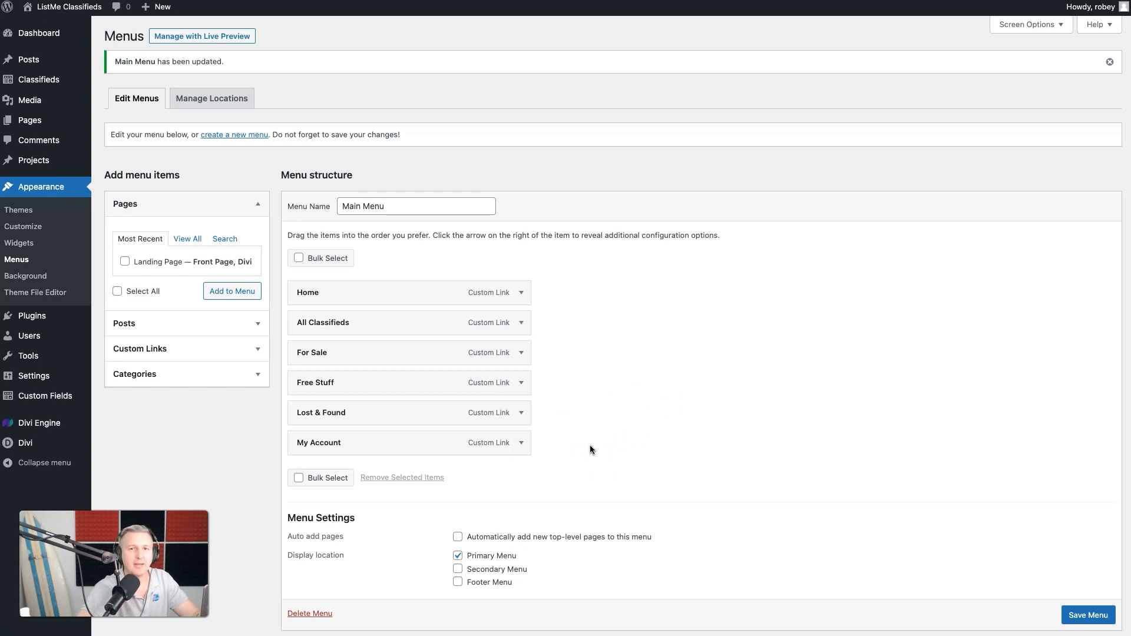
Step: Remove the My Account item from Main Menu and save the menu
left_click(521, 443)
left_click(311, 560)
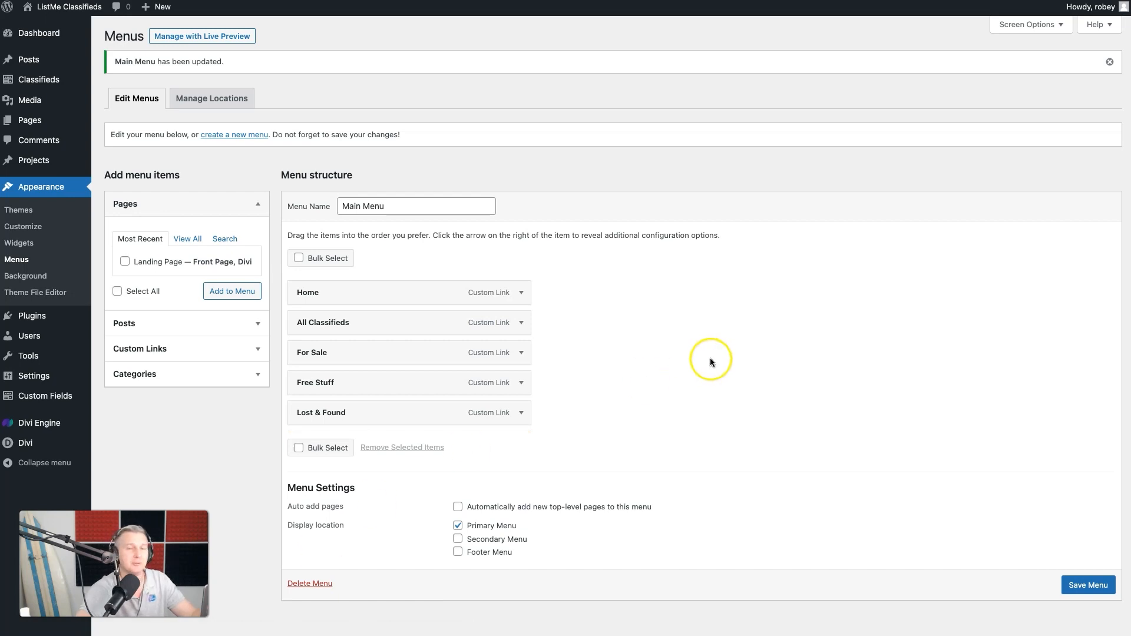
left_click(1074, 586)
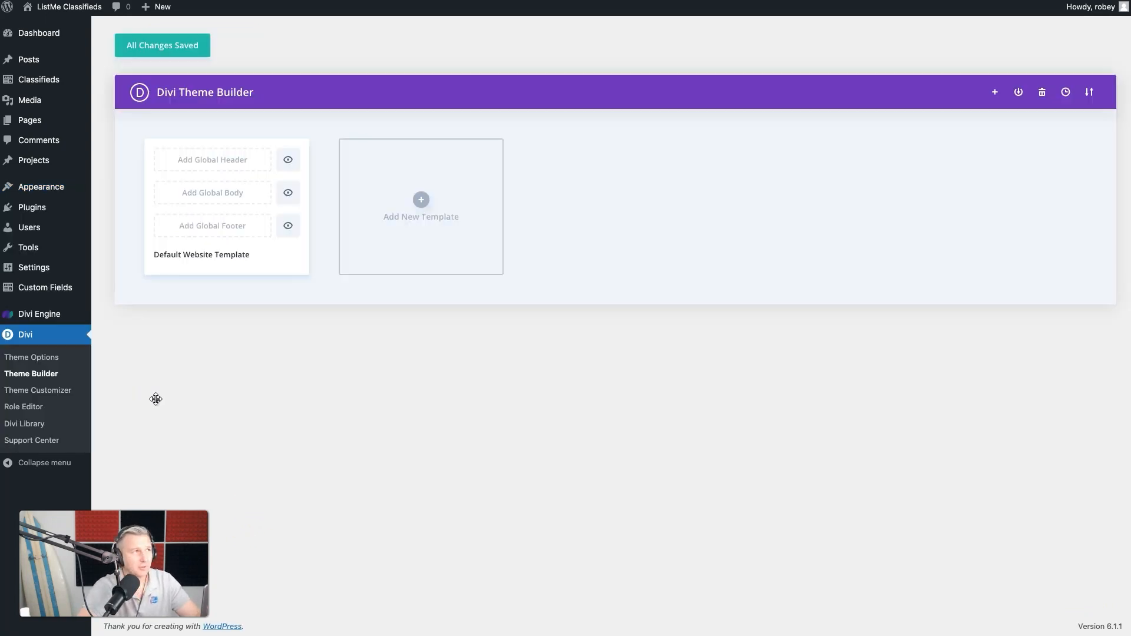
left_click(208, 371)
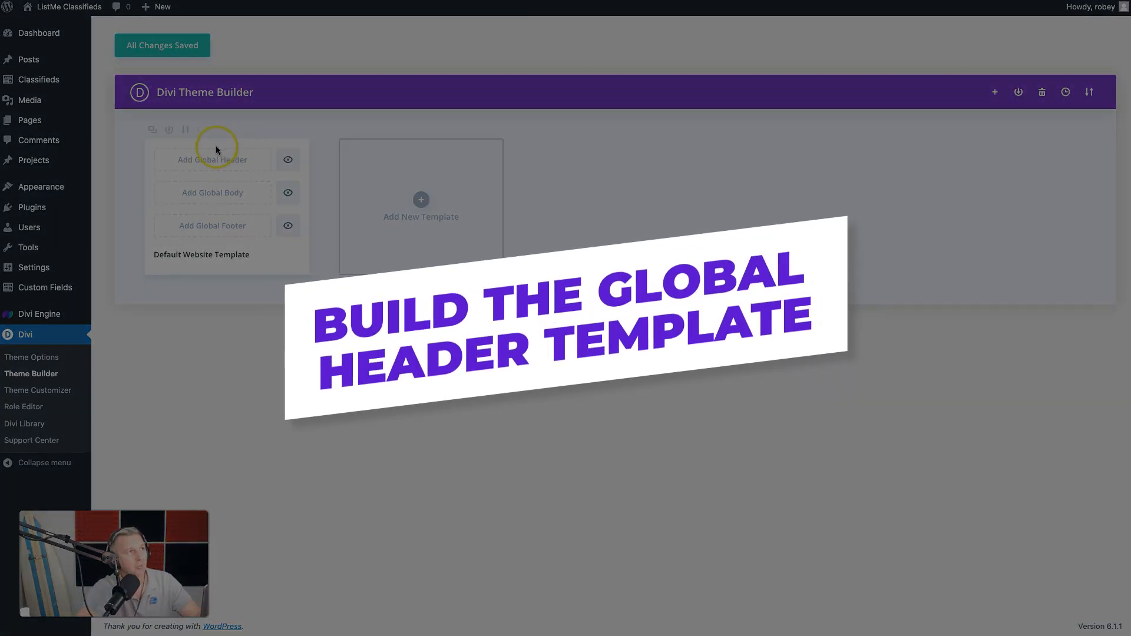
Step: Start building a new global header and insert a three-column row with quarter, half and quarter widths
left_click(204, 158)
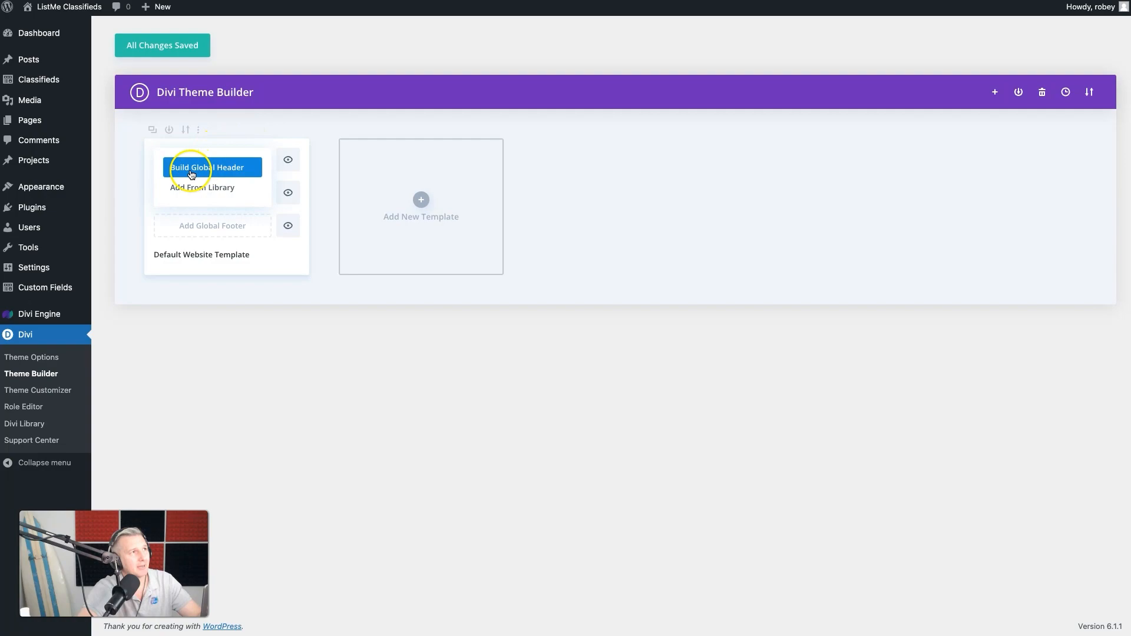
left_click(192, 174)
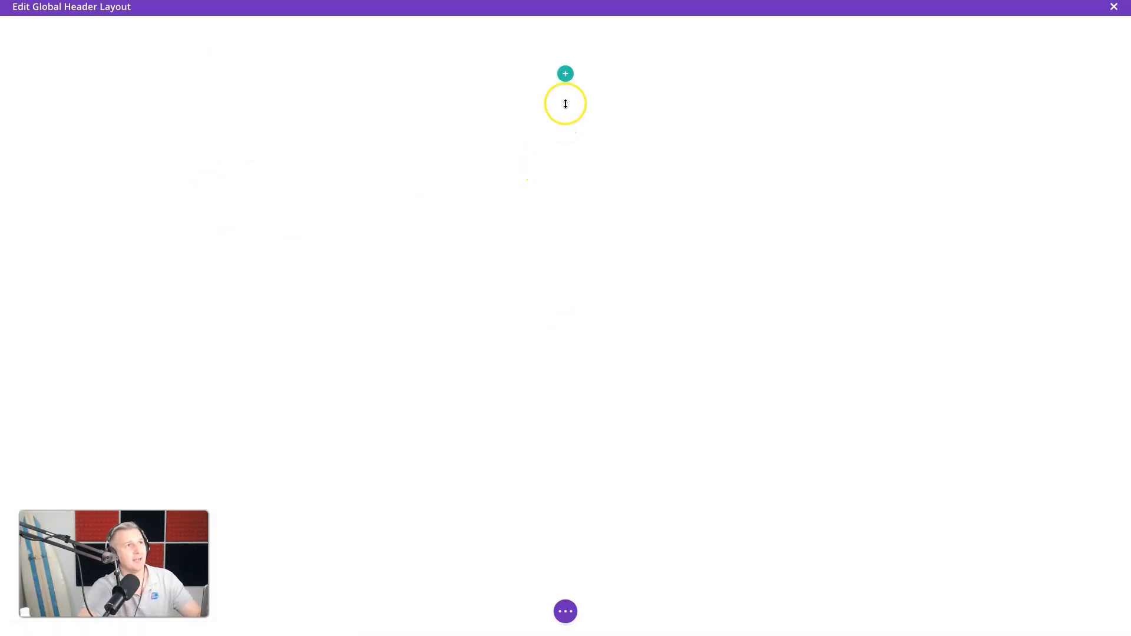
left_click(569, 78)
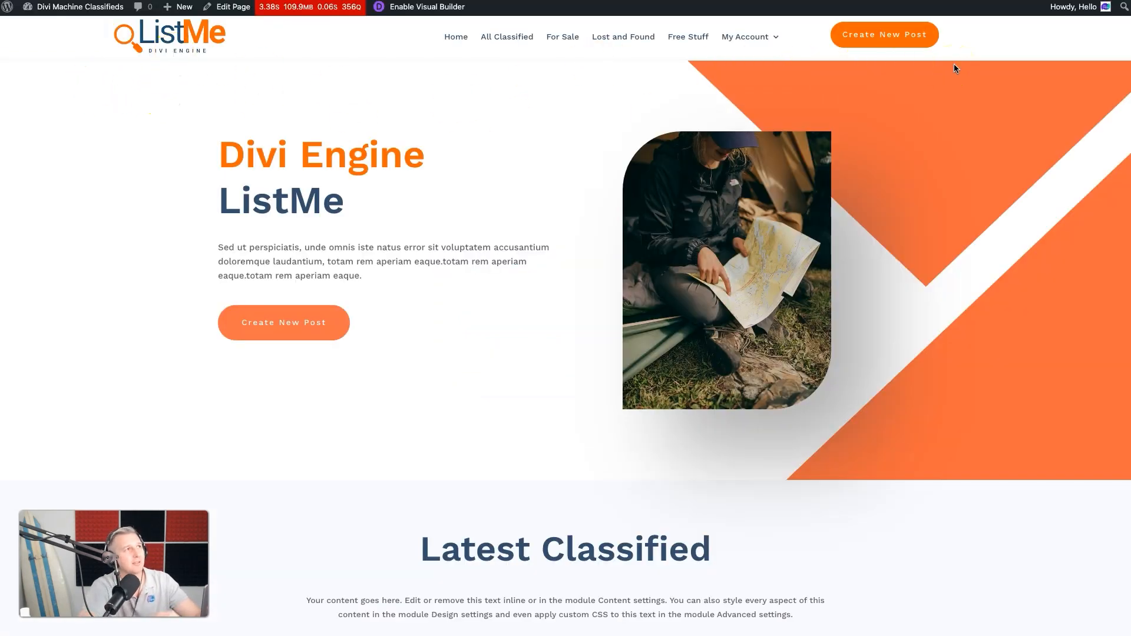
left_click(855, 34)
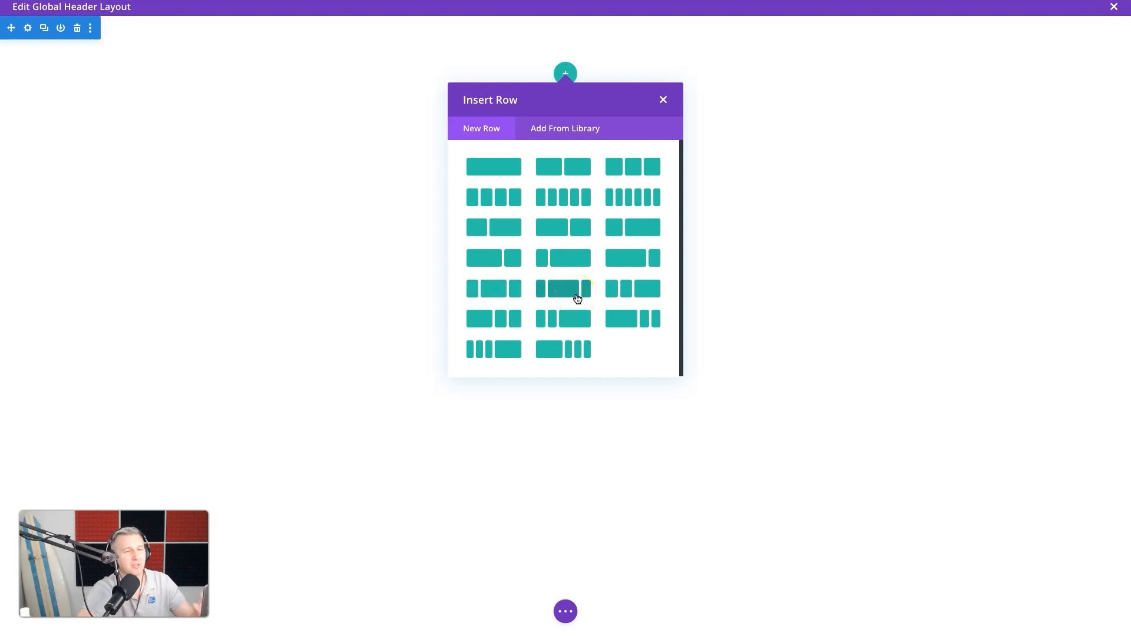
left_click(500, 285)
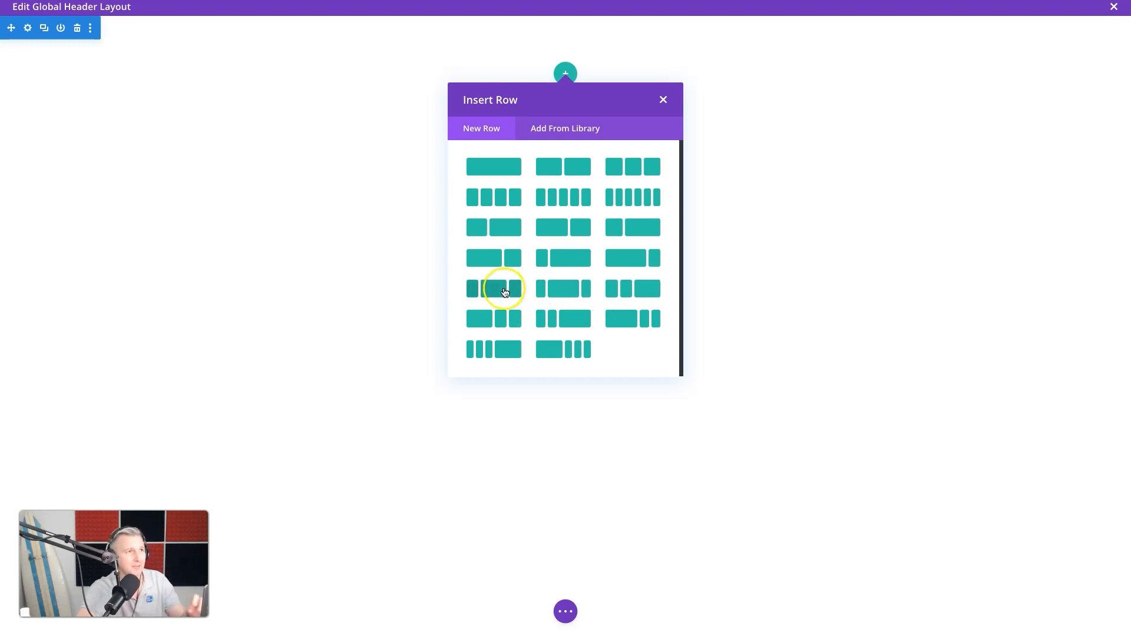
Step: Add an Image module to the row's first column, replacing its placeholder with the dynamic Site Logo
left_click(313, 129)
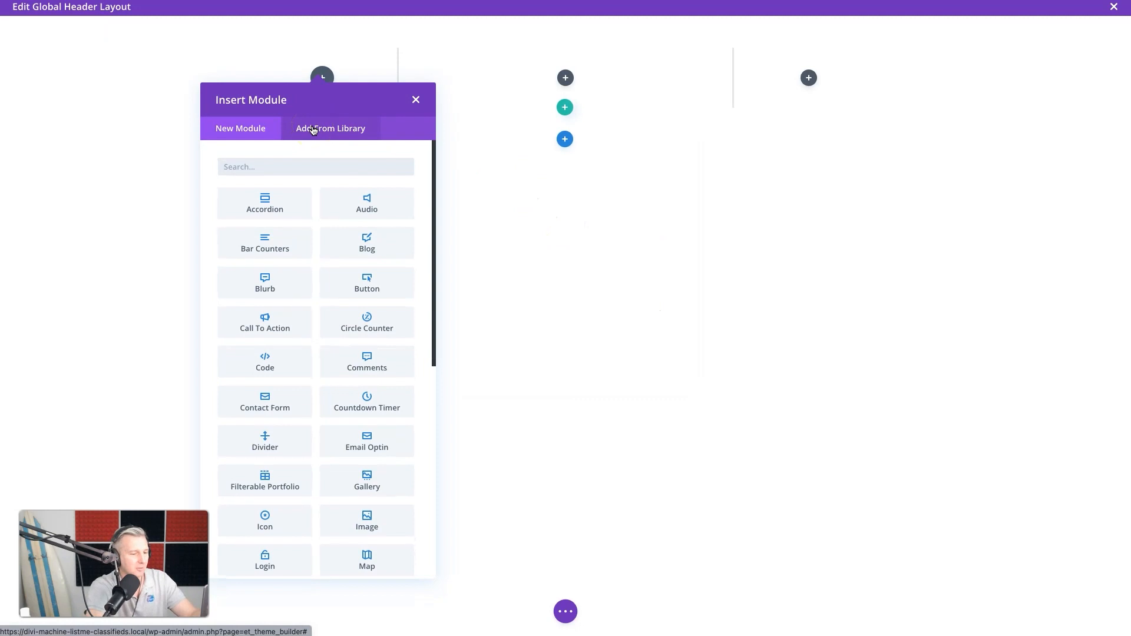
type("image")
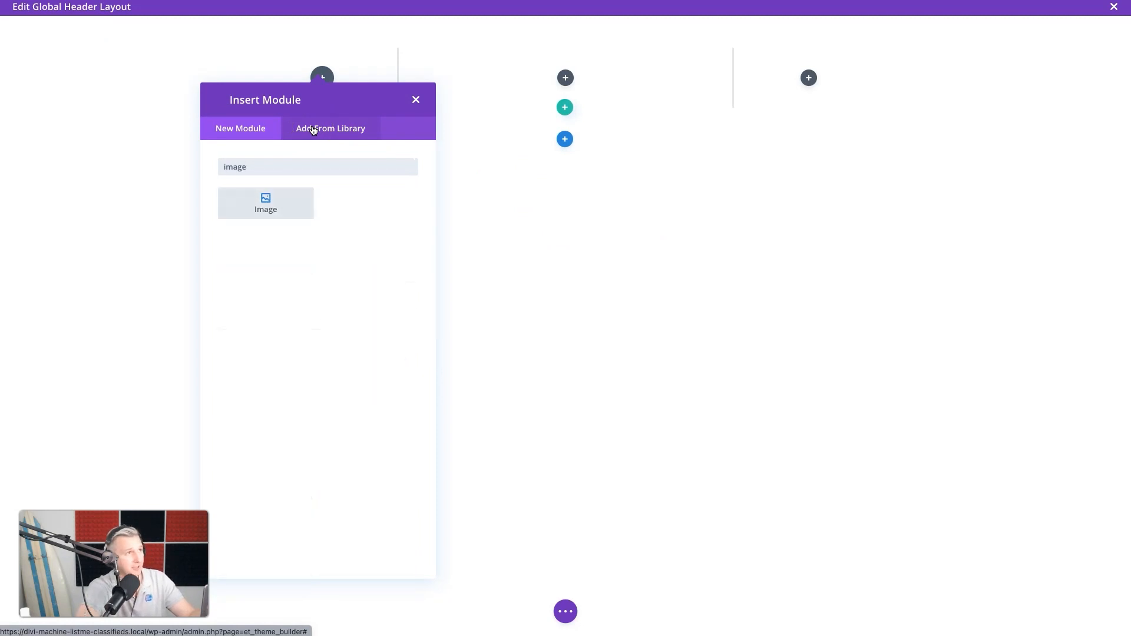
left_click(293, 212)
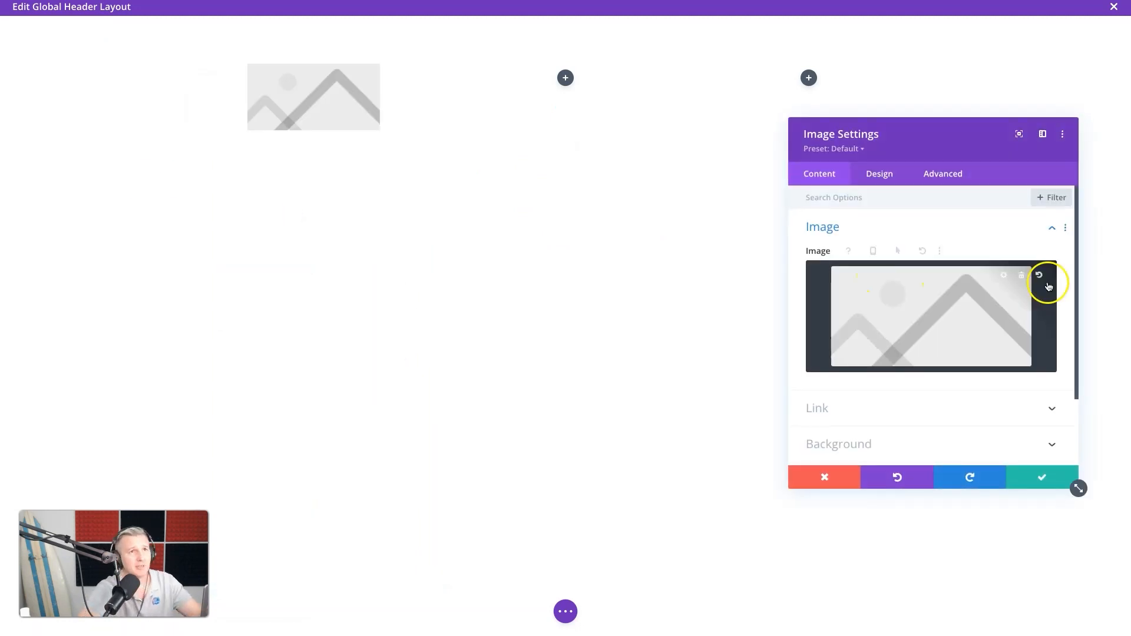
left_click(1023, 281)
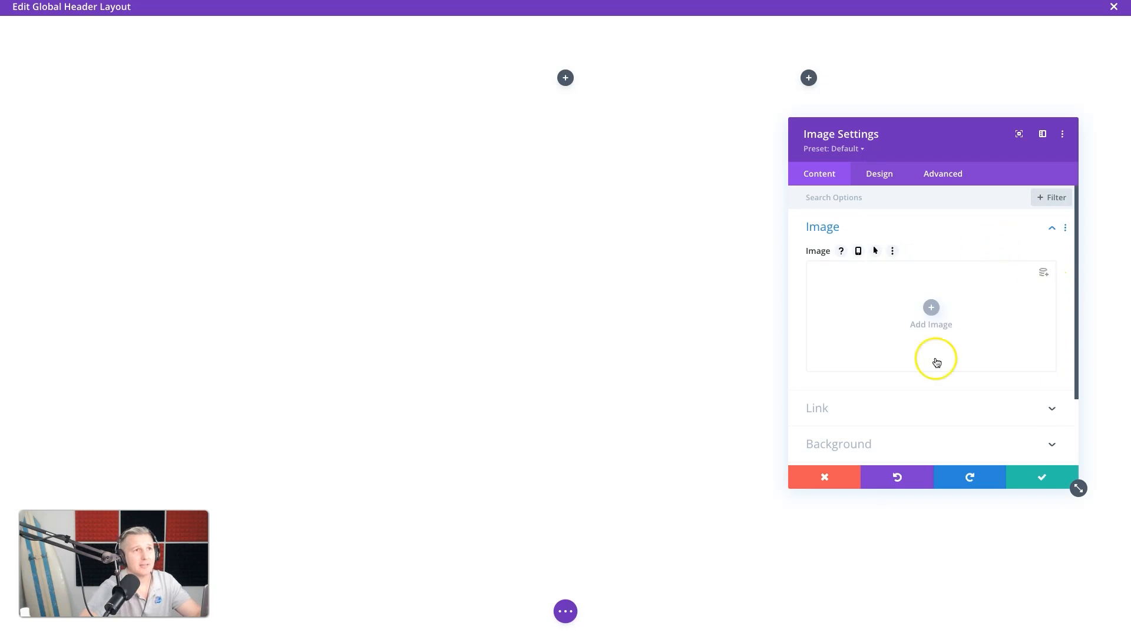
left_click(1043, 274)
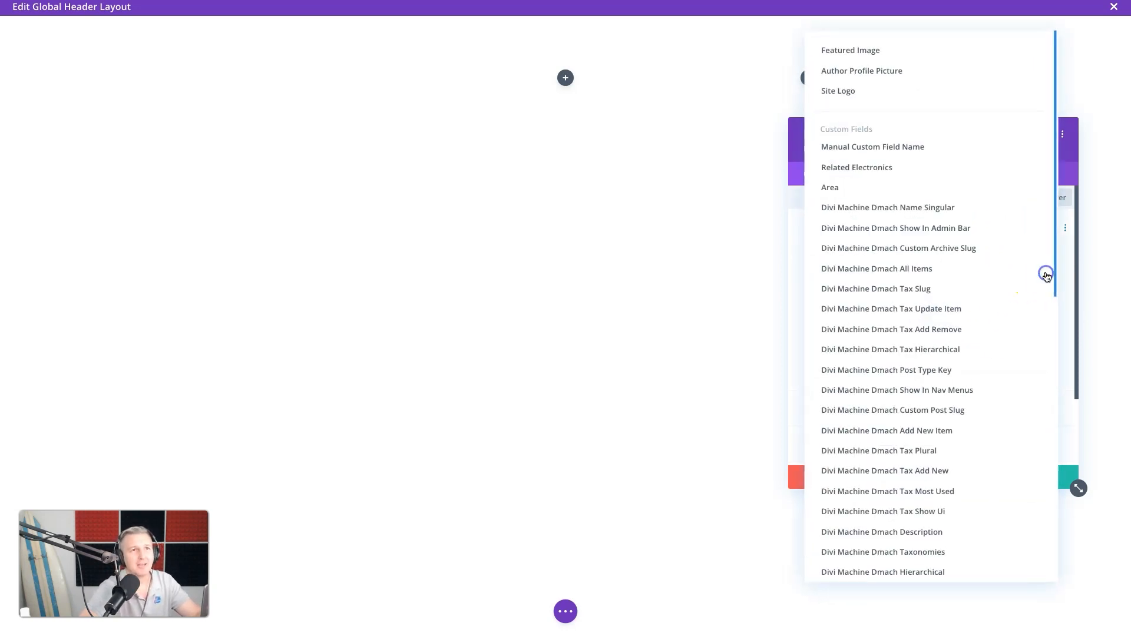
left_click(933, 98)
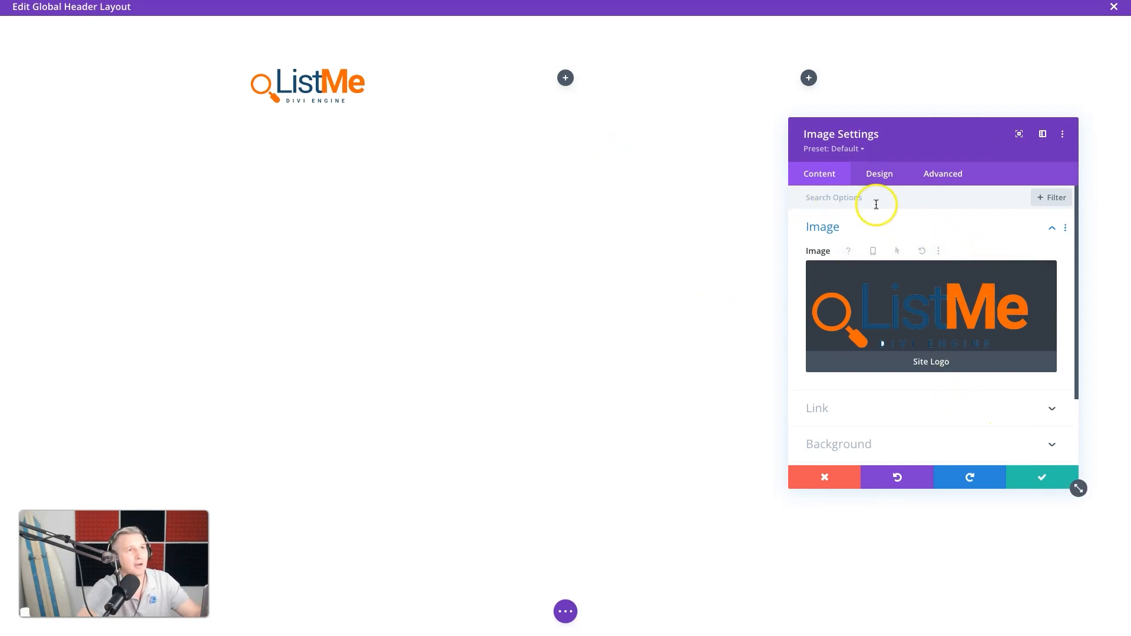
left_click(1034, 478)
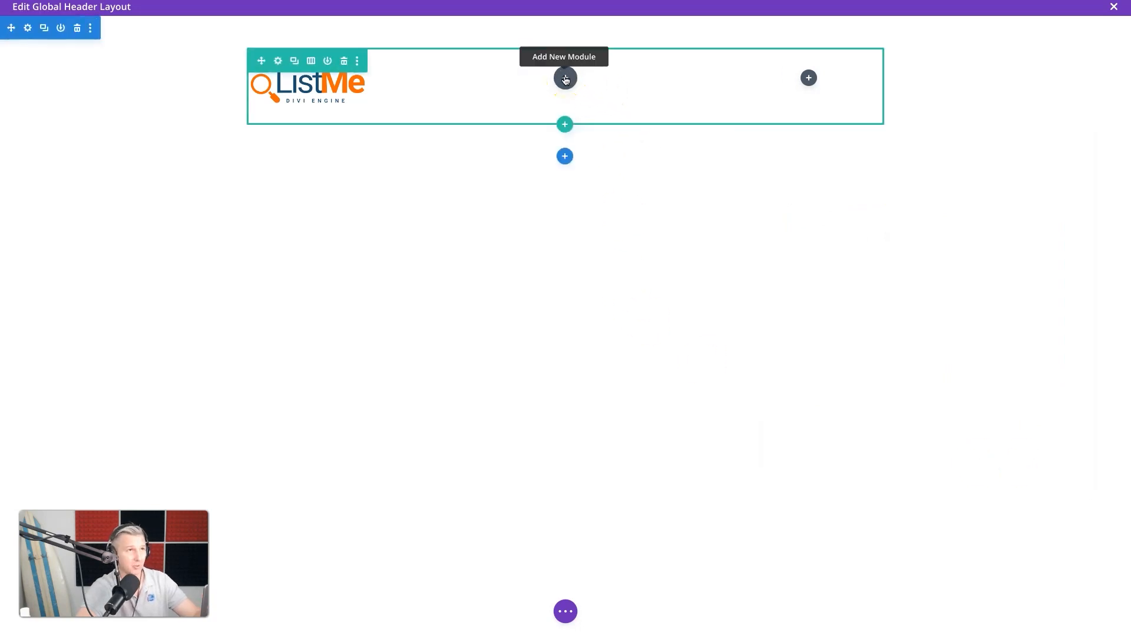
Step: Add a Menu module to the row's middle column
left_click(566, 79)
type("menu")
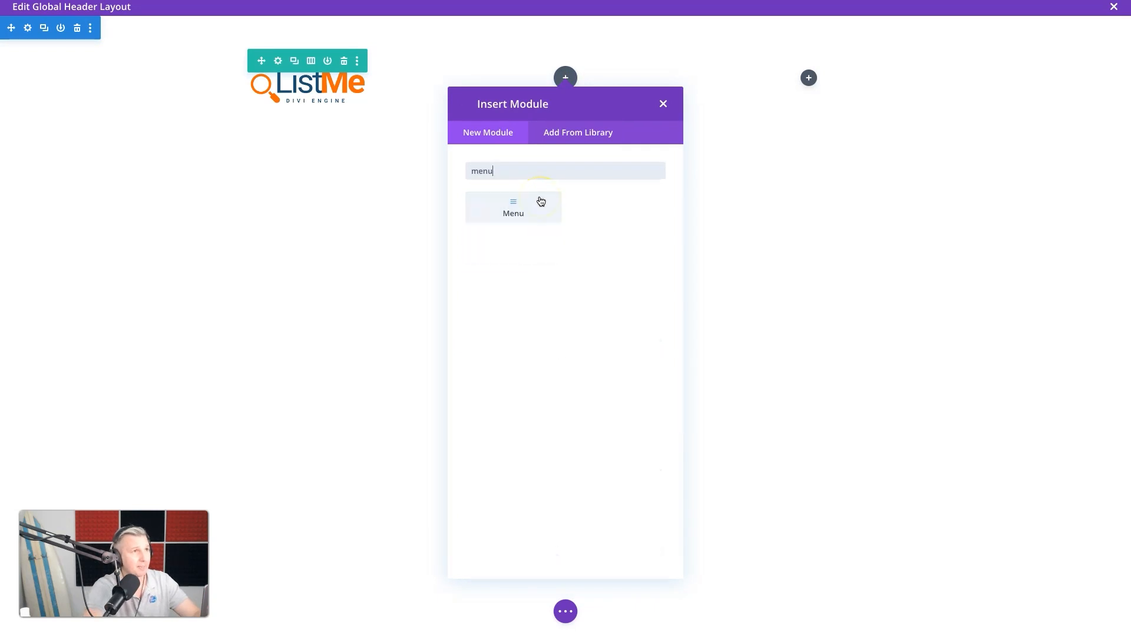
left_click(537, 217)
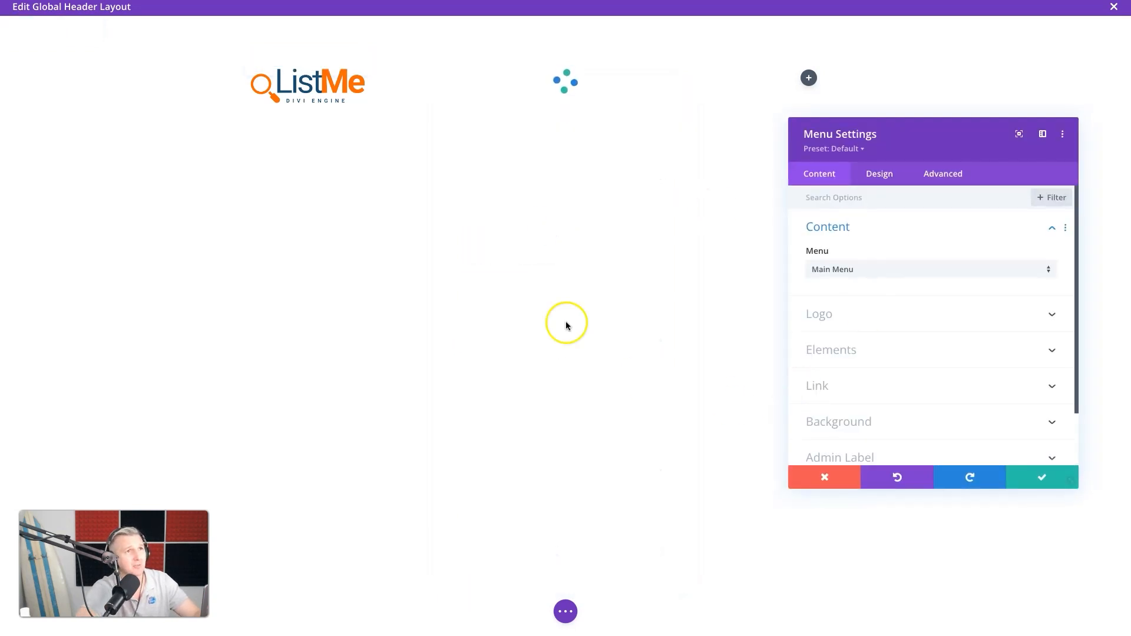
Step: Try showing the search icon in the Menu module and hide it again
left_click(813, 330)
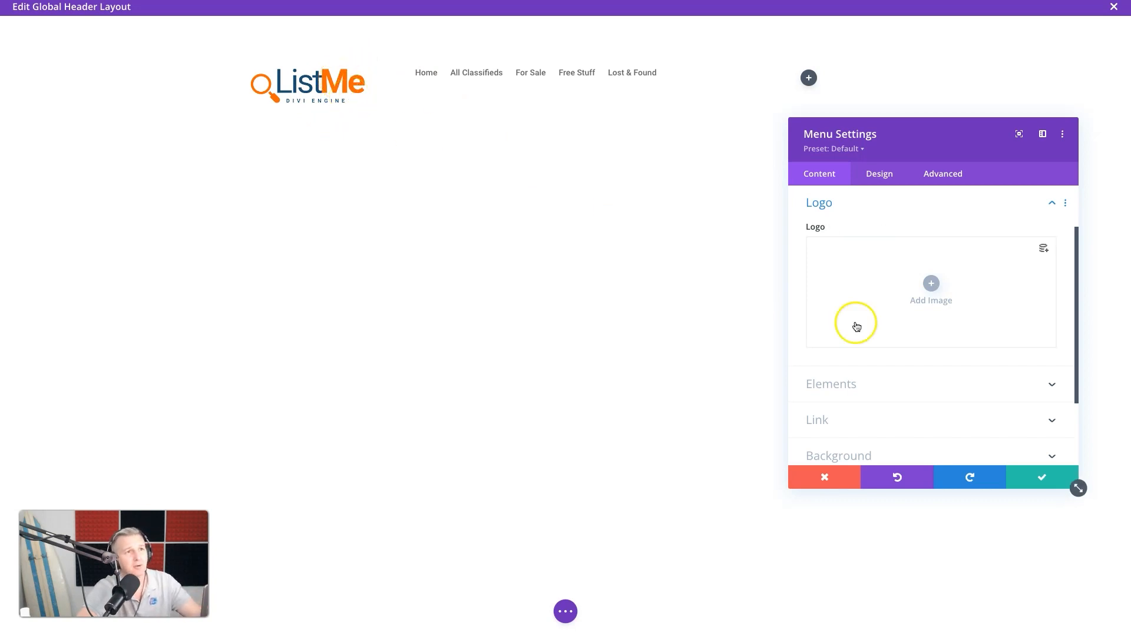
scroll(913, 381, "down", 1)
scroll(913, 381, "down", 2)
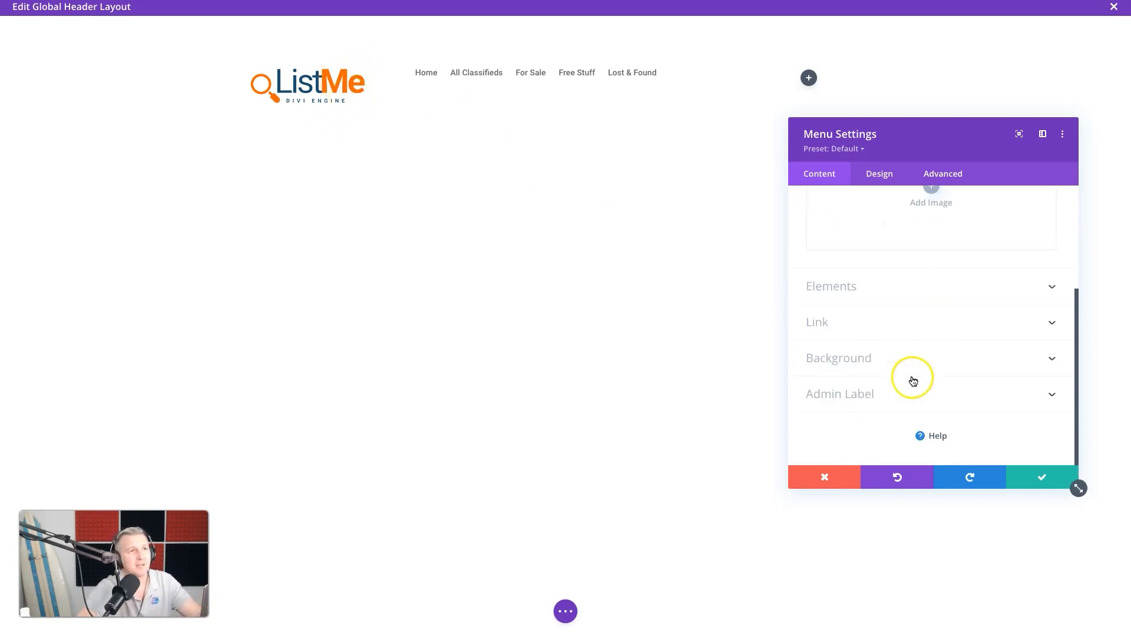
left_click(989, 291)
left_click(830, 297)
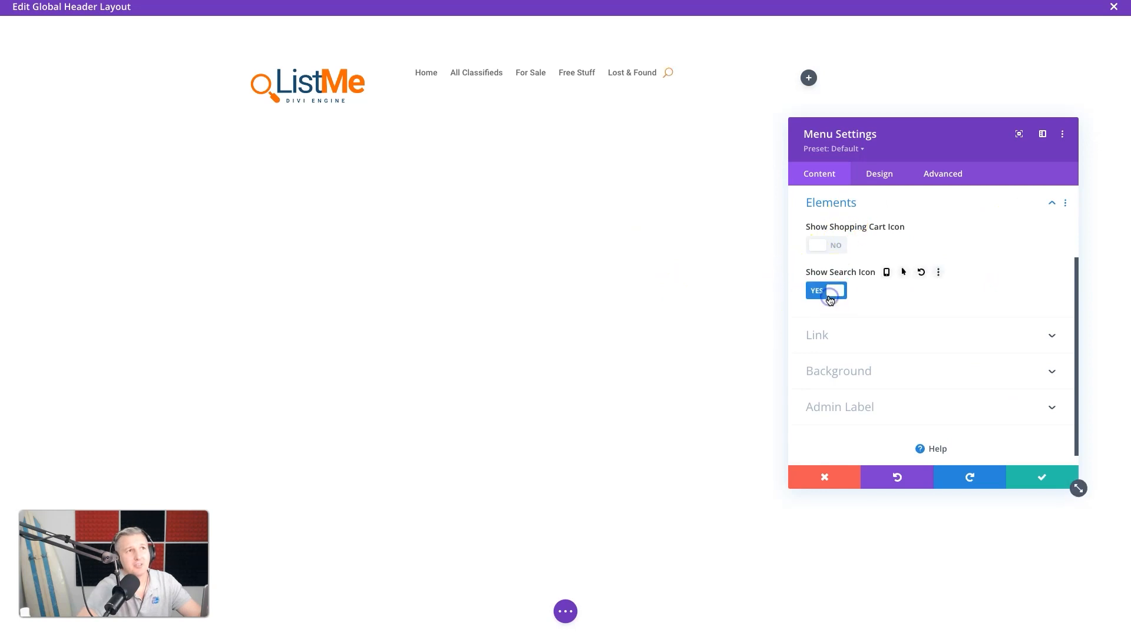
left_click(830, 297)
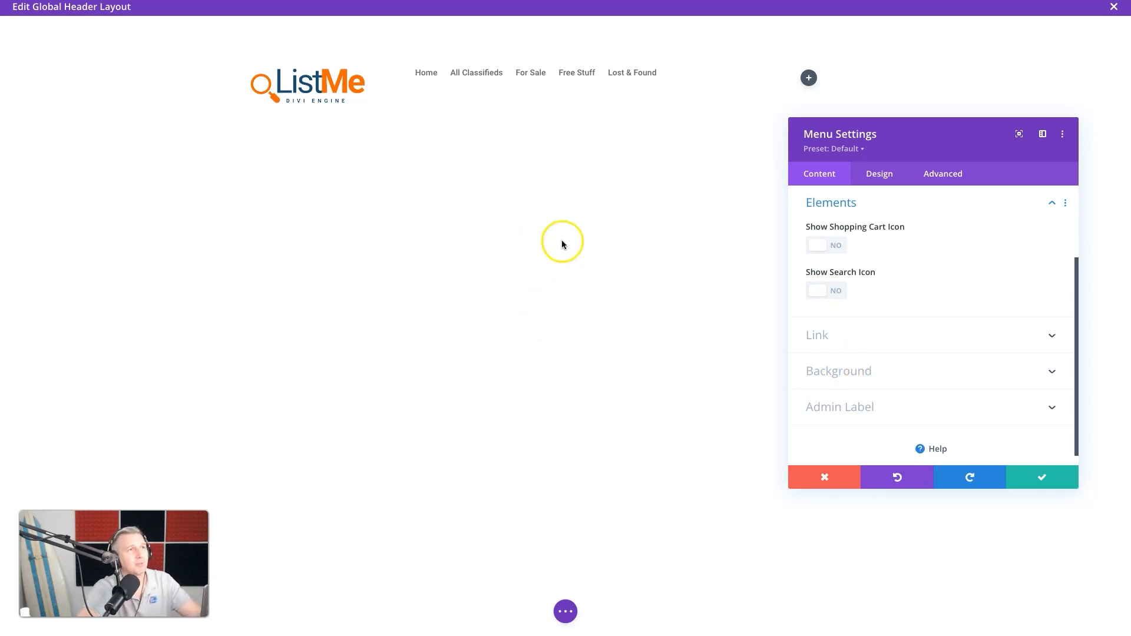
Step: Review the Menu module's background and design options and save the module
left_click(857, 372)
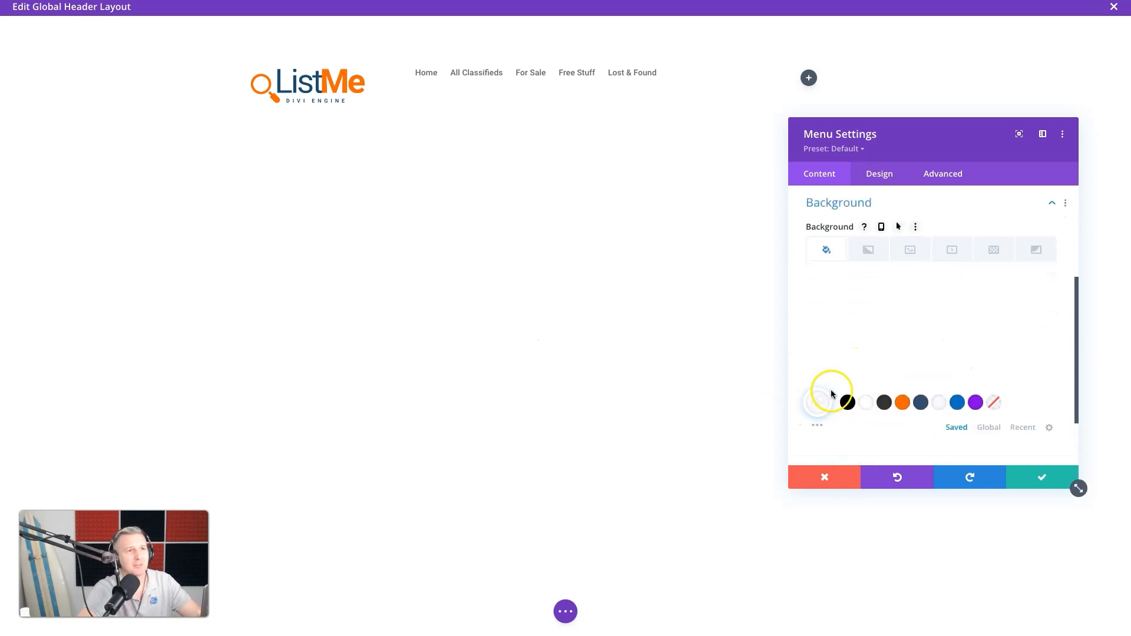
left_click(880, 176)
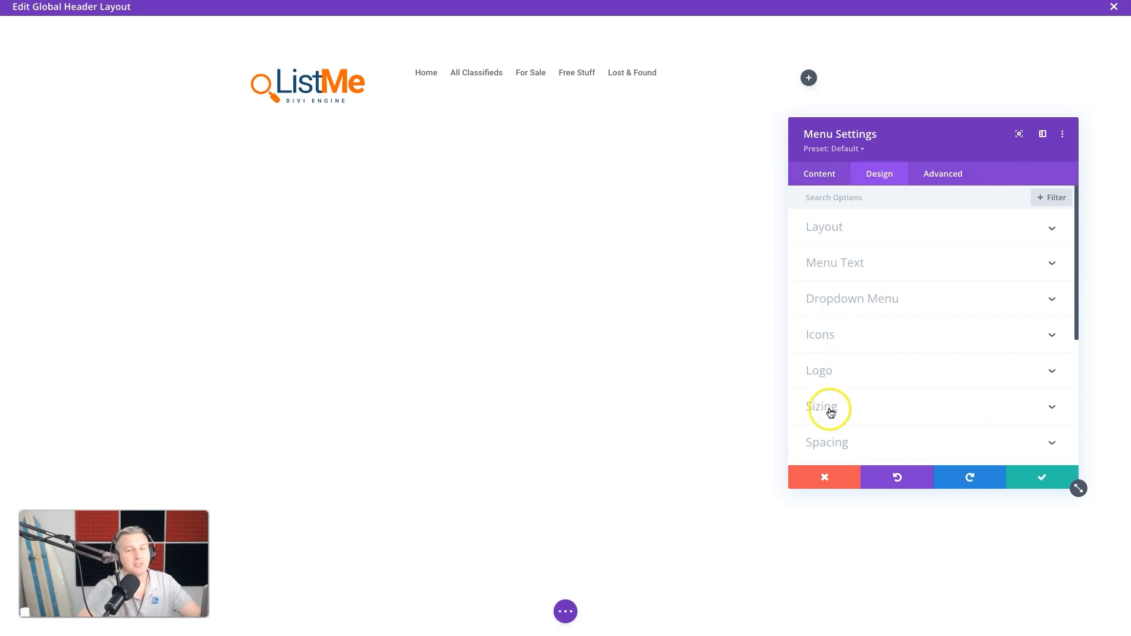
left_click(1022, 482)
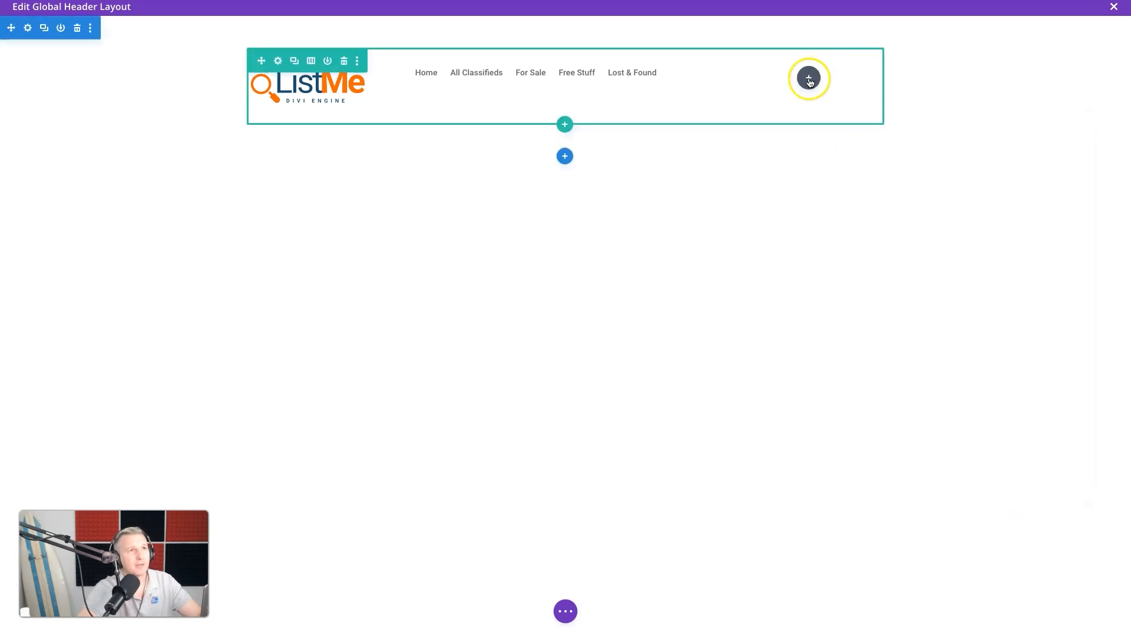
Step: Add a Button module to the row's third column with the text Create New Post
left_click(808, 78)
type("button")
left_click(807, 128)
left_click(769, 197)
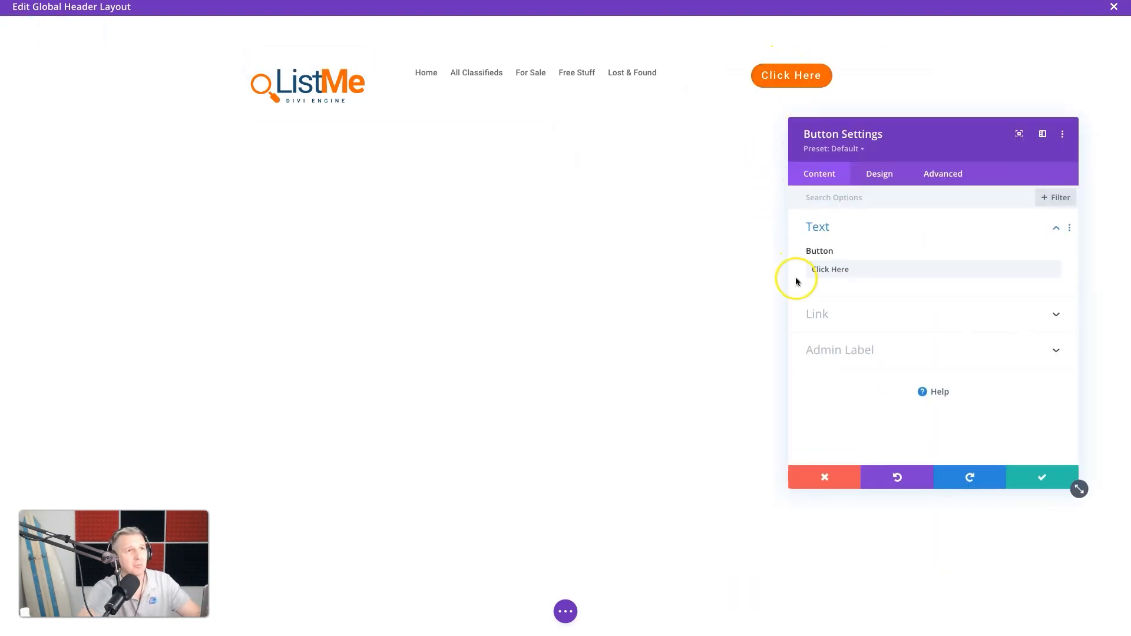
triple_click(826, 264)
type("C")
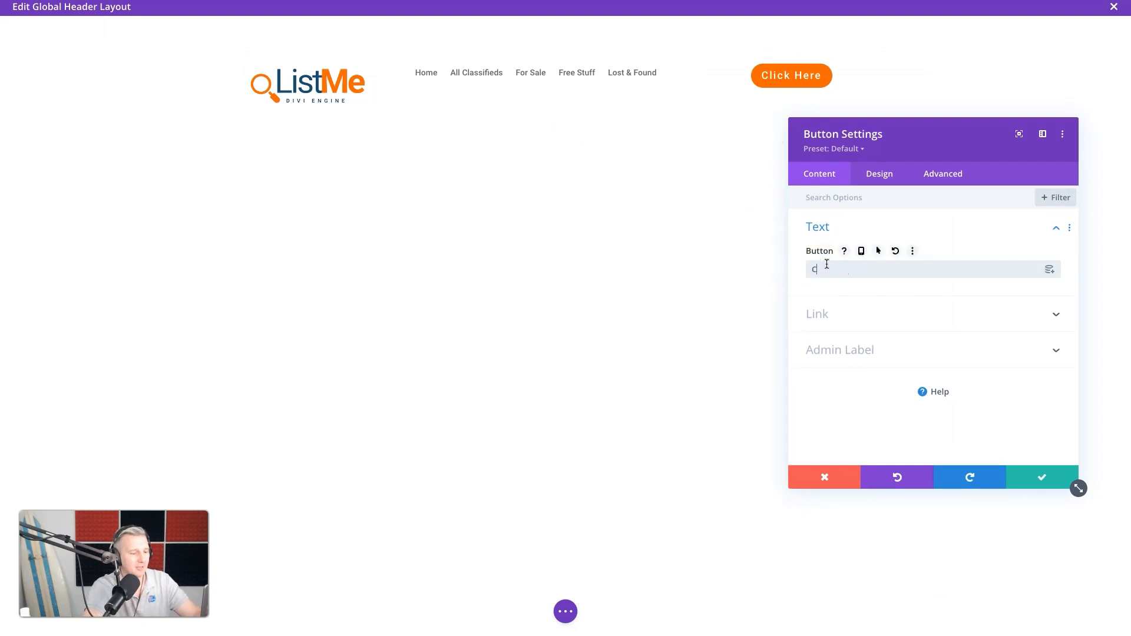
type("reate New P")
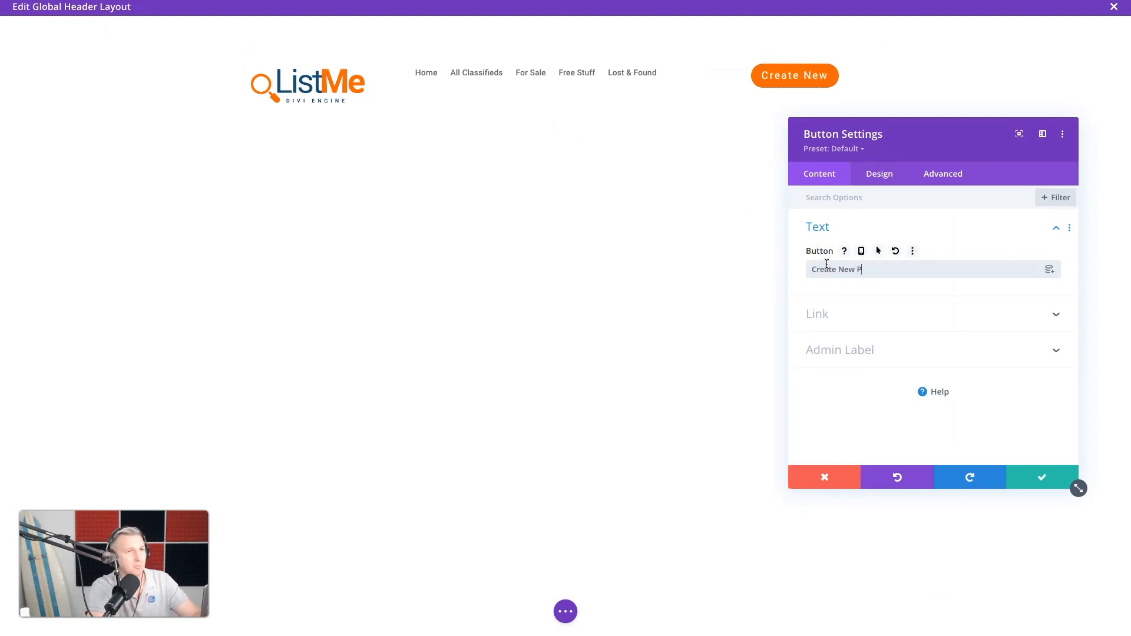
type("ost")
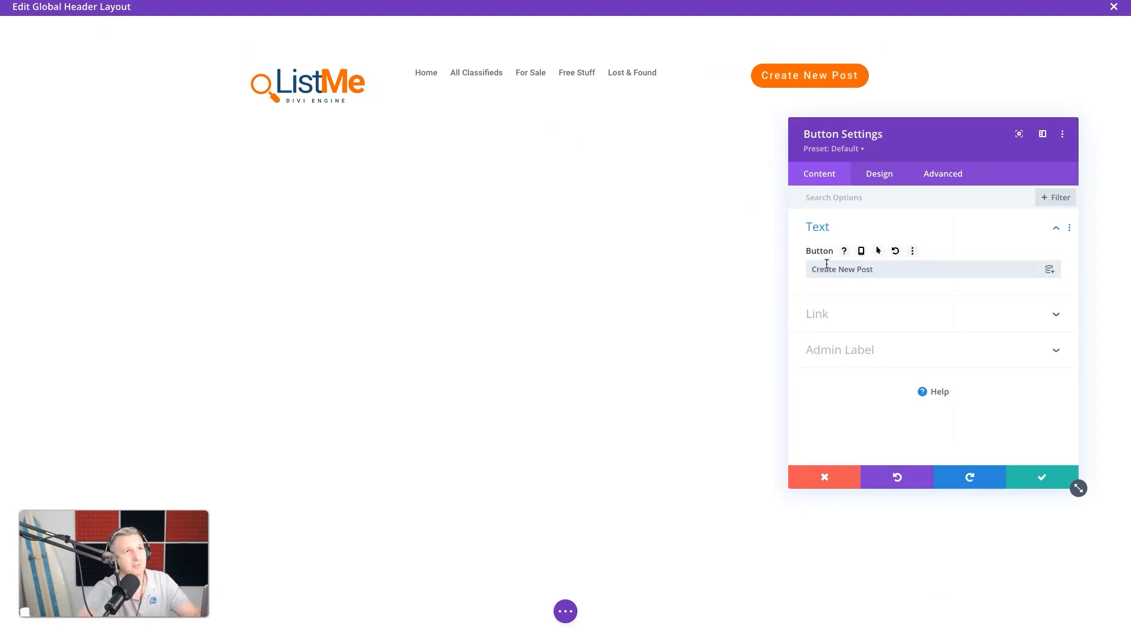
Step: Copy the WordPress admin's link for adding a new Classifieds post, paste it as the button's link URL and save the module
left_click(830, 324)
left_click(841, 311)
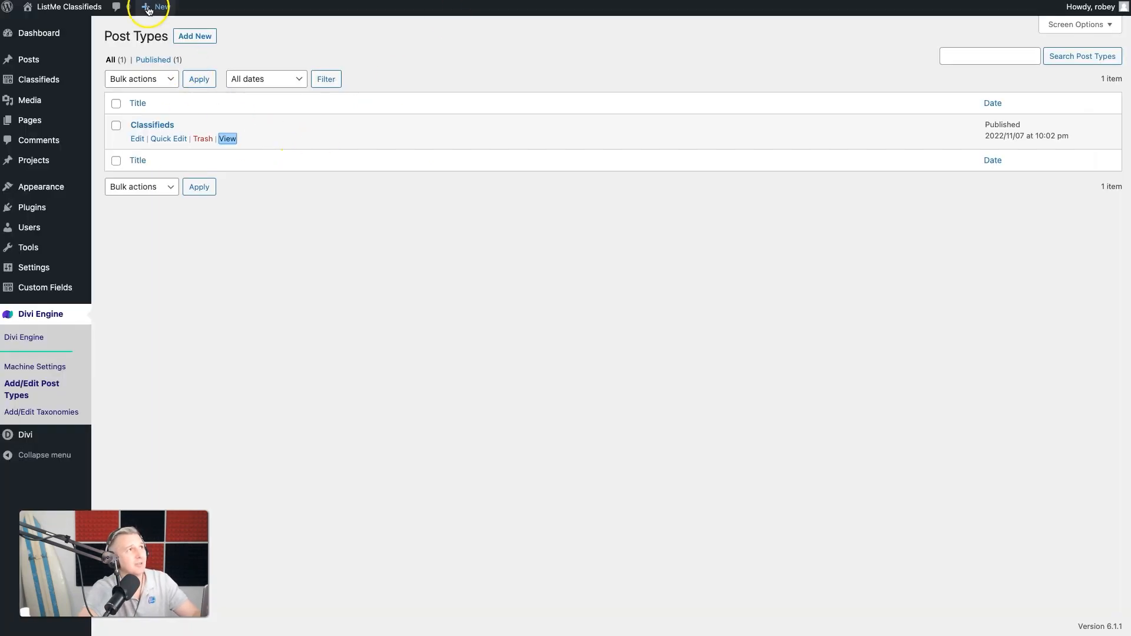
mouse_move(152, 12)
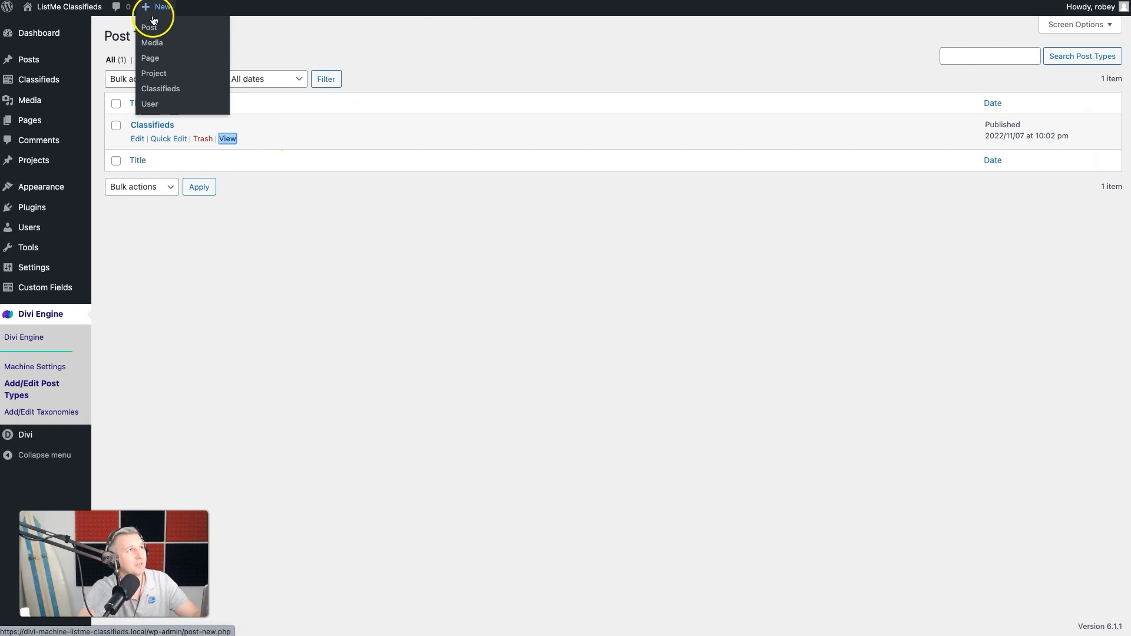
right_click(158, 89)
left_click(214, 165)
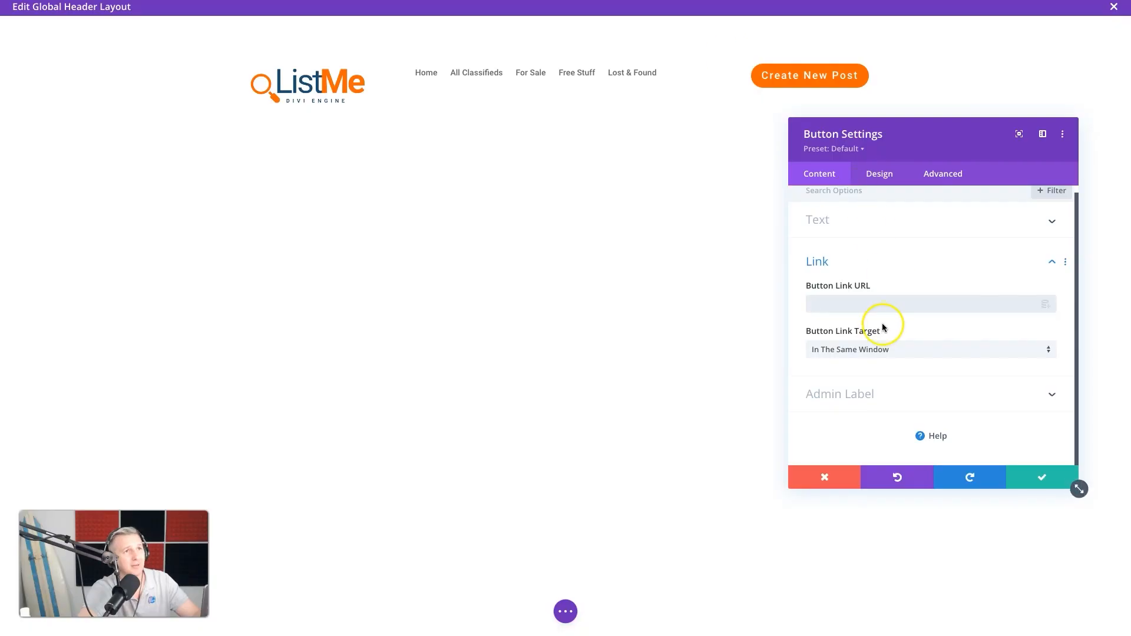
left_click(867, 309)
key("ctrl+v")
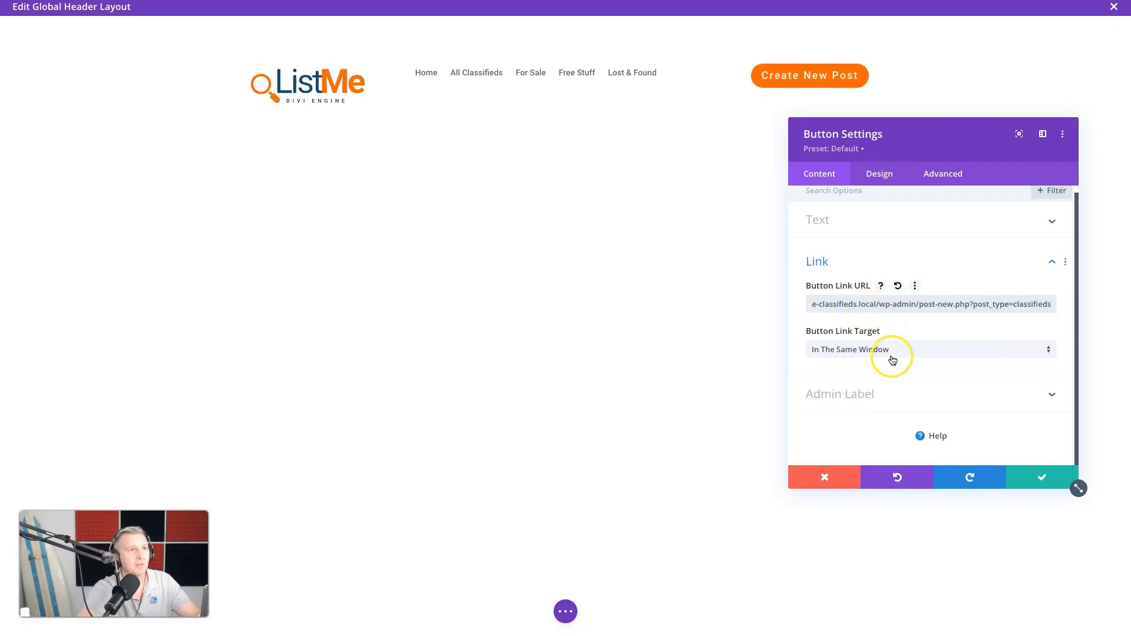
scroll(882, 323, "up", 1)
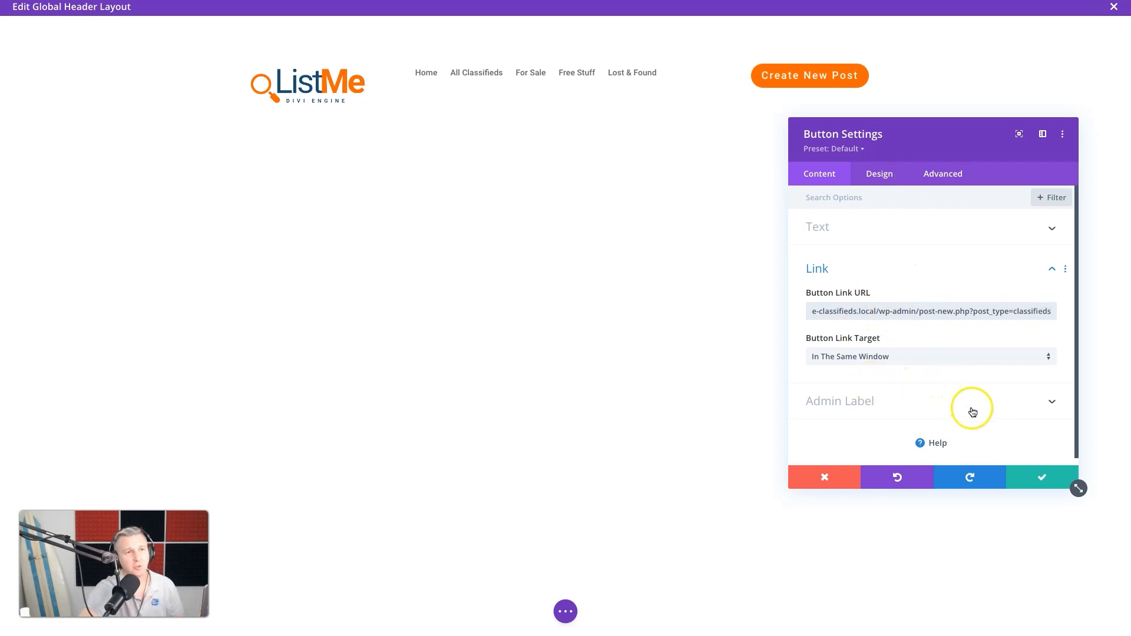
left_click(1024, 483)
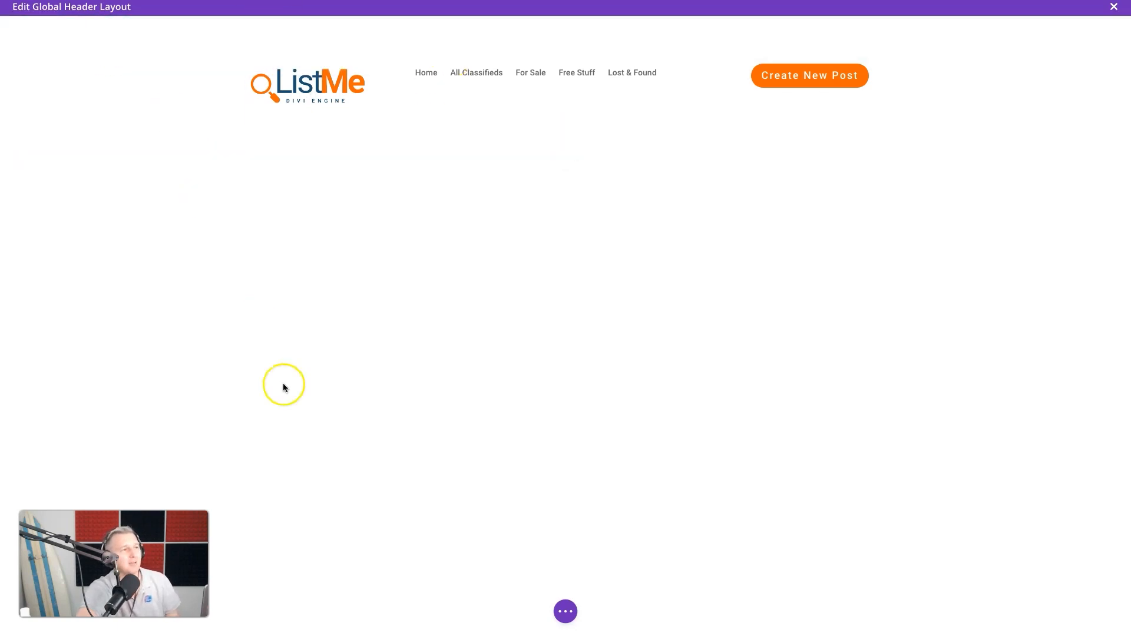
Step: Save the global header layout, close its editor and save the Theme Builder changes
left_click(566, 612)
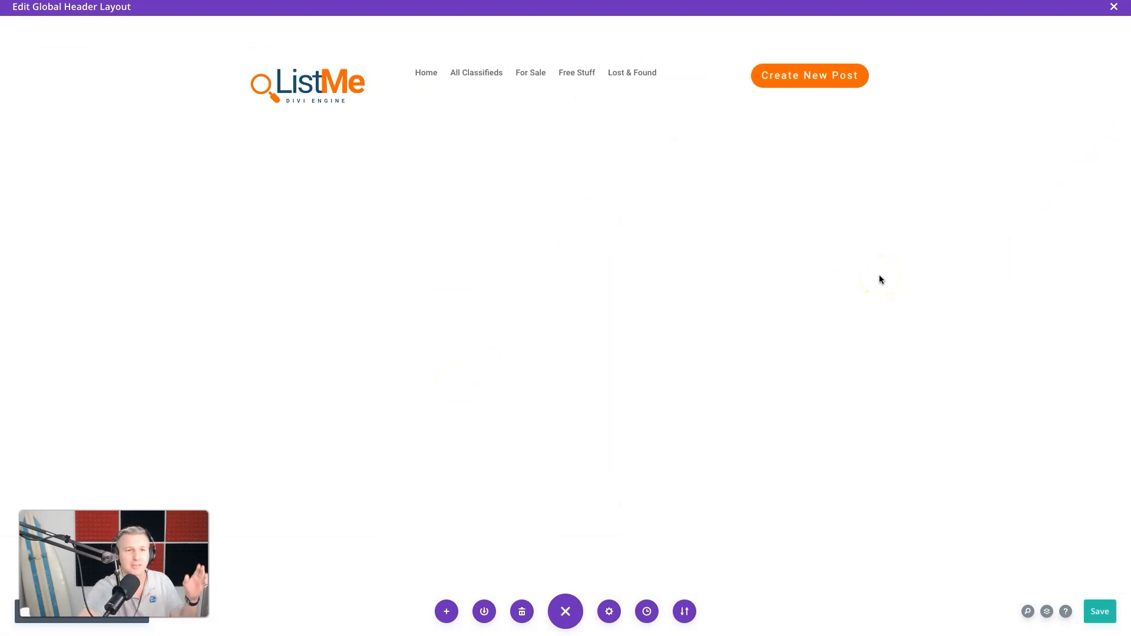
left_click(1106, 610)
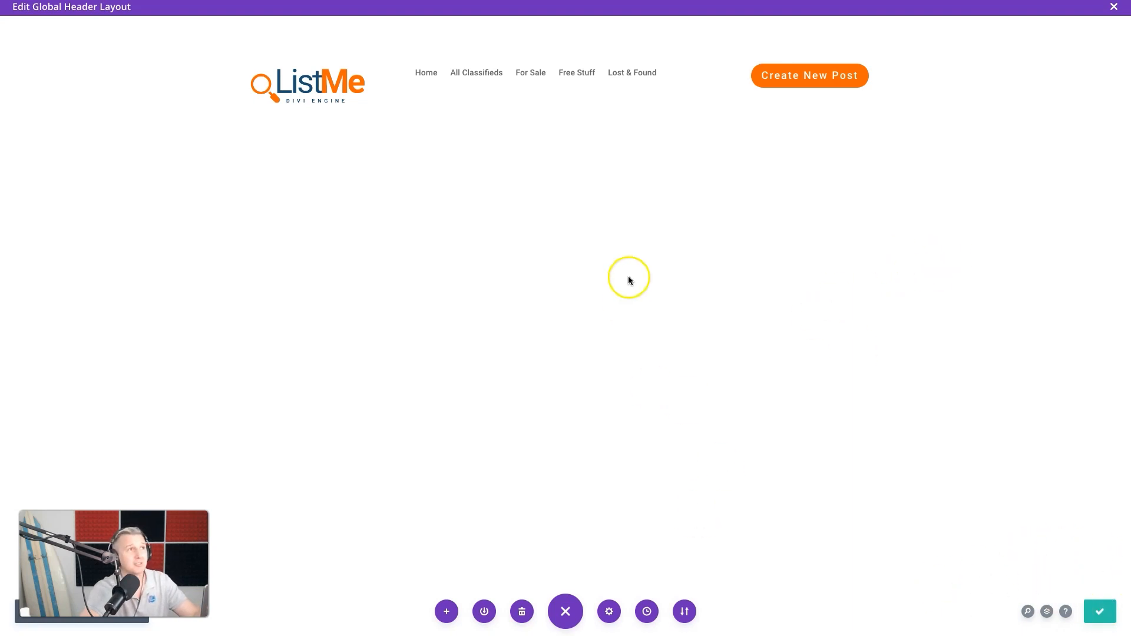
left_click(1113, 6)
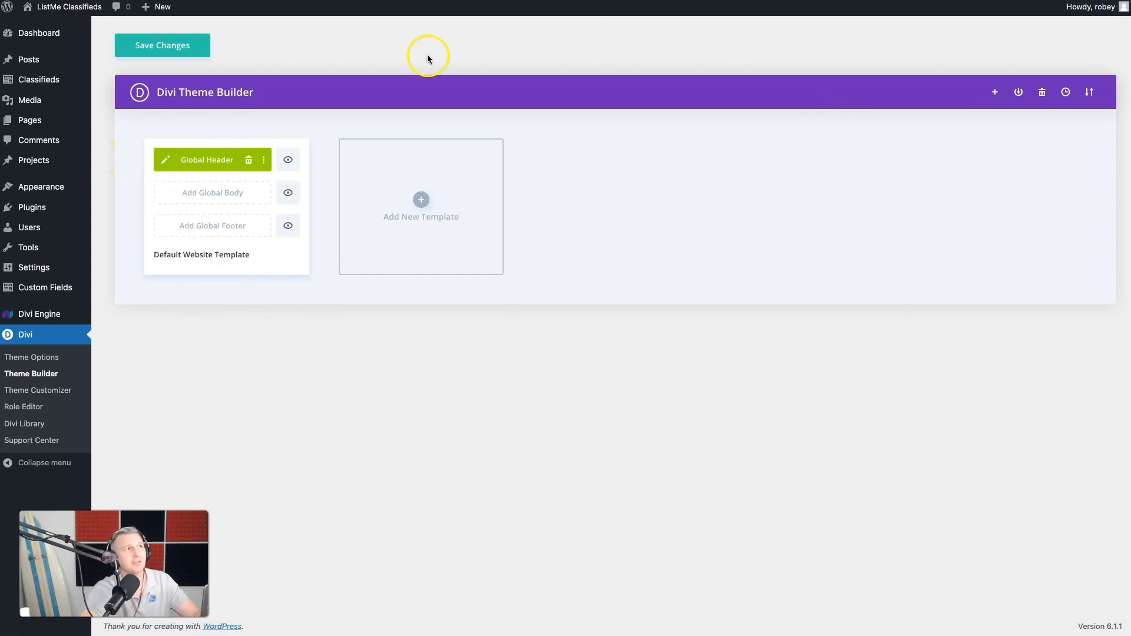
left_click(163, 52)
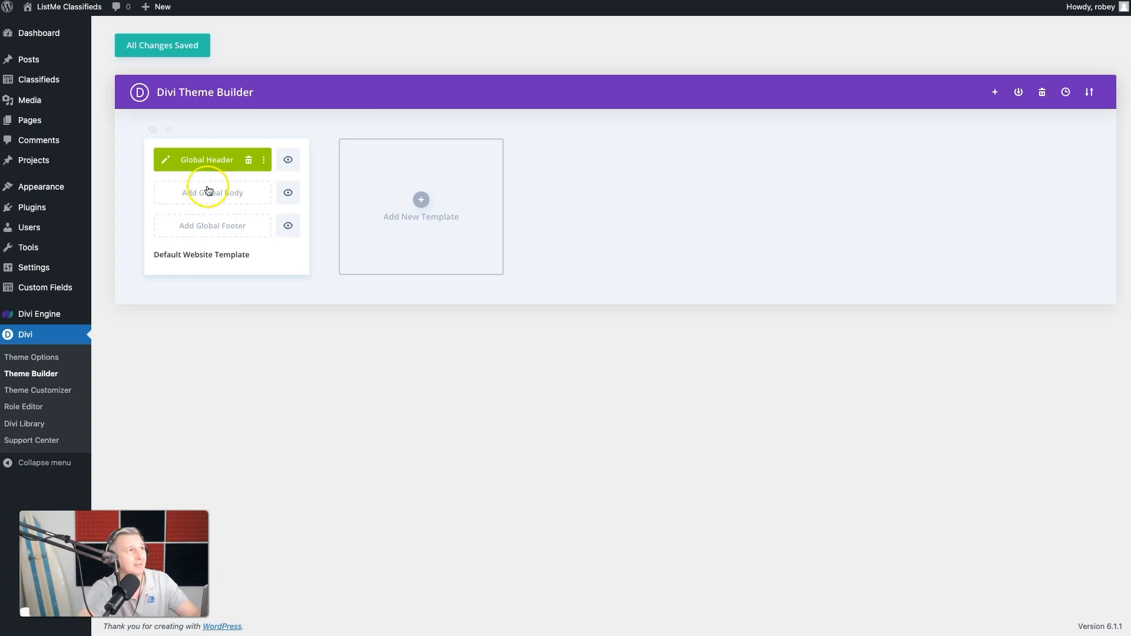
Step: Open the global header layout for editing, set the logo image's link URL to / and save the module
left_click(168, 162)
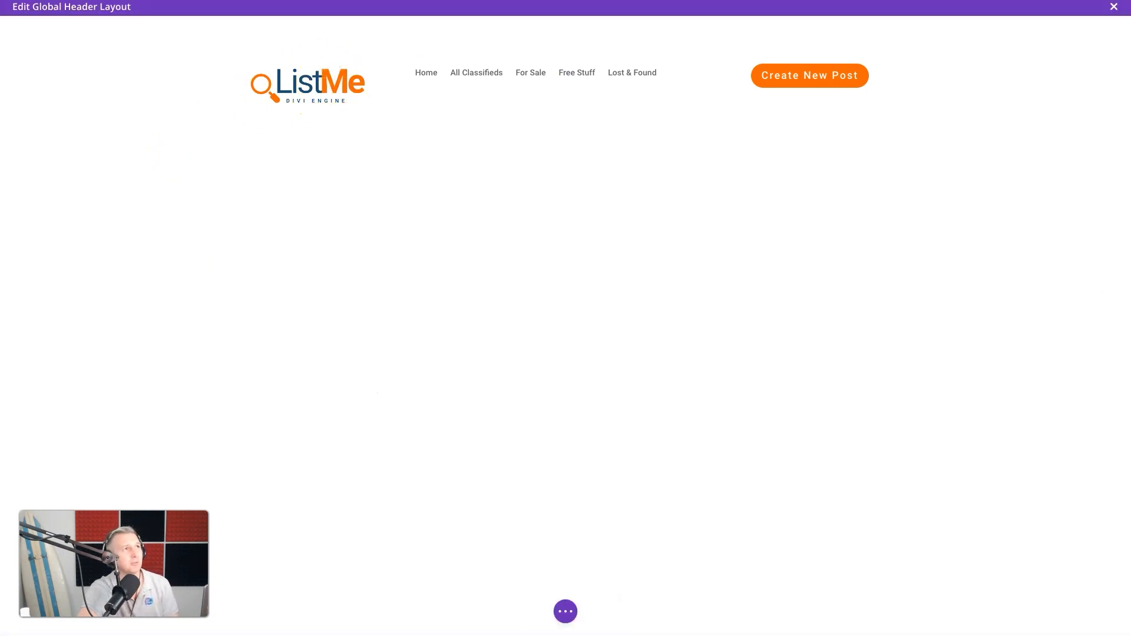
left_click(290, 74)
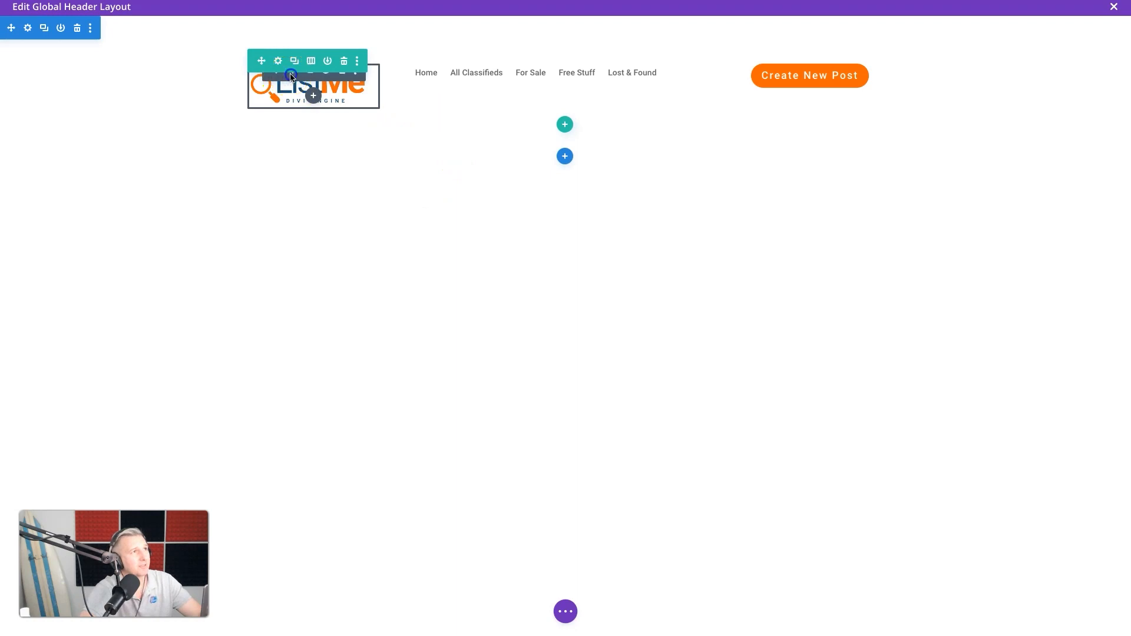
left_click(892, 413)
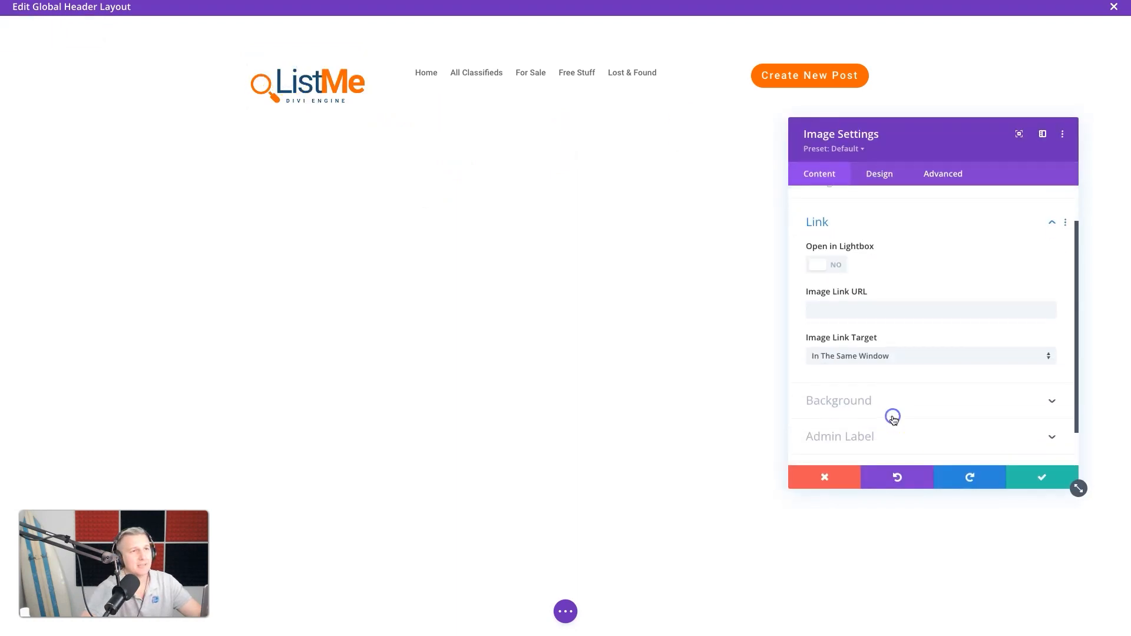
left_click(834, 295)
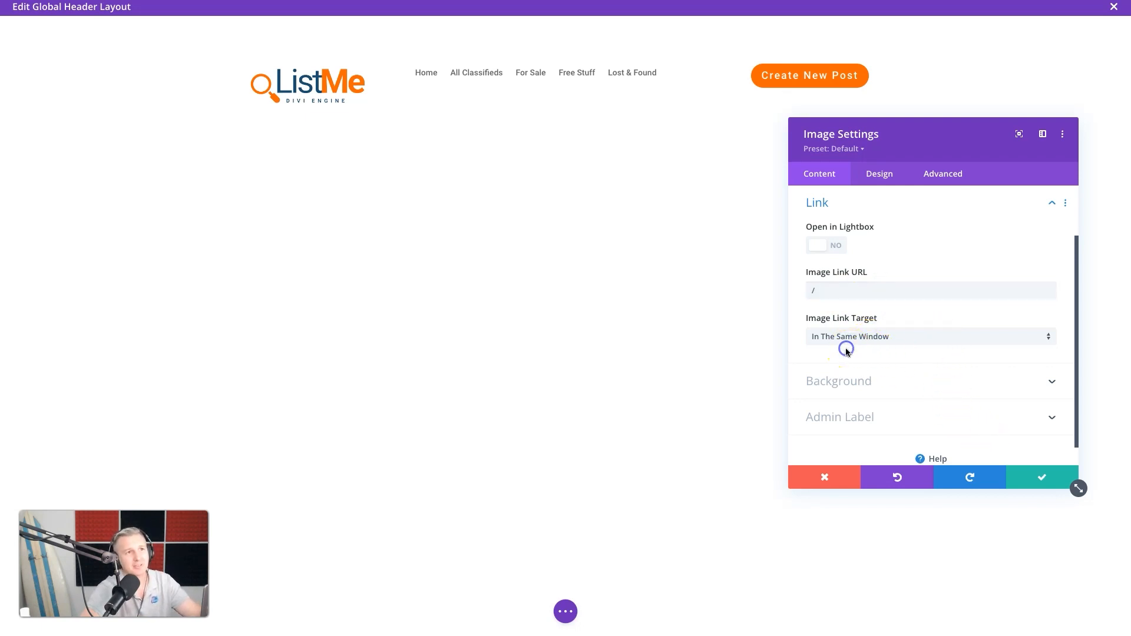
left_click(1029, 473)
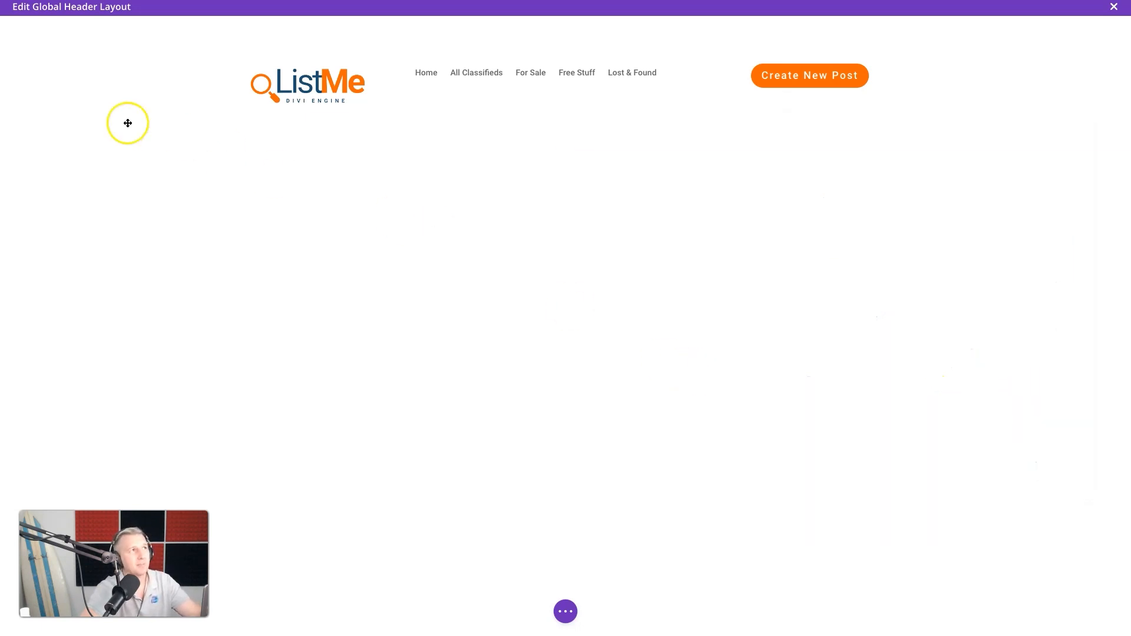
Step: Set the header section's top and bottom padding to 0px, linked together, and save the section settings
left_click(28, 29)
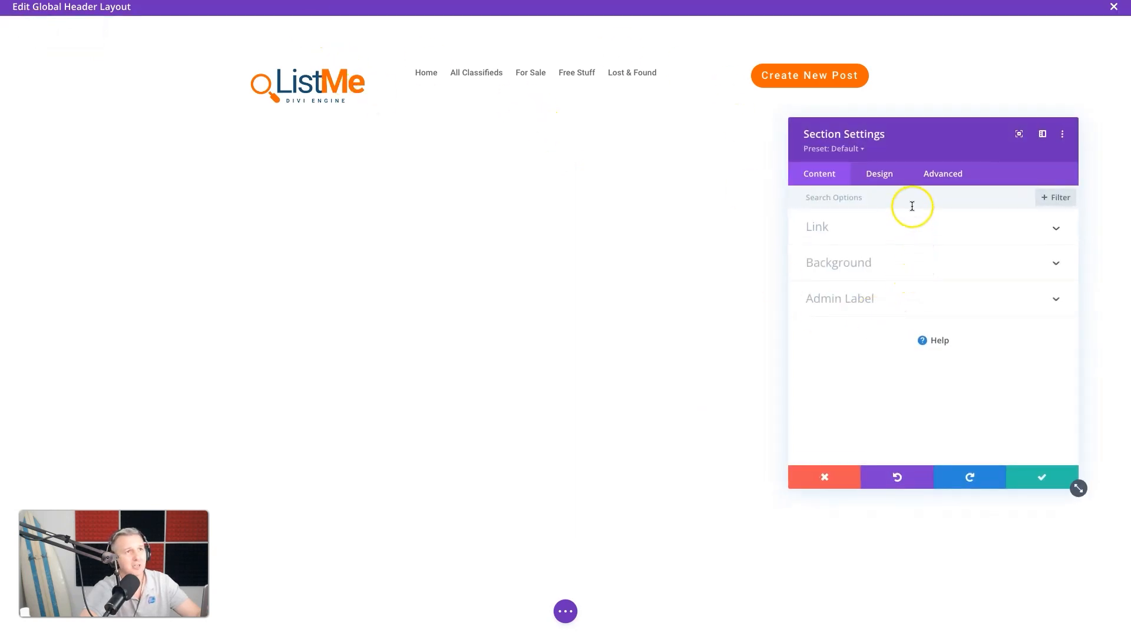
left_click(870, 174)
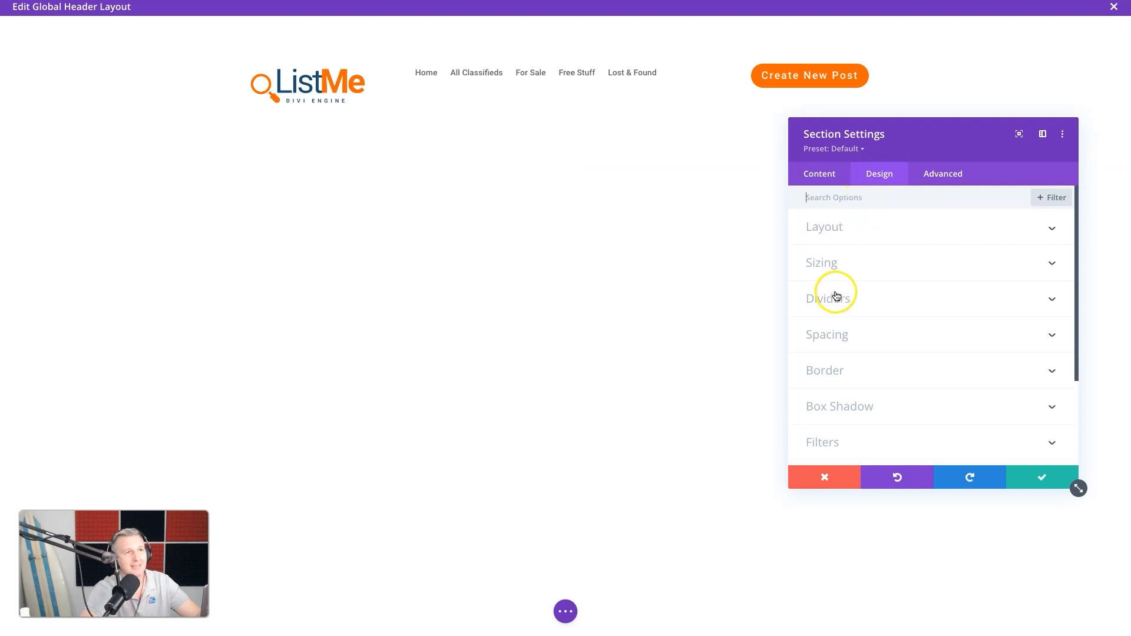
left_click(834, 332)
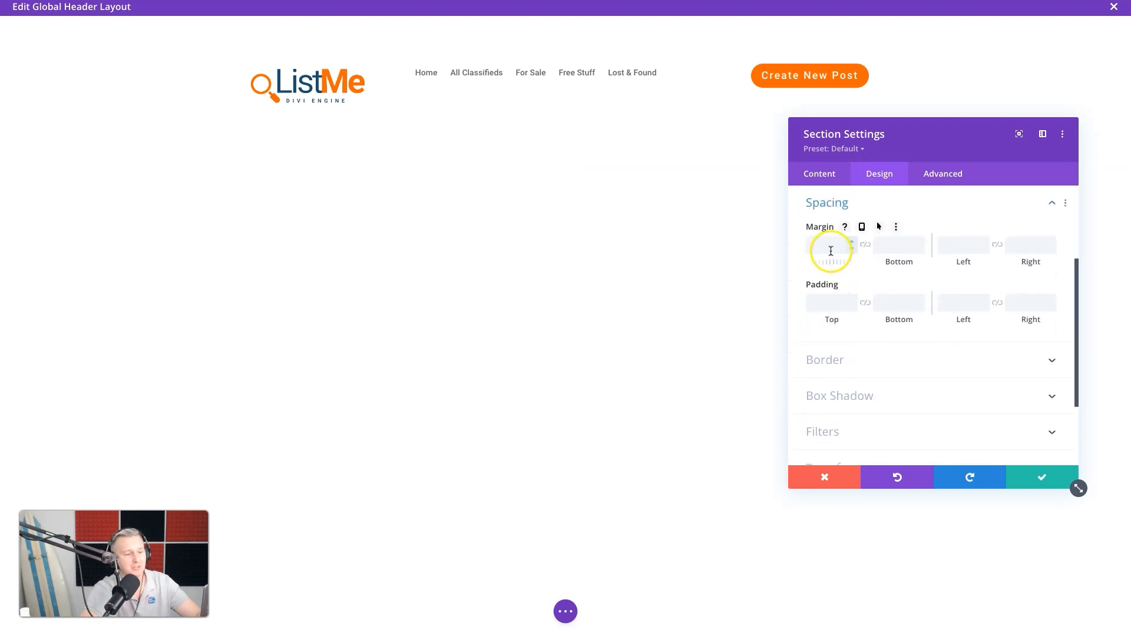
left_click(820, 305)
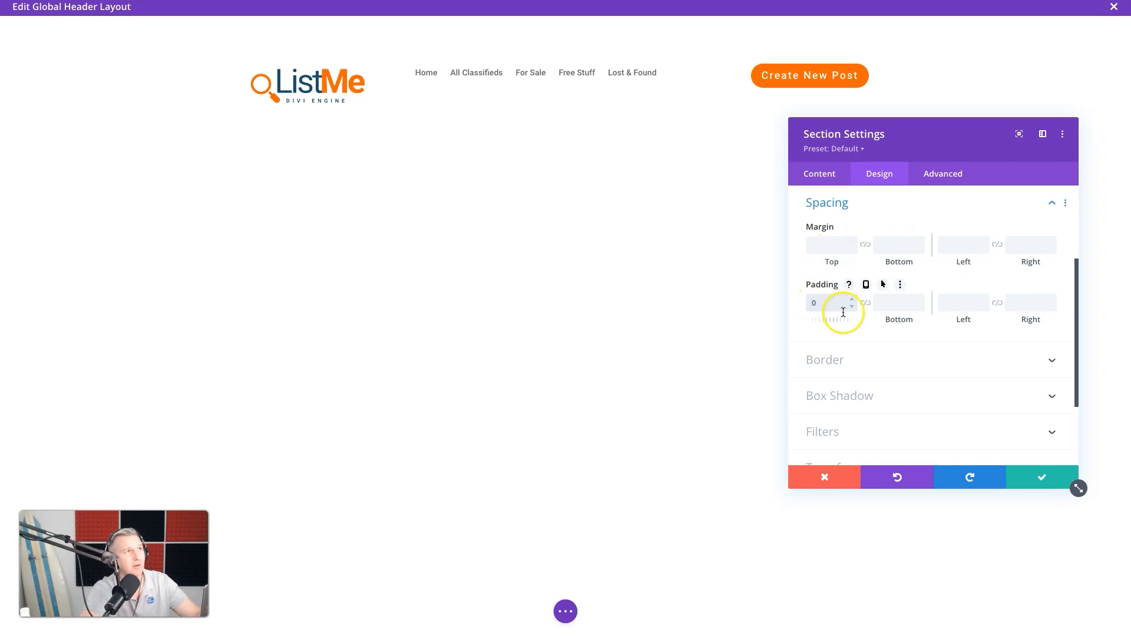
type("0")
left_click(865, 303)
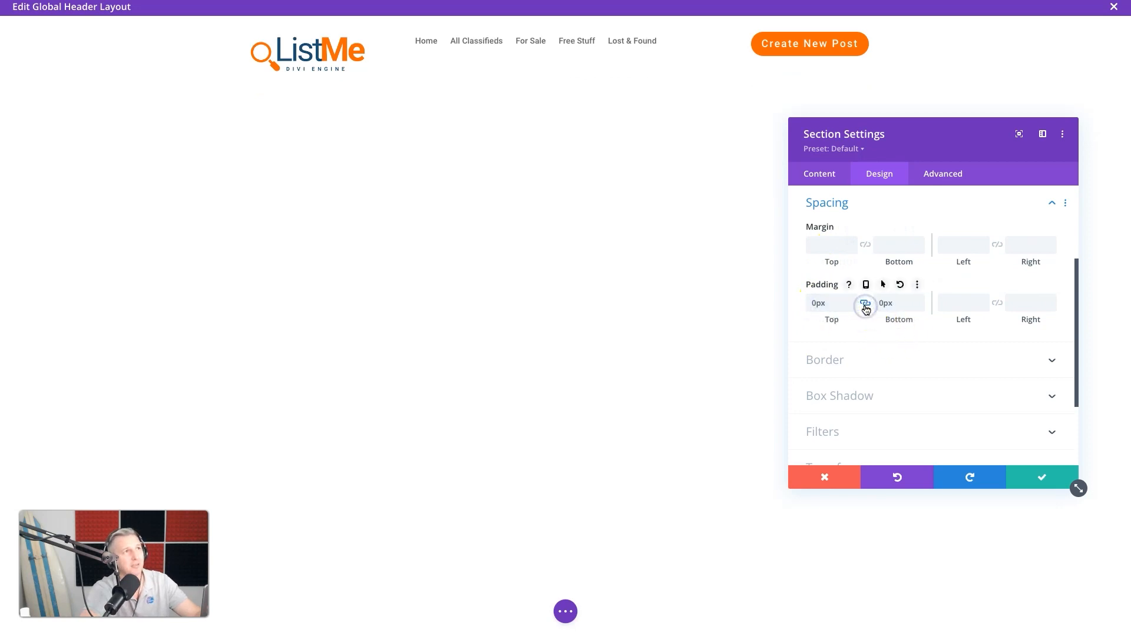
left_click(1015, 474)
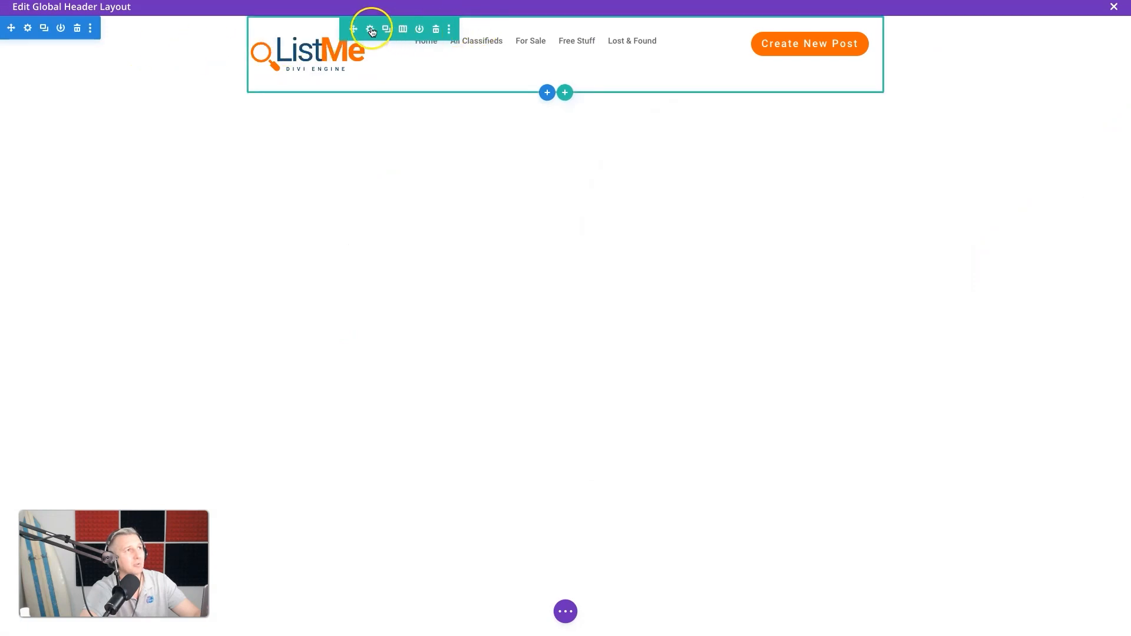
Step: Set the header row's linked top and bottom padding to 5px and save the row settings
left_click(370, 29)
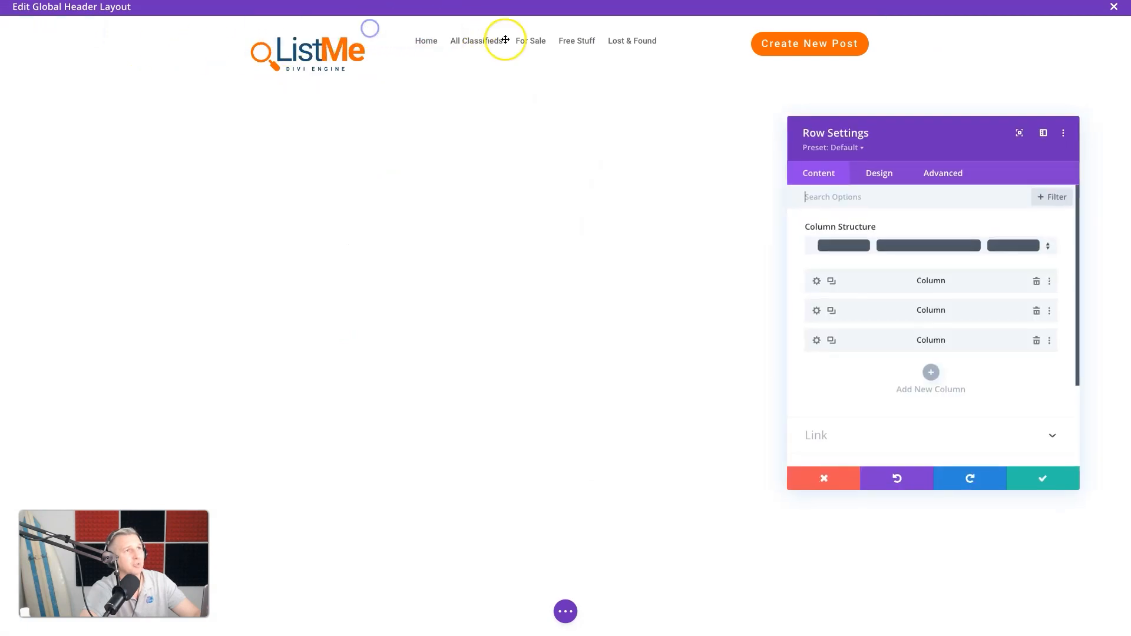
left_click(864, 179)
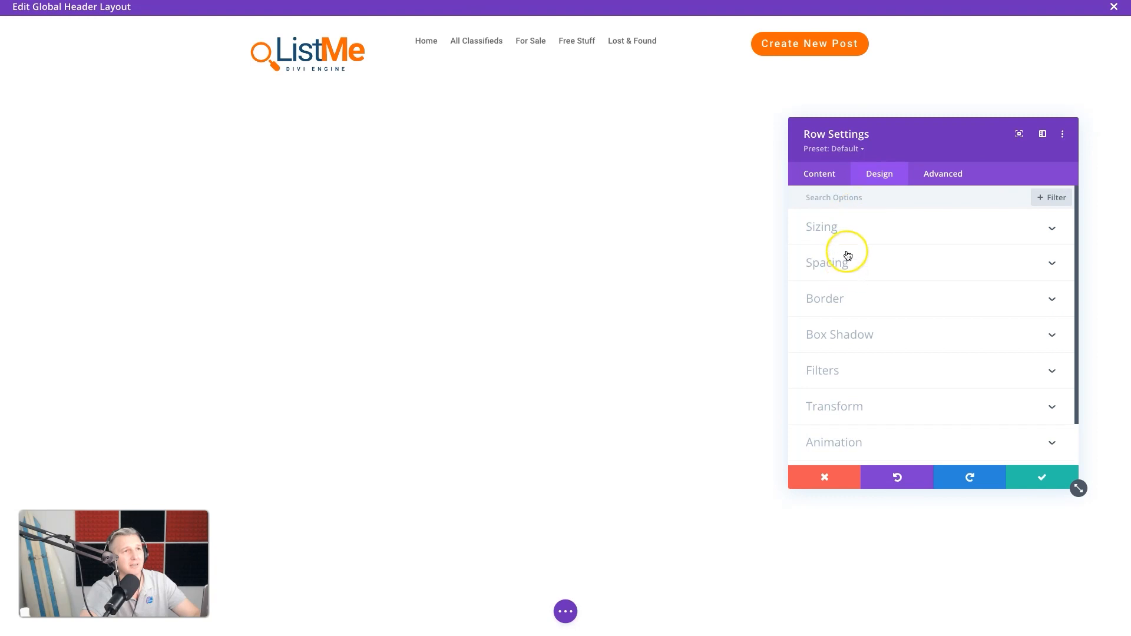
left_click(876, 268)
left_click(836, 304)
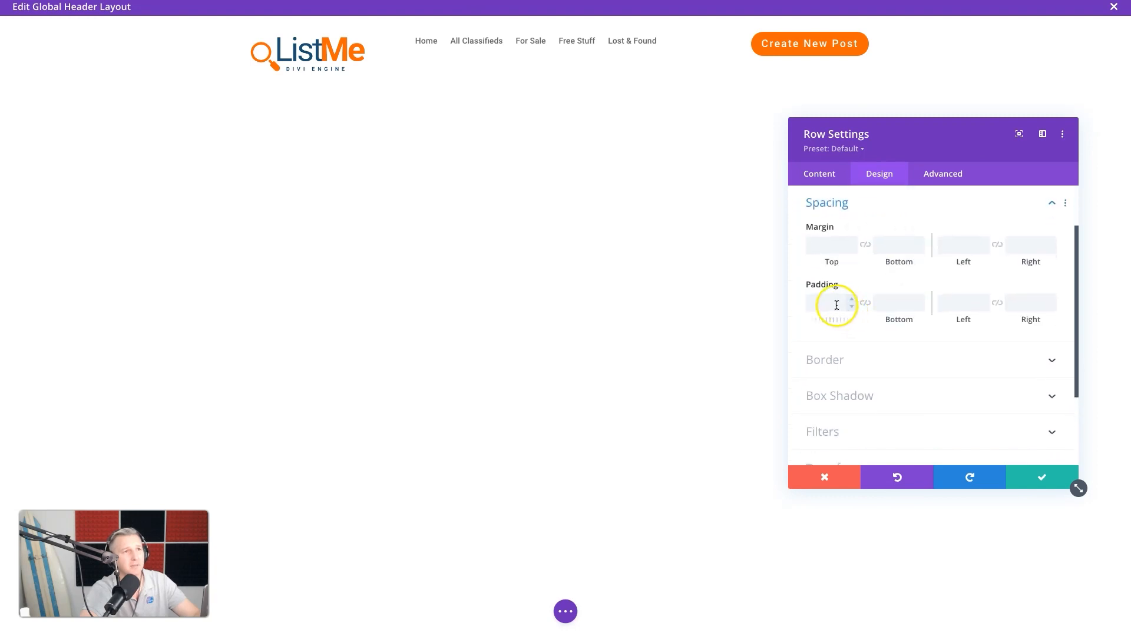
type("5")
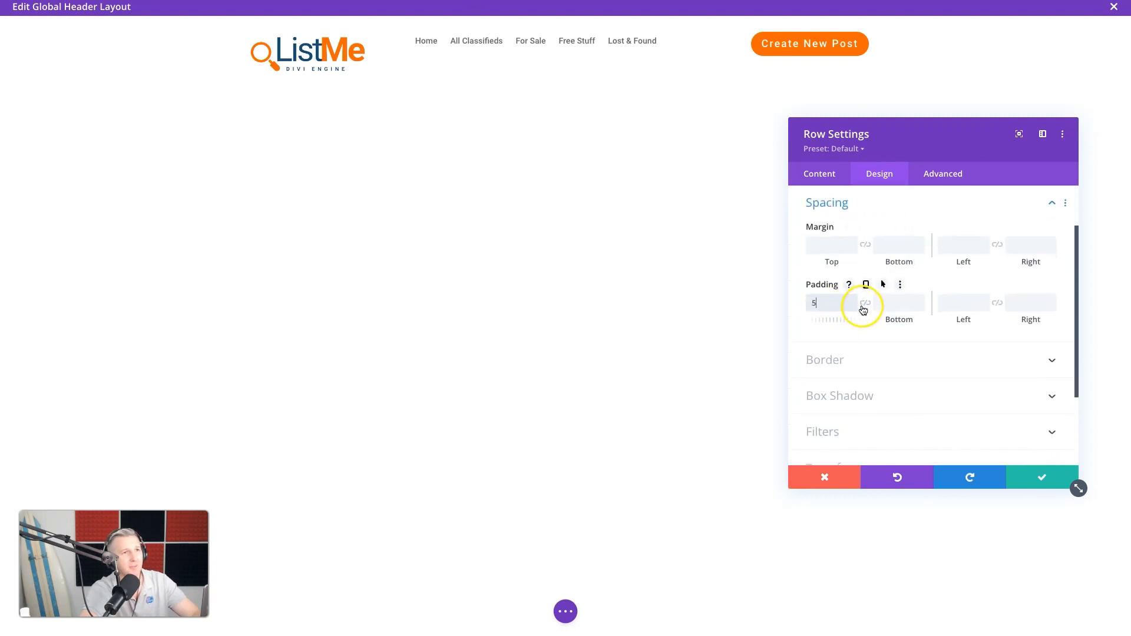
left_click(864, 304)
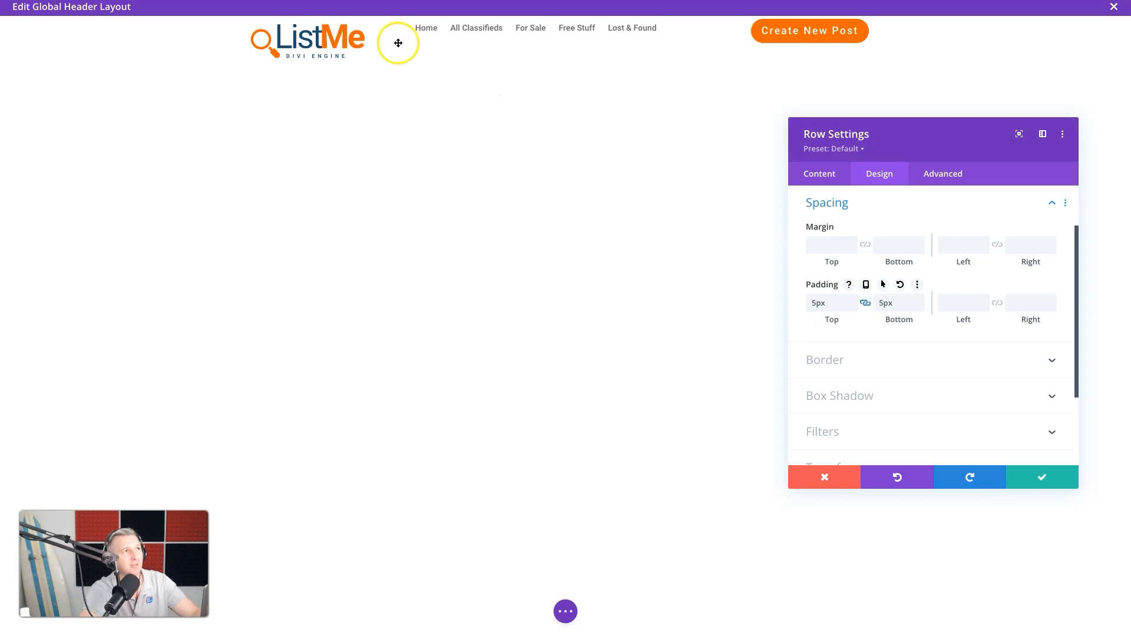
left_click(1042, 481)
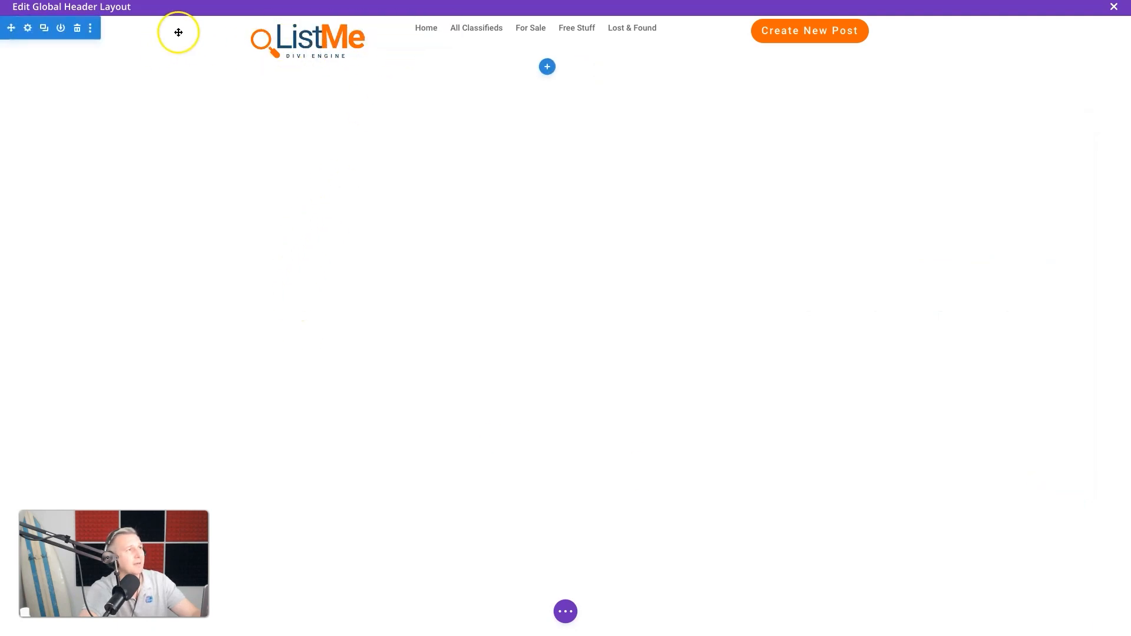
Step: Set the header row's width to 90% and its max width to 2560px, then save the row settings
left_click(371, 28)
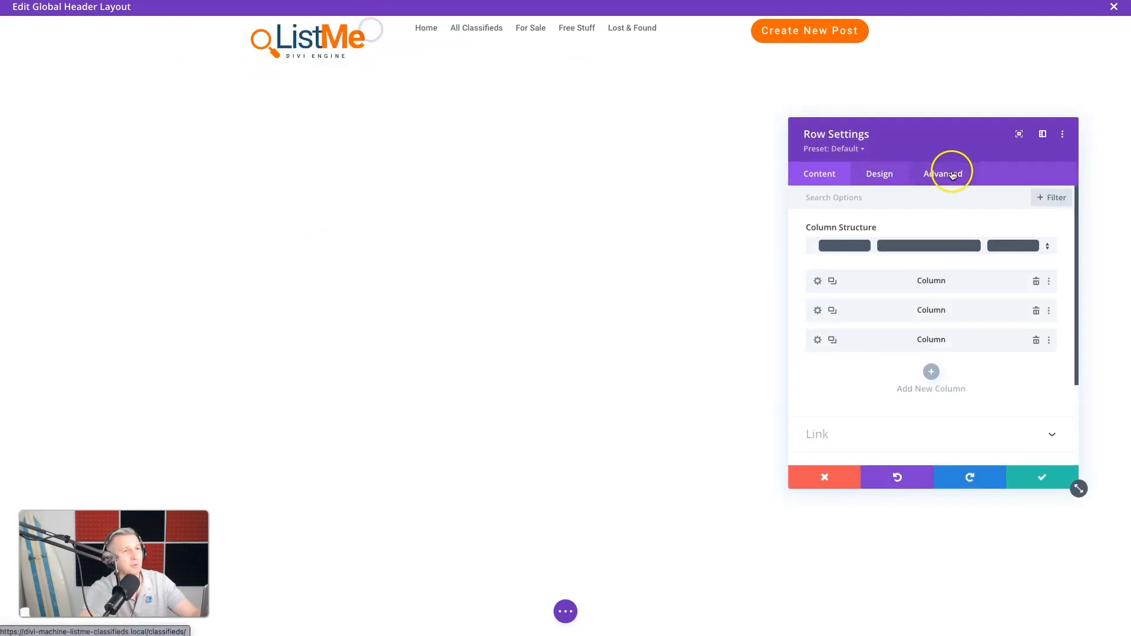
left_click(883, 172)
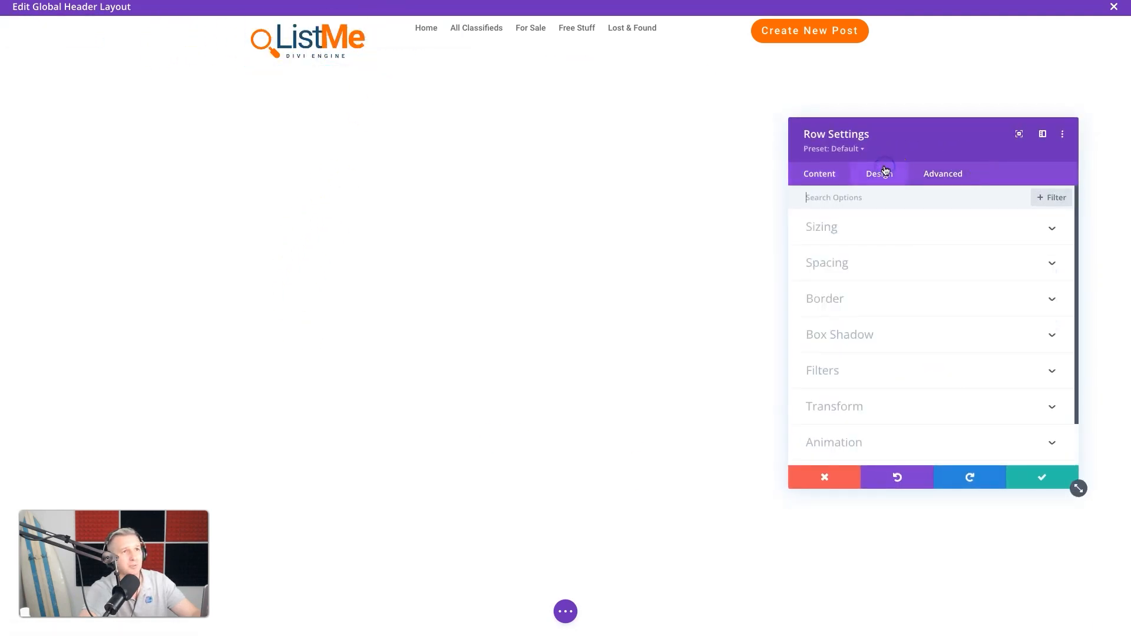
left_click(853, 234)
left_click_drag(934, 361, 977, 357)
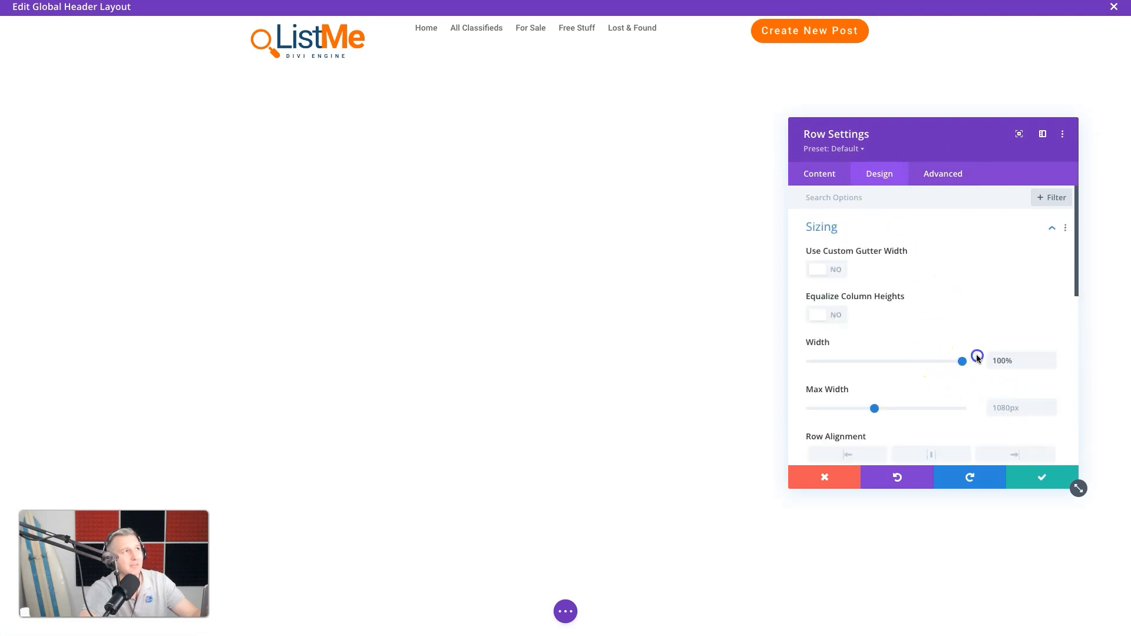
left_click(995, 357)
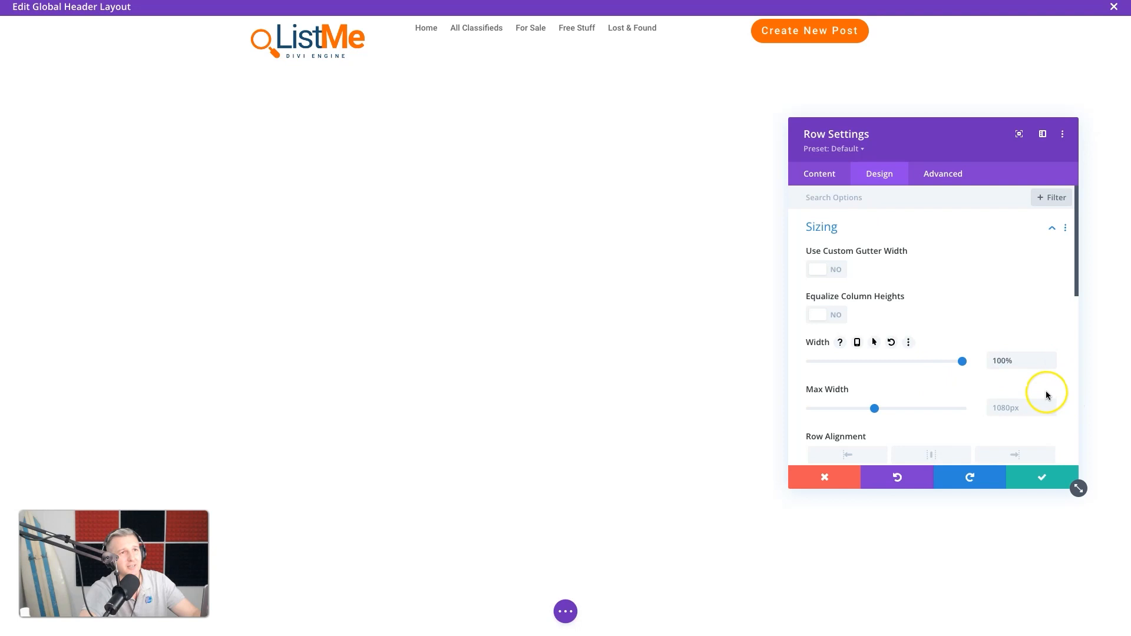
left_click_drag(874, 409, 958, 409)
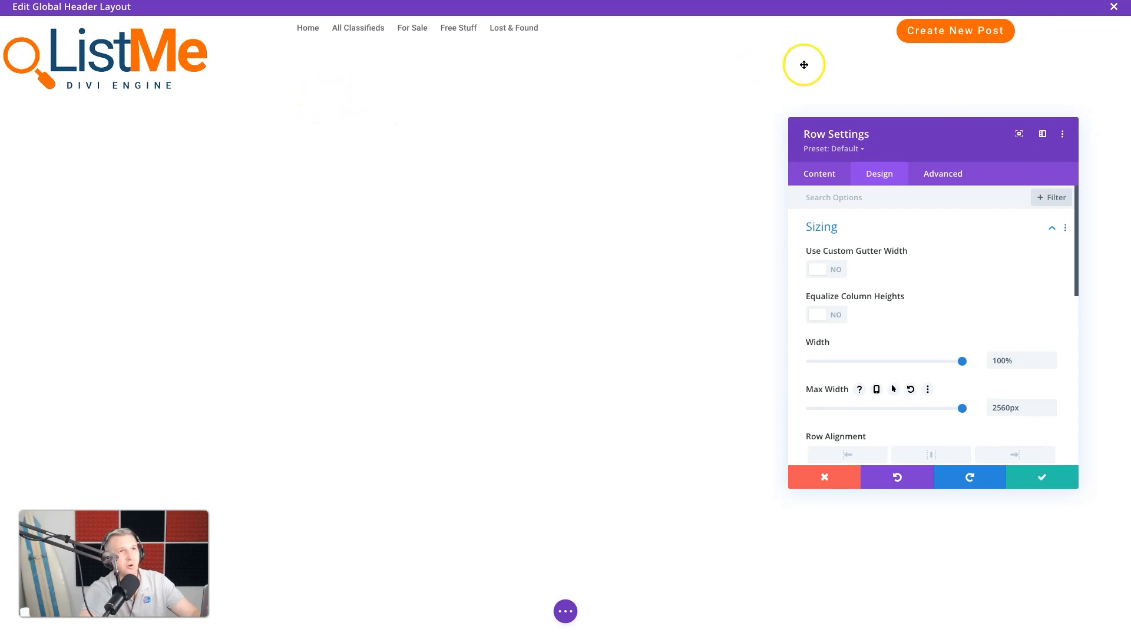
left_click(1014, 366)
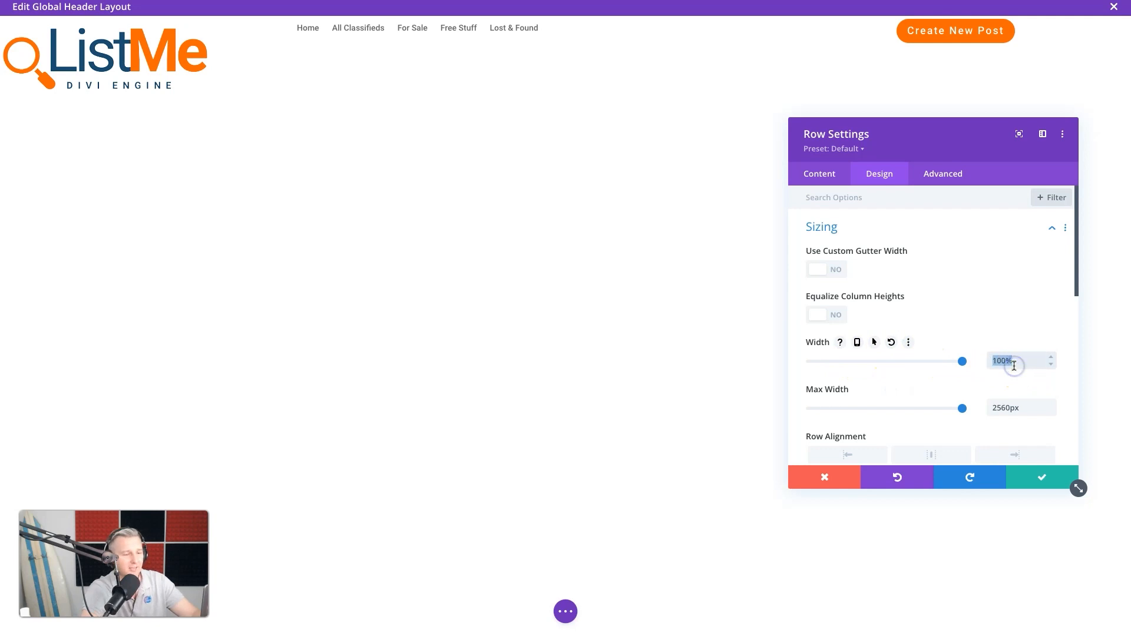
type("90%")
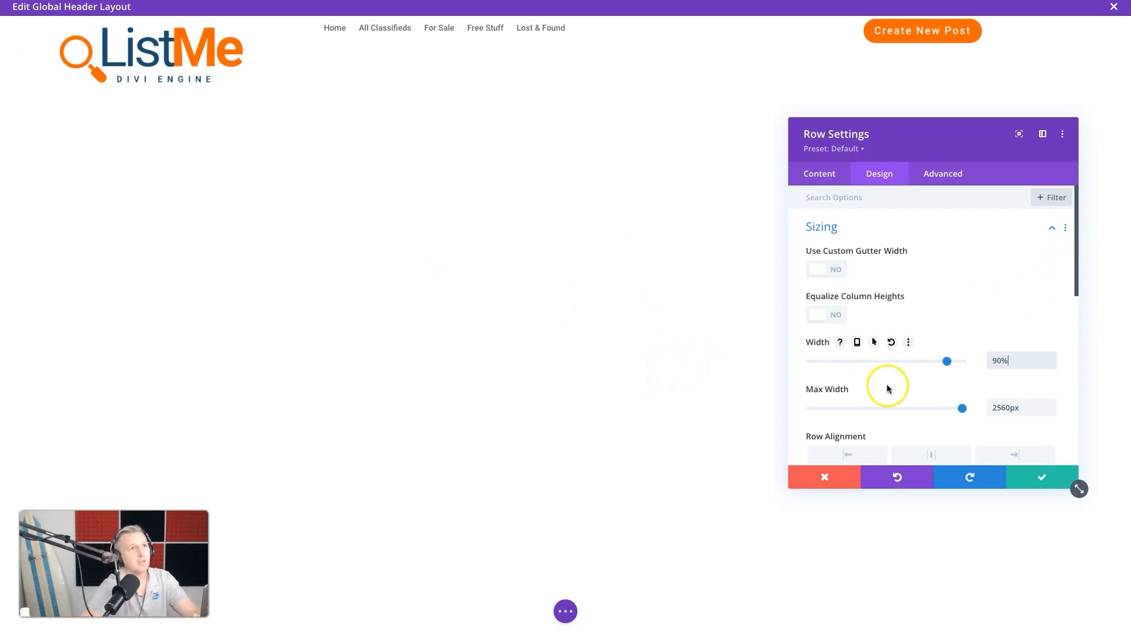
left_click(1036, 479)
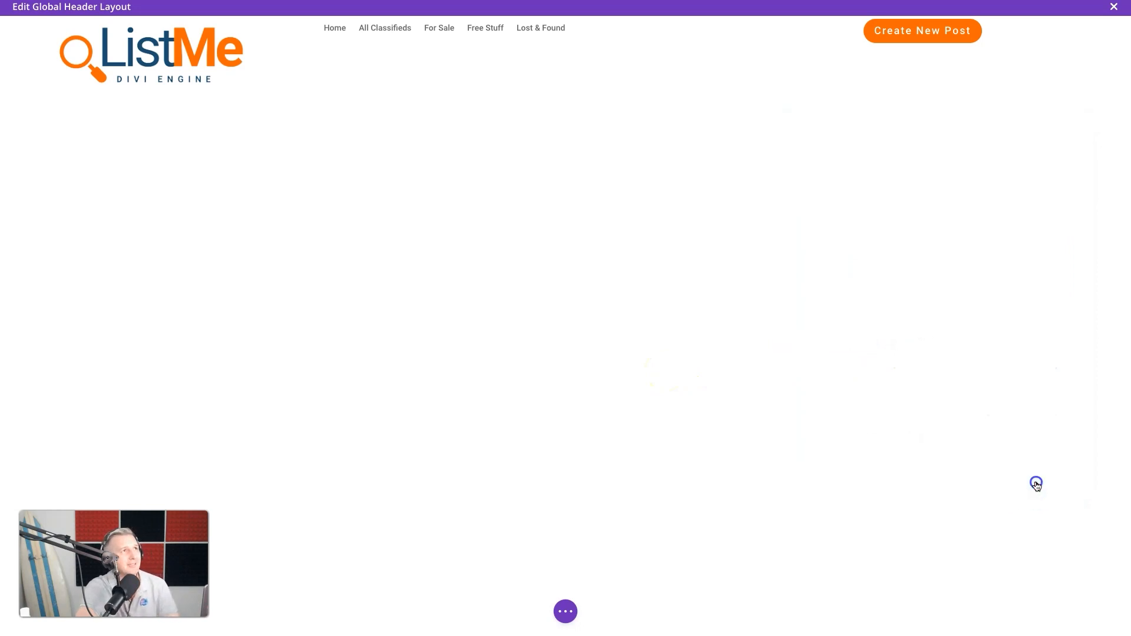
Step: Set the logo image's max width to 250px in its sizing options
mouse_move(129, 56)
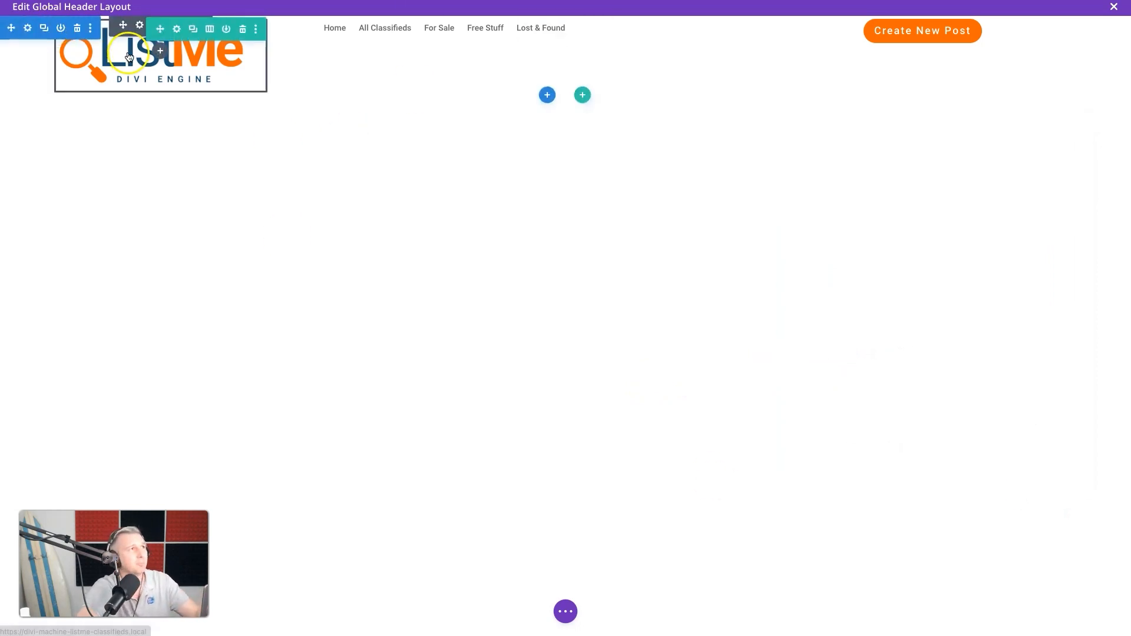
left_click(139, 26)
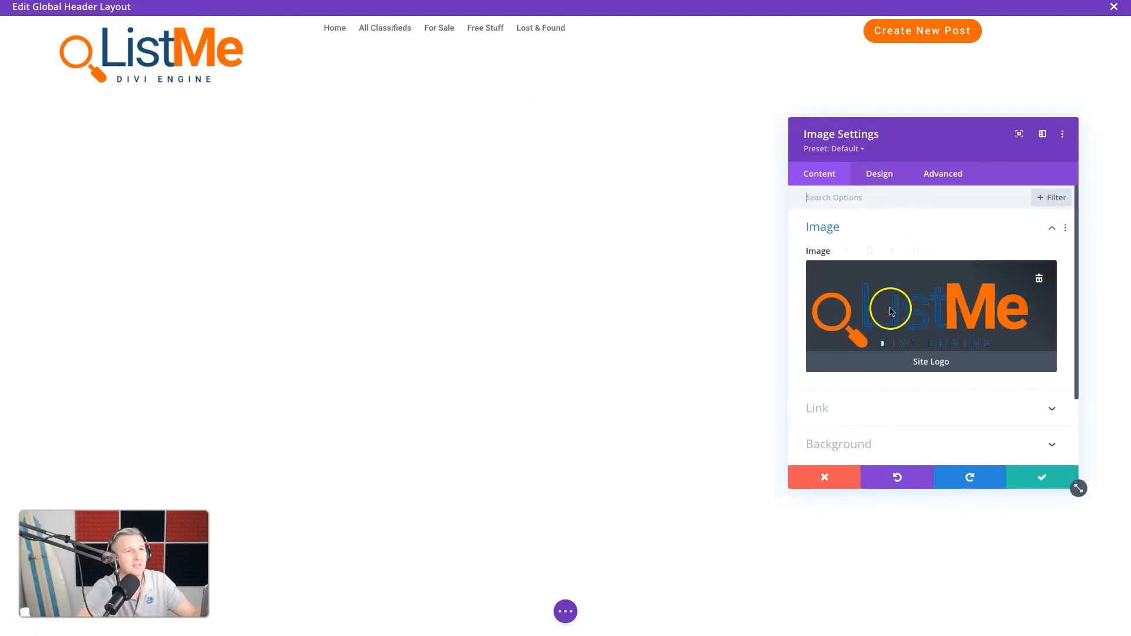
left_click(872, 175)
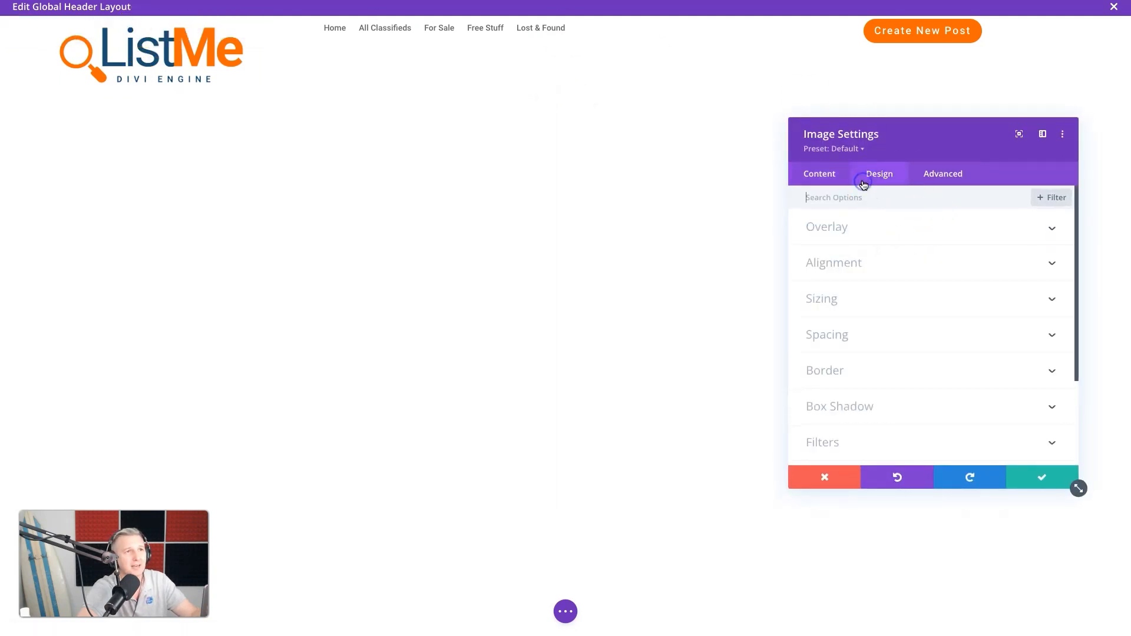
left_click(836, 300)
scroll(891, 391, "down", 3)
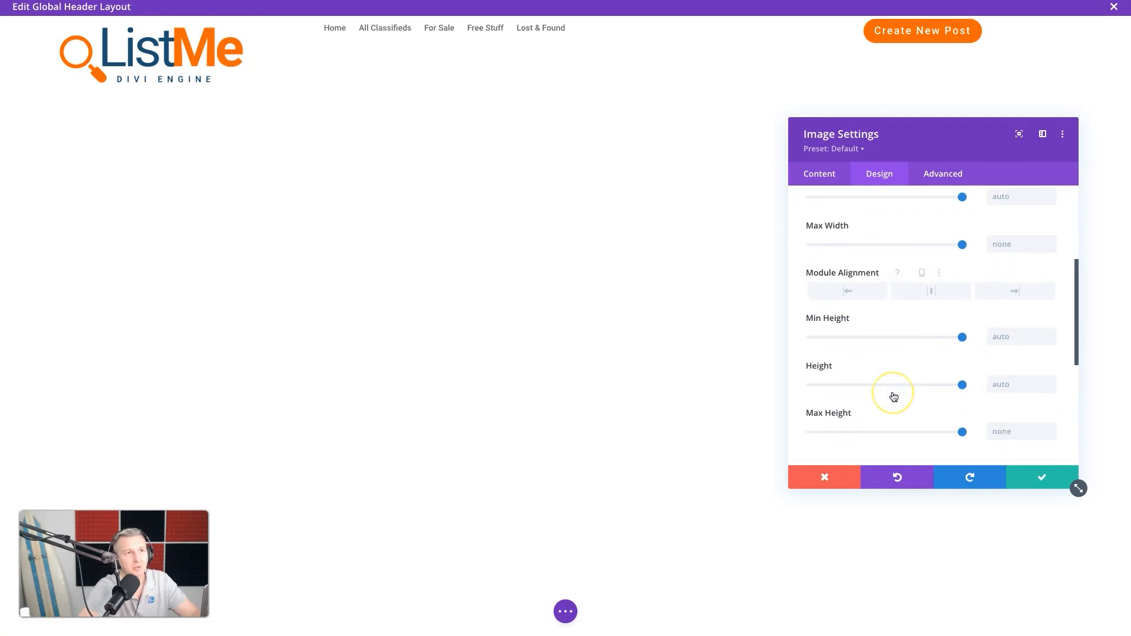
scroll(893, 396, "up", 3)
left_click(1008, 330)
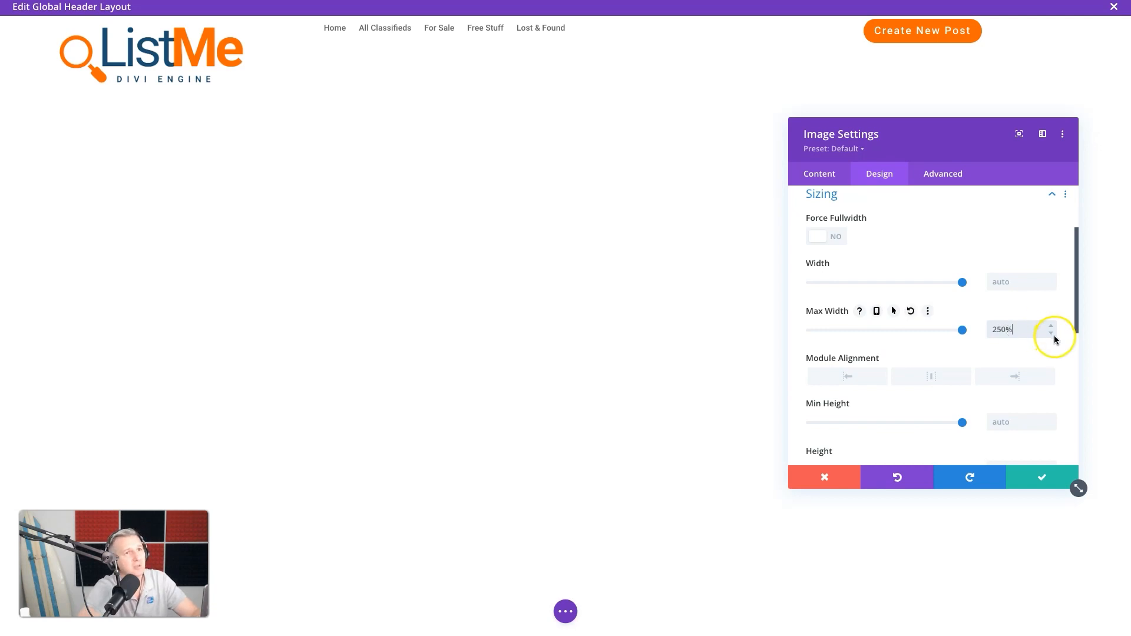
type("250%")
key("BackSpace")
type("px")
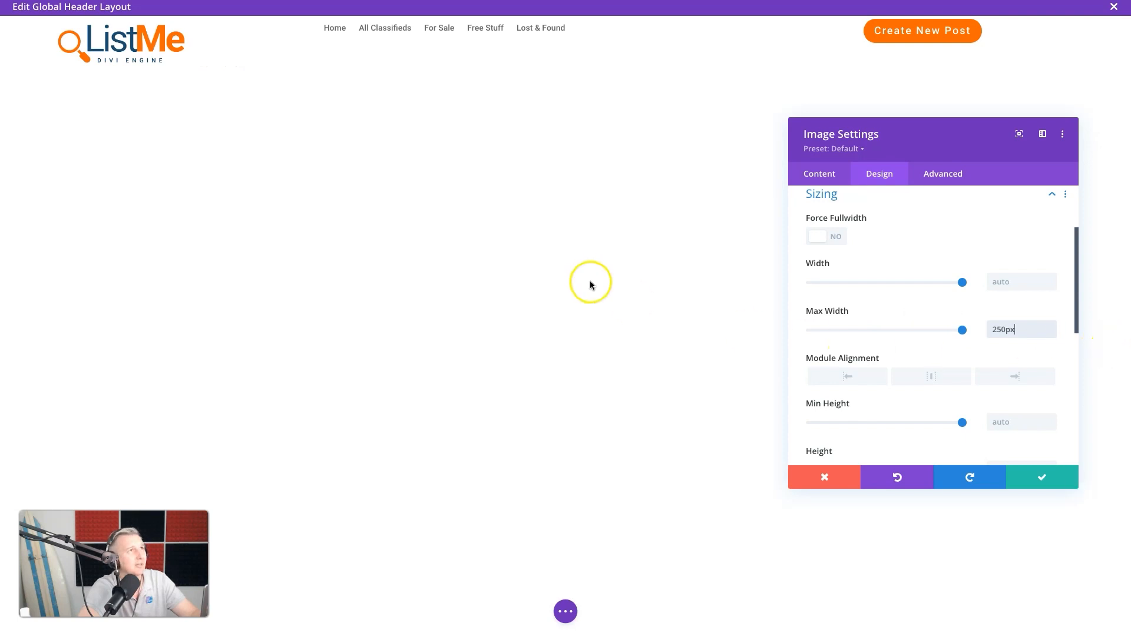
left_click(606, 142)
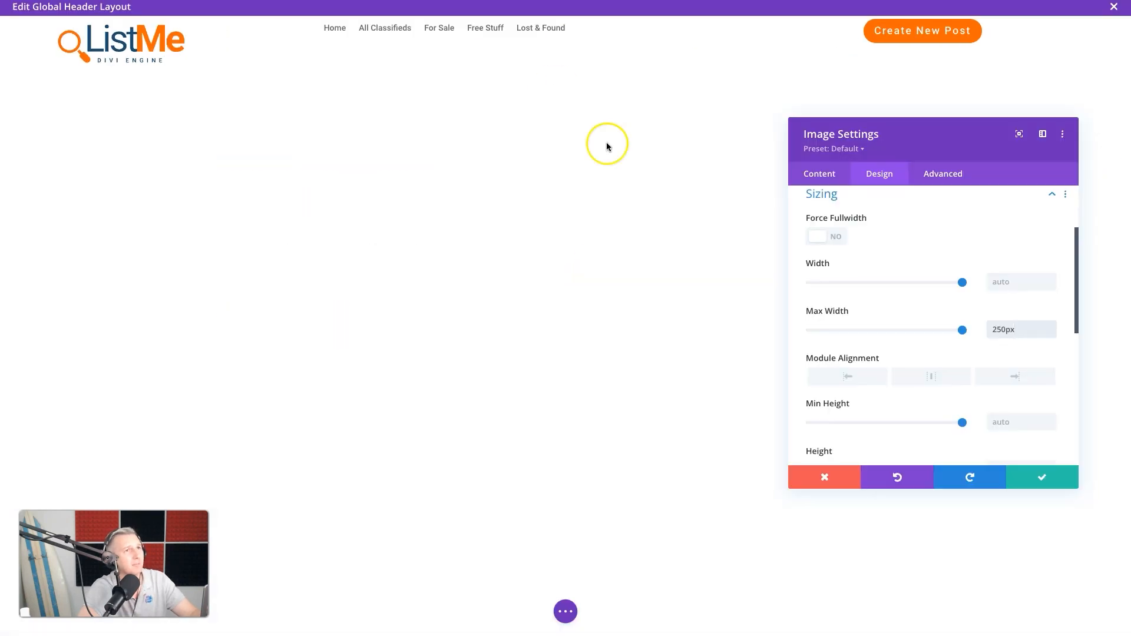
Step: Reduce the logo image's max width to 200px and save the module
left_click(1000, 329)
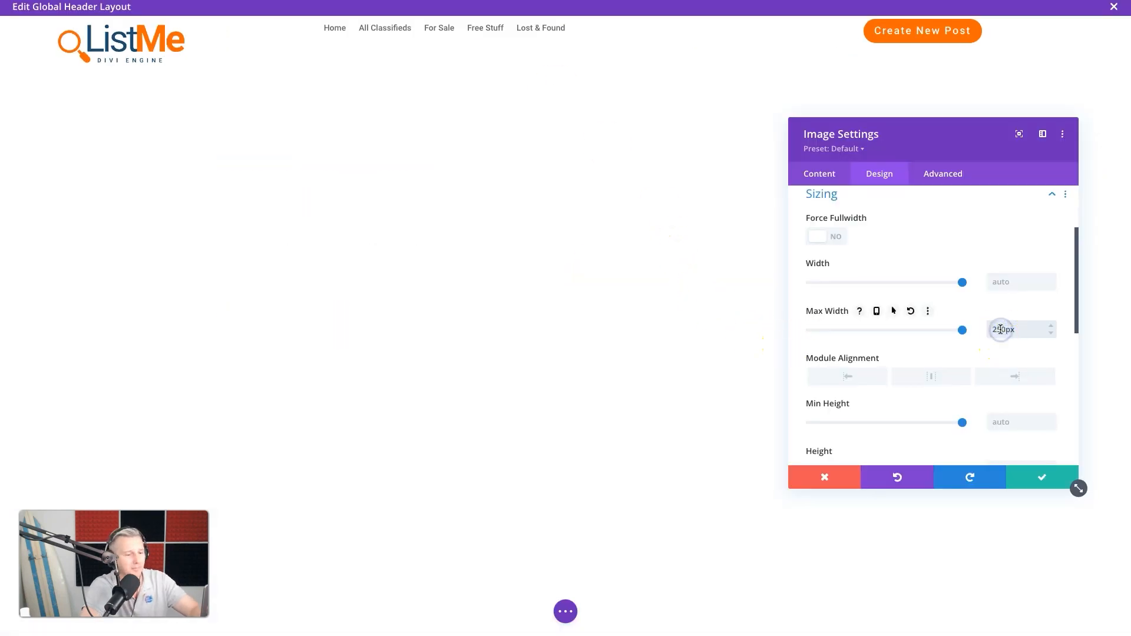
key("BackSpace")
type("0")
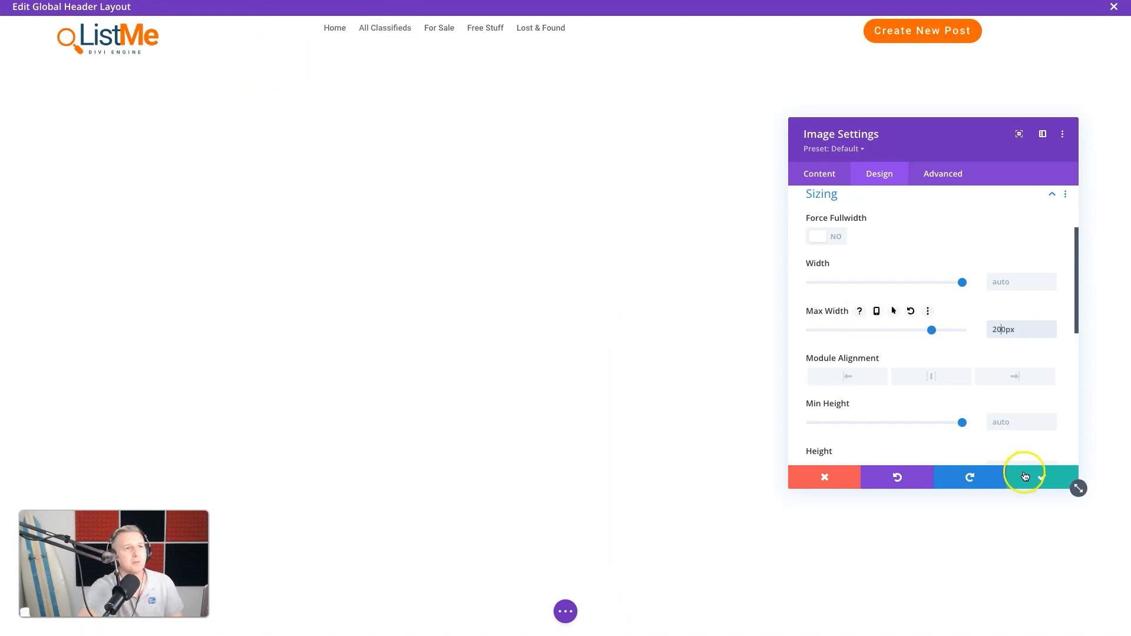
left_click(1025, 477)
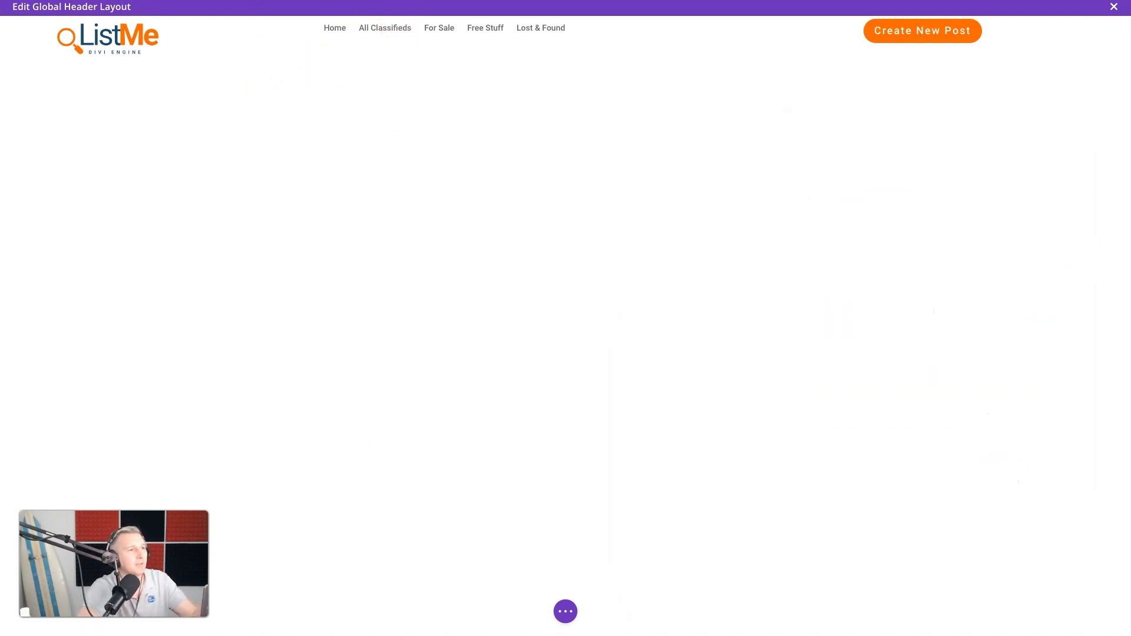
Step: Save the global header layout and check the header on the live home page
left_click(572, 625)
left_click(1092, 613)
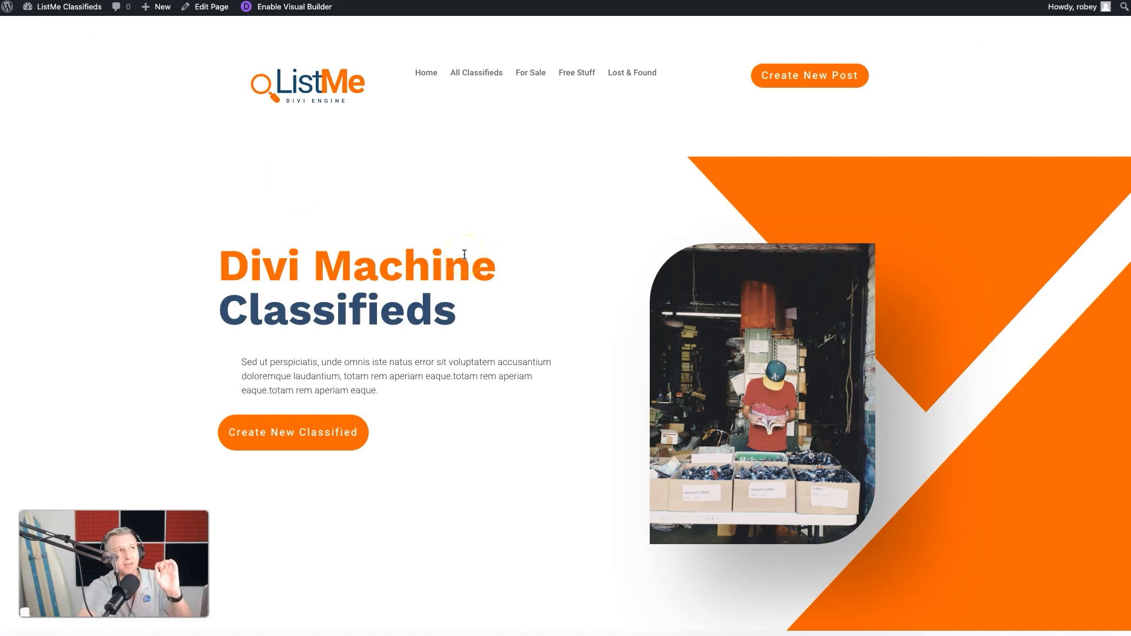
scroll(715, 144, "down", 2)
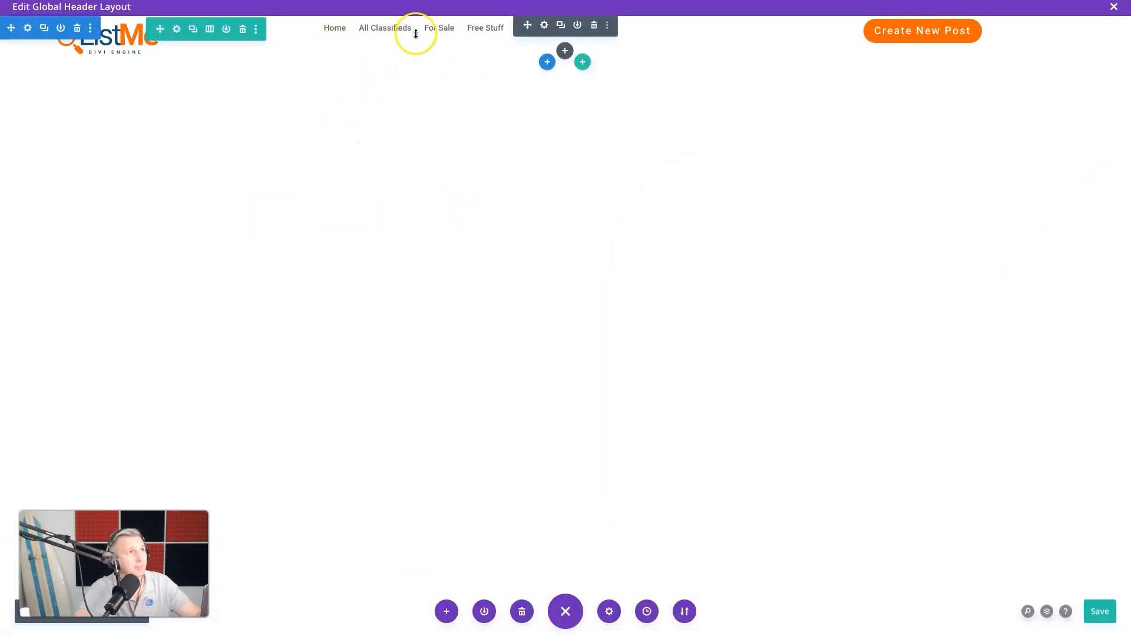
Step: Set the header menu's active link color to the saved orange and its menu text color to the saved dark blue
left_click(543, 25)
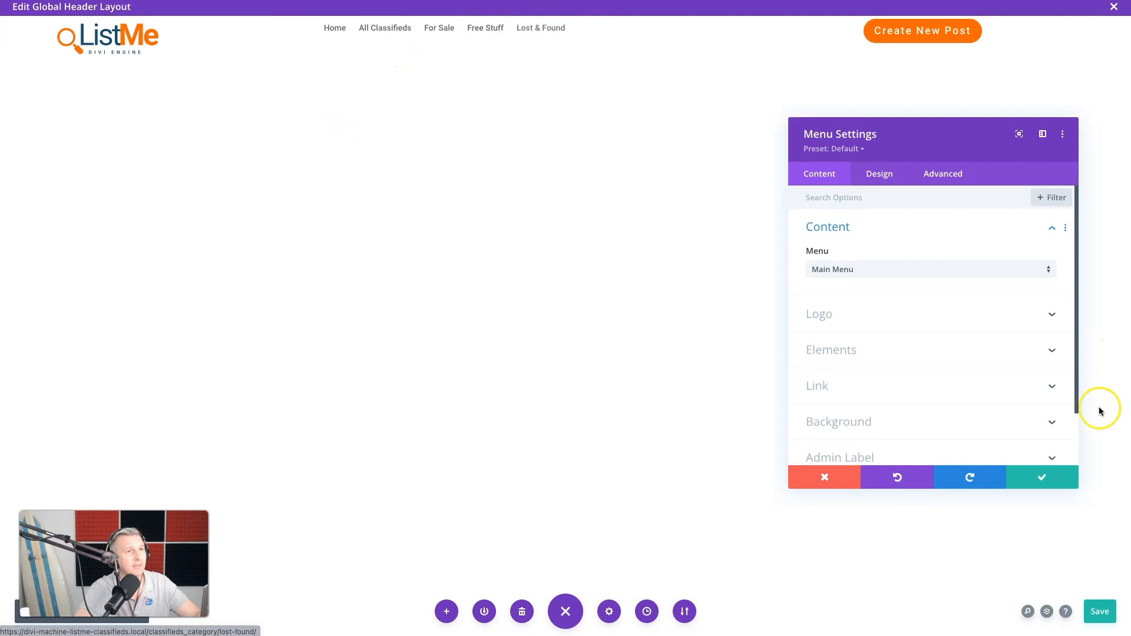
scroll(863, 324, "down", 1)
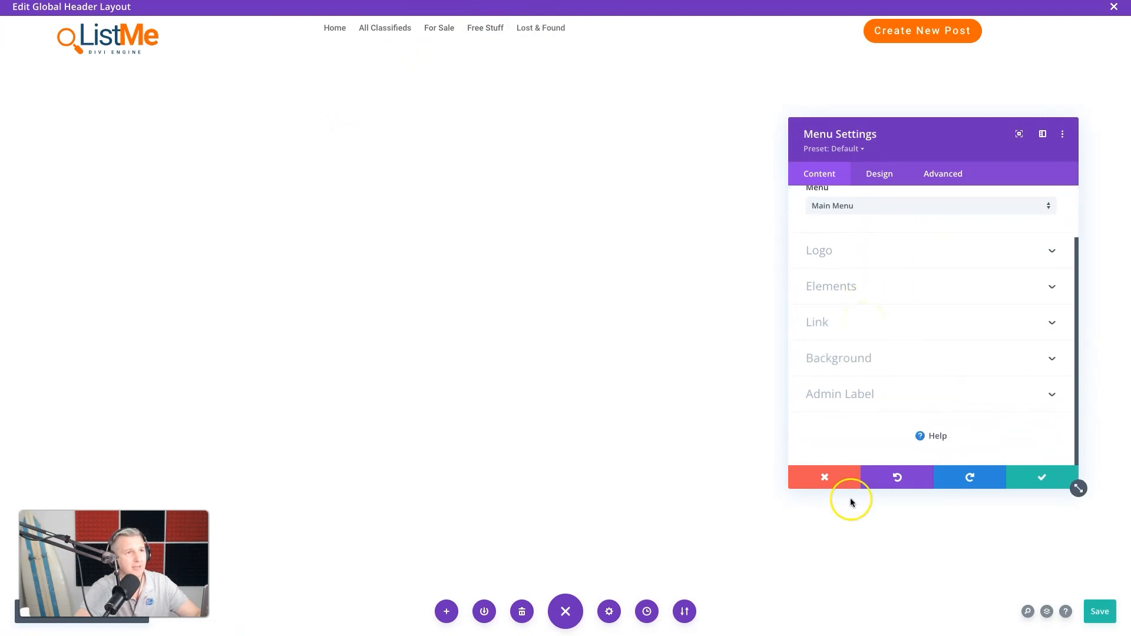
left_click(873, 178)
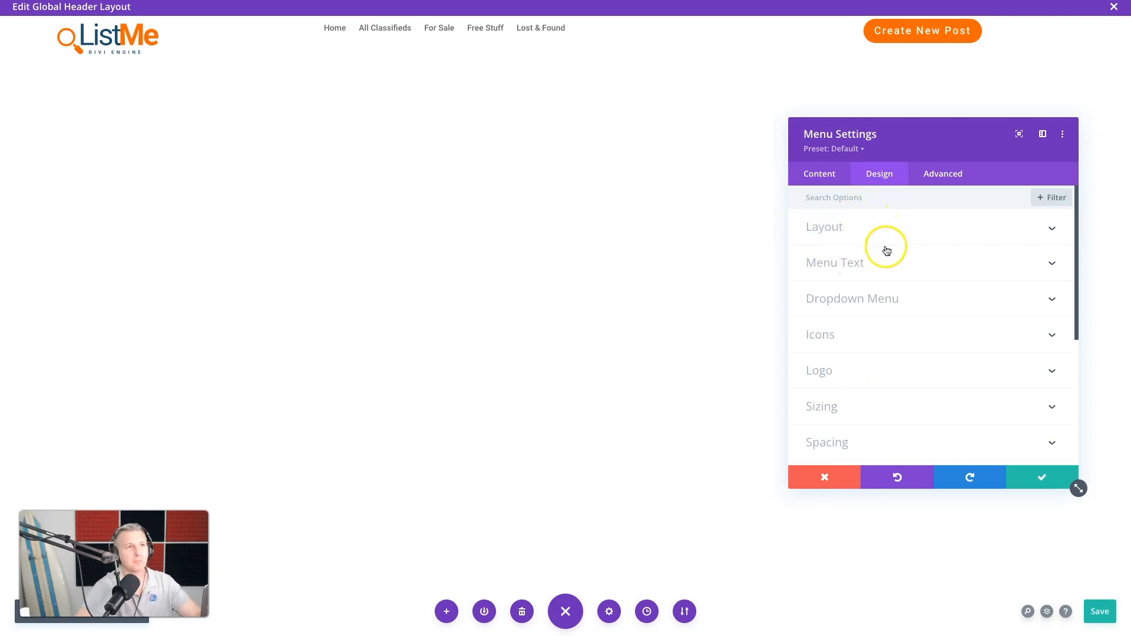
left_click(882, 265)
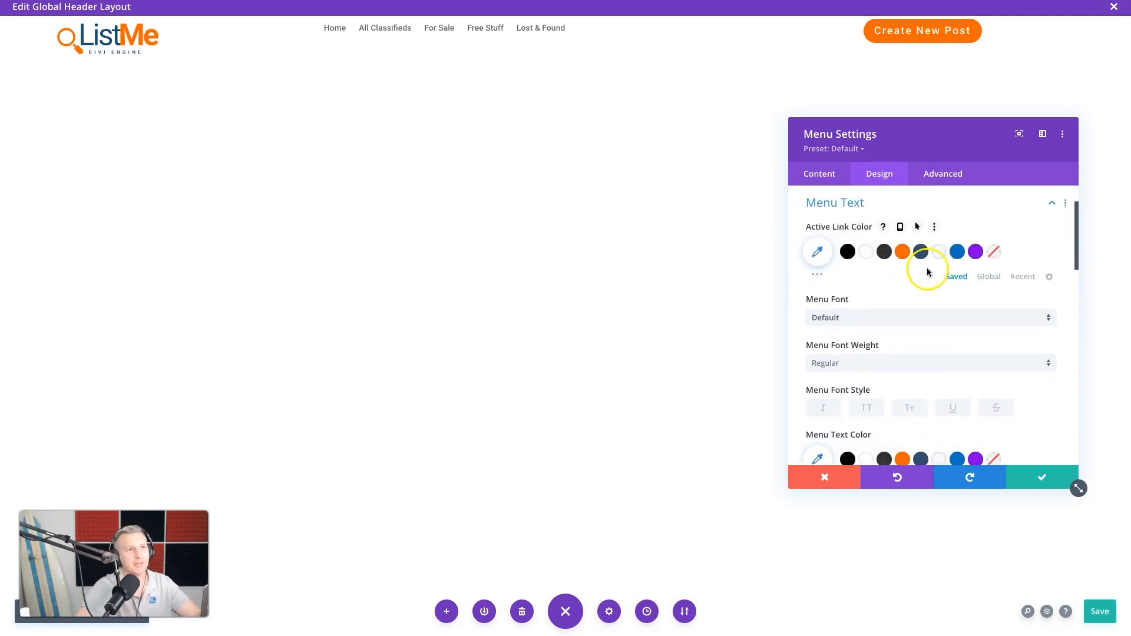
scroll(914, 262, "up", 1)
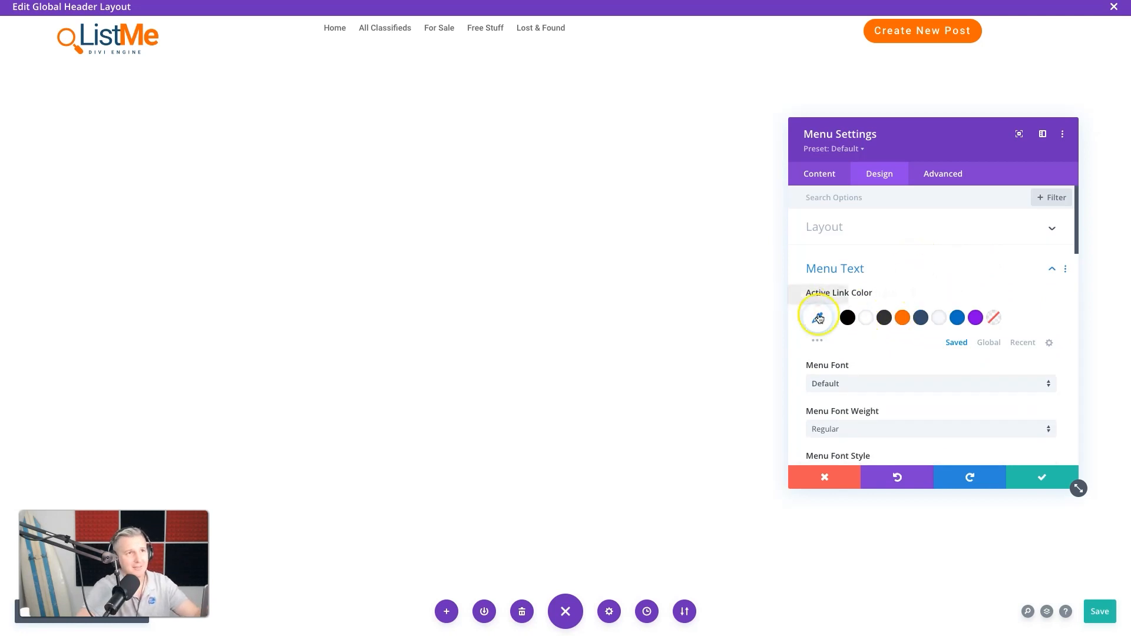
left_click(903, 320)
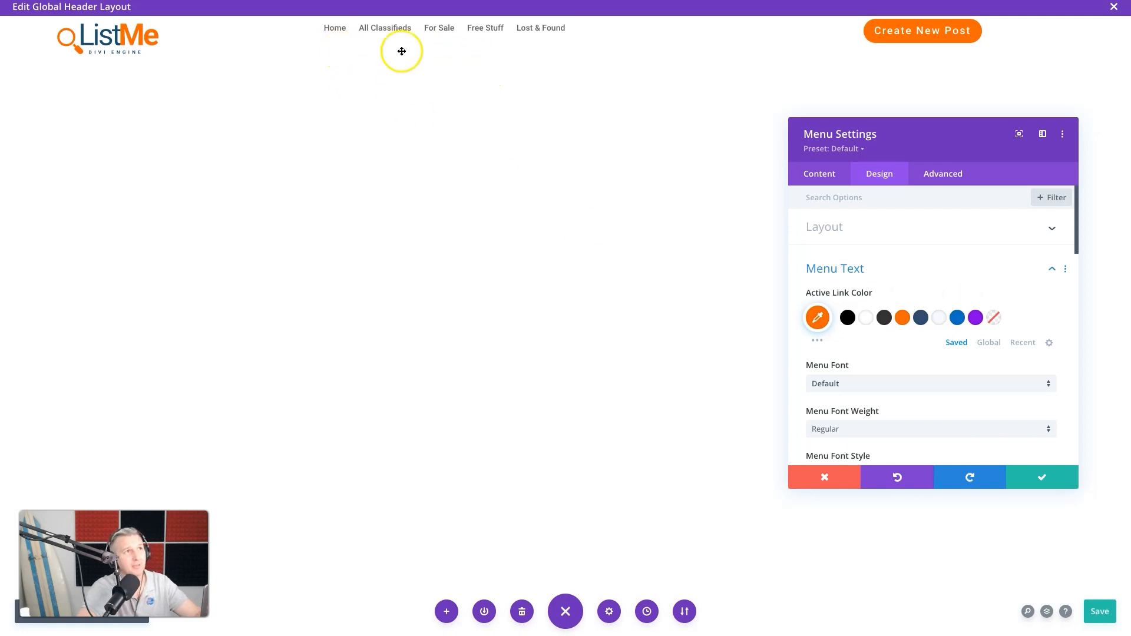
scroll(891, 346, "down", 4)
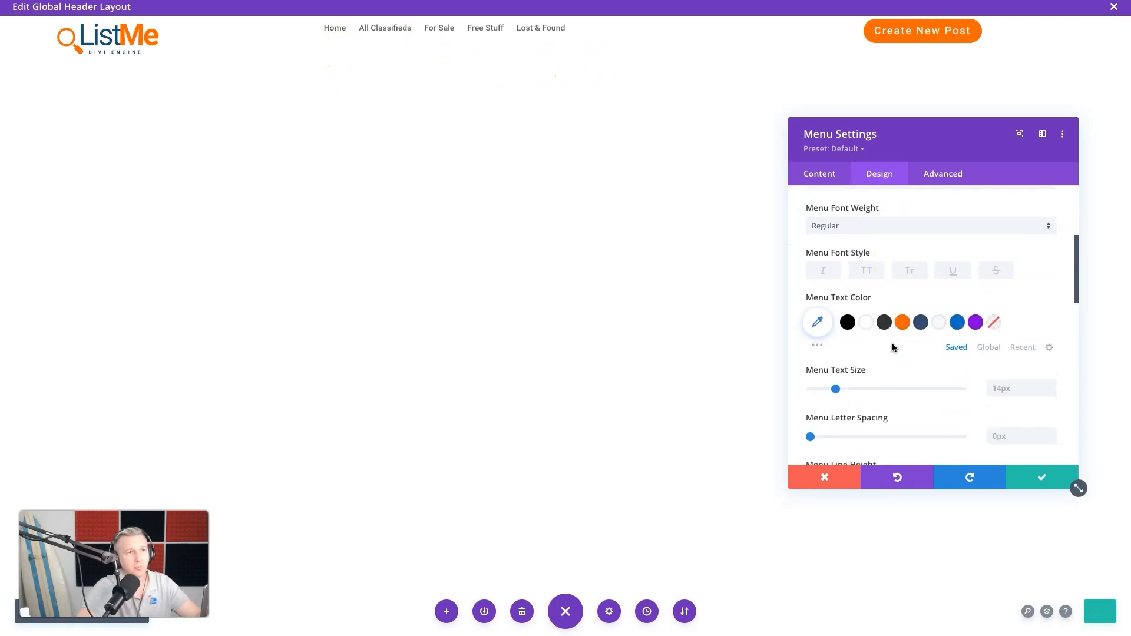
left_click(921, 324)
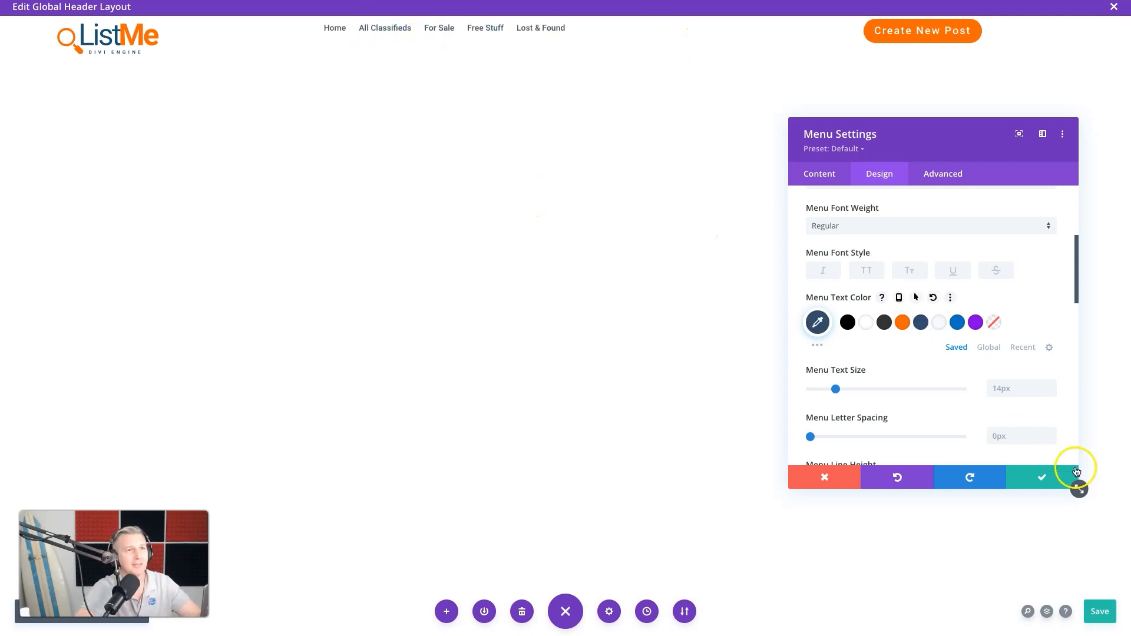
Step: Set the menu text size to 16px and the menu letter spacing to 1px
left_click(1047, 386)
left_click(1048, 386)
left_click(1049, 386)
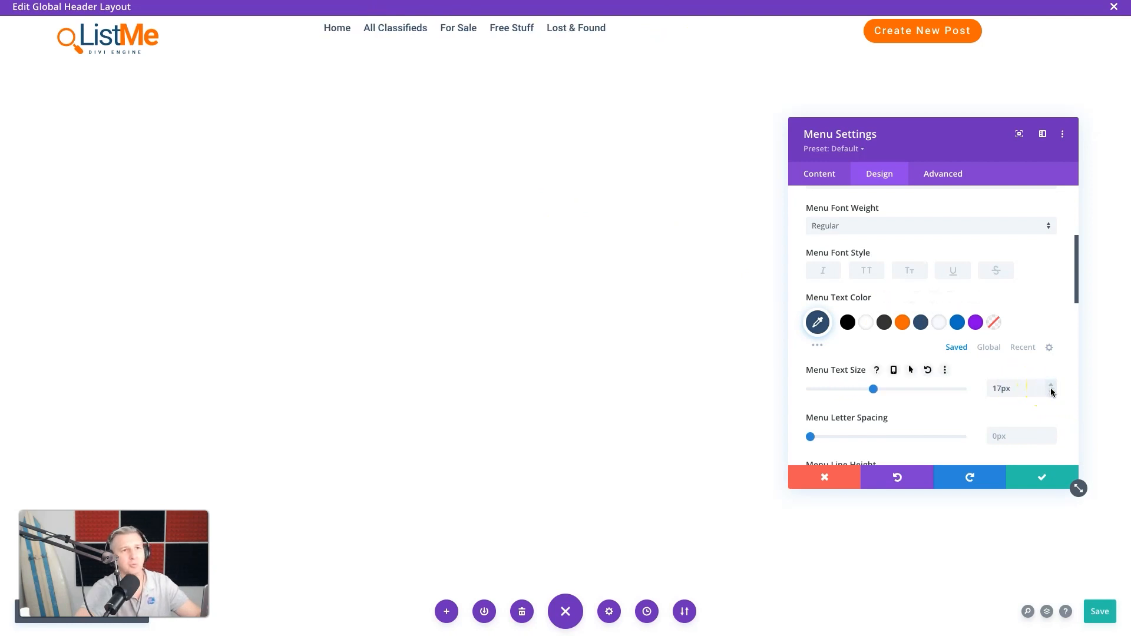
left_click(1051, 392)
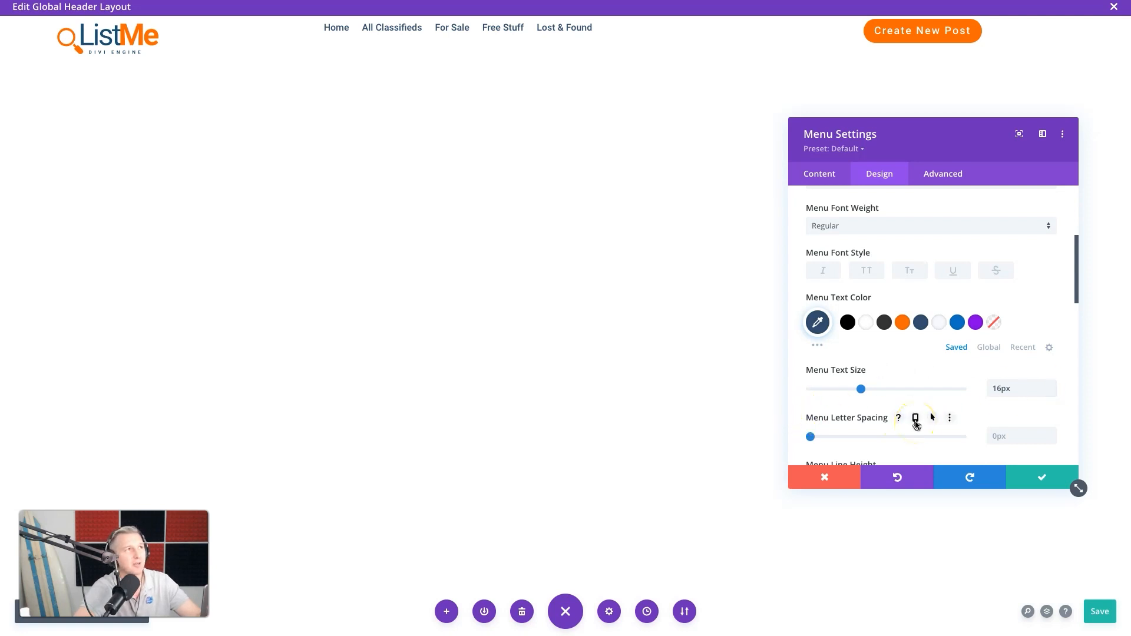
scroll(916, 424, "down", 1)
left_click(1051, 376)
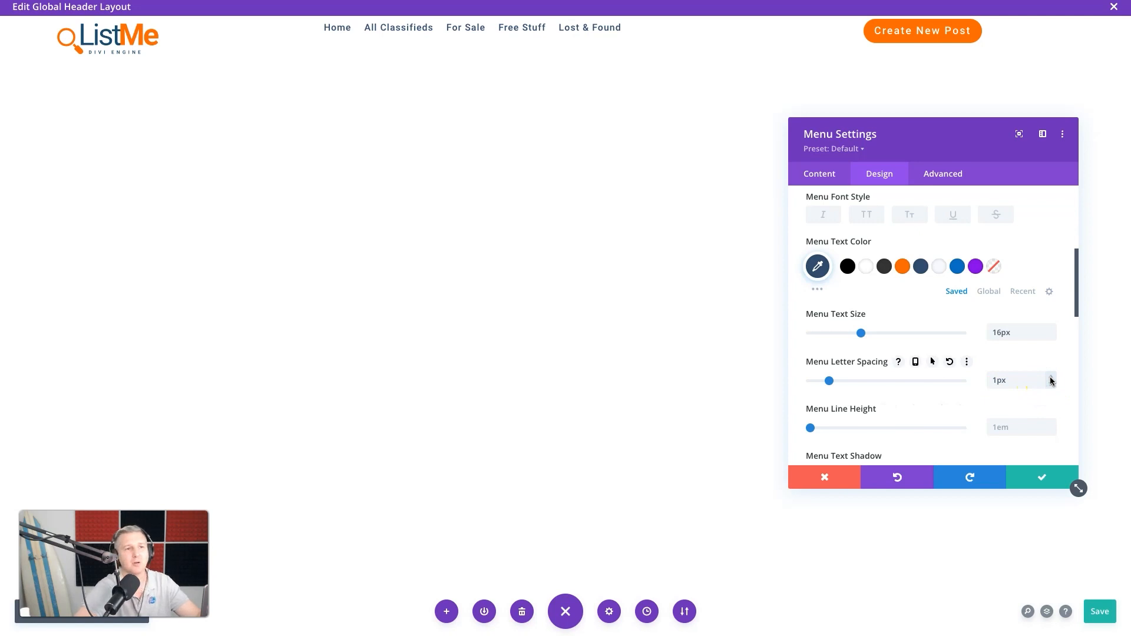
Step: Align the header menu's text to the right and collapse the menu text options
scroll(869, 406, "down", 3)
scroll(873, 411, "up", 1)
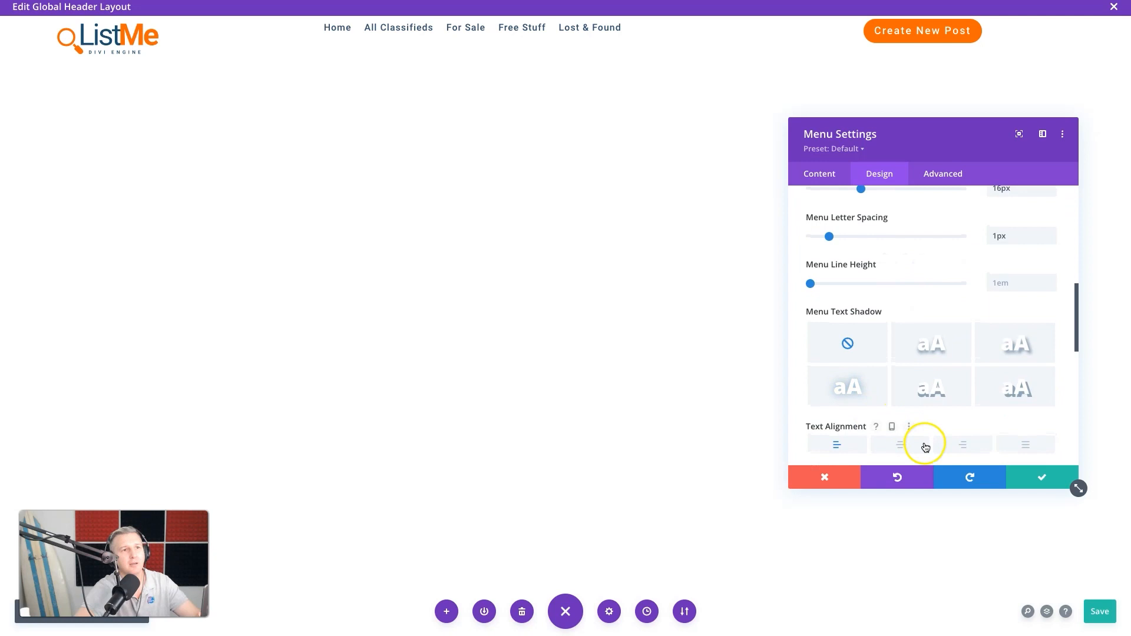
left_click(966, 446)
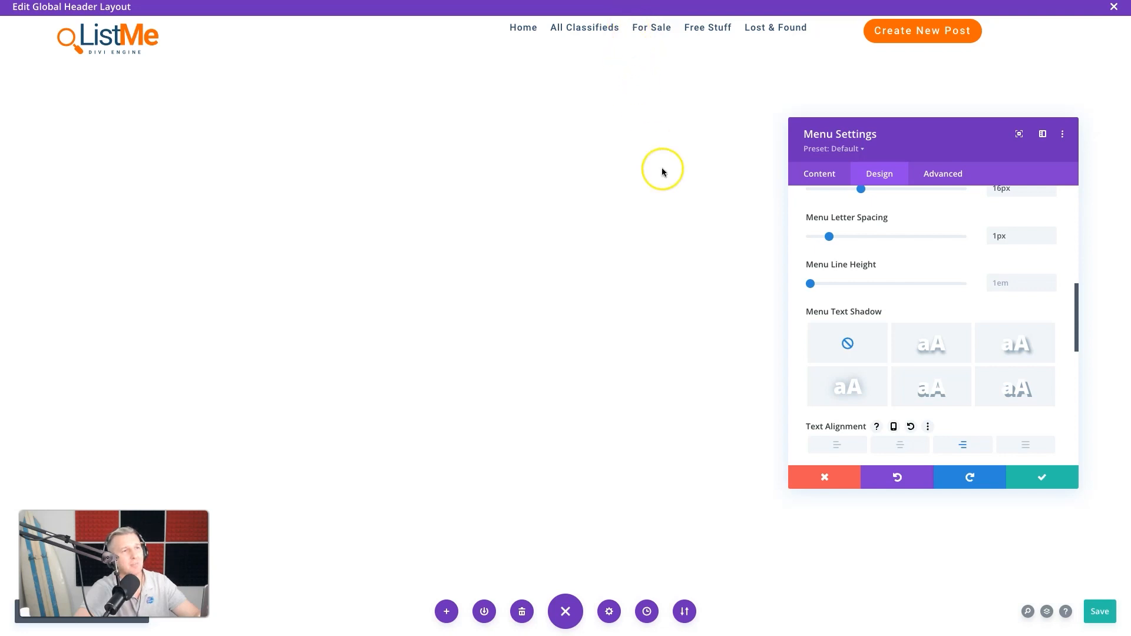
scroll(931, 342, "down", 3)
scroll(933, 350, "up", 7)
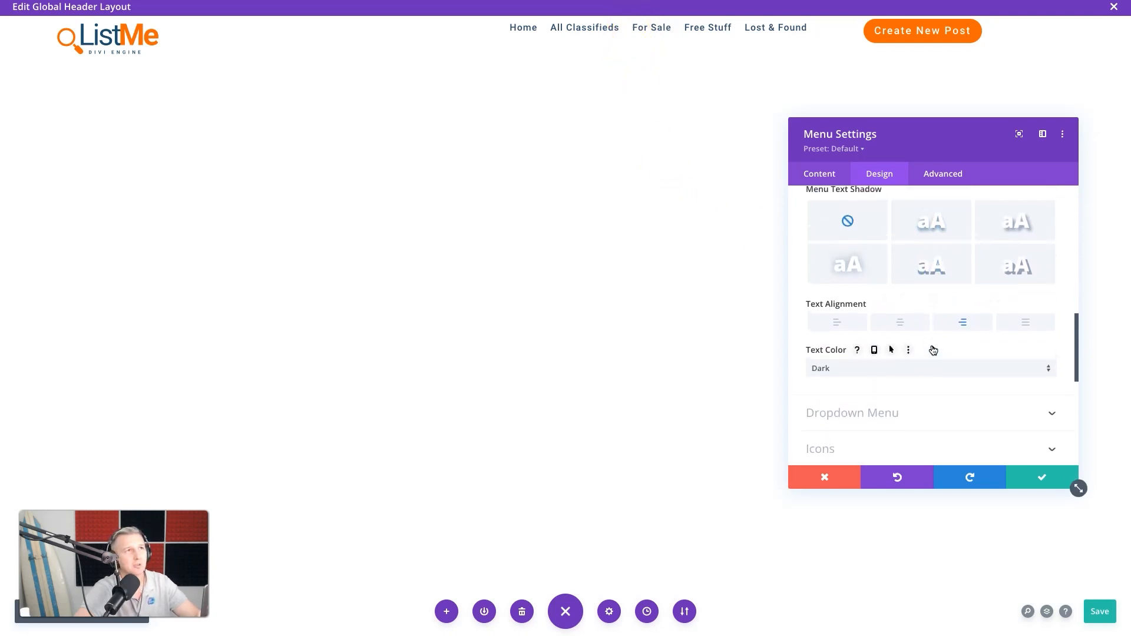
scroll(937, 335, "up", 3)
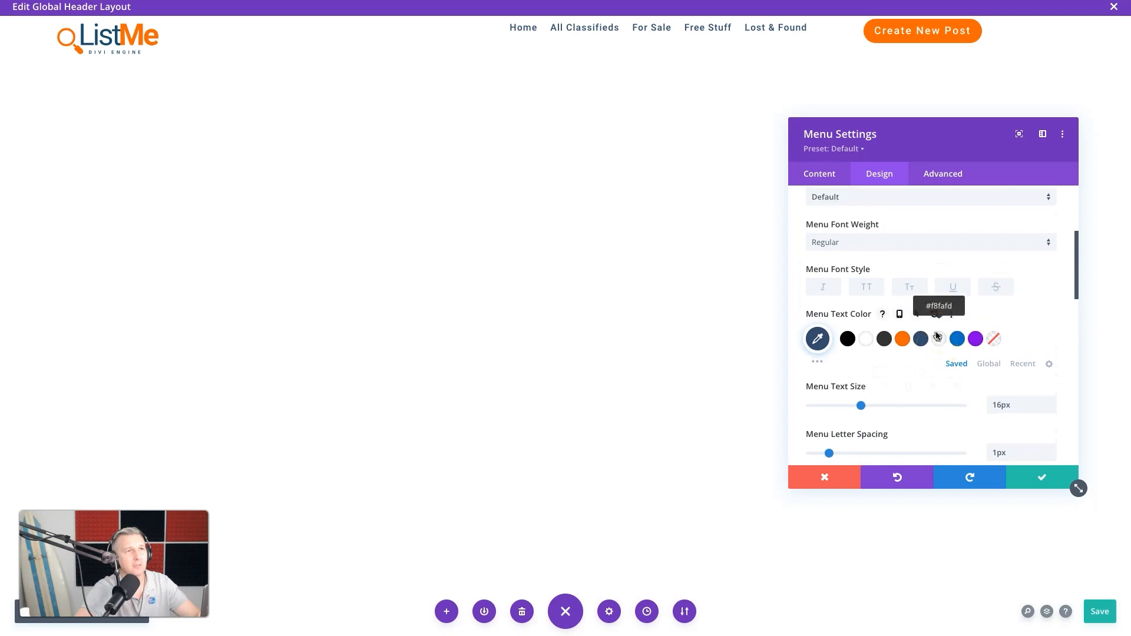
left_click(885, 239)
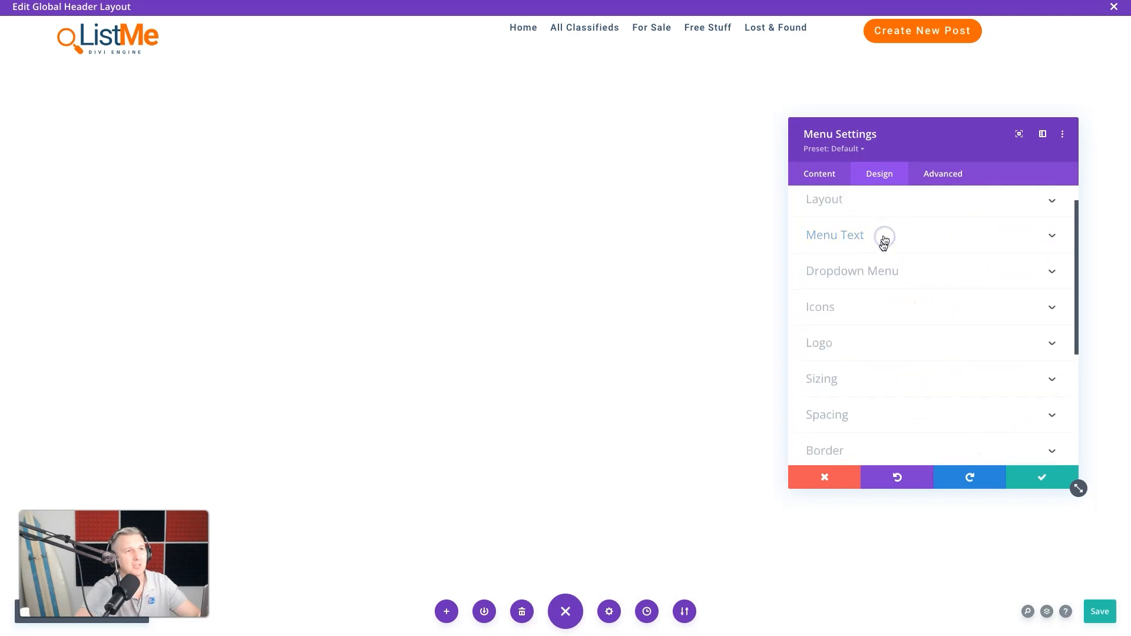
Step: Give the menu module linked top and bottom padding of 15px and save the header layout
scroll(861, 382, "down", 1)
left_click(861, 382)
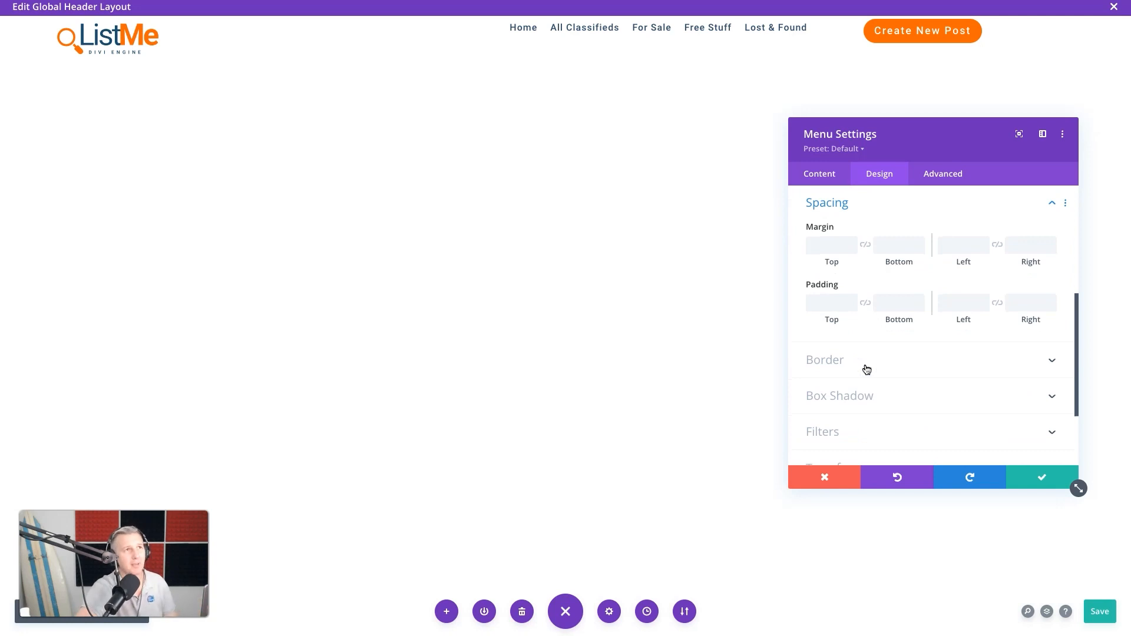
left_click(788, 372)
left_click(833, 302)
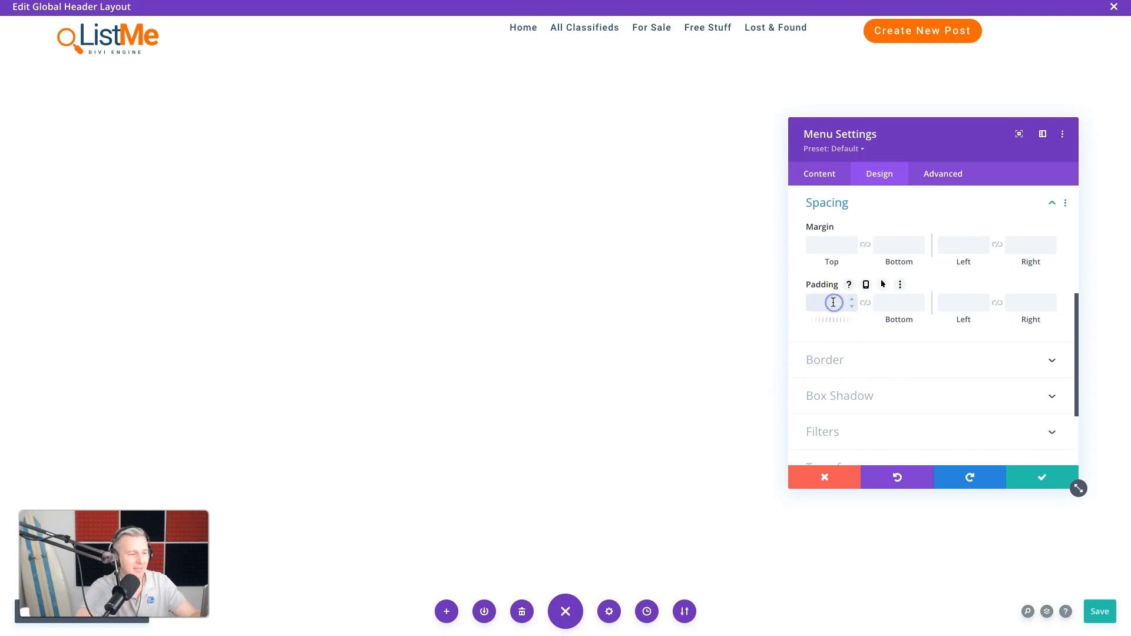
type("15px")
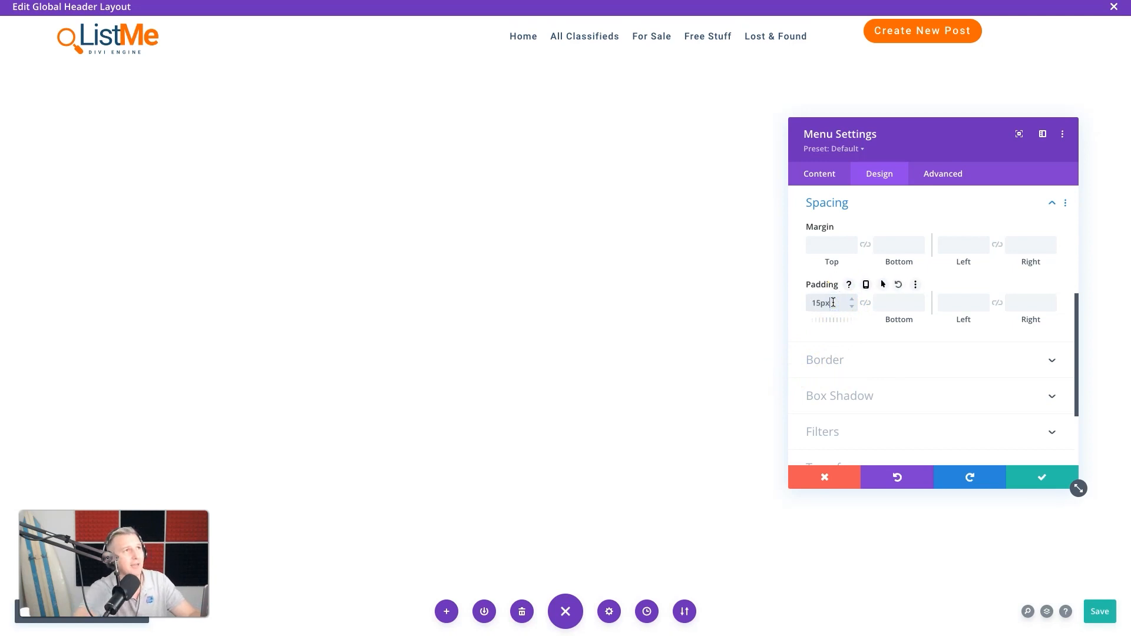
left_click(864, 303)
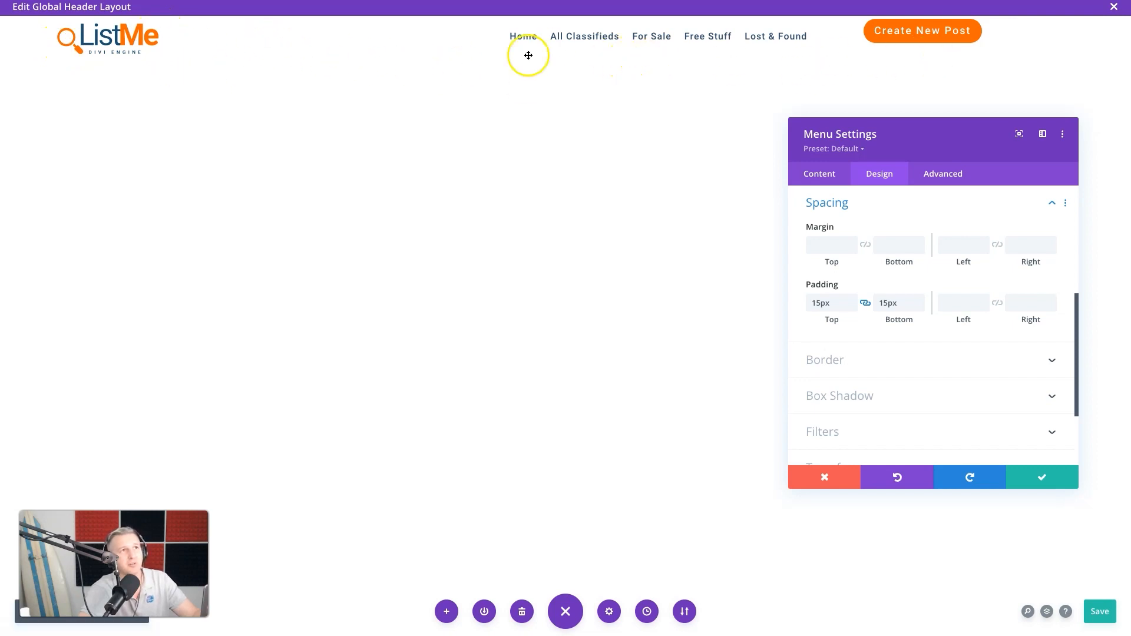
key("ctrl+s")
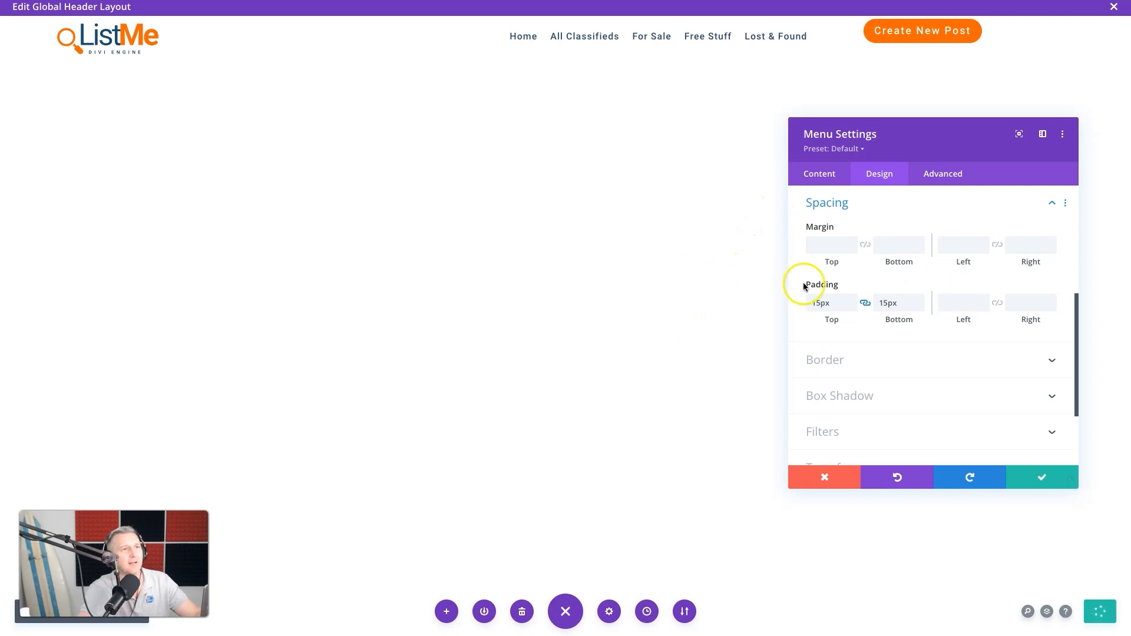
Step: Increase the menu's linked top and bottom padding to 20px and save the module settings
left_click(816, 303)
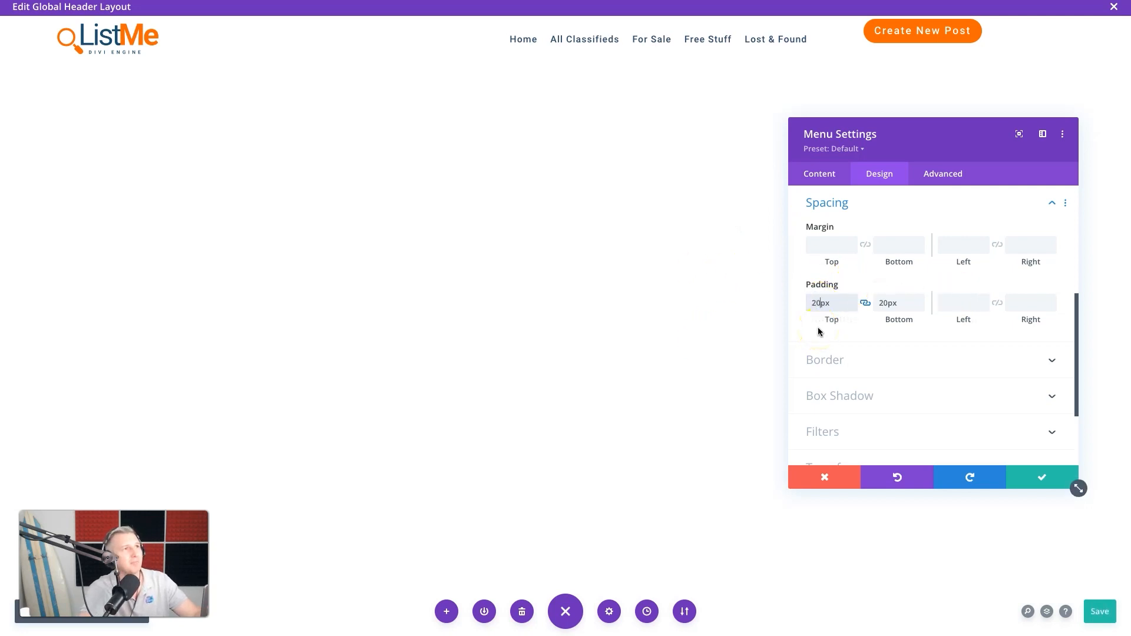
left_click(825, 135)
left_click(776, 246)
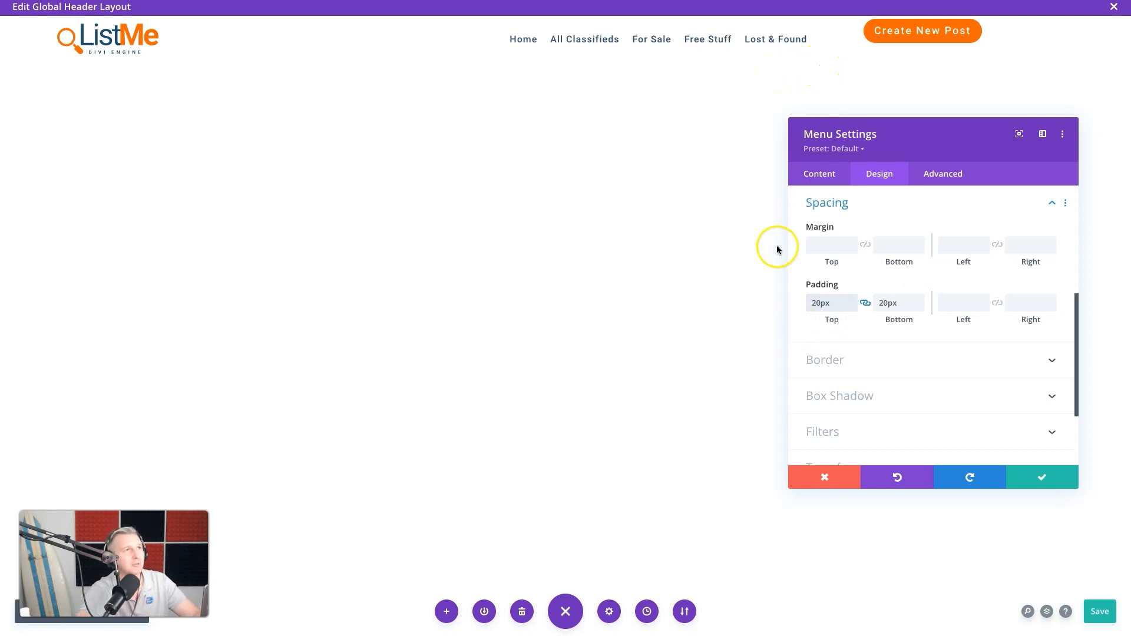
left_click(1034, 482)
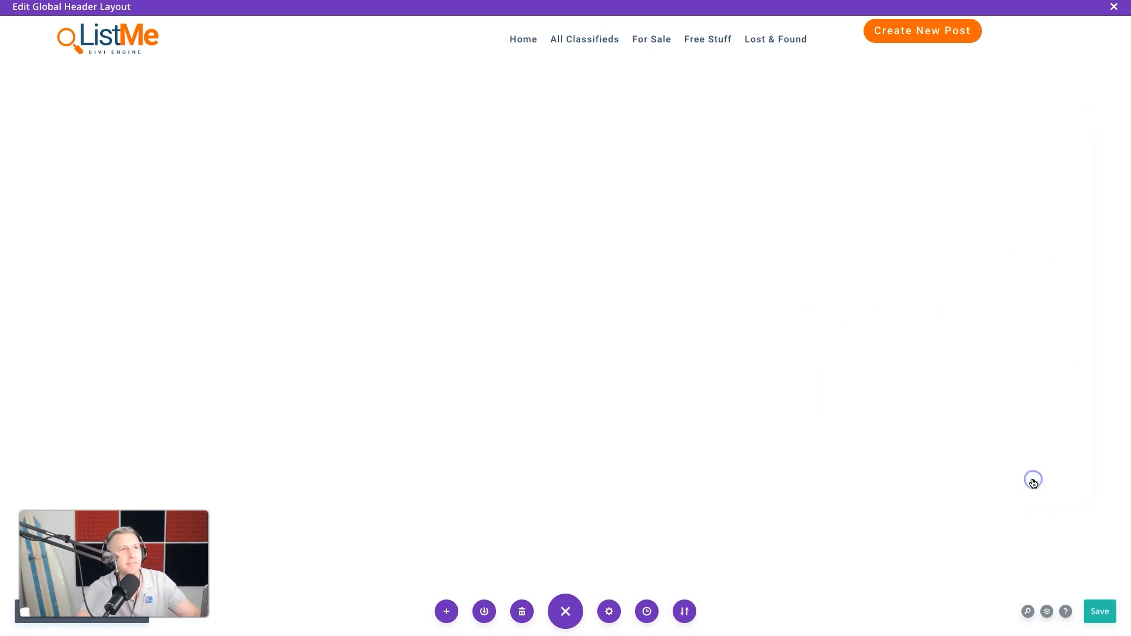
Step: Open and confirm the Create New Post button's settings without edits, and save the global header layout
left_click(917, 26)
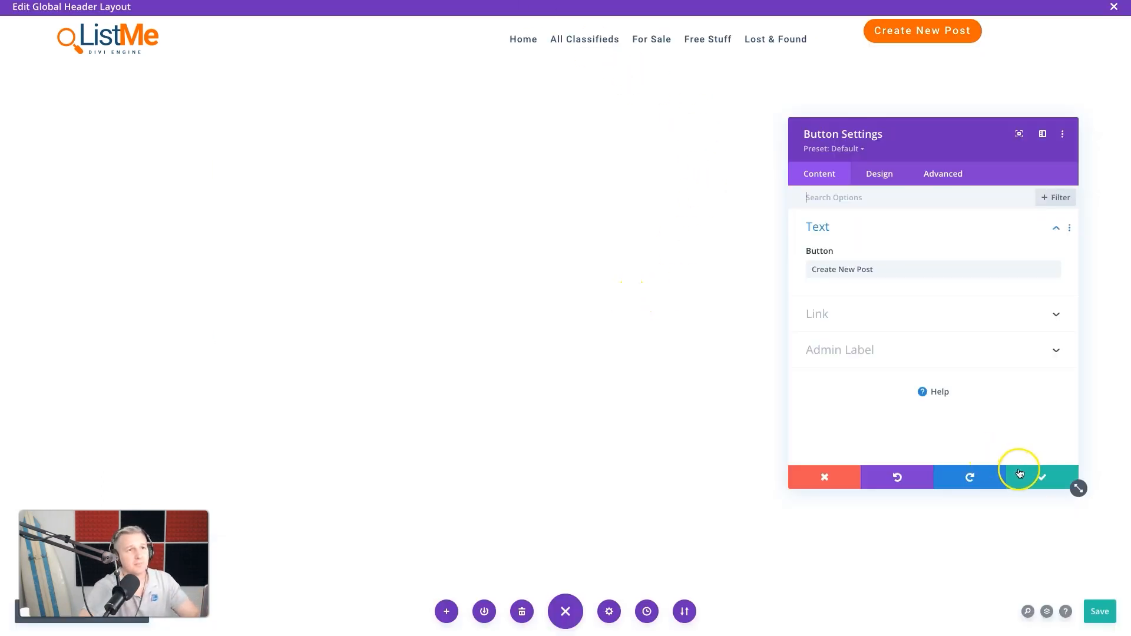
left_click(1046, 482)
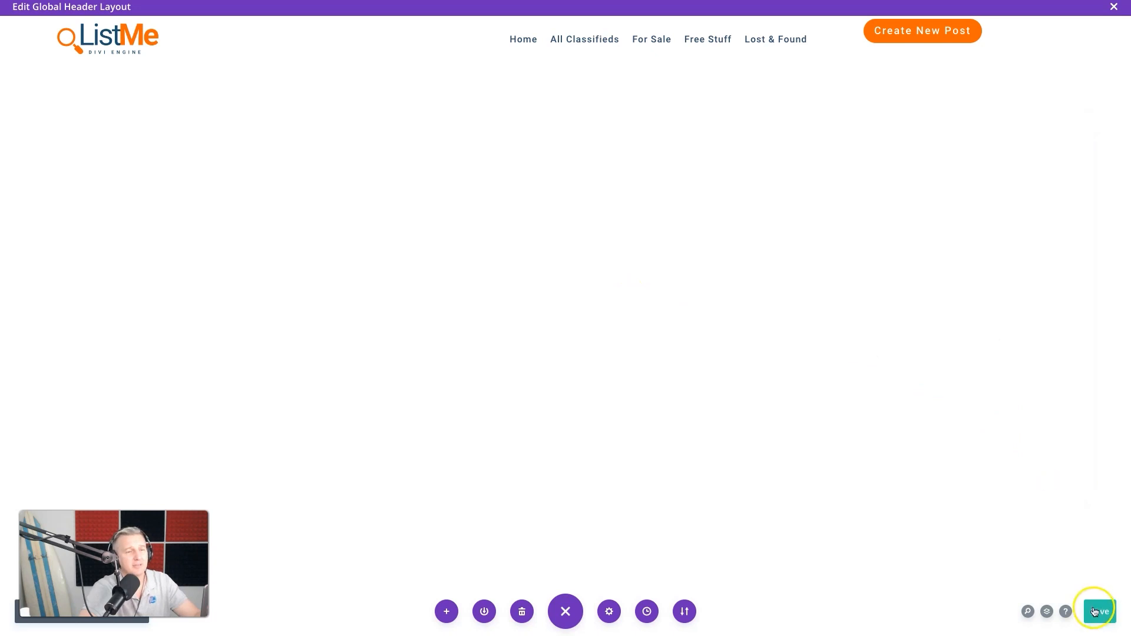
left_click(1094, 612)
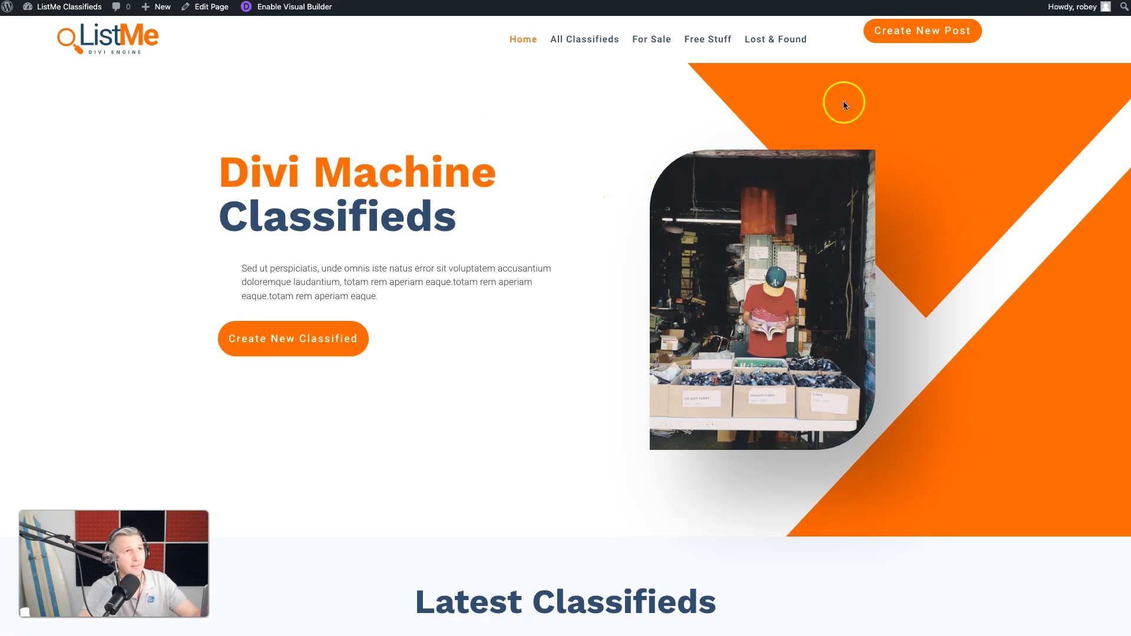
Step: Examine how the header behaves while scrolling the live home page, and compare it with the finished demo site's header
scroll(677, 271, "down", 7)
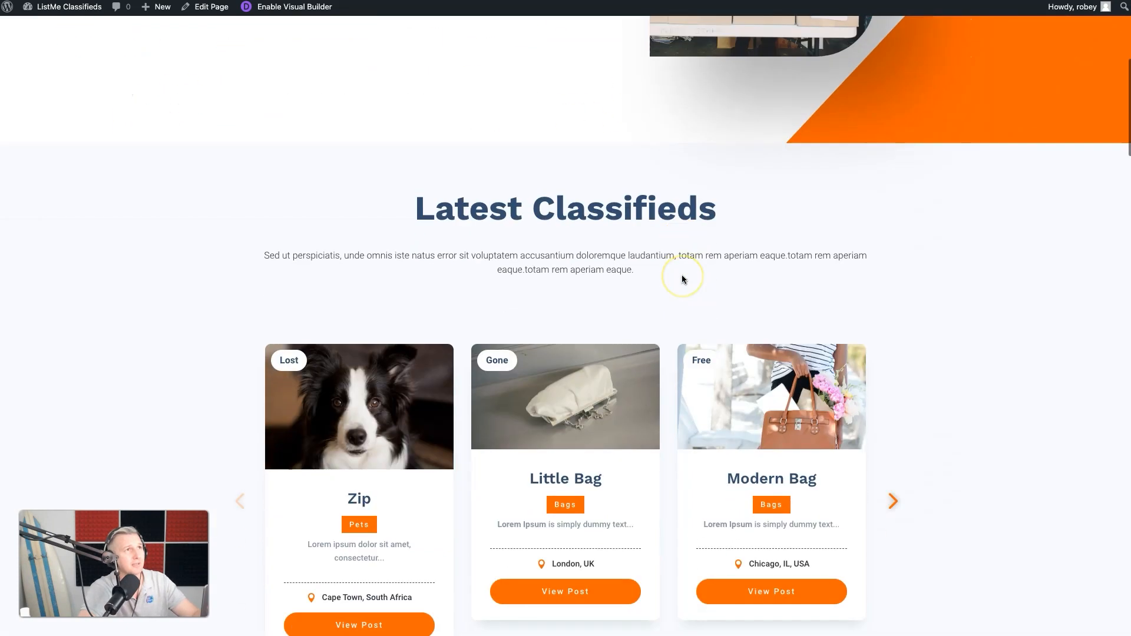
scroll(680, 274, "up", 7)
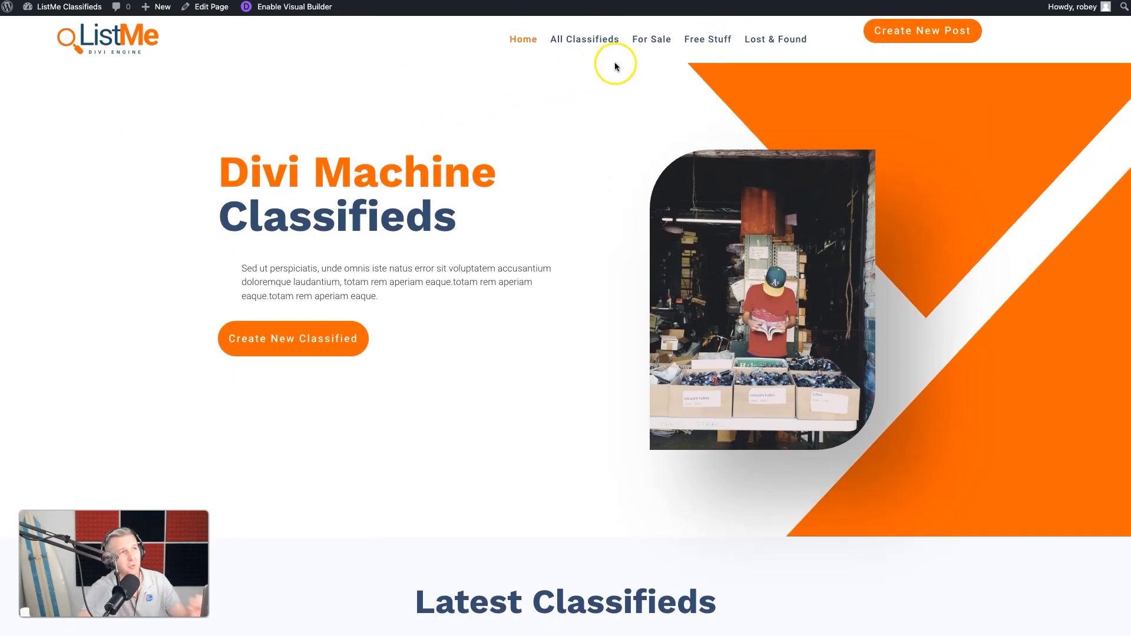
scroll(608, 298, "down", 3)
scroll(608, 298, "up", 3)
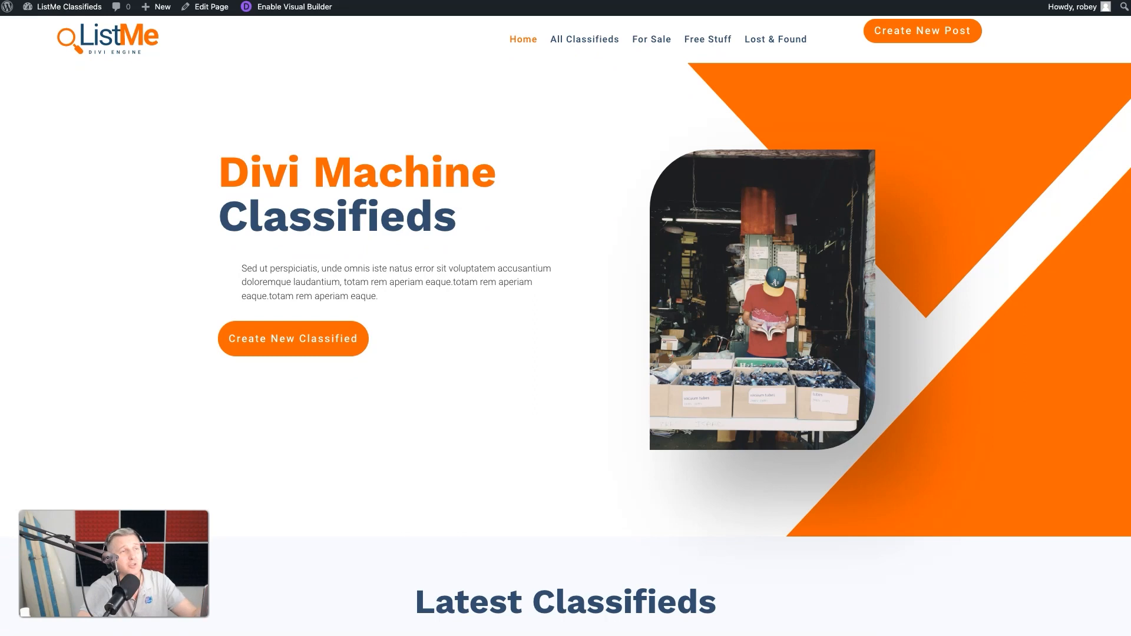
scroll(610, 306, "down", 5)
scroll(610, 306, "up", 5)
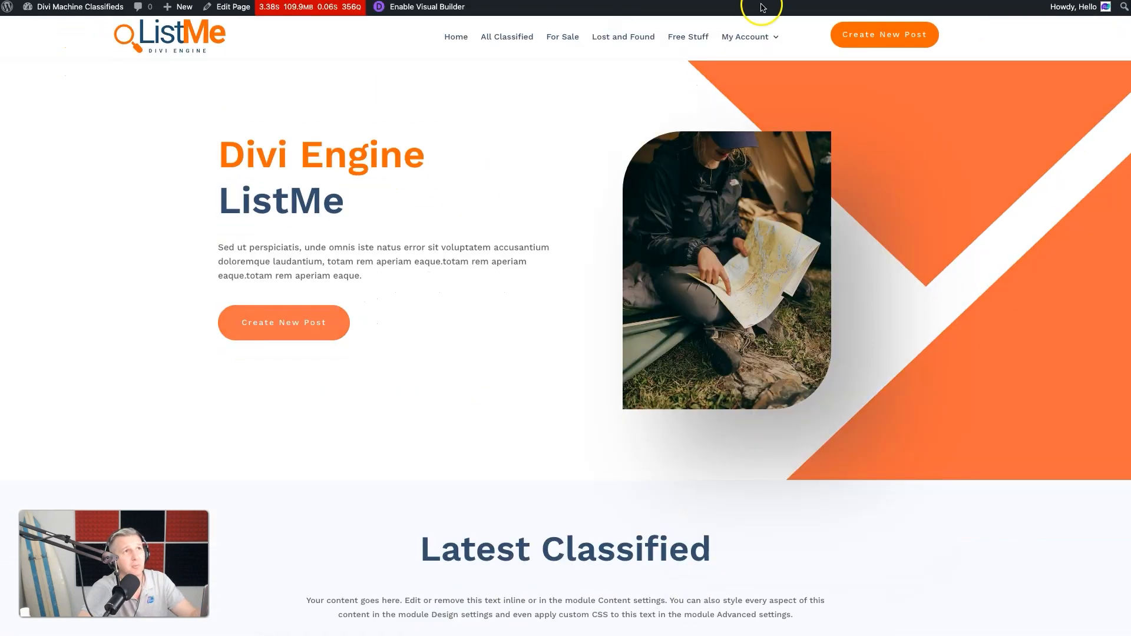
scroll(594, 425, "down", 15)
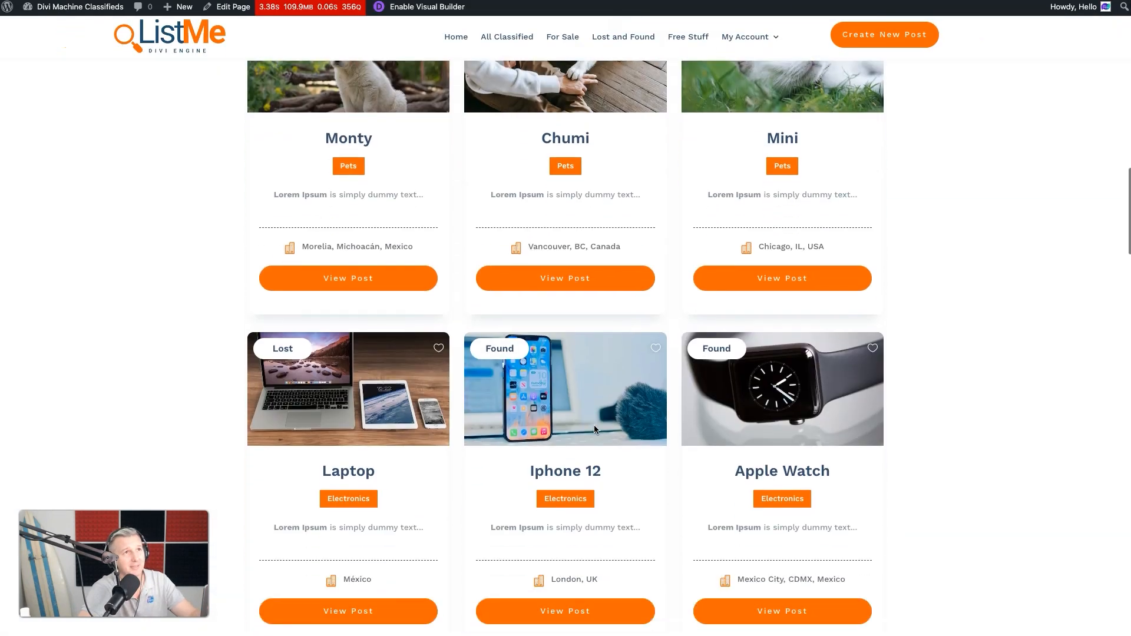
scroll(594, 428, "up", 15)
left_click(593, 422)
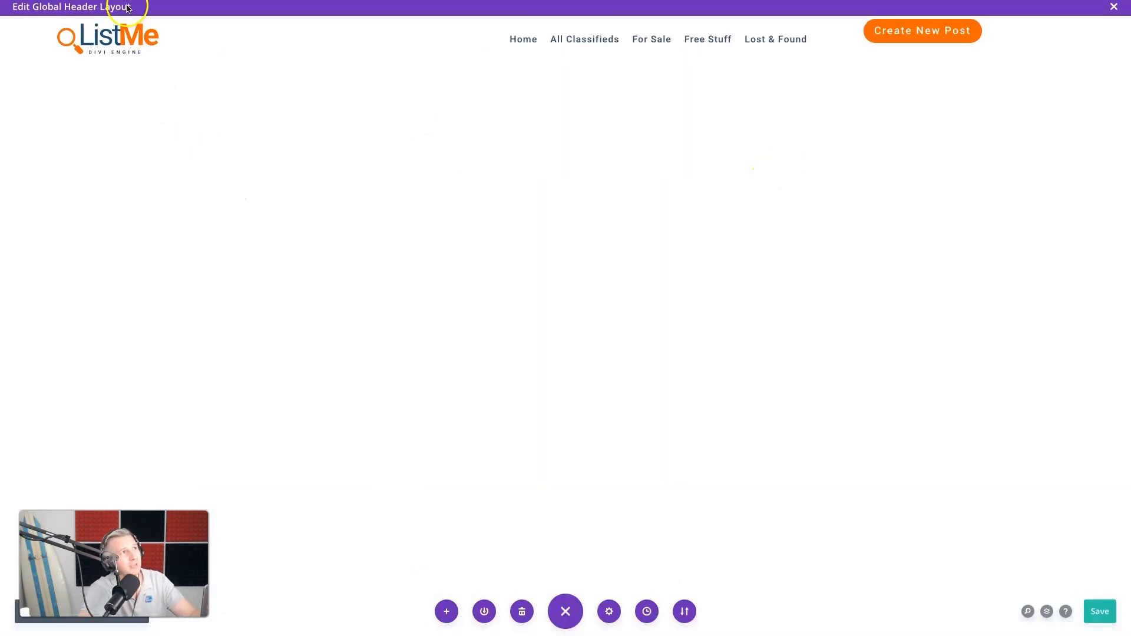
Step: Set the header section's Sticky Position to Stick to Top and save the section settings and the global header layout
mouse_move(28, 33)
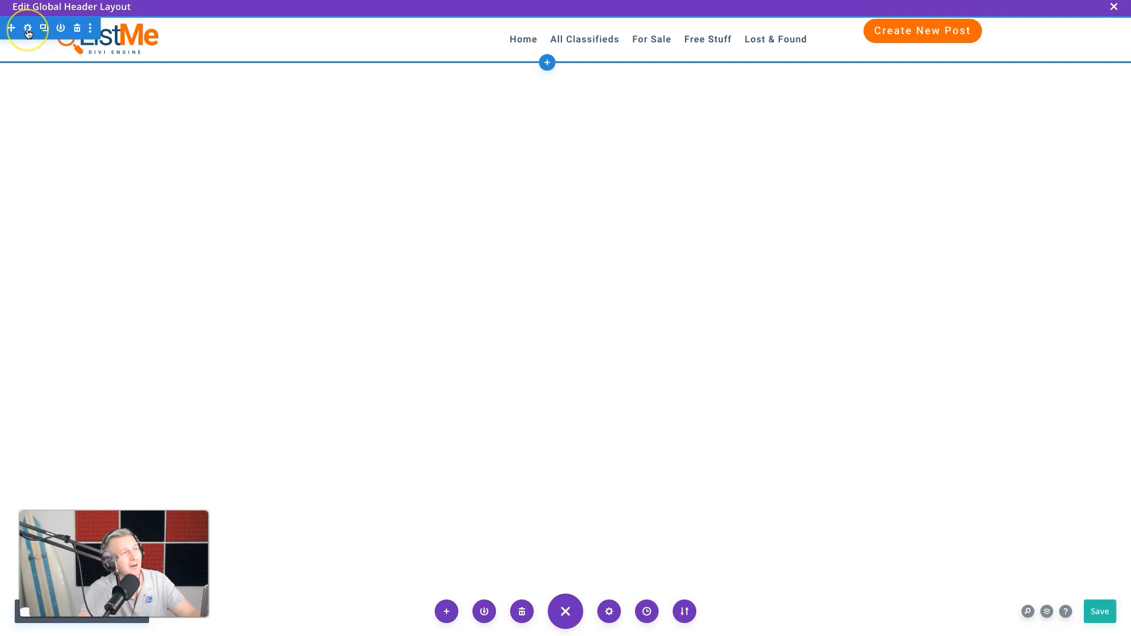
left_click(28, 29)
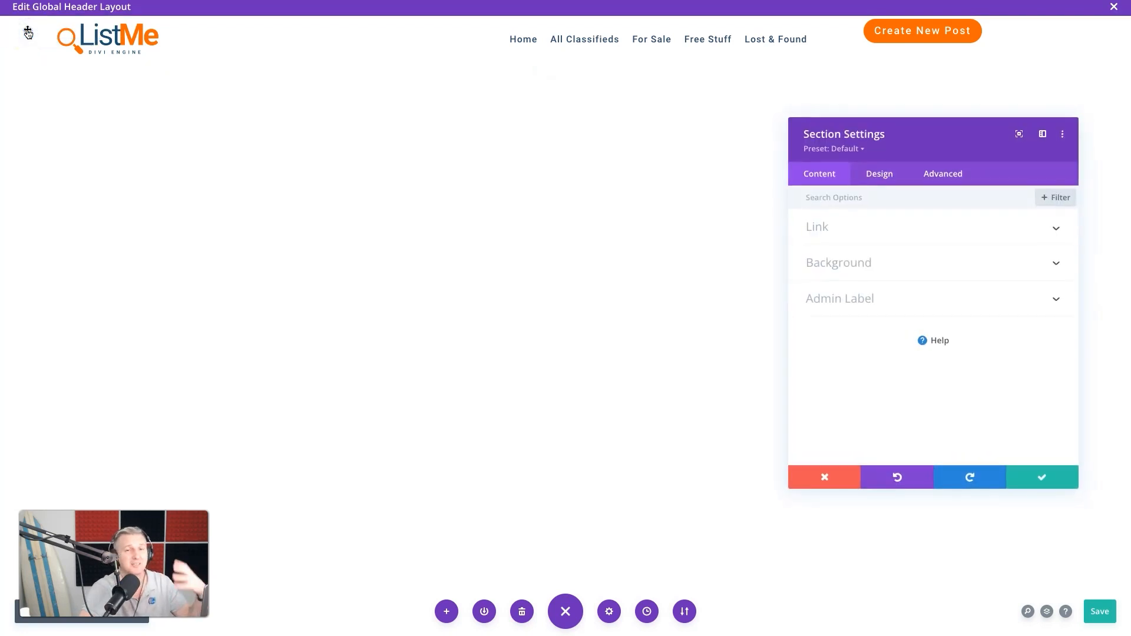
left_click(941, 184)
scroll(913, 368, "down", 2)
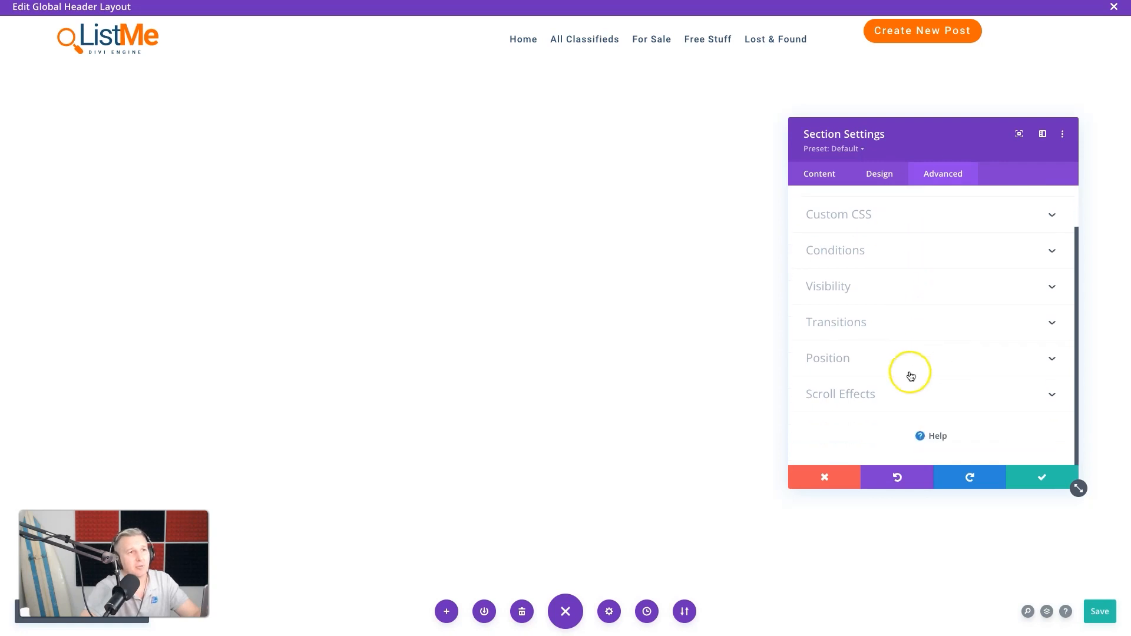
left_click(896, 392)
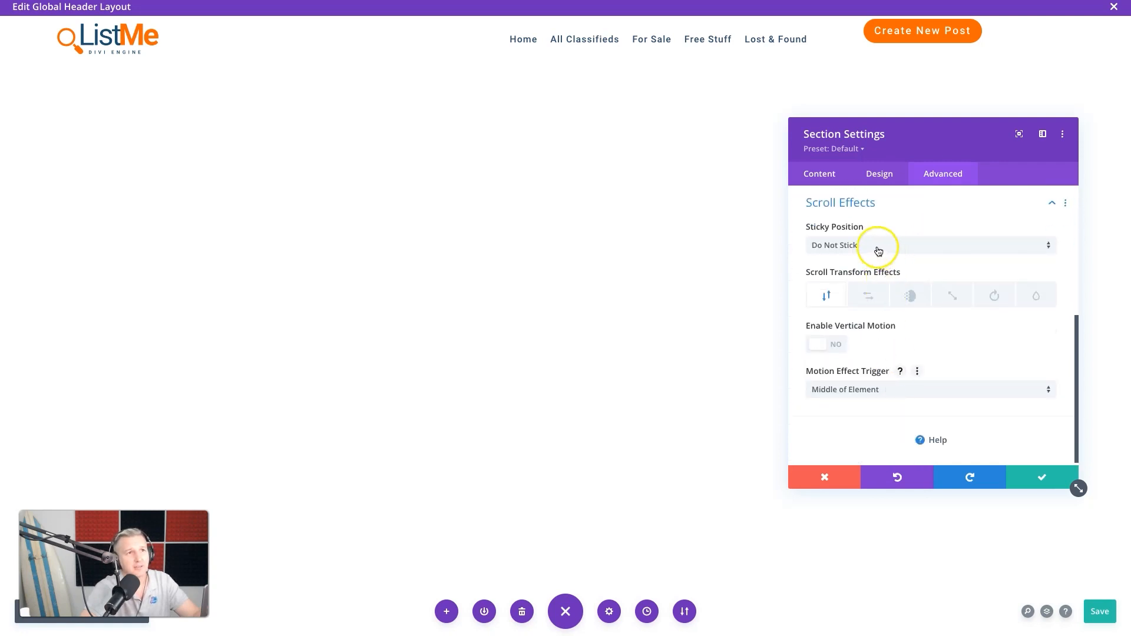
left_click(837, 246)
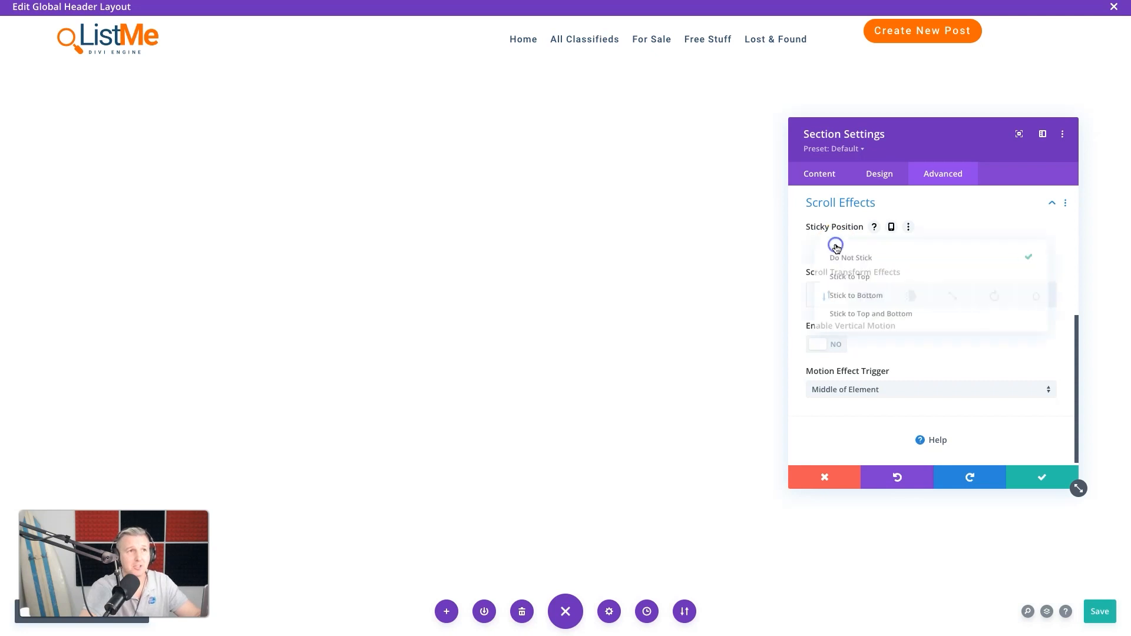
left_click(844, 277)
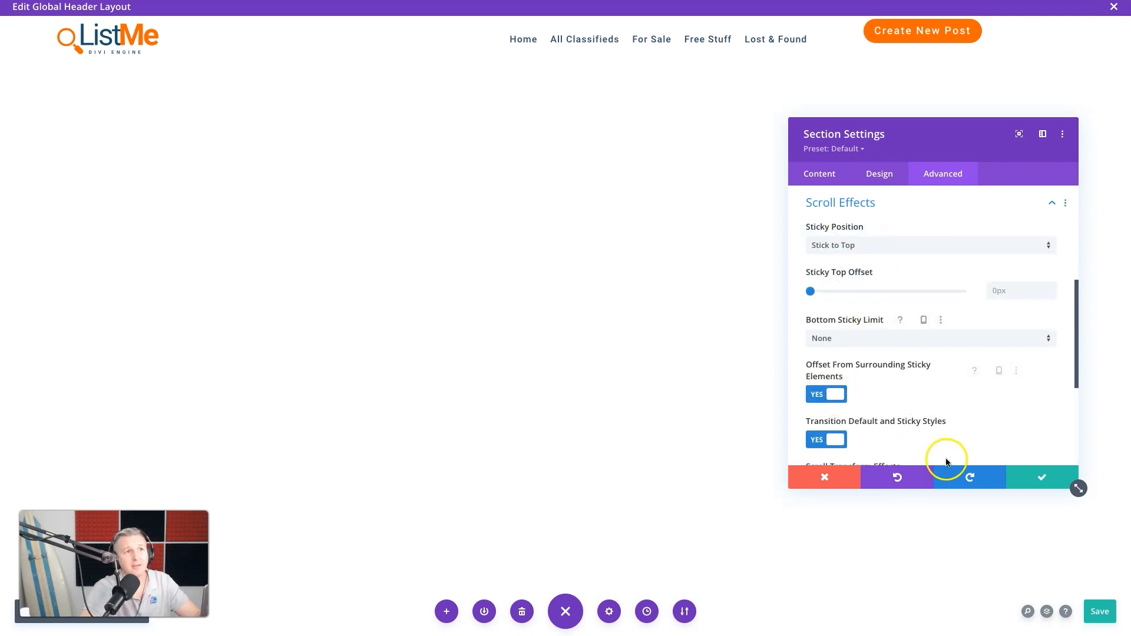
left_click(1040, 479)
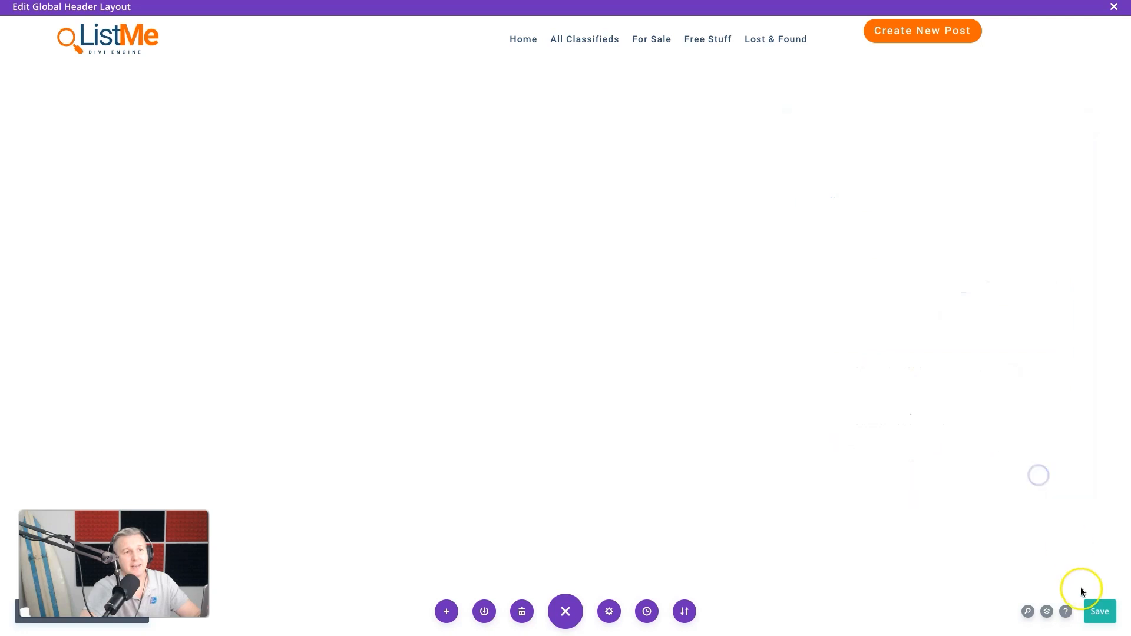
left_click(1099, 610)
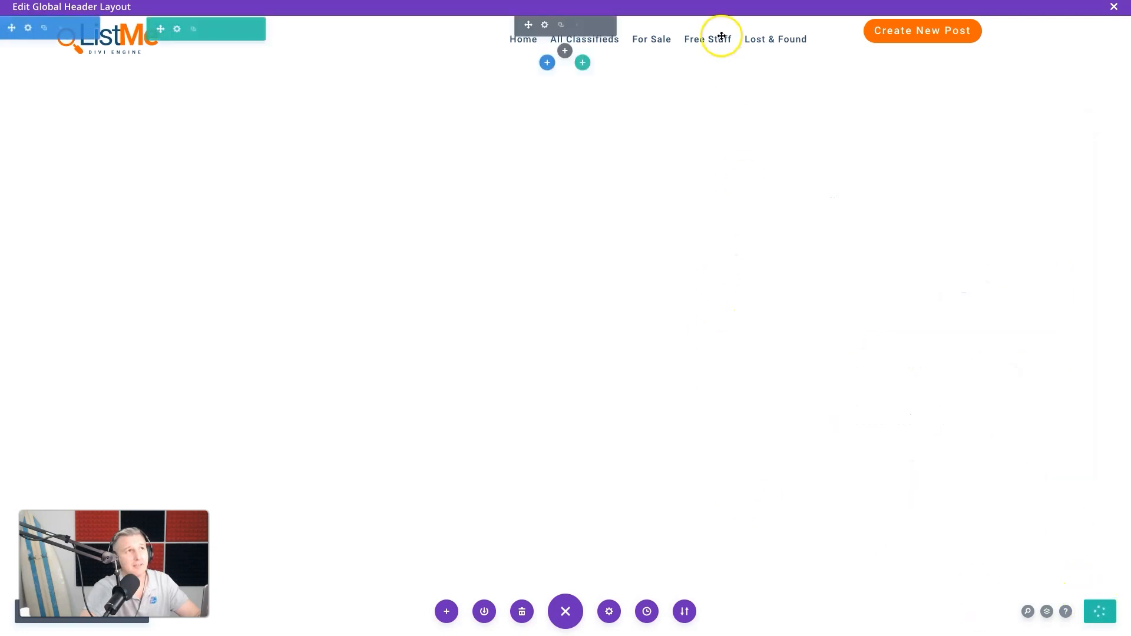
Step: Check the header's sticky behaviour while scrolling the live home page, and look through the demo site down to its footer
key("ctrl+Tab")
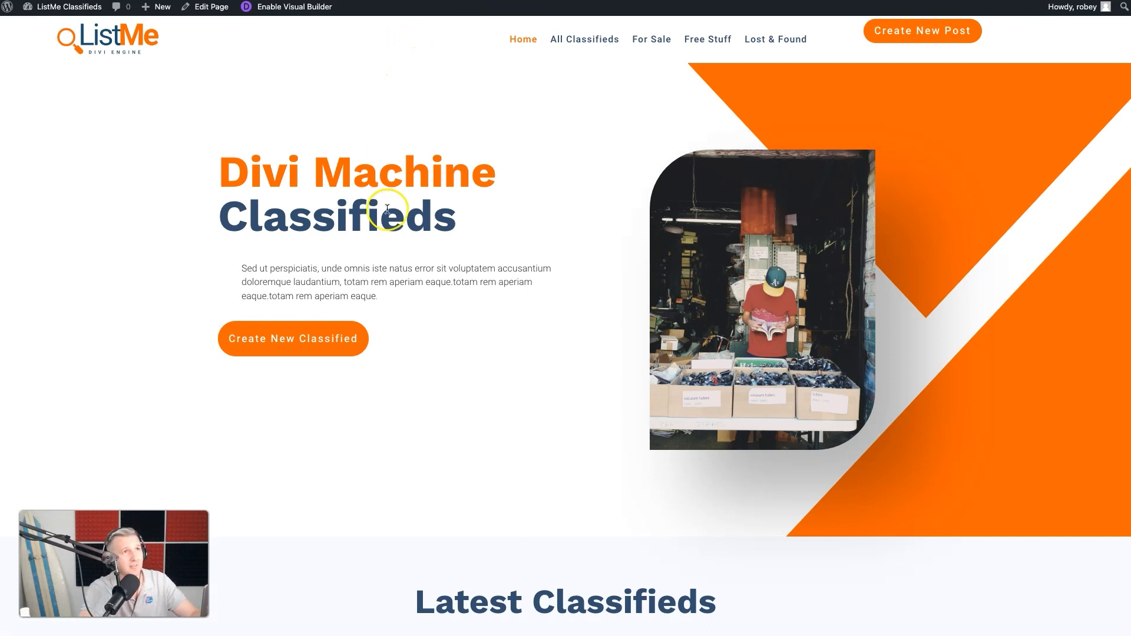
scroll(526, 414, "down", 5)
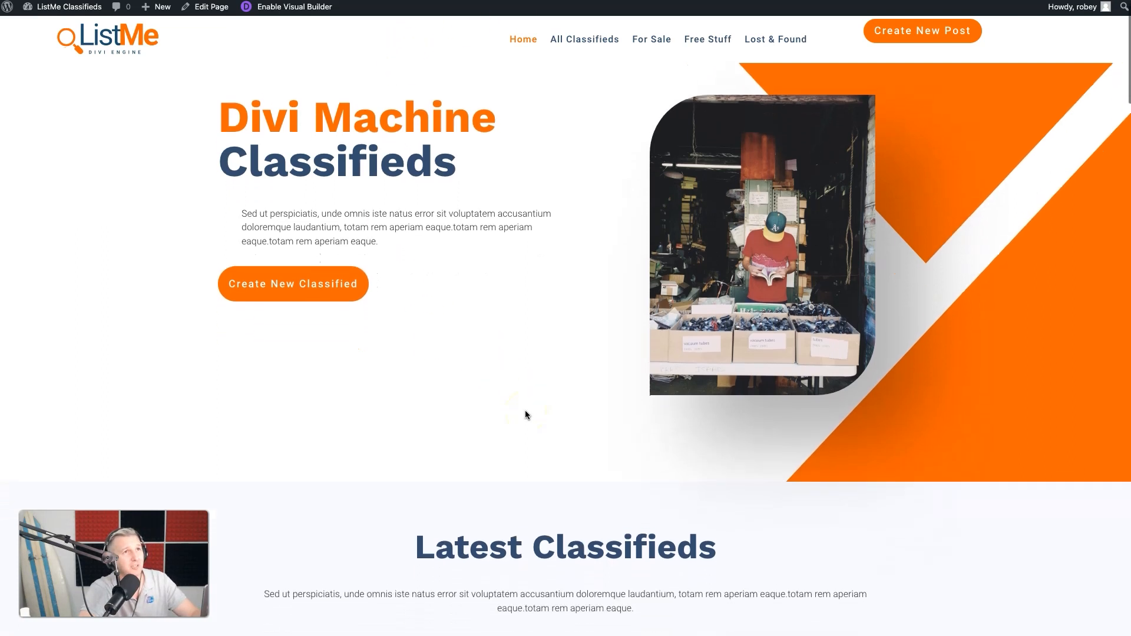
scroll(525, 410, "down", 8)
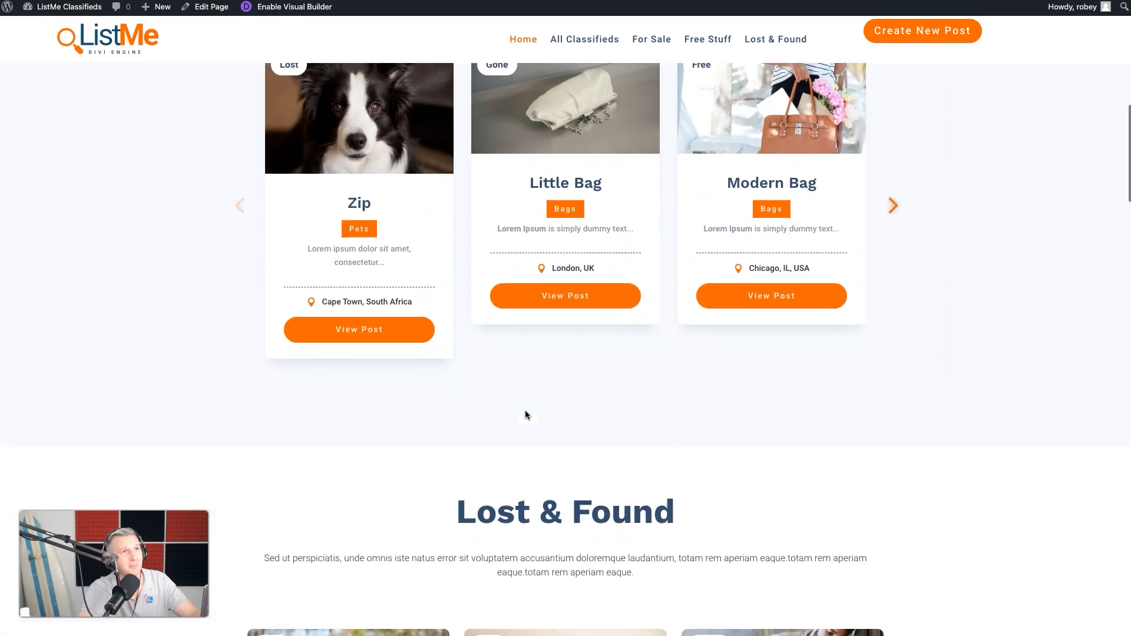
scroll(525, 410, "up", 3)
scroll(525, 410, "up", 1)
scroll(525, 410, "down", 10)
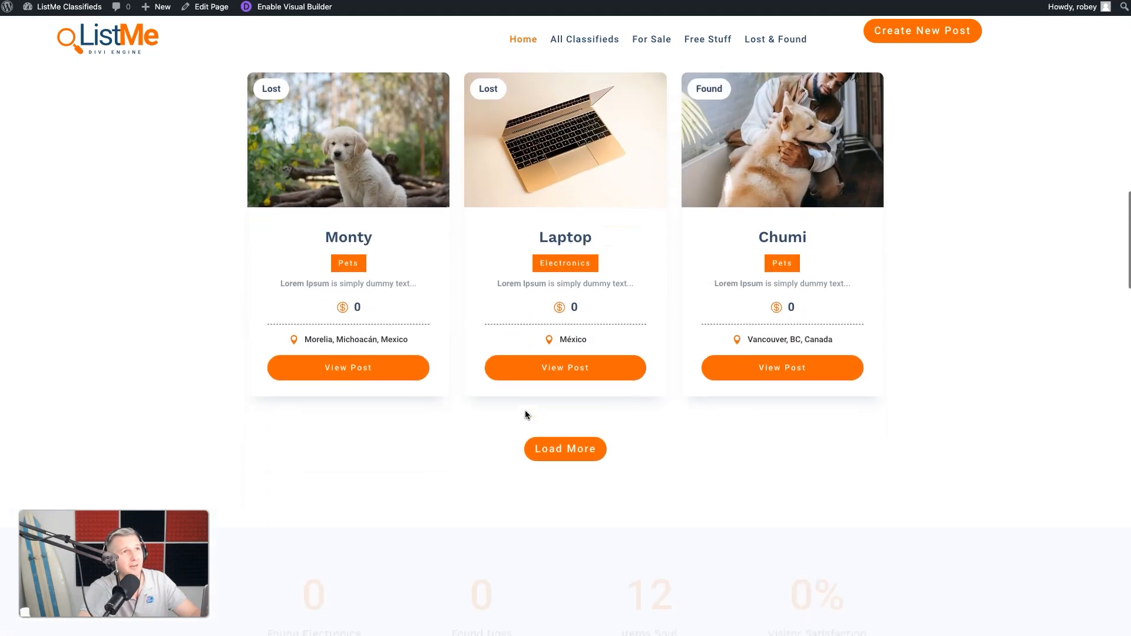
scroll(525, 410, "up", 10)
scroll(525, 410, "up", 9)
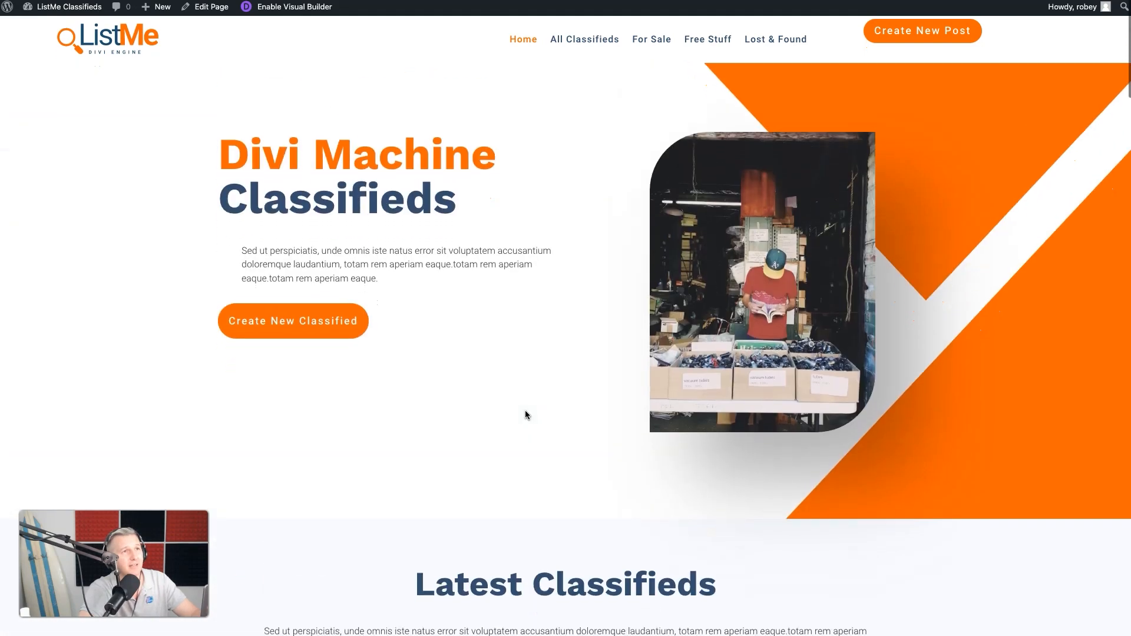
scroll(525, 410, "down", 20)
scroll(526, 415, "down", 8)
scroll(526, 415, "up", 20)
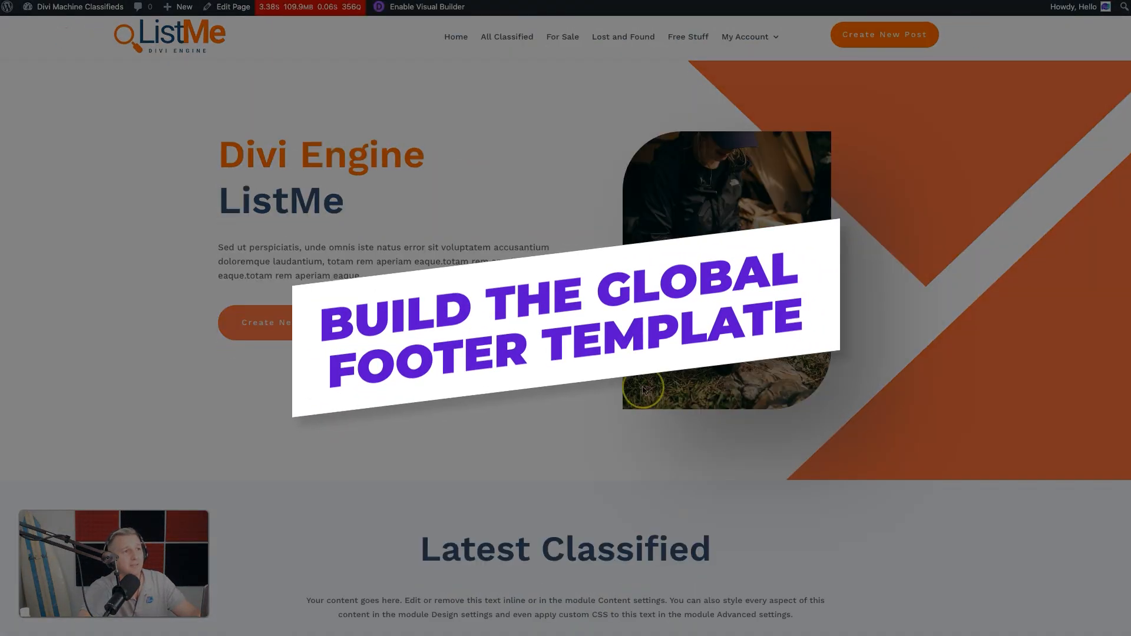
scroll(642, 386, "down", 15)
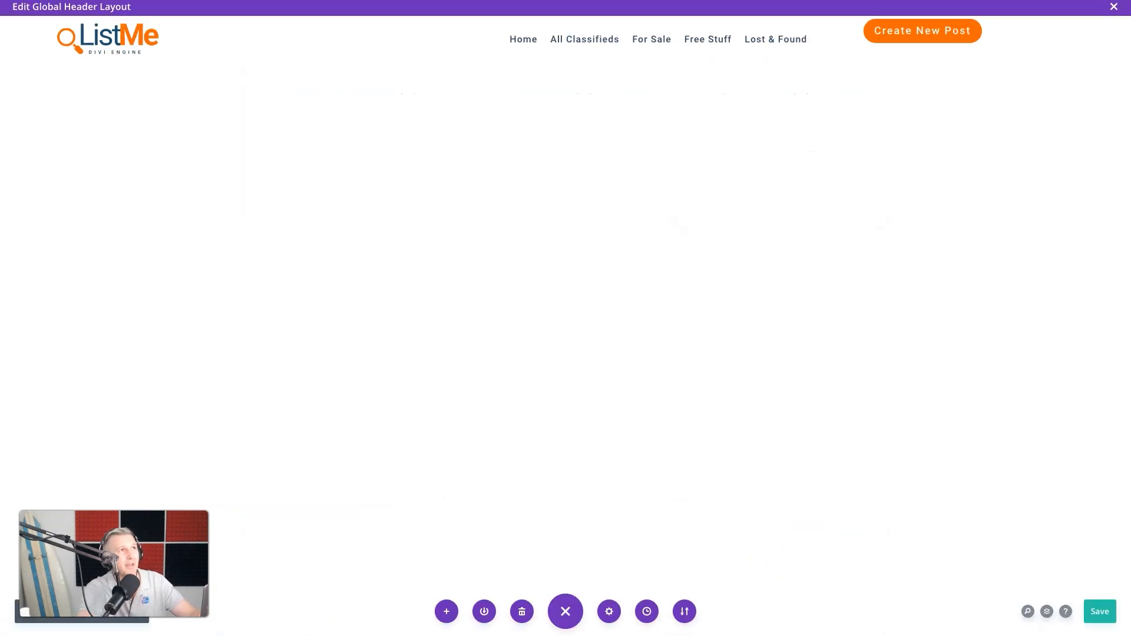
Step: Close the header layout, start building a global footer for the default website template, and insert a row with five equal columns
left_click(1113, 7)
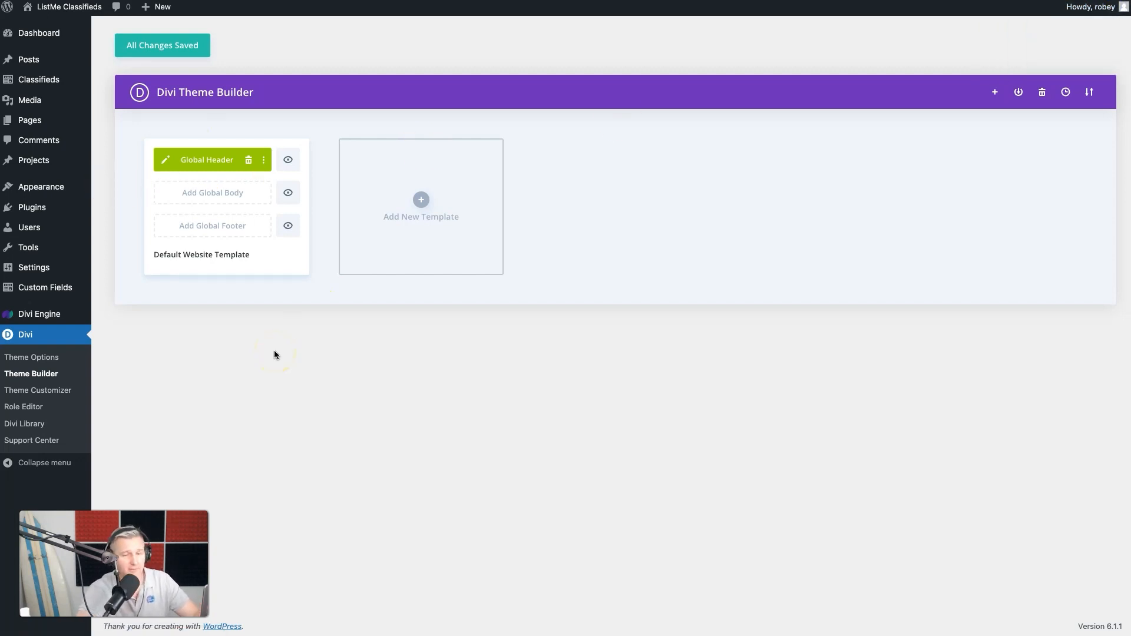
left_click(202, 232)
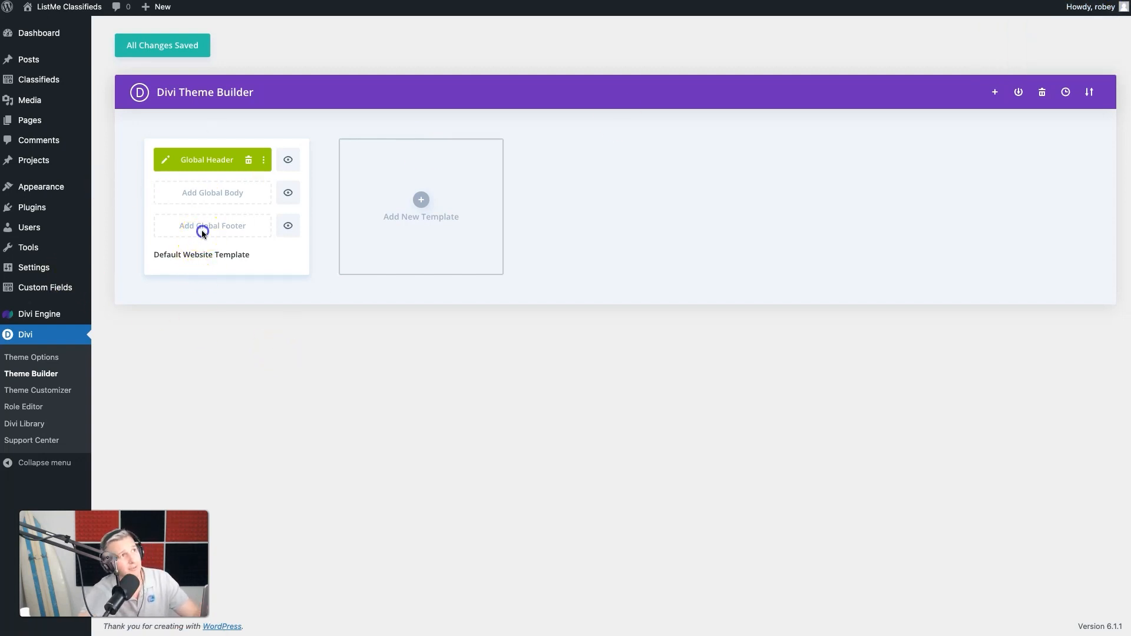
left_click(202, 232)
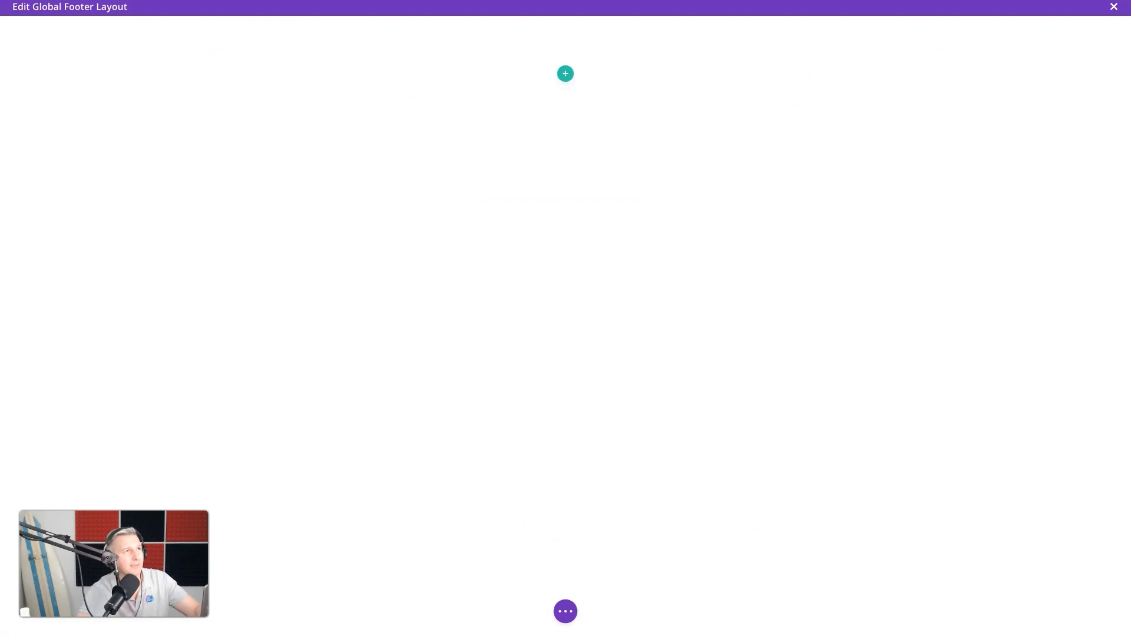
left_click(566, 72)
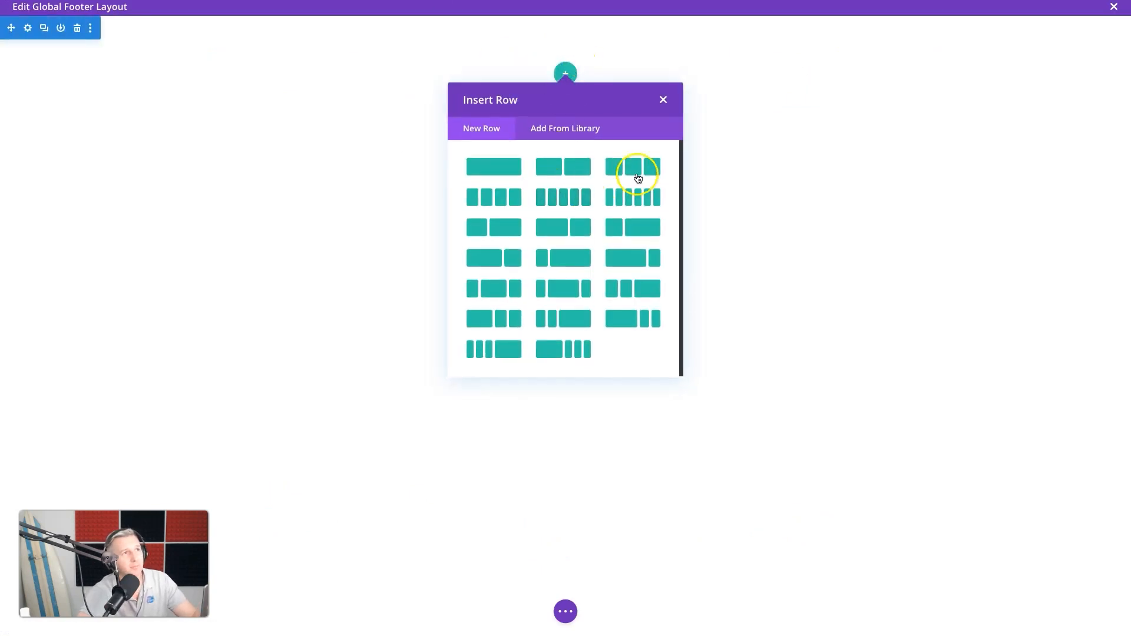
left_click(580, 201)
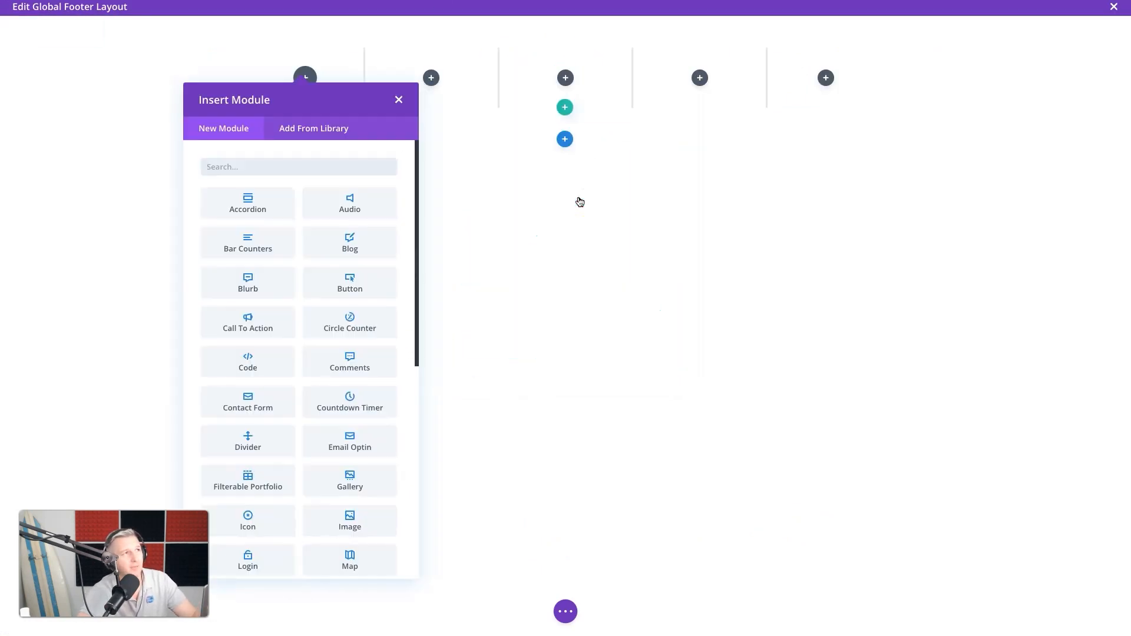
Step: Add an Image module to the footer's first column, using the dynamic Site Logo as its image, and save it
type("image")
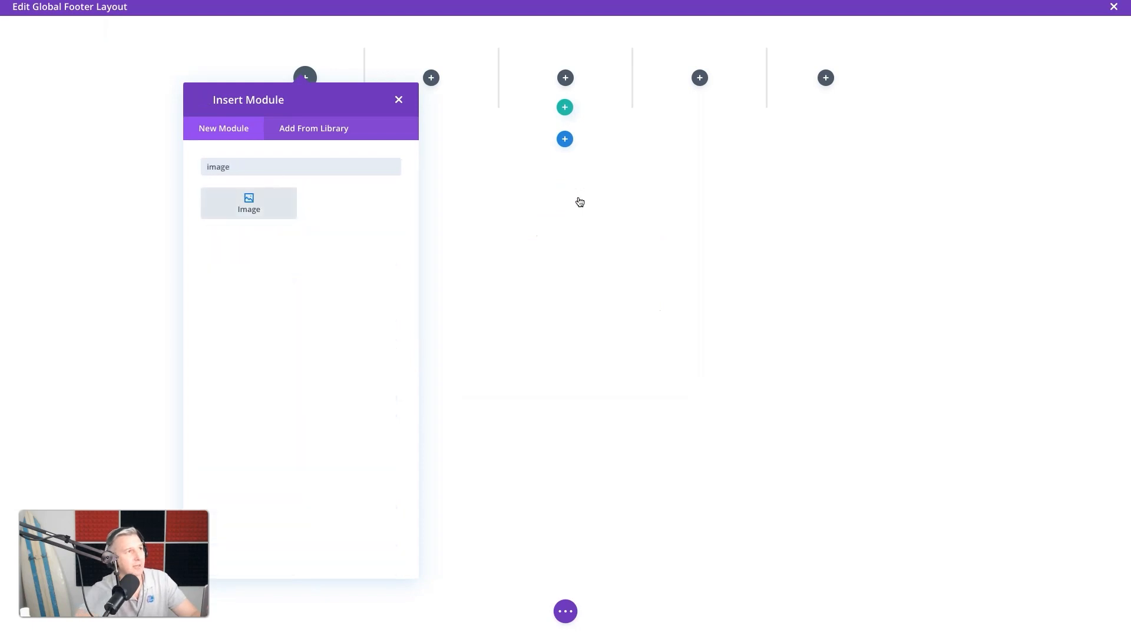
left_click(220, 200)
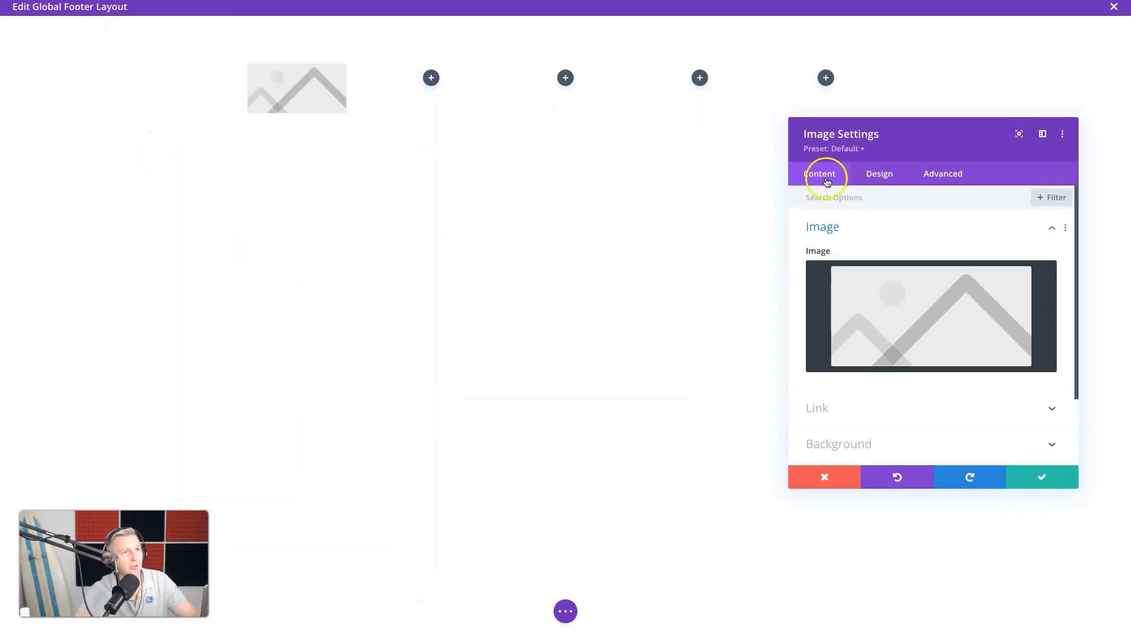
left_click(1023, 279)
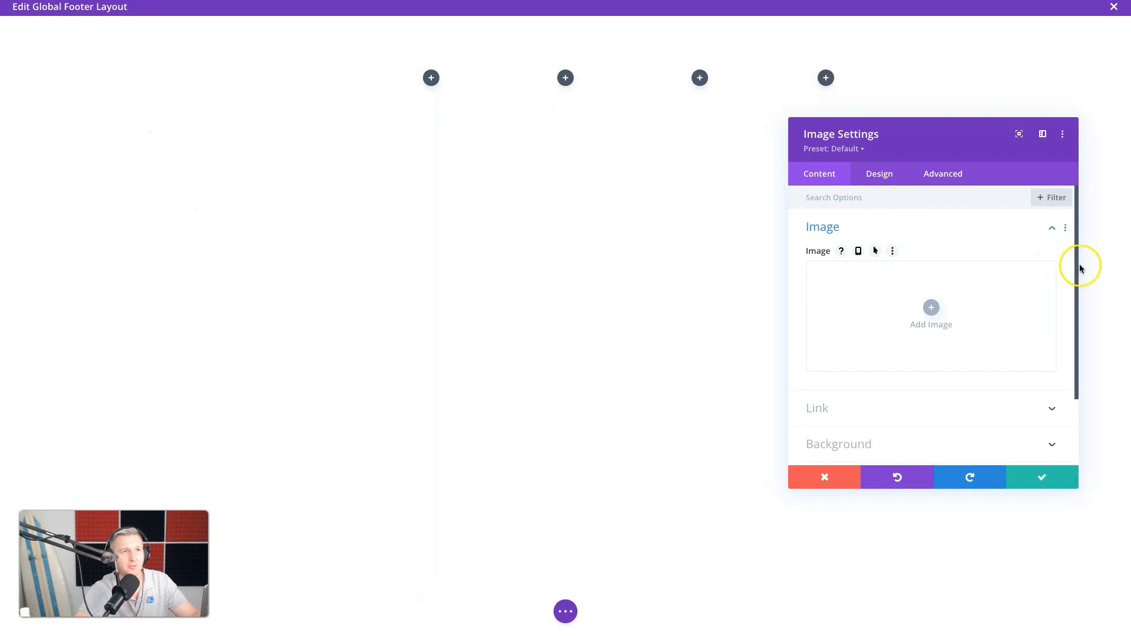
left_click(1045, 270)
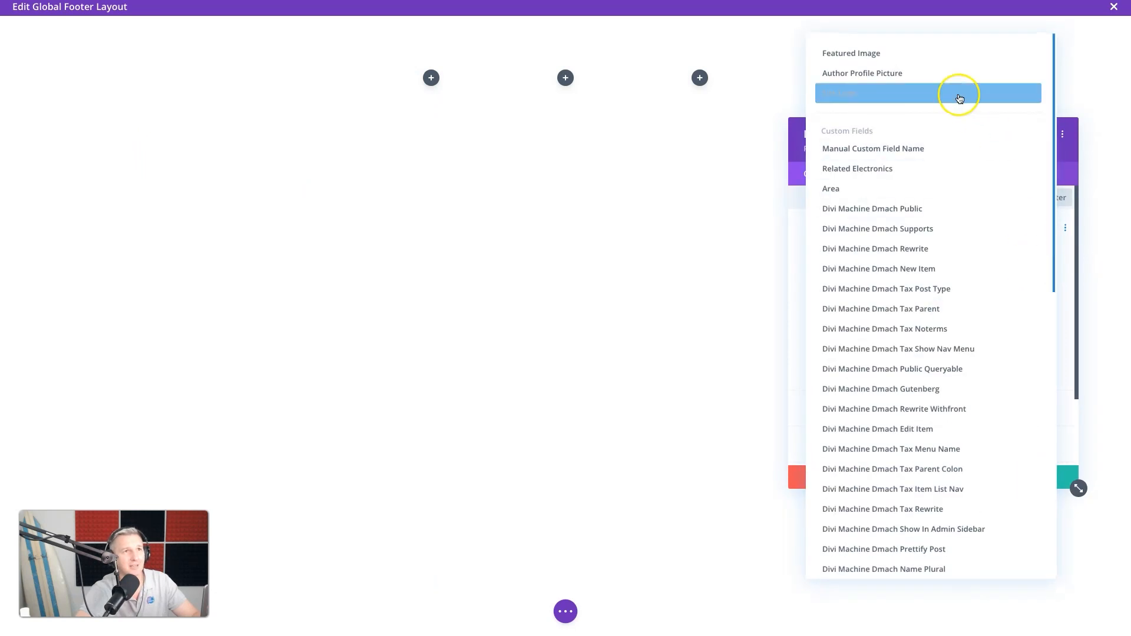
left_click(884, 96)
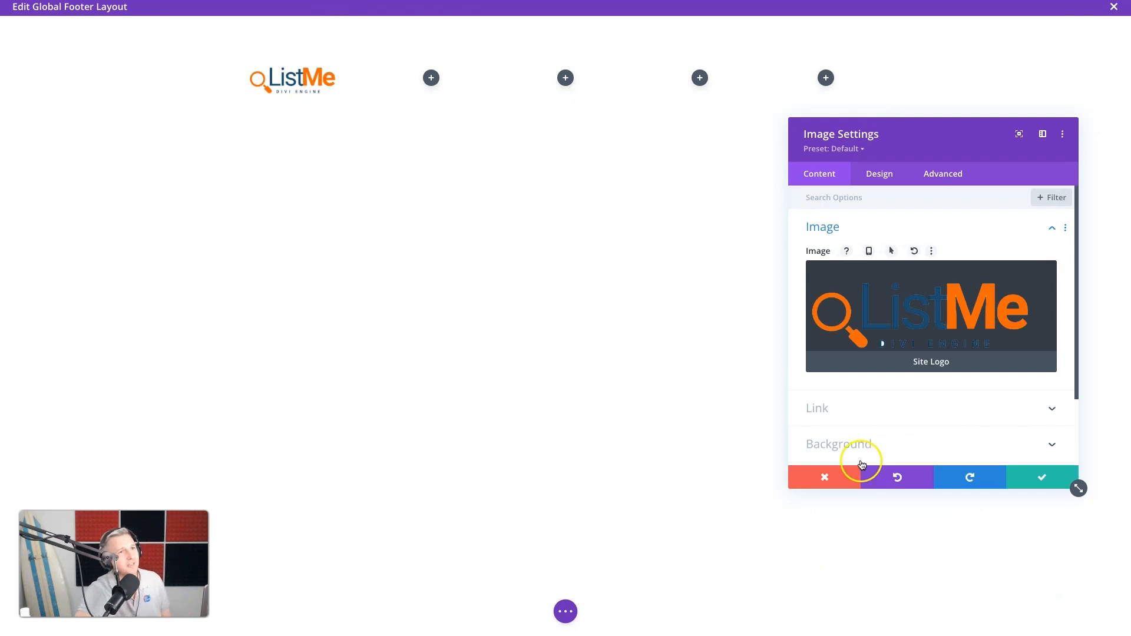
left_click(1043, 480)
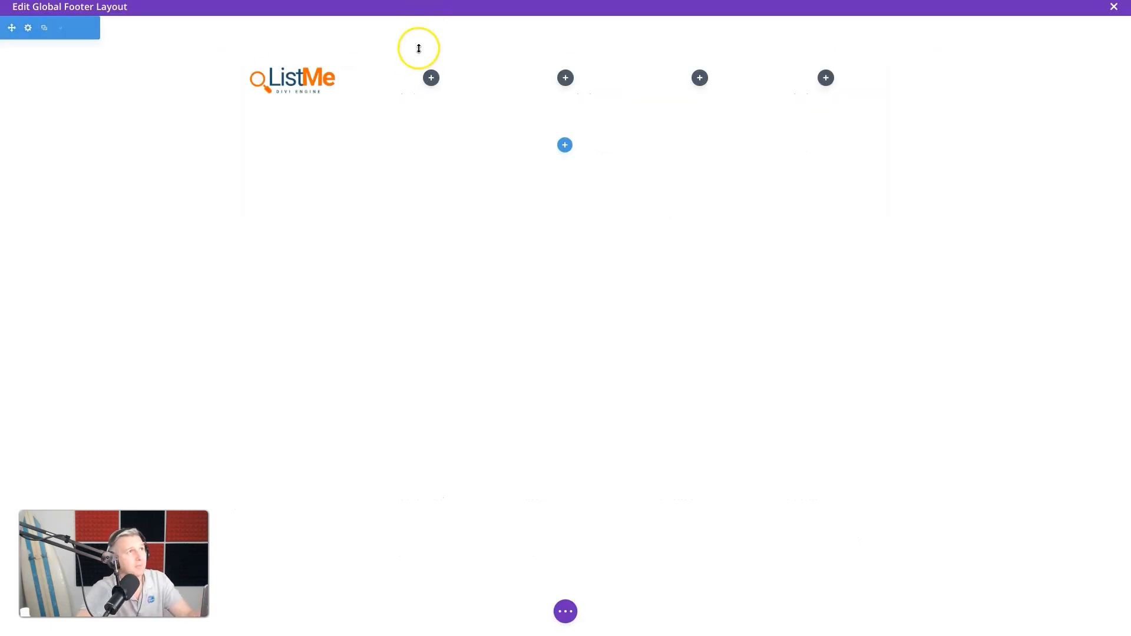
Step: Add a Text module to the footer's second column and replace its placeholder text with "Category 1"
left_click(430, 77)
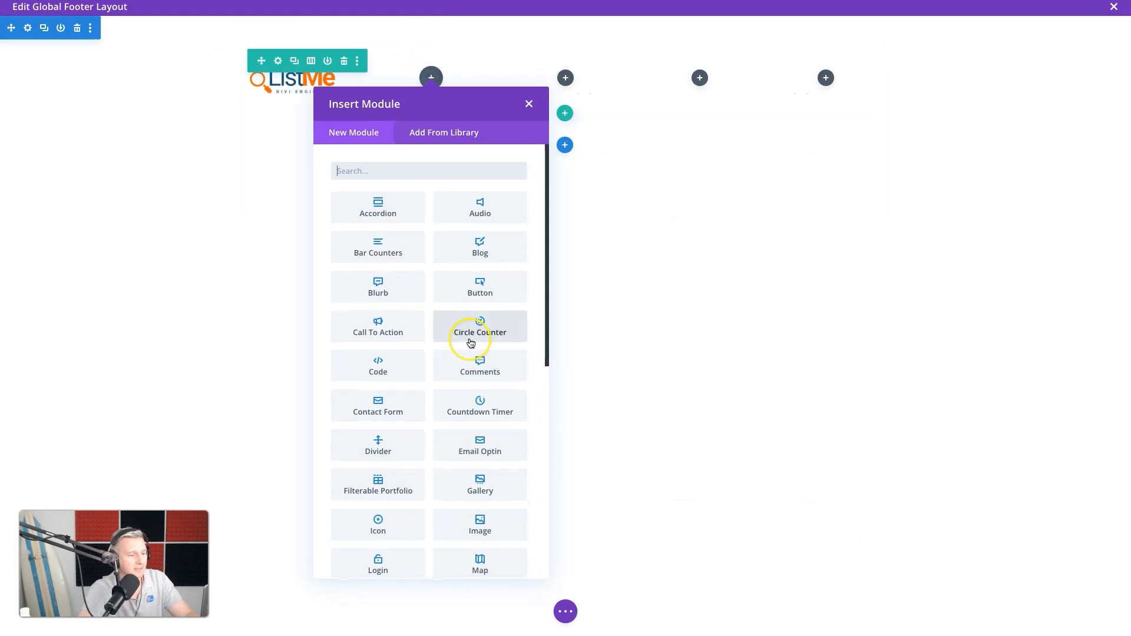
type("text")
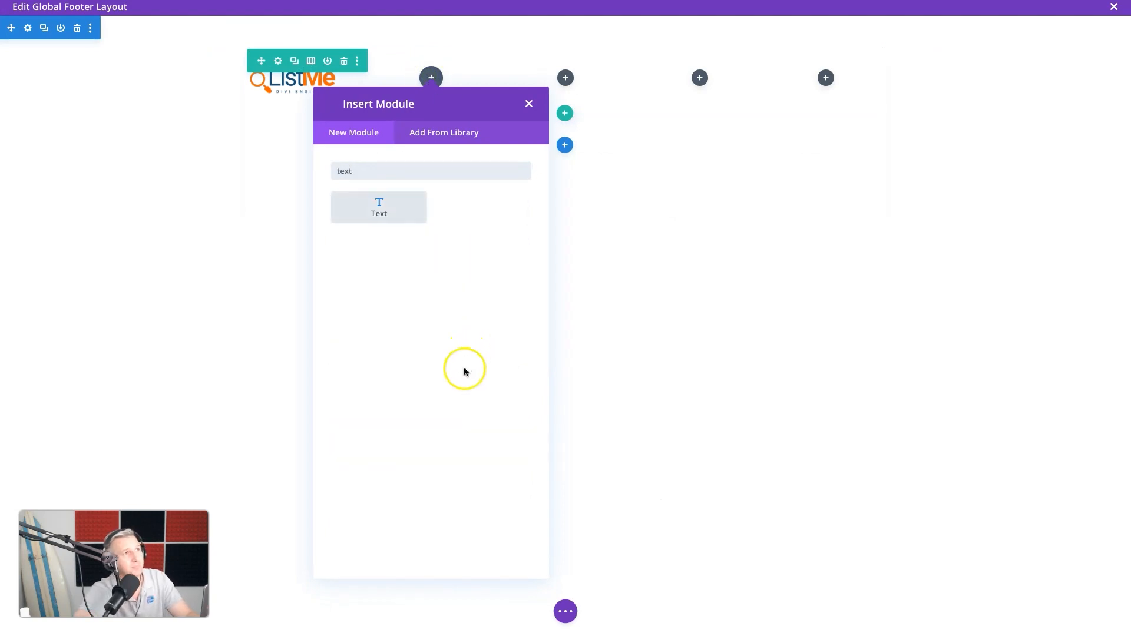
left_click(390, 206)
double_click(858, 389)
triple_click(859, 389)
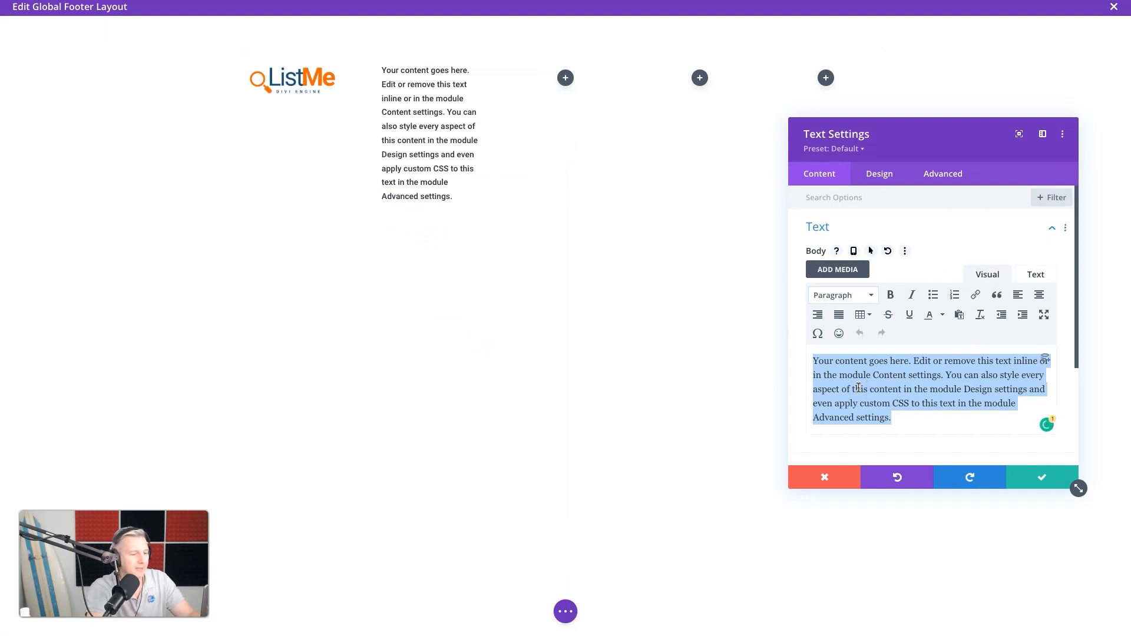
type("Category 1")
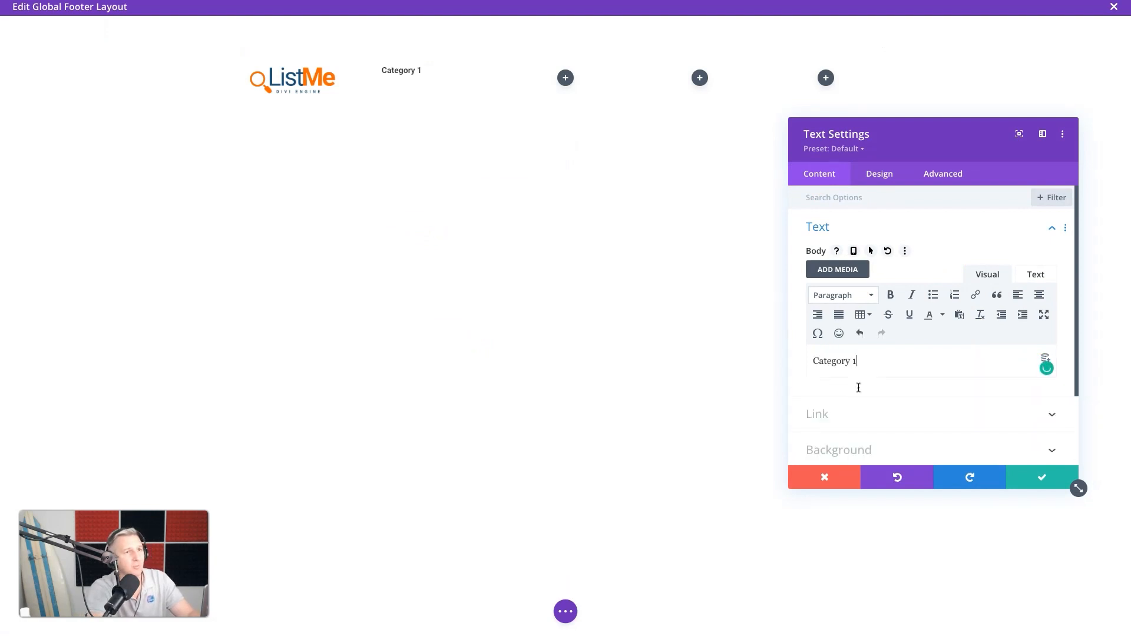
Step: Format the "Category 1" text as a bold Heading 3 and save the module settings
left_click(843, 294)
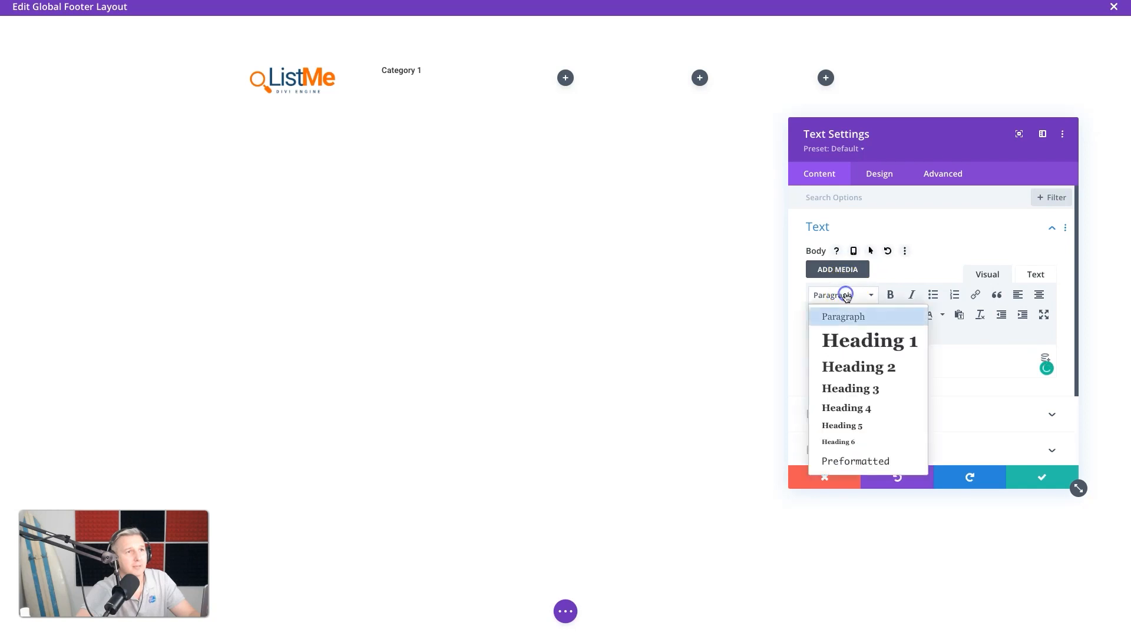
left_click(847, 386)
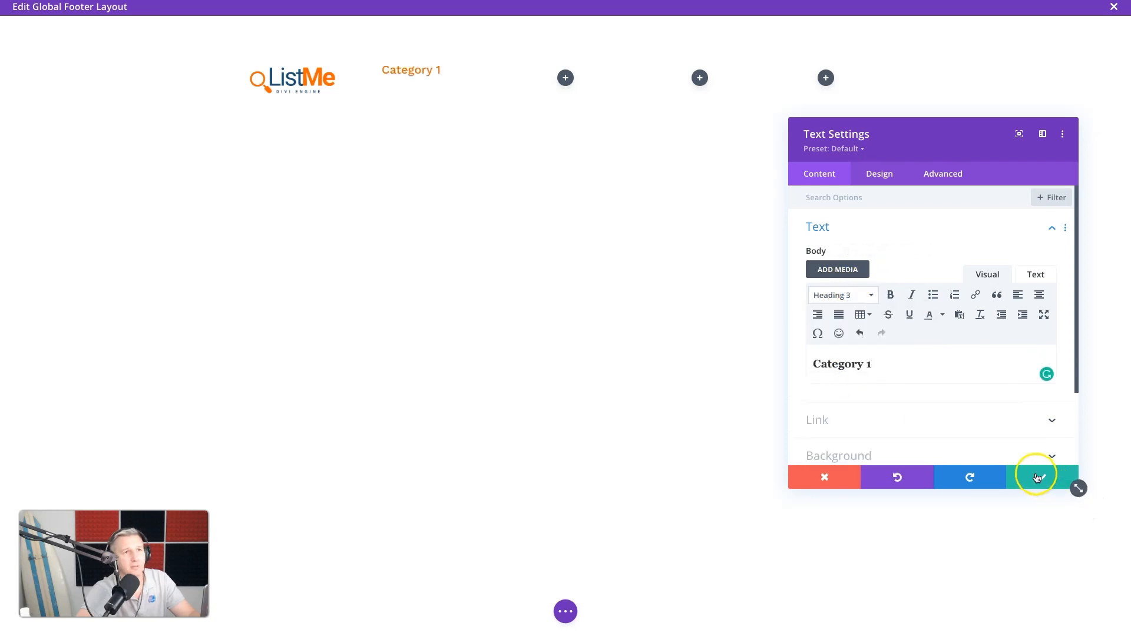
double_click(838, 366)
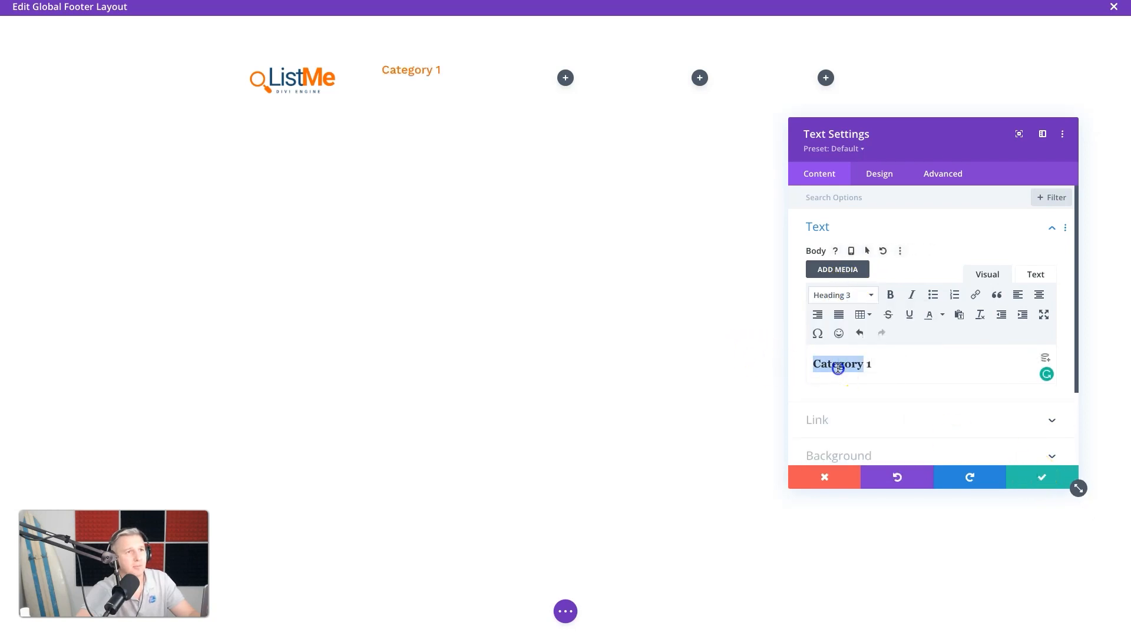
left_click(890, 297)
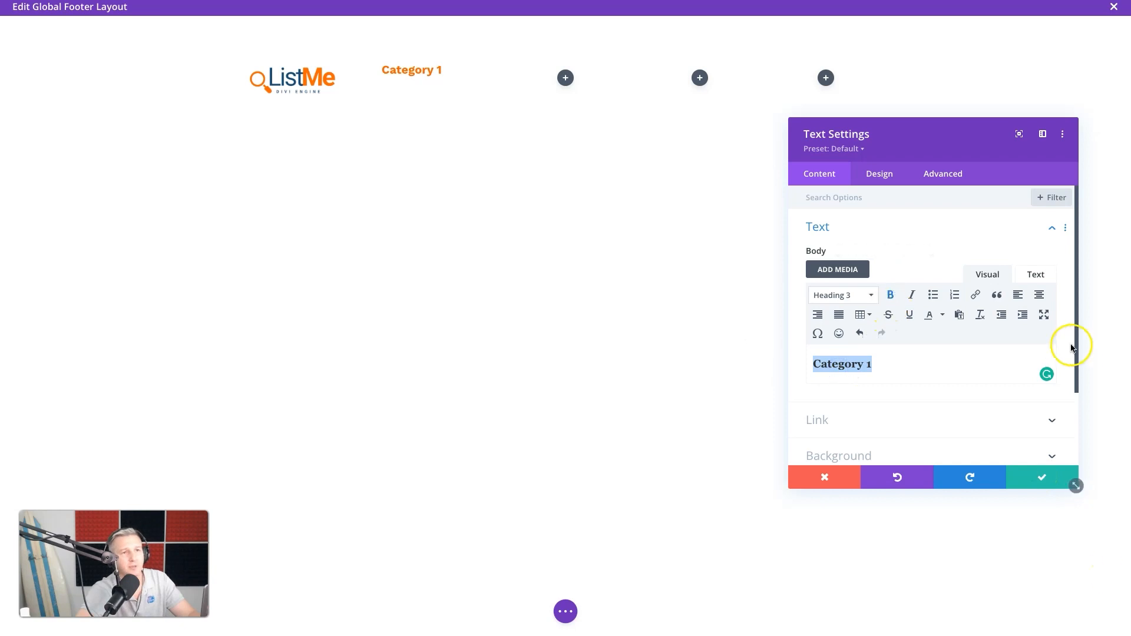
left_click(1038, 473)
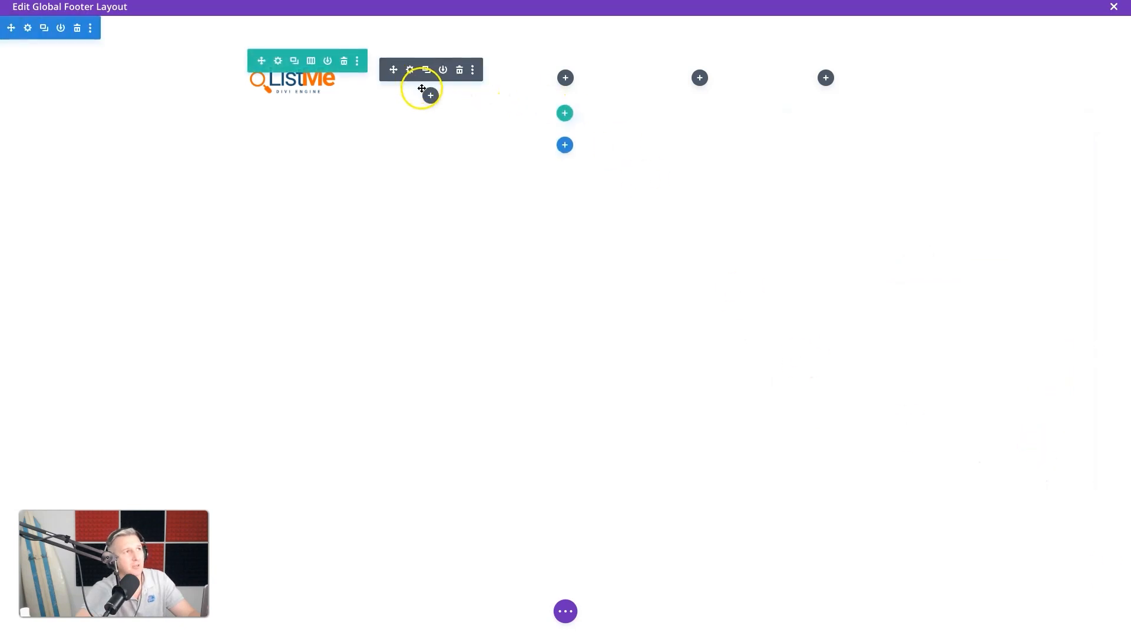
Step: Add a Text module below the "Category 1" heading, replace its placeholder text with "Link 1", and save it
left_click(430, 94)
type("text")
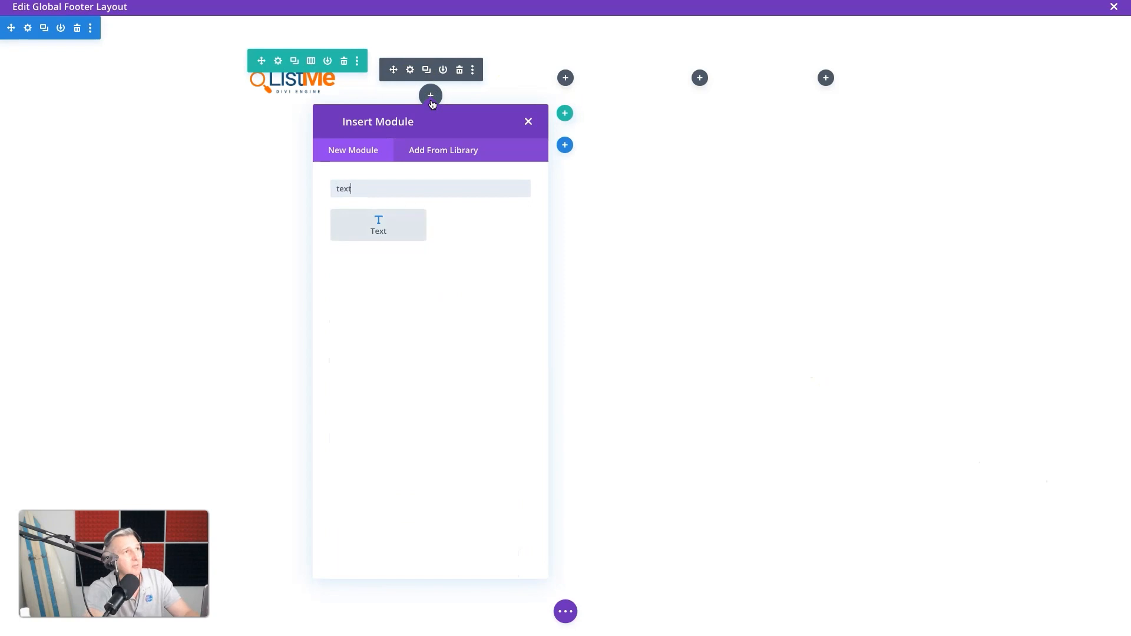
left_click(360, 236)
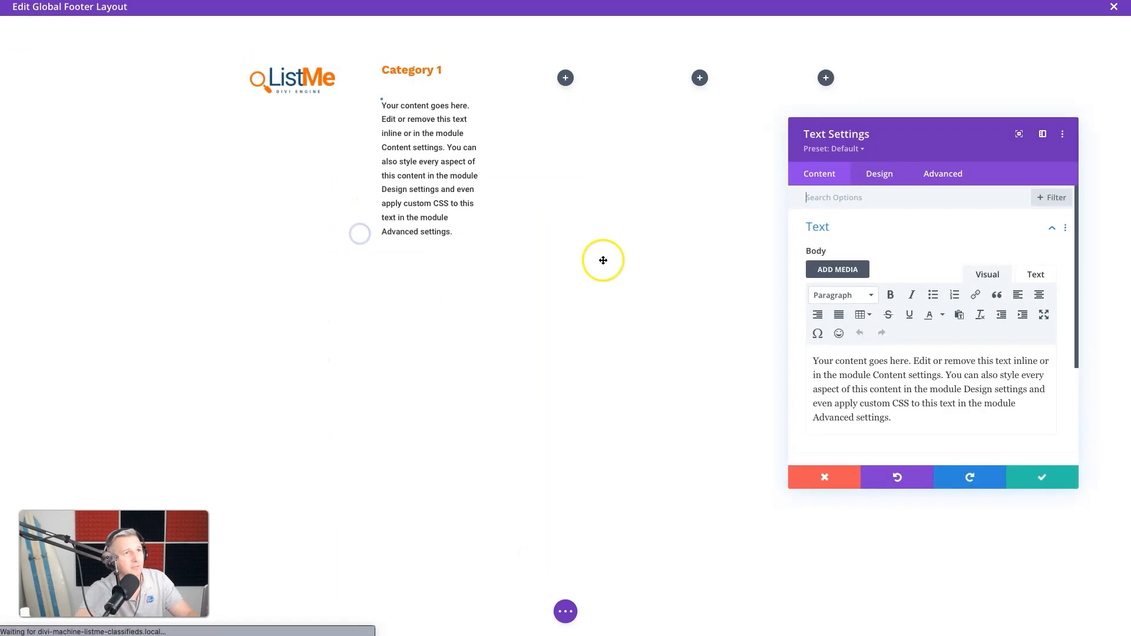
triple_click(895, 409)
type("Link 1")
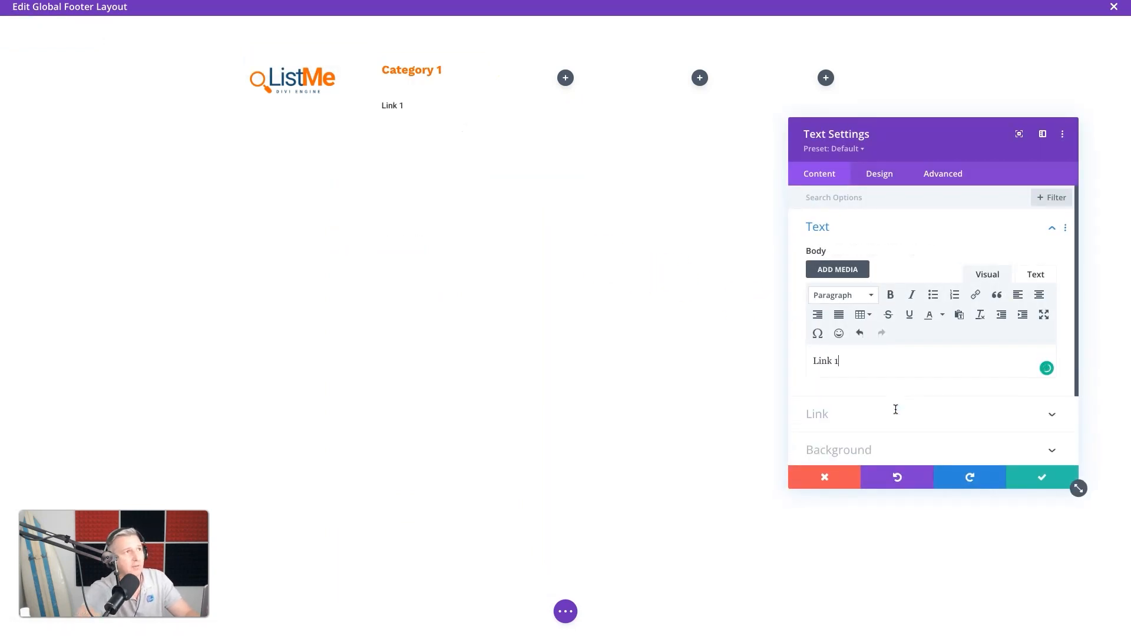
left_click(1041, 477)
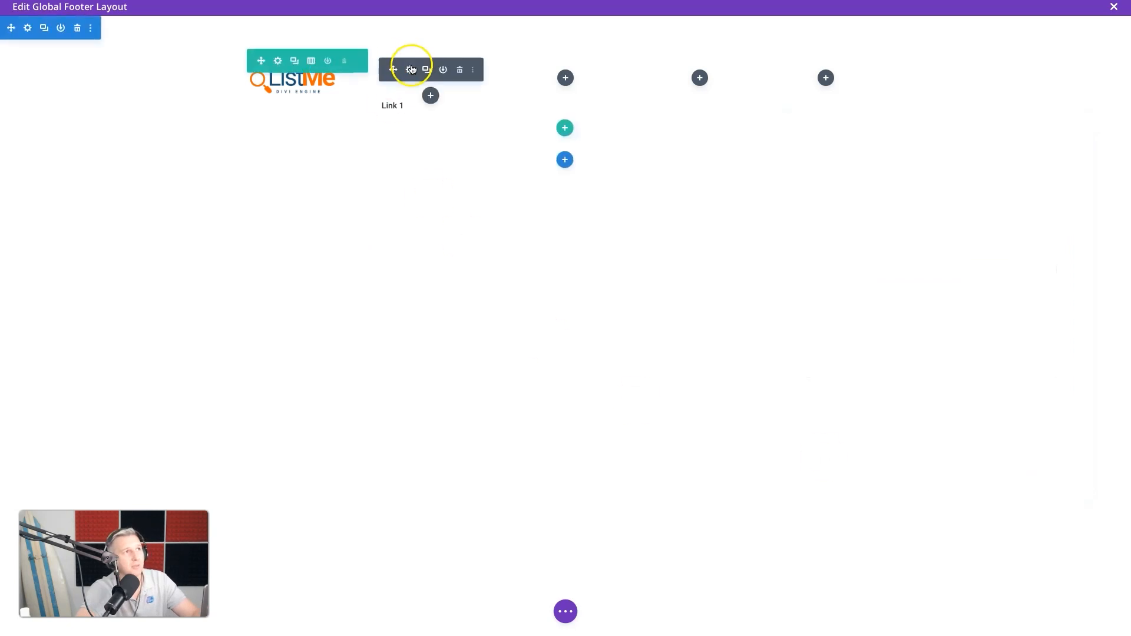
mouse_move(391, 88)
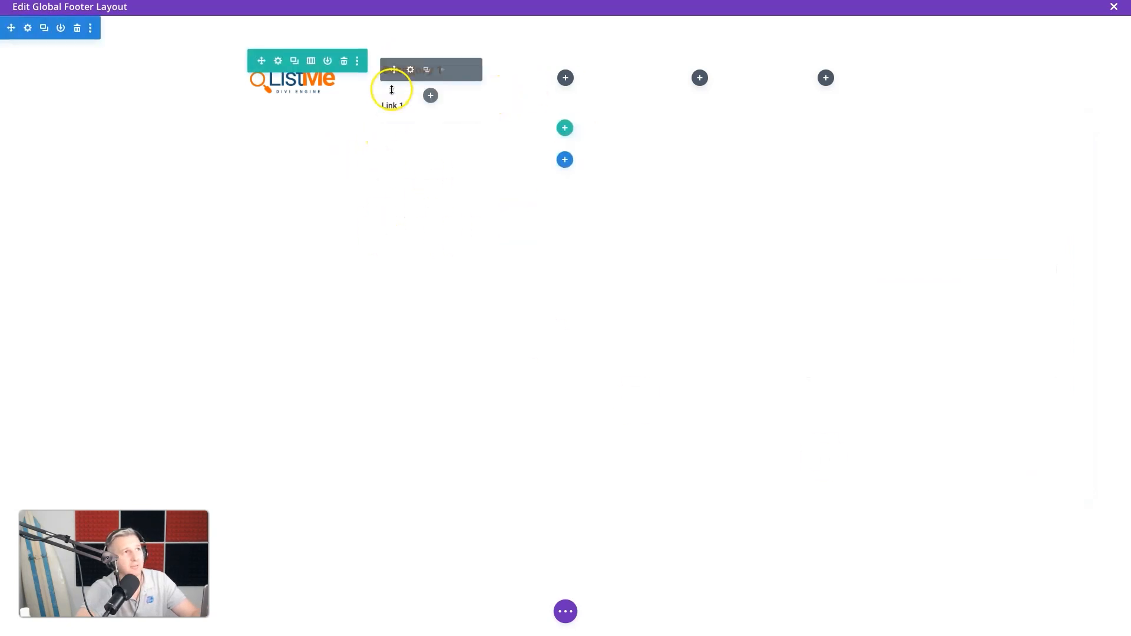
left_click(434, 76)
left_click(428, 73)
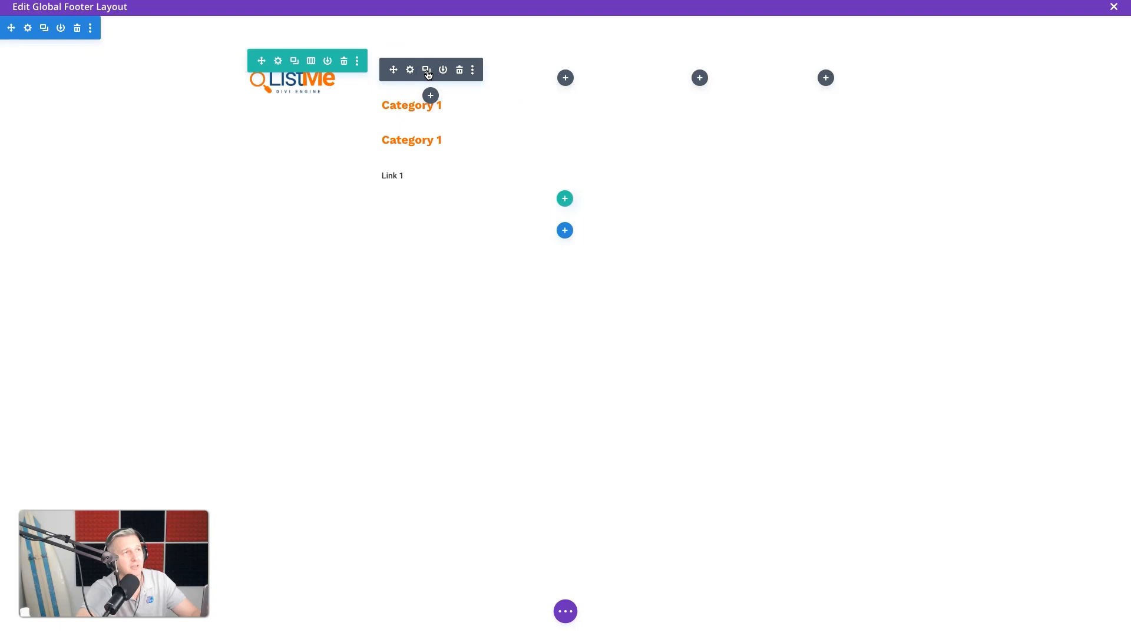
left_click(459, 140)
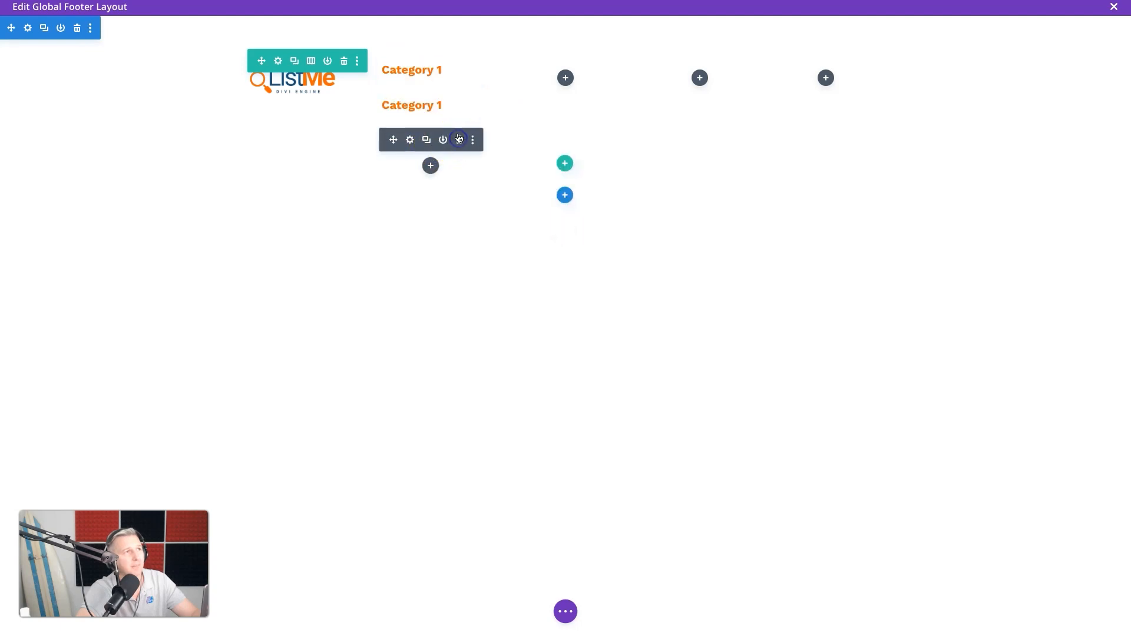
left_click(459, 107)
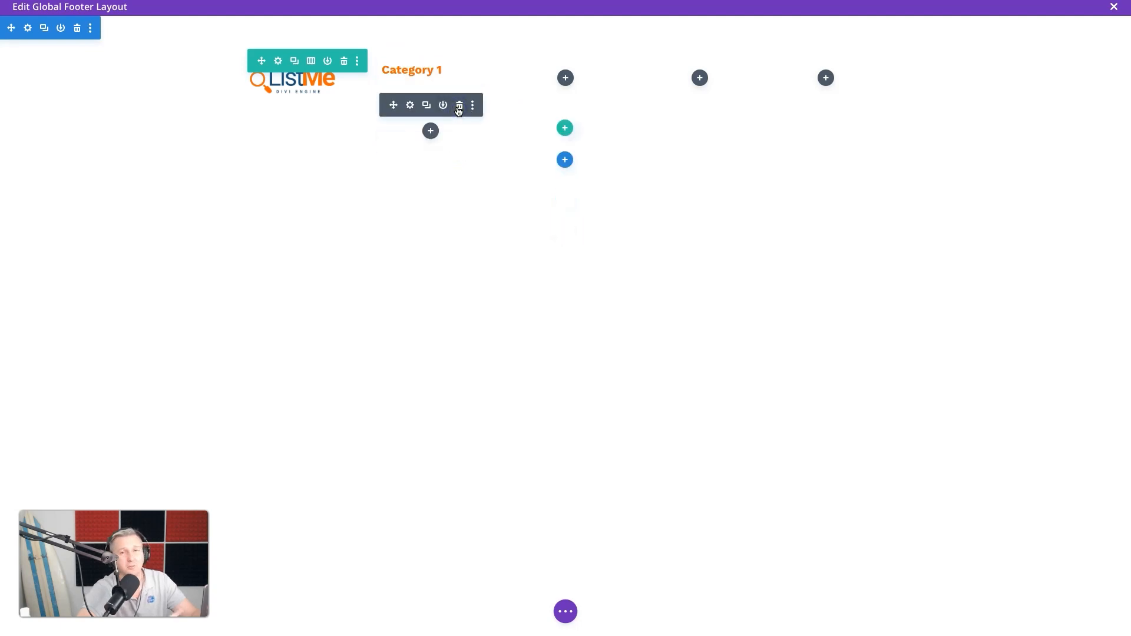
left_click(459, 108)
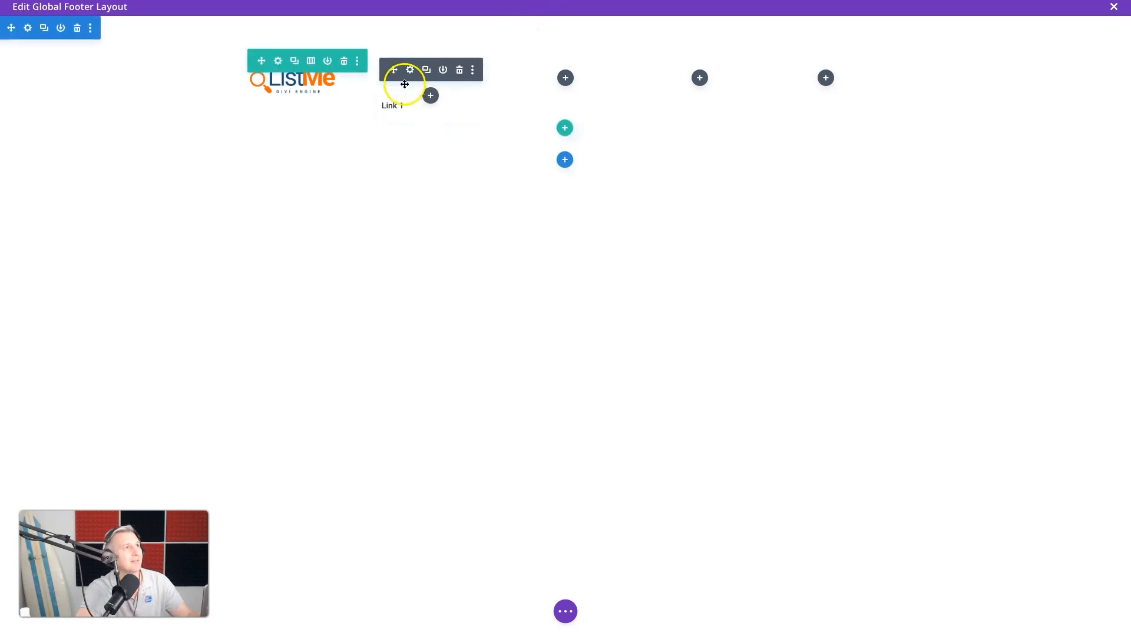
Step: Set the Heading 3 text color of the "Category 1" module to the saved dark blue swatch
left_click(411, 70)
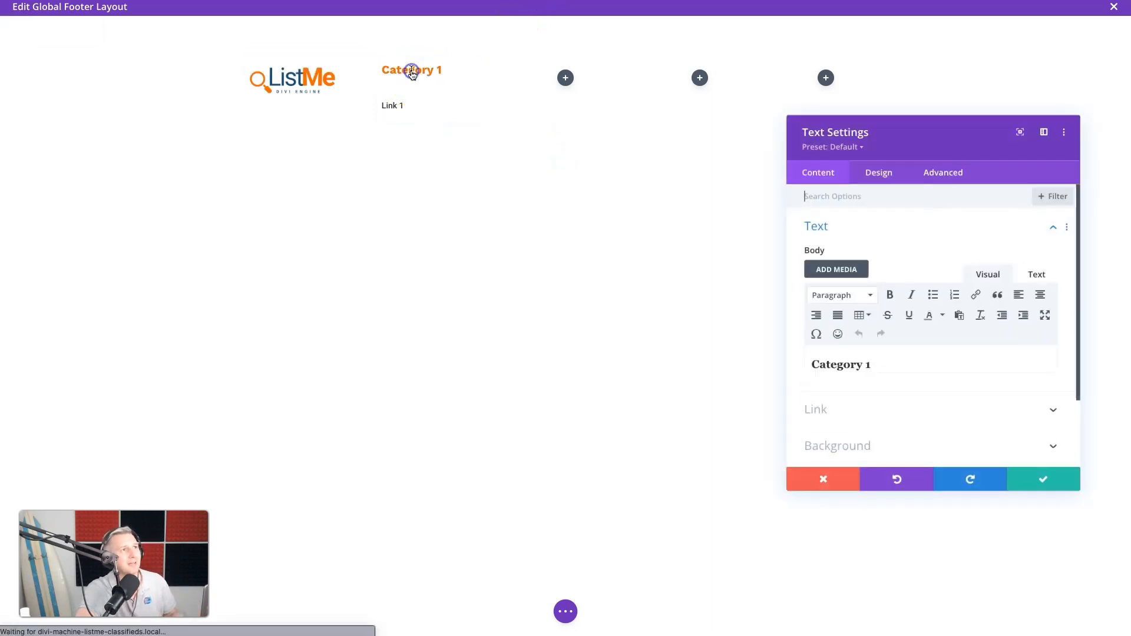
left_click(887, 176)
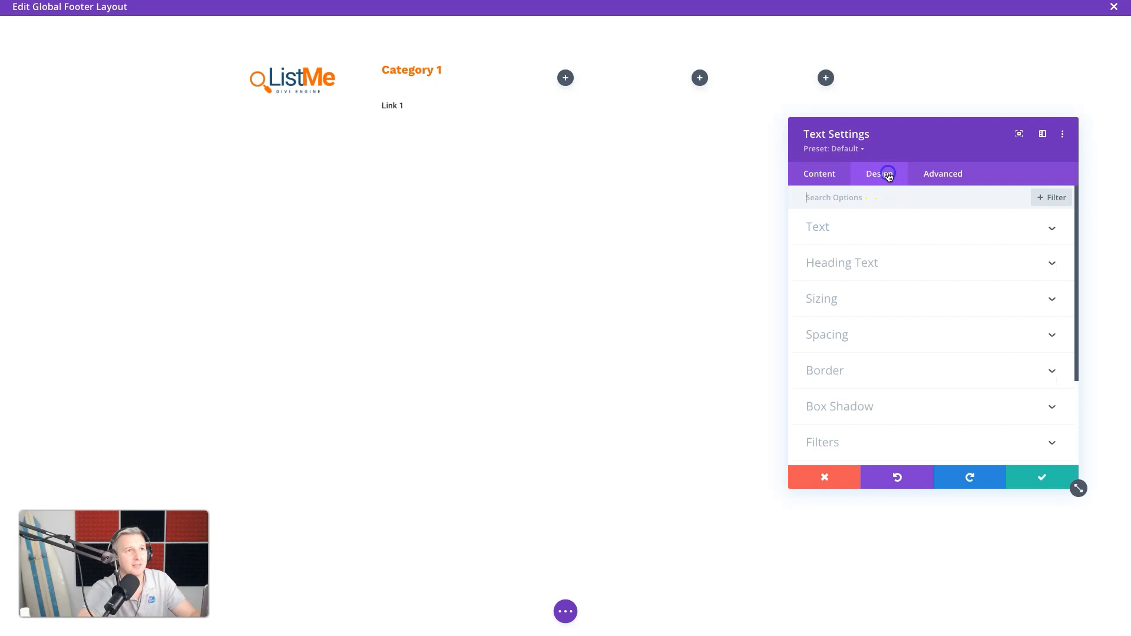
left_click(849, 259)
left_click(910, 234)
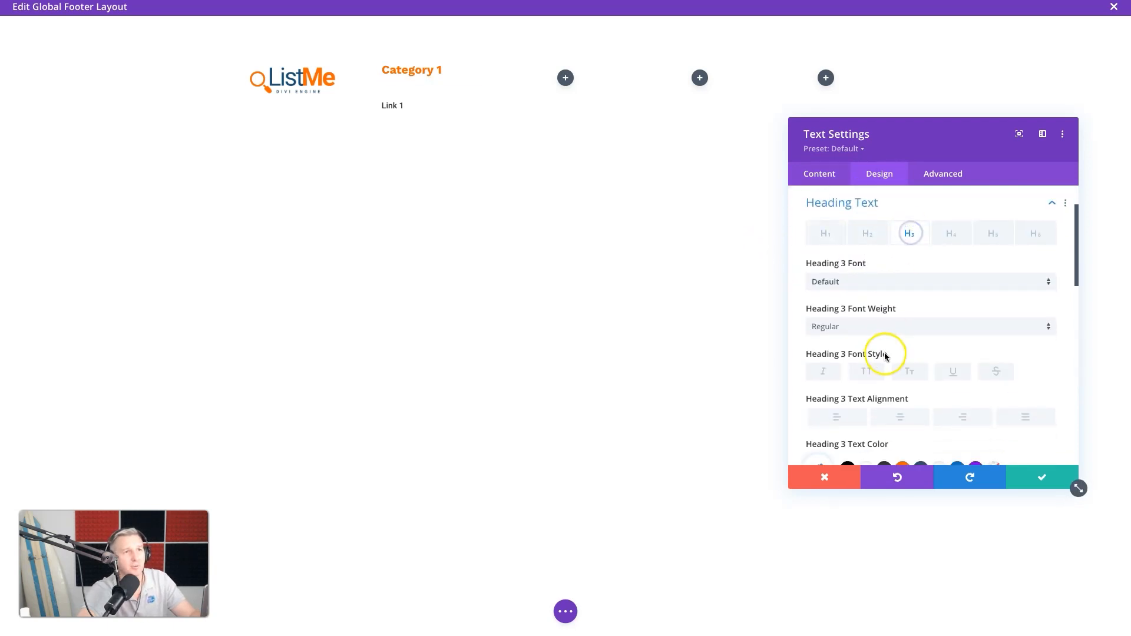
scroll(885, 355, "down", 2)
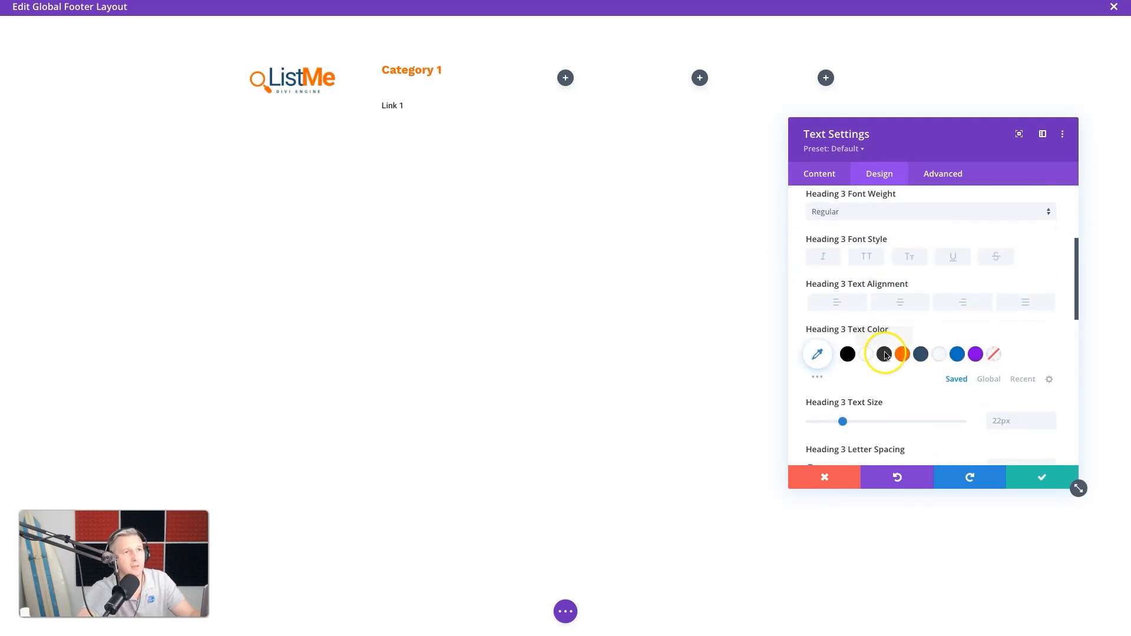
left_click(924, 354)
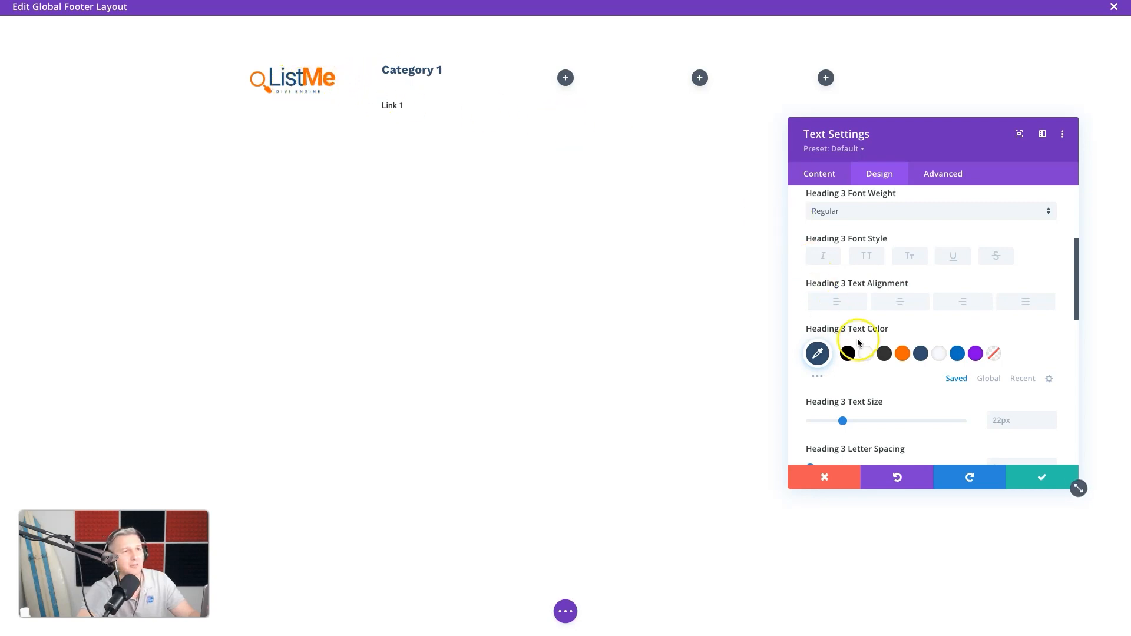
Step: Set the top padding of the "Category 1" module to 15px and save its settings
scroll(882, 371, "down", 3)
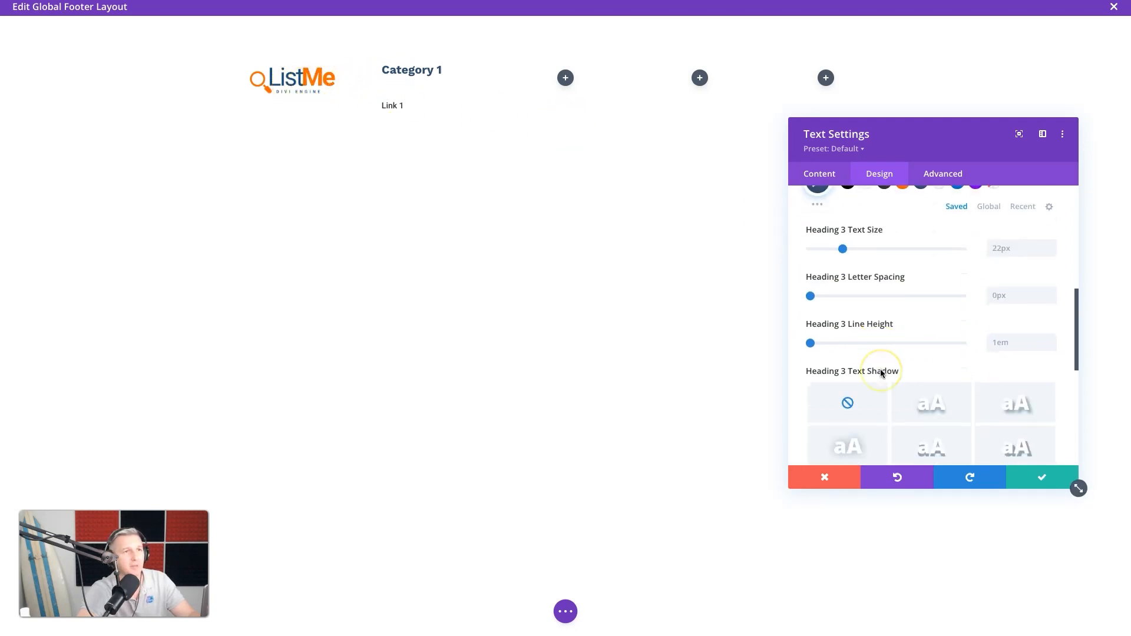
scroll(881, 374, "down", 3)
left_click(869, 393)
left_click(819, 302)
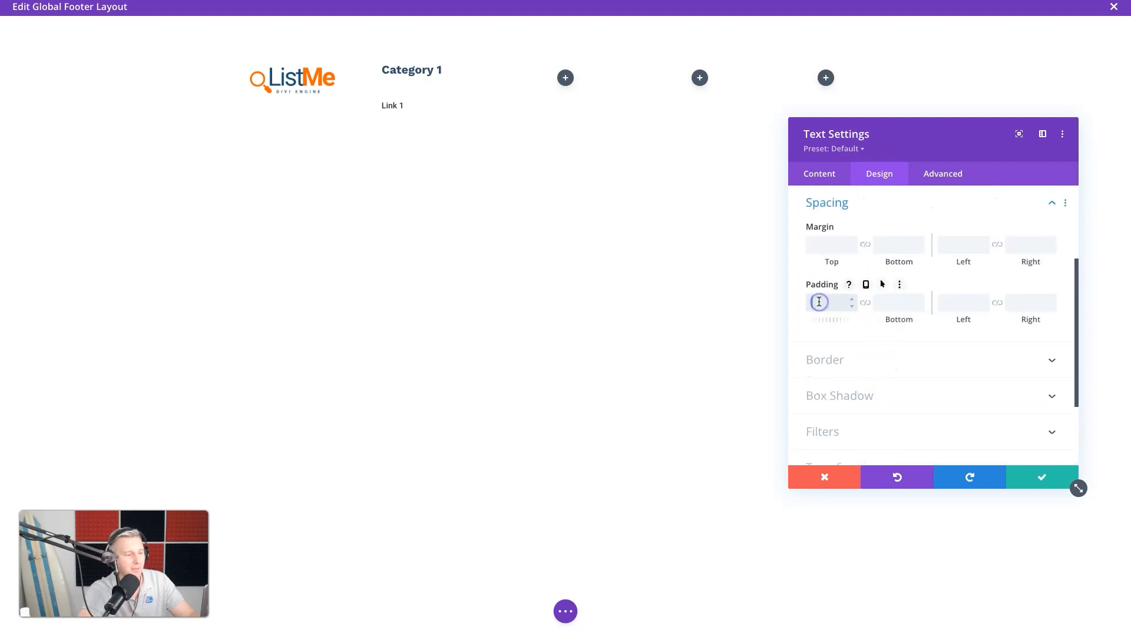
type("15")
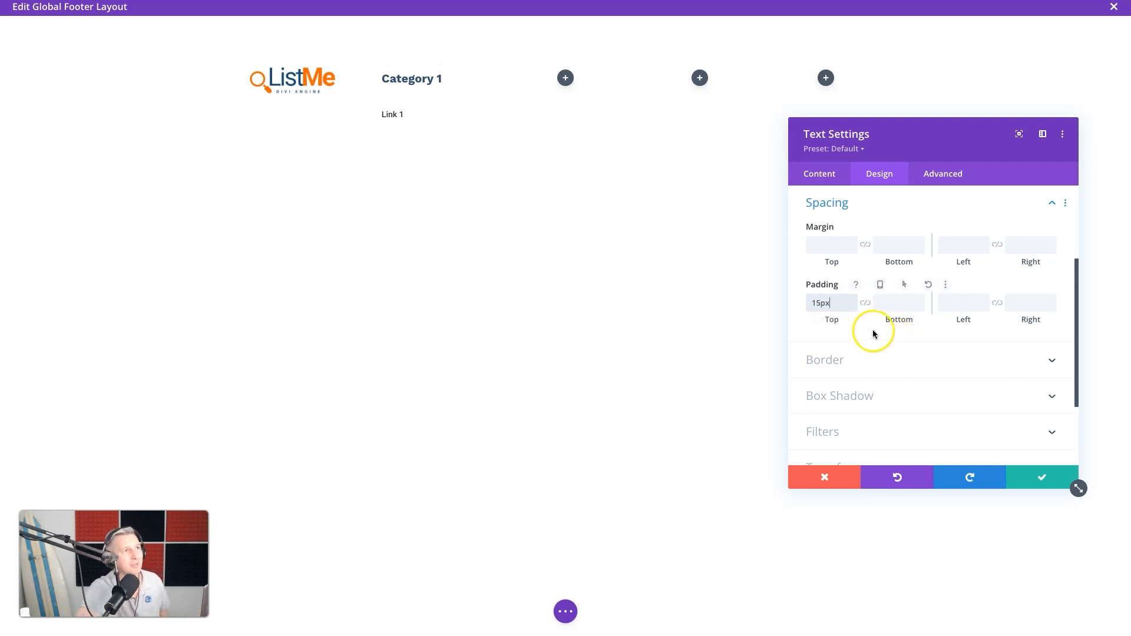
left_click(1021, 474)
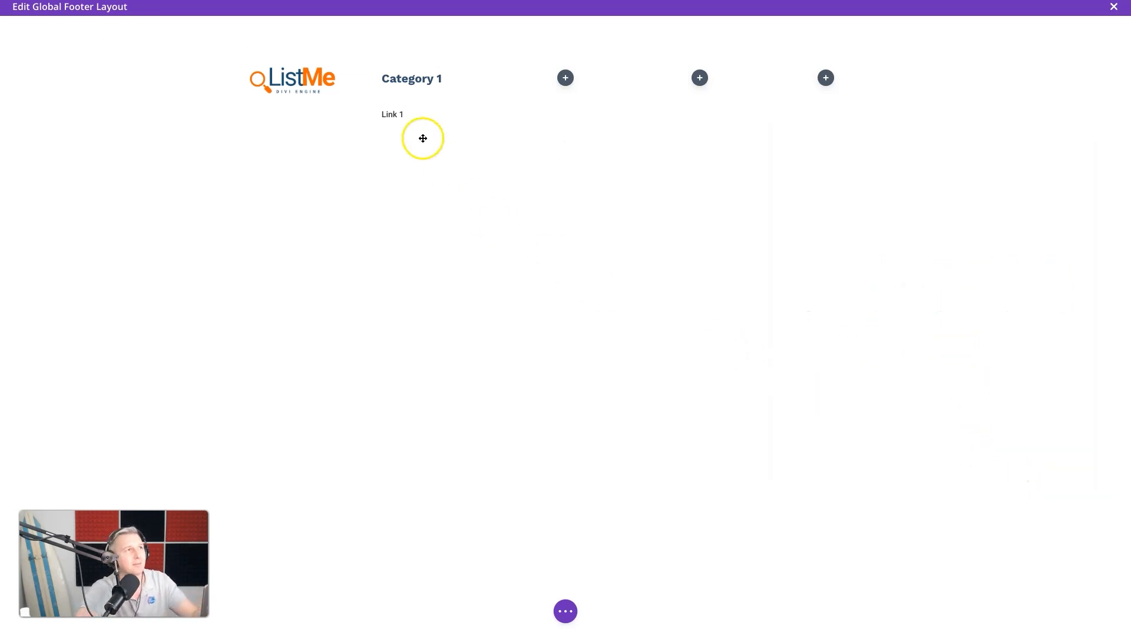
Step: Duplicate the "Category 1" module twice and move the copies into the footer's third and fourth columns
left_click(428, 70)
left_click(428, 70)
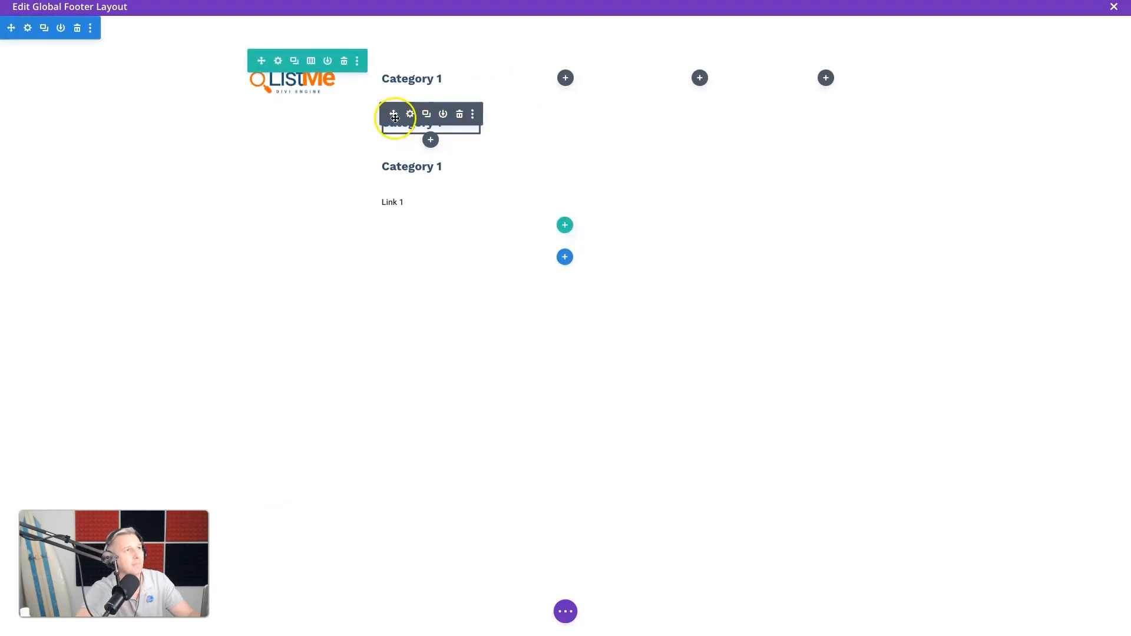
left_click(455, 114)
left_click_drag(535, 116, 565, 78)
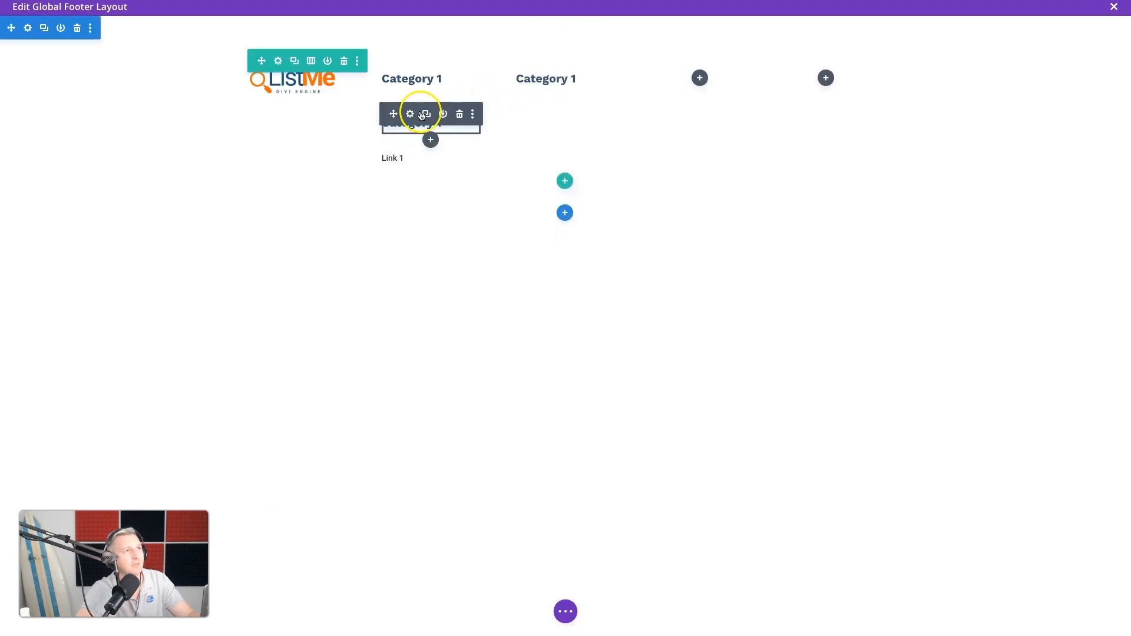
left_click_drag(393, 113, 695, 89)
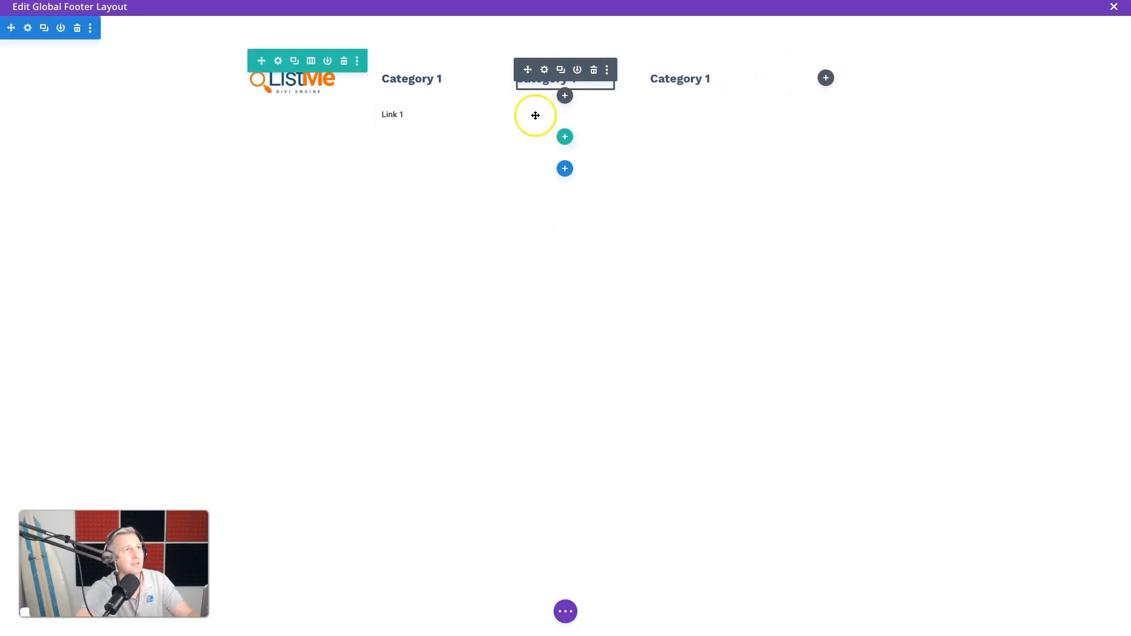
Step: Change the copied headings to "Category 2" in the third column and "Category 3" in the fourth, saving each module
left_click(551, 85)
left_click(875, 365)
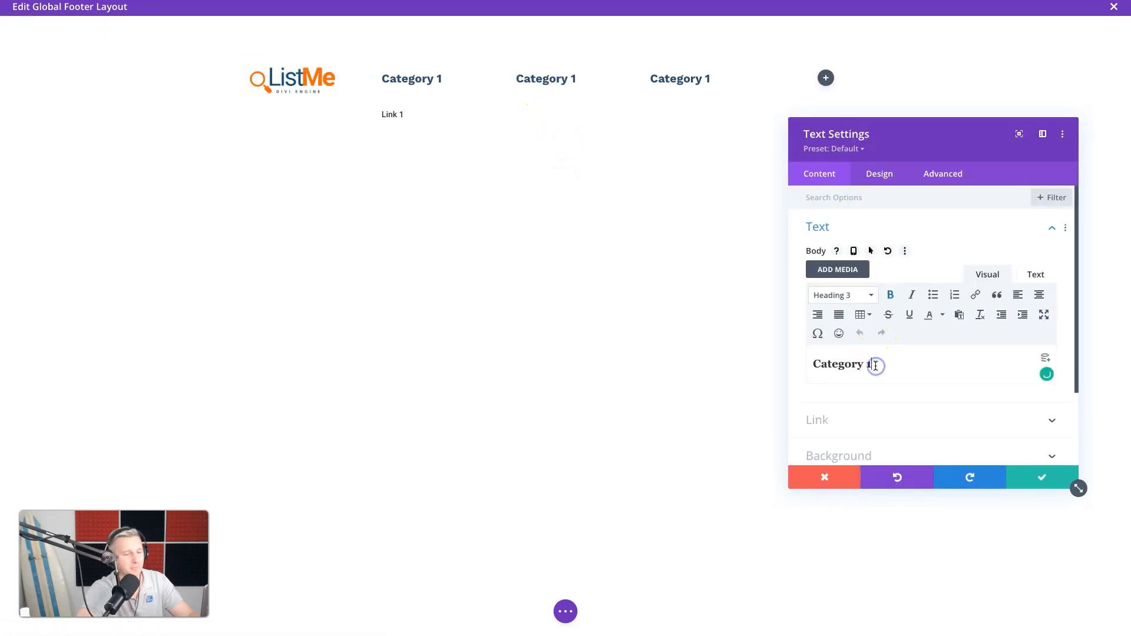
left_click(1048, 480)
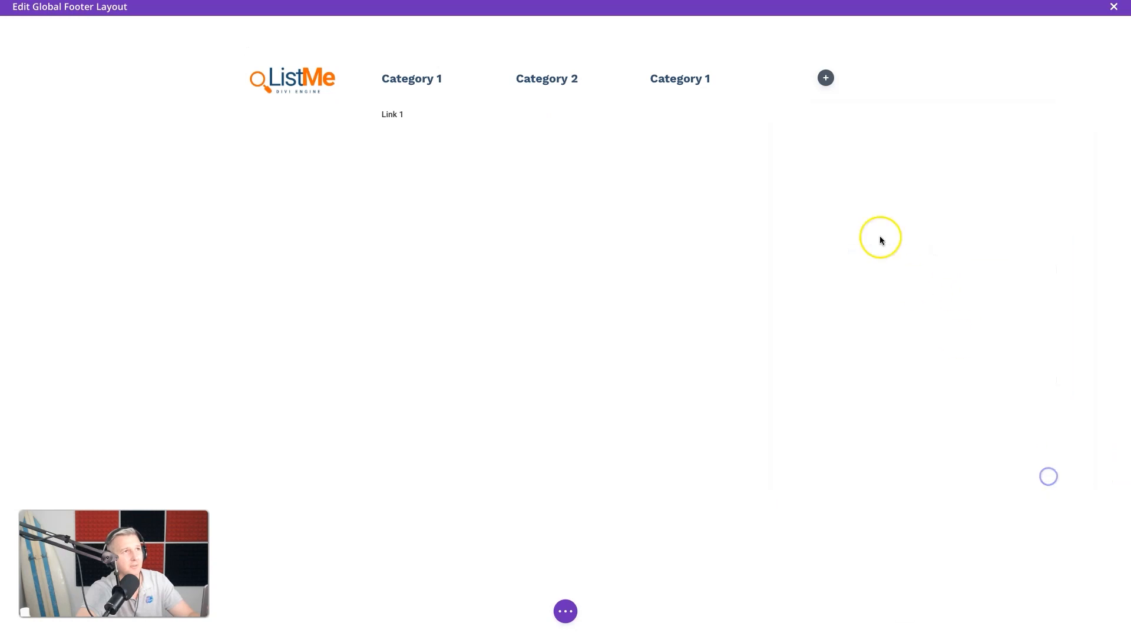
left_click(672, 68)
left_click(891, 368)
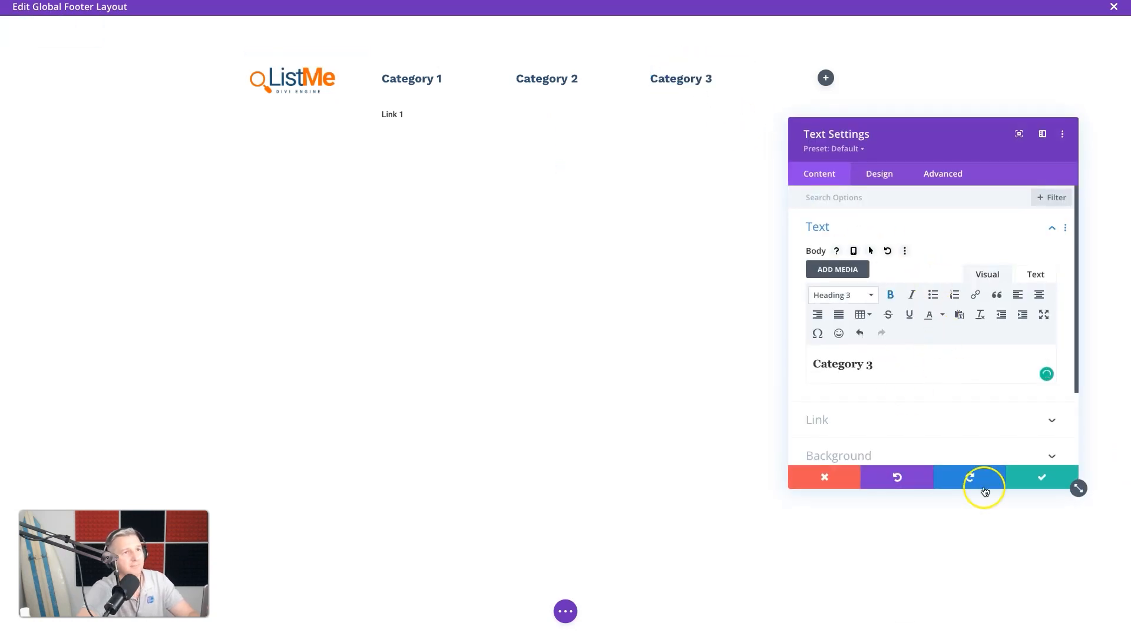
left_click(1024, 475)
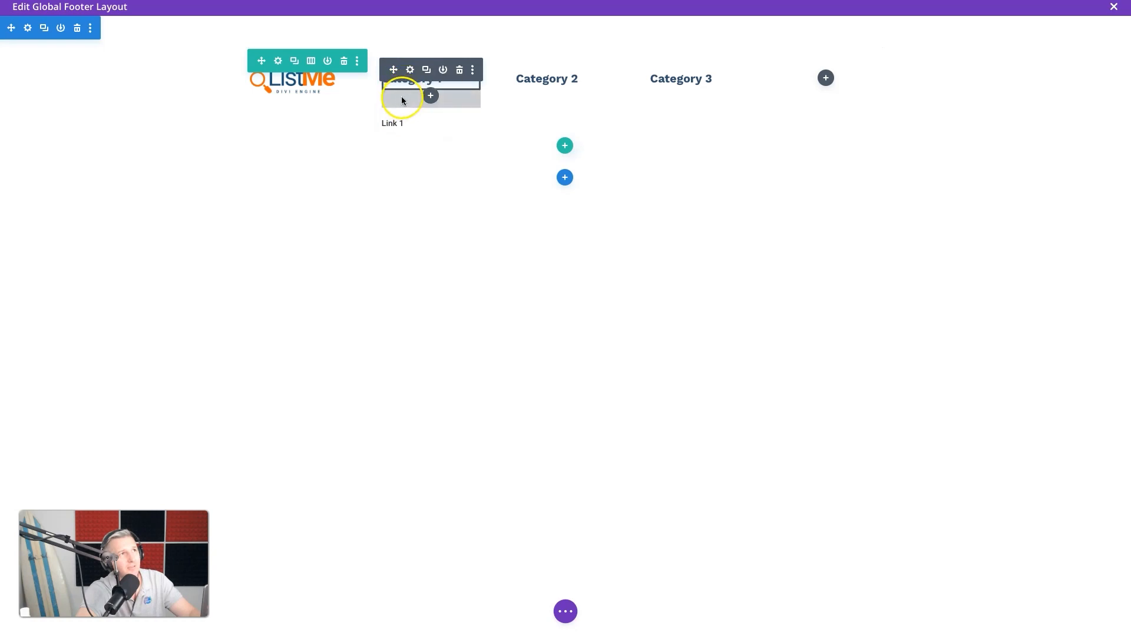
Step: Set the bottom margin of the "Category 1" module to 0px and save its settings
left_click(410, 70)
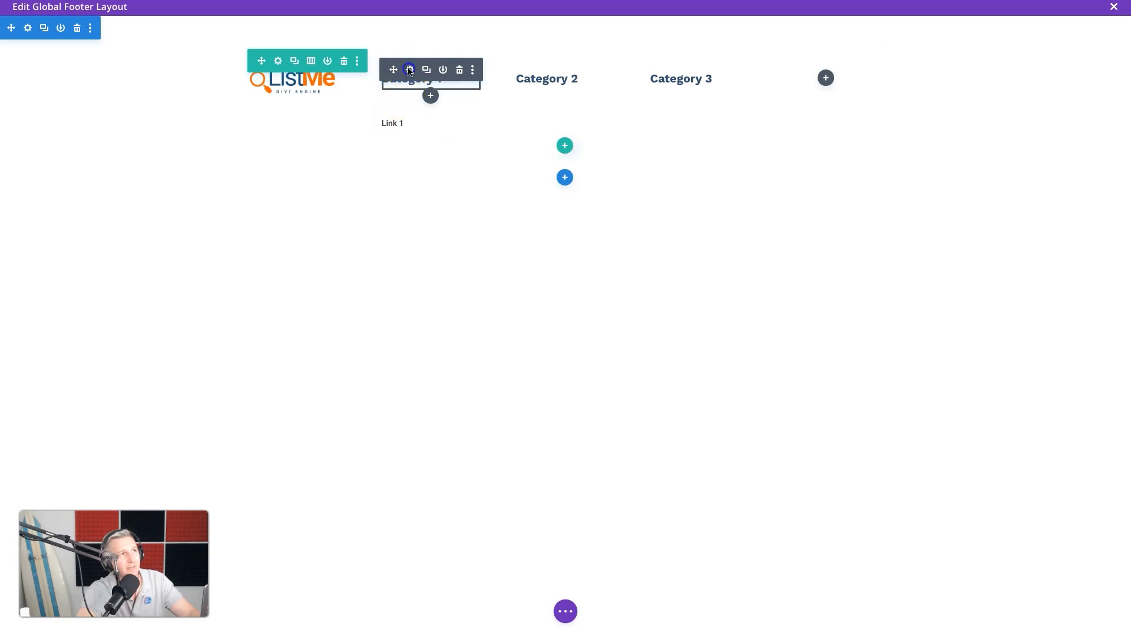
left_click(880, 176)
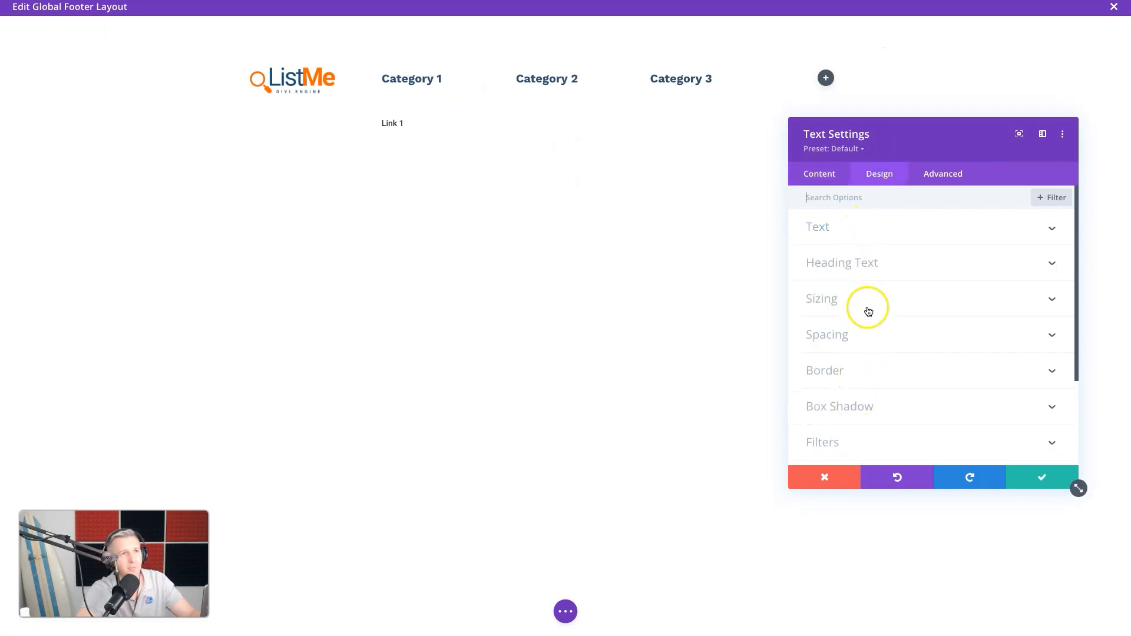
left_click(860, 332)
left_click(886, 247)
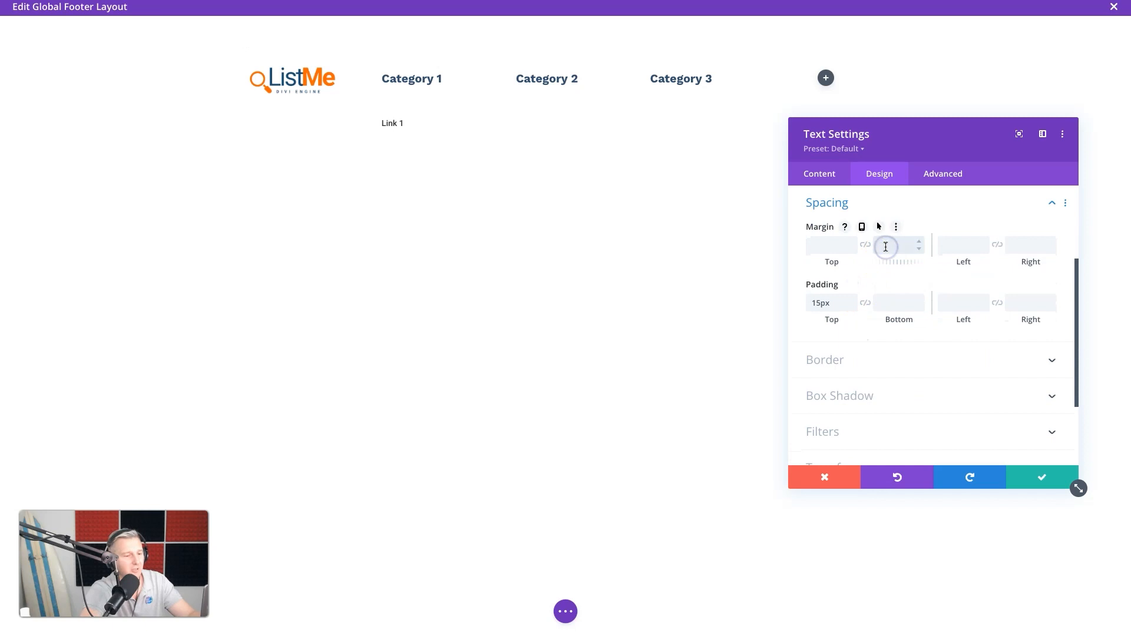
left_click(1049, 479)
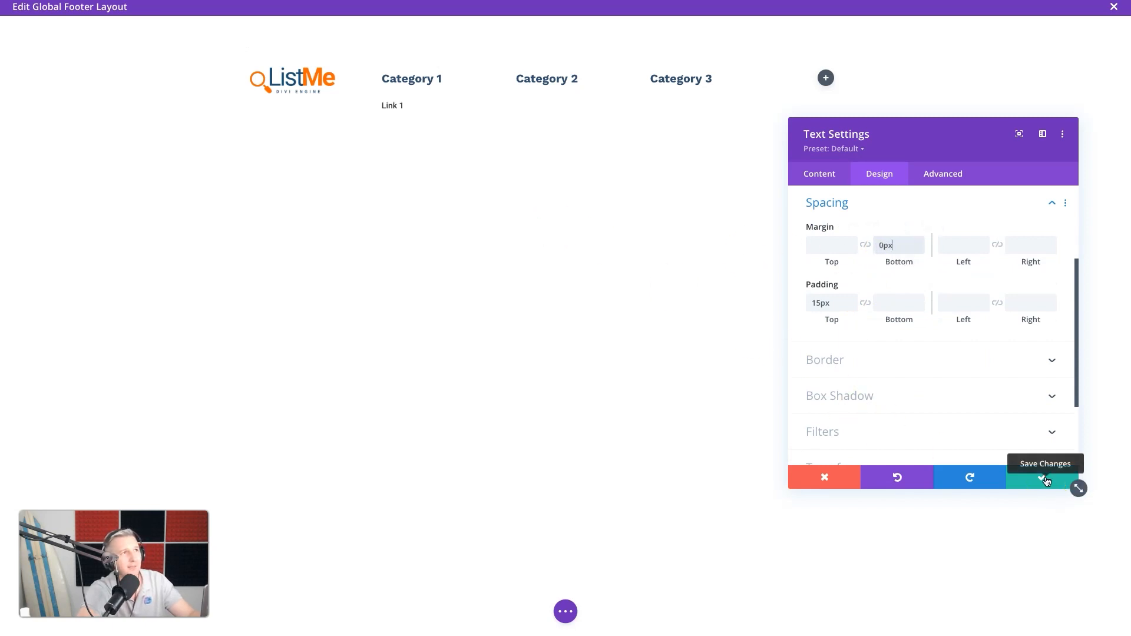
left_click(1045, 481)
Step: Set the bottom margin of the "Category 2" module to 0 and save its settings
left_click(543, 70)
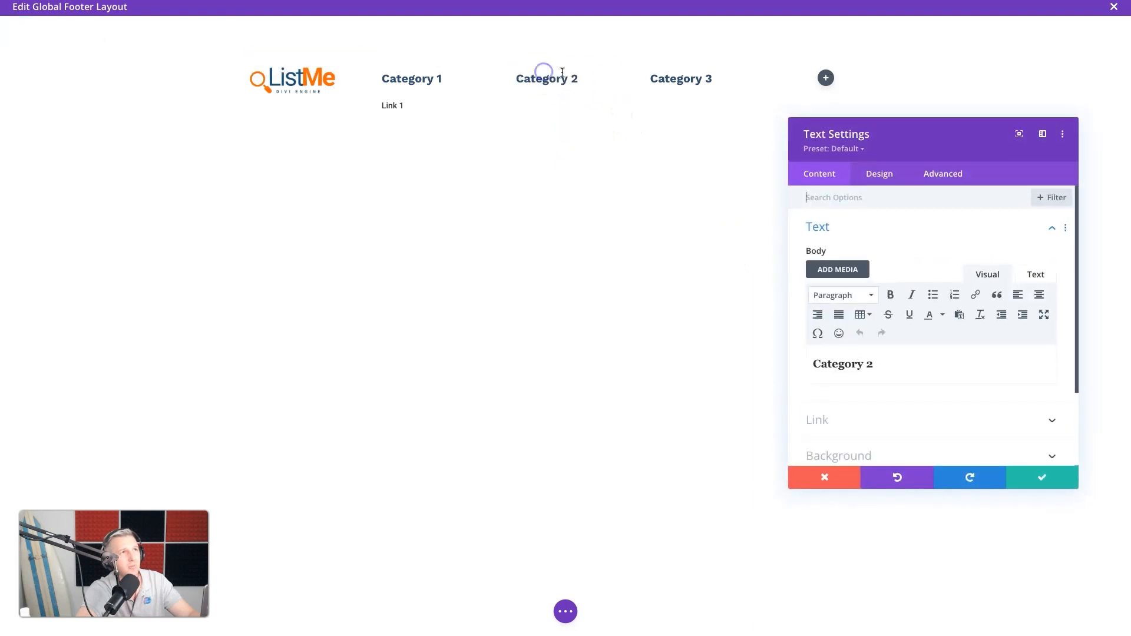
left_click(879, 177)
left_click(841, 330)
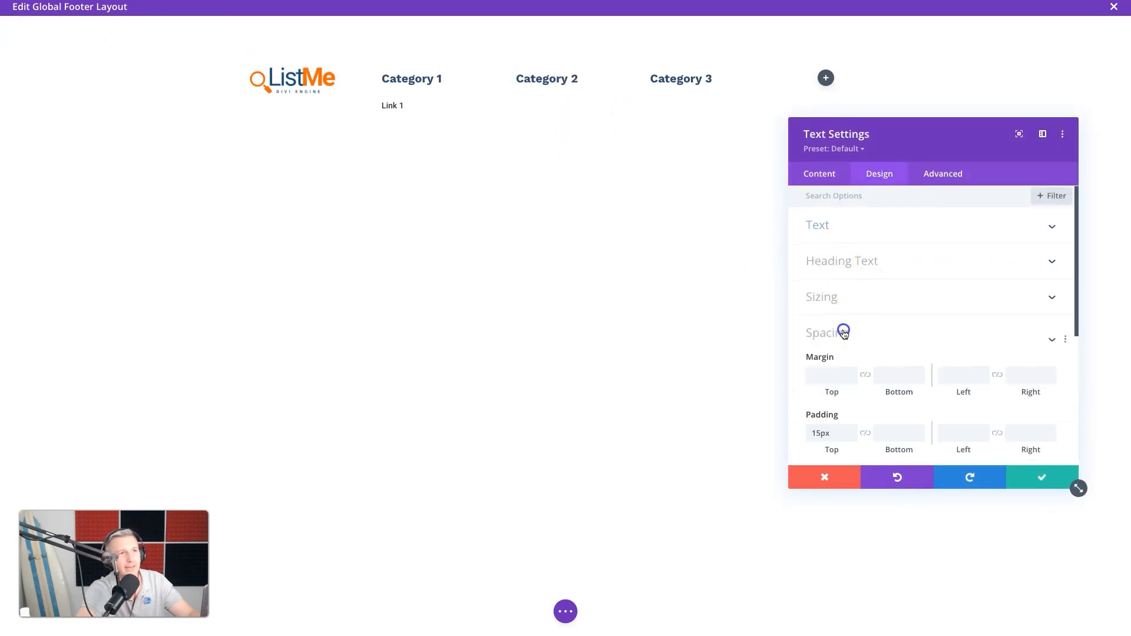
left_click(894, 246)
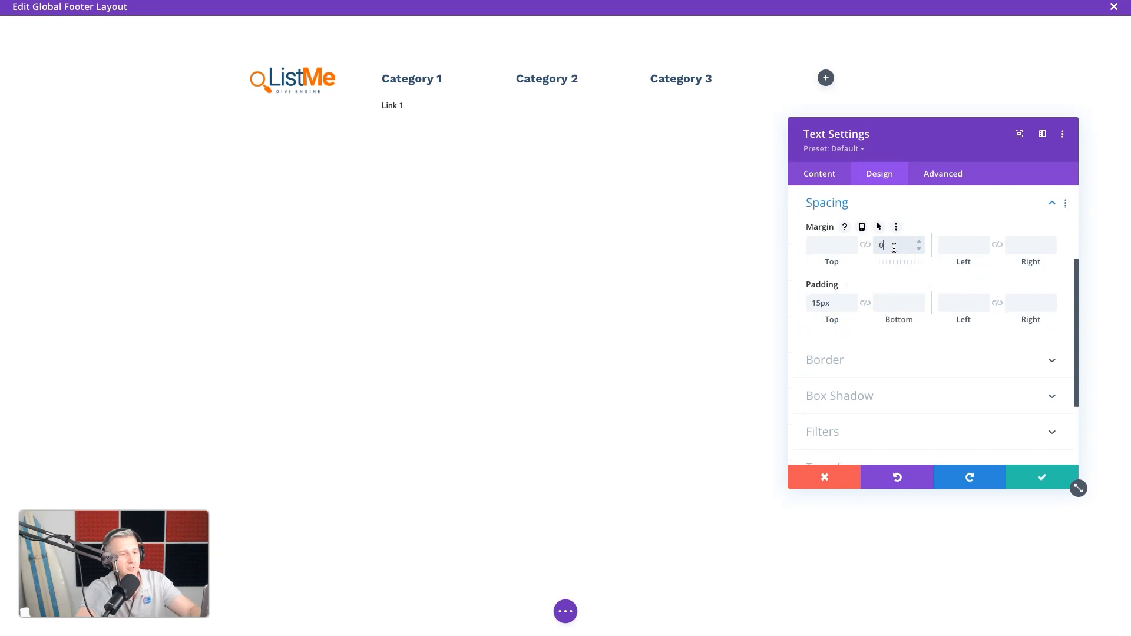
type("0")
left_click(1037, 475)
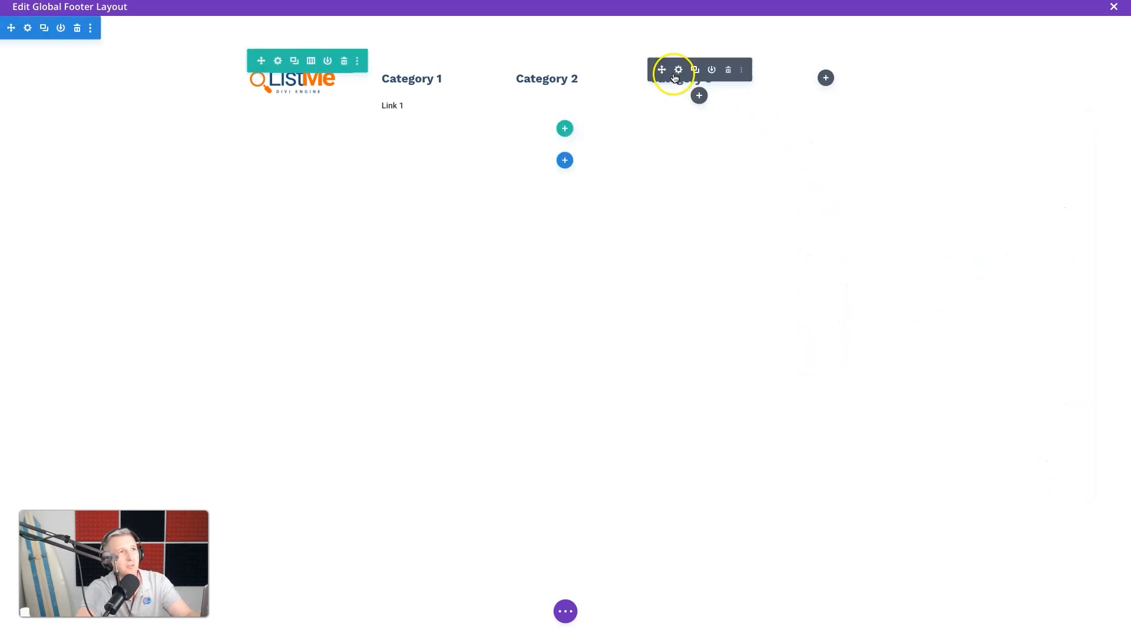
Step: Set the bottom margin of the "Category 3" module to 0 and save its settings
left_click(679, 71)
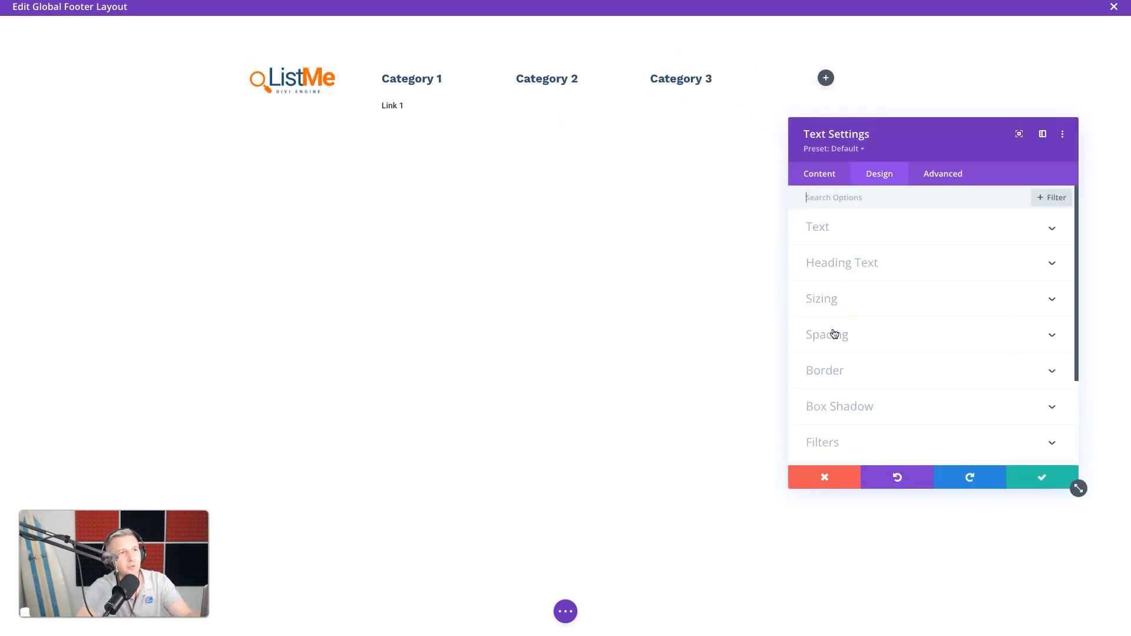
left_click(834, 332)
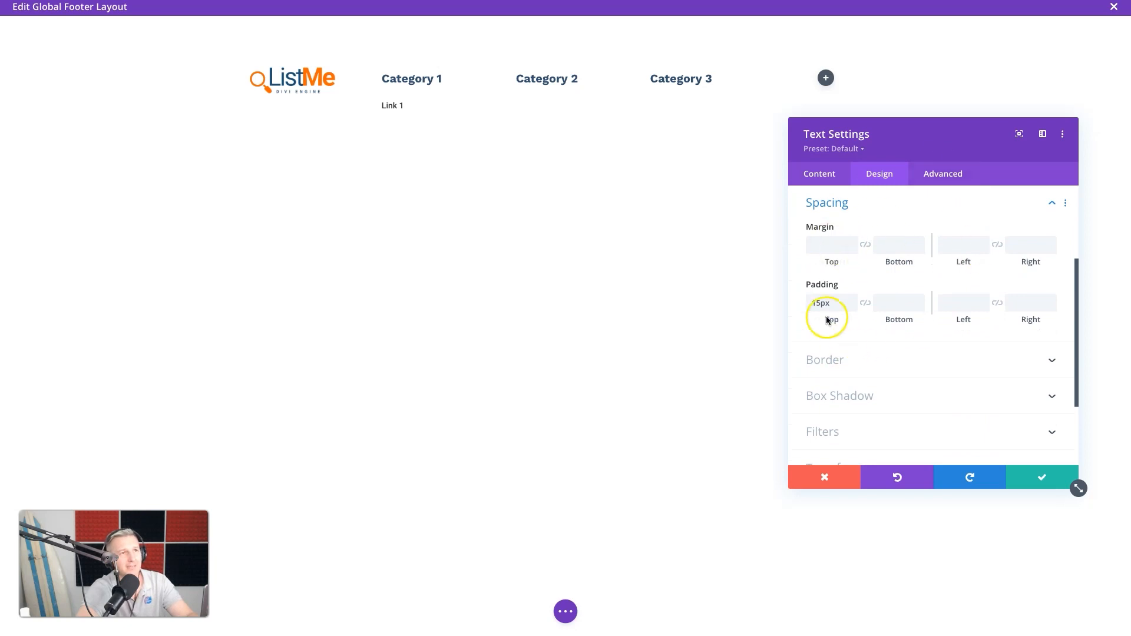
right_click(814, 203)
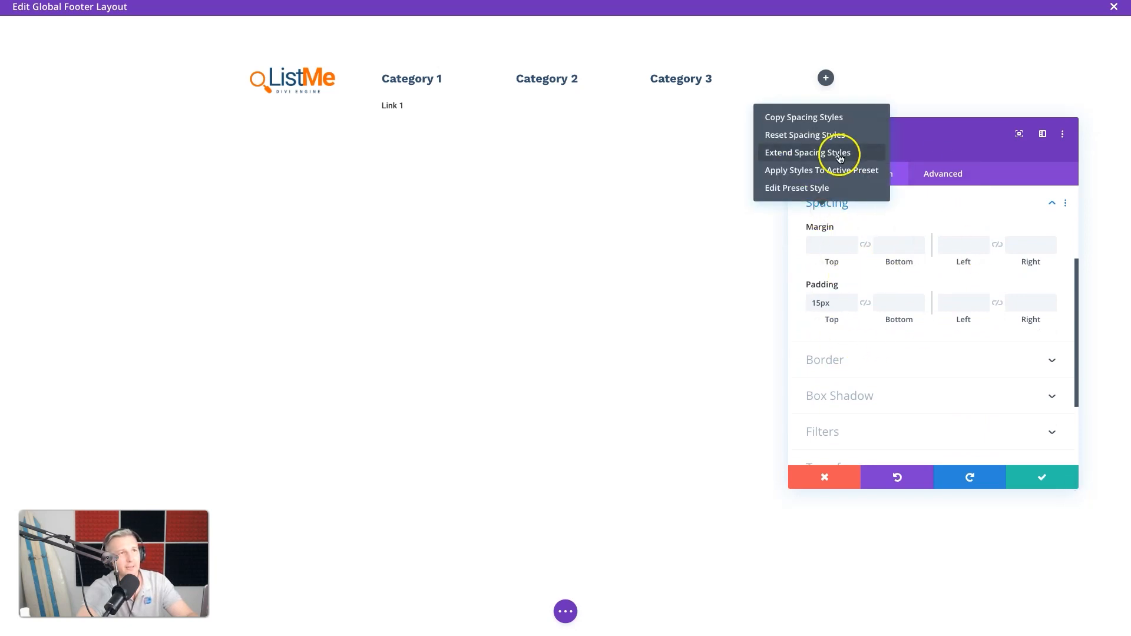
left_click(894, 253)
type("0")
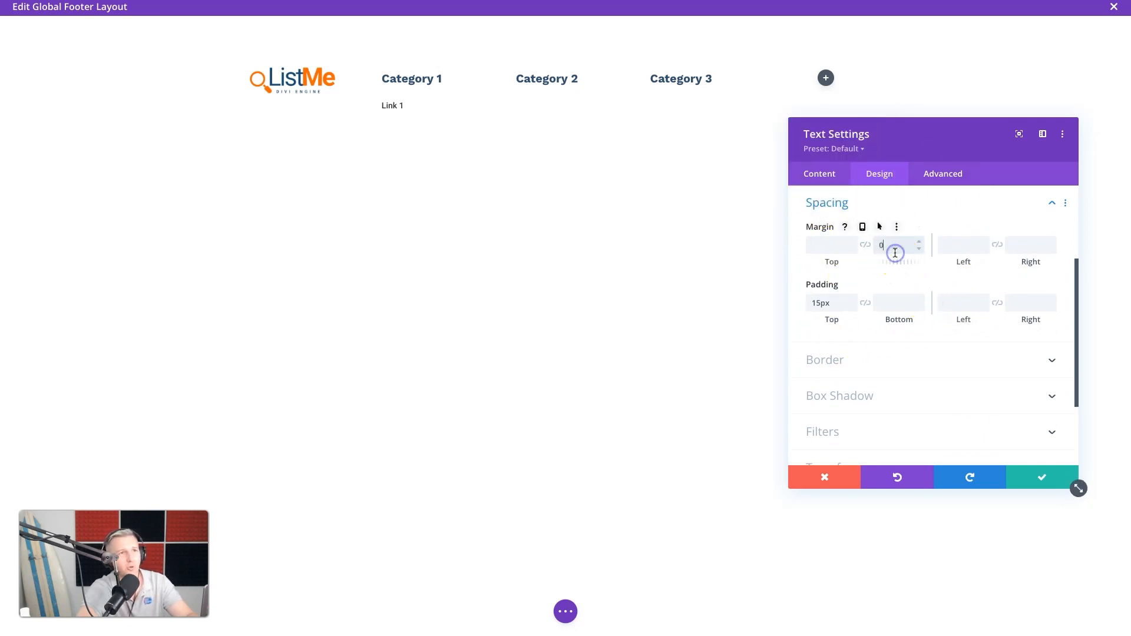
left_click(1048, 483)
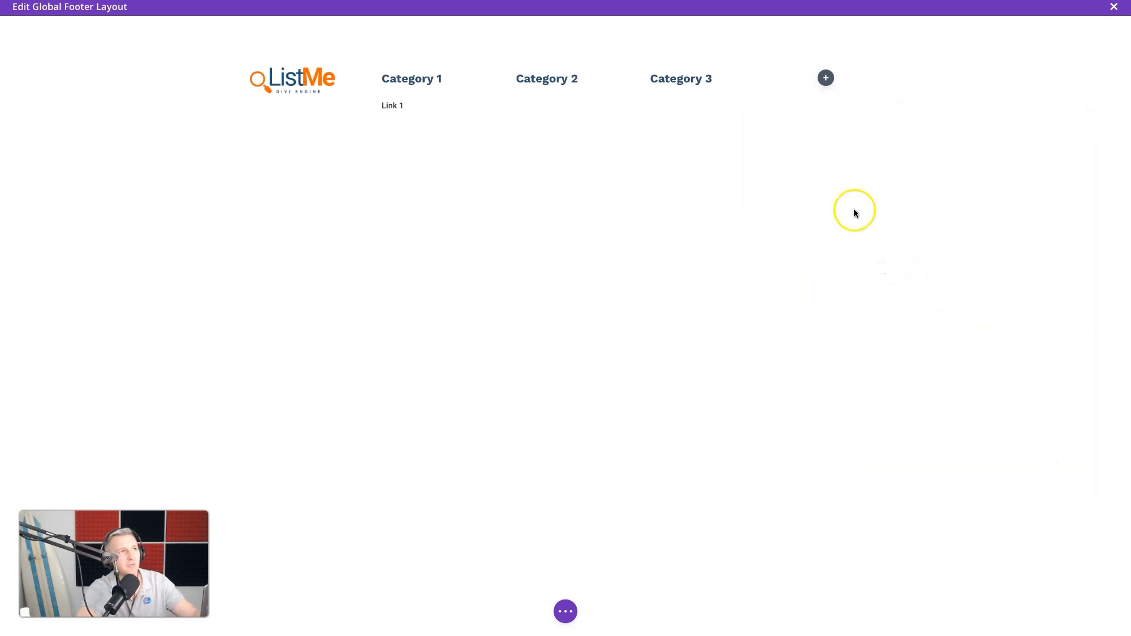
Step: Check the demo home page's text styling and set the "Link 1" module's text color to dark grey #333333
left_click(410, 96)
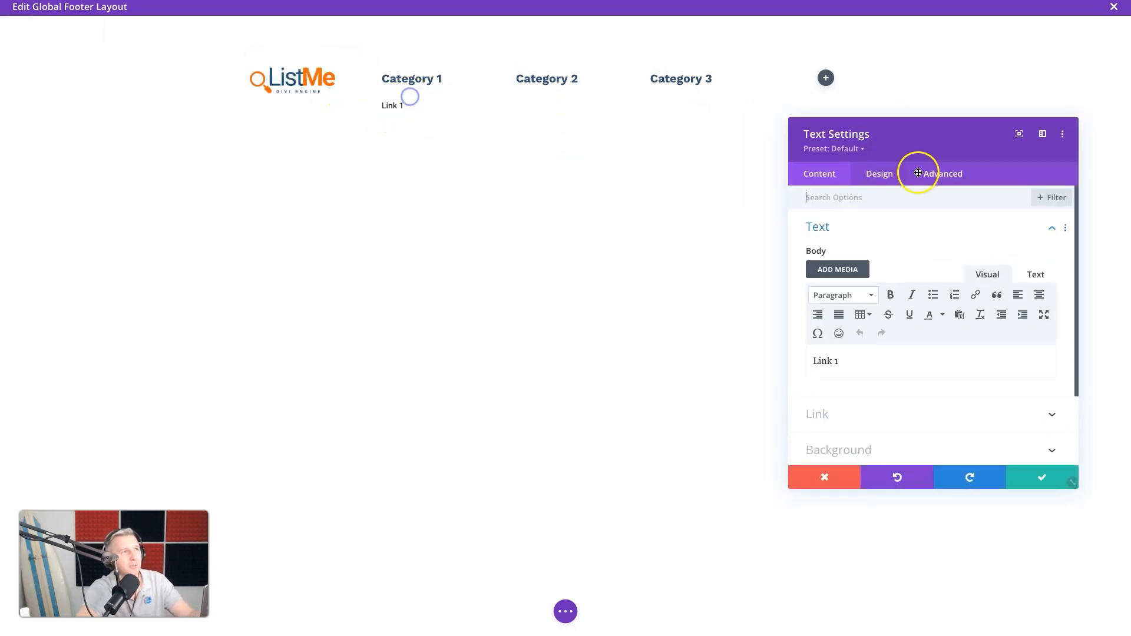
left_click(880, 177)
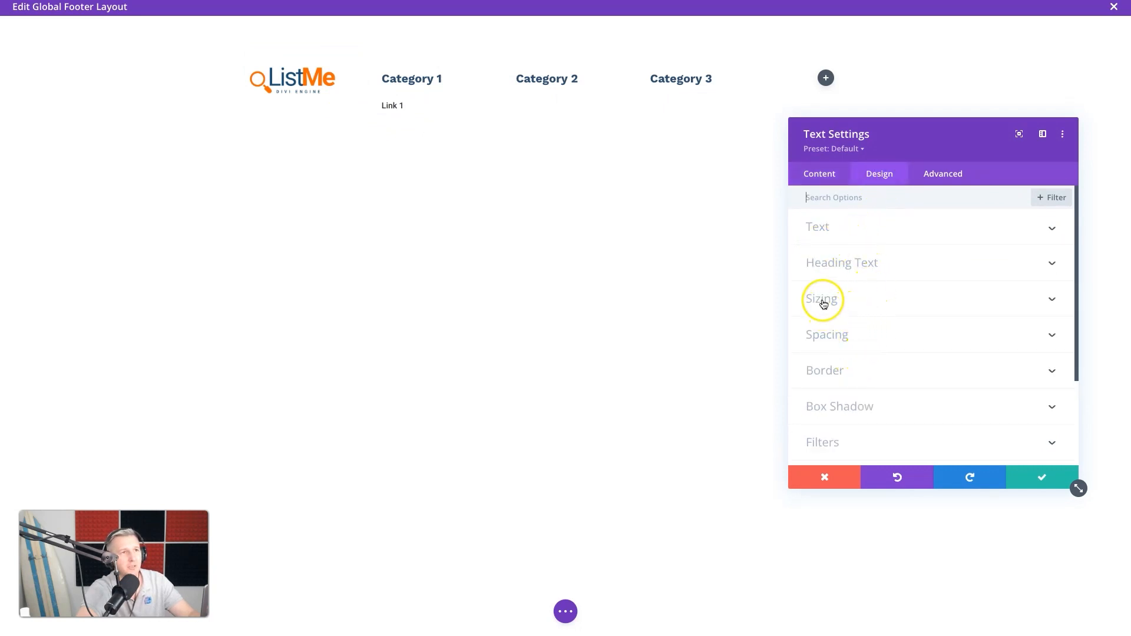
left_click(829, 240)
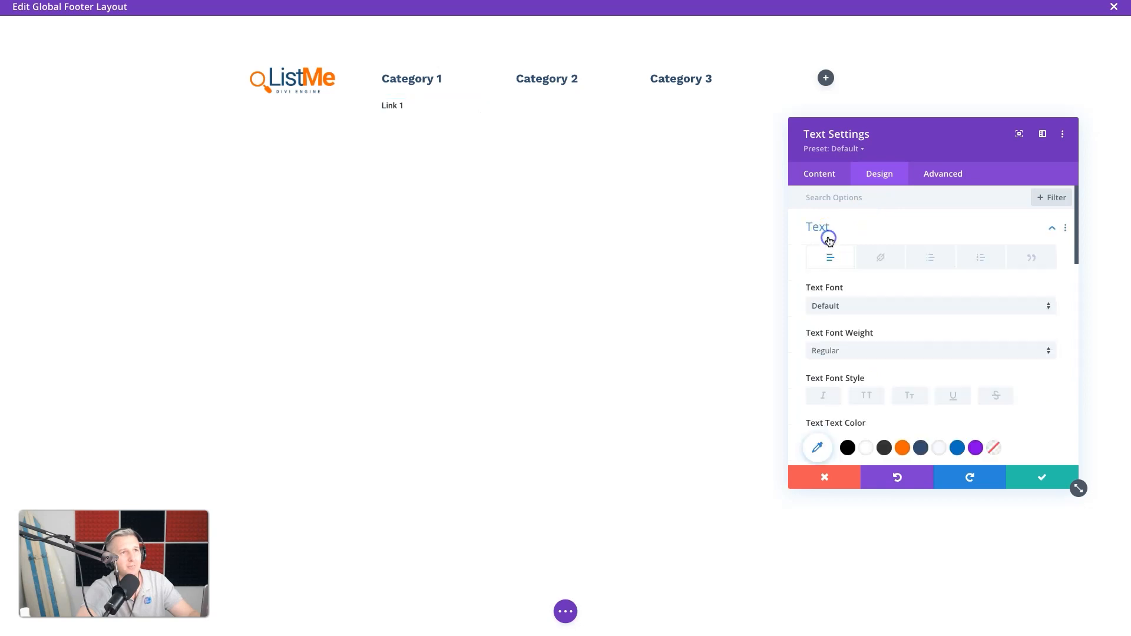
scroll(889, 363, "down", 1)
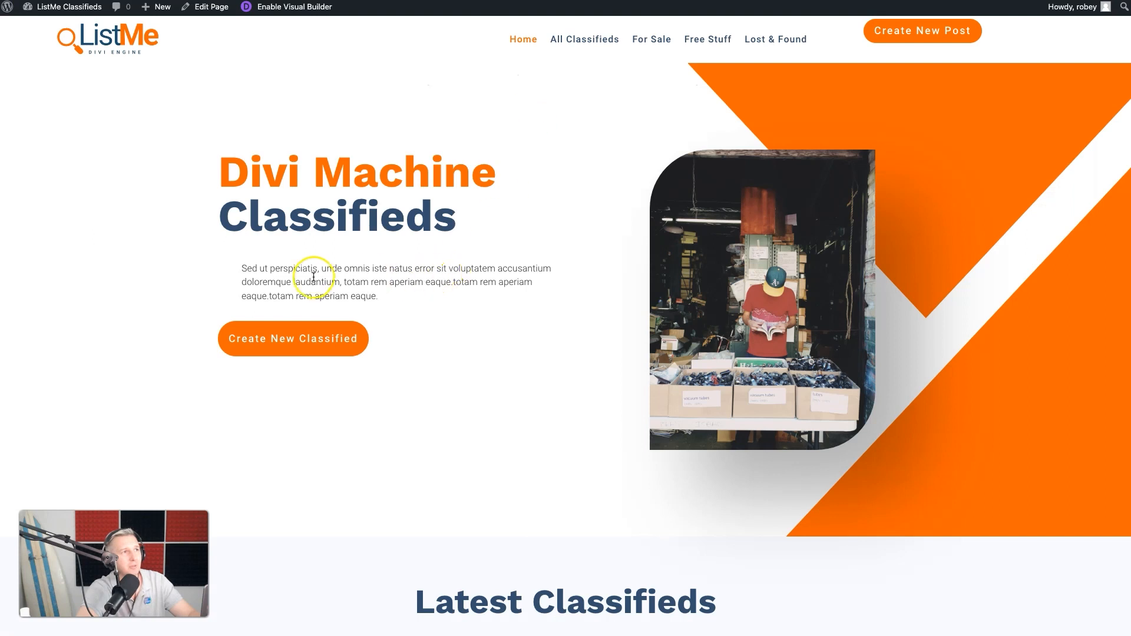
scroll(373, 295, "down", 15)
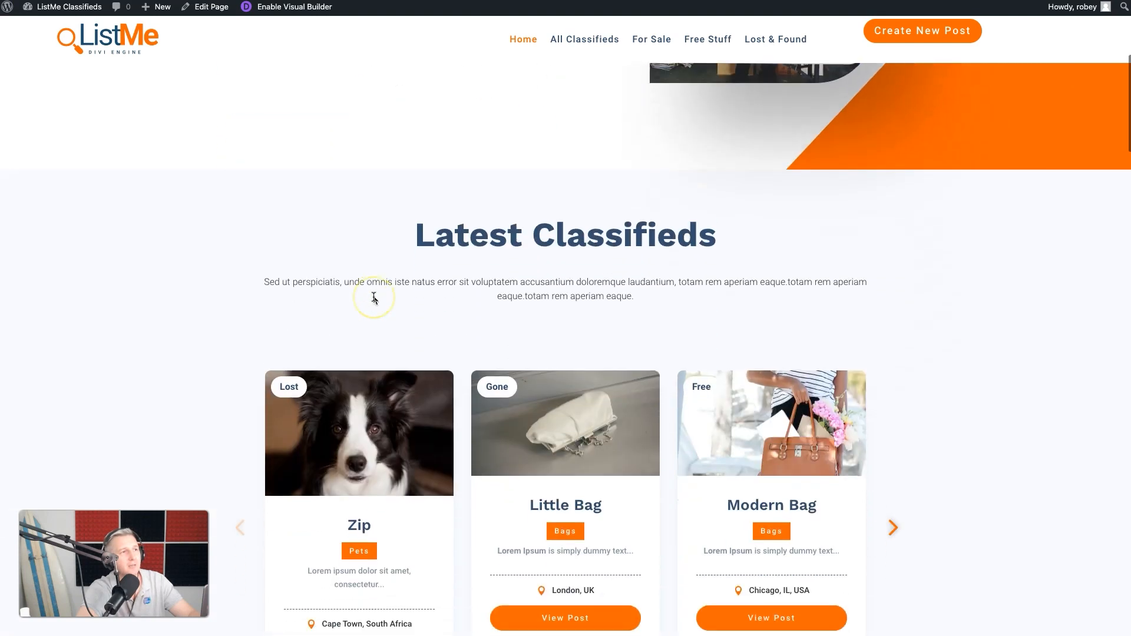
scroll(373, 295, "up", 15)
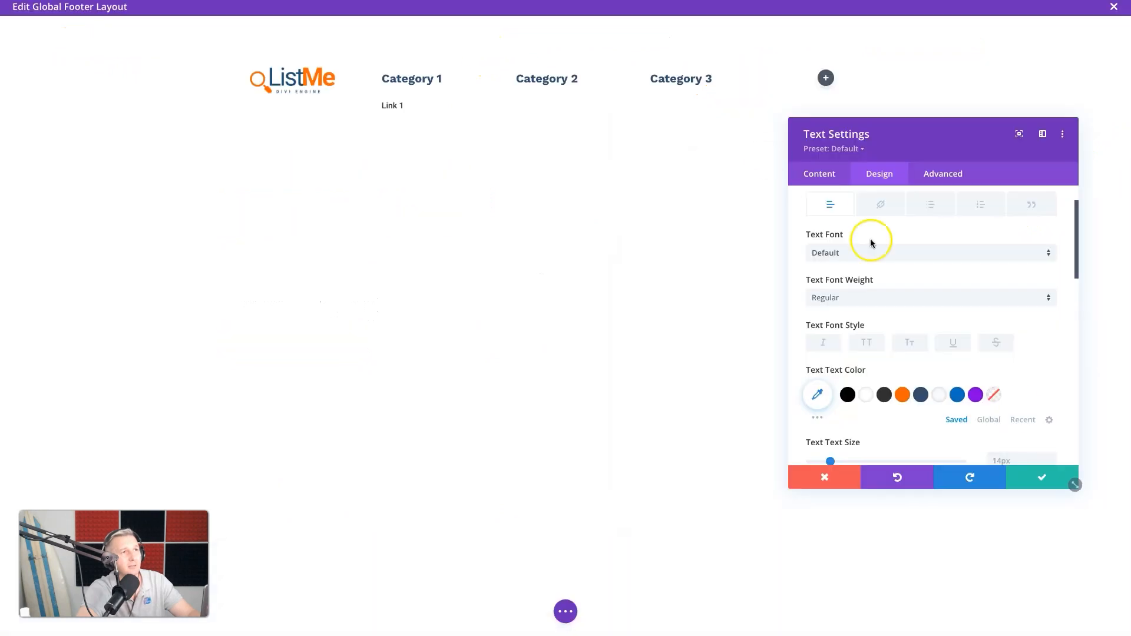
scroll(948, 349, "down", 1)
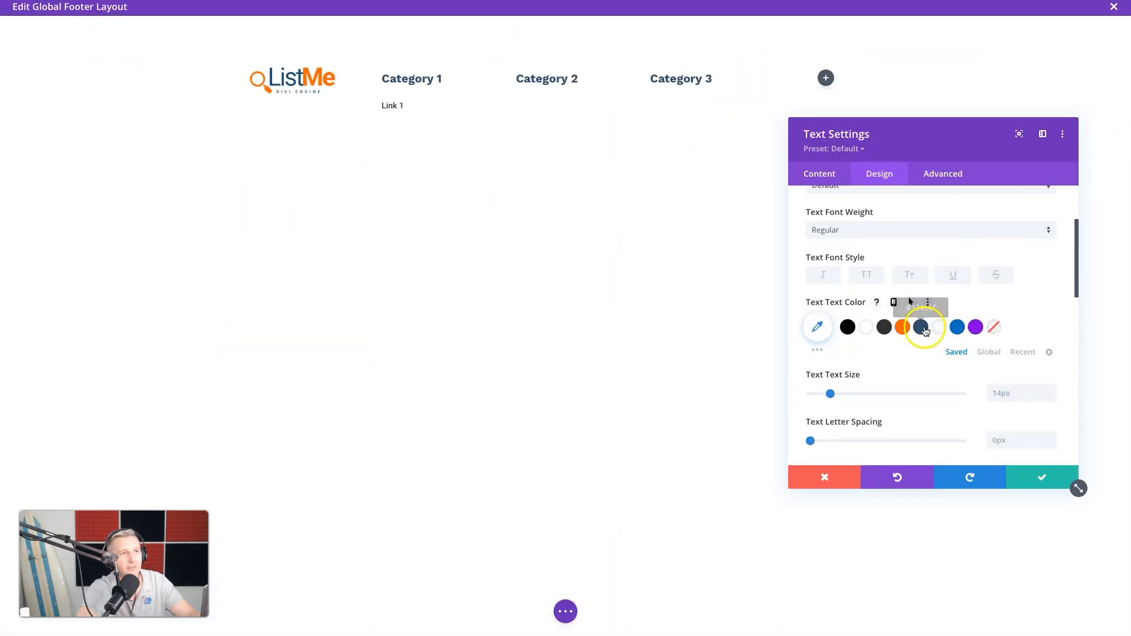
left_click(884, 328)
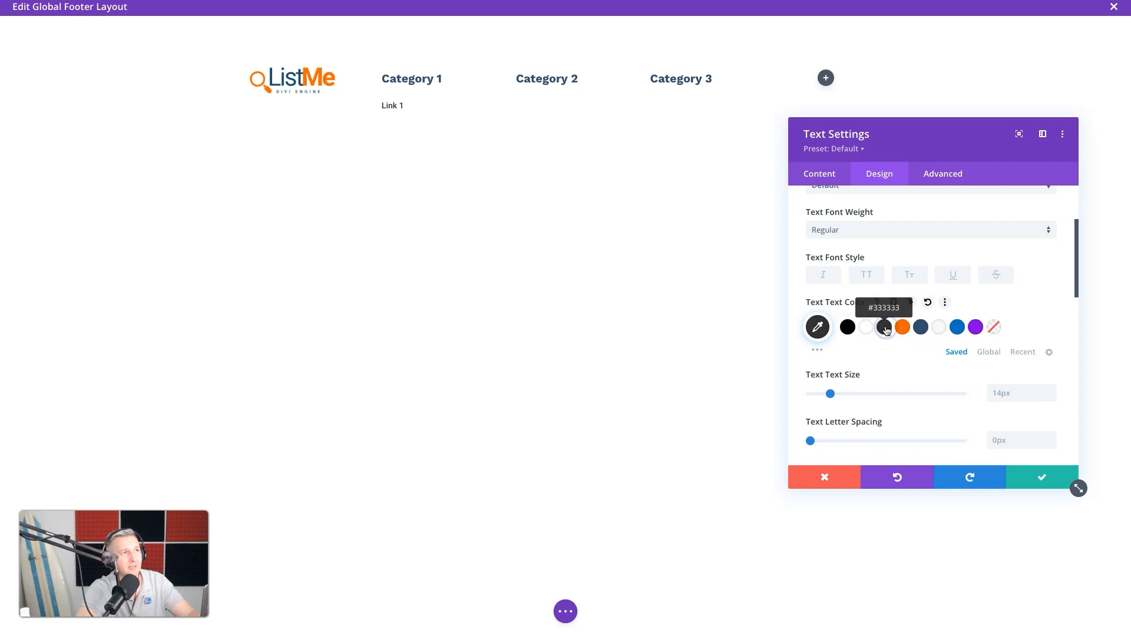
Step: Set the "Link 1" text to Light font weight and a size of 16px
scroll(1031, 369, "down", 1)
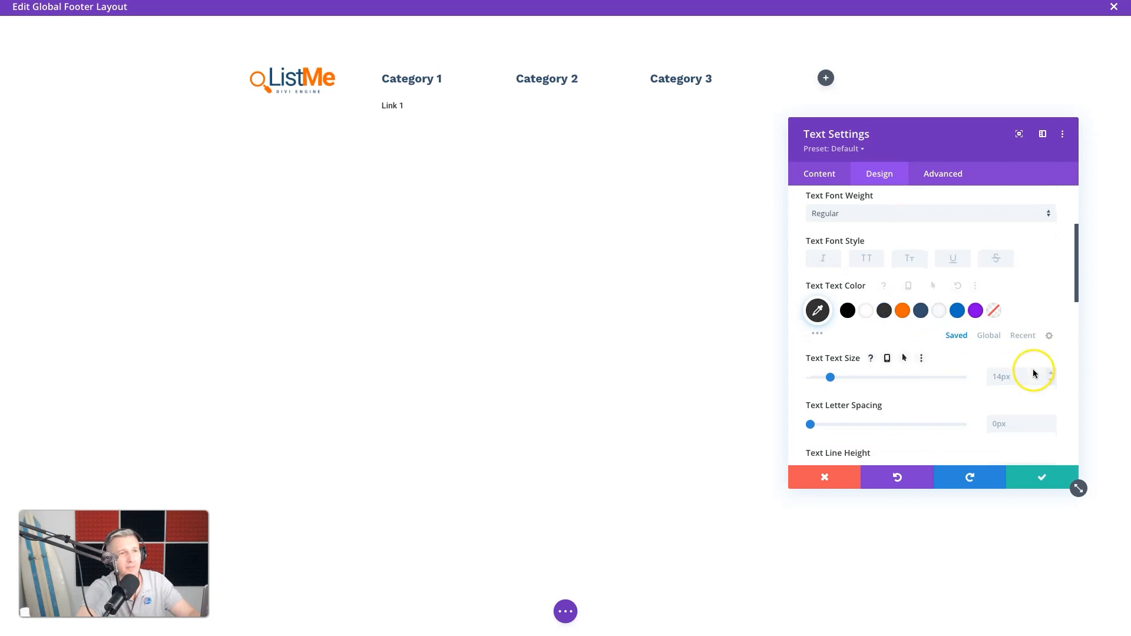
left_click(906, 222)
left_click(889, 222)
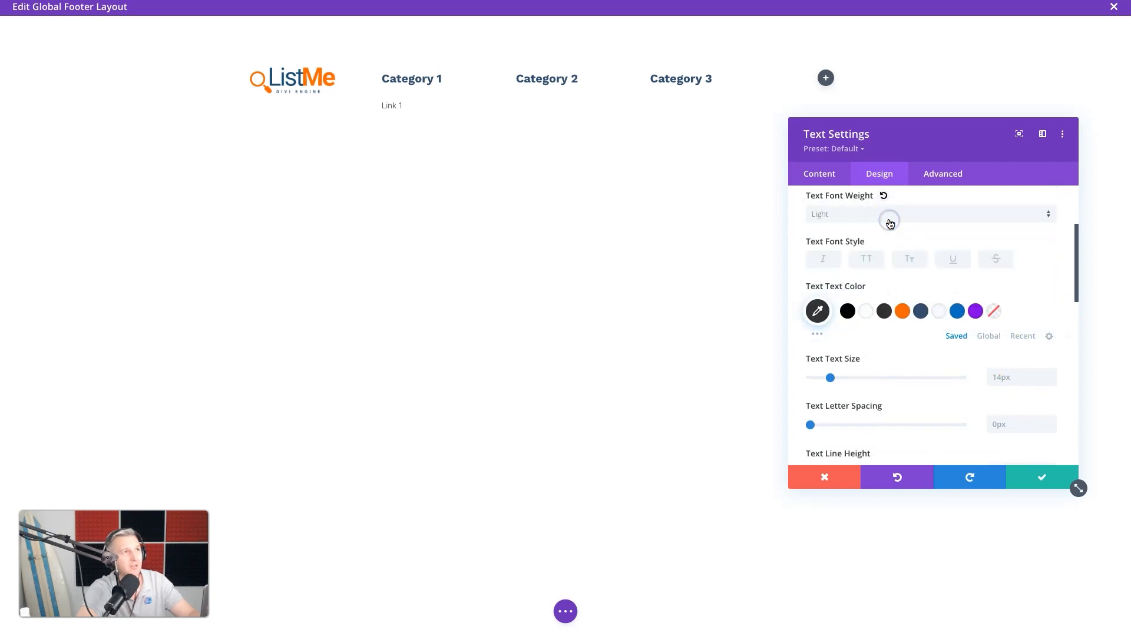
left_click(1049, 374)
left_click(1048, 374)
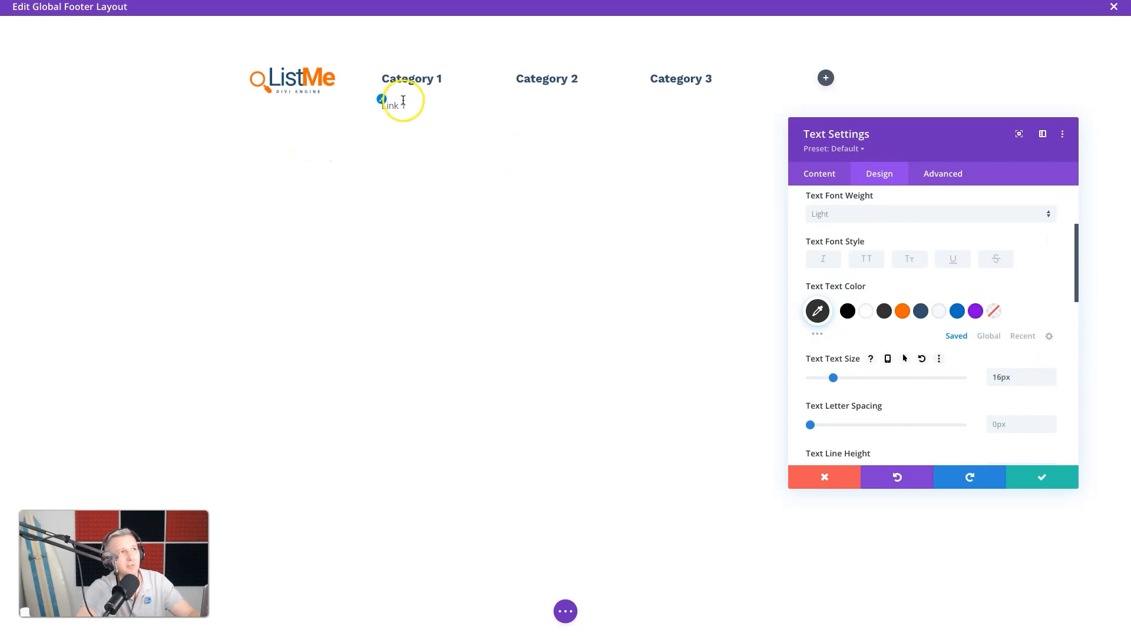
Step: Open the "Link 1" module's body content in the plain-text (HTML) editor
left_click(820, 174)
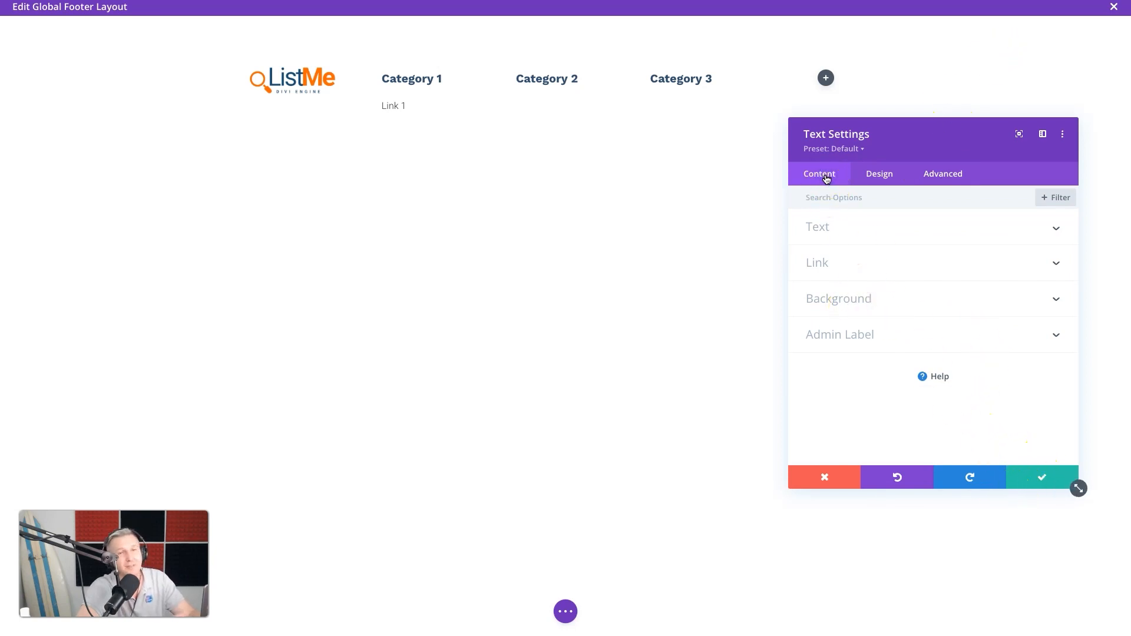
left_click(839, 229)
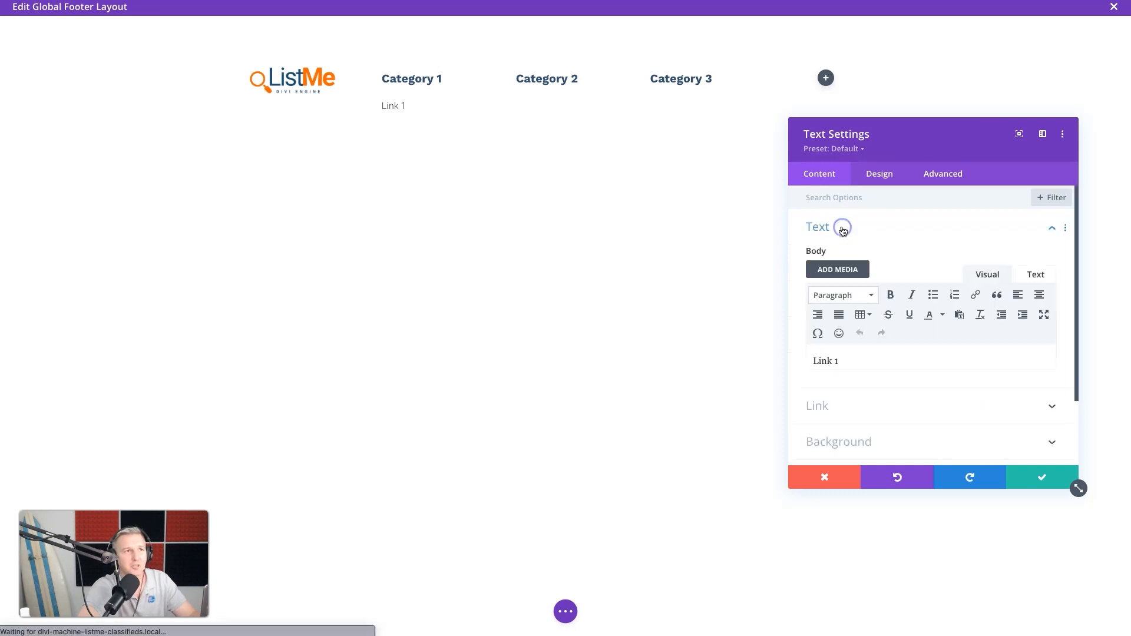
left_click(1036, 275)
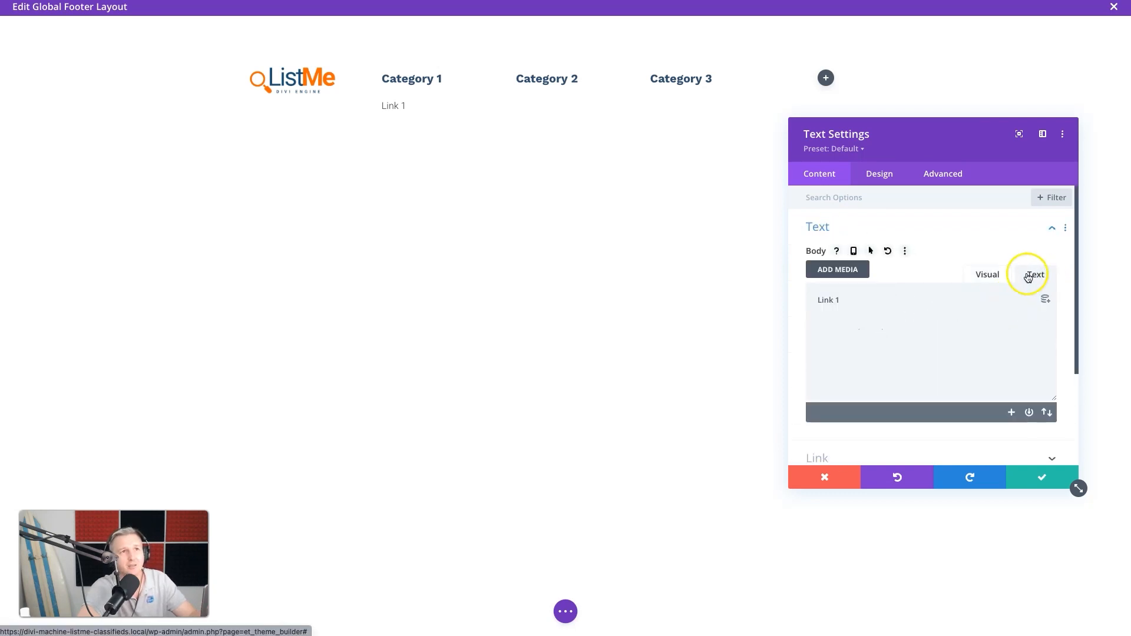
left_click(994, 274)
left_click(832, 361)
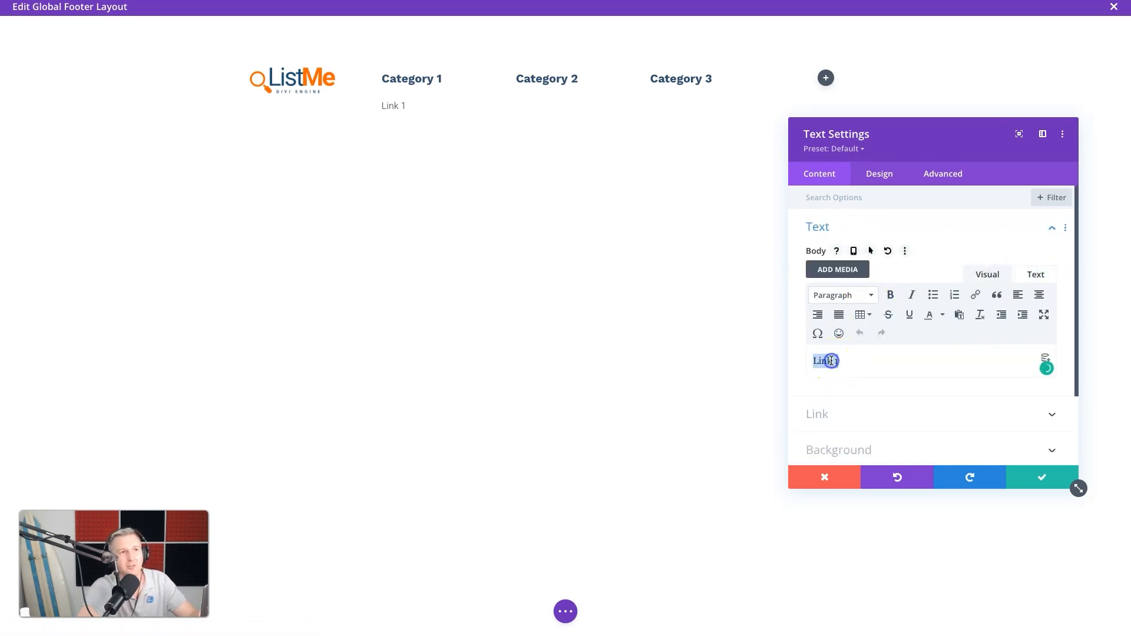
left_click(976, 296)
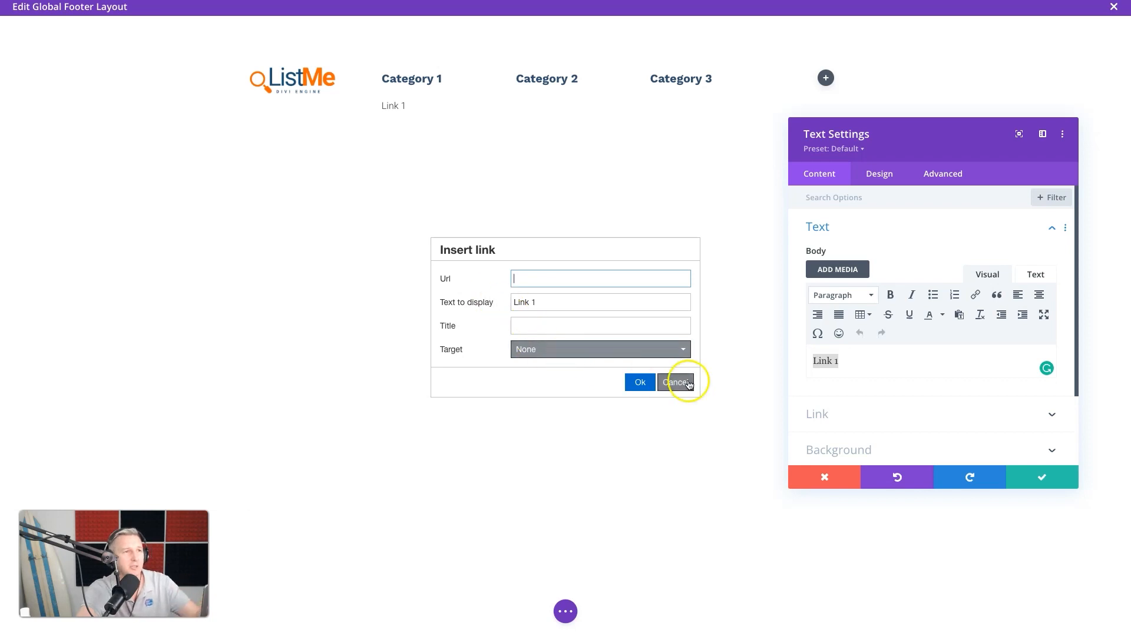
left_click(675, 382)
Step: Save the Link 1 text module and duplicate it twice under the Category 1 heading
left_click(1028, 472)
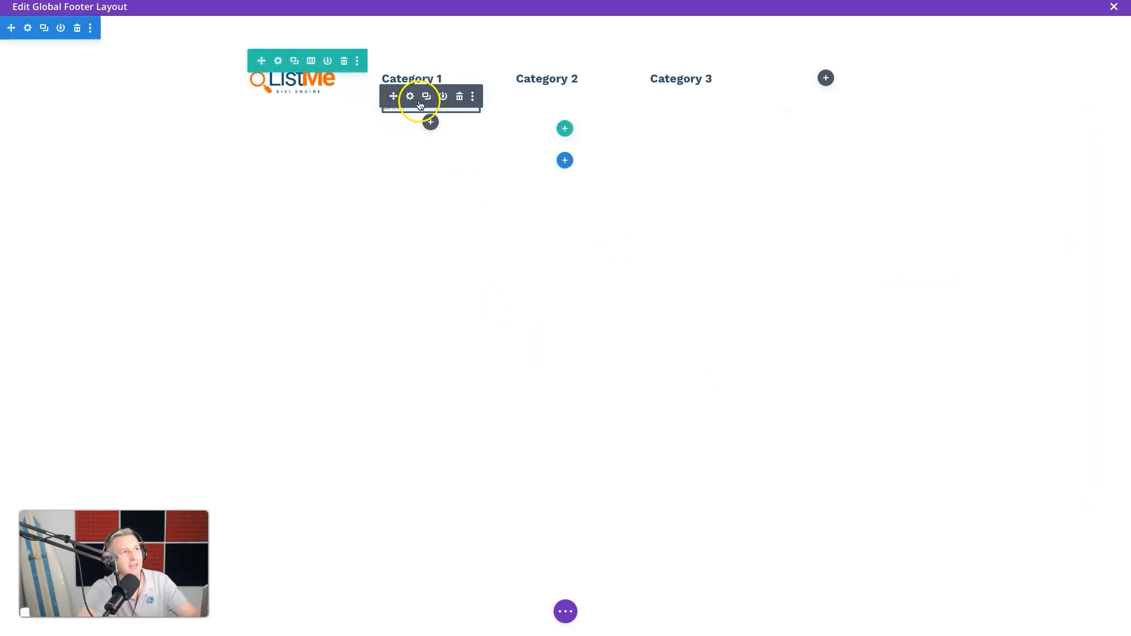
left_click(426, 99)
left_click(426, 99)
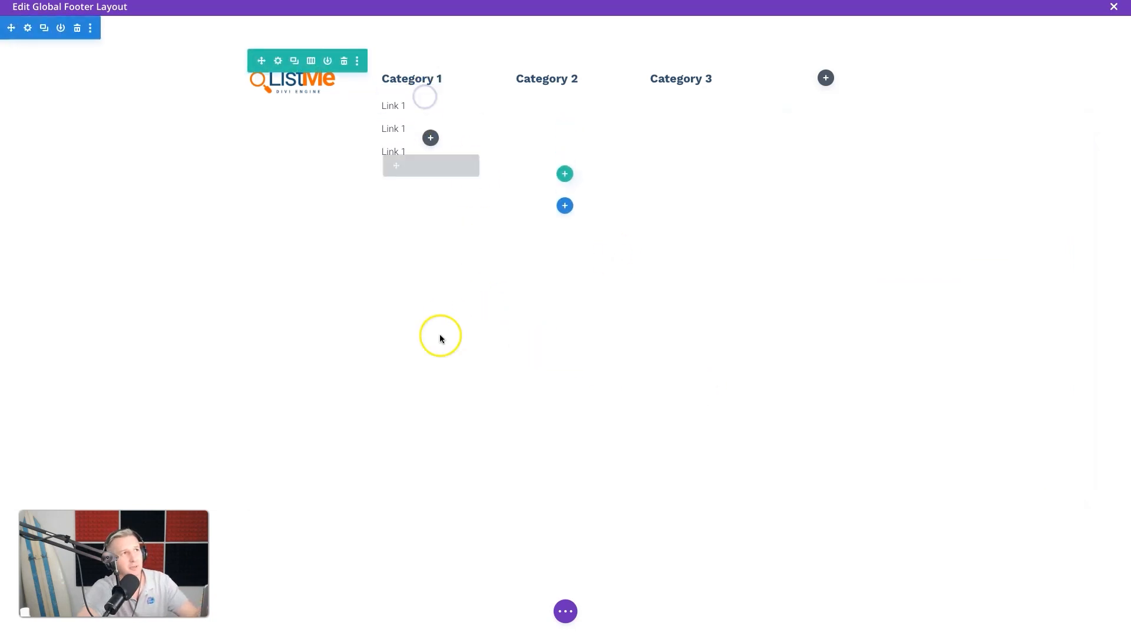
left_click_drag(381, 92, 424, 106)
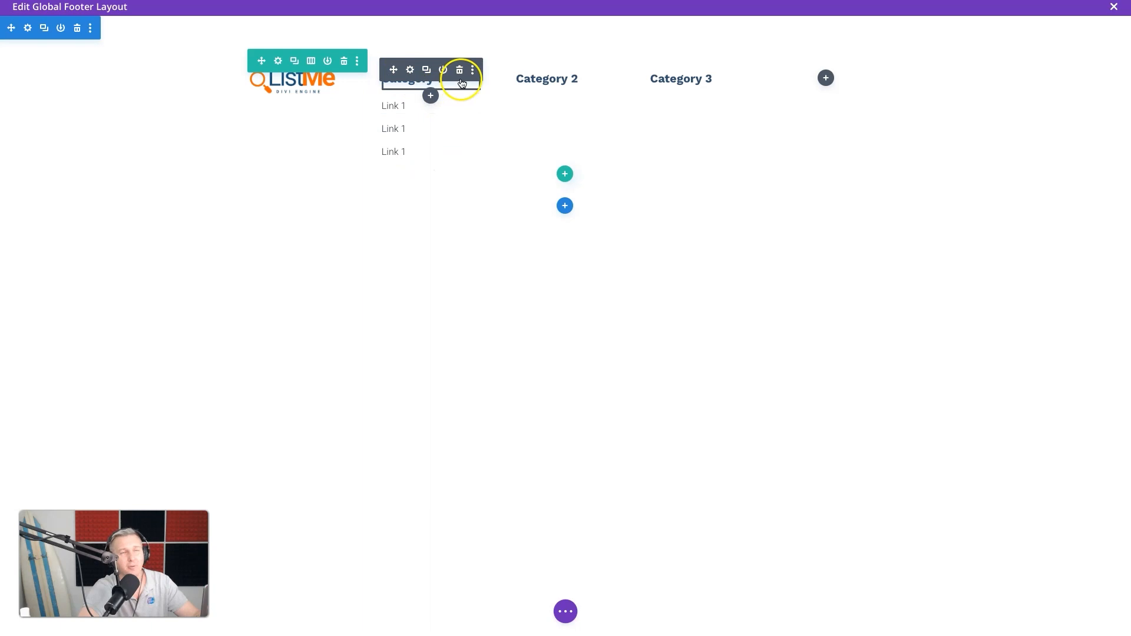
mouse_move(398, 91)
left_mouse_down()
mouse_move(379, 63)
mouse_move(395, 100)
left_mouse_up()
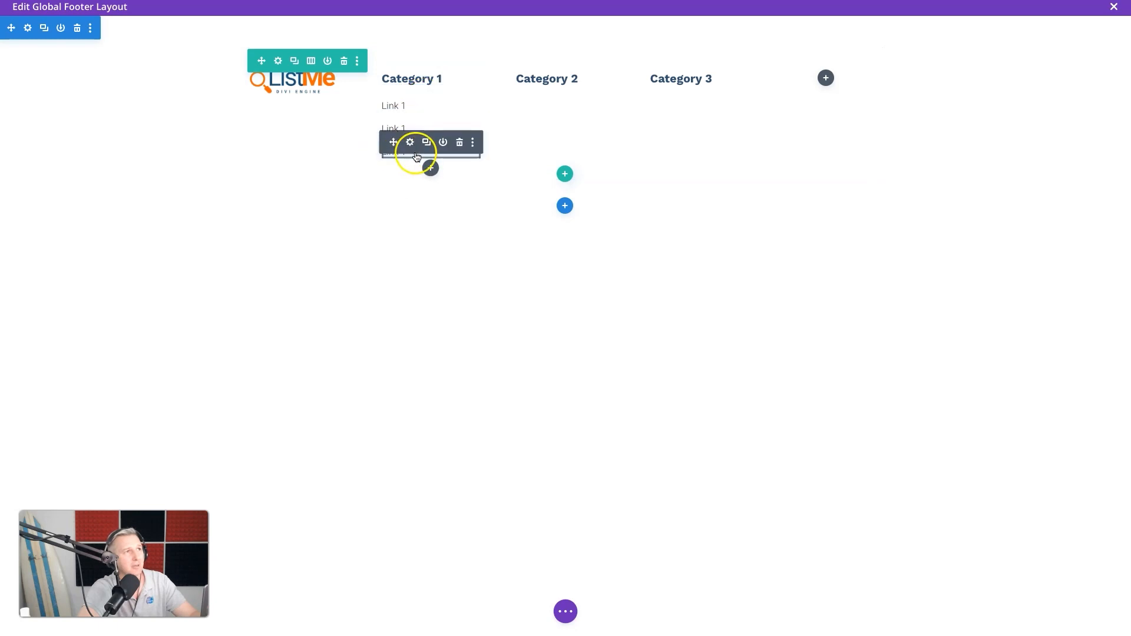
Step: Make further copies of the Link 1 module and move copies from the Category 1 column into the Category 2 column
left_click(425, 142)
left_click(425, 142)
left_click(425, 142)
left_click(426, 142)
left_click(426, 142)
left_click(426, 143)
left_click_drag(393, 165, 529, 114)
left_click_drag(394, 119, 528, 137)
Step: Fill the Category 3 column with three Link 1 modules and delete the surplus copies from the Category 1 column
left_click(426, 210)
left_click_drag(393, 211, 671, 94)
left_click(460, 188)
left_click(460, 187)
left_click(460, 165)
left_click(694, 96)
left_click(694, 96)
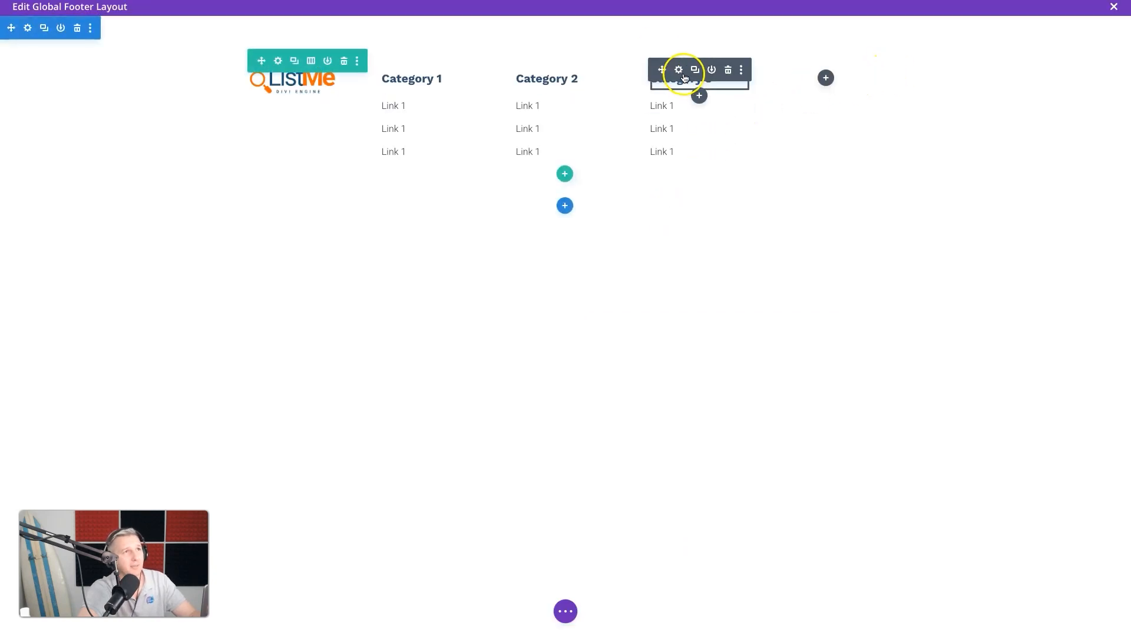
Step: Change the Category 3 heading text to "Phone" and save the text module
left_click(684, 76)
left_click(871, 368)
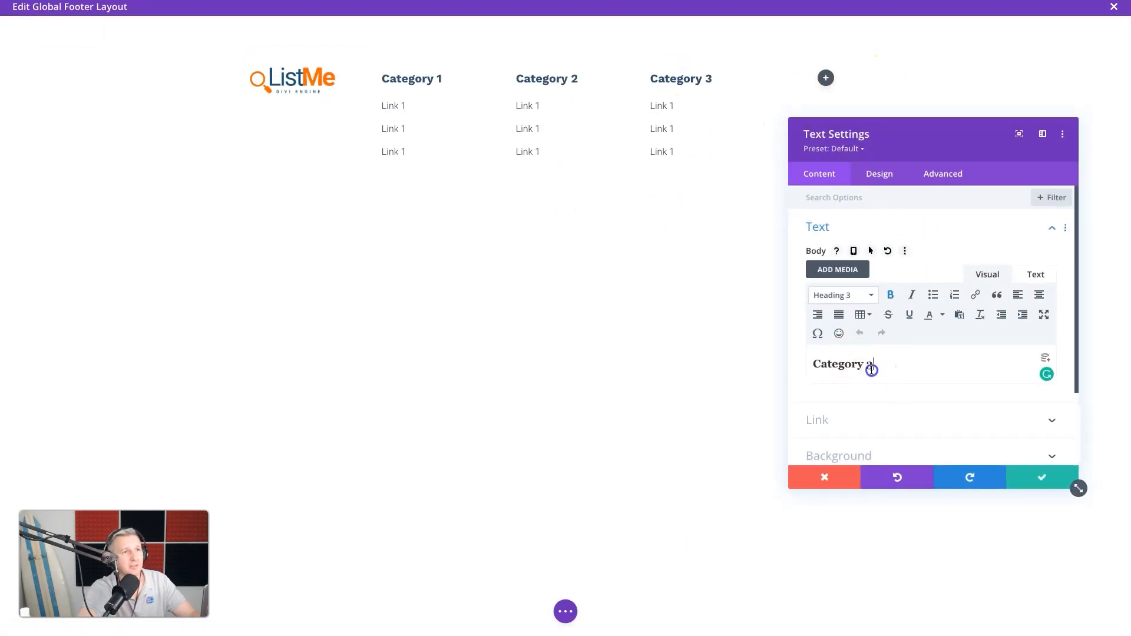
left_click_drag(872, 370, 779, 369)
type("Phone")
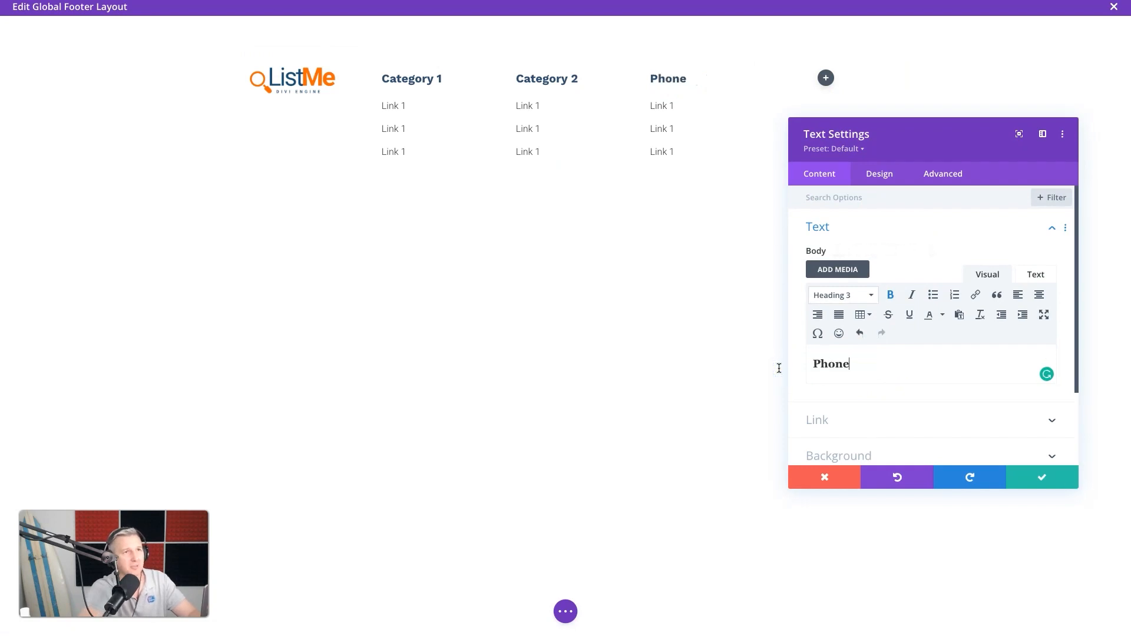
left_click(1030, 478)
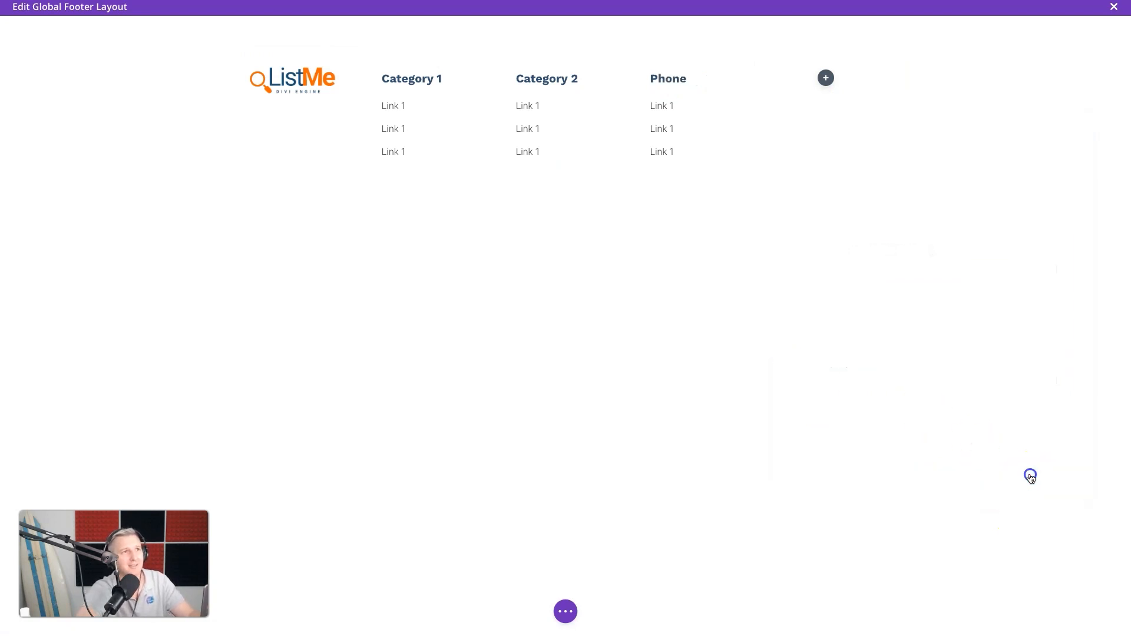
Step: Delete all three Link 1 modules beneath the Phone heading
left_click(725, 147)
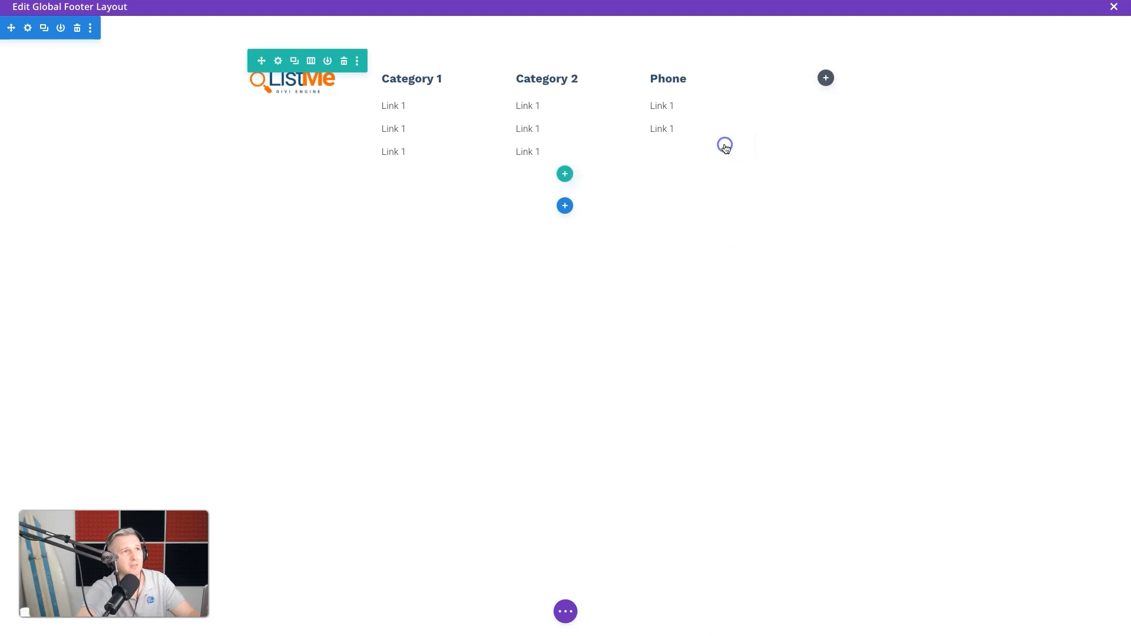
left_click(728, 120)
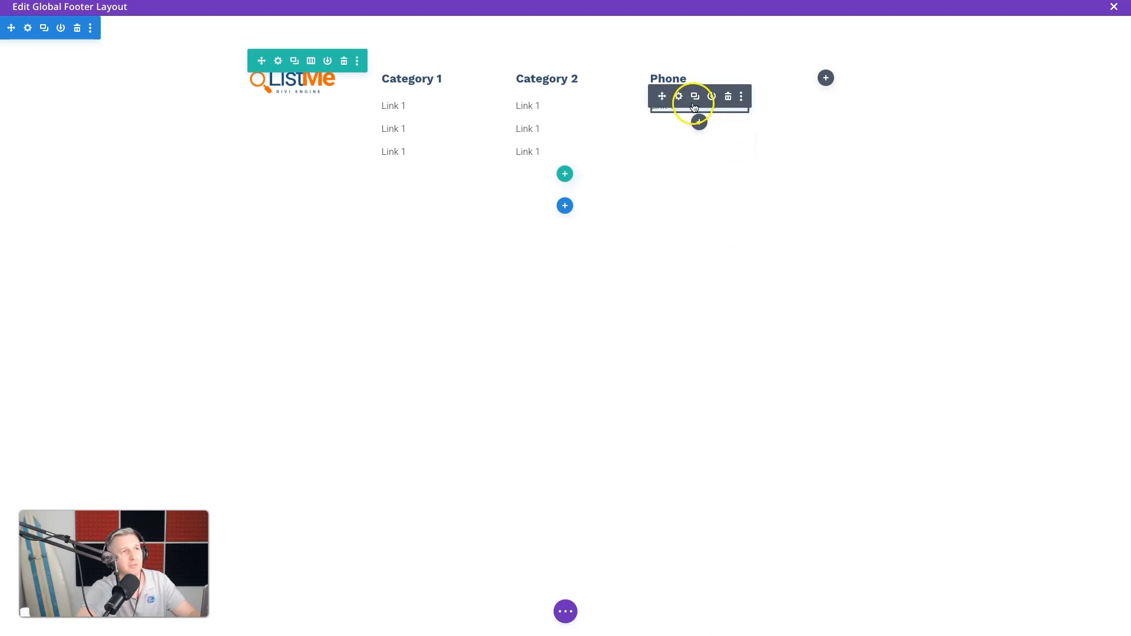
left_click(728, 93)
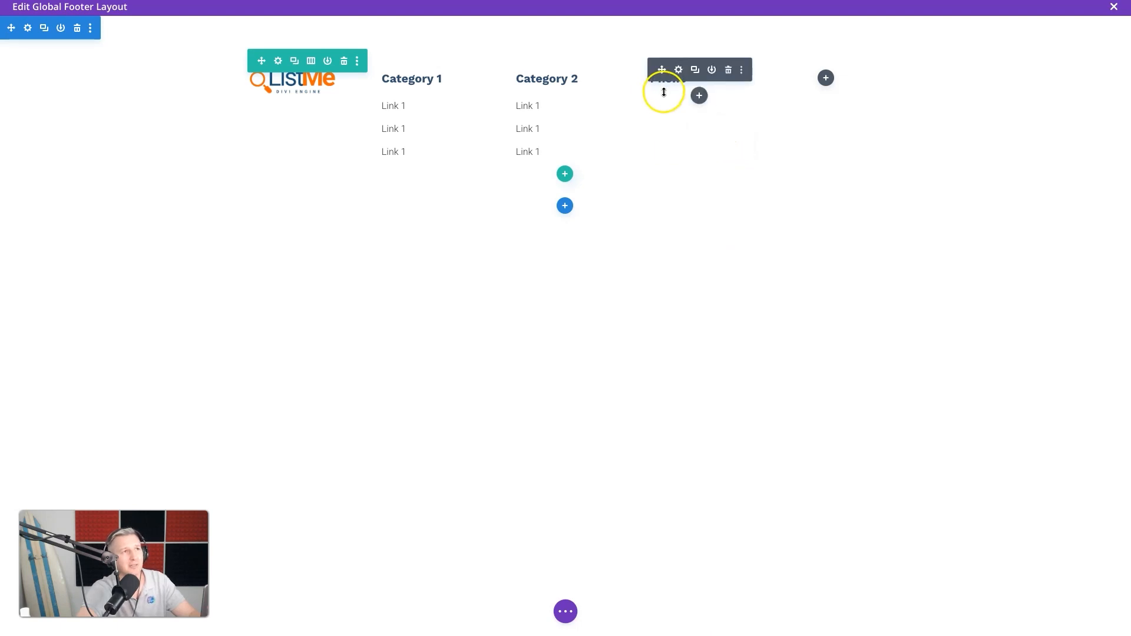
Step: Insert a Blurb module below the Phone heading and clear its title
left_click(699, 95)
type("blurb")
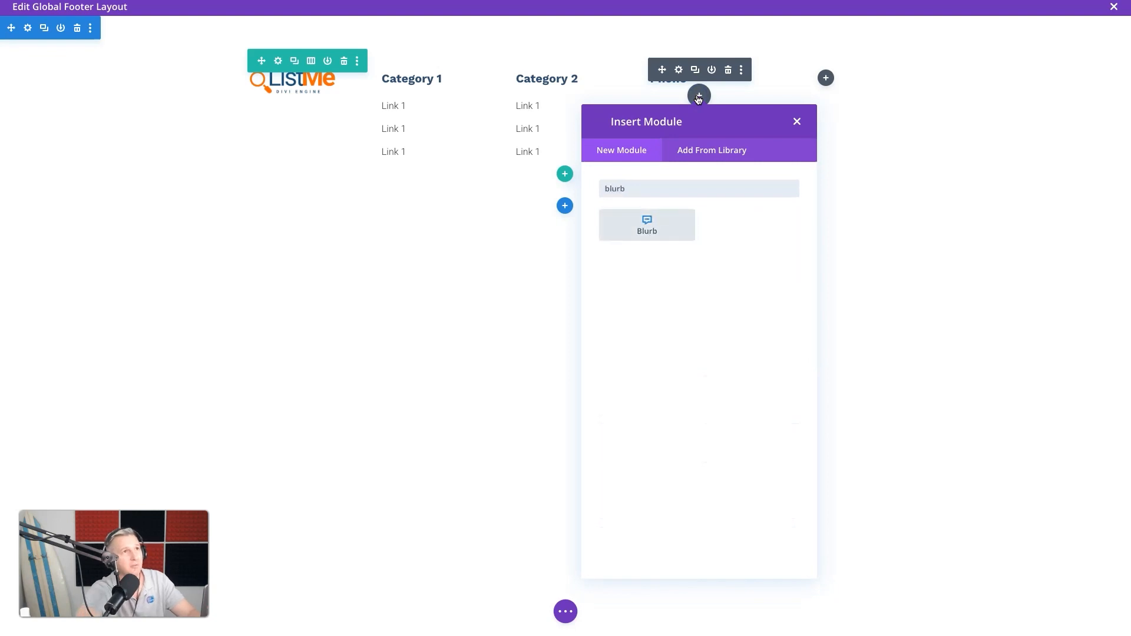
left_click(646, 229)
left_click(858, 270)
key("ctrl+a")
key("BackSpace")
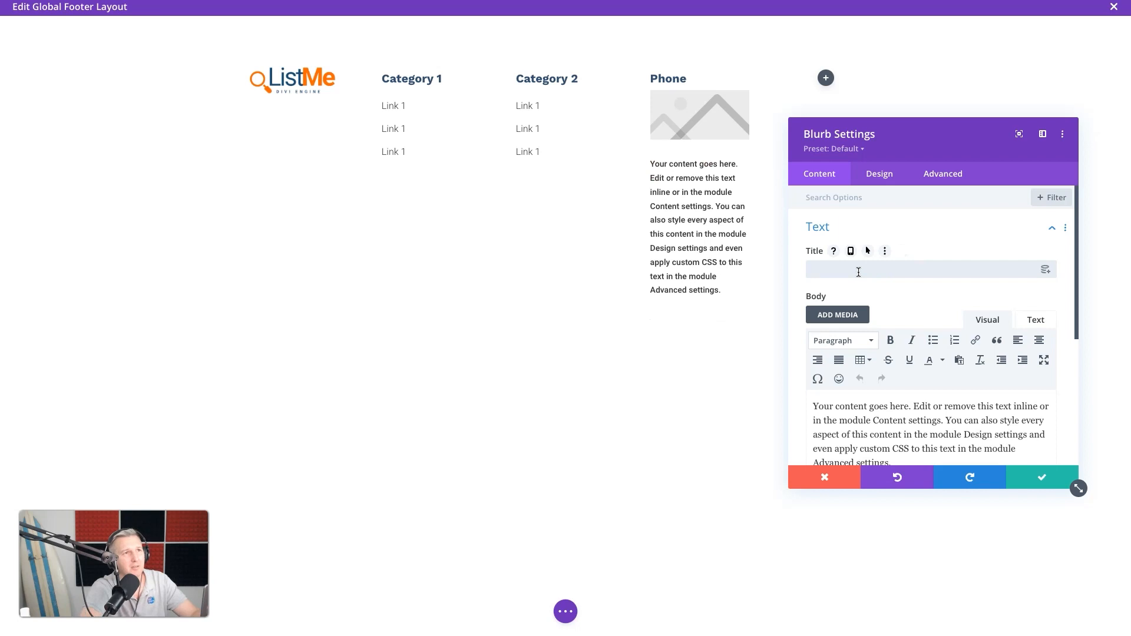
Step: Replace the blurb's placeholder body text with the contact phone number
scroll(896, 373, "down", 2)
triple_click(887, 352)
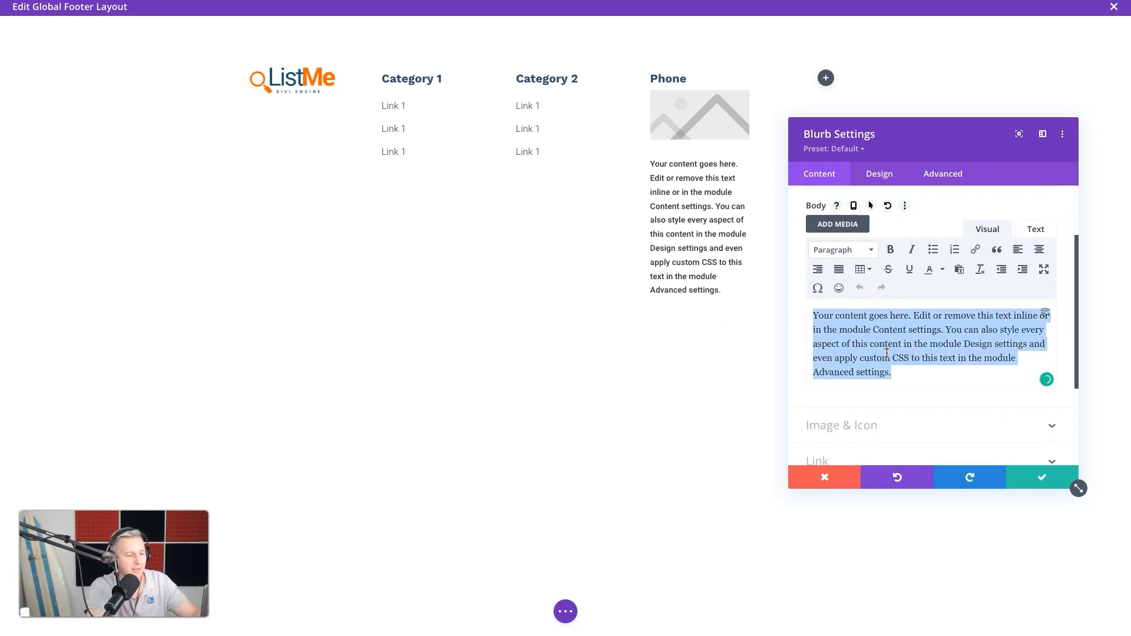
type("(112) 111")
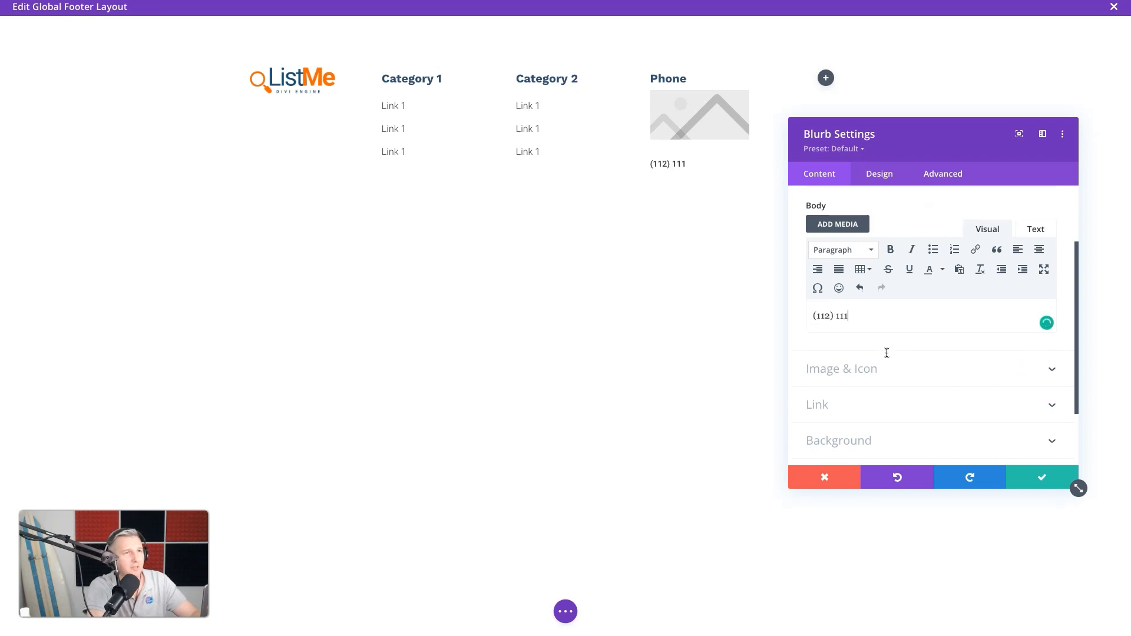
type("-2222")
Step: Make the blurb use an icon instead of an image, searching for "phone" and choosing the first handset icon
left_click(871, 364)
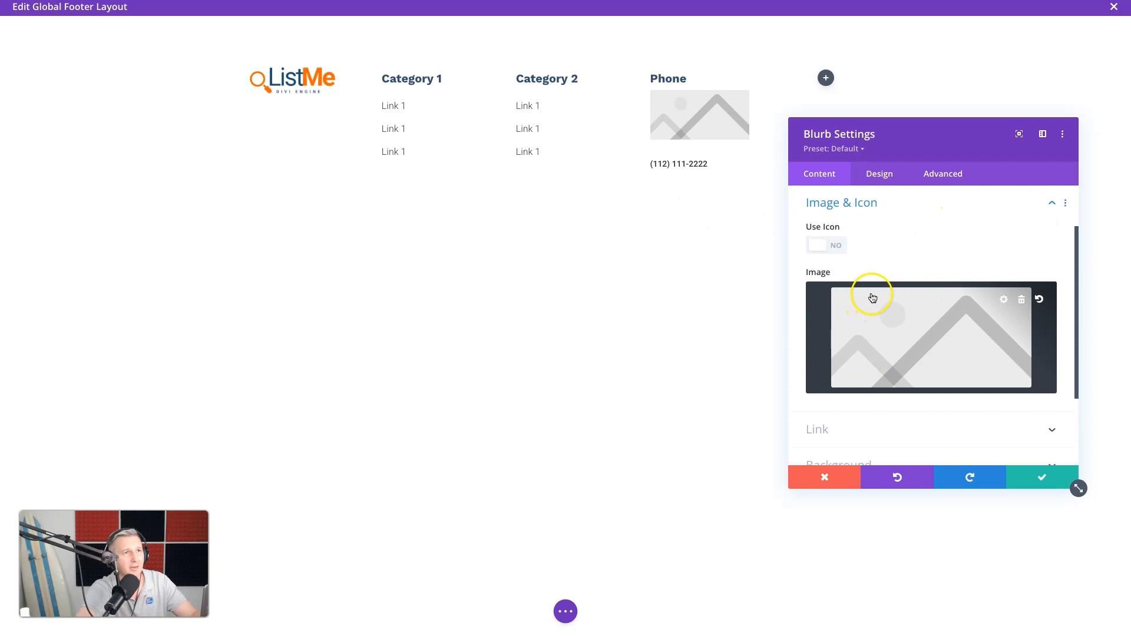
left_click(818, 245)
left_click(912, 298)
type("phone")
left_click(818, 317)
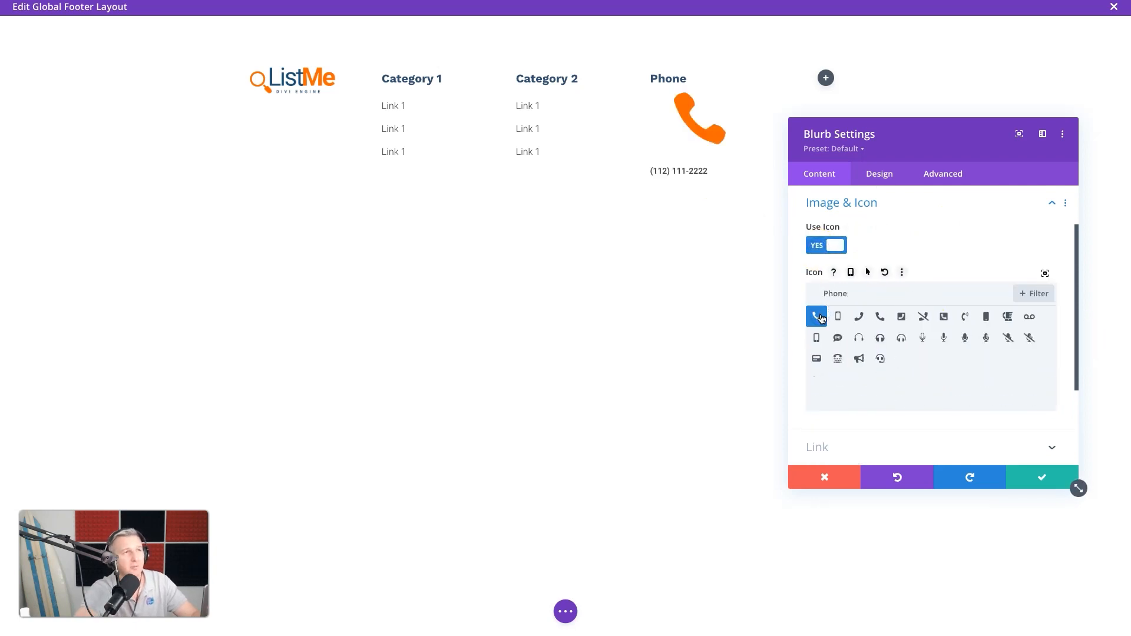
Step: Set the blurb's icon placement to Left and its icon width to 21px
scroll(910, 405, "down", 2)
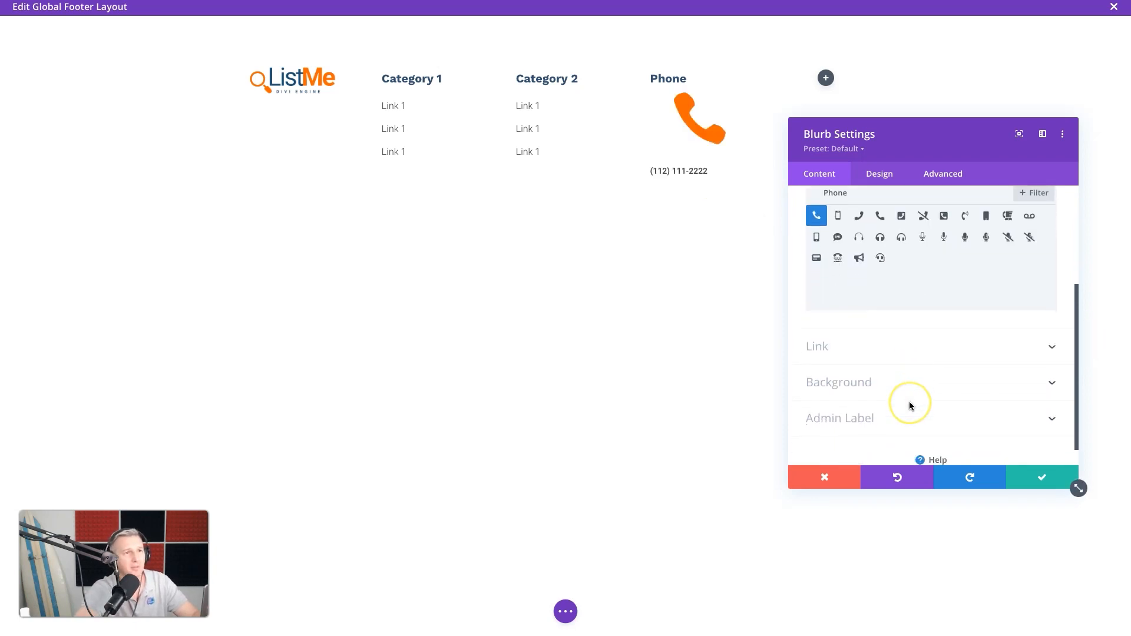
left_click(889, 177)
left_click(870, 233)
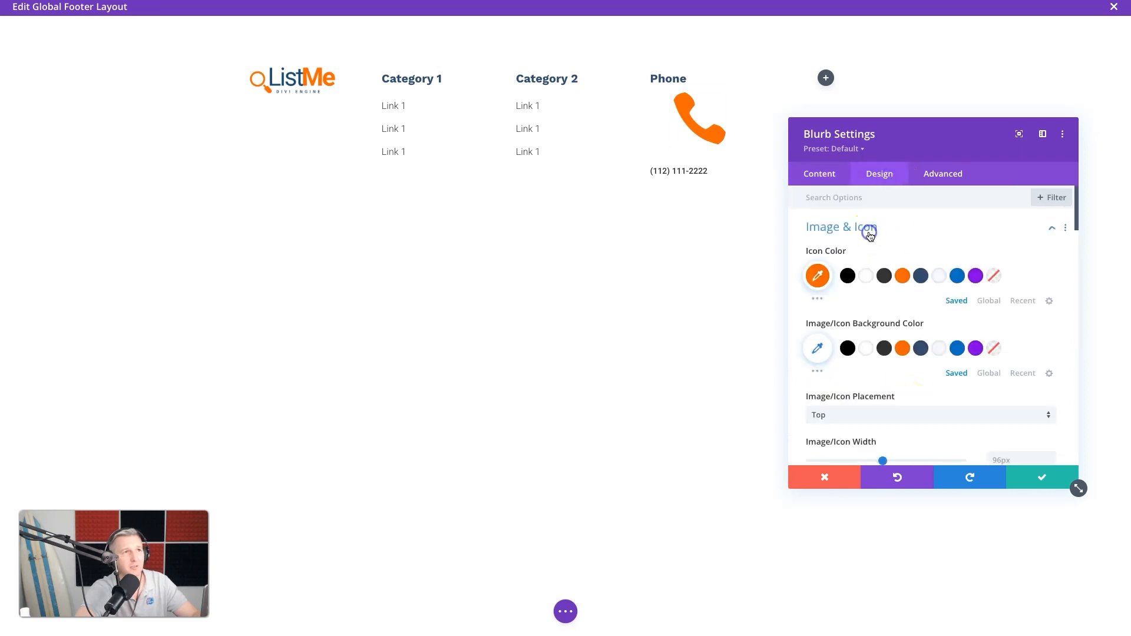
scroll(871, 283, "down", 3)
left_click(888, 285)
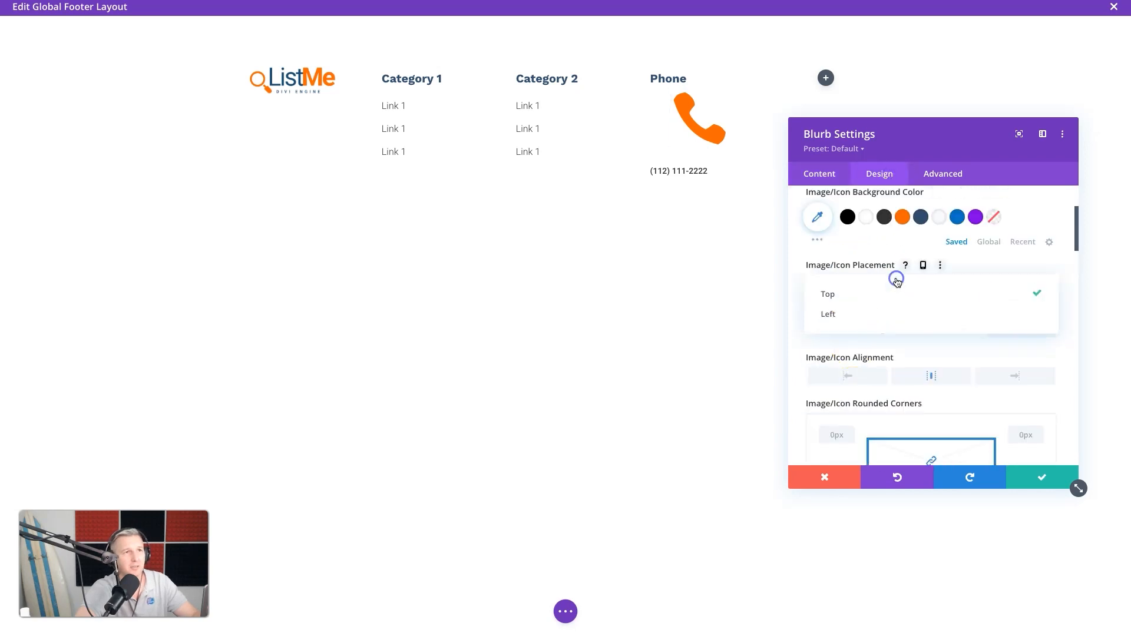
left_click(854, 312)
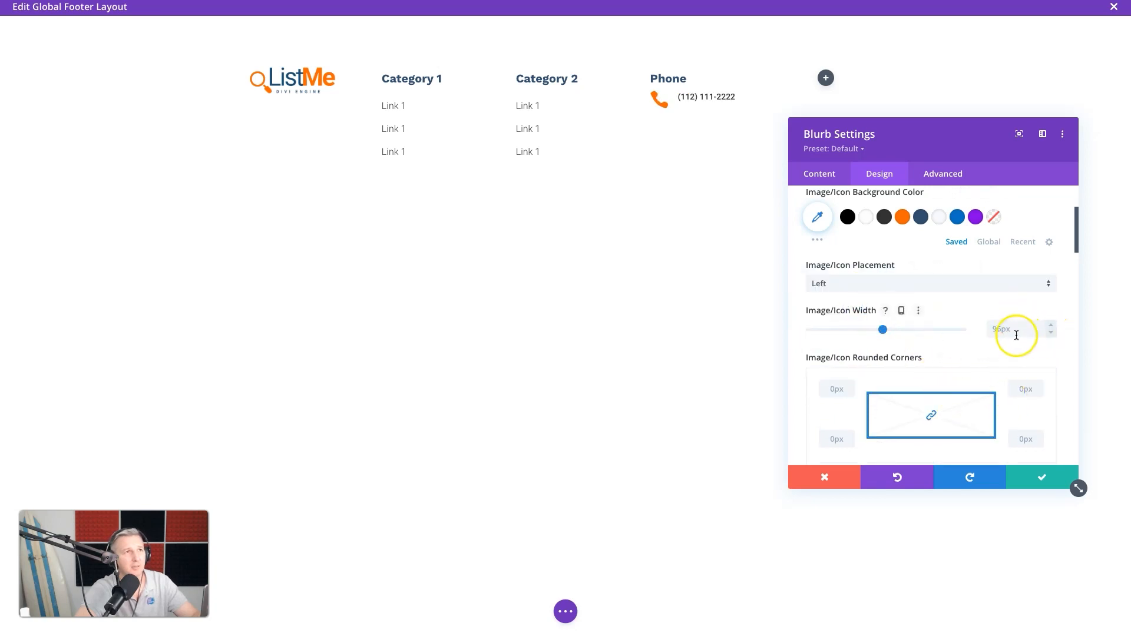
left_click(1050, 333)
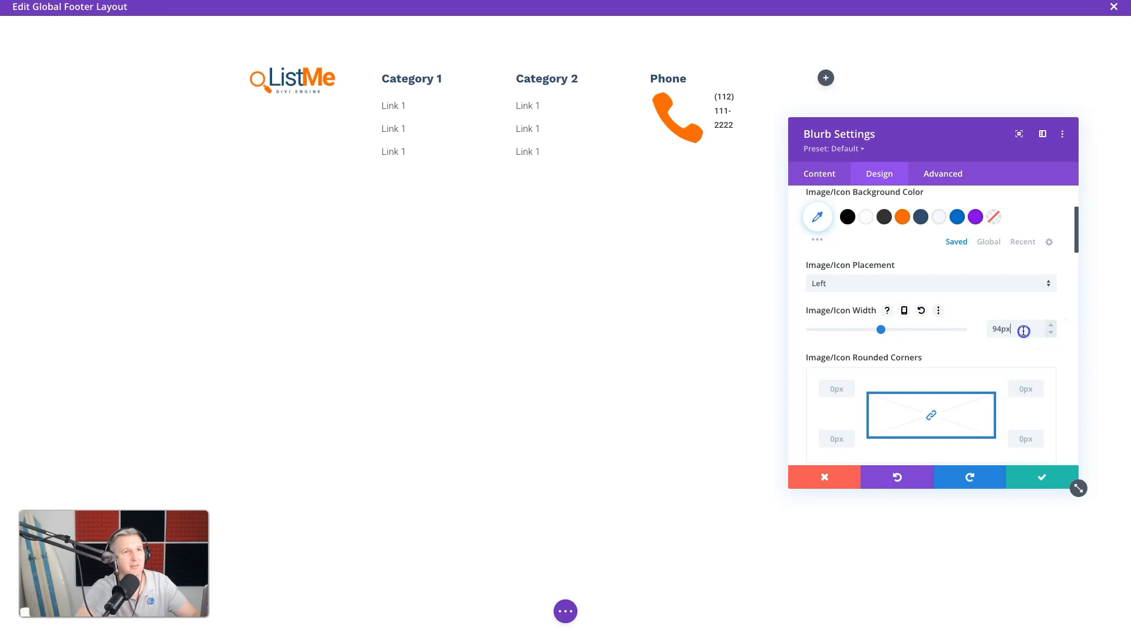
type("21px")
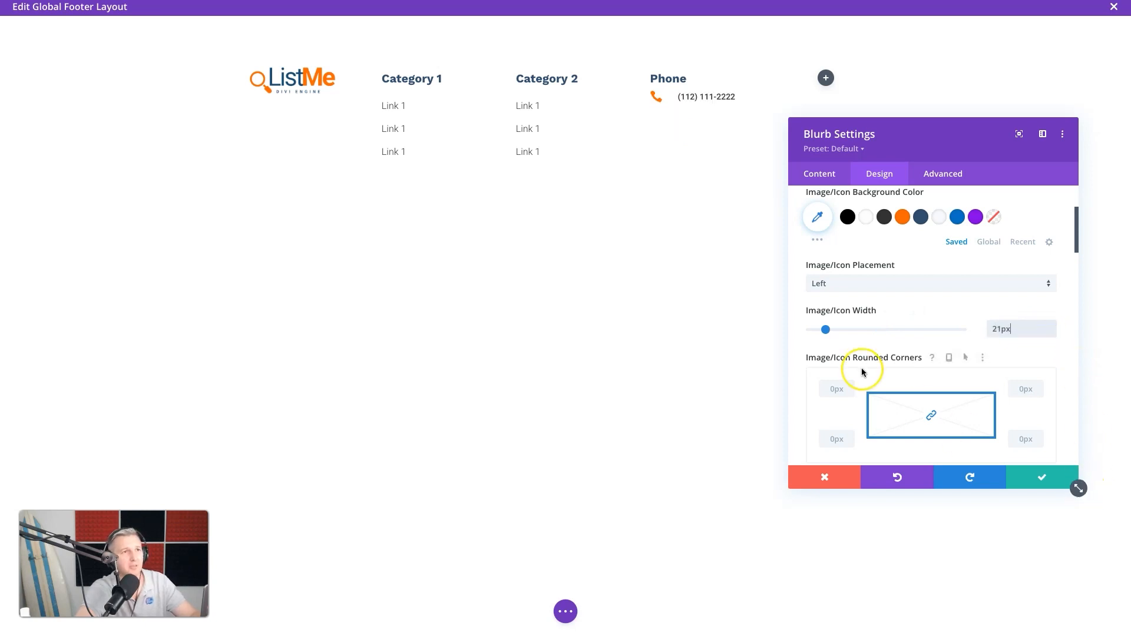
Step: Style the blurb's body text with Light weight, 16px size and color #333333
scroll(860, 373, "down", 3)
scroll(889, 360, "down", 15)
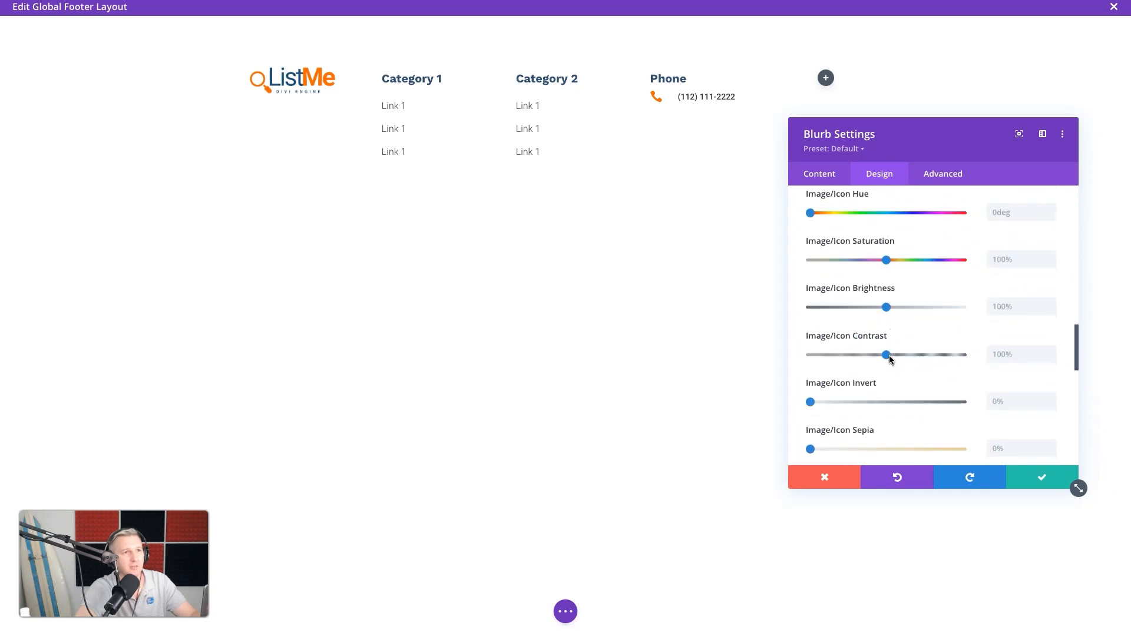
scroll(887, 348, "up", 1)
left_click(863, 288)
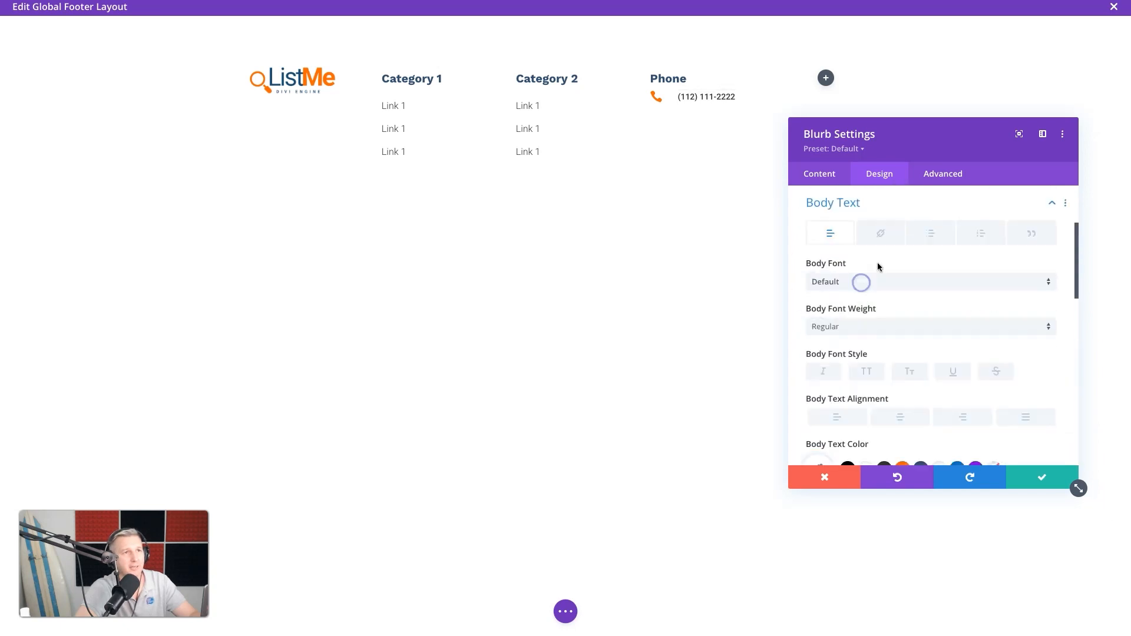
scroll(892, 392, "down", 2)
left_click(936, 239)
left_click(916, 268)
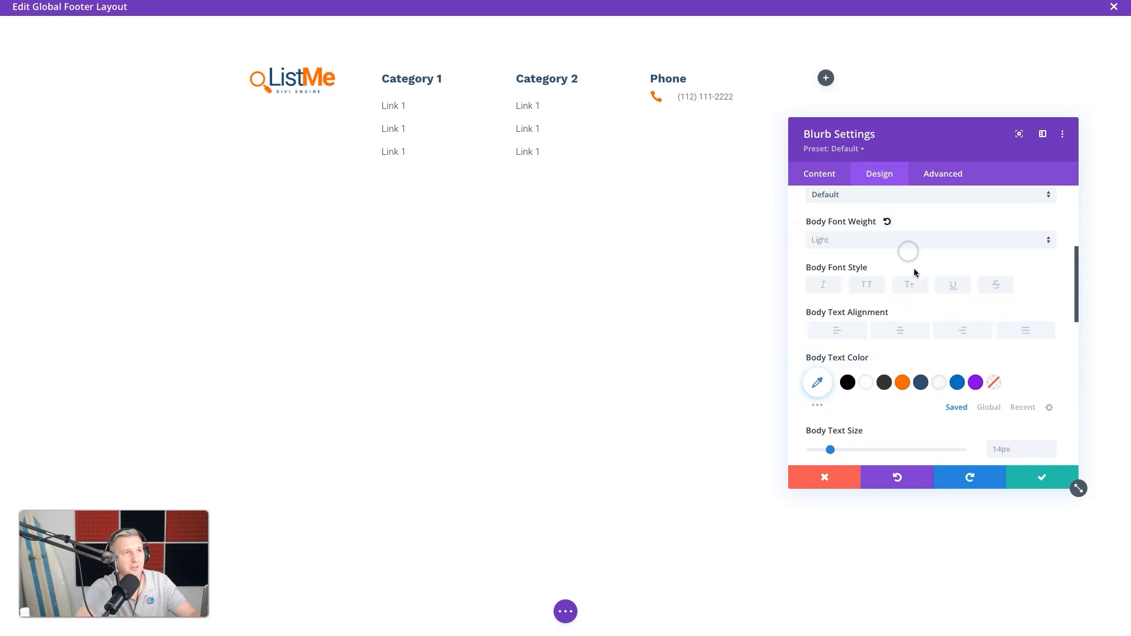
scroll(1001, 356, "down", 2)
left_click(1051, 361)
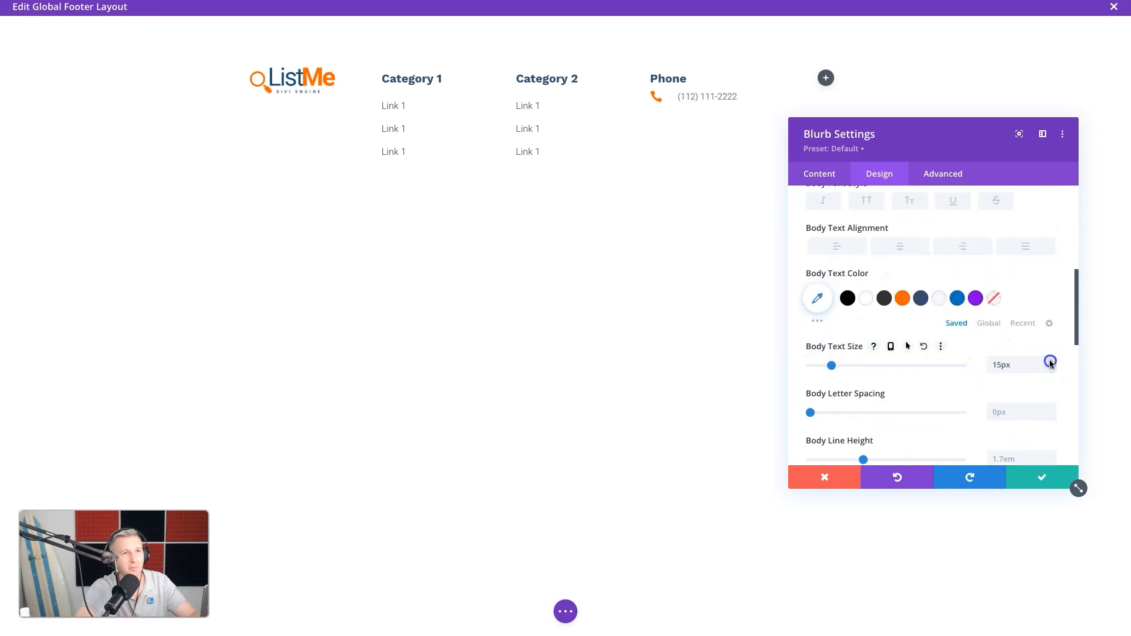
left_click(885, 299)
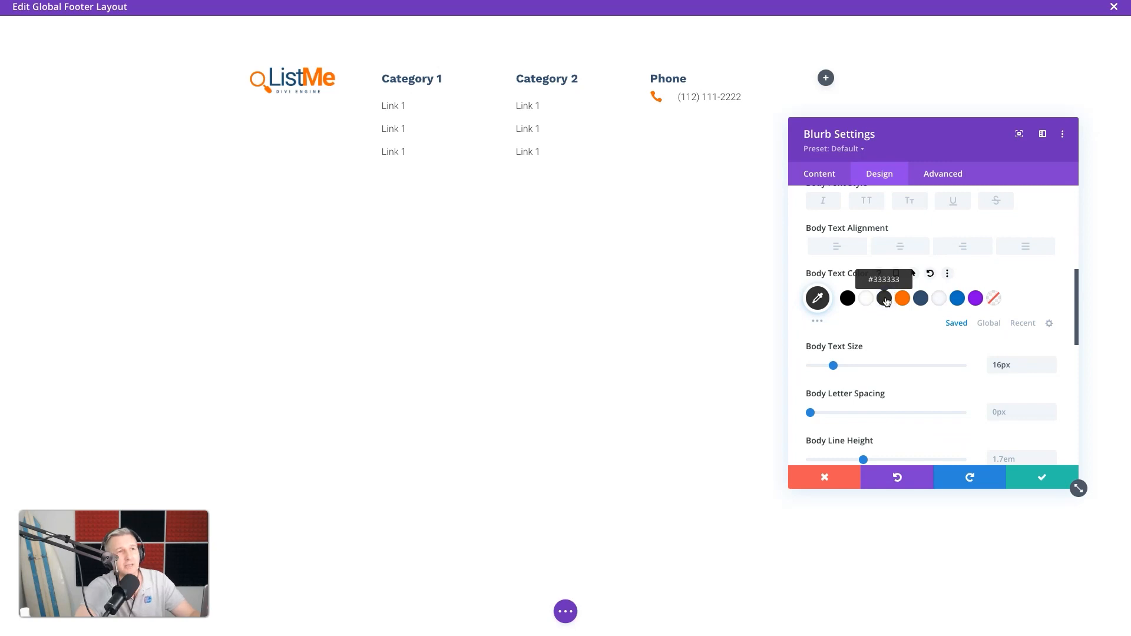
Step: Show the source text of the blurb's body content and save the blurb settings
left_click(822, 174)
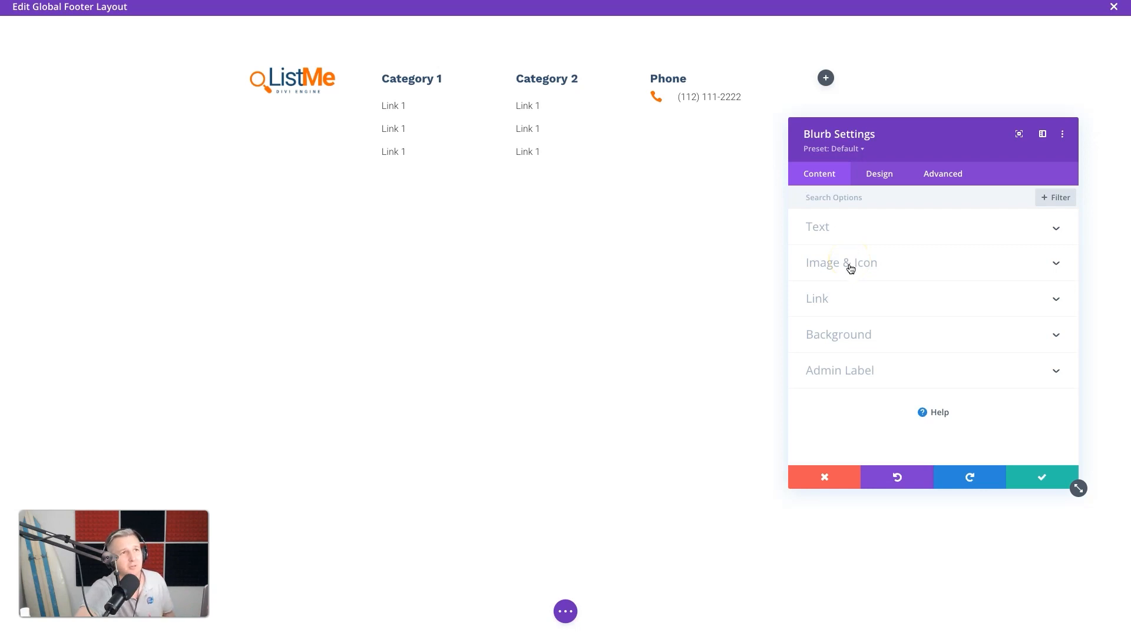
left_click(850, 226)
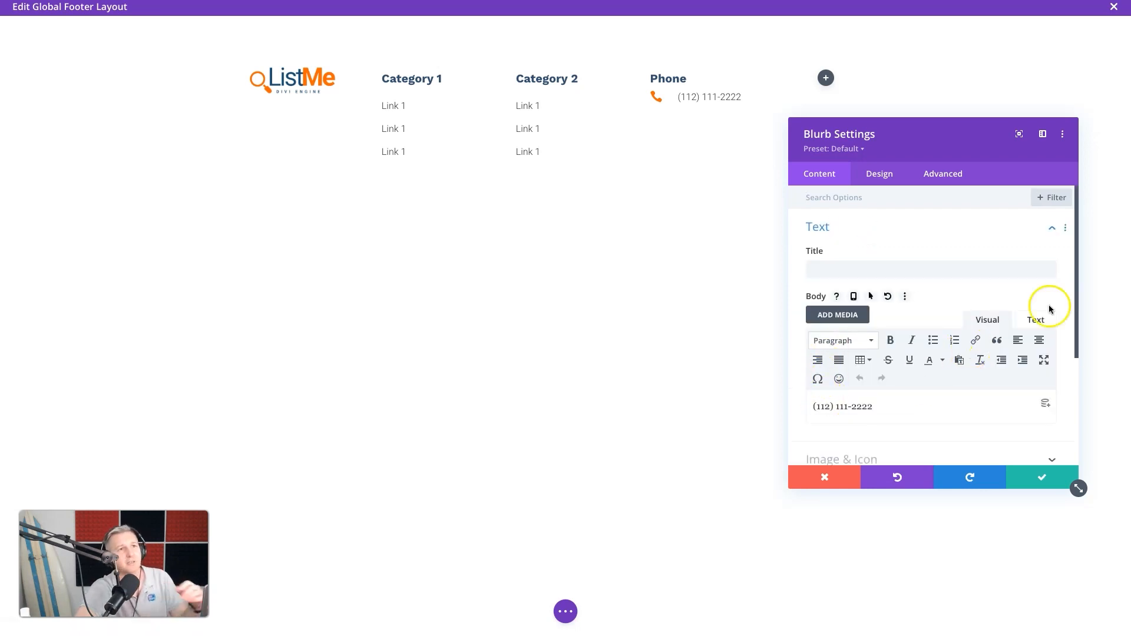
left_click(1037, 320)
left_click(813, 344)
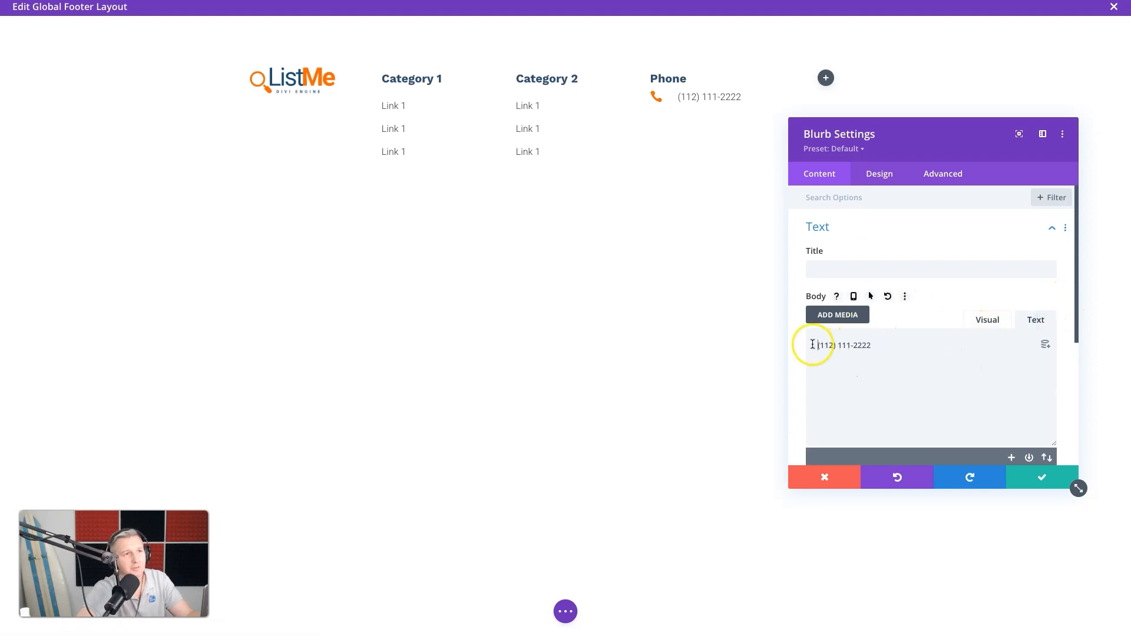
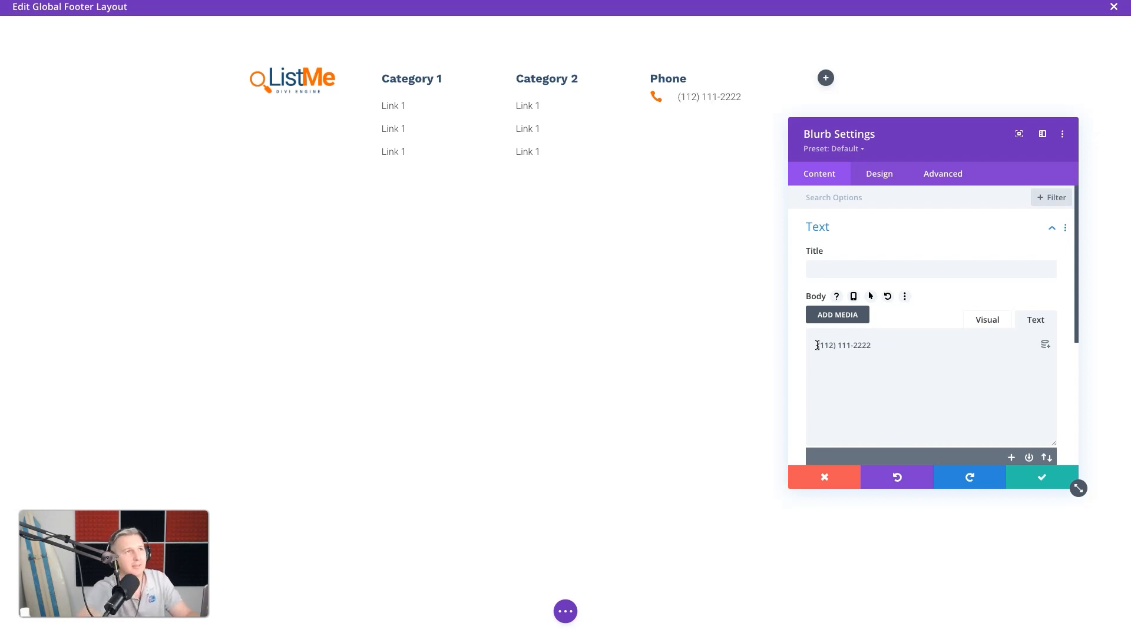
left_click(1041, 477)
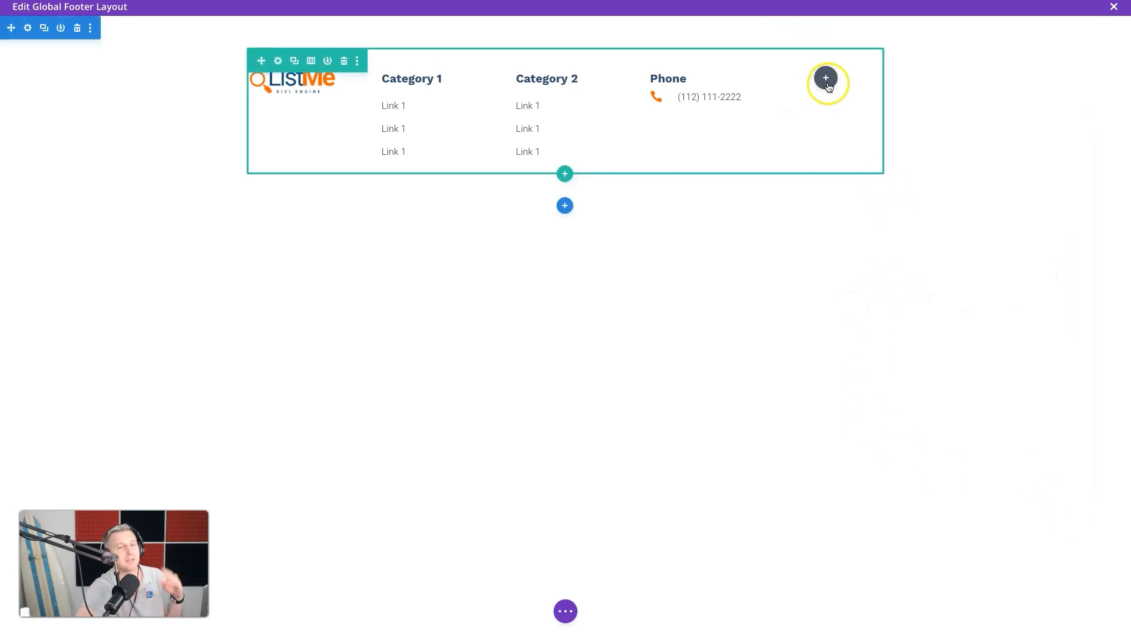
Step: Insert a Social Media Follow module in the empty fifth column and save its default settings
left_click(826, 79)
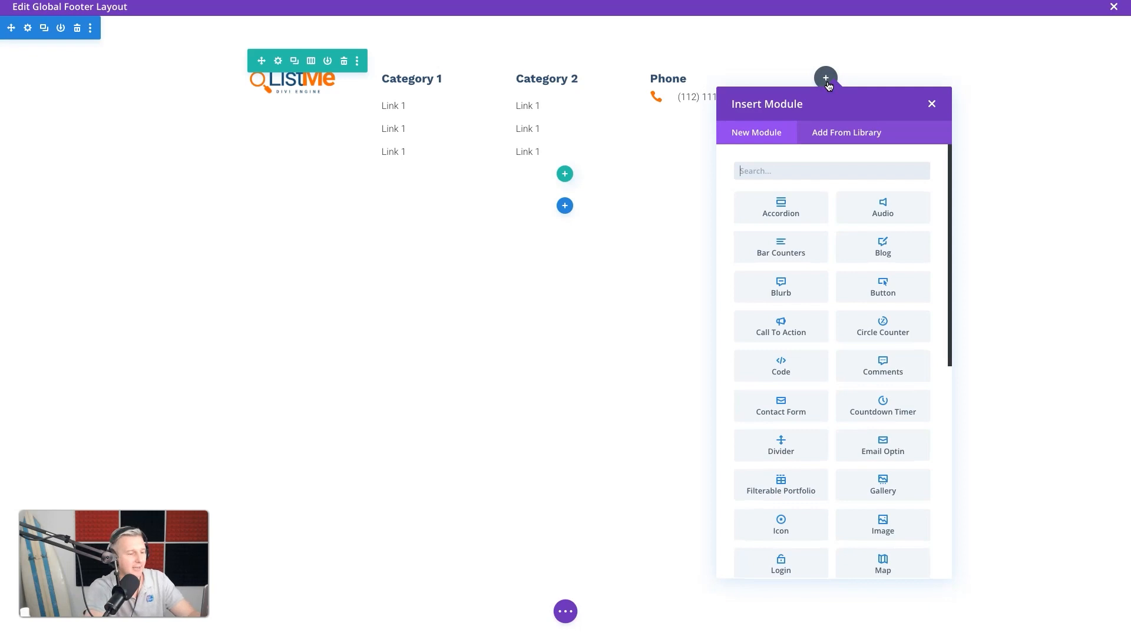
type("social")
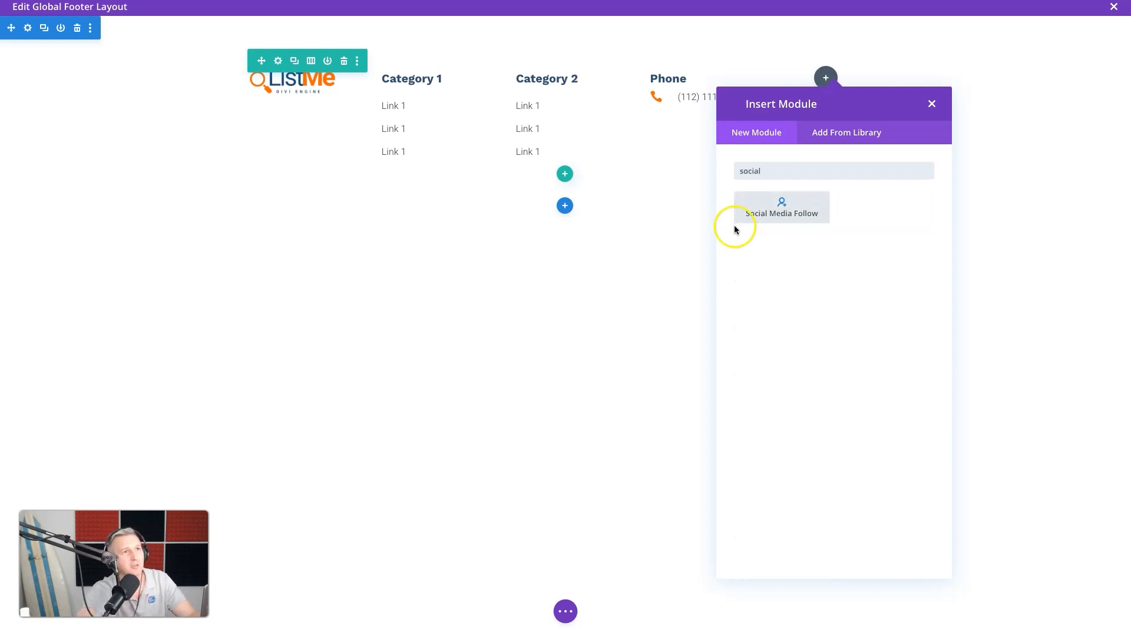
left_click(747, 216)
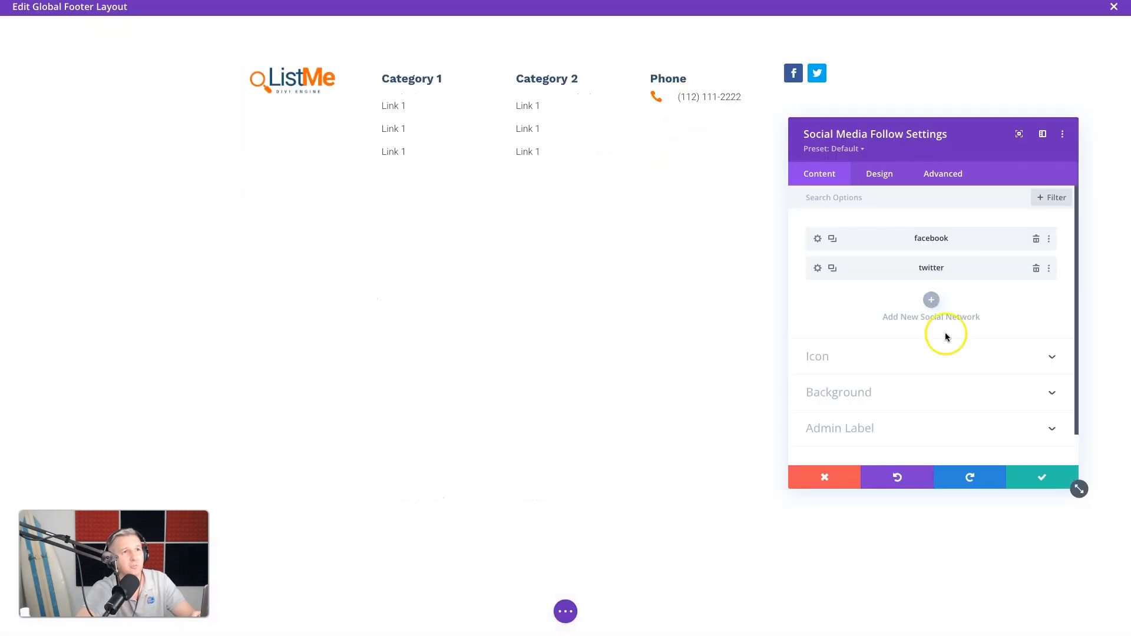
left_click(1037, 479)
Step: Duplicate the Phone heading, move the copy above the social icons and change its text to "Socials"
left_click(694, 70)
left_click_drag(663, 68, 811, 68)
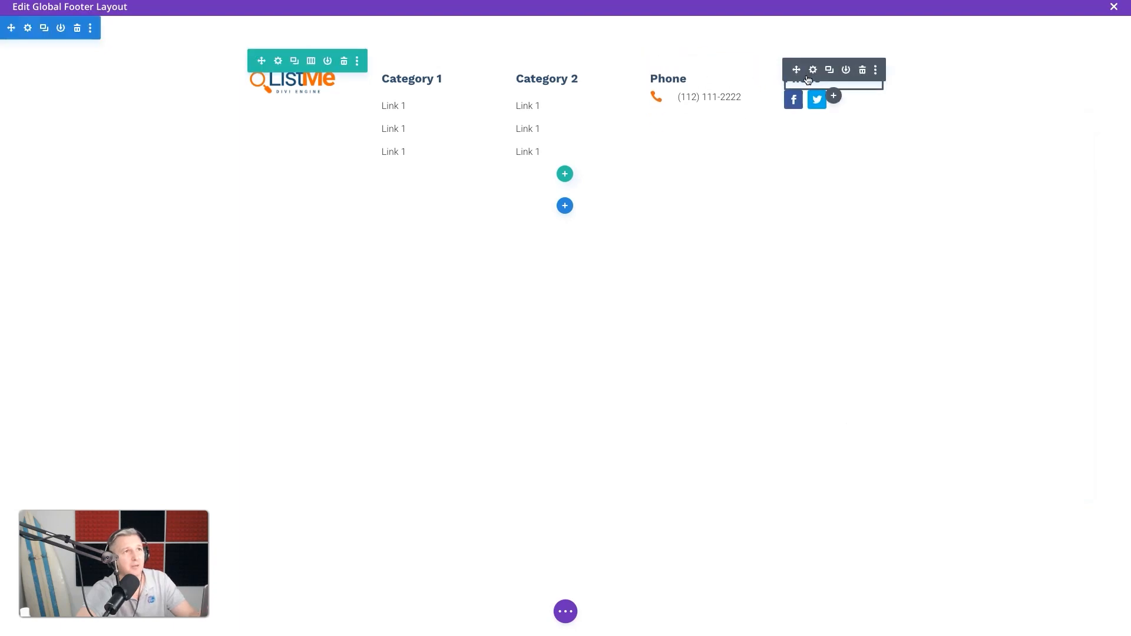
left_click(812, 69)
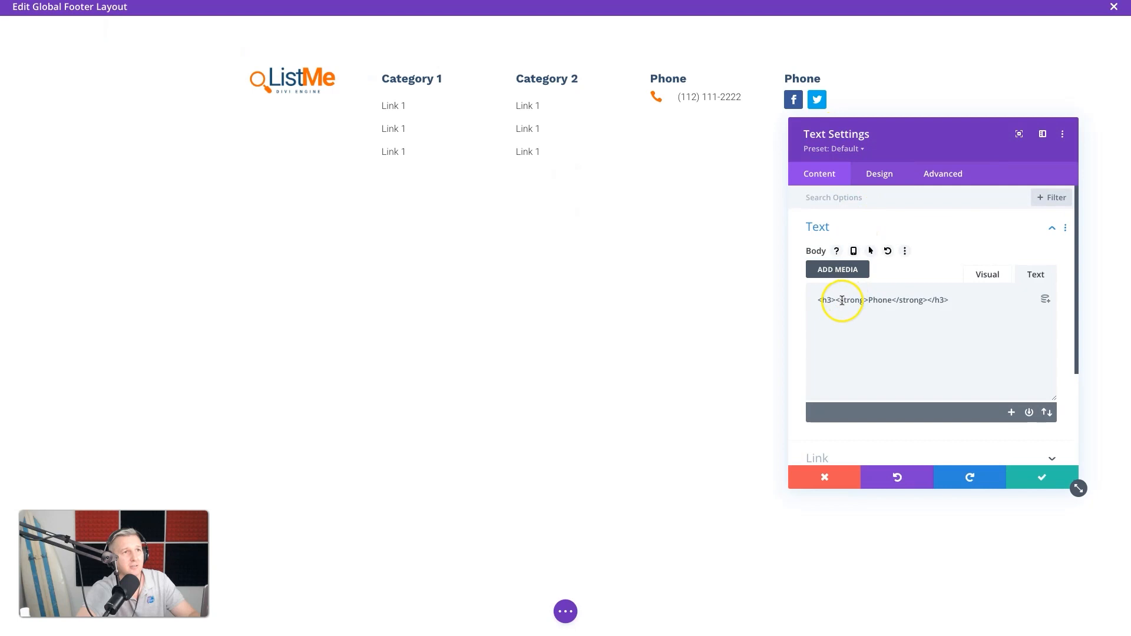
left_click(979, 279)
double_click(818, 364)
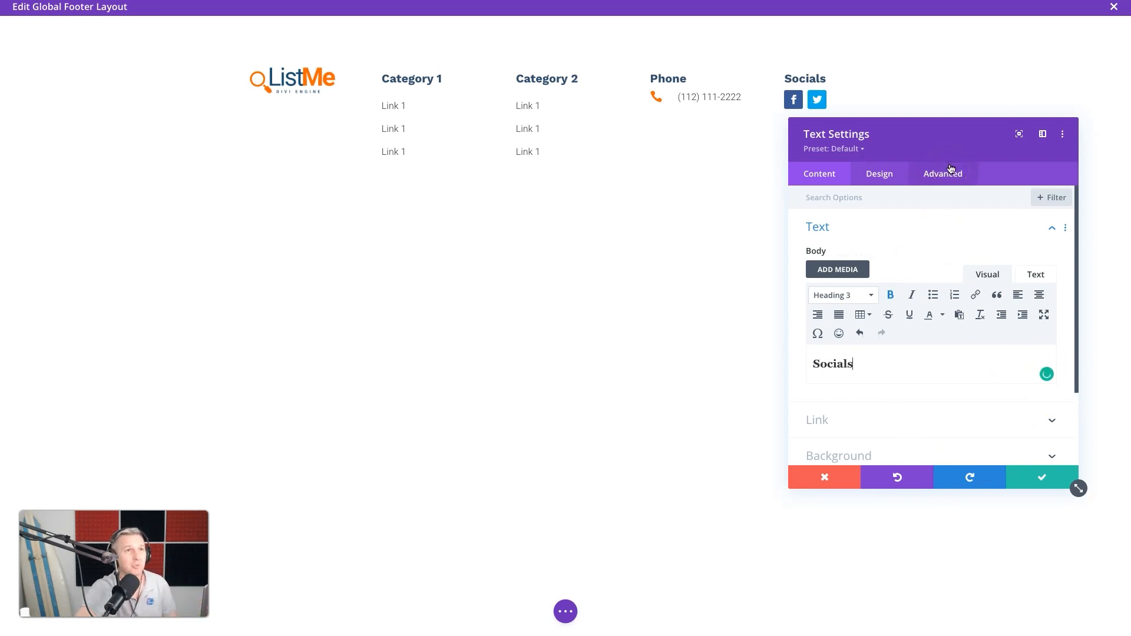
left_click(1022, 474)
Step: Add a new Instagram network to the Social Media Follow module
left_click(813, 96)
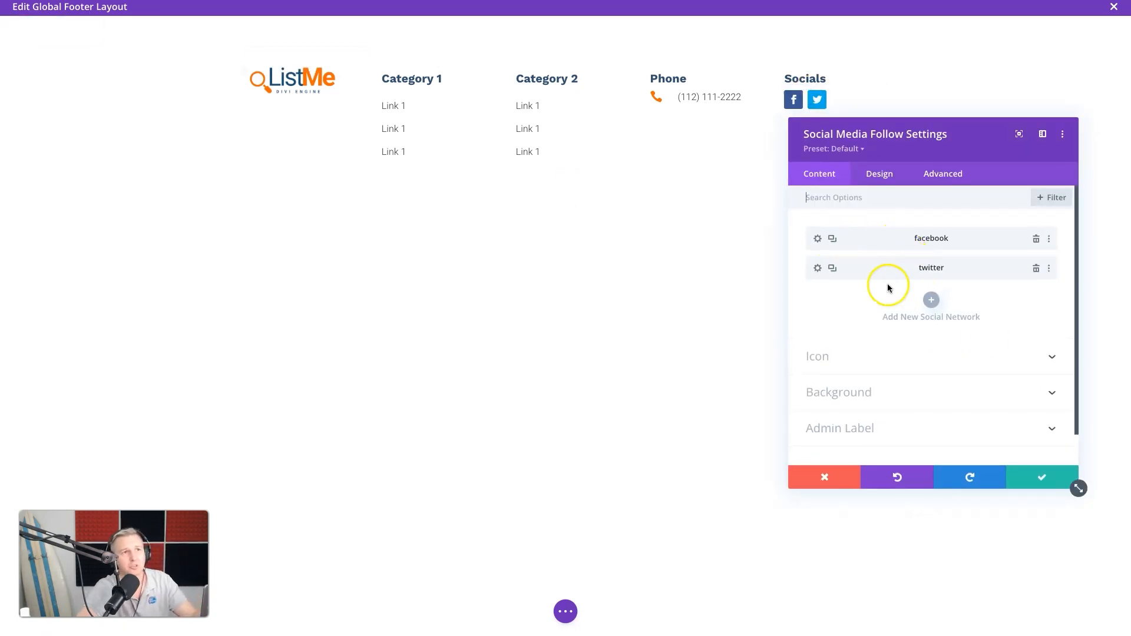
left_click(930, 303)
left_click(876, 270)
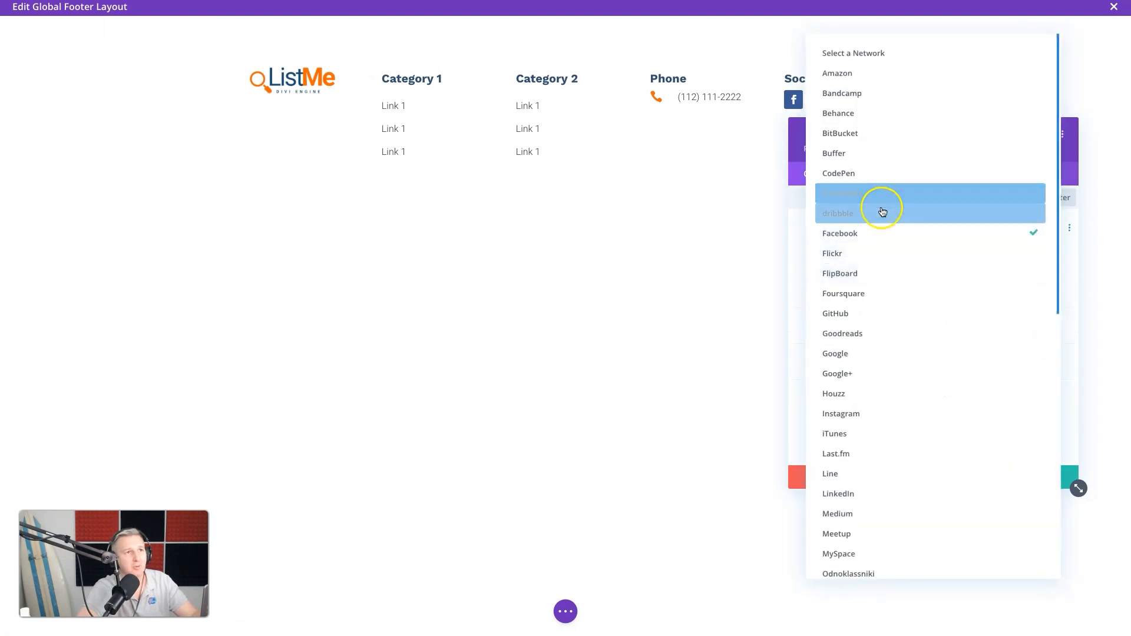
left_click(860, 414)
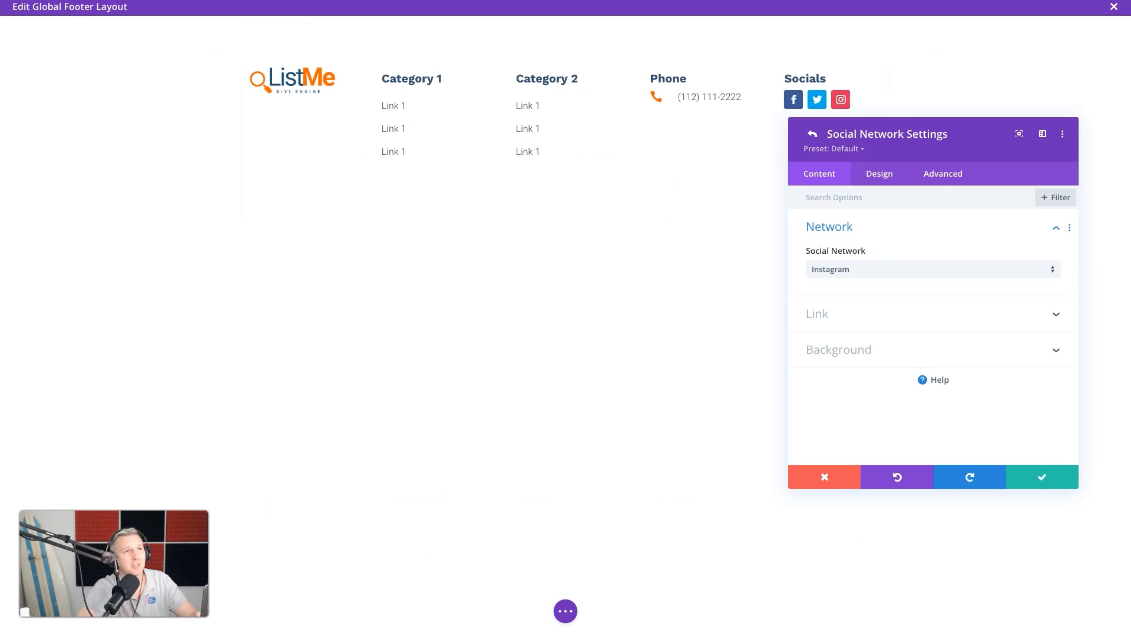
Step: Remove the Instagram network's background color and set its icon color to the saved orange
left_click(857, 350)
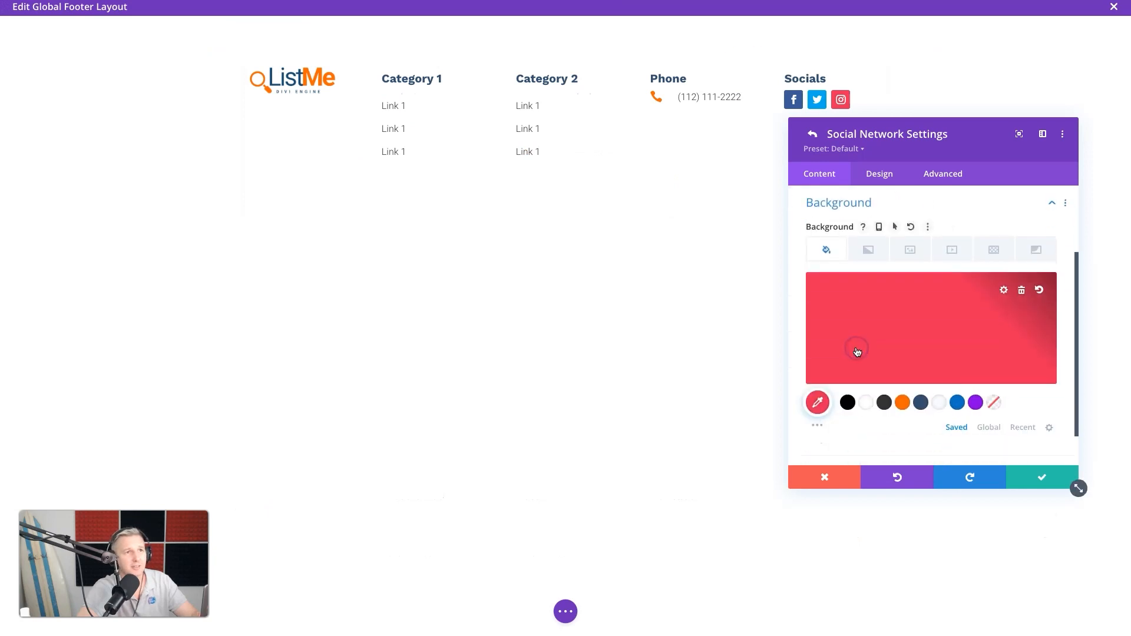
left_click(1022, 291)
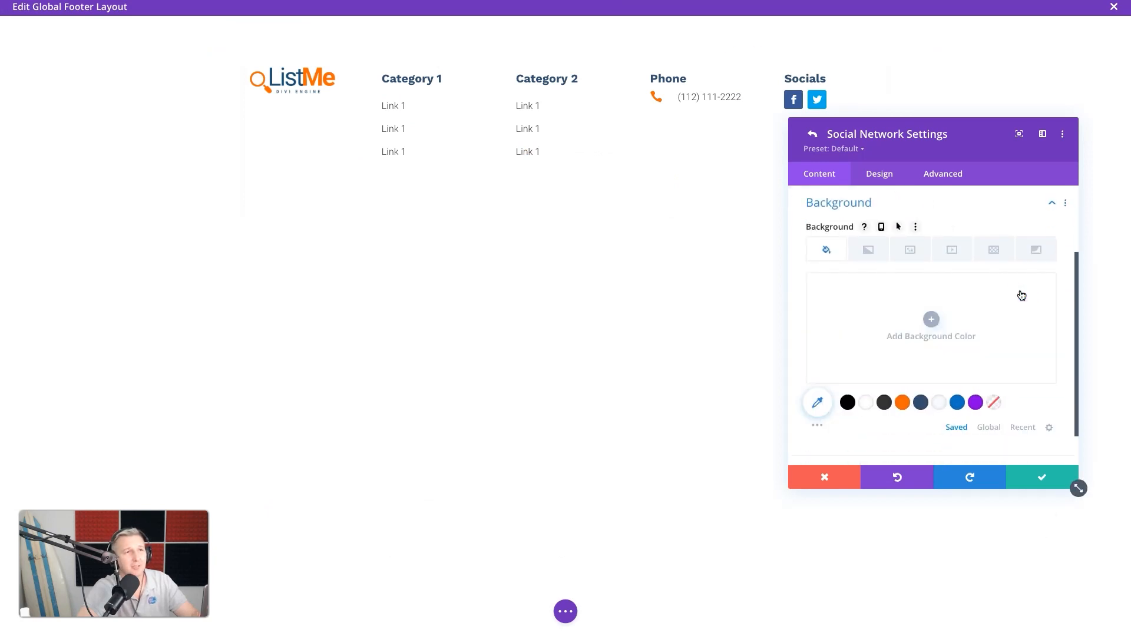
left_click(875, 178)
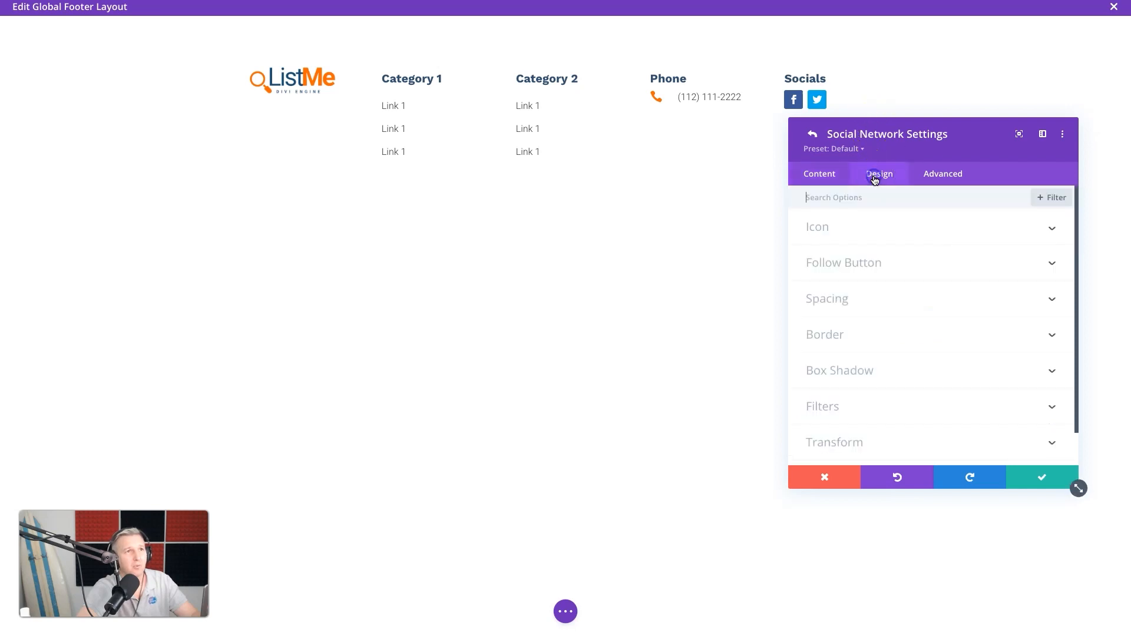
left_click(839, 235)
left_click(903, 276)
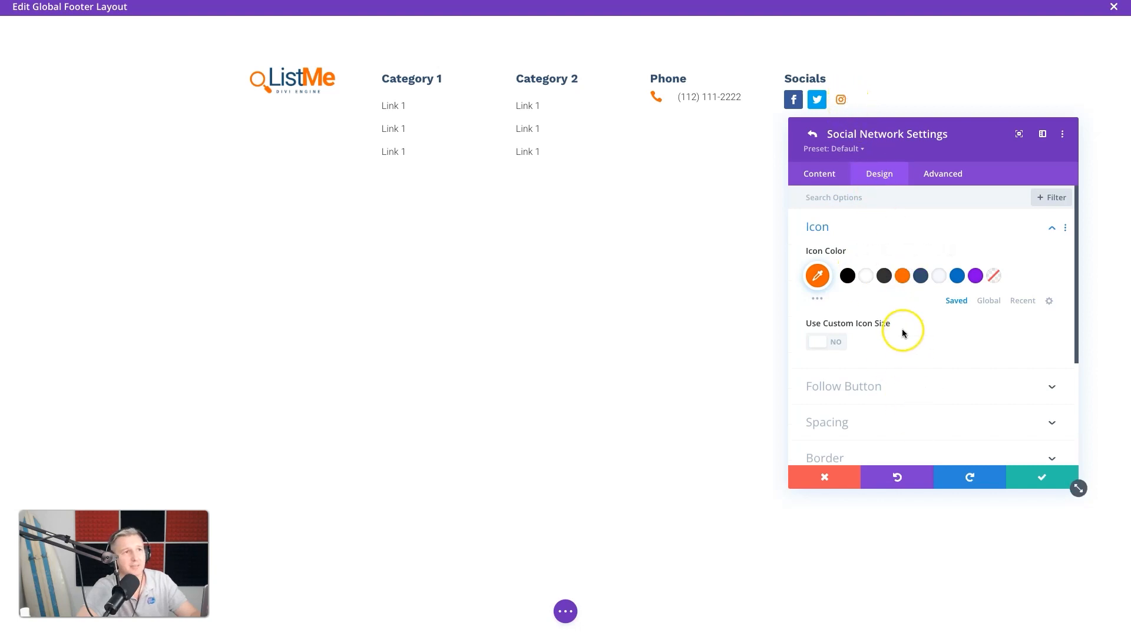
Step: Enable a custom icon size for the Instagram network and set its icon font size to 21px
left_click(845, 341)
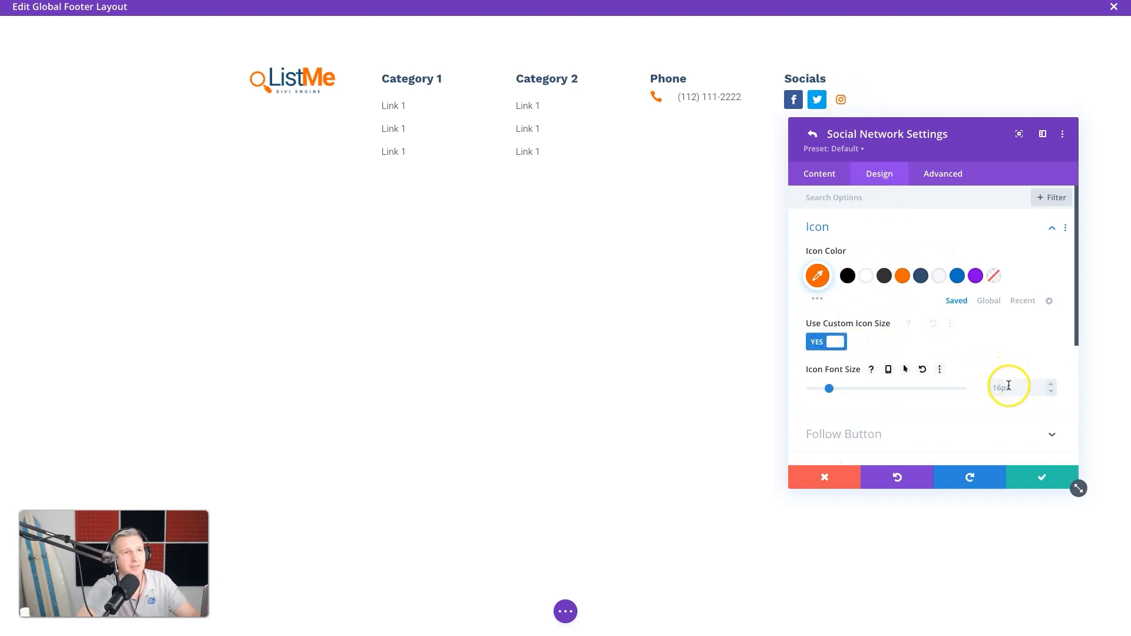
left_click(1050, 383)
left_click(1049, 383)
left_click(1049, 383)
left_click(1050, 383)
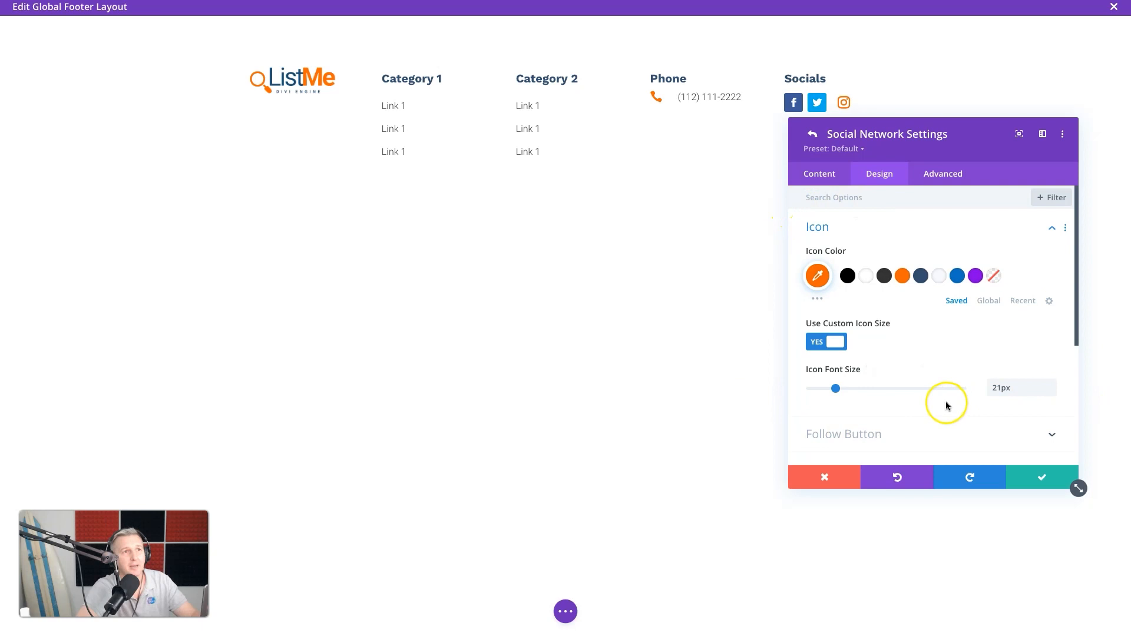
left_click(811, 135)
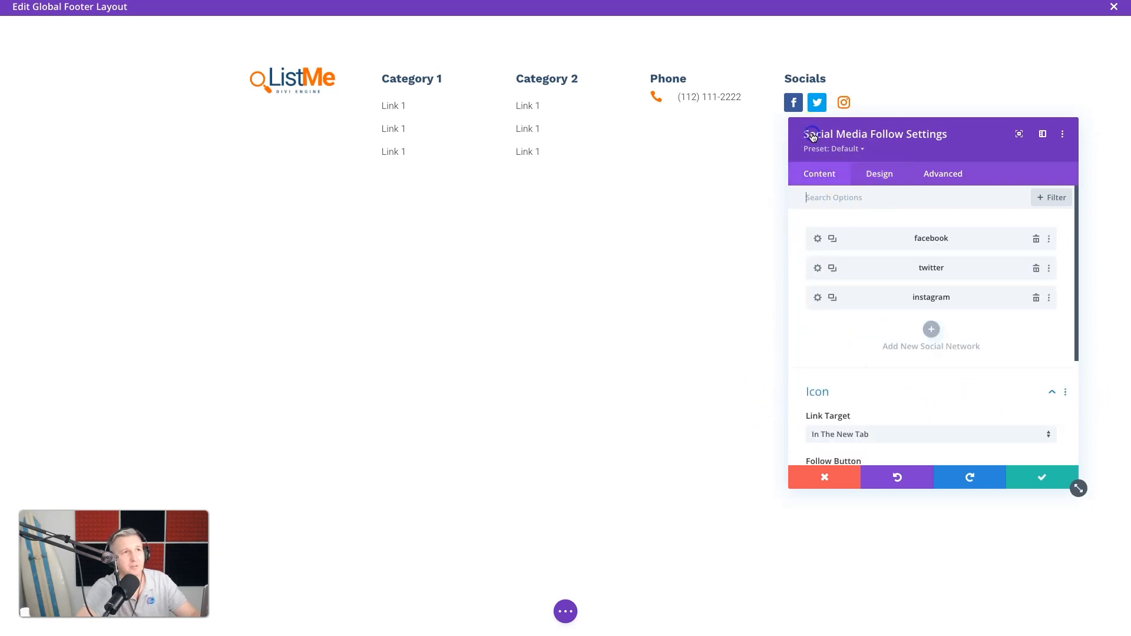
Step: Enable a custom icon size for the whole Social Media Follow module and set its icon font size to 21px
left_click(879, 177)
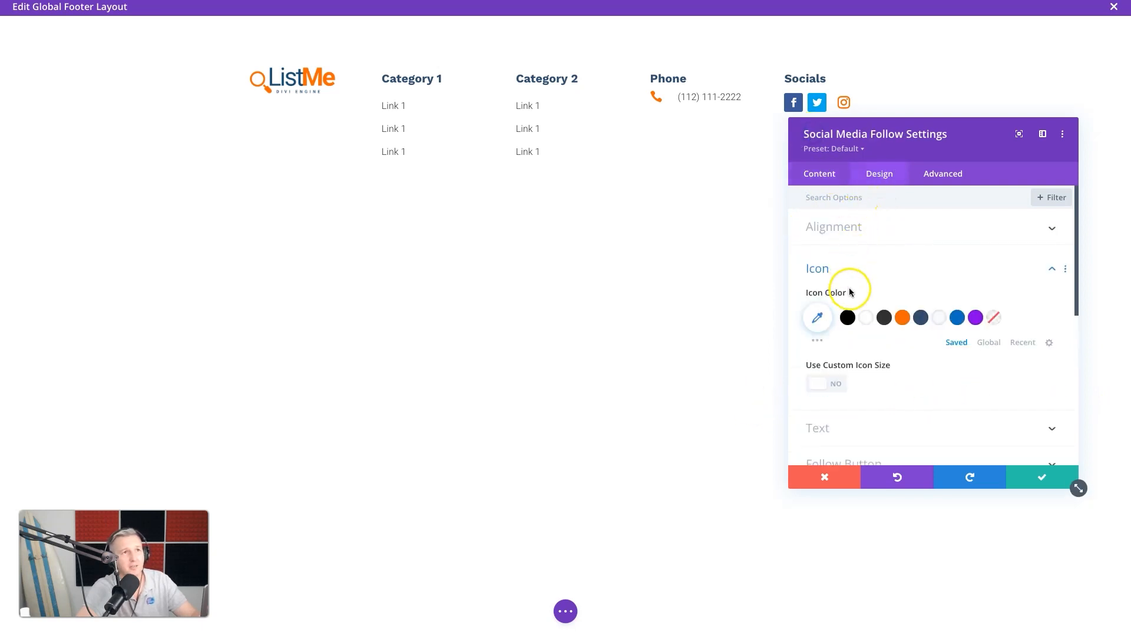
left_click(816, 390)
left_click(1053, 428)
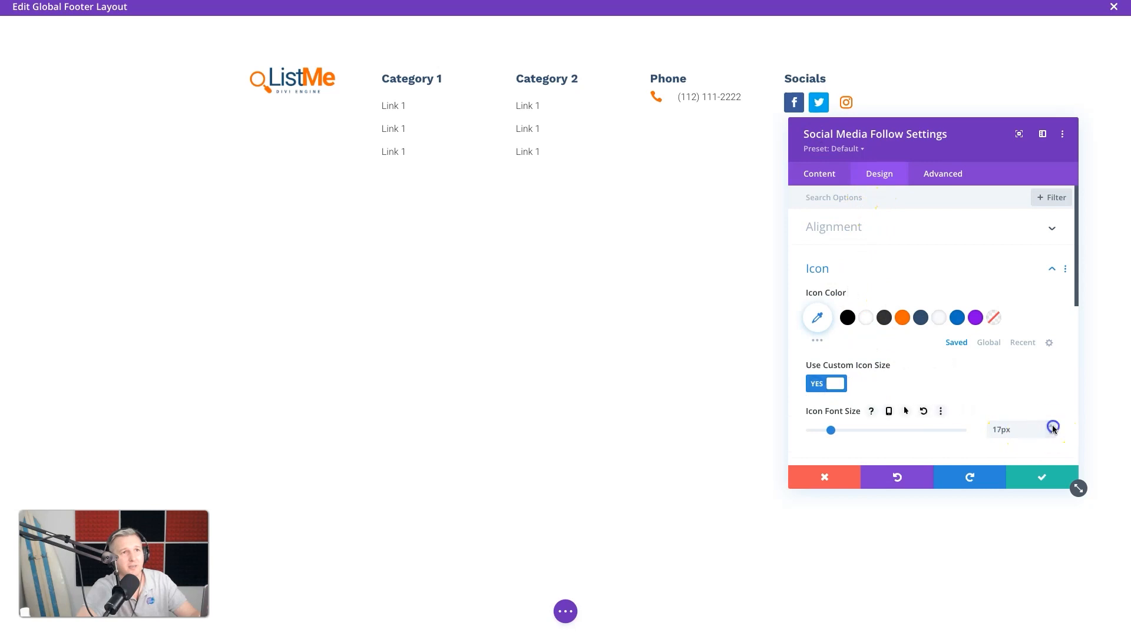
left_click(1053, 429)
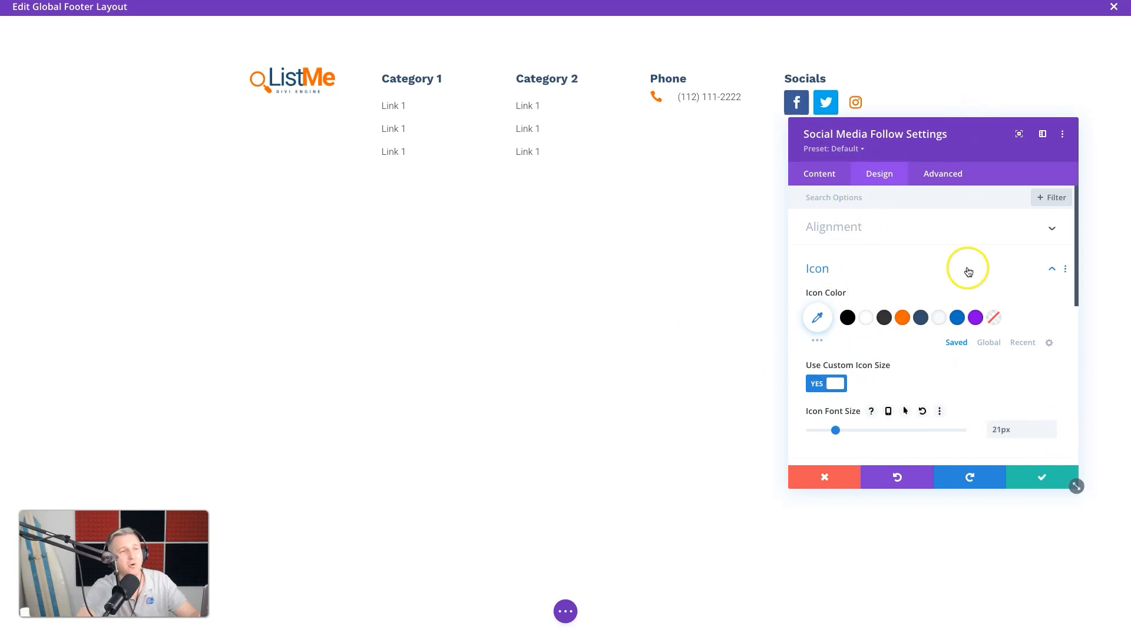
Step: Remove the background color of the Twitter network and return to the module's settings
left_click(830, 174)
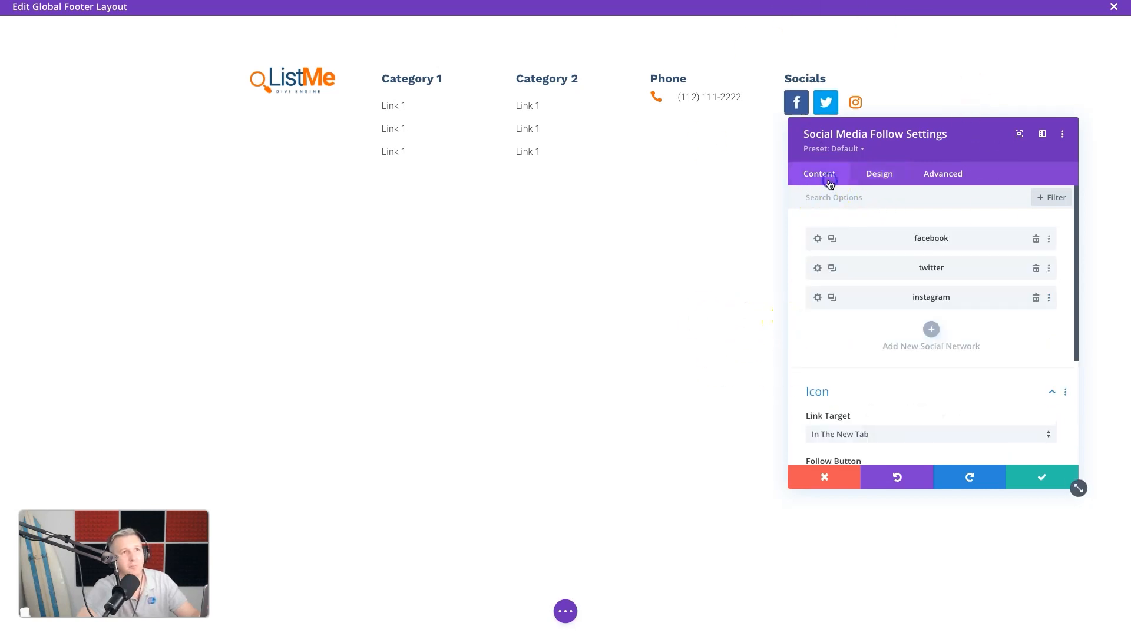
left_click(818, 268)
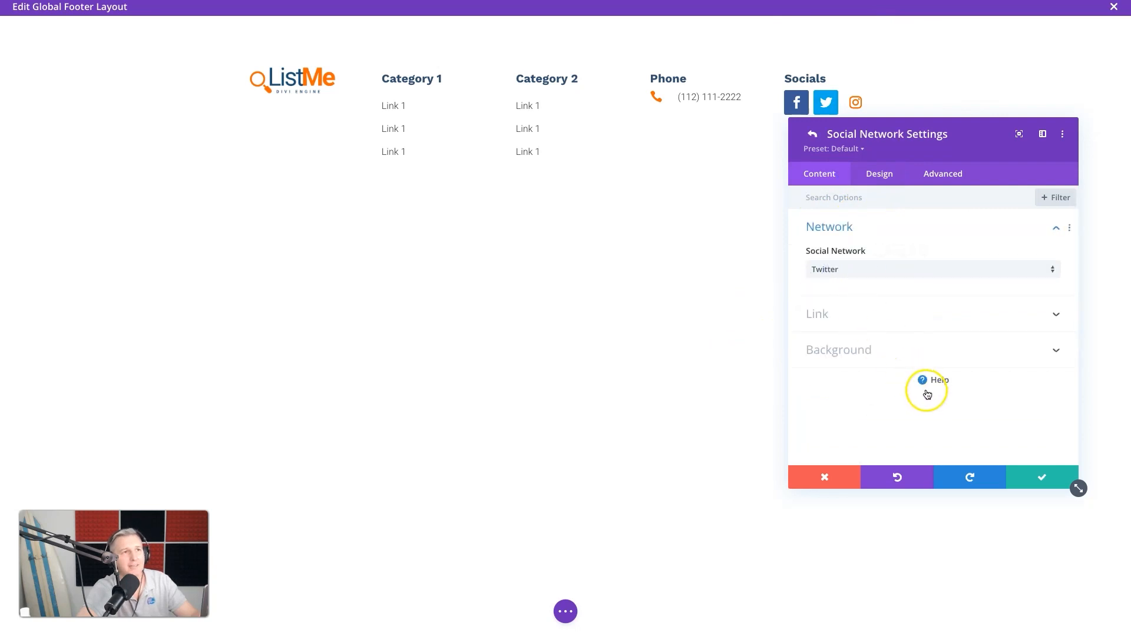
left_click(932, 353)
left_click(1020, 288)
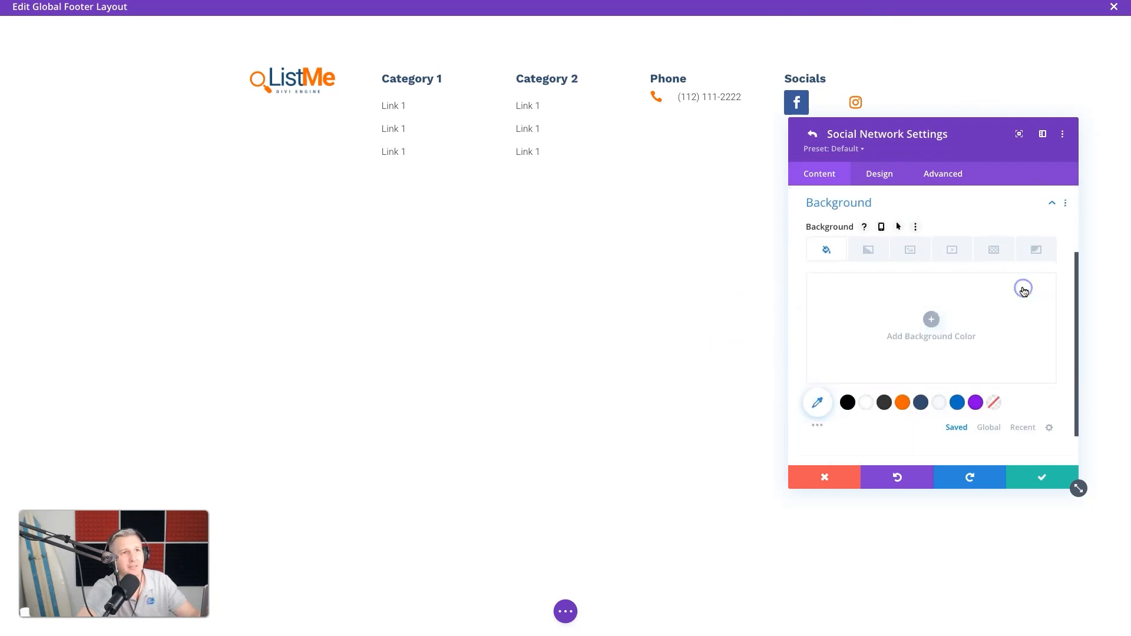
left_click(813, 136)
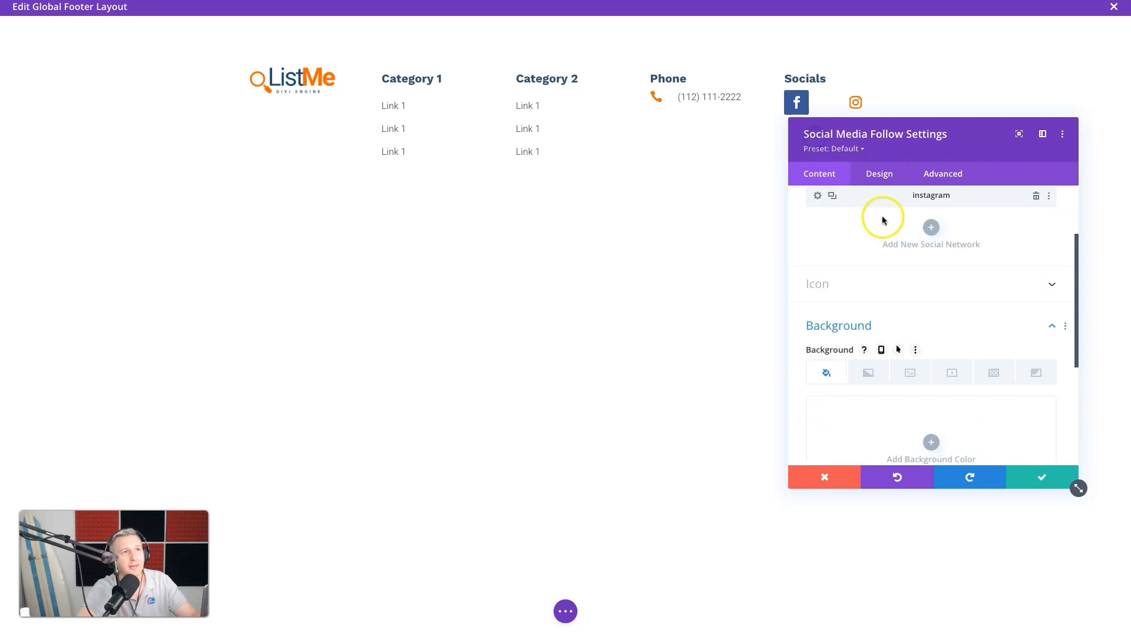
Step: Remove the background color of the Facebook network and return to the module's settings
scroll(889, 222, "up", 1)
left_click(832, 246)
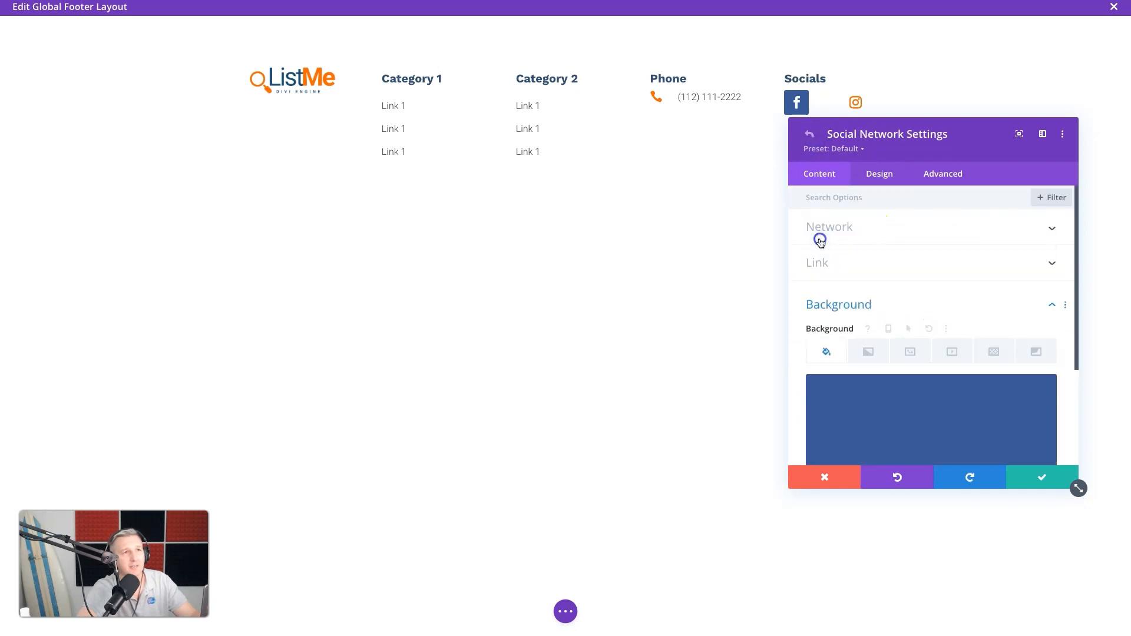
scroll(905, 422, "down", 2)
left_click(1040, 241)
left_click(810, 135)
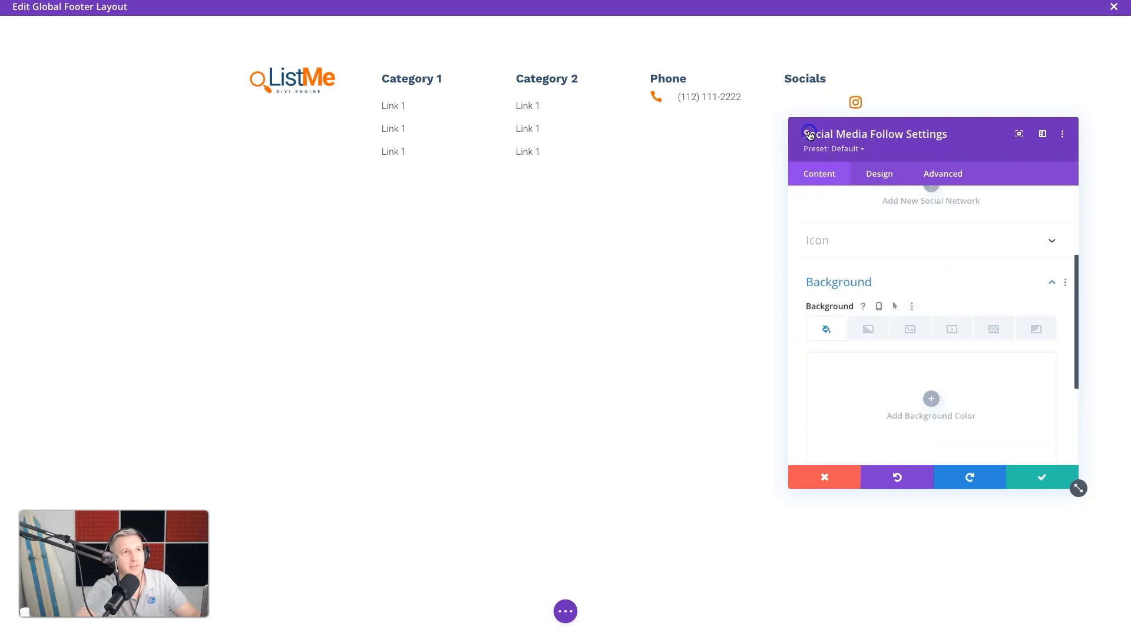
Step: Set the icon color of the whole Social Media Follow module to the saved orange
scroll(898, 265, "up", 3)
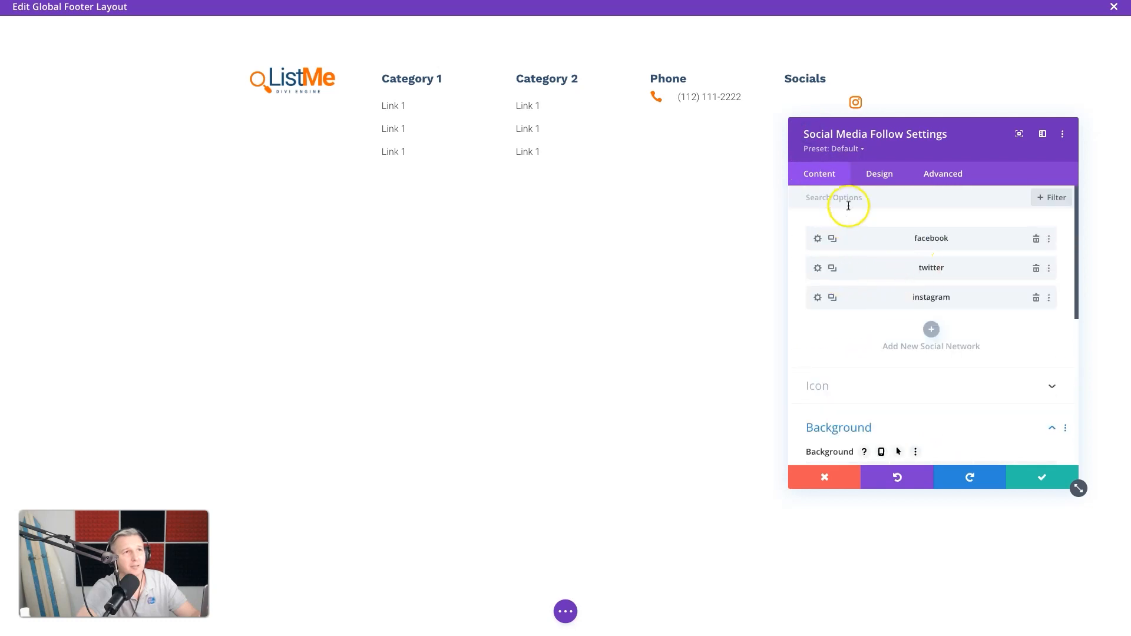
left_click(865, 185)
left_click(893, 274)
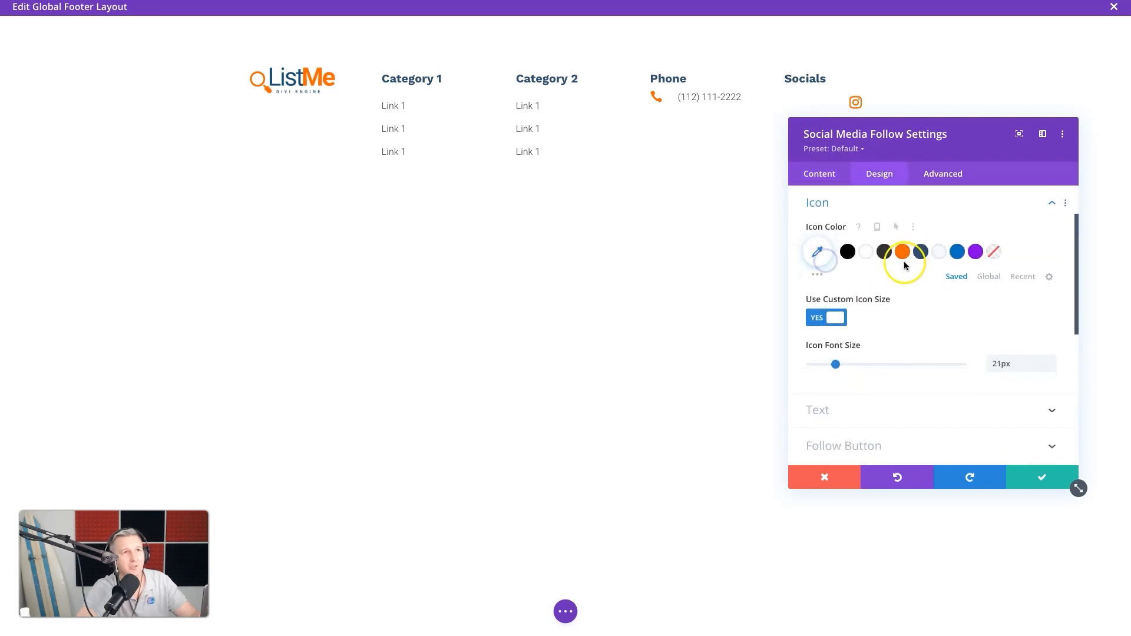
left_click(904, 252)
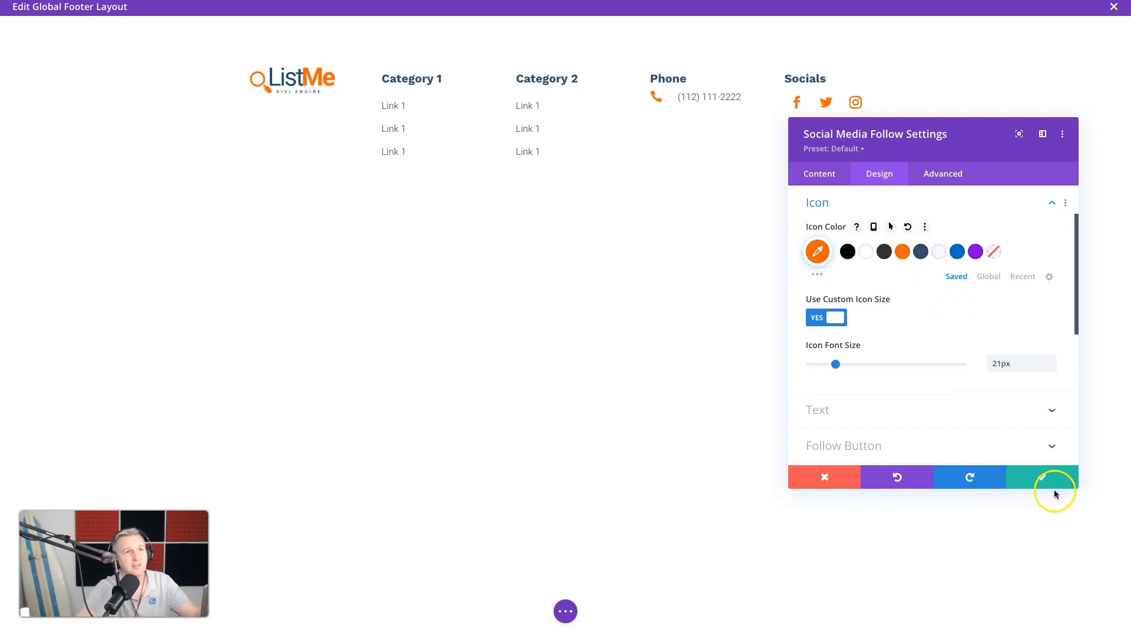
Step: Open a social network's account link URL for editing, leave it empty and save the Social Media Follow module
scroll(868, 249, "up", 3)
left_click(824, 177)
left_click(947, 288)
left_click(879, 311)
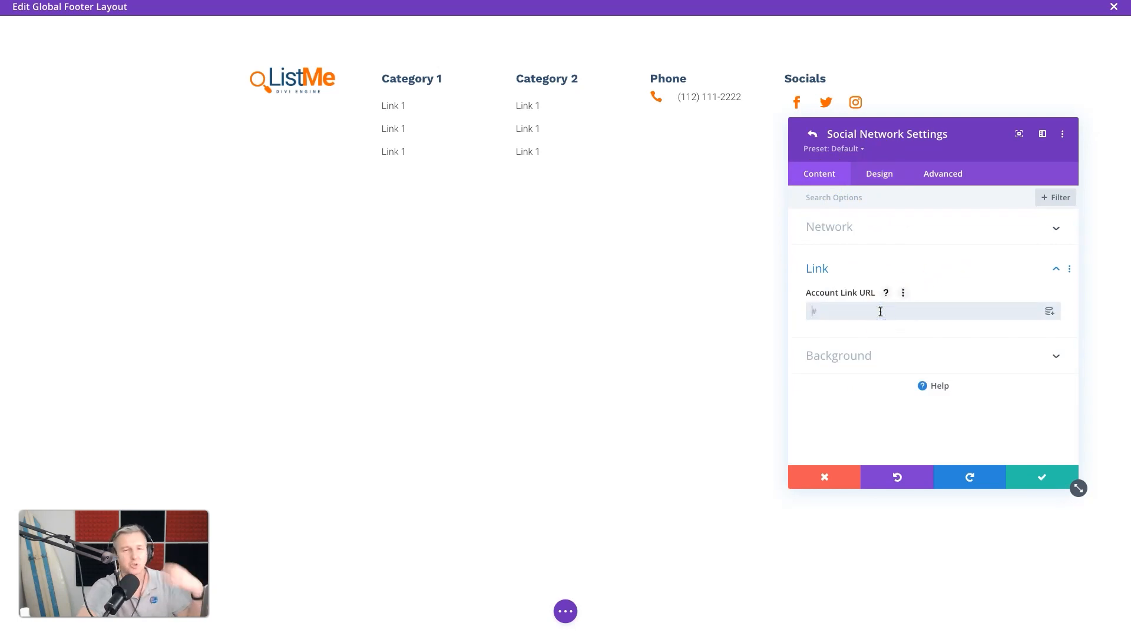
left_click(1028, 482)
left_click(1027, 483)
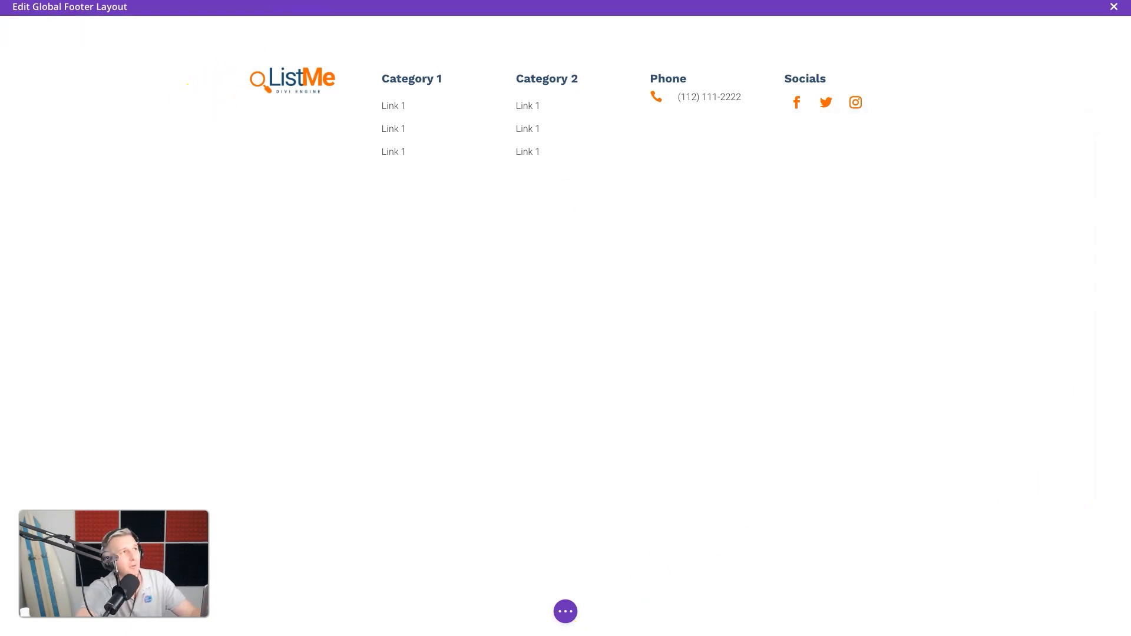
Step: Set the footer row's maximum width to 2560px and its width to 95%, and save the row settings
left_click(277, 61)
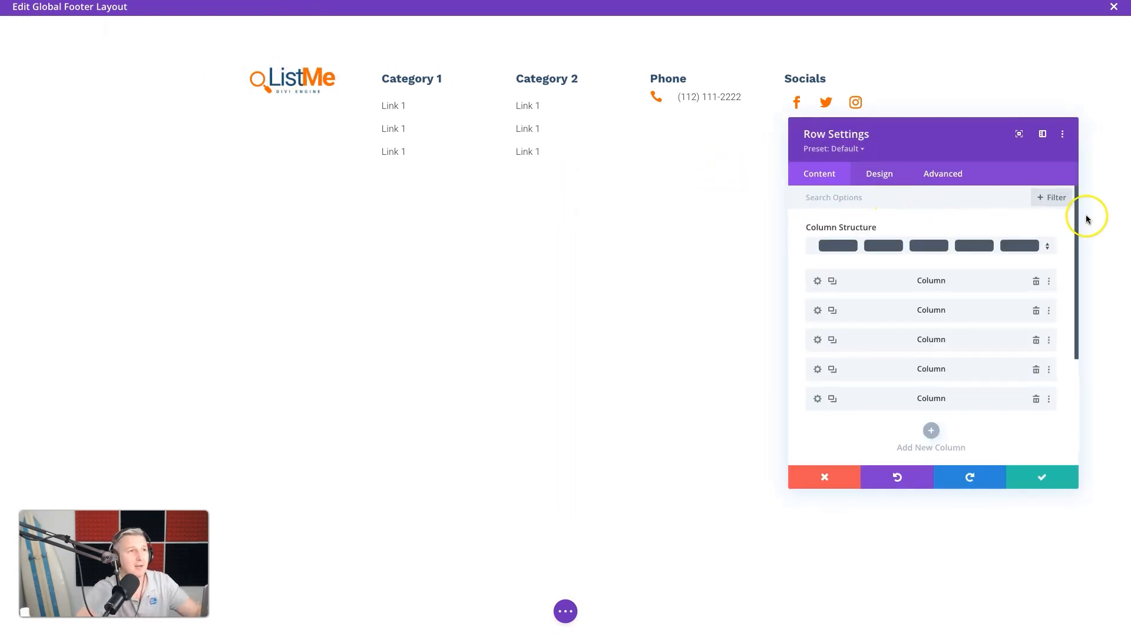
left_click(876, 176)
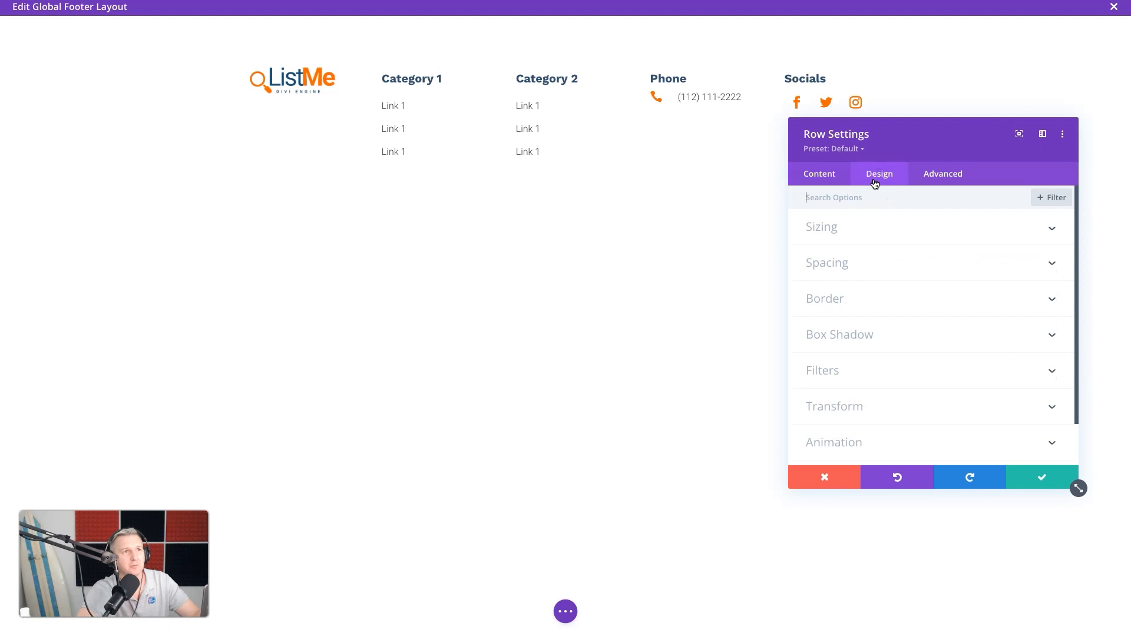
left_click(852, 229)
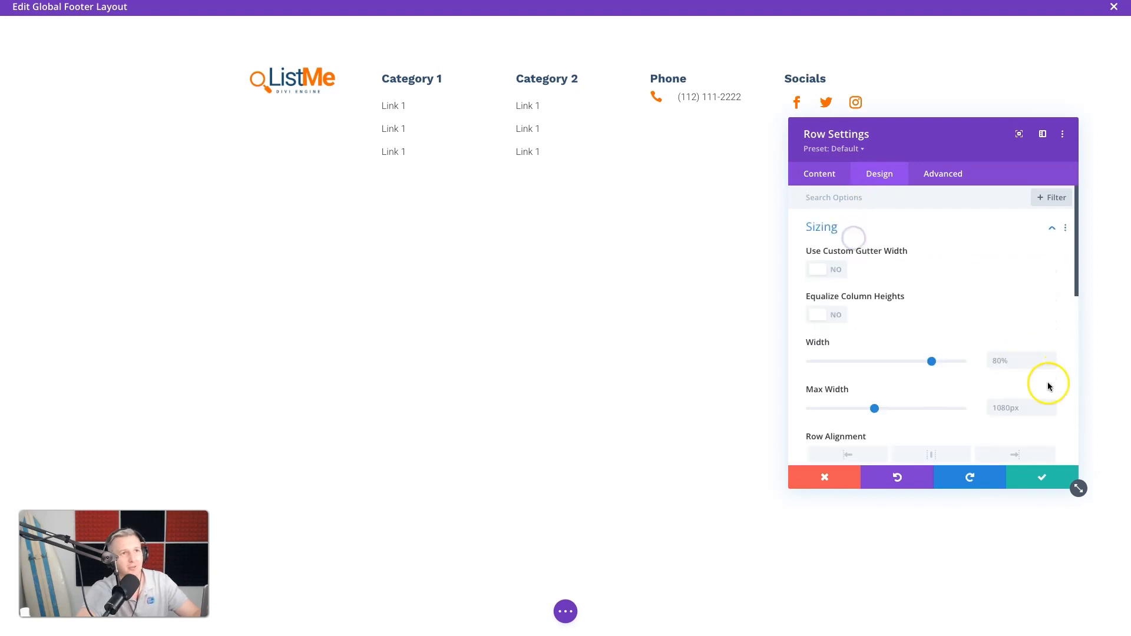
left_click_drag(875, 409, 955, 417)
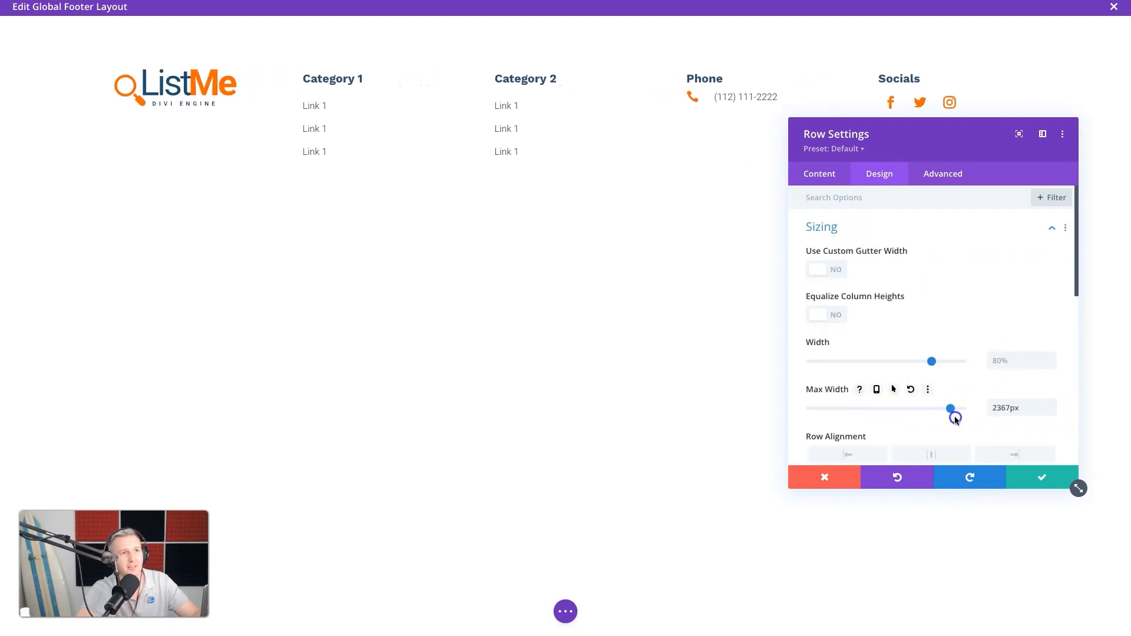
left_click(1014, 360)
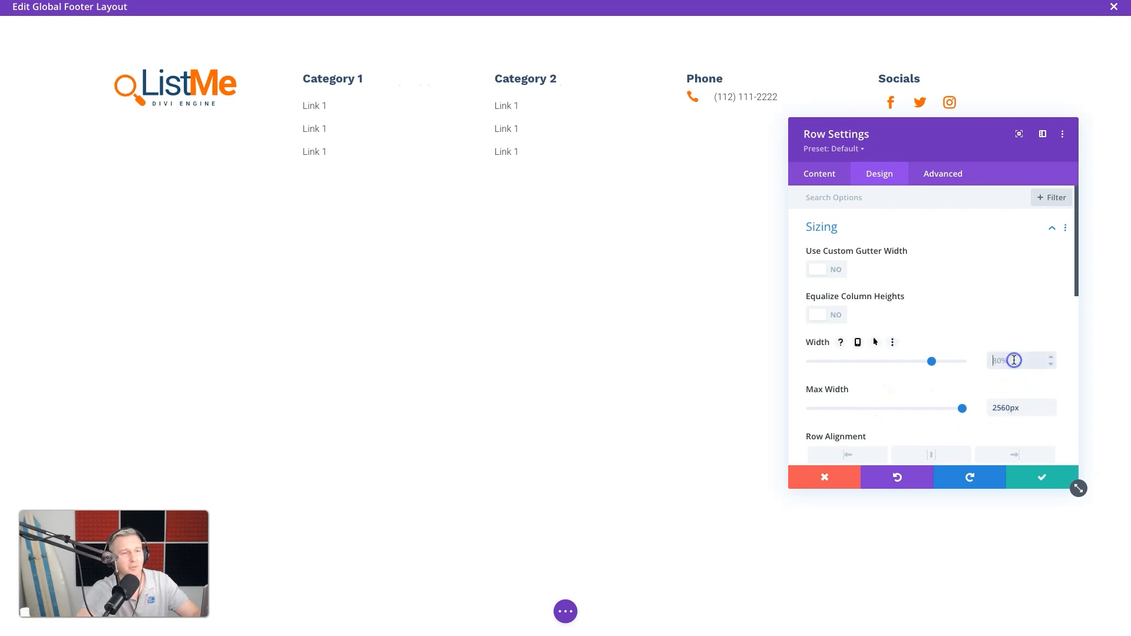
type("95")
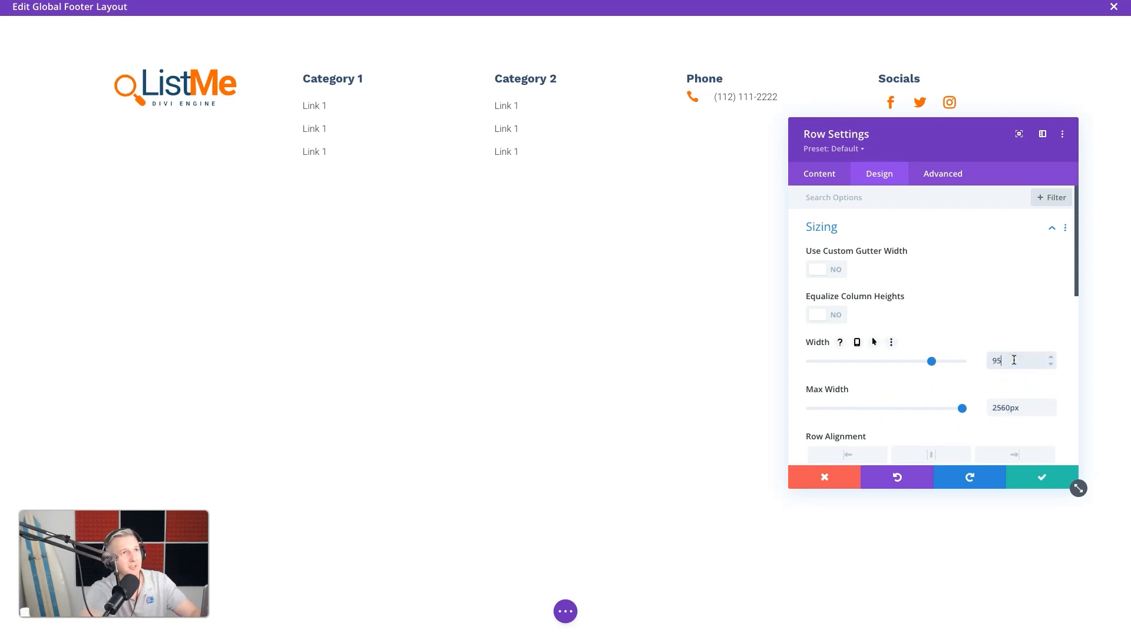
type("%")
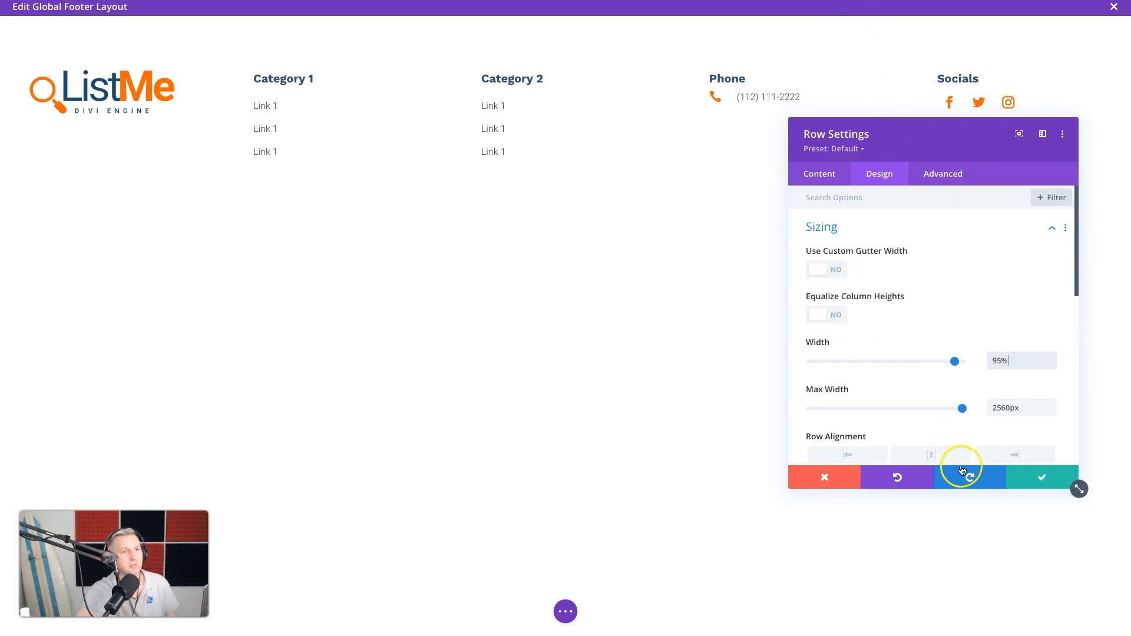
left_click(1028, 477)
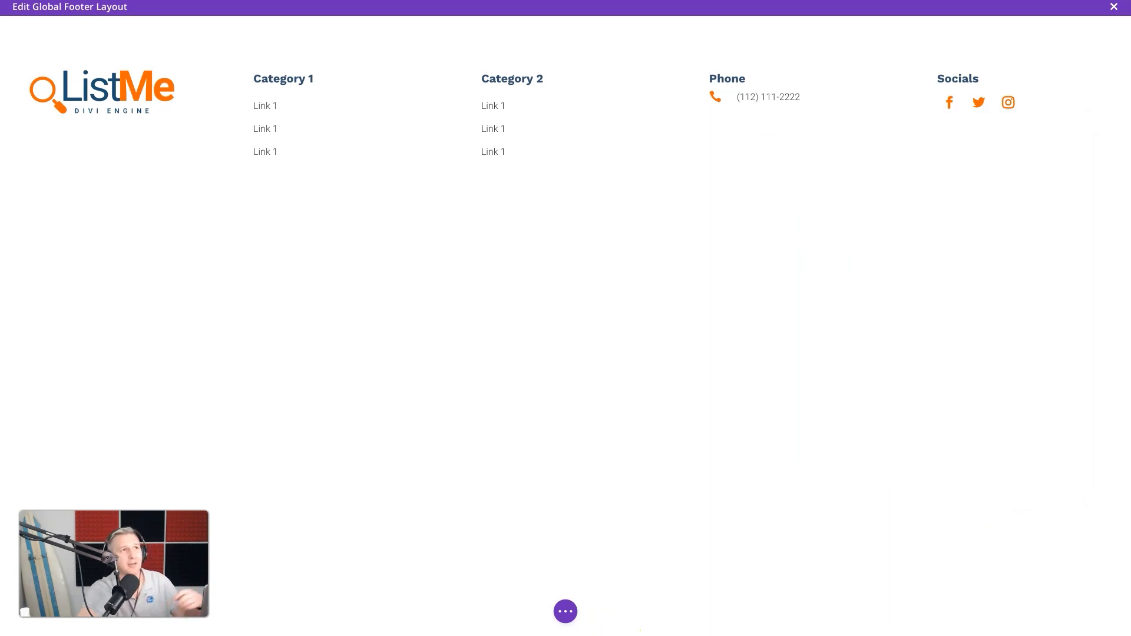
Step: Save and close the global footer layout, and check the new footer on the site's home page
left_click(565, 612)
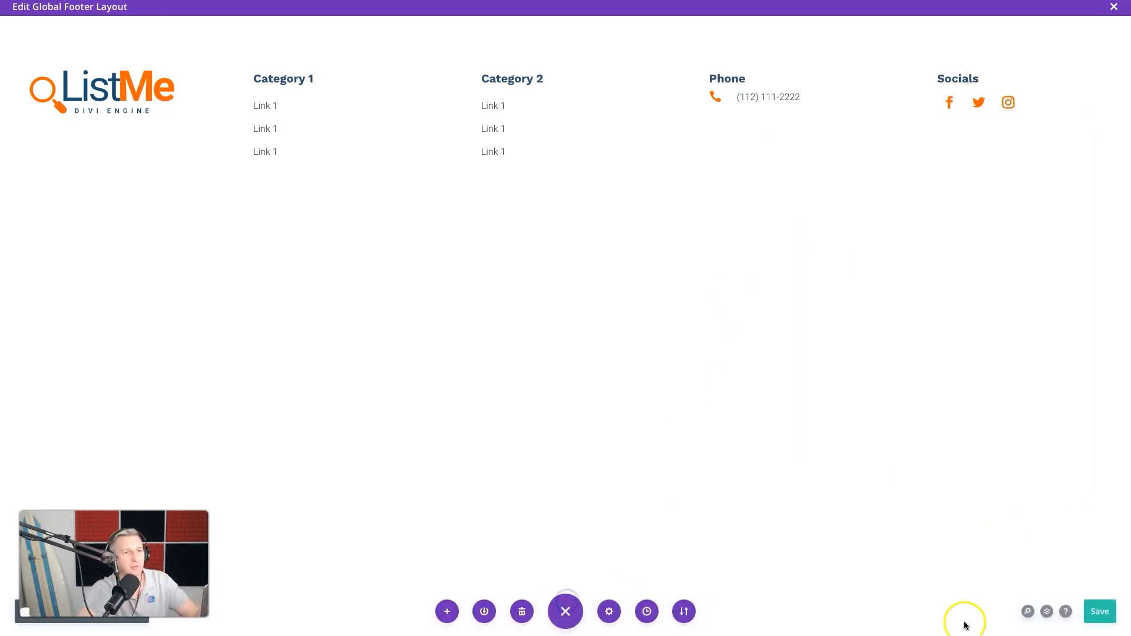
left_click(1097, 610)
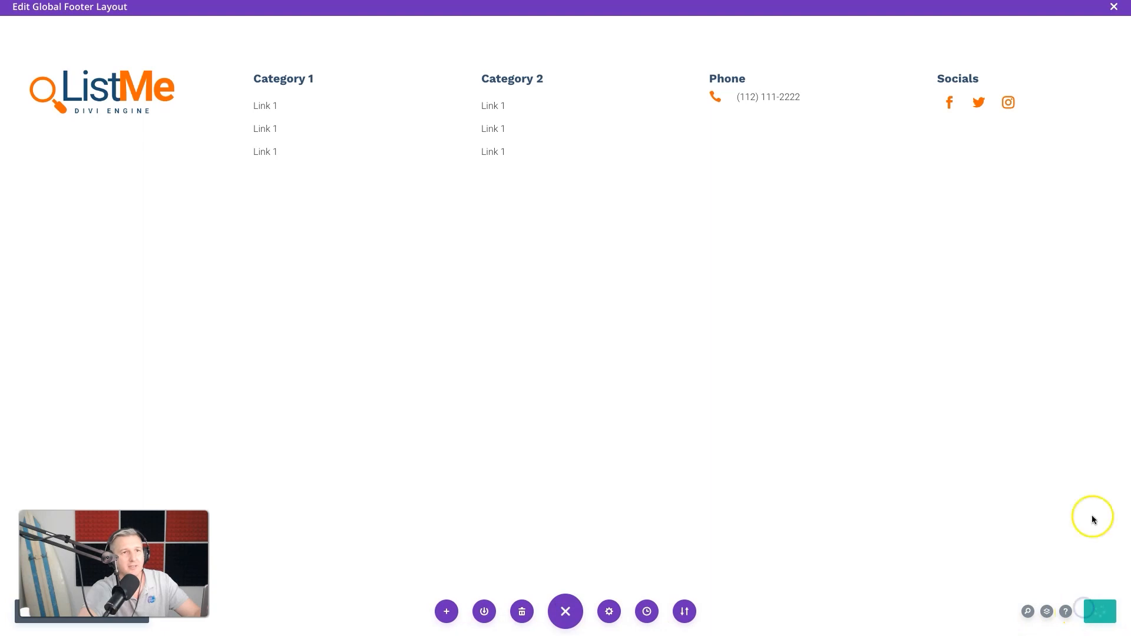
left_click(1113, 8)
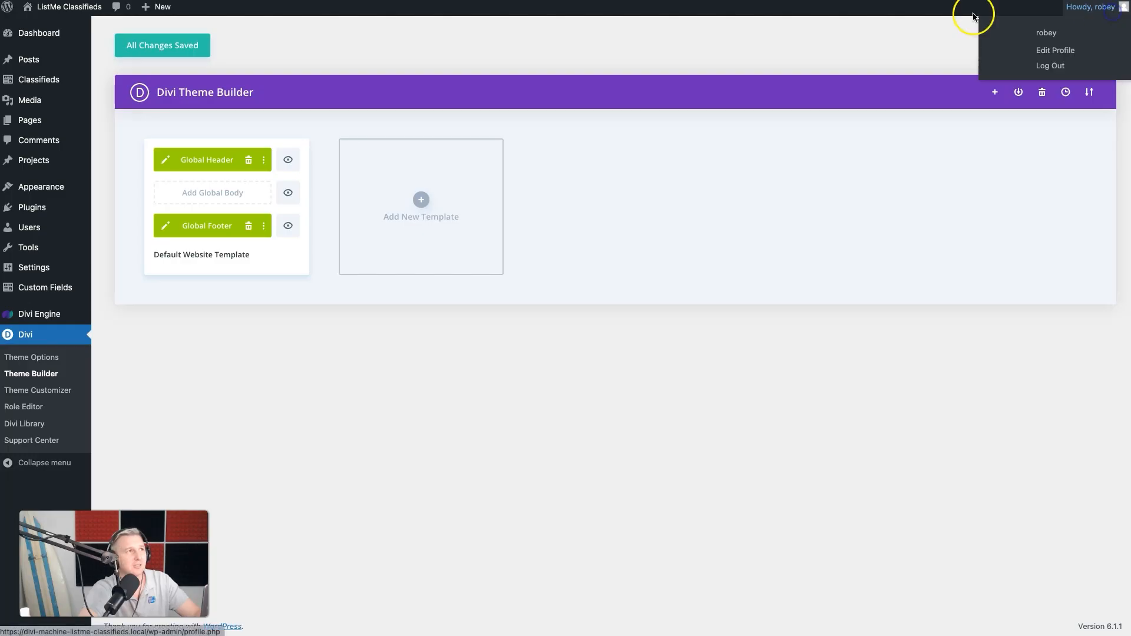
left_click(131, 46)
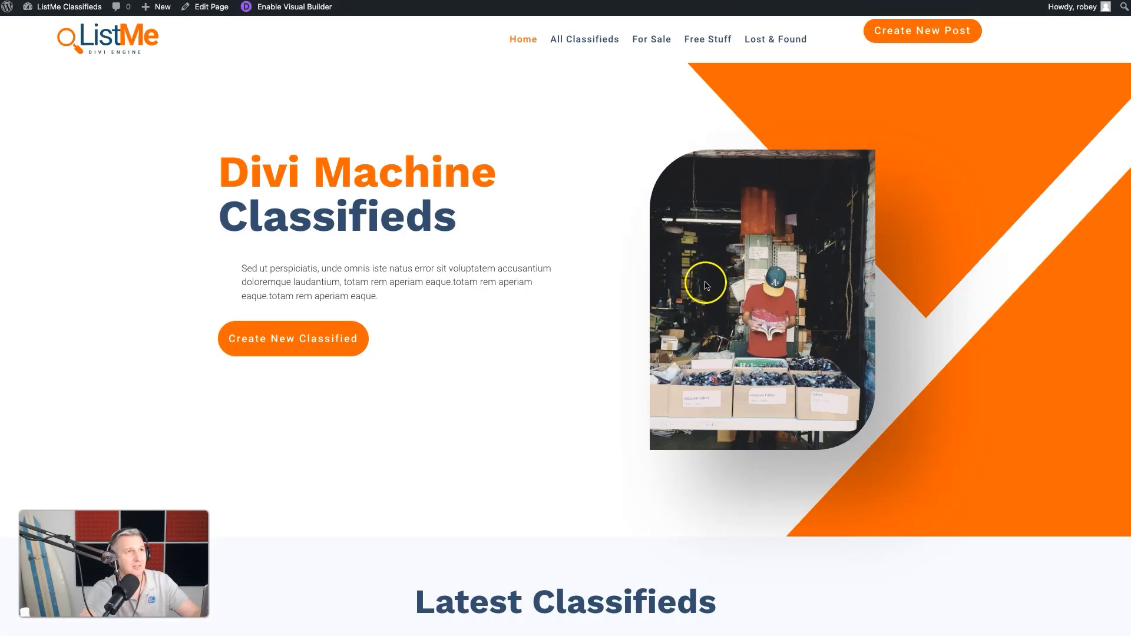
scroll(706, 290, "down", 15)
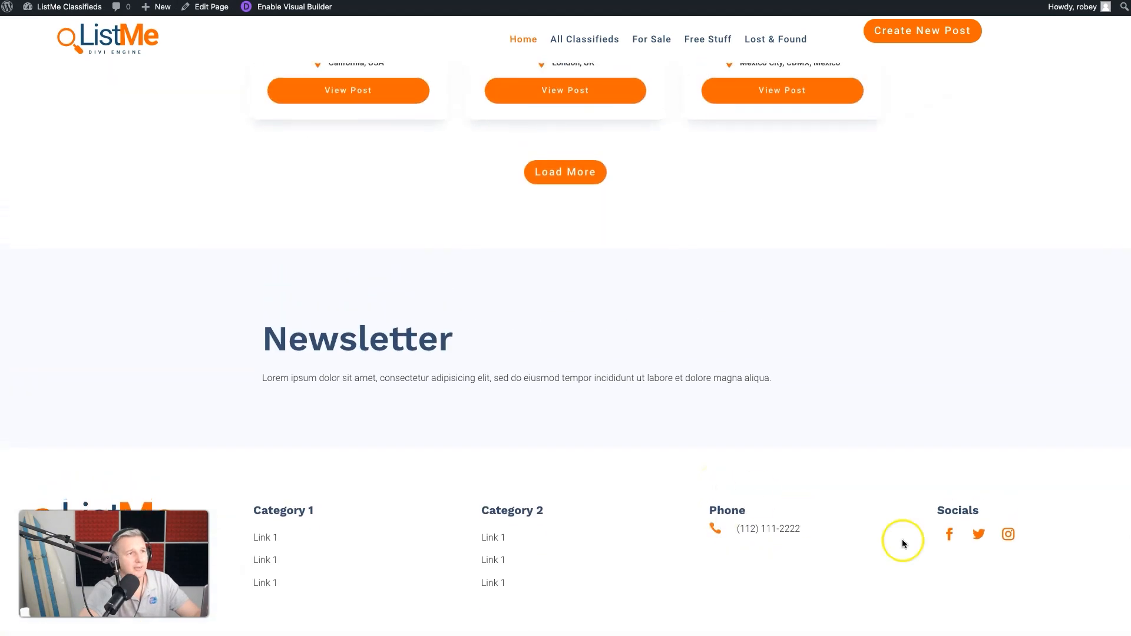
scroll(596, 112, "up", 15)
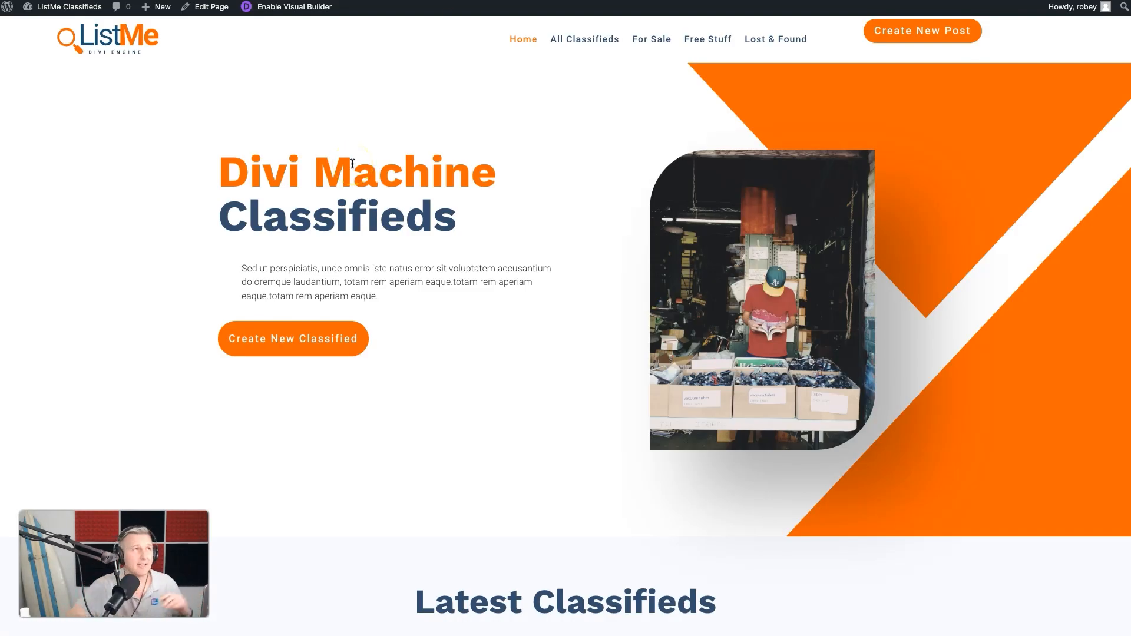
Step: Enable the visual builder on the home page and delete the Create New Post button from the header template
left_click(284, 9)
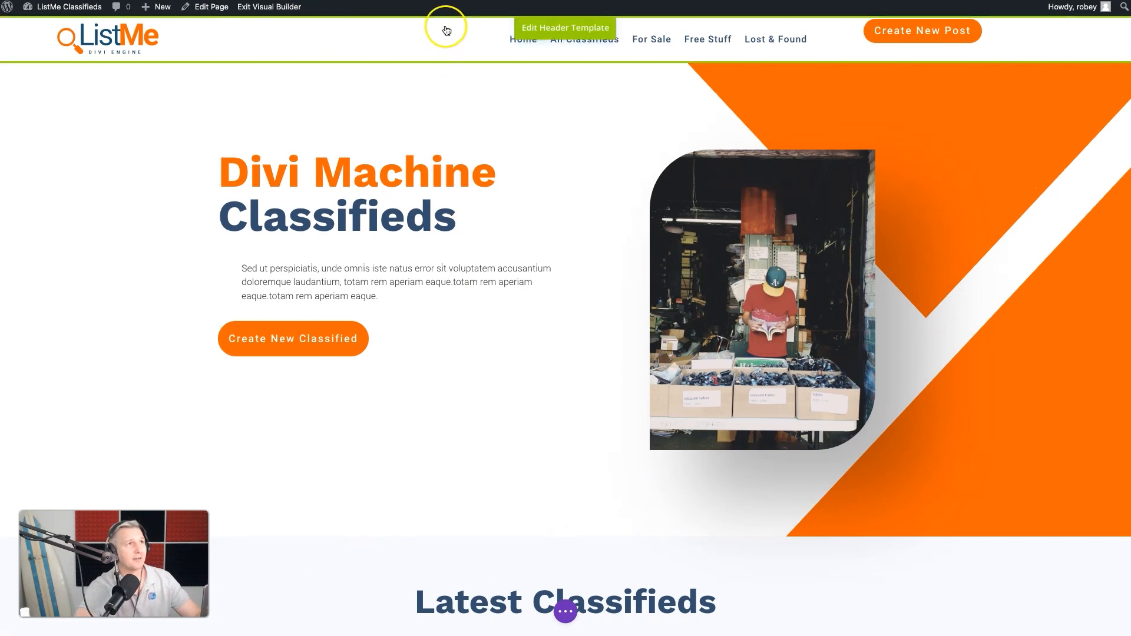
left_click(896, 36)
left_click(997, 25)
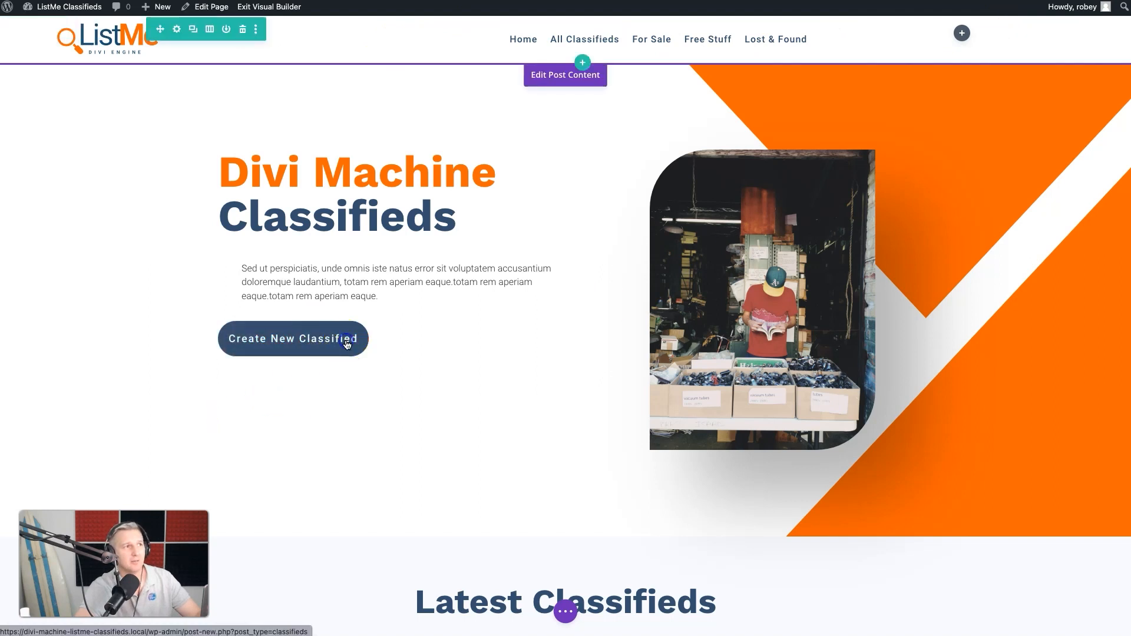
Step: Copy the hero section's Create New Classified button into the header's empty column
left_click(392, 325)
left_click_drag(237, 417, 877, 29)
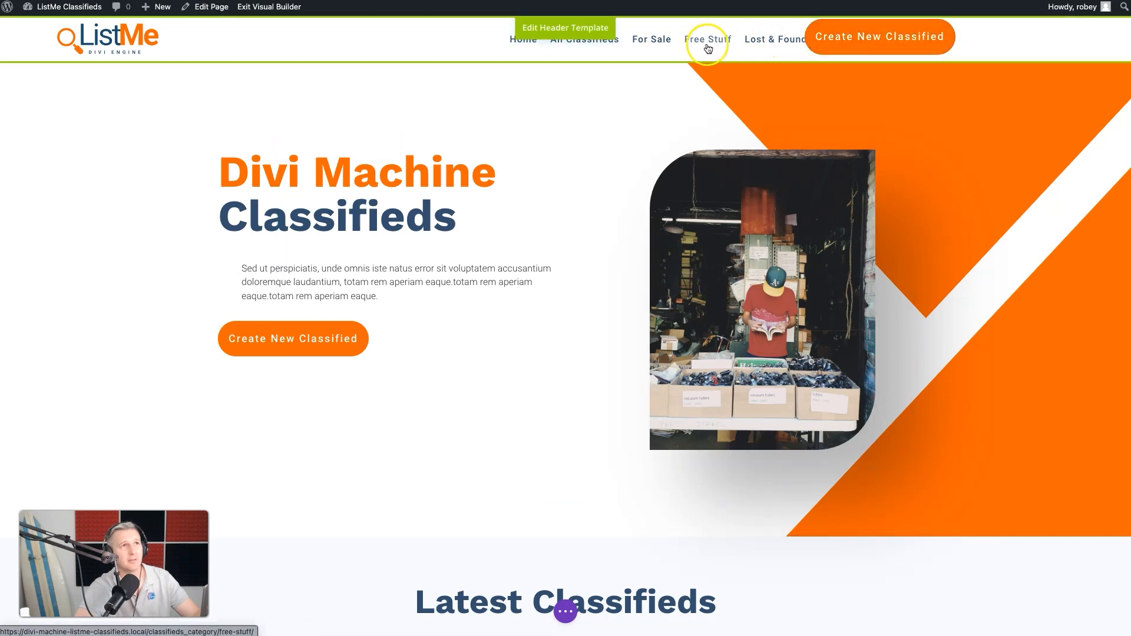
left_click_drag(1023, 37, 1043, 34)
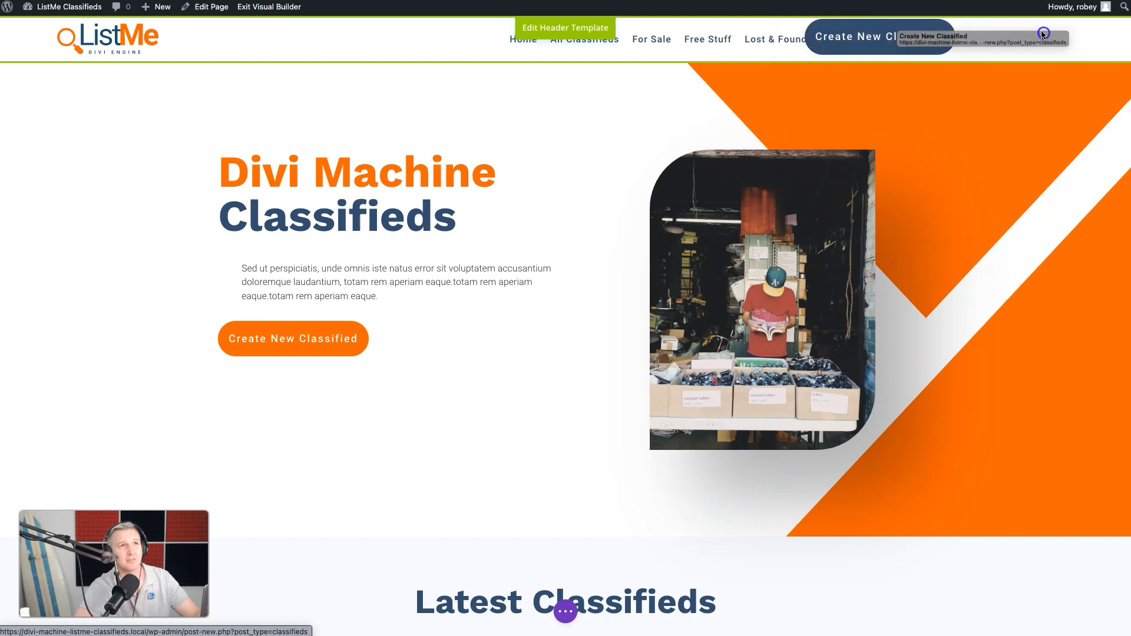
Step: Align the header template's Create New Classified button to the right of its column
left_click(599, 32)
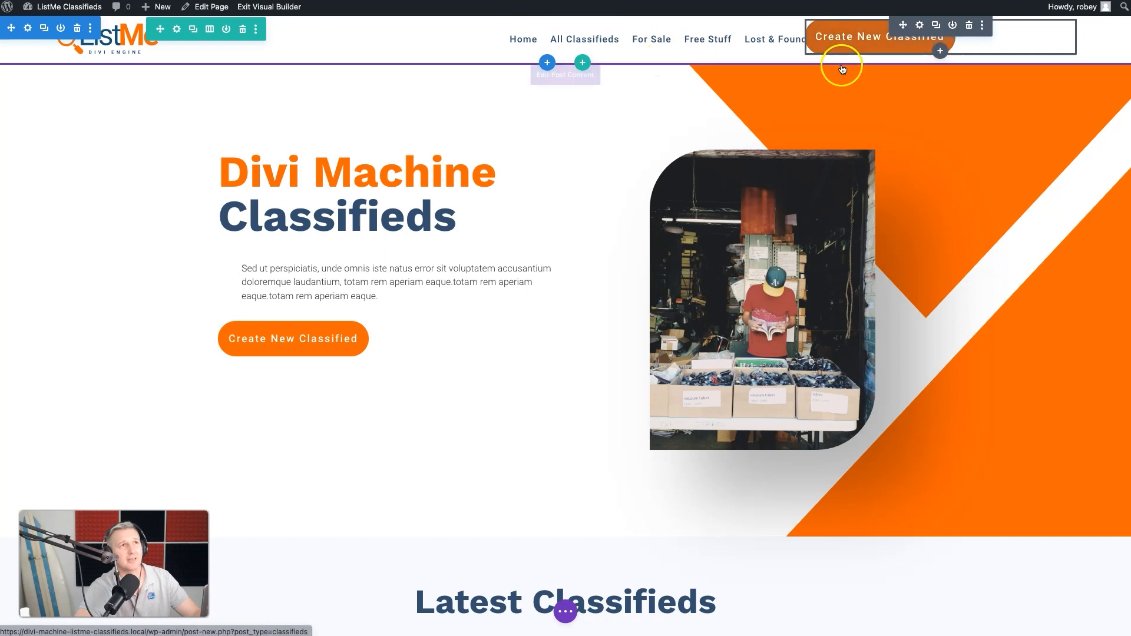
left_click(919, 27)
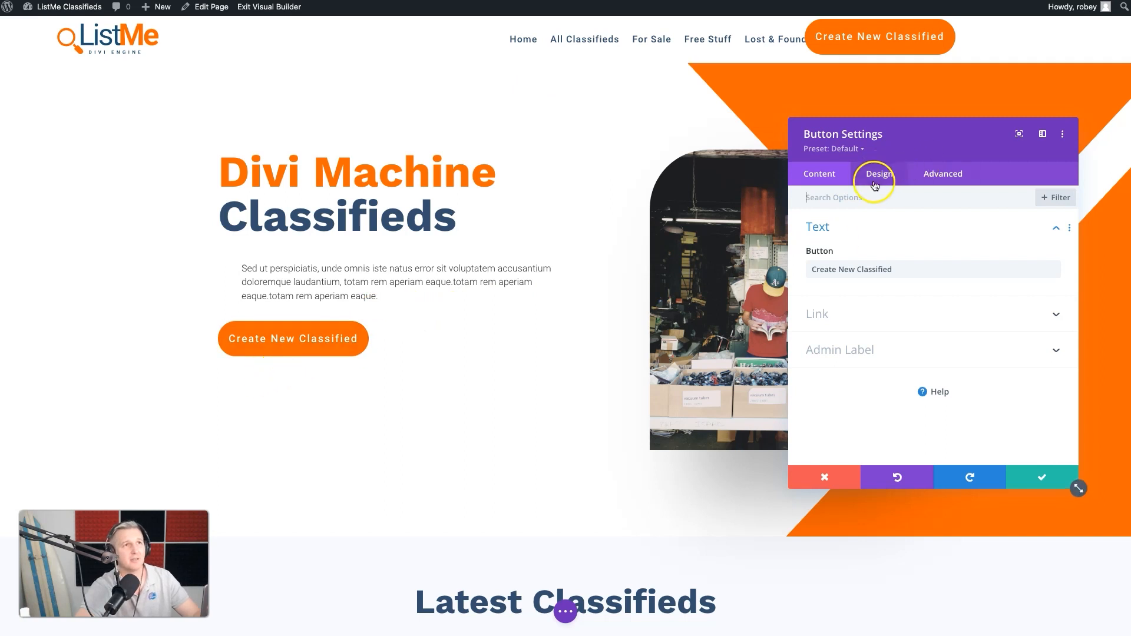
left_click(877, 175)
left_click(863, 236)
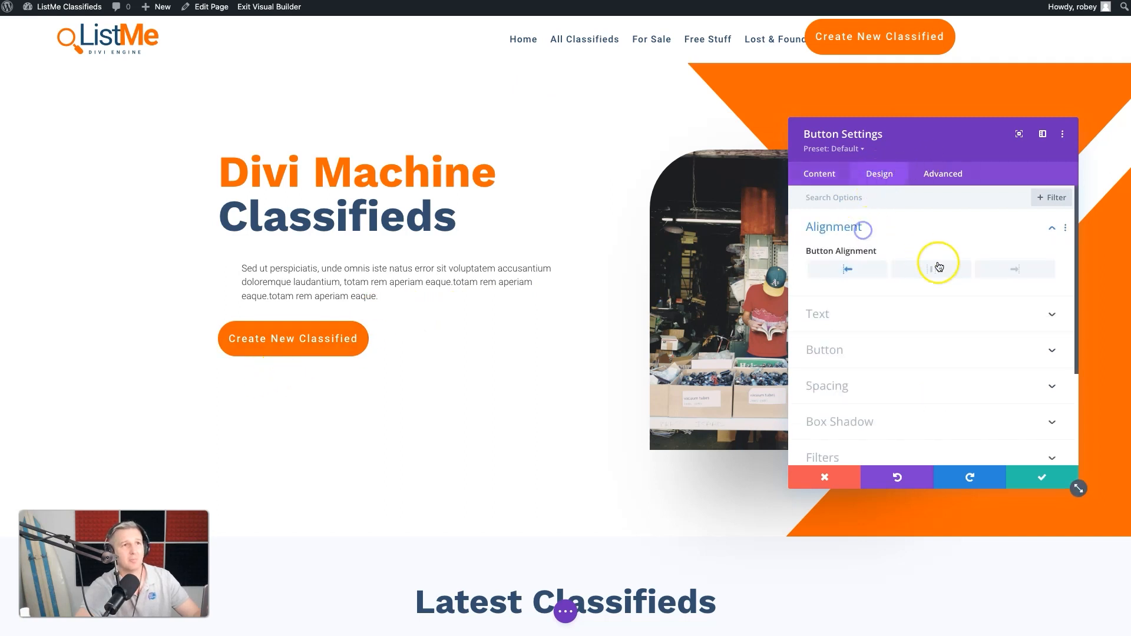
left_click(998, 273)
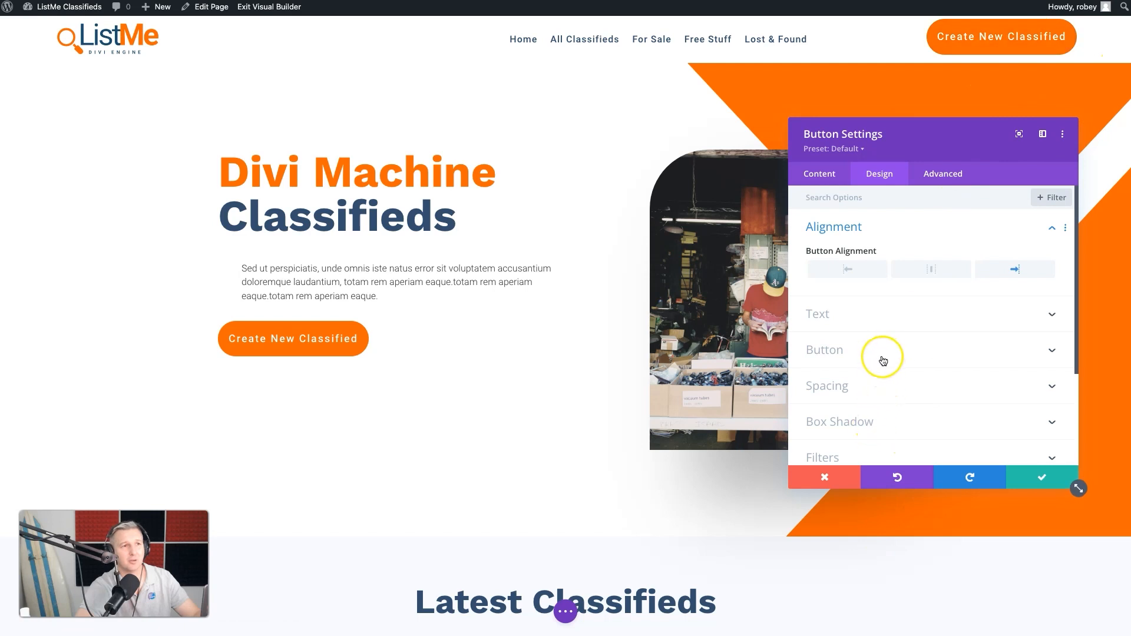
Step: Reduce the text size of the header's Create New Classified button by two steps
scroll(877, 371, "down", 1)
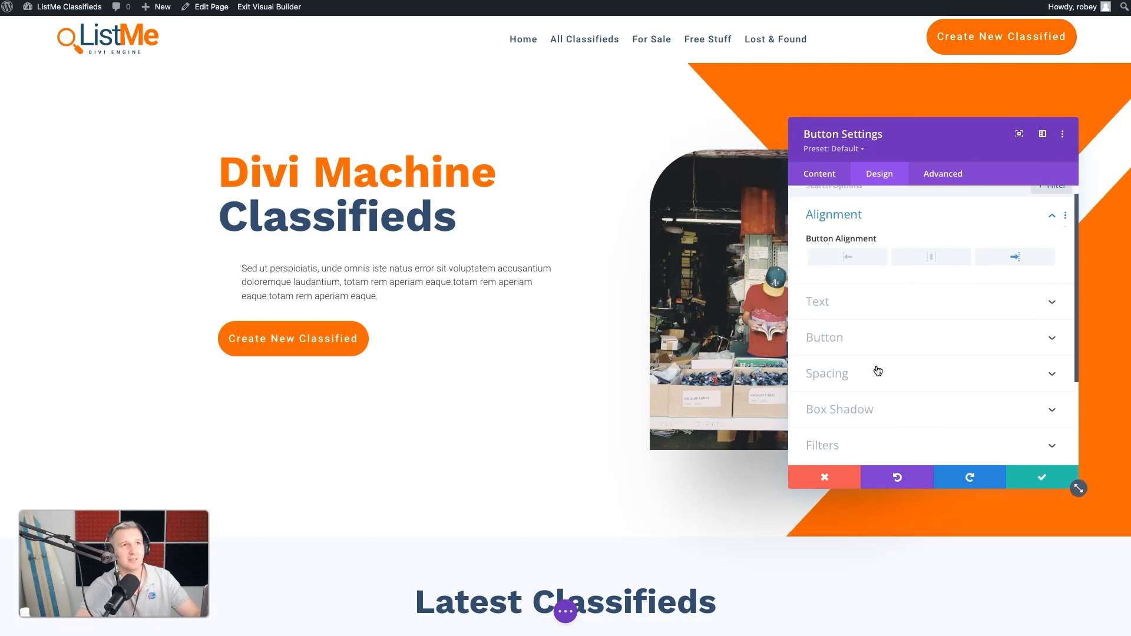
scroll(878, 371, "down", 3)
left_click(876, 266)
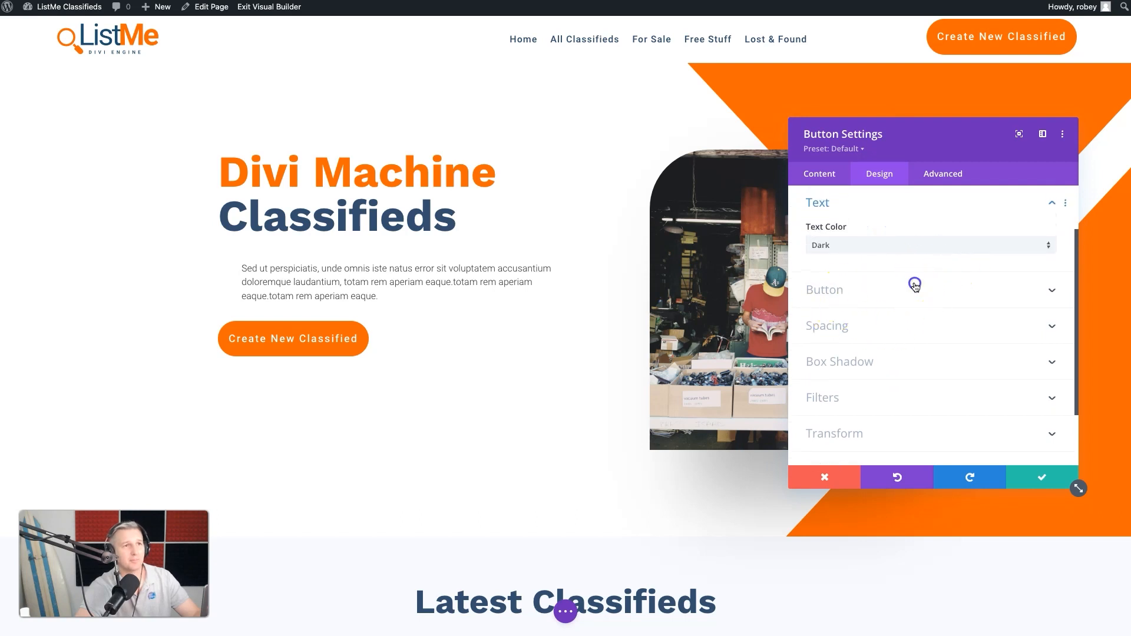
left_click(914, 286)
scroll(910, 307, "down", 5)
left_click(1049, 218)
left_click(1051, 218)
Step: Give the header button 10px top and bottom padding and a 10px top margin, and save the module
scroll(964, 313, "down", 10)
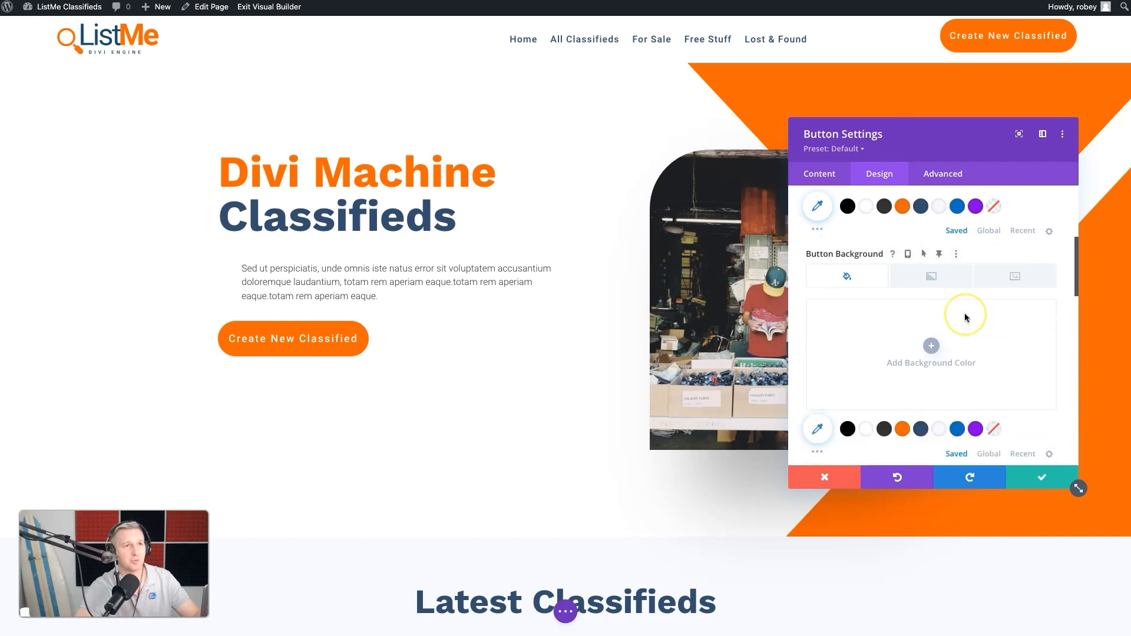
scroll(978, 306, "down", 1)
left_click(990, 296)
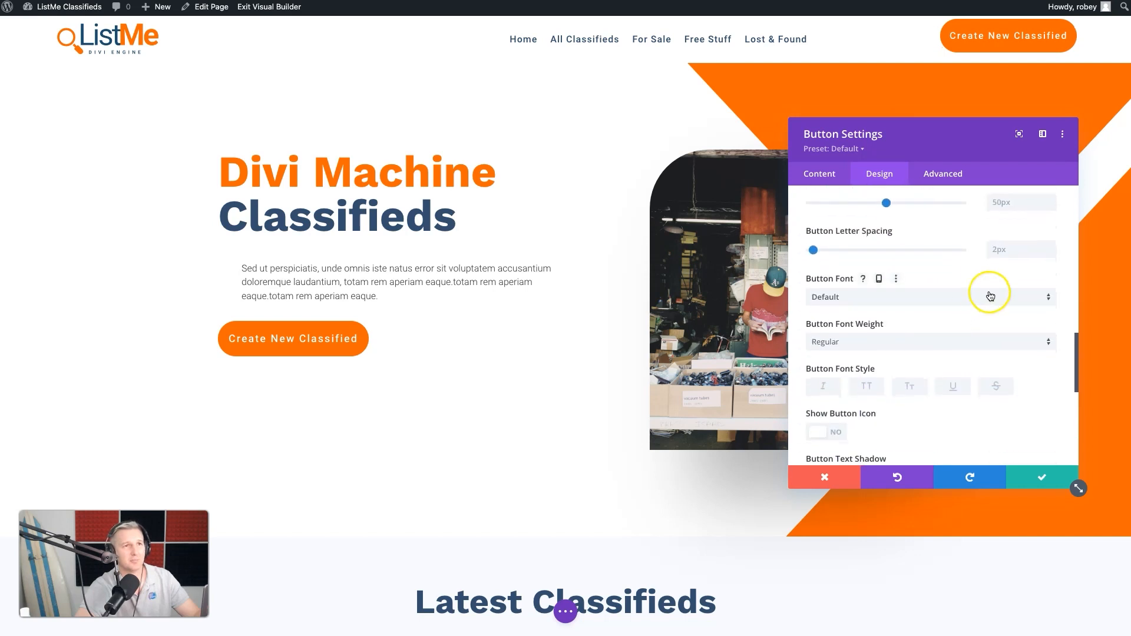
scroll(990, 296, "down", 5)
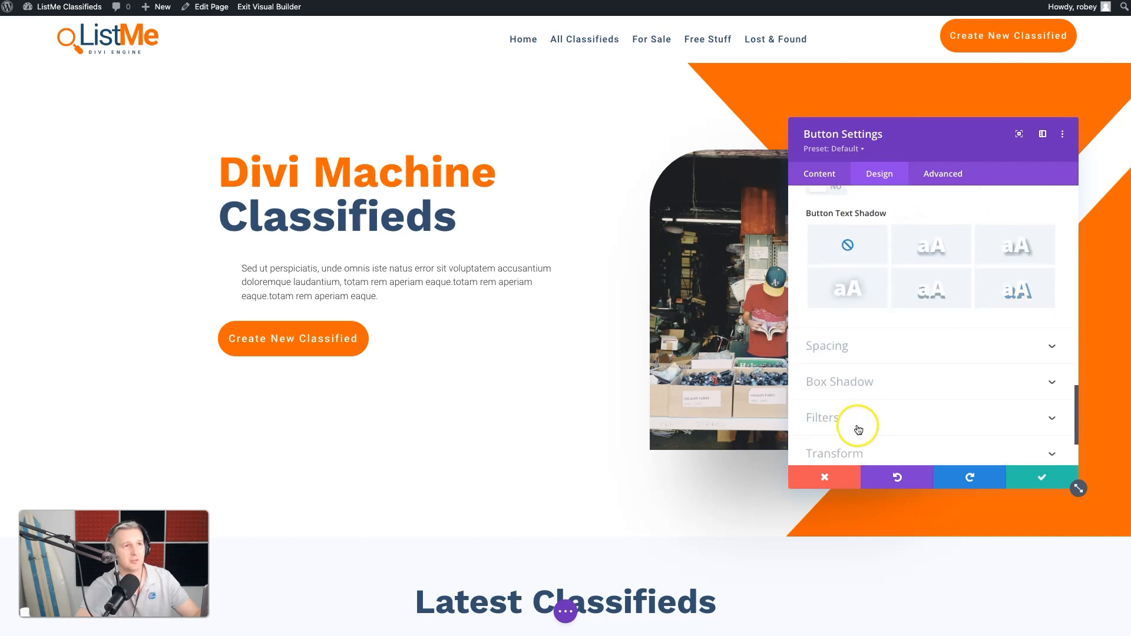
left_click(871, 346)
left_click(821, 301)
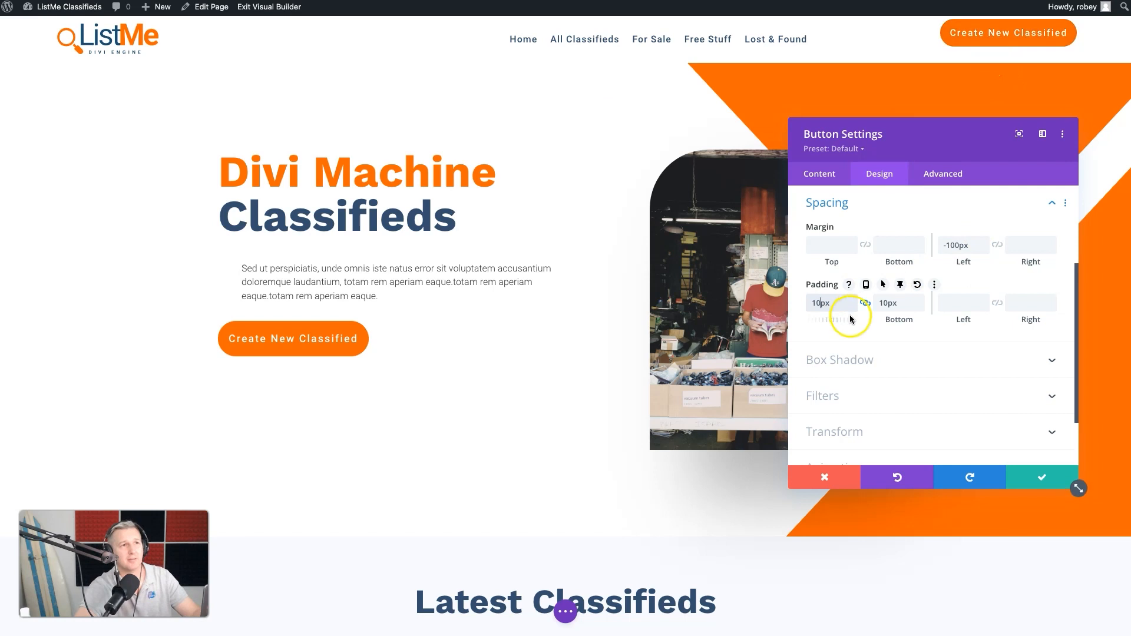
scroll(934, 207, "up", 1)
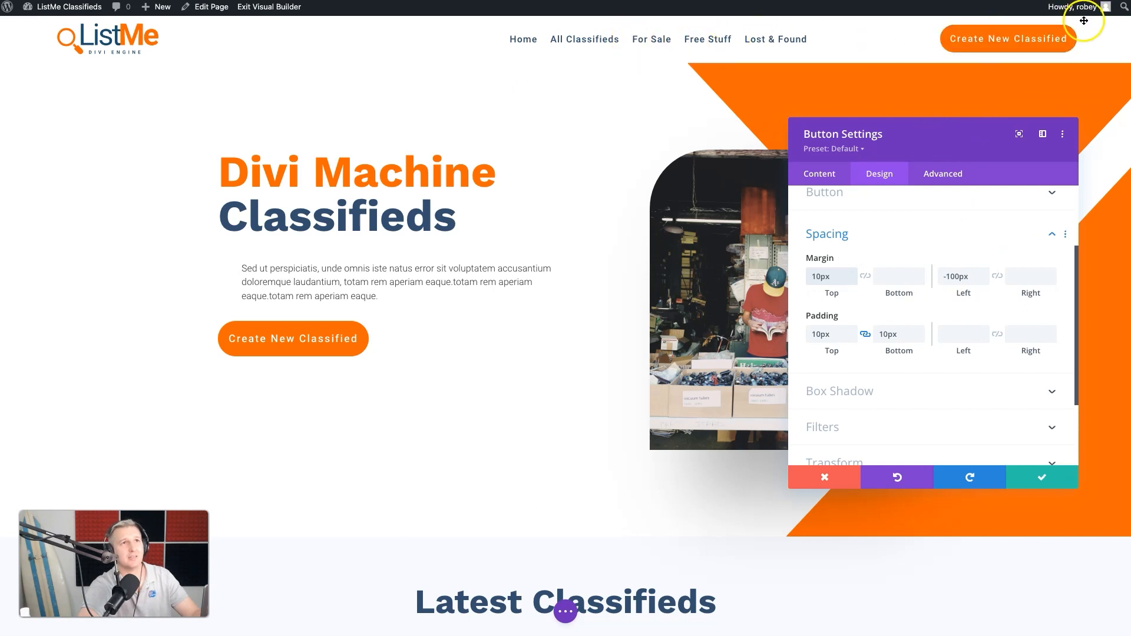
left_click(1039, 463)
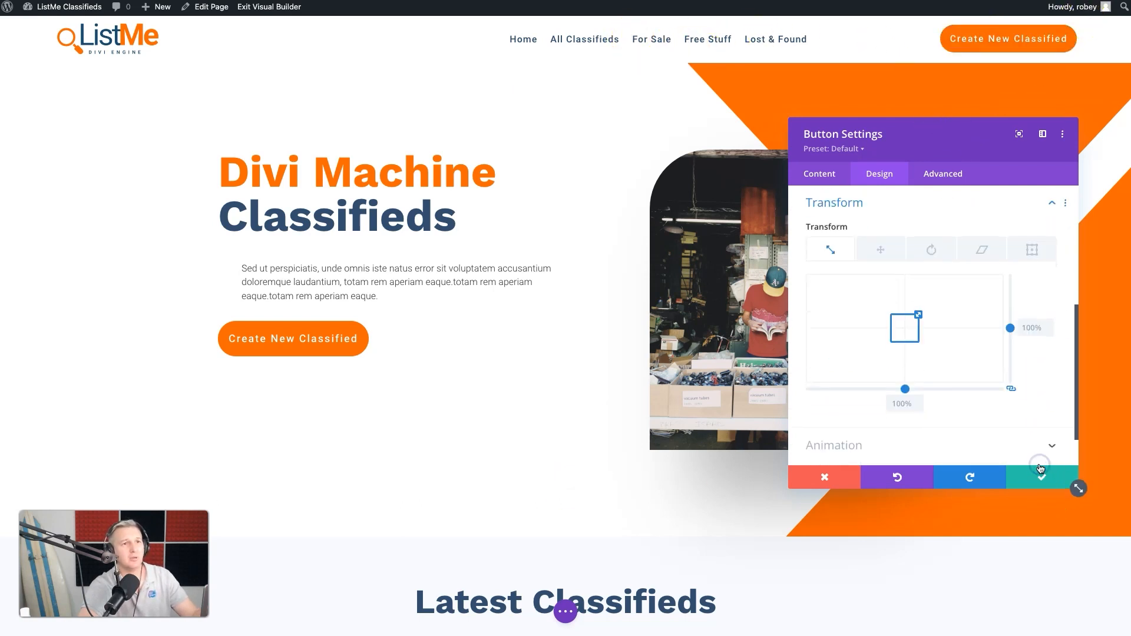
left_click(1038, 474)
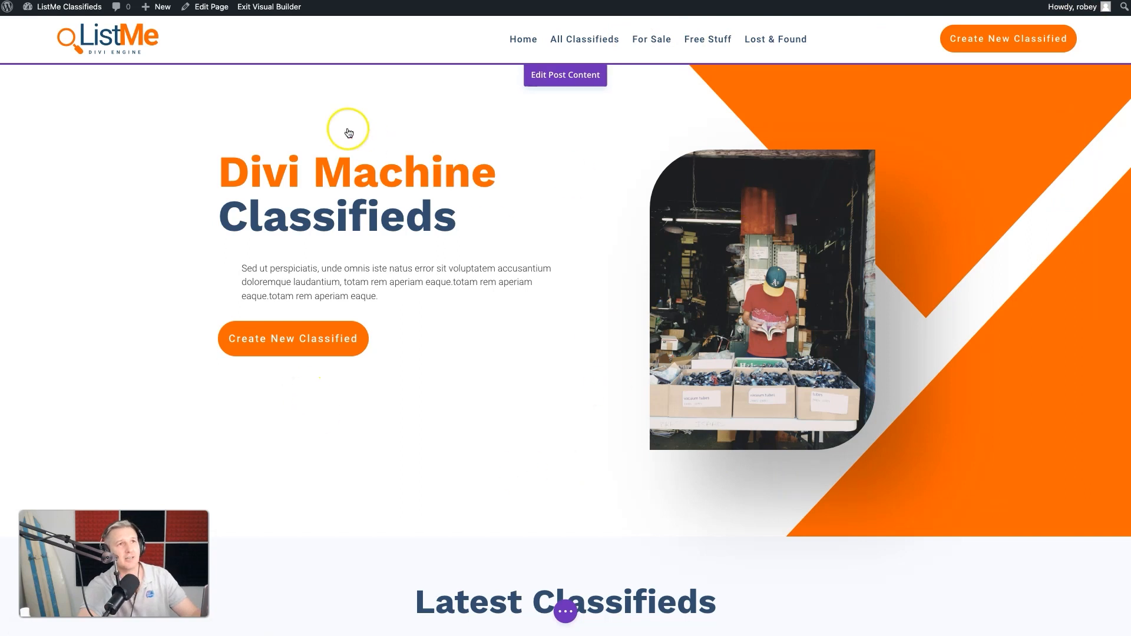
Step: Set the footer logo image's max width to 200px and save the module
scroll(307, 341, "down", 20)
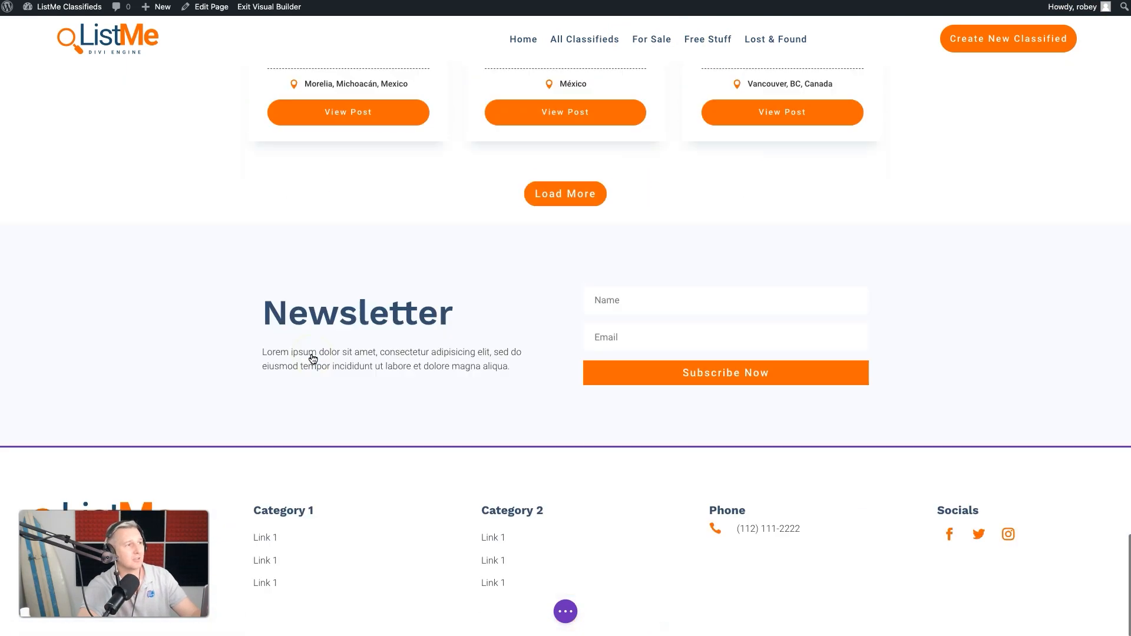
scroll(169, 344, "up", 5)
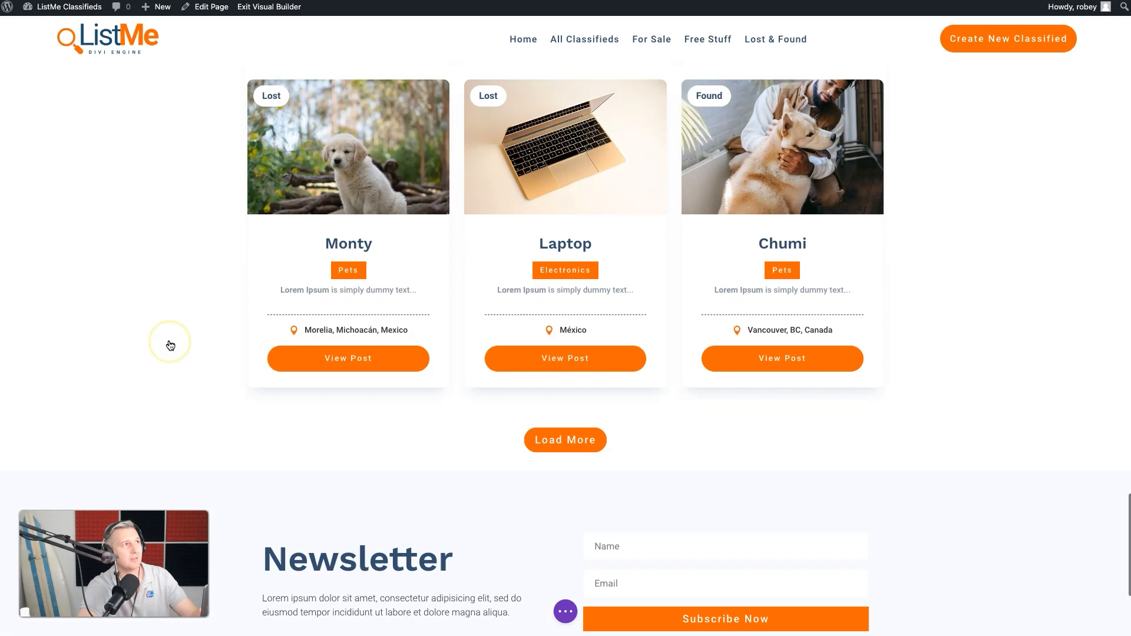
scroll(170, 345, "up", 5)
left_click(233, 394)
scroll(234, 442, "down", 12)
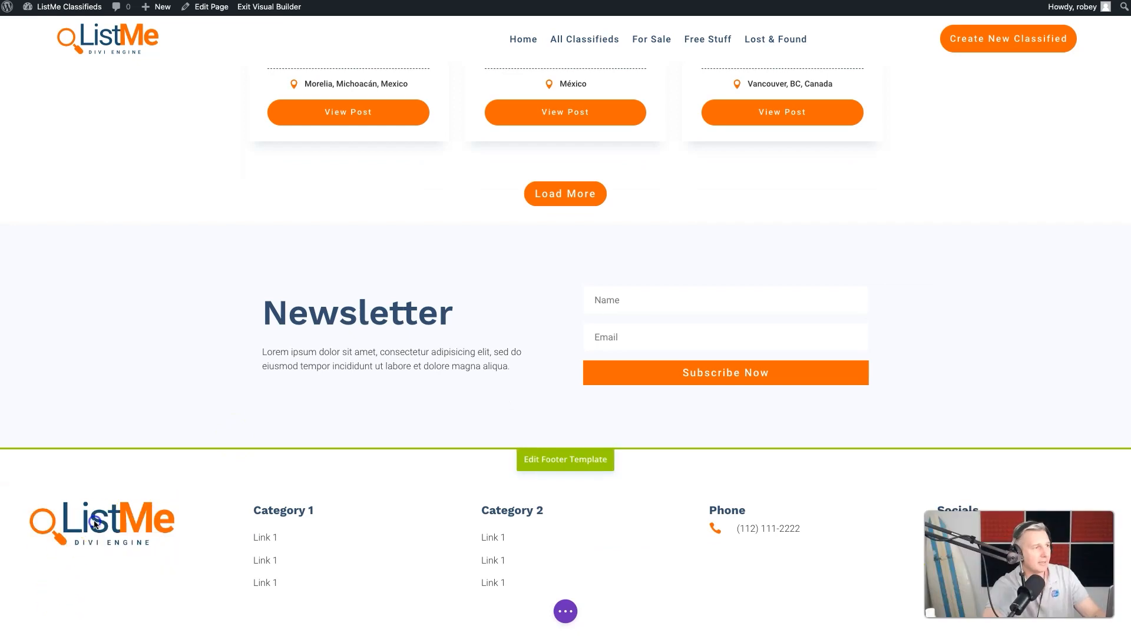
left_click(84, 509)
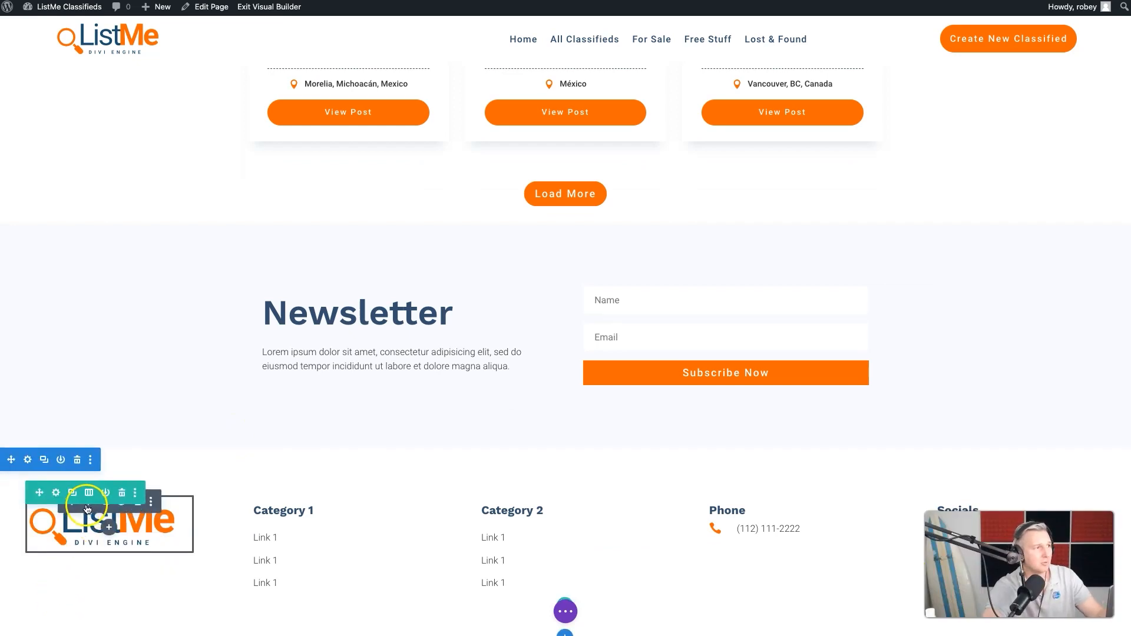
left_click(879, 174)
left_click(850, 264)
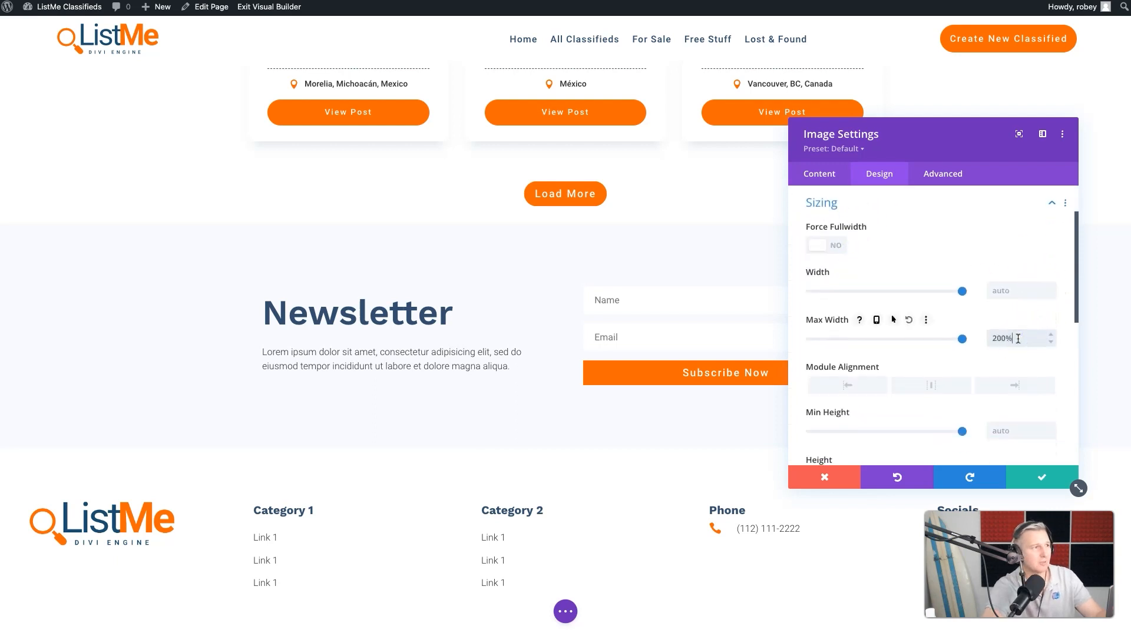
left_click(1028, 470)
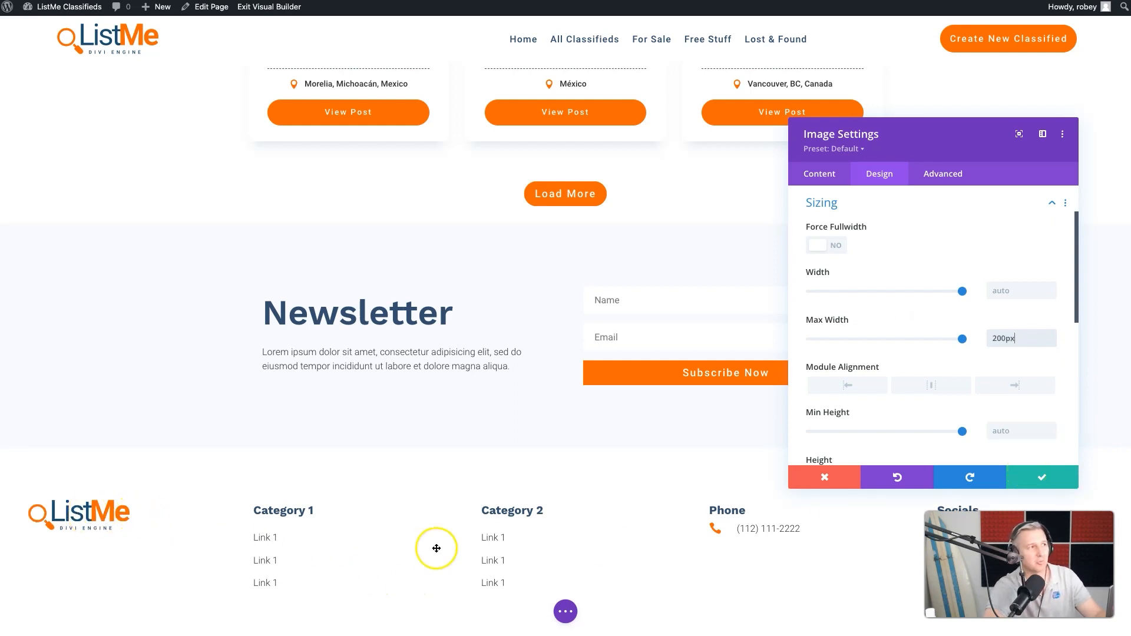
left_click(1040, 482)
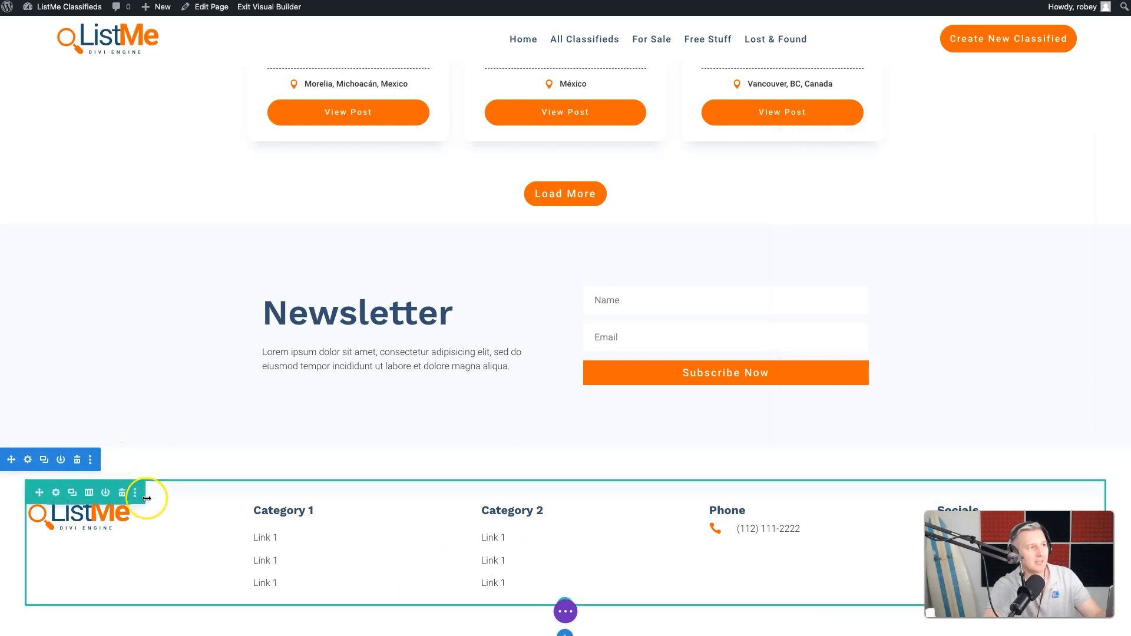
Step: Set the footer row's width to 90% and save the row settings
left_click(56, 492)
left_click(878, 175)
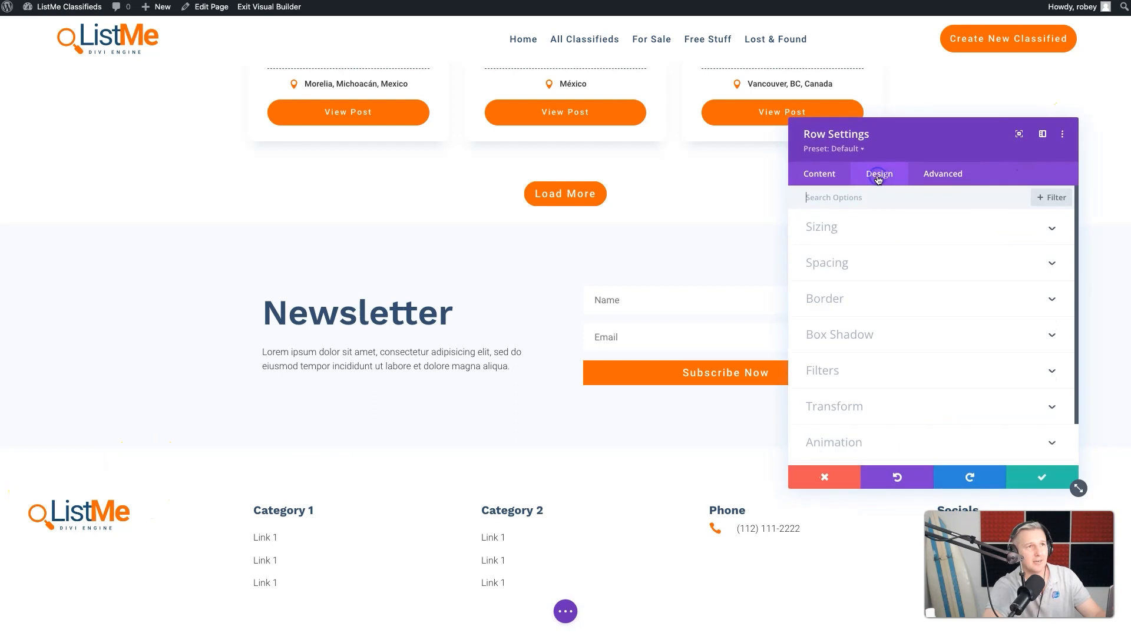
left_click(864, 227)
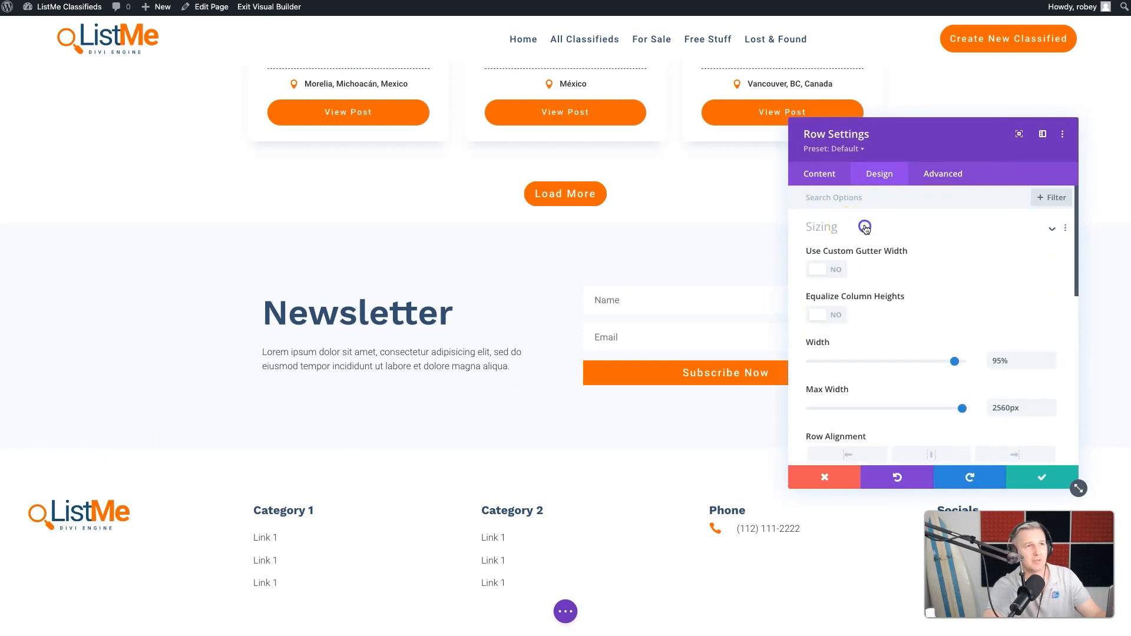
left_click(1001, 362)
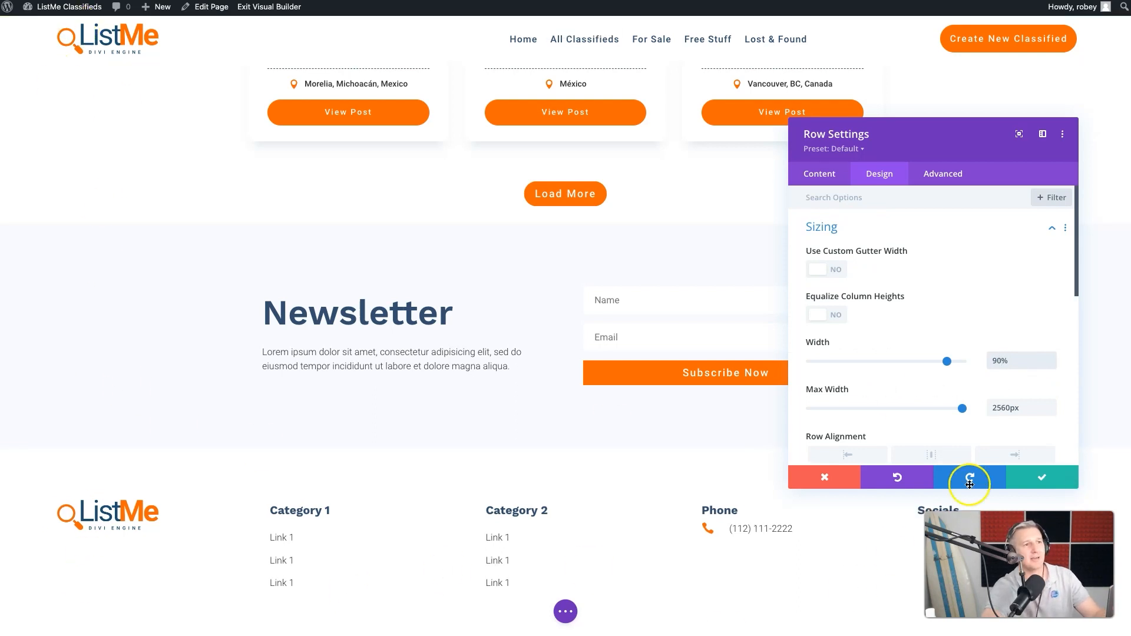
left_click(1041, 478)
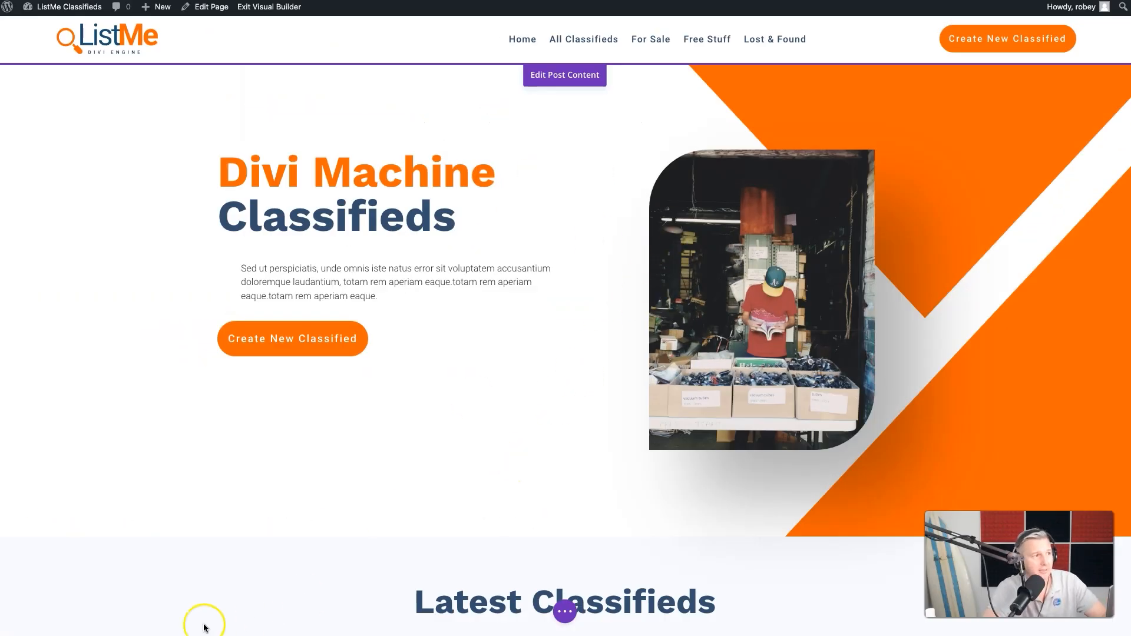
Step: Switch to the phone preview and add "display: flex;" to the header row's main element custom CSS
left_click(566, 612)
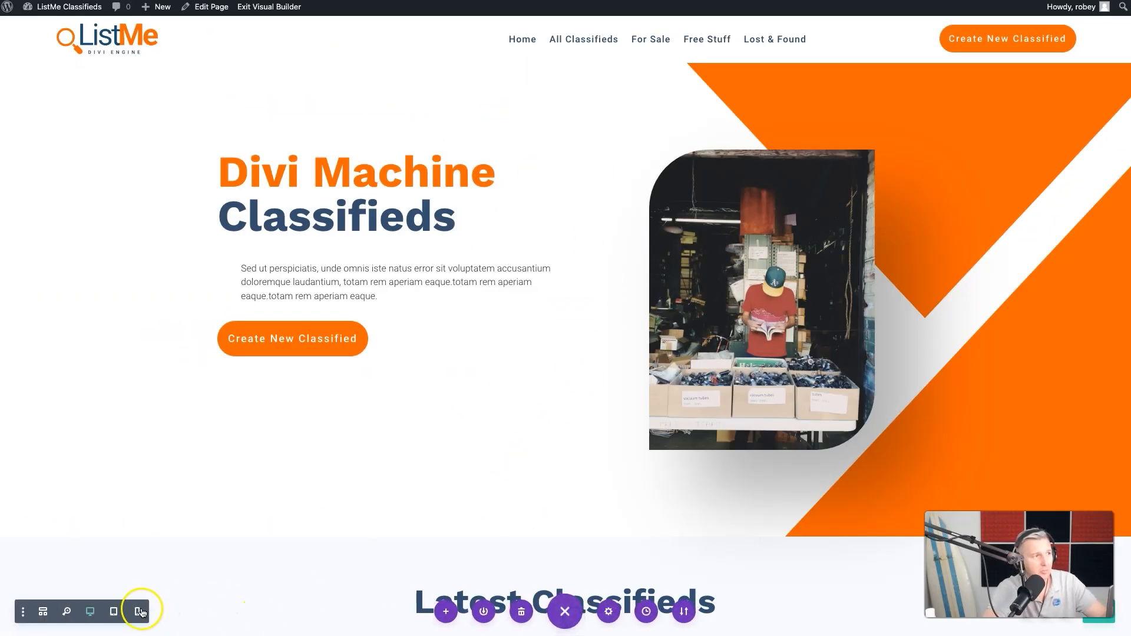
left_click(140, 611)
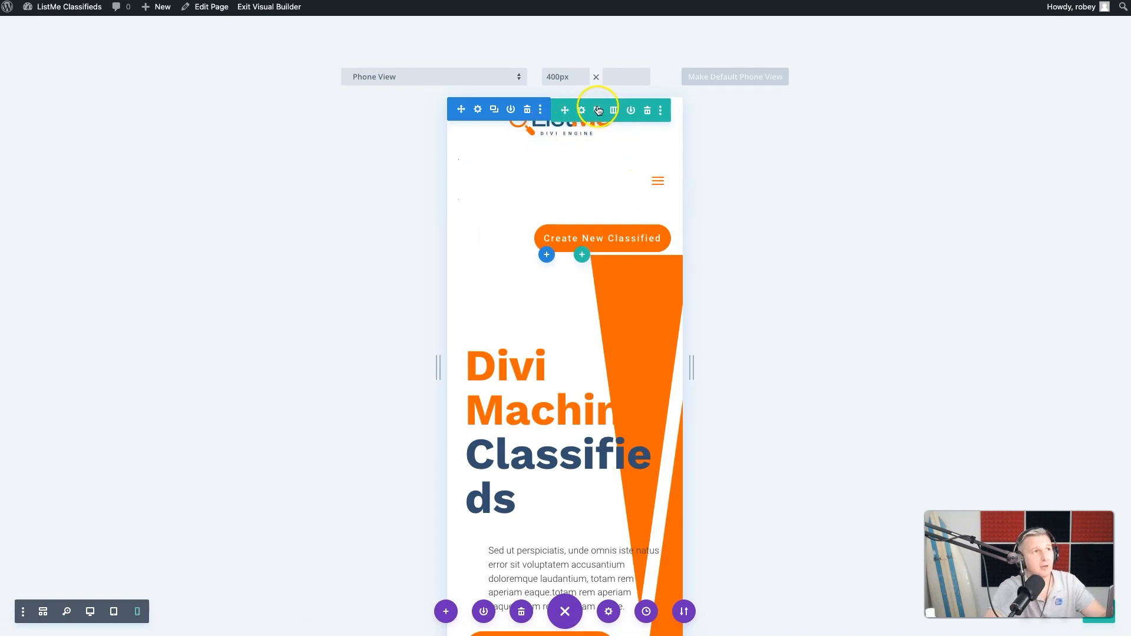
left_click(581, 111)
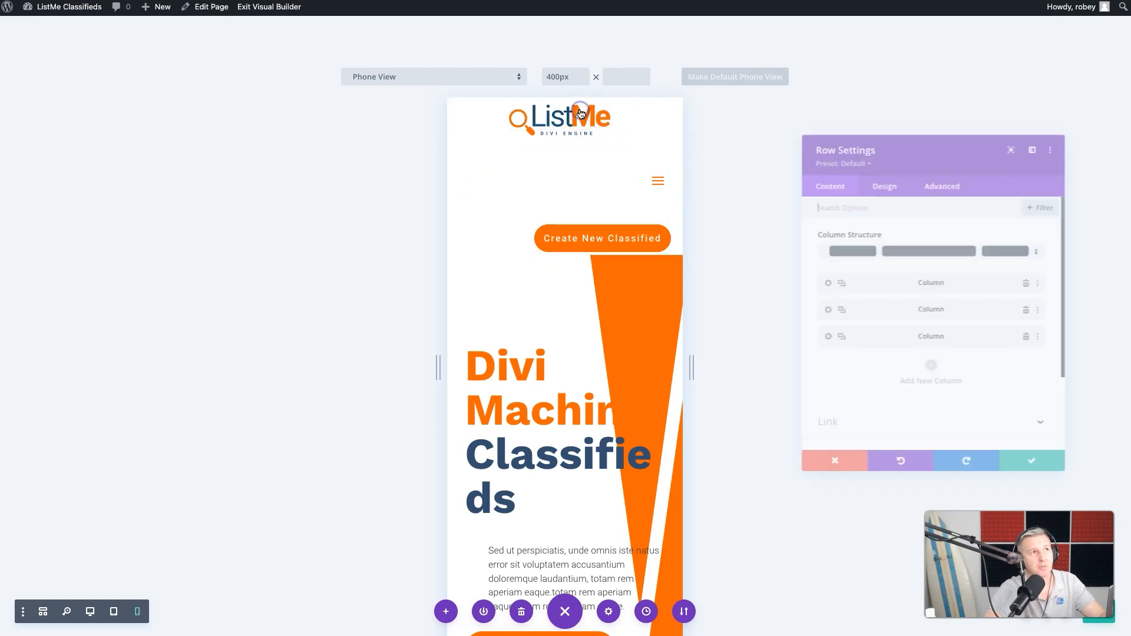
left_click(962, 178)
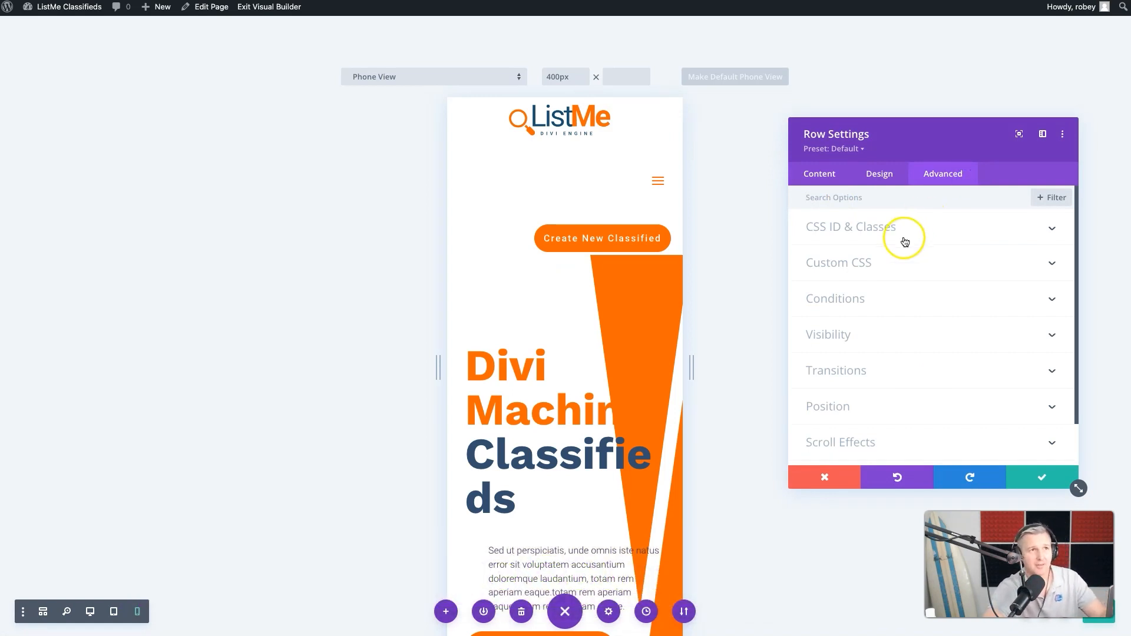
left_click(887, 262)
left_click(872, 382)
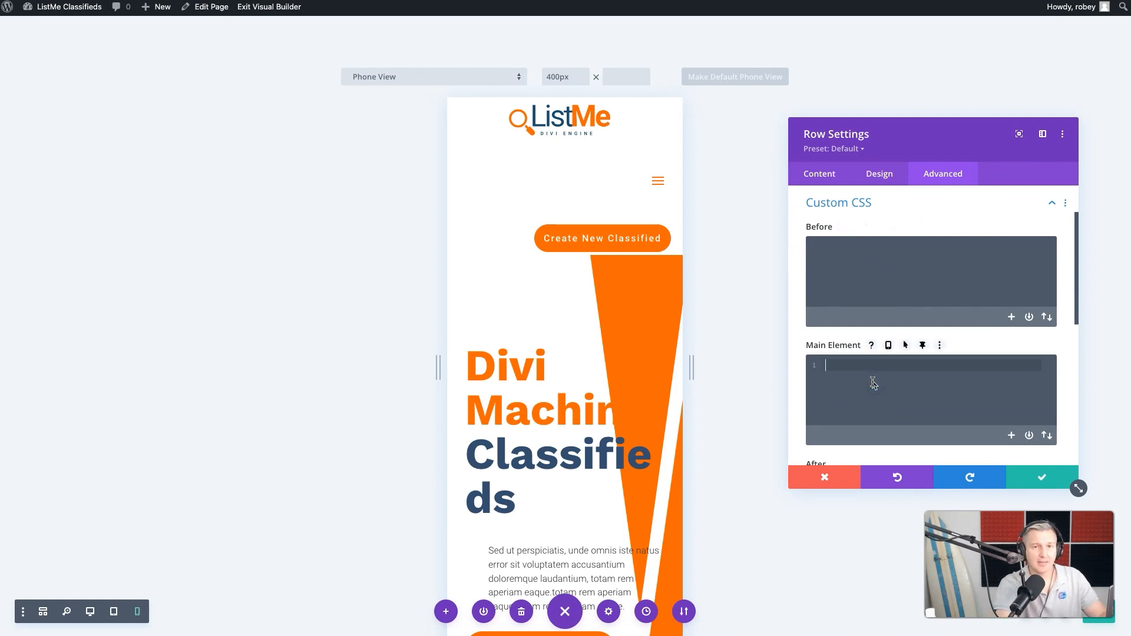
type("display: flex;")
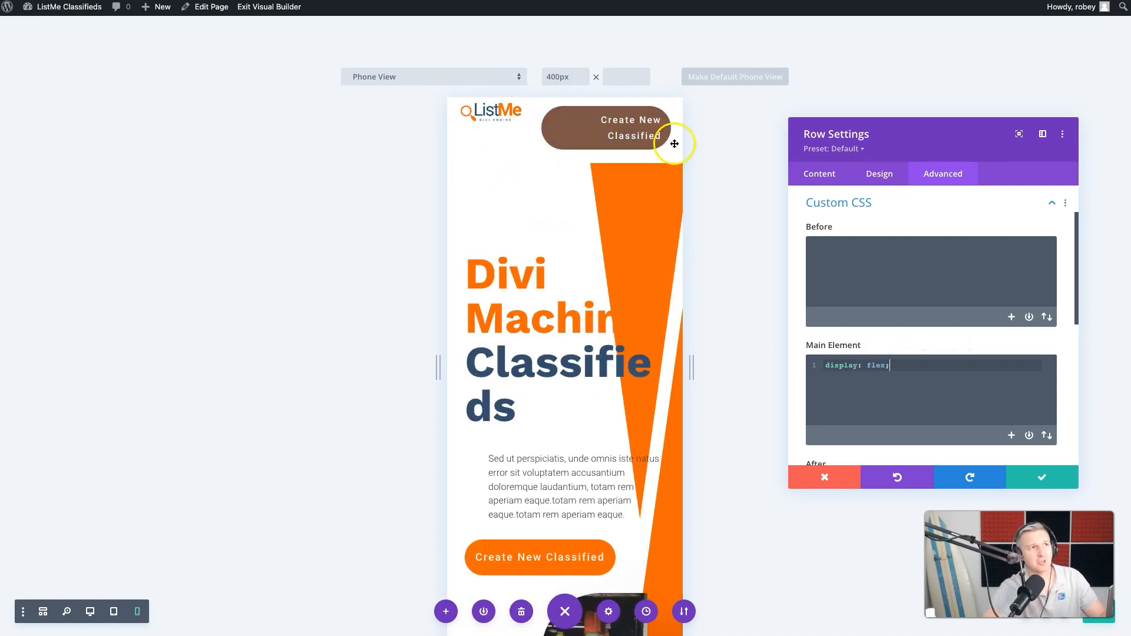
Step: Move the "display: flex;" rule to the header row's phone-only main element CSS and save the row
double_click(869, 364)
triple_click(868, 363)
key("ctrl+c")
key("BackSpace")
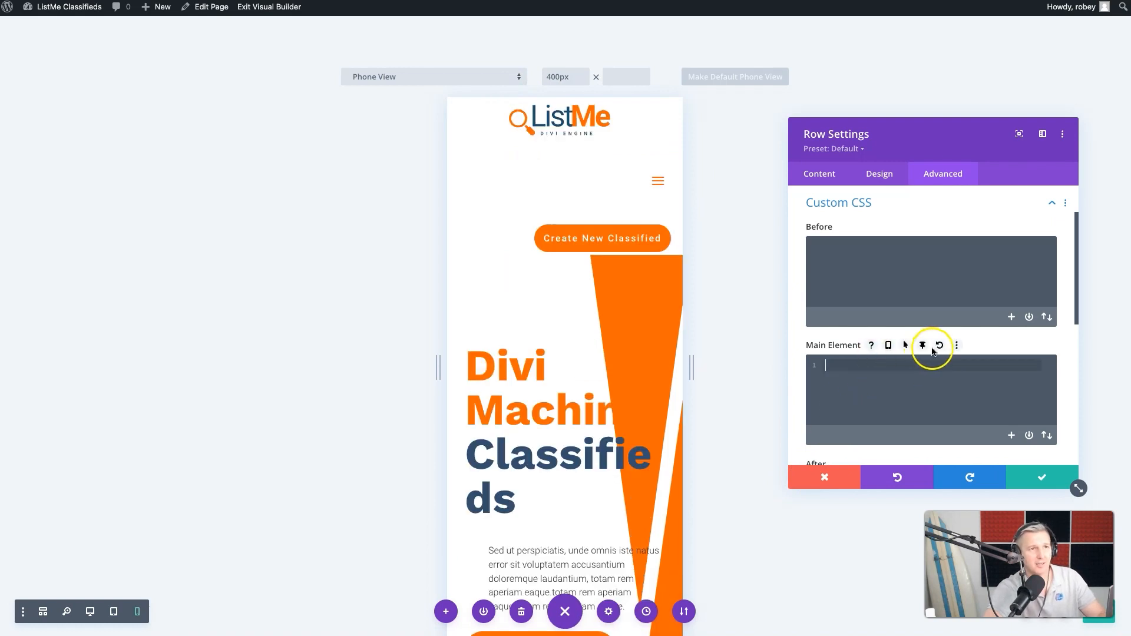
left_click(888, 345)
left_click(934, 423)
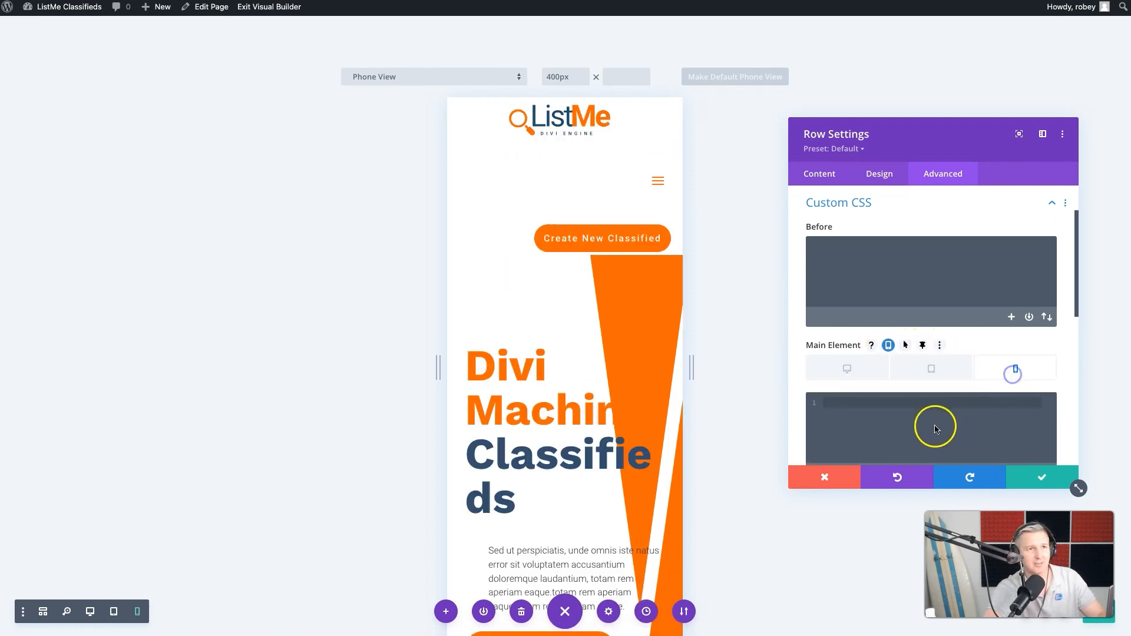
key("ctrl+v")
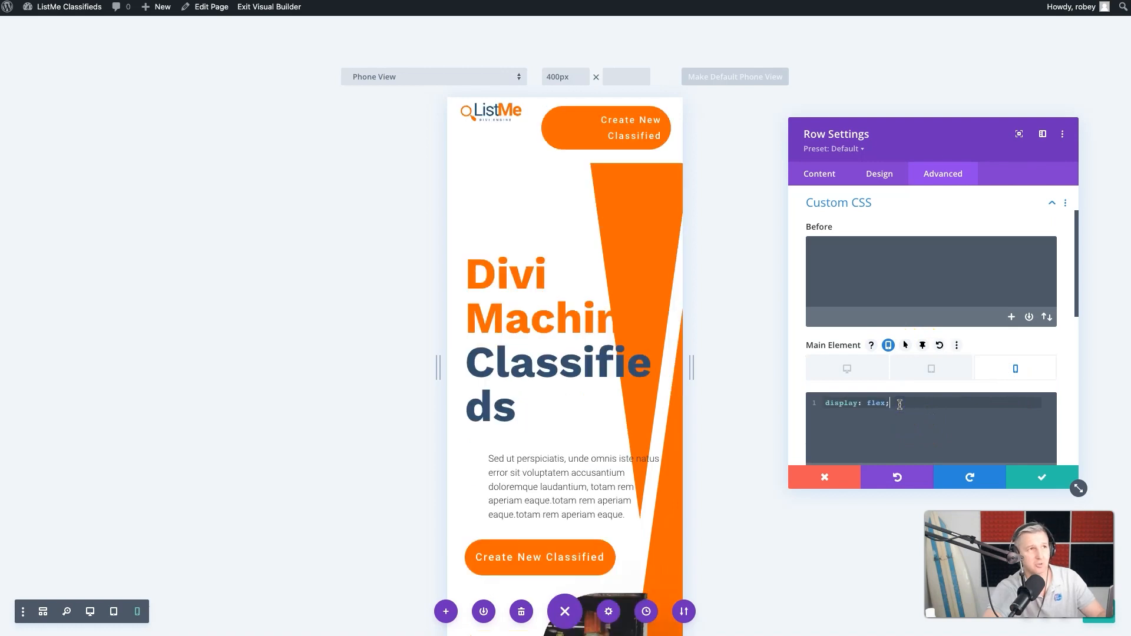
left_click(1031, 480)
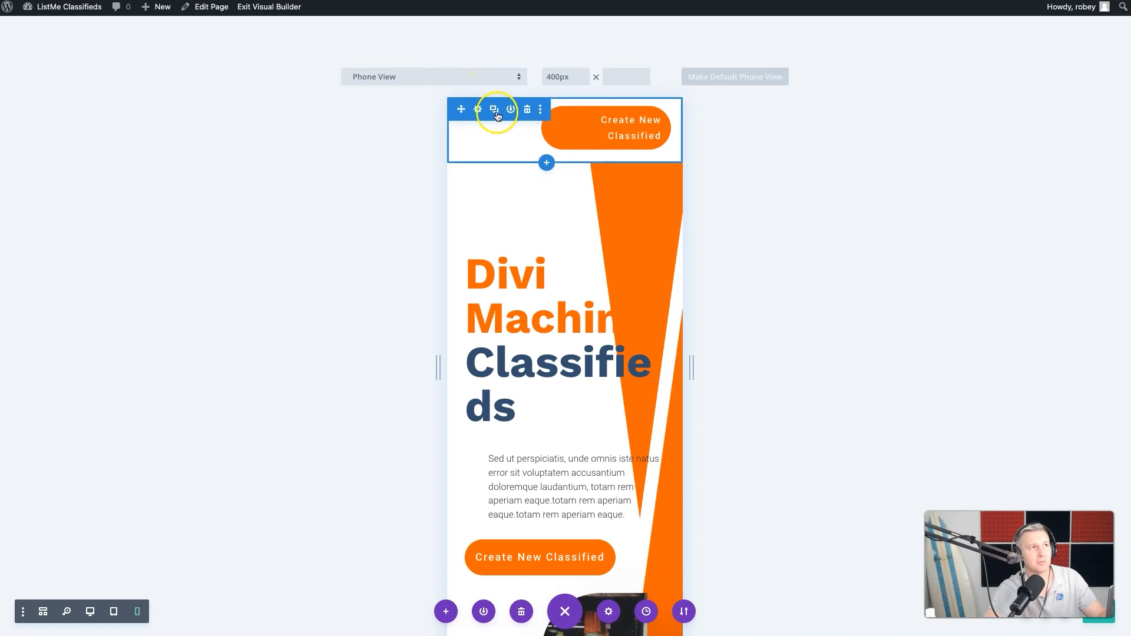
Step: Disable the header row's third column, which holds the Create New Classified button, on phones
left_click(581, 113)
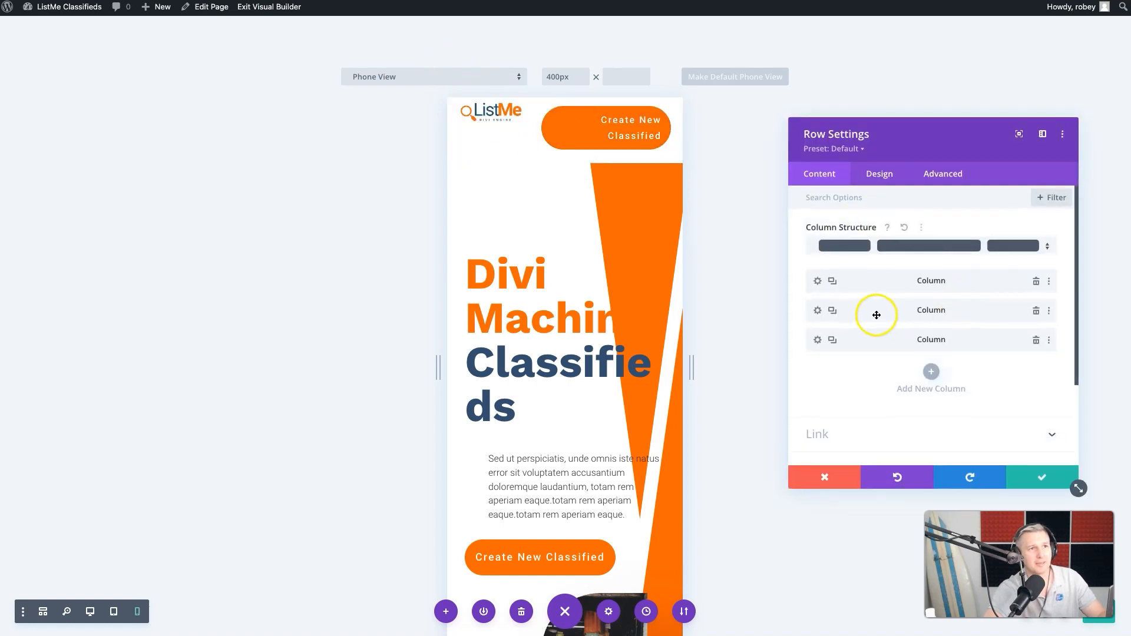
left_click(817, 342)
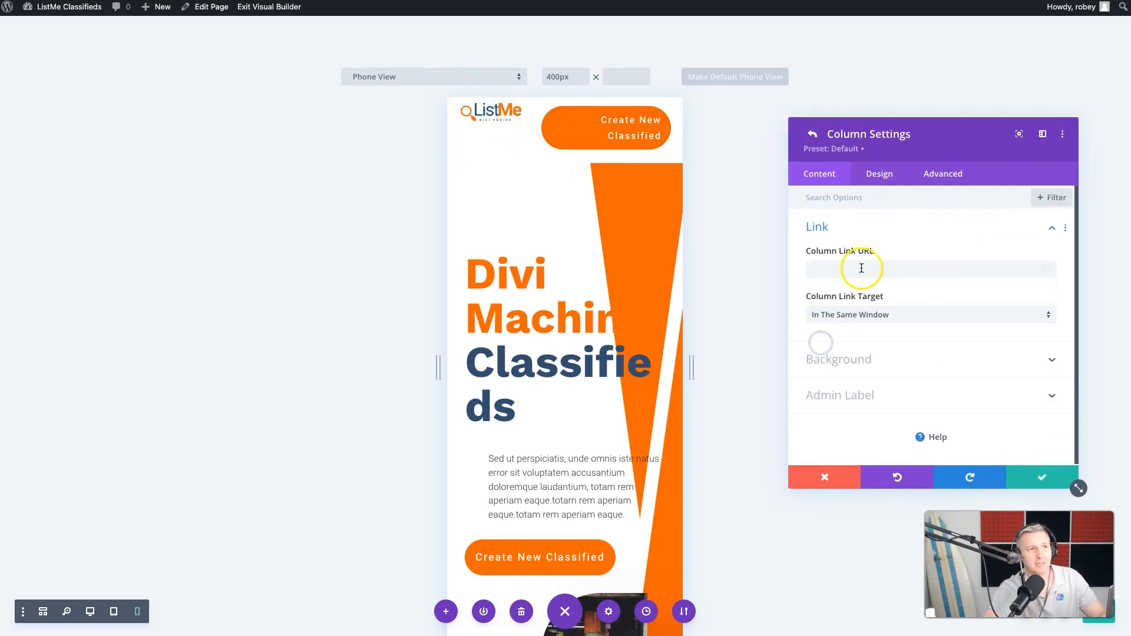
left_click(944, 173)
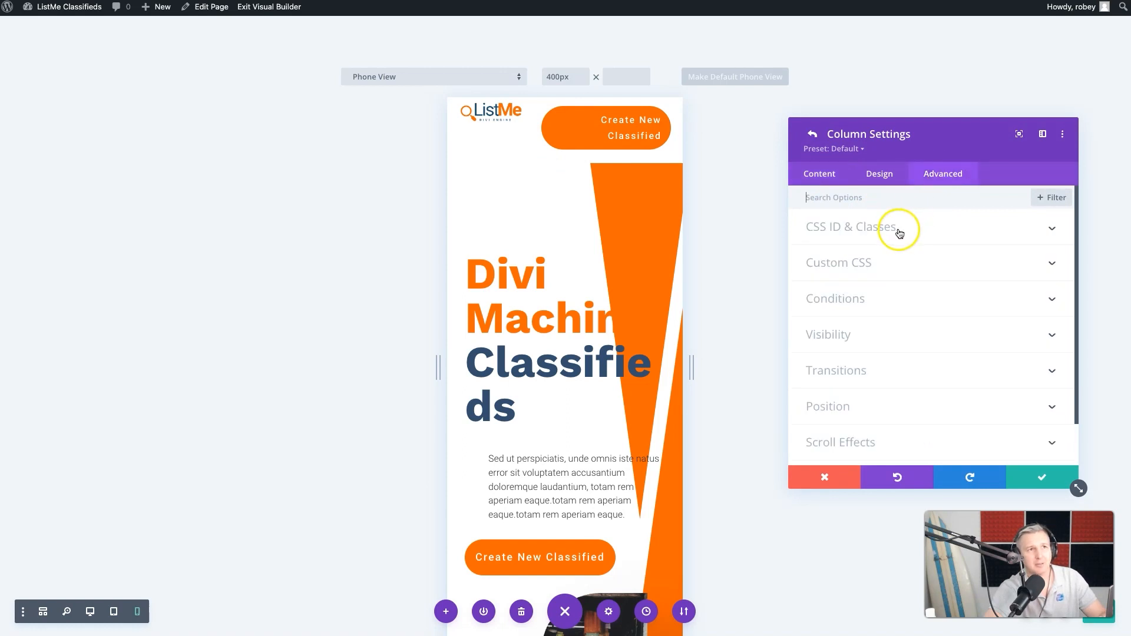
left_click(854, 340)
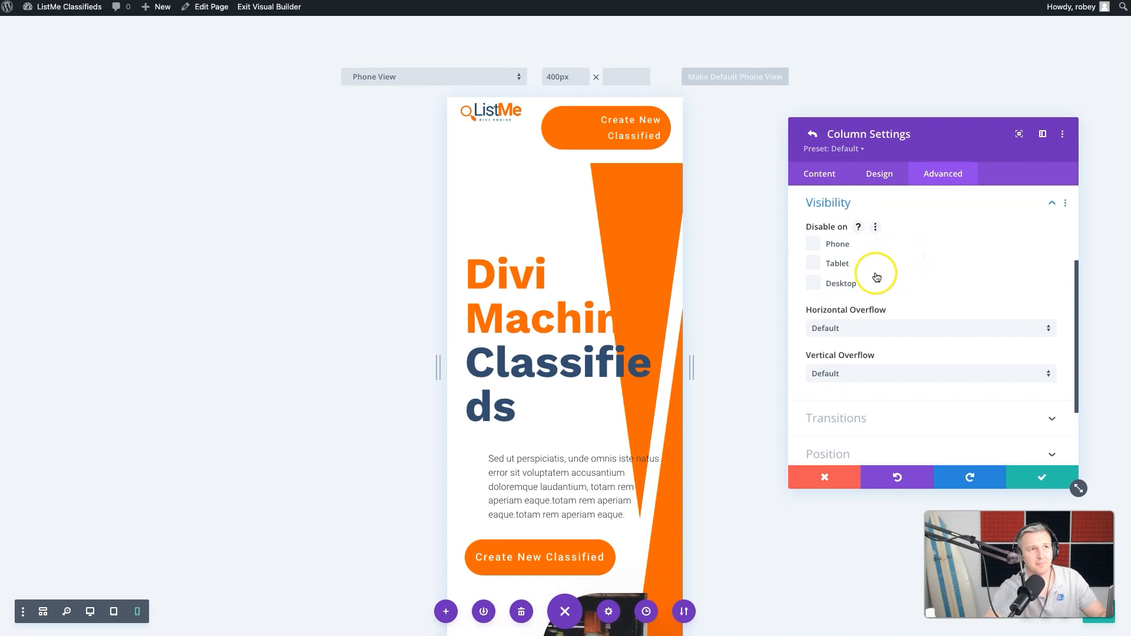
left_click(841, 251)
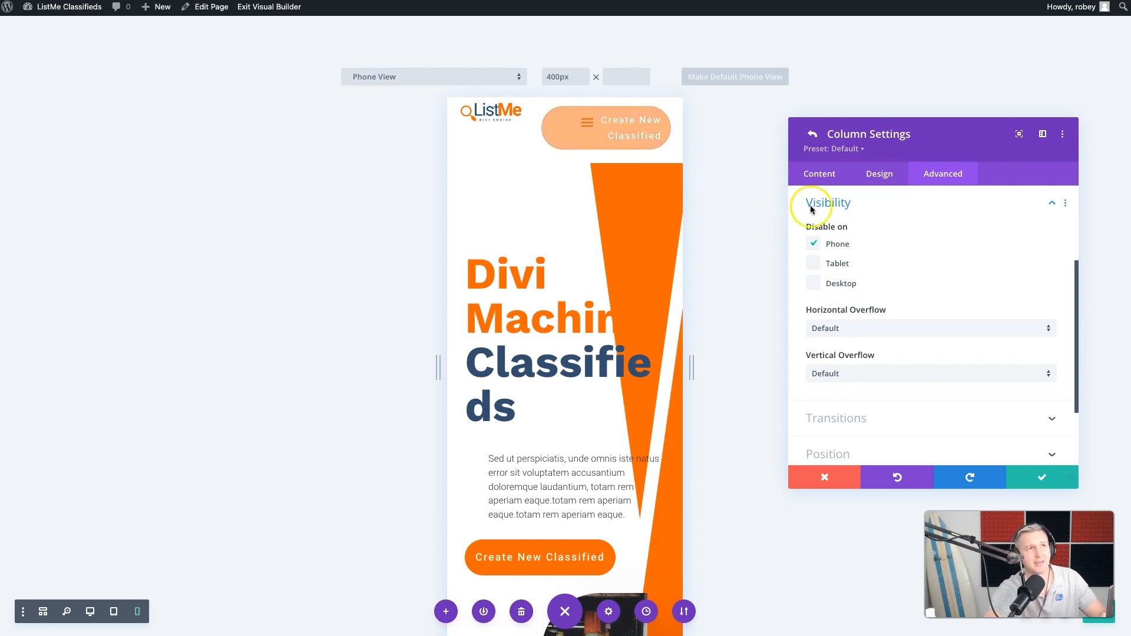
left_click(1051, 476)
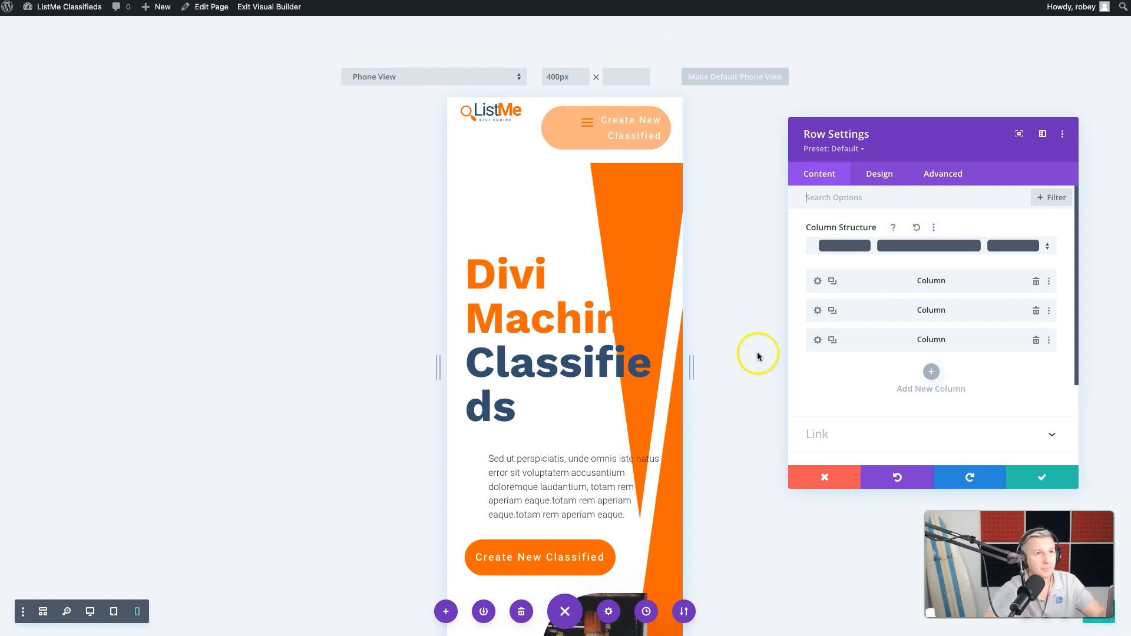
Step: Add "width: 50%!important;" to the first header column's phone-only main element CSS, copy the rule, and save the column
left_click(817, 281)
left_click(940, 173)
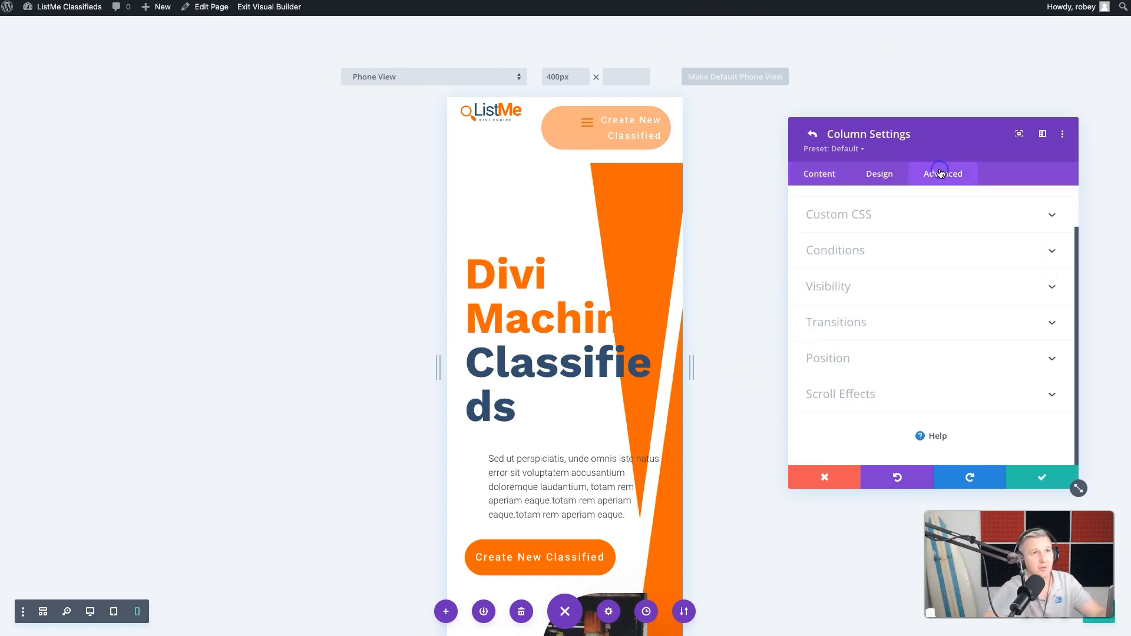
left_click(865, 216)
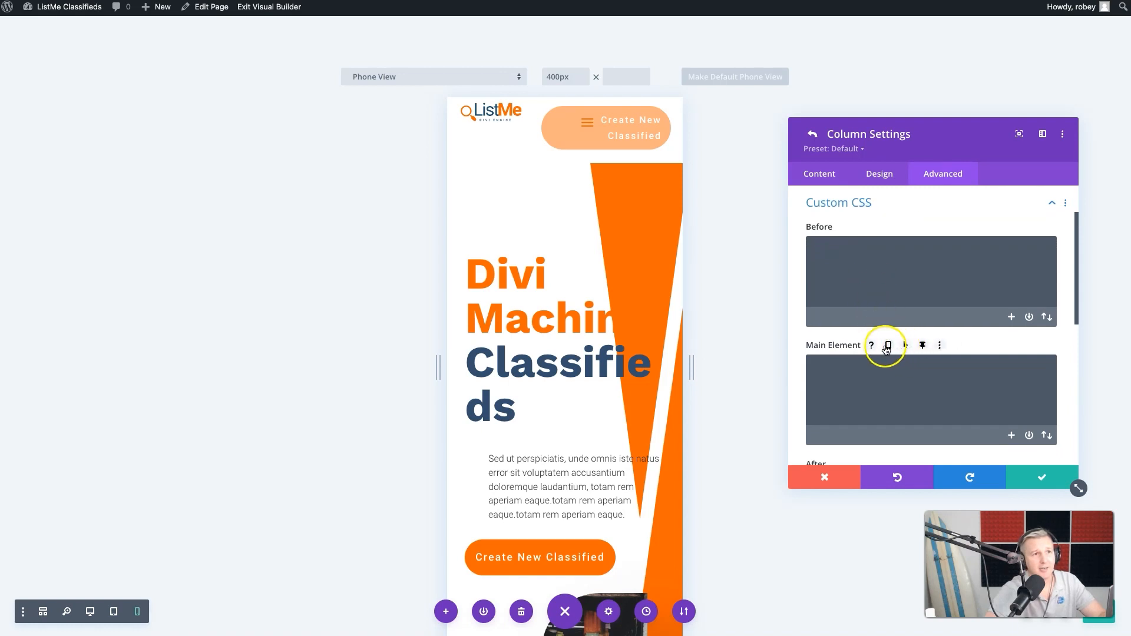
left_click(885, 345)
left_click(869, 423)
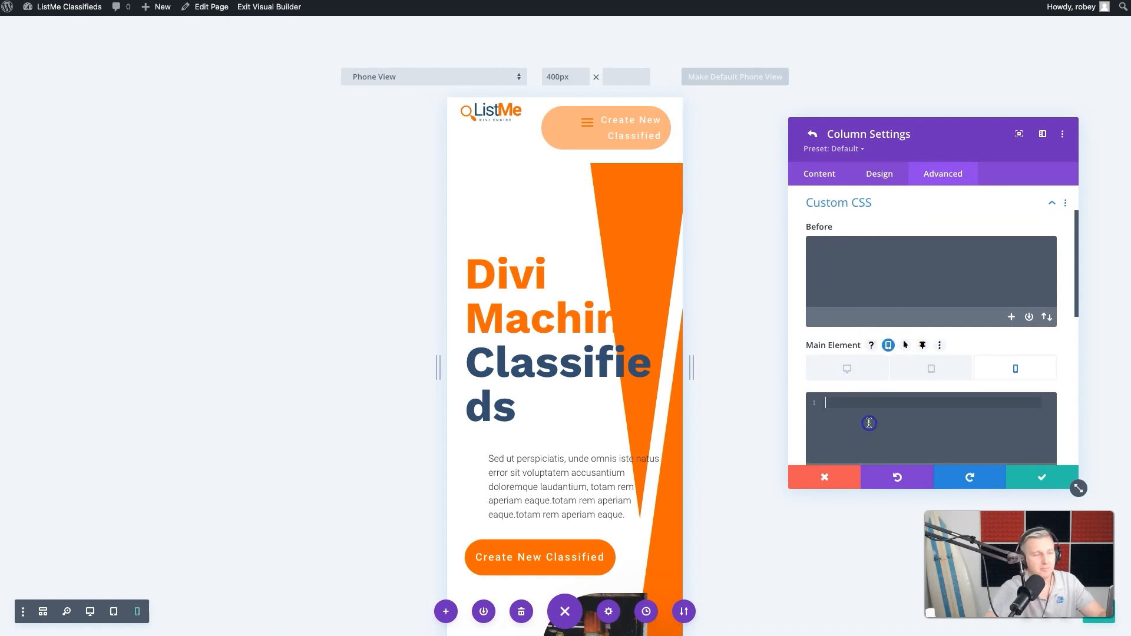
type("width:")
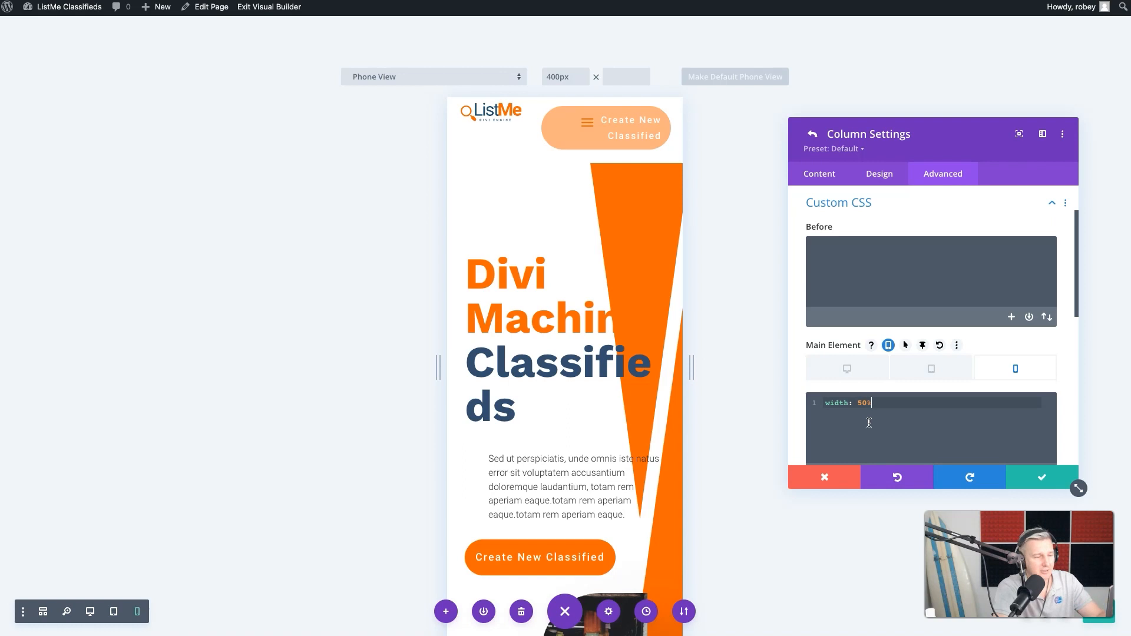
type("50%!importan")
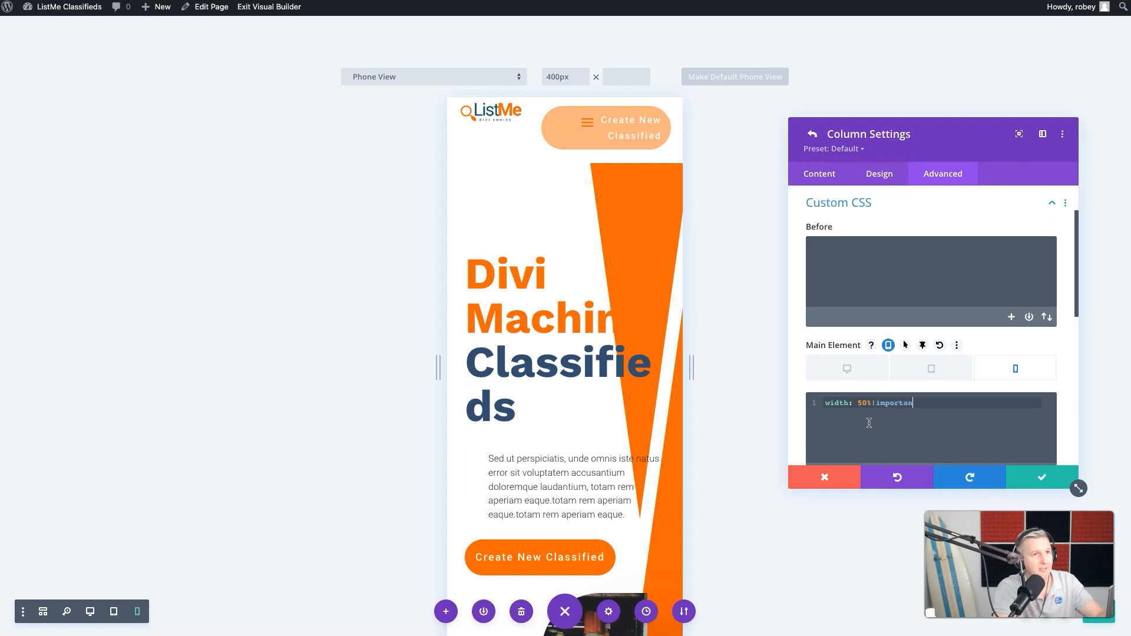
type("t;")
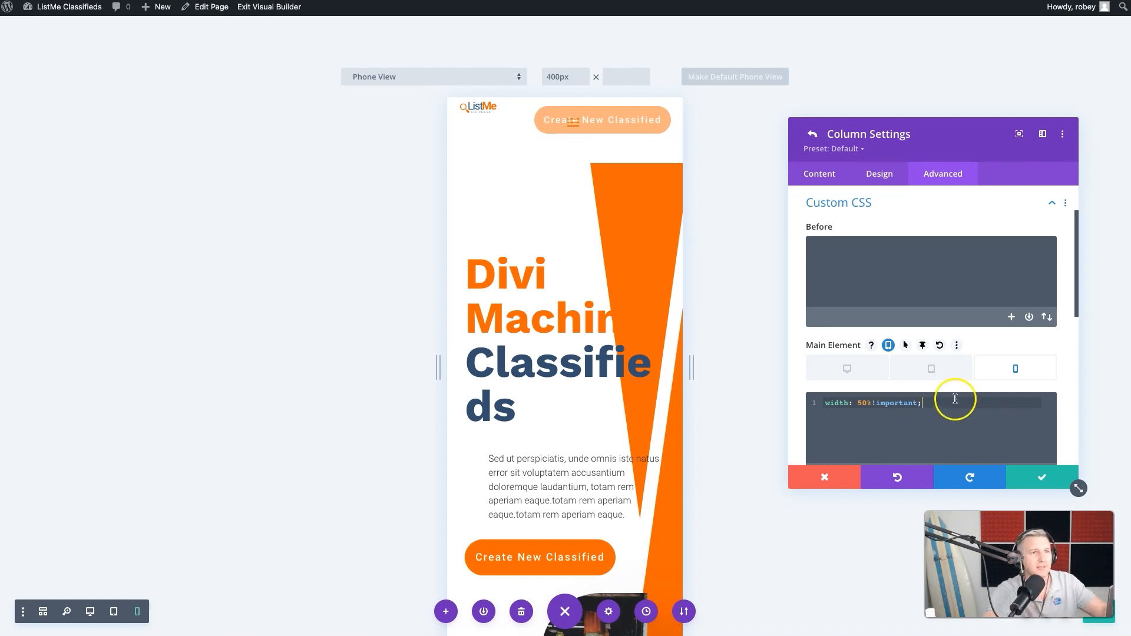
triple_click(905, 404)
key("ctrl+c")
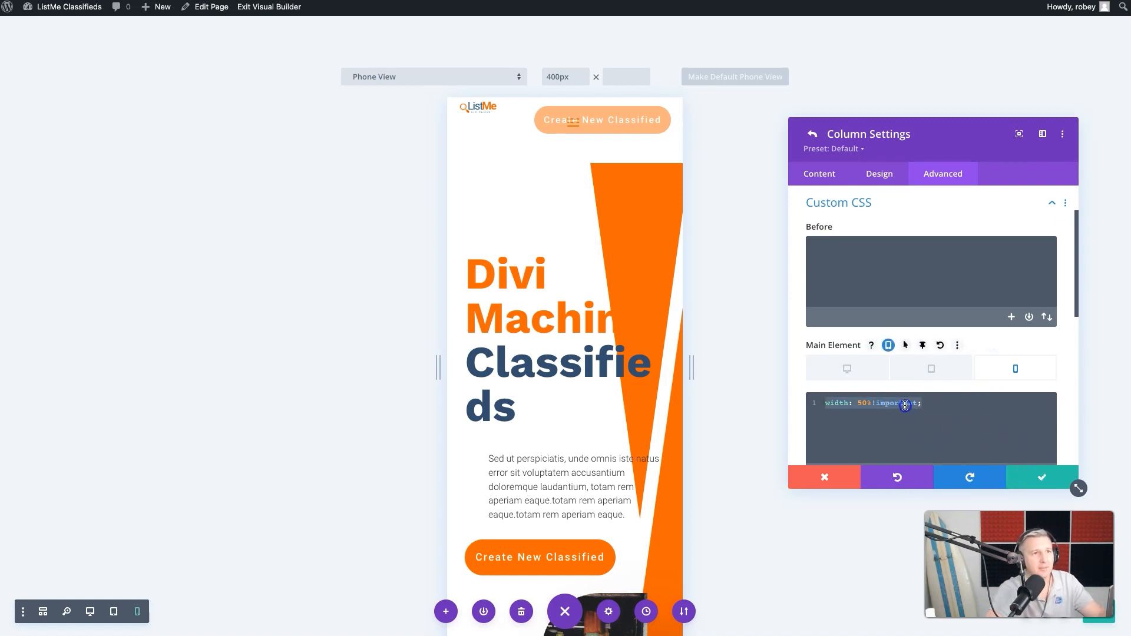
left_click(1037, 476)
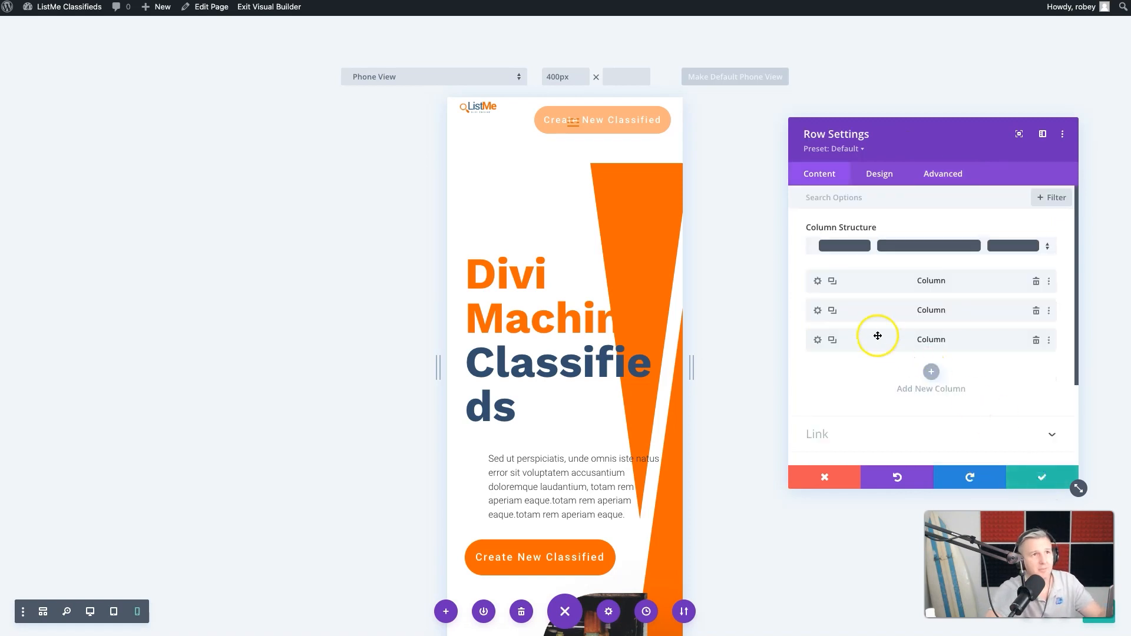
Step: Add "width: 50%!important;" to the second header column's main element custom CSS and save the column
left_click(817, 311)
left_click(943, 174)
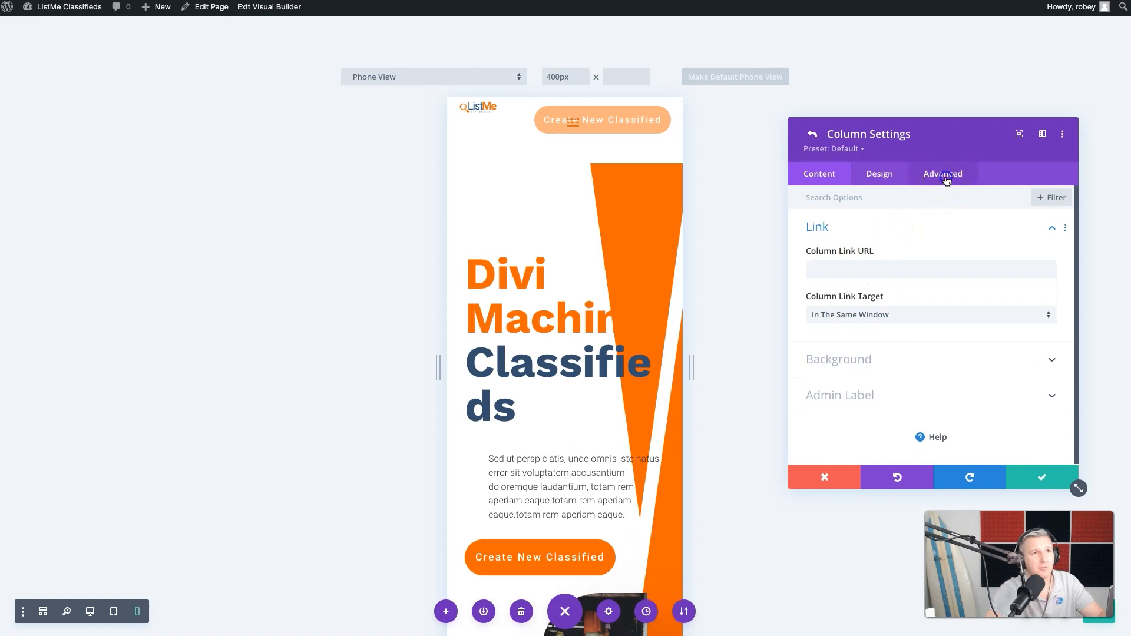
left_click(881, 218)
left_click(871, 362)
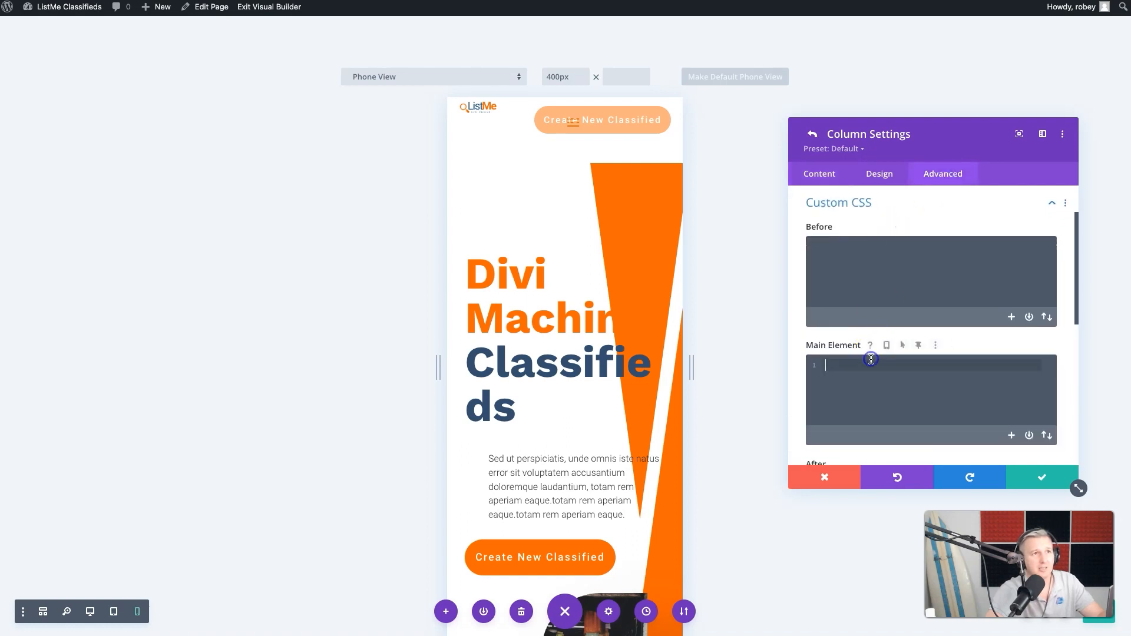
key("ctrl+v")
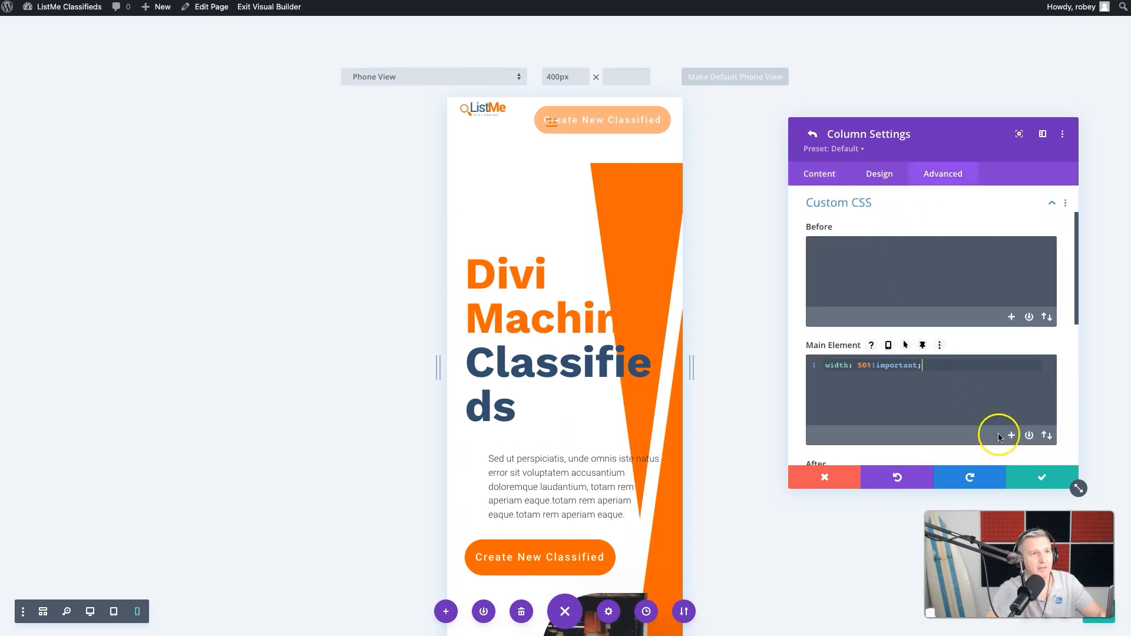
left_click(1041, 480)
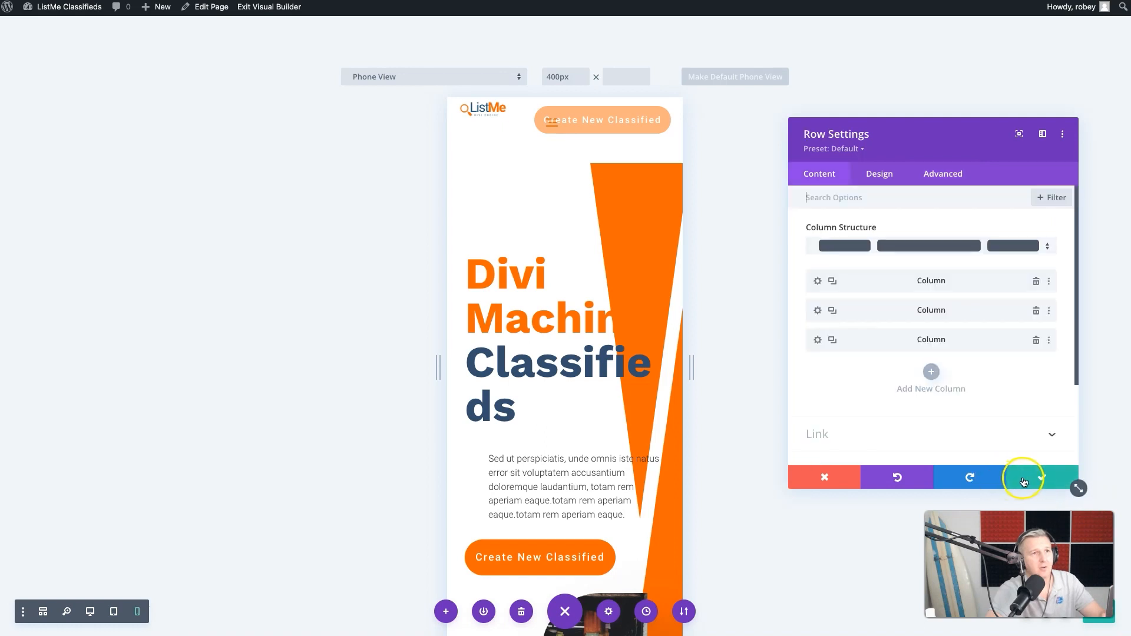
Step: Save the header row and the page, and exit the Visual Builder to check the desktop header
left_click(1040, 478)
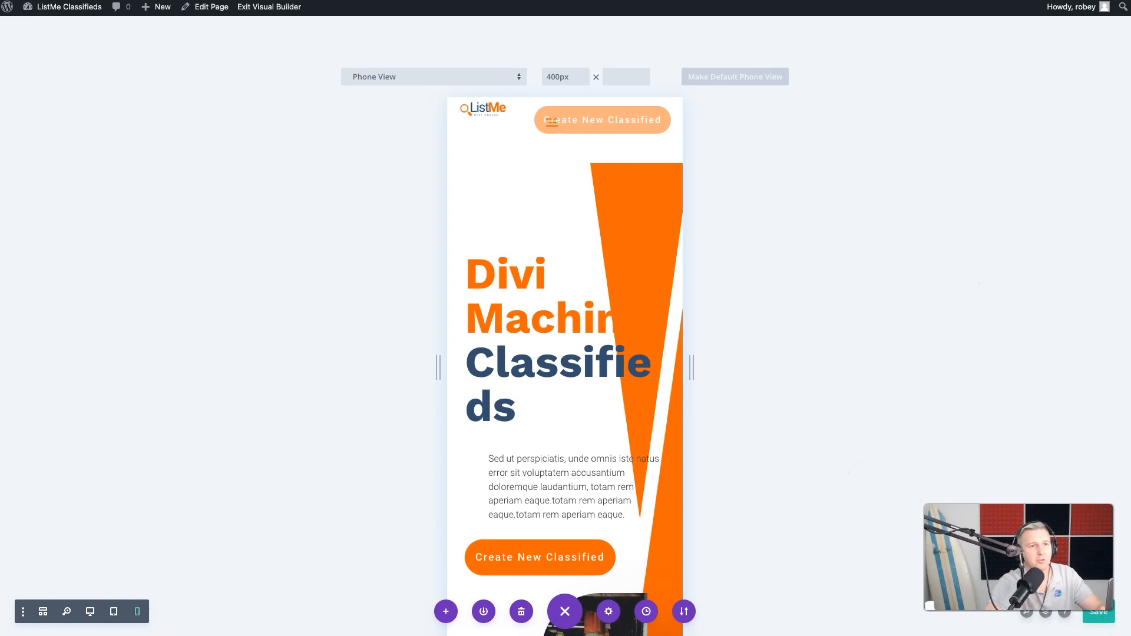
left_click(1099, 616)
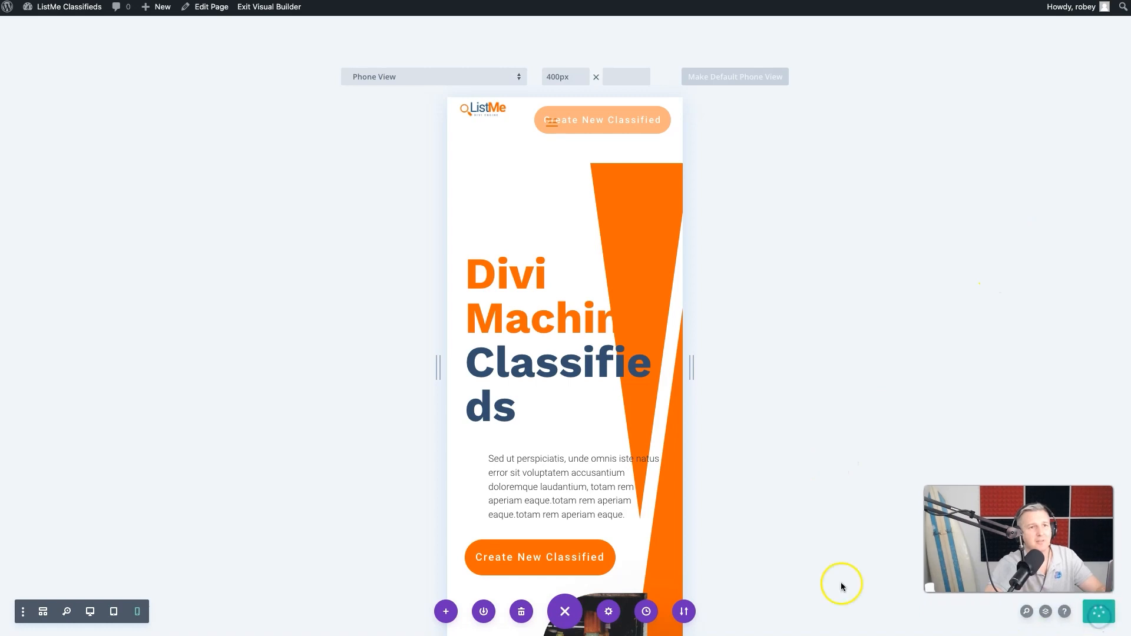
left_click(280, 7)
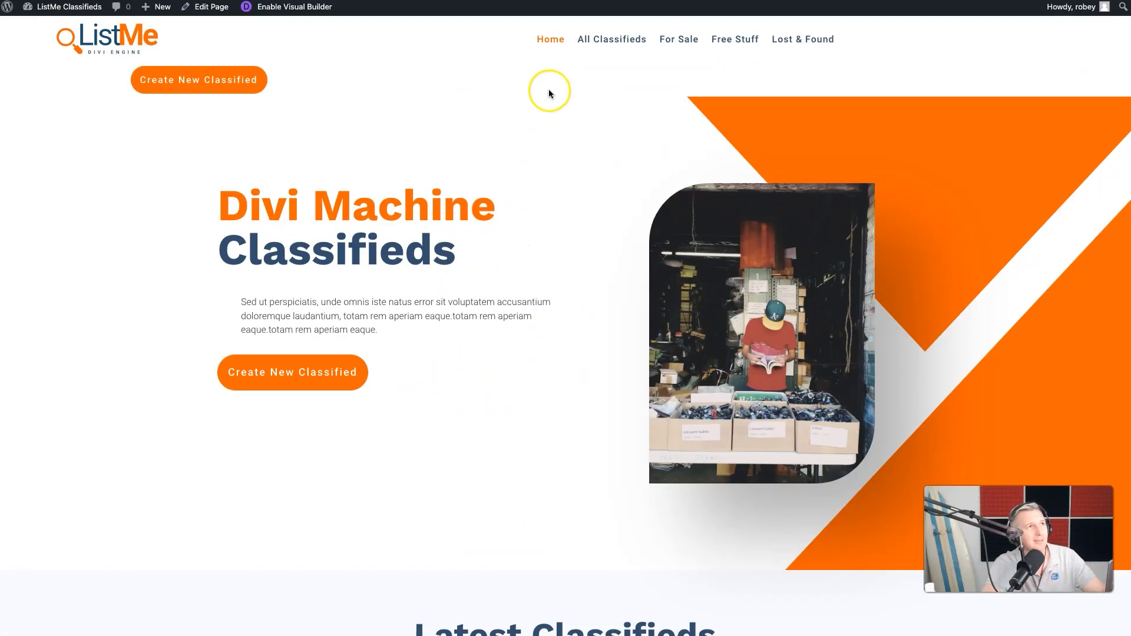
Step: Re-enable the Visual Builder and open the custom CSS of the header row's second column
left_click(305, 14)
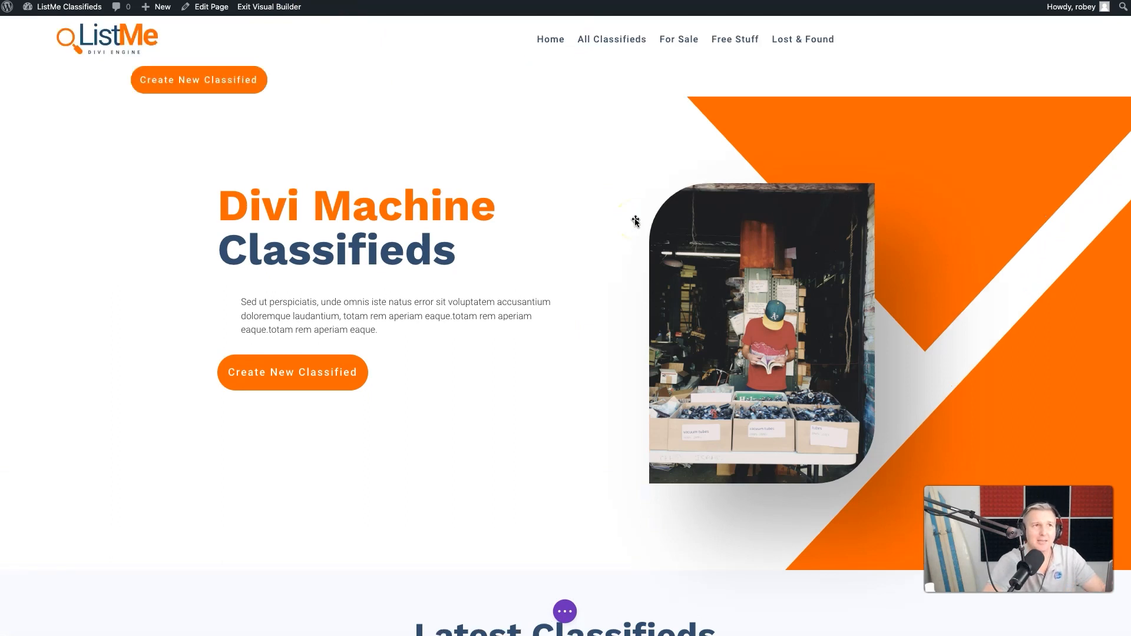
left_click(541, 35)
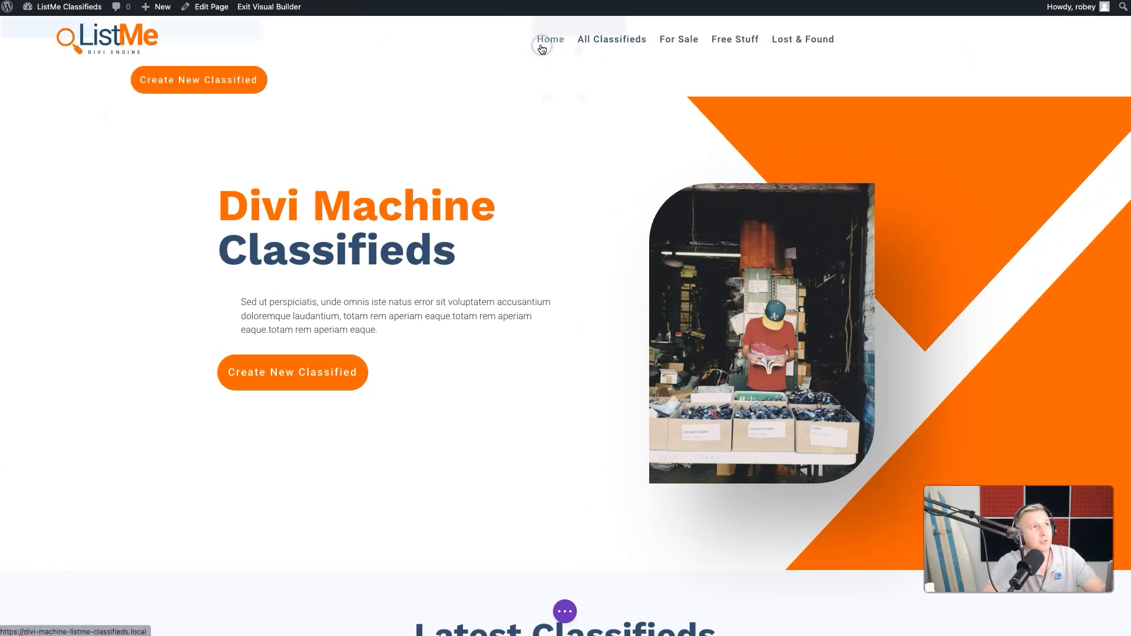
left_click(180, 30)
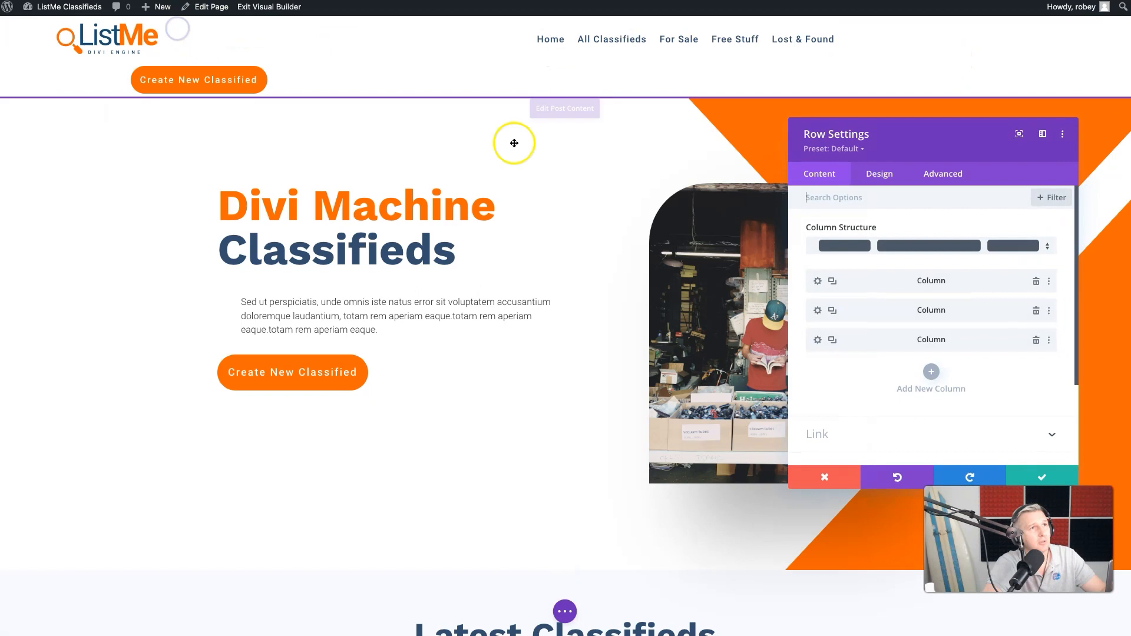
left_click(818, 311)
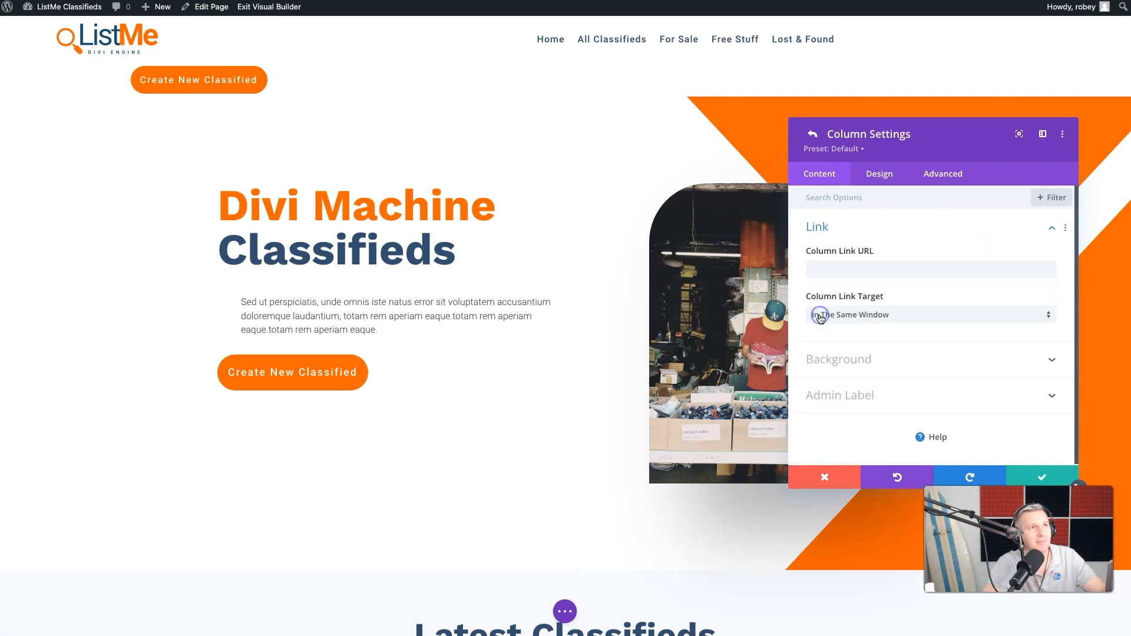
left_click(940, 173)
left_click(850, 262)
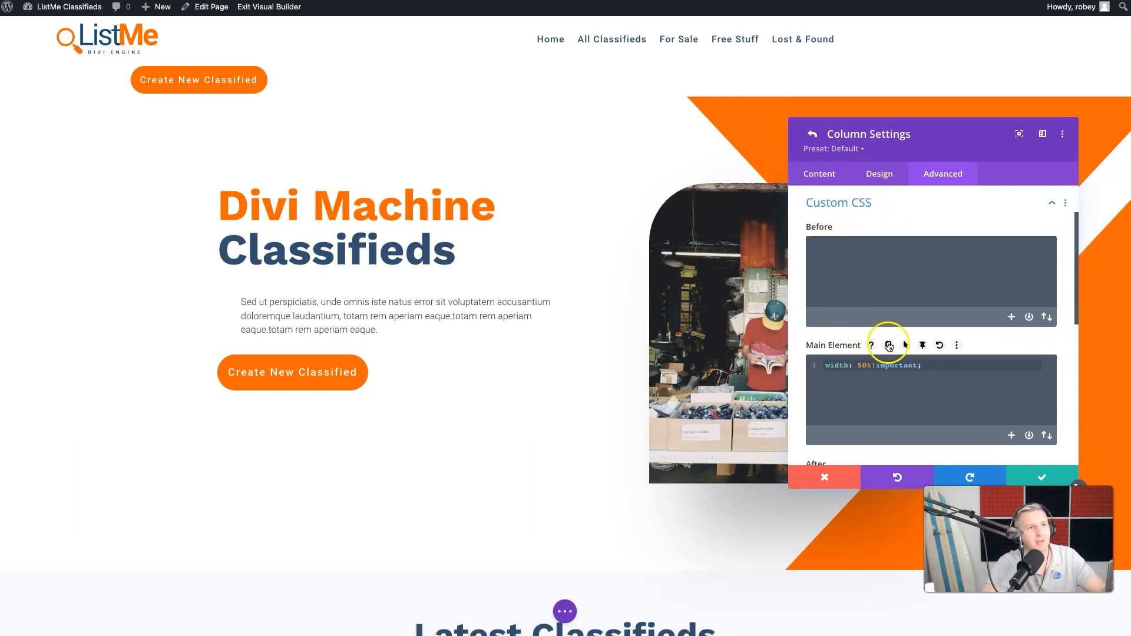
Step: Move the "width: 50%!important;" rule to the second header column's phone-only main element CSS and save the column
triple_click(881, 361)
key("ctrl+c")
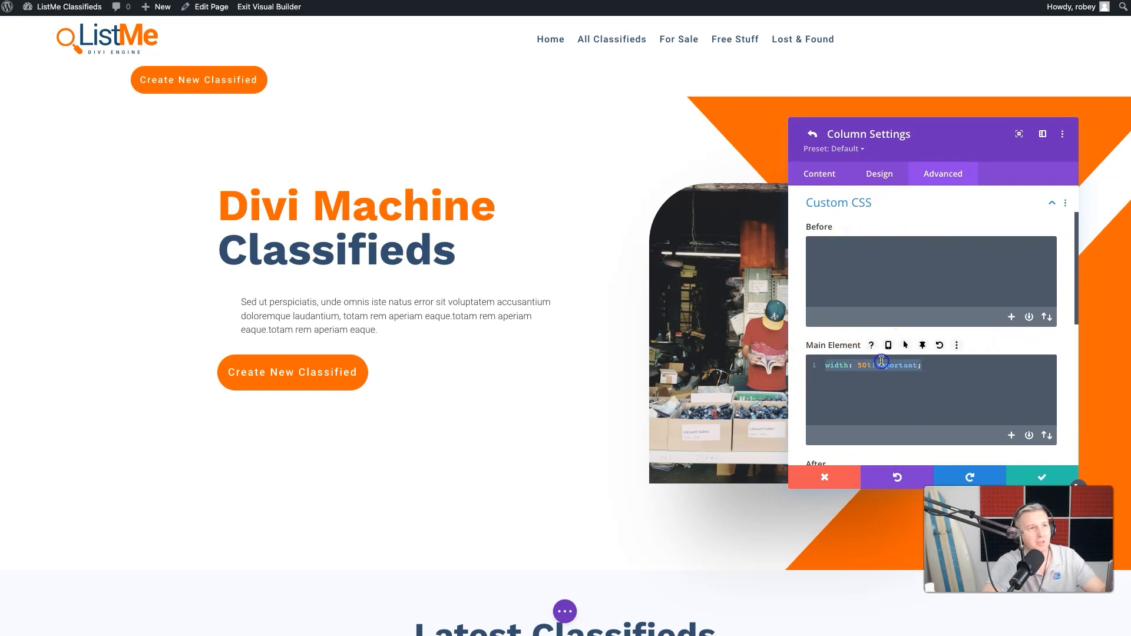
left_click(888, 345)
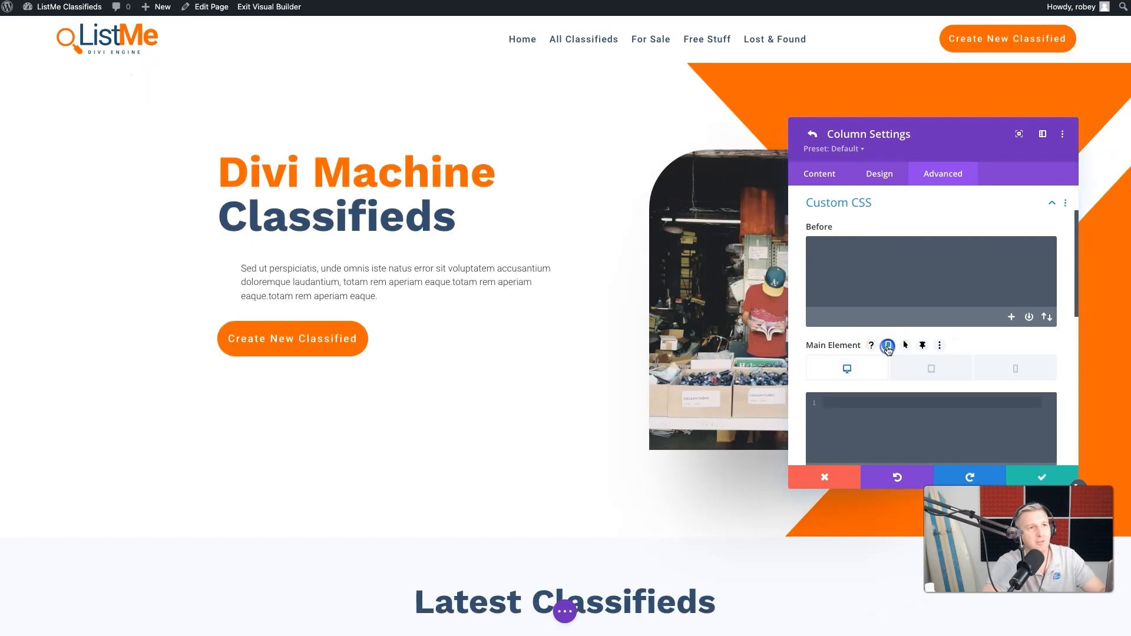
left_click(1014, 369)
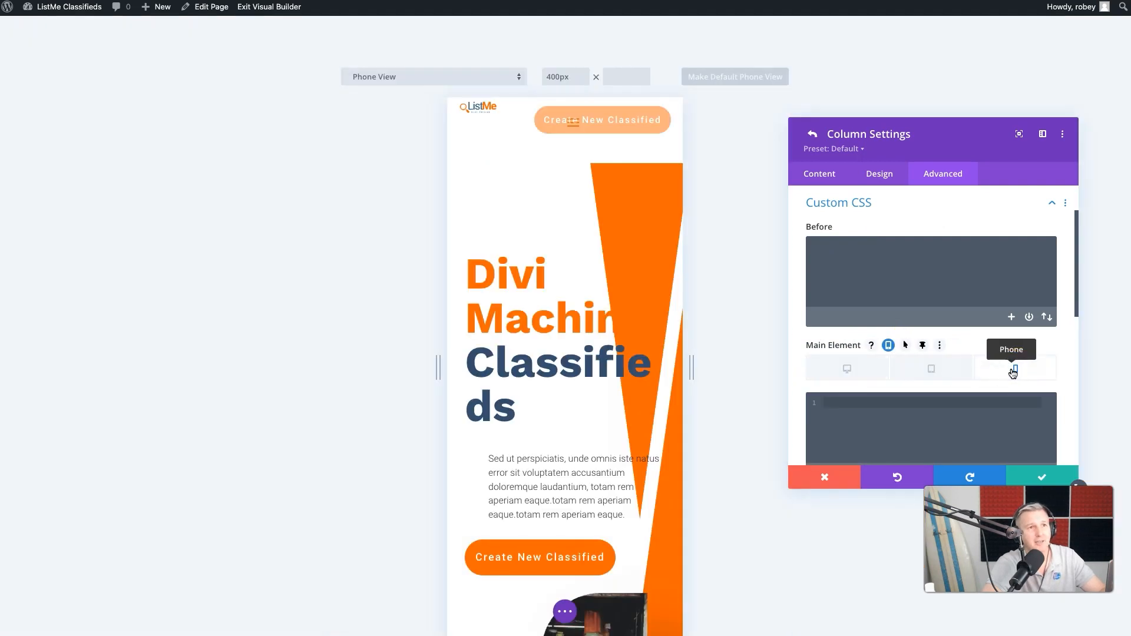
key("ctrl+v")
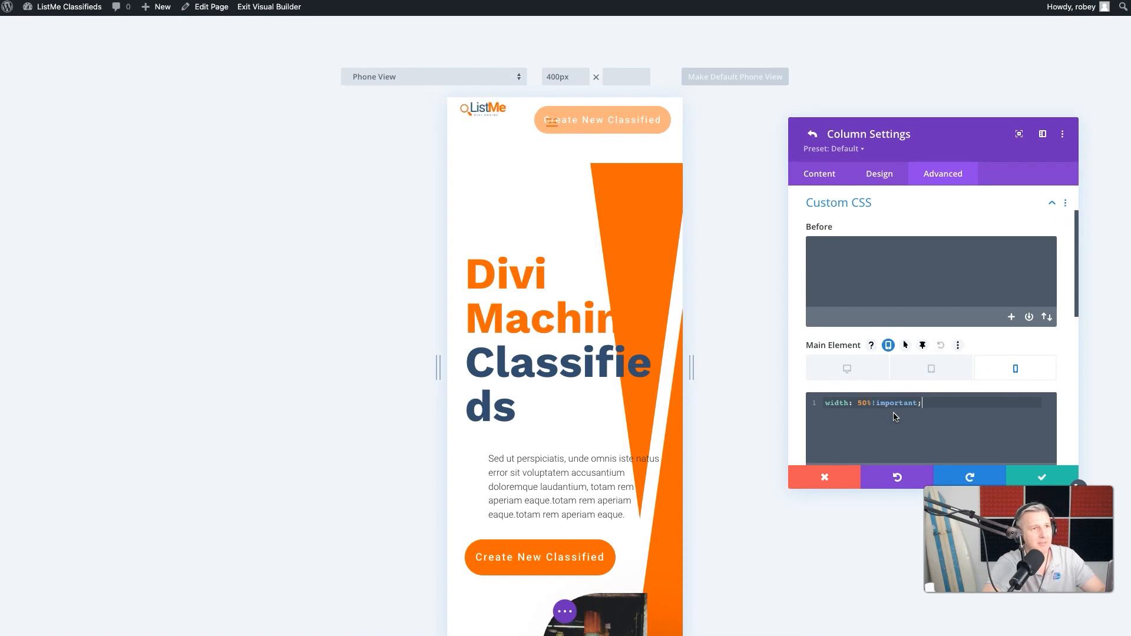
left_click(925, 426)
left_click(1042, 474)
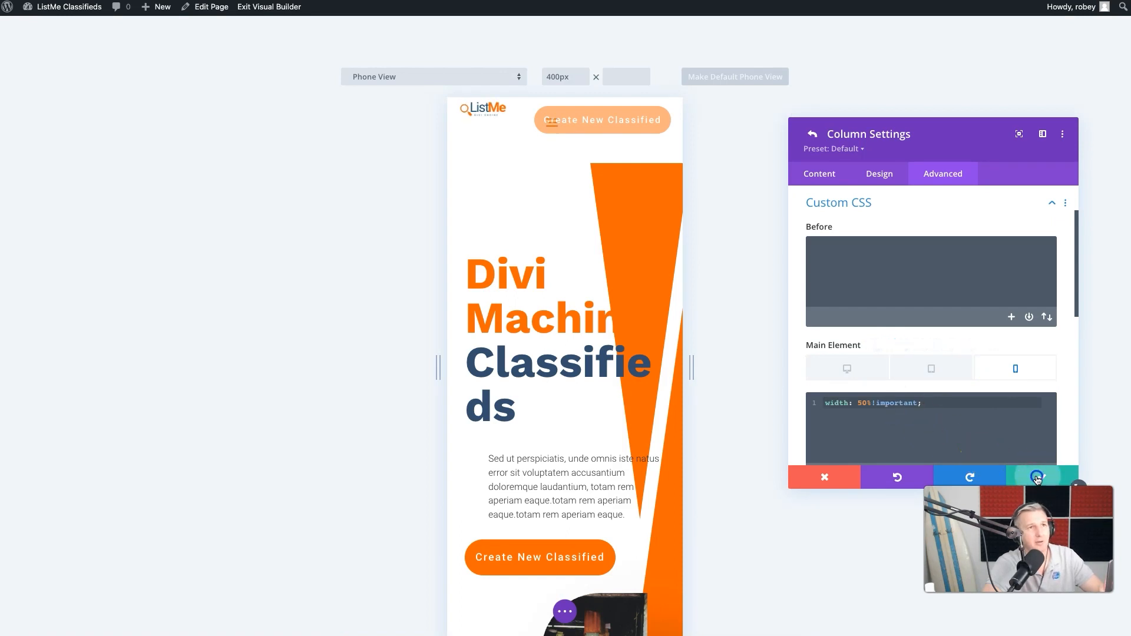
Step: Save the header row and the page, and exit the Visual Builder
mouse_move(968, 32)
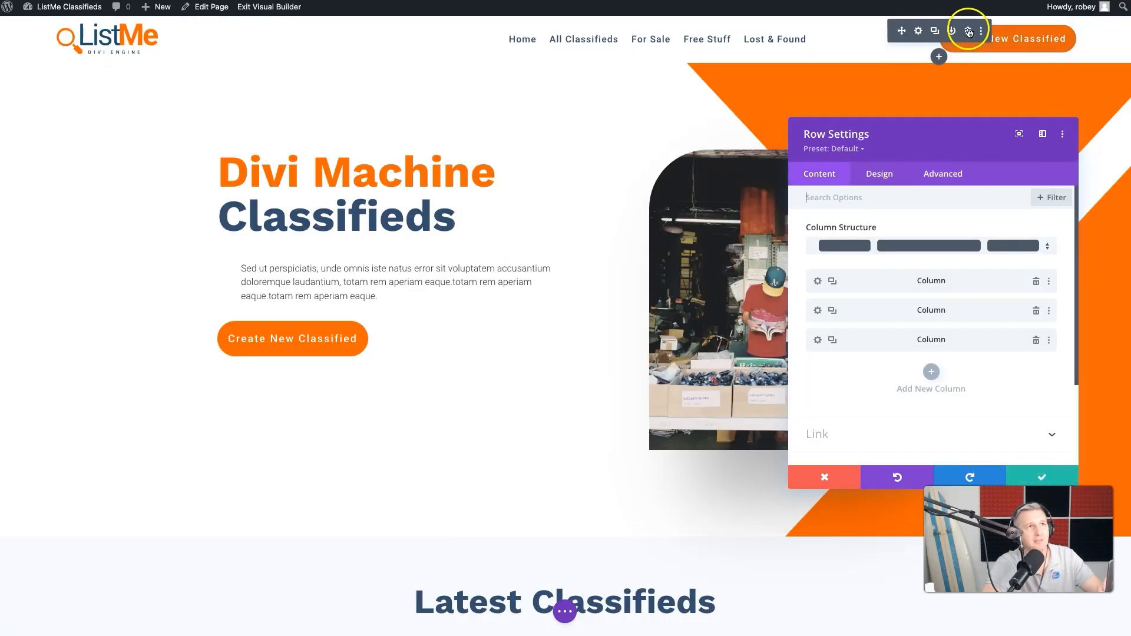
left_click(1032, 474)
left_click(564, 610)
left_click(1099, 612)
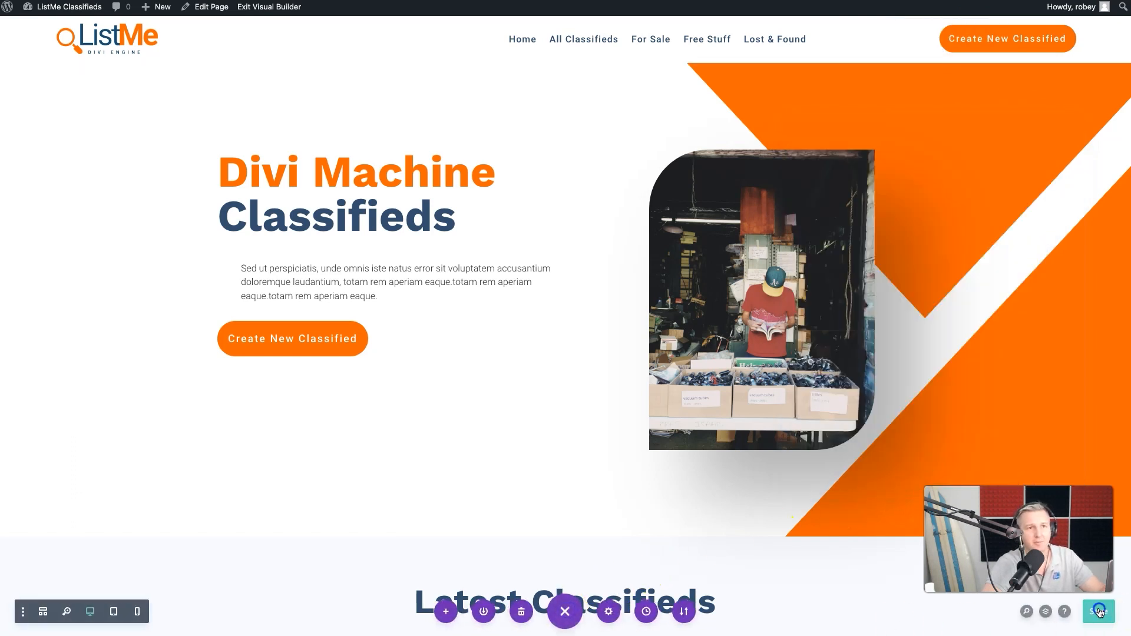
left_click(282, 9)
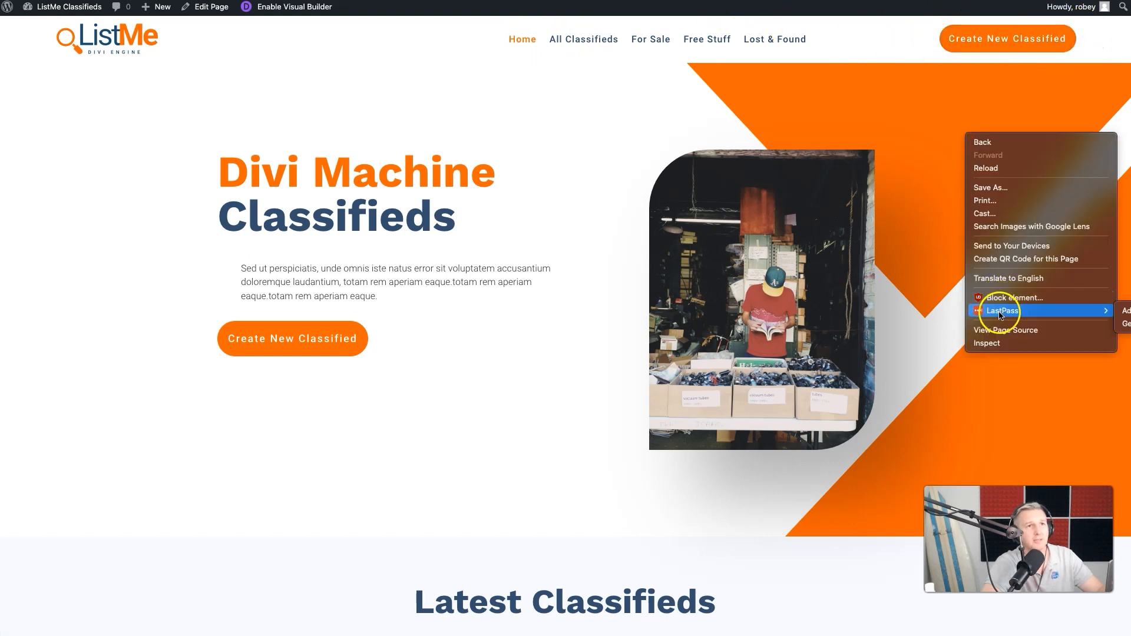
Step: Inspect the live page in the browser's device emulation at iPhone 12 Pro size, then close the developer tools
left_click(990, 342)
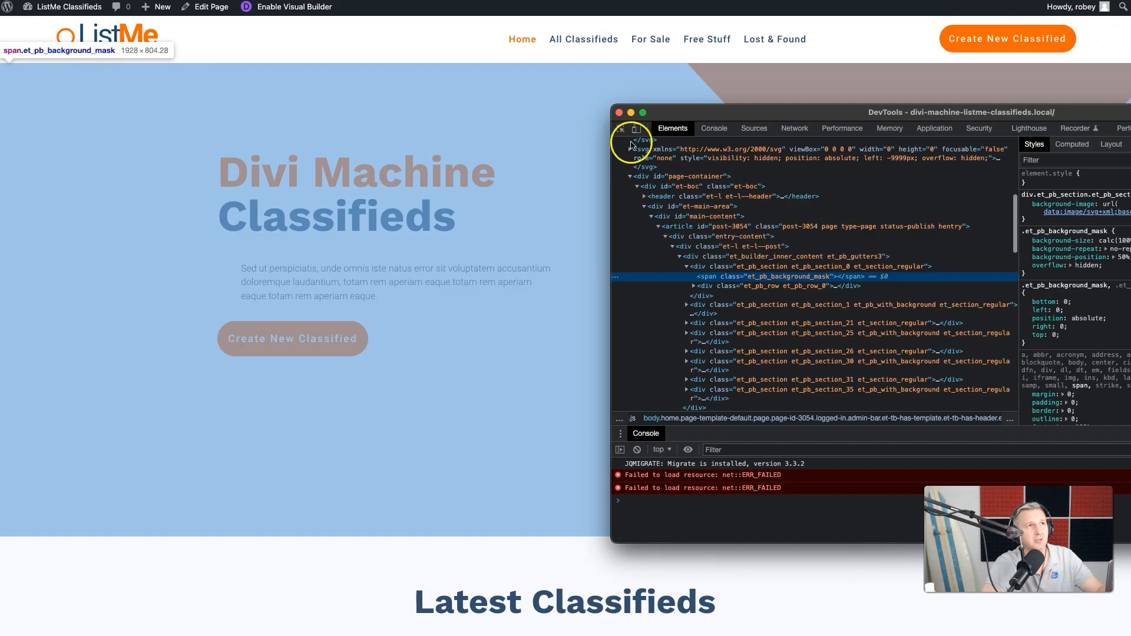
left_click(636, 128)
left_click_drag(686, 113, 712, 118)
scroll(510, 274, "down", 10)
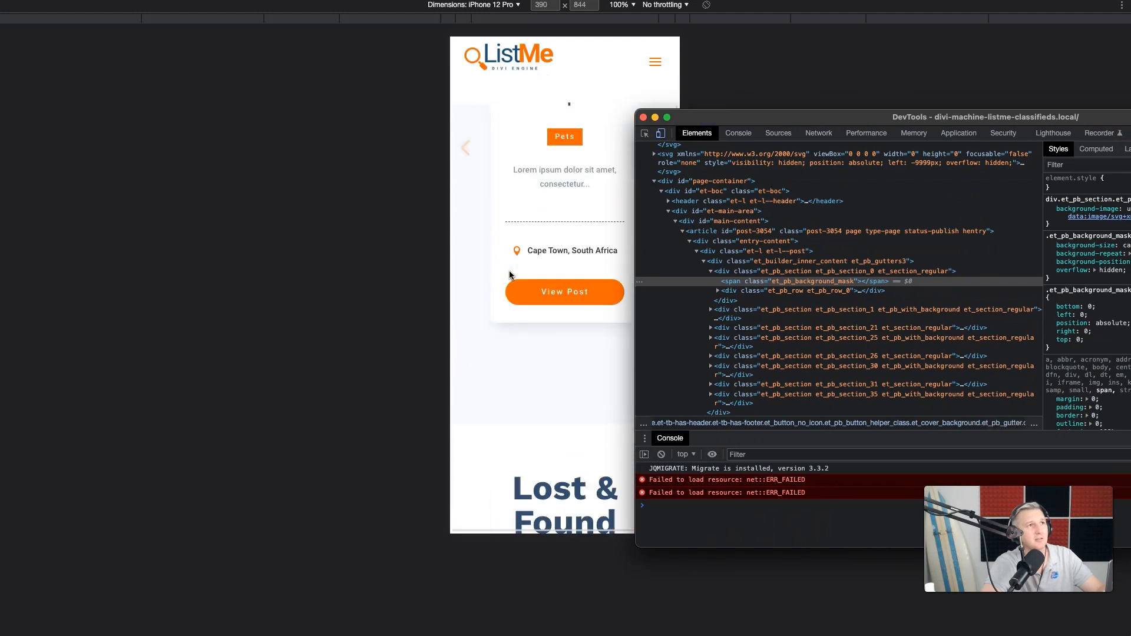
scroll(509, 271, "up", 15)
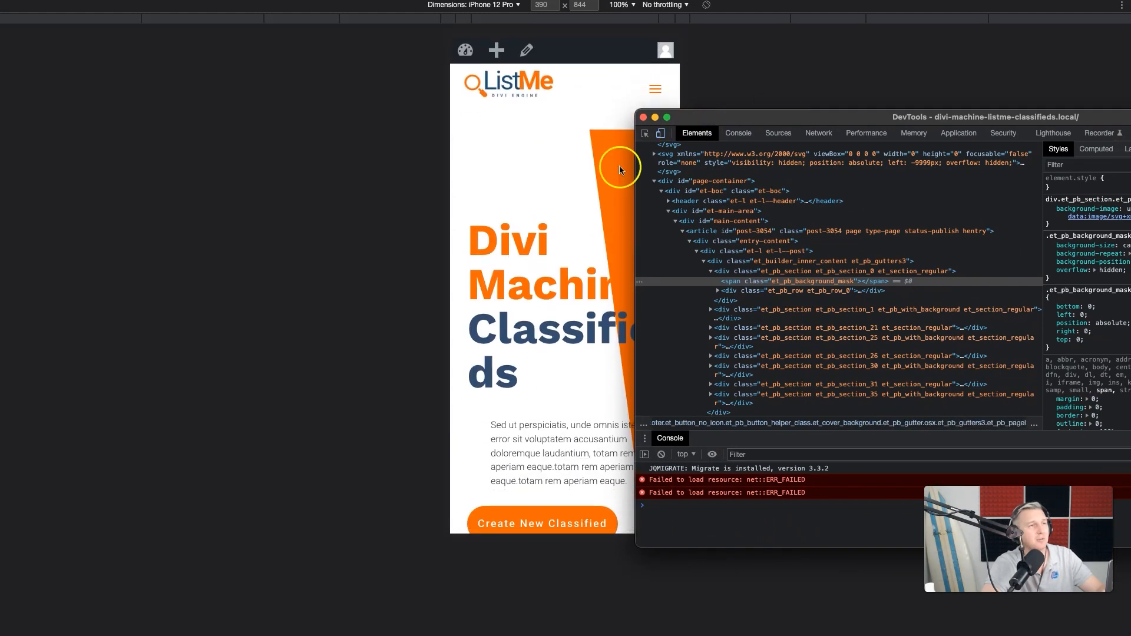
key("super+shift+m")
left_click(643, 119)
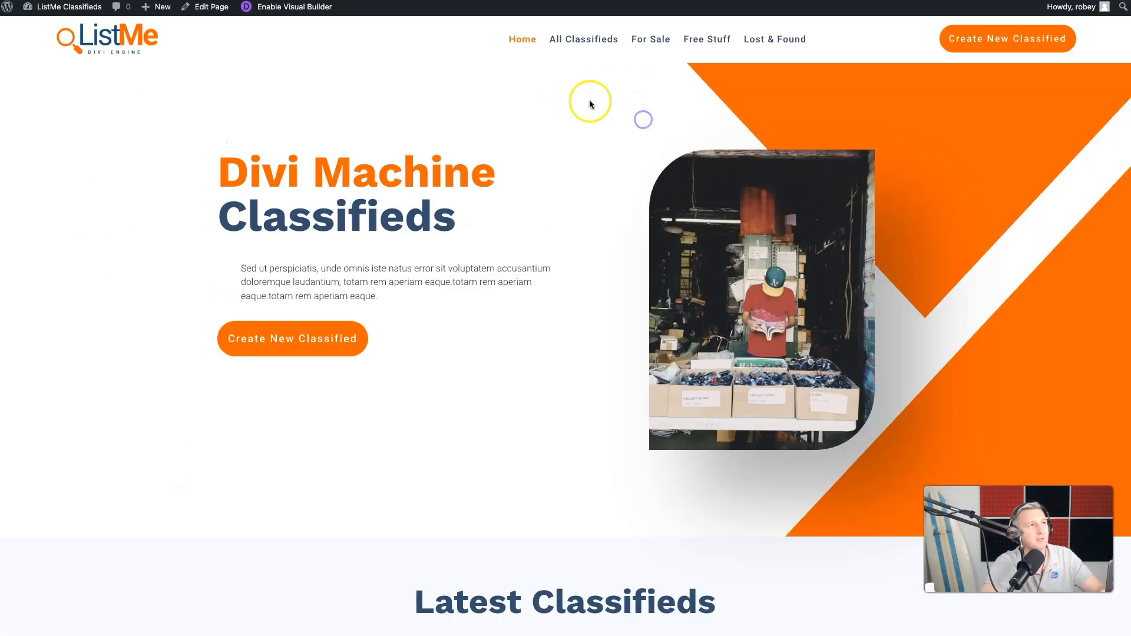
Step: Re-enable the Visual Builder in phone view and open the heading text design options of the "Divi Machine Classifieds" title
left_click(290, 7)
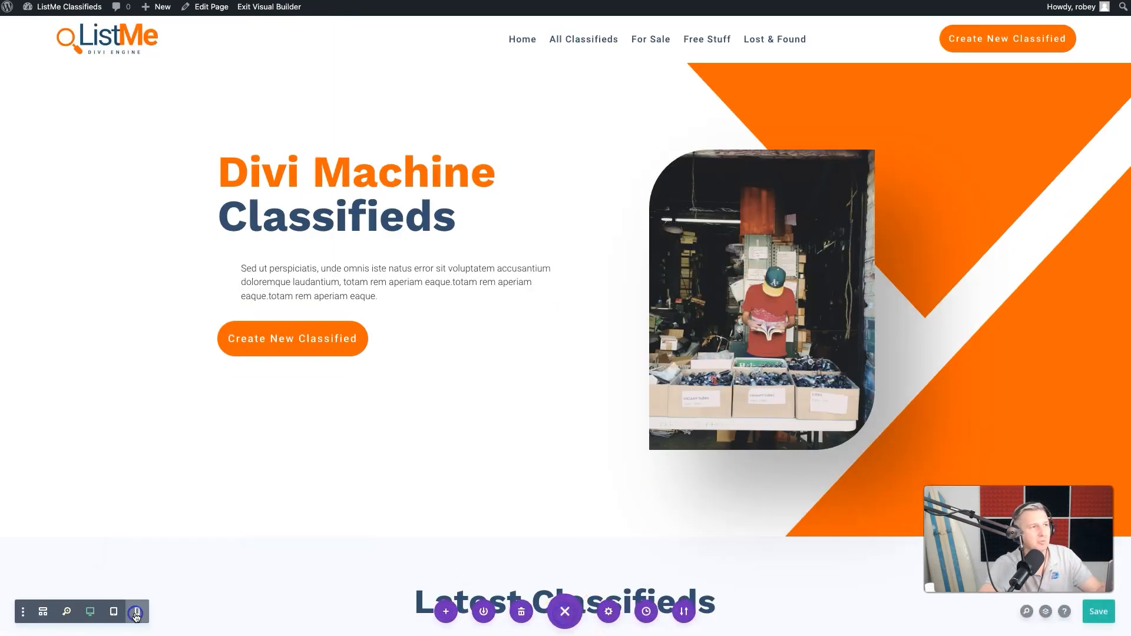
left_click(136, 612)
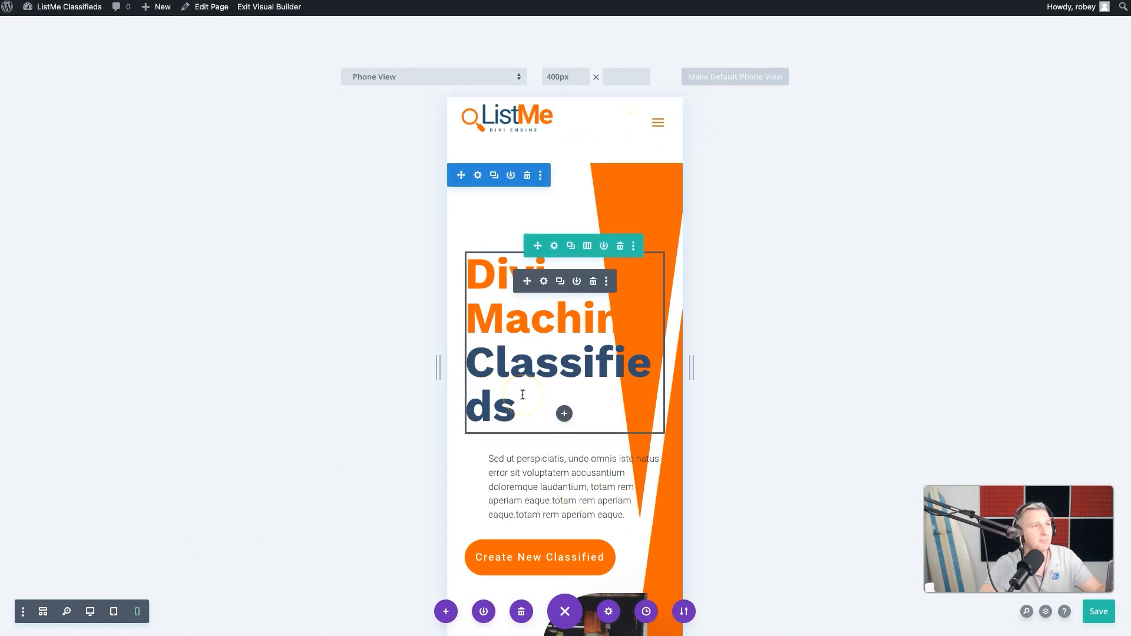
left_click(546, 235)
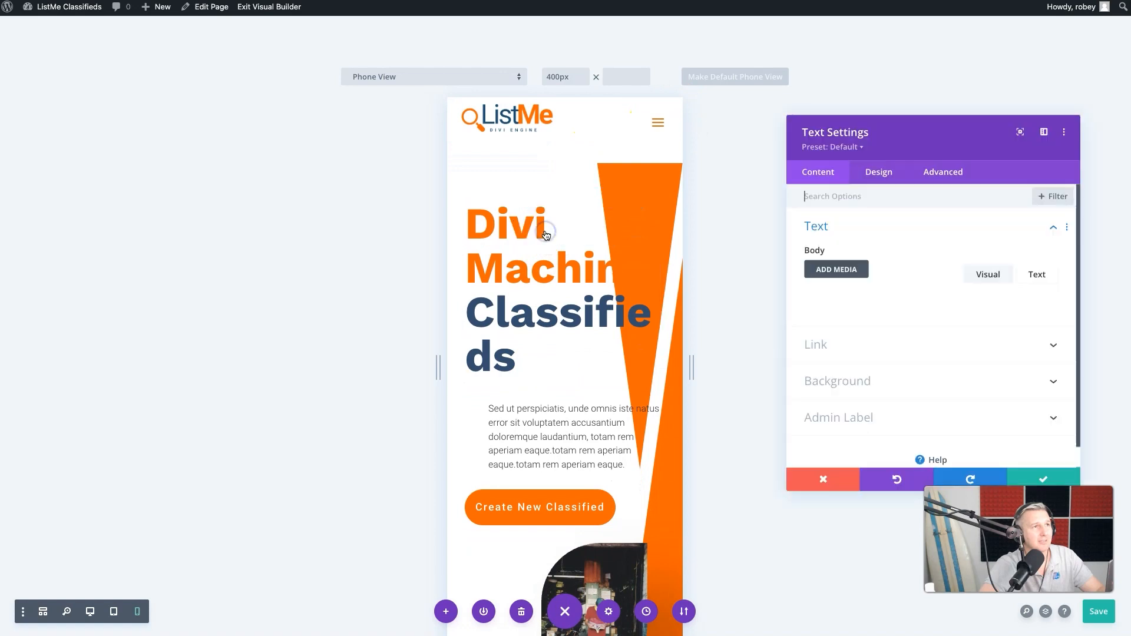
left_click(882, 182)
left_click(835, 262)
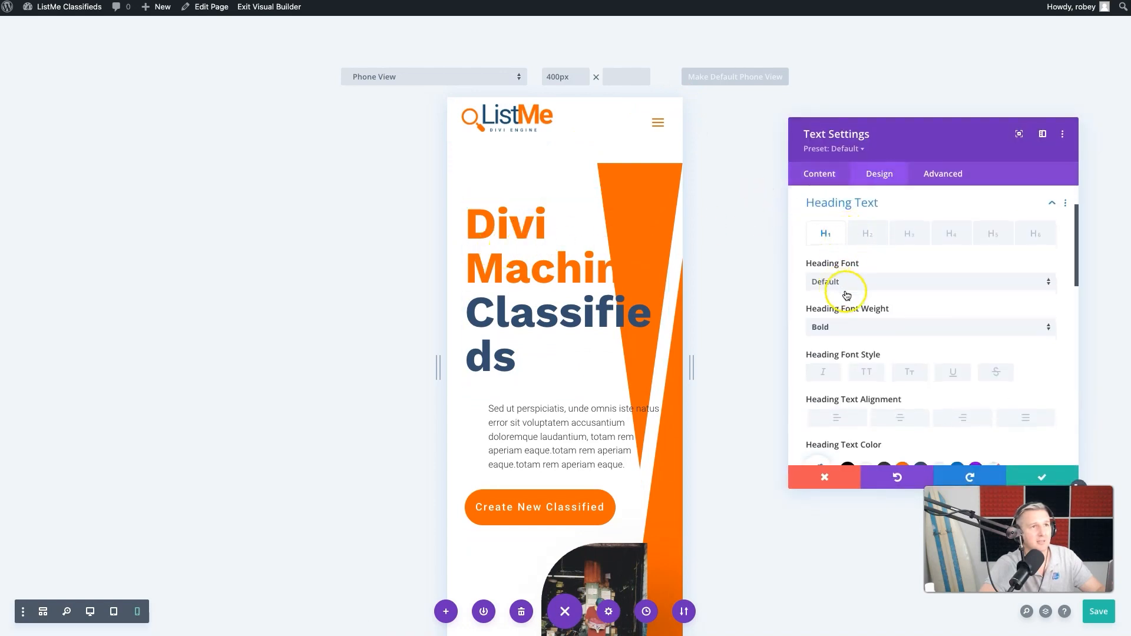
Step: Set a phone-only heading text size of about 38px for the "Divi Machine Classifieds" title and save the text module
scroll(848, 297, "down", 4)
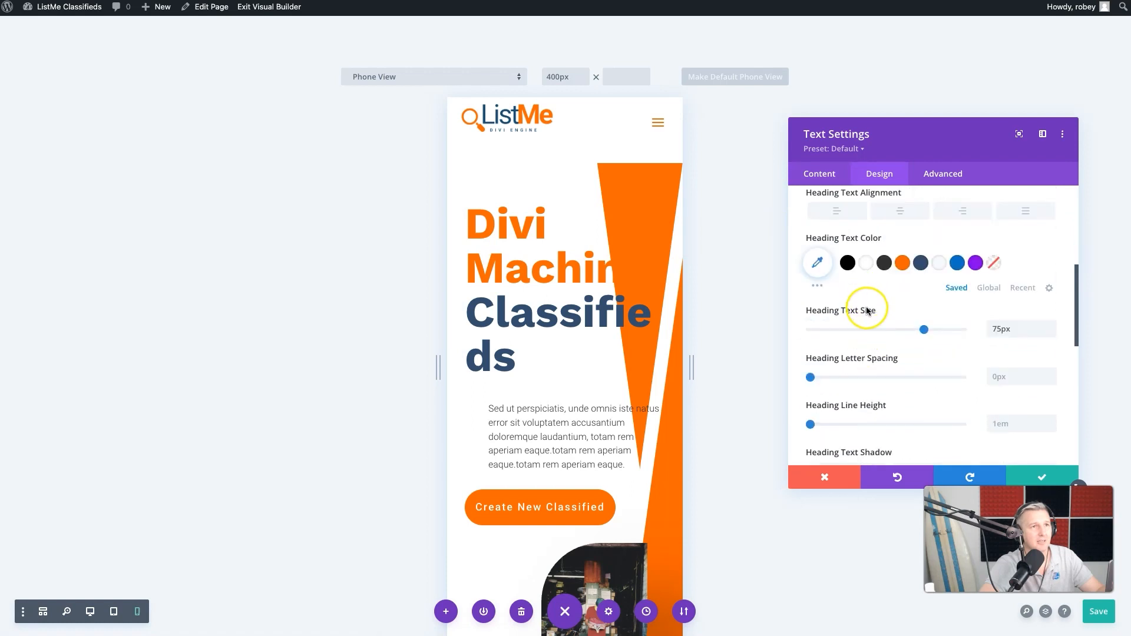
left_click(900, 311)
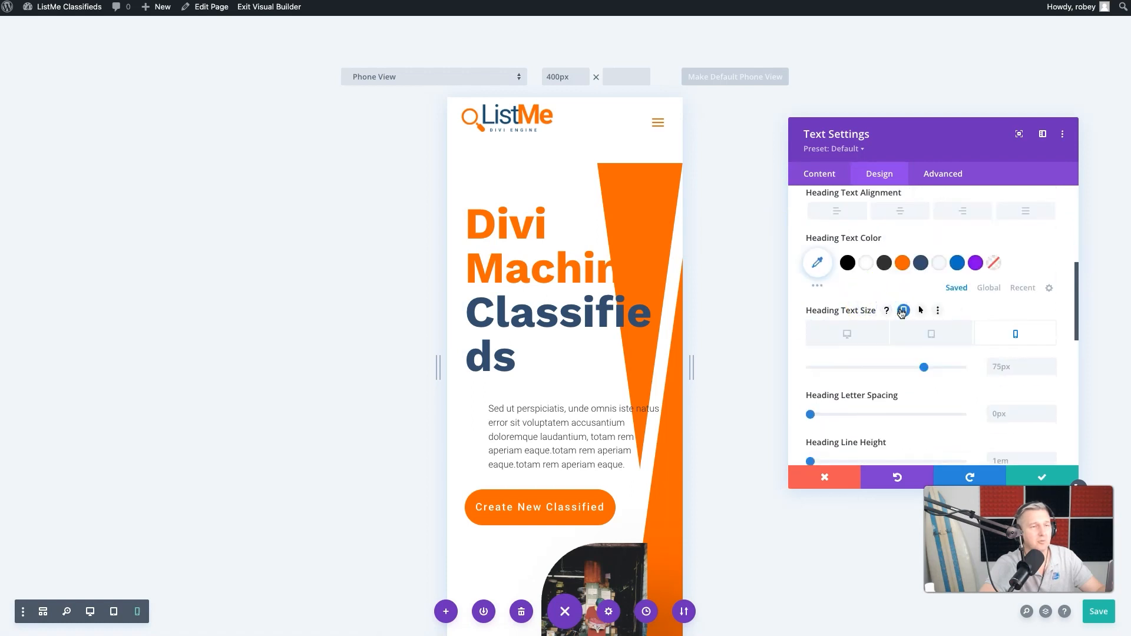
left_click(997, 365)
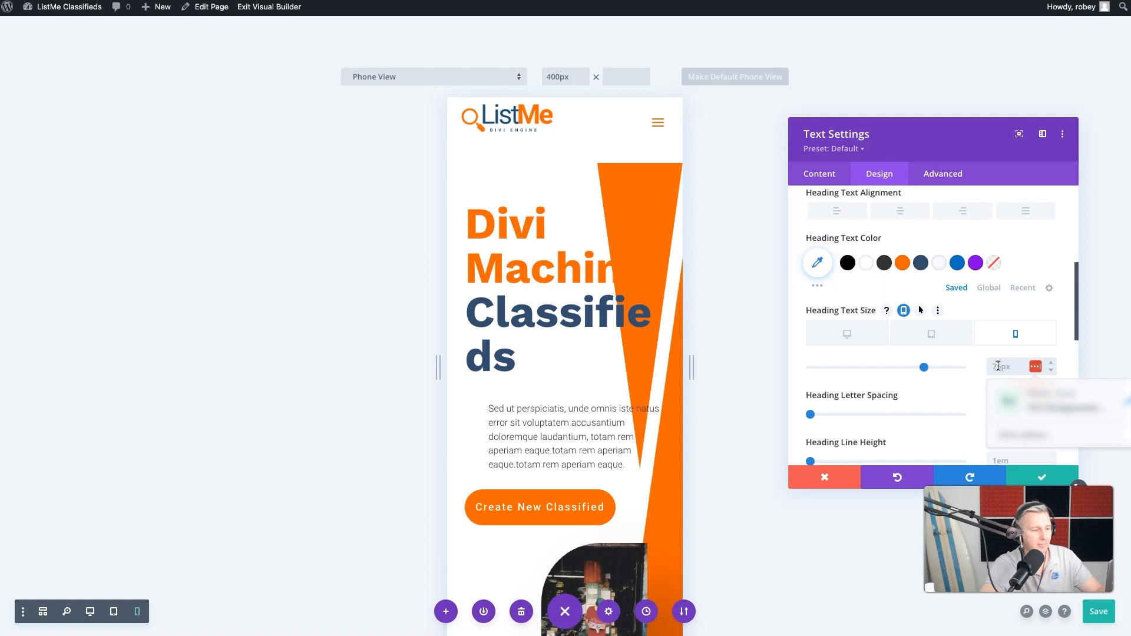
type("3")
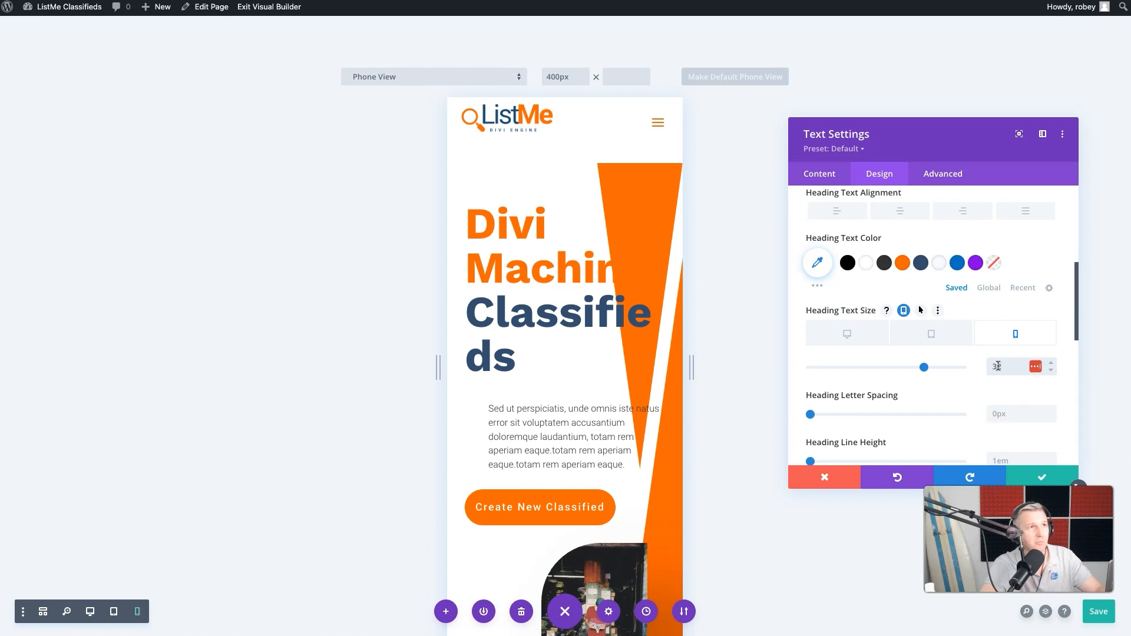
type("0")
key("Up")
key("Up")
key("Up")
key("Up")
key("Up")
key("Up")
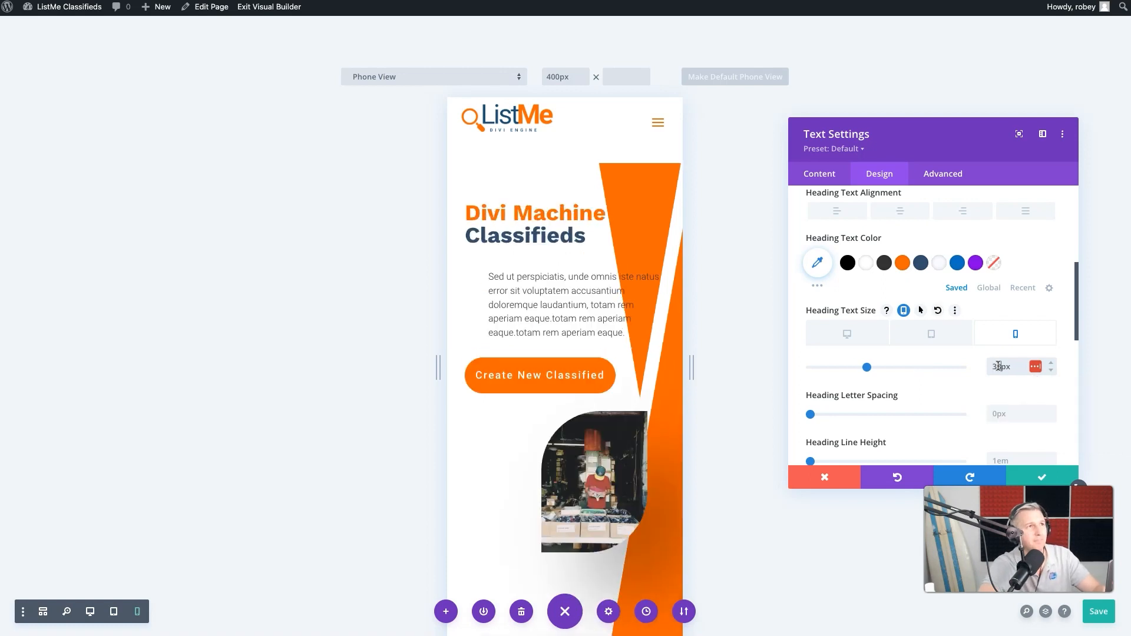
left_click(1048, 474)
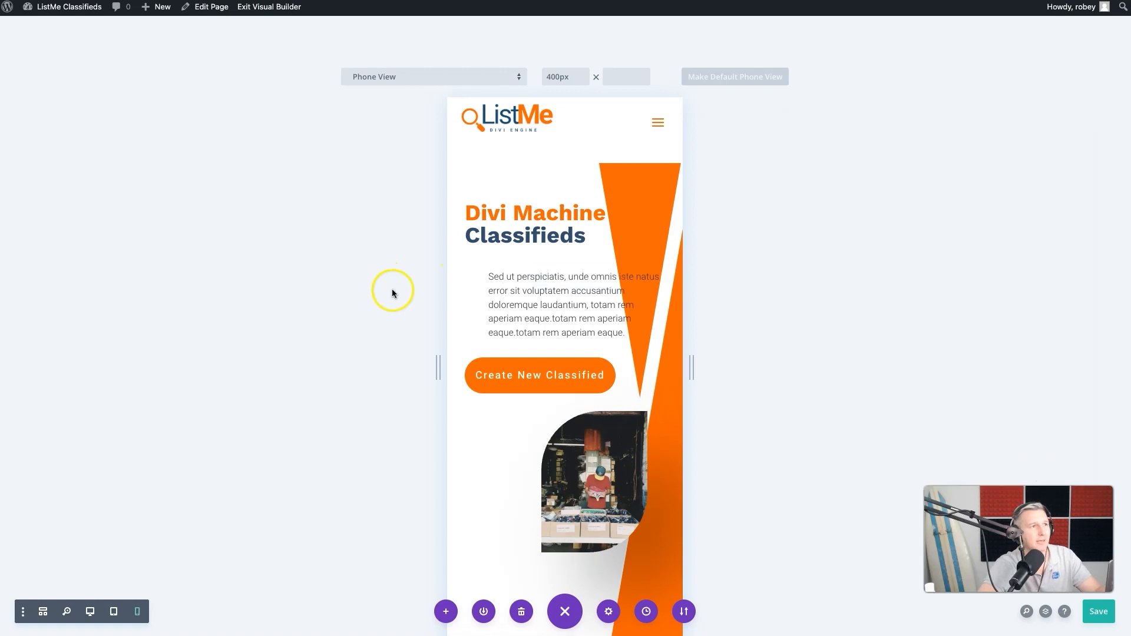
scroll(542, 399, "down", 3)
scroll(570, 328, "up", 2)
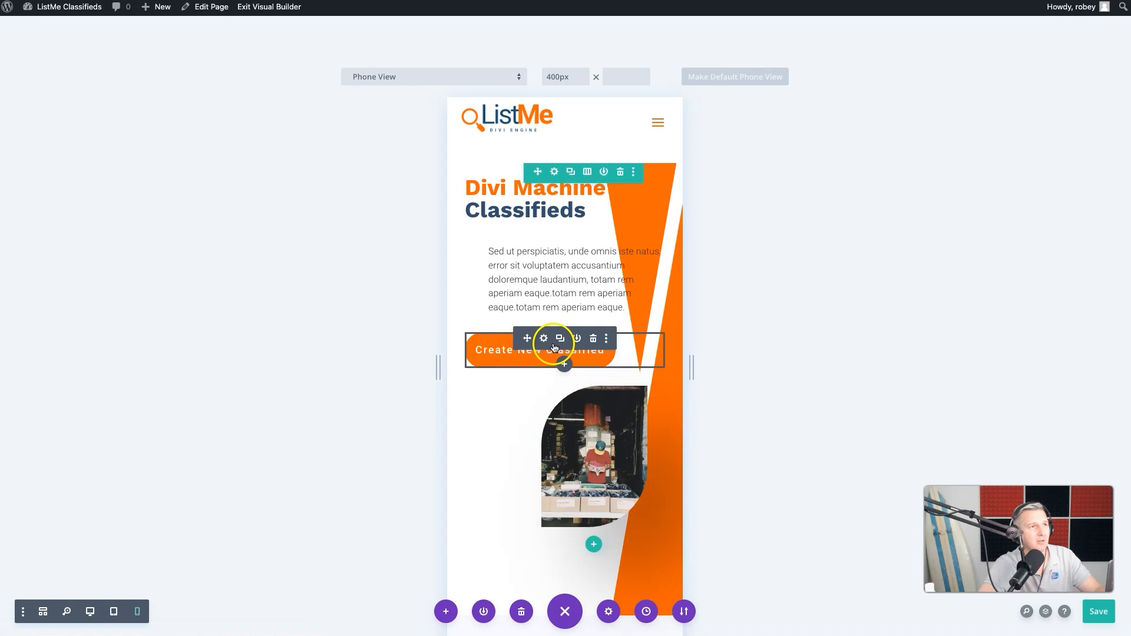
Step: Set a phone-only centre alignment for the "Create New Classified" button and save the button module
left_click(545, 338)
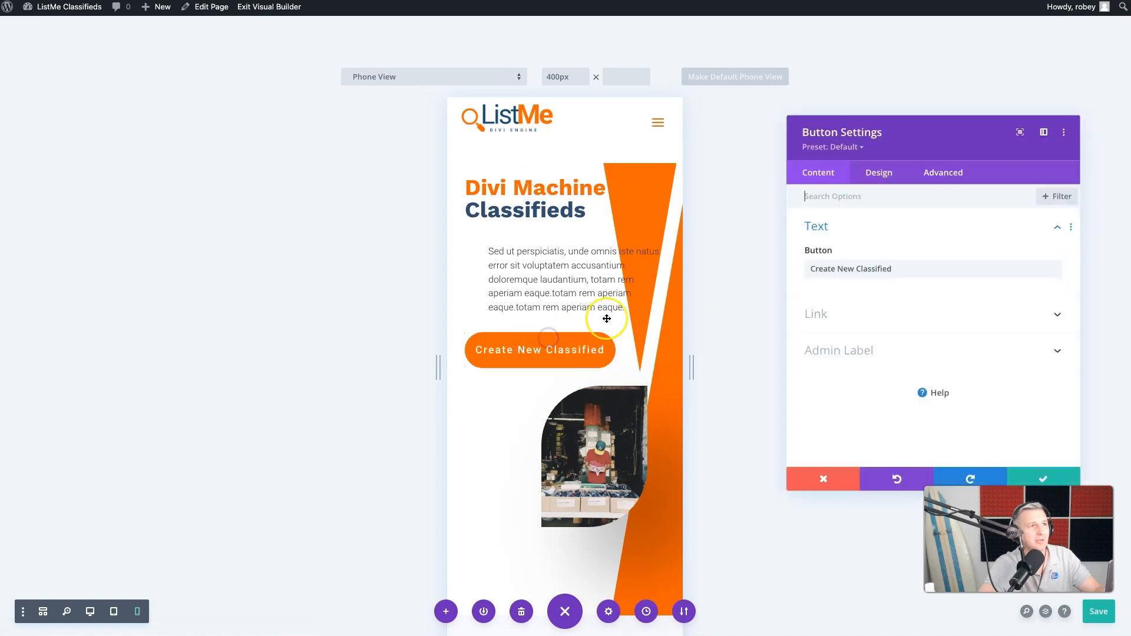
left_click(882, 175)
left_click(852, 234)
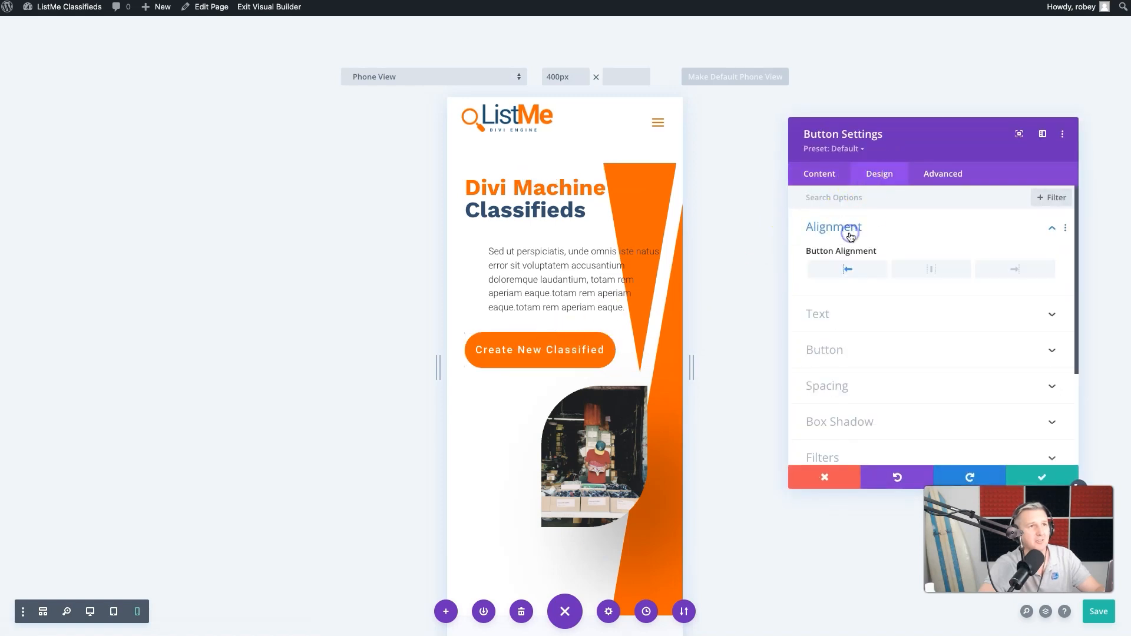
left_click(903, 253)
left_click(939, 308)
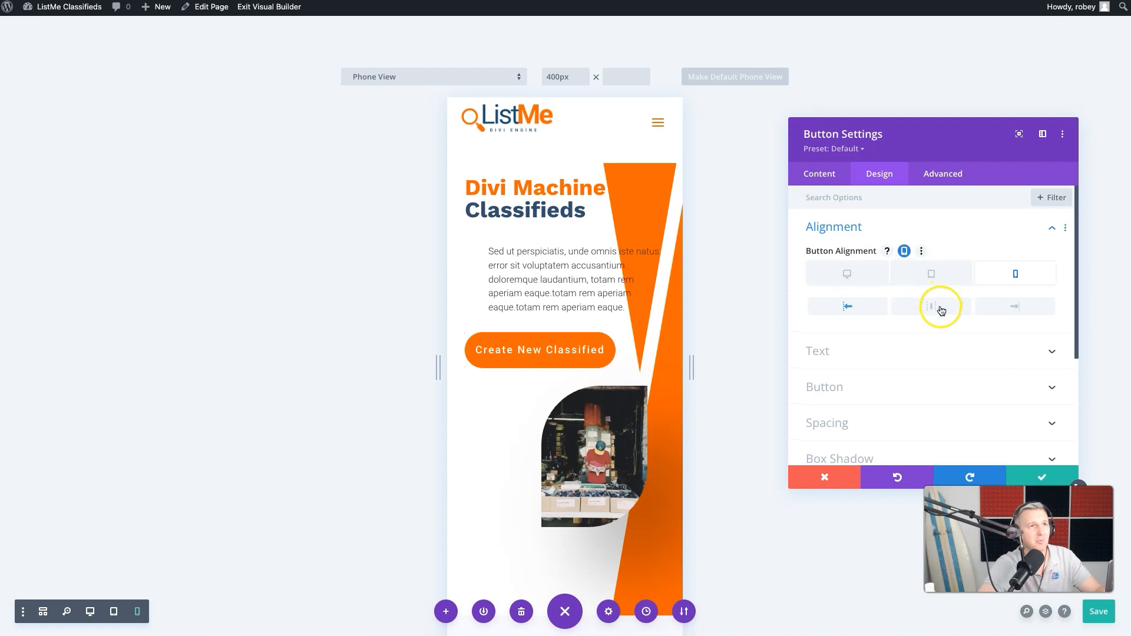
left_click(1036, 476)
Step: Set the hero section's phone-only top and bottom padding to 40px and save the section
scroll(643, 489, "down", 3)
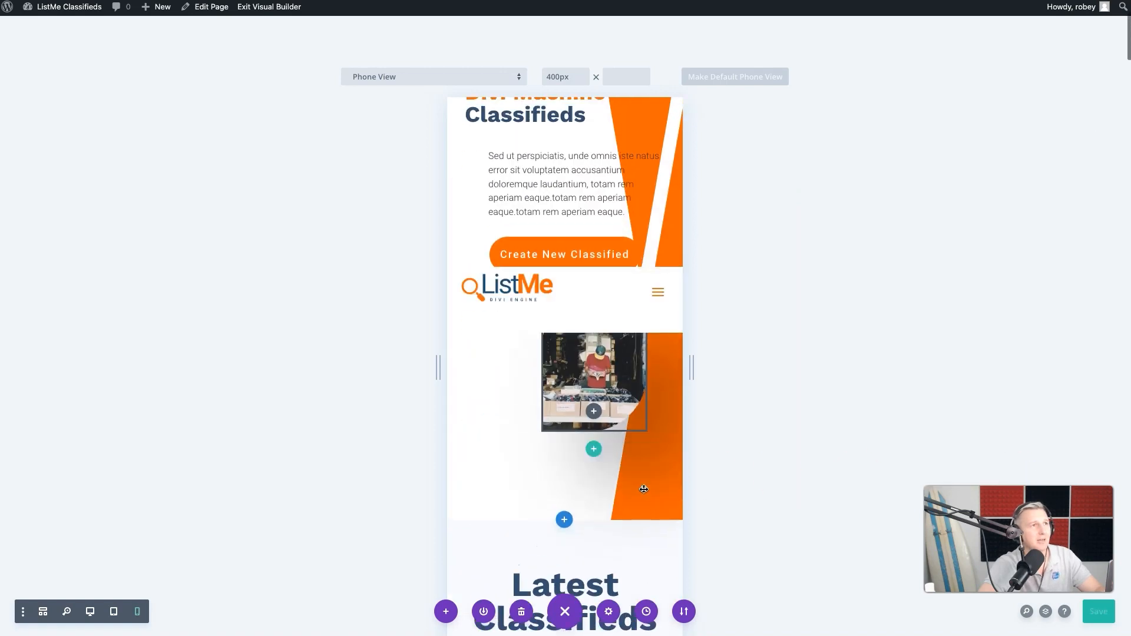
scroll(643, 489, "up", 5)
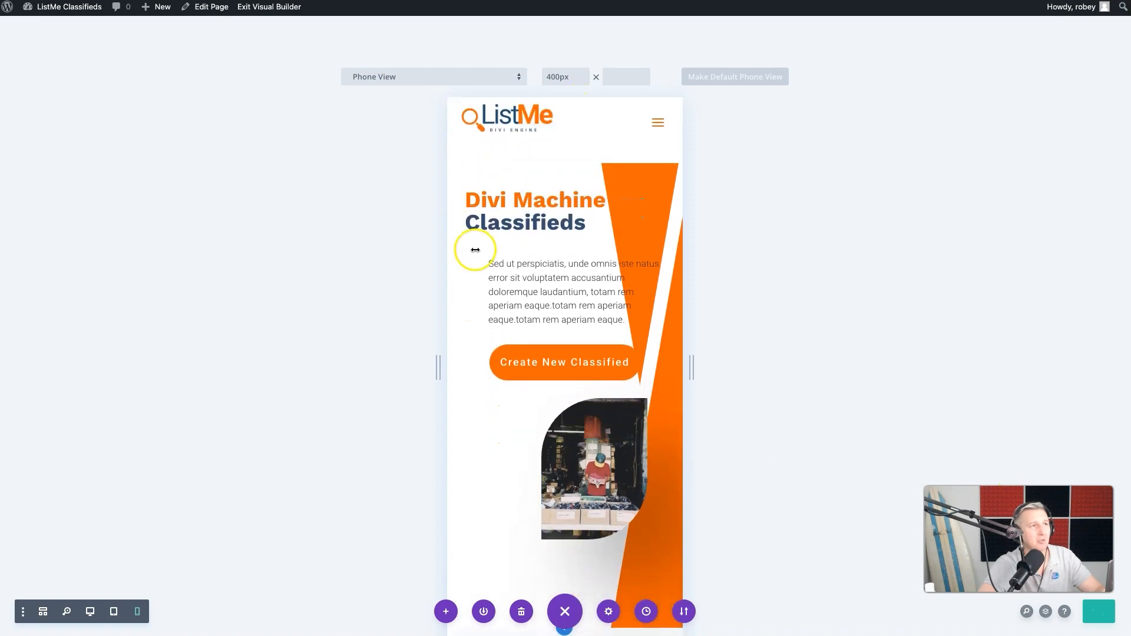
scroll(581, 268, "up", 2)
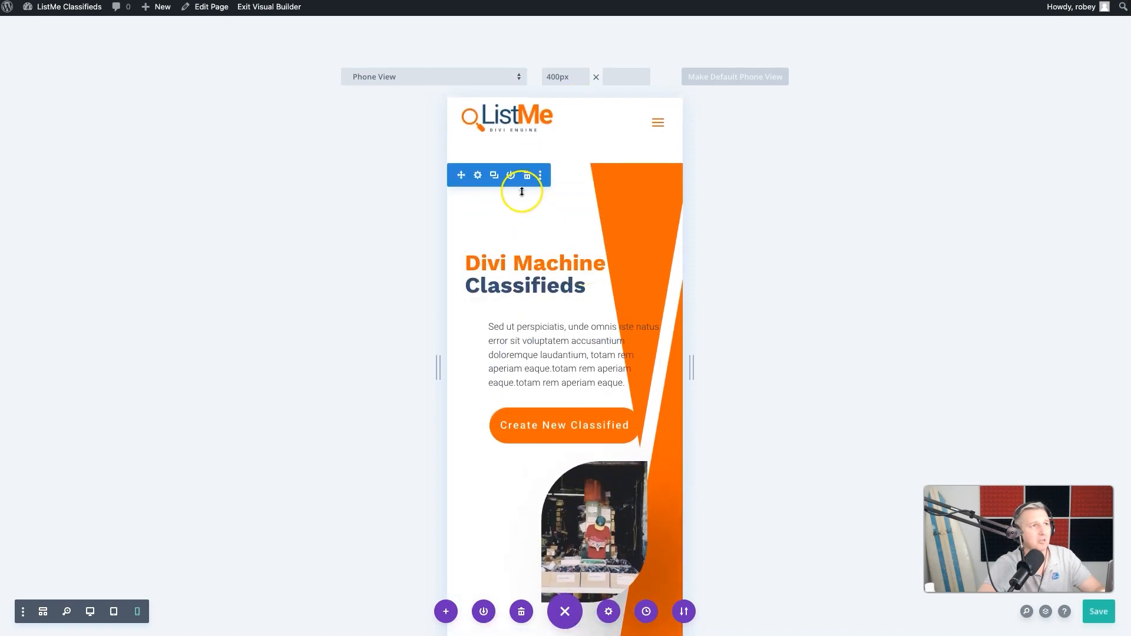
left_click(476, 176)
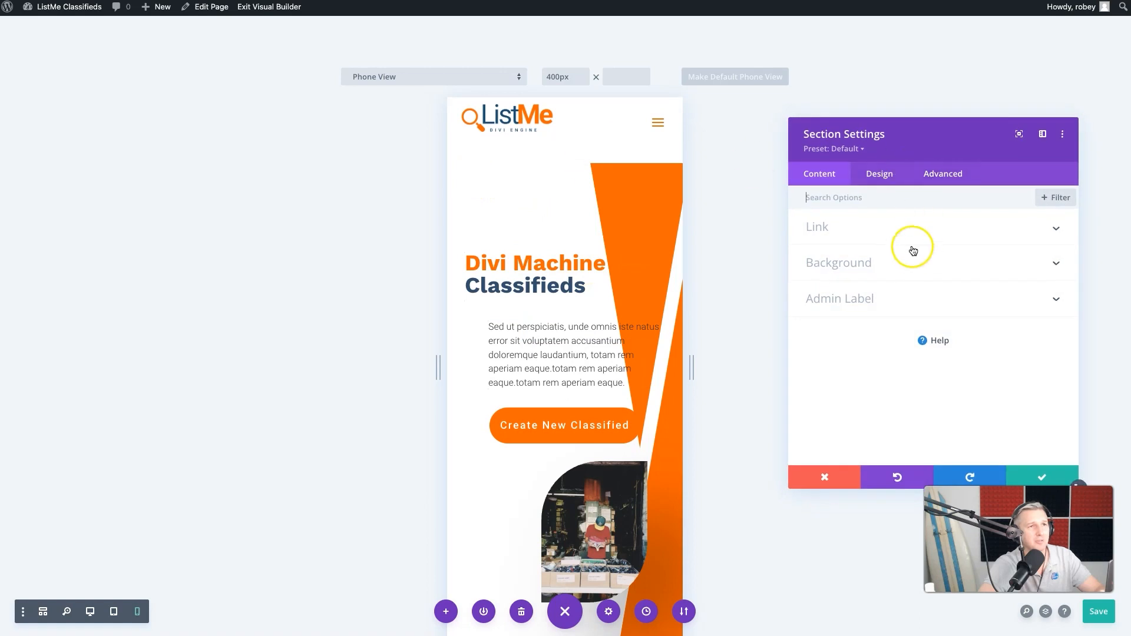
left_click(873, 172)
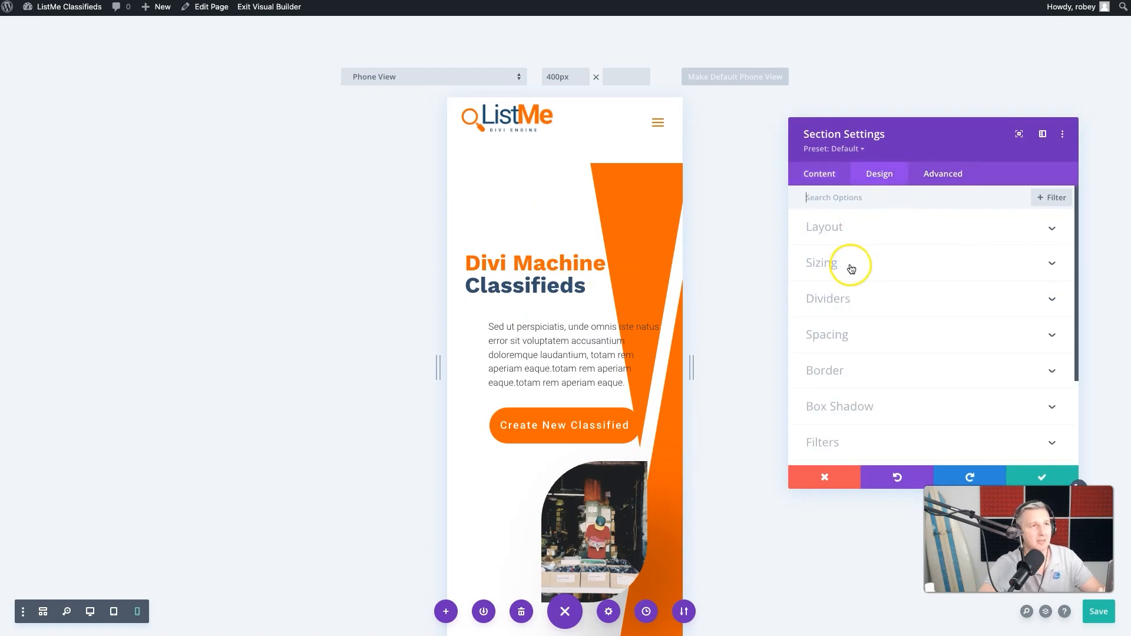
left_click(831, 334)
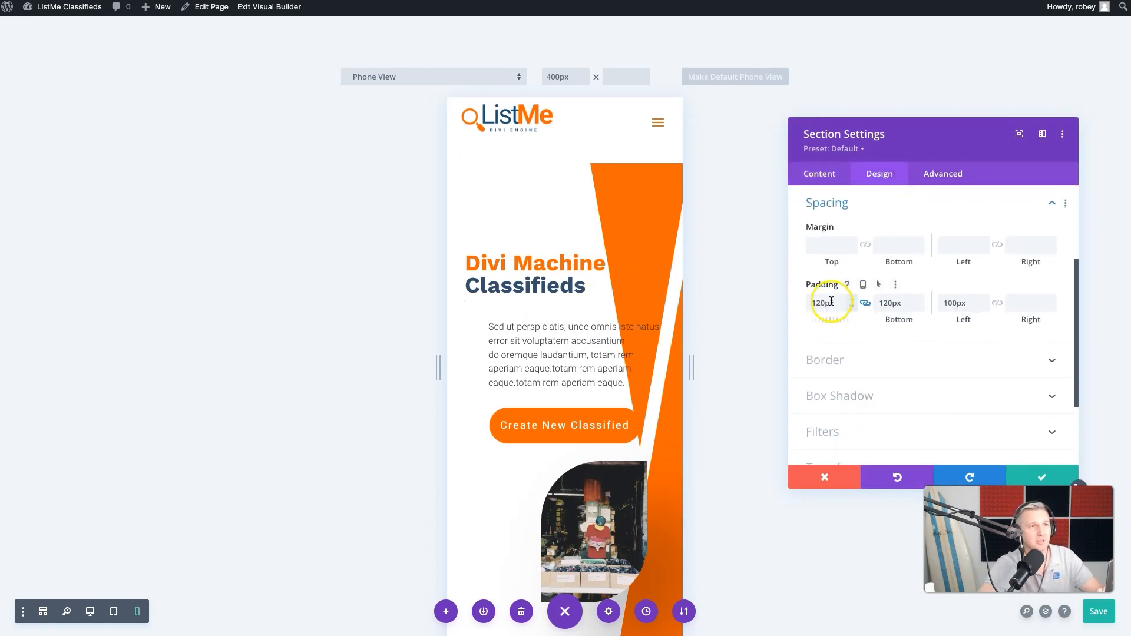
left_click(868, 285)
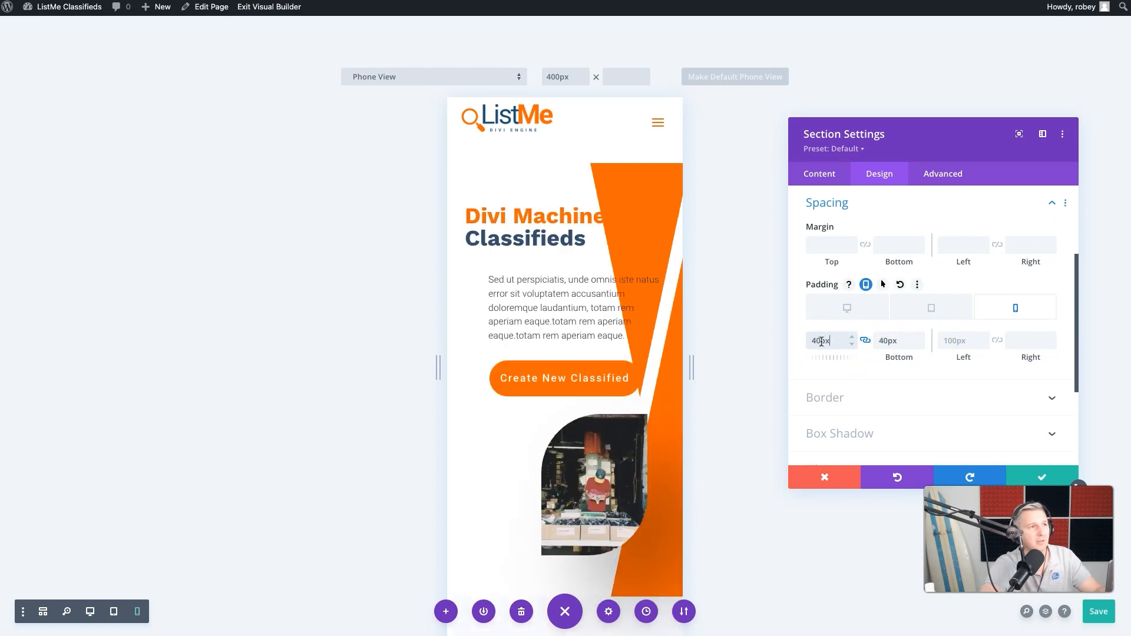
left_click(1015, 483)
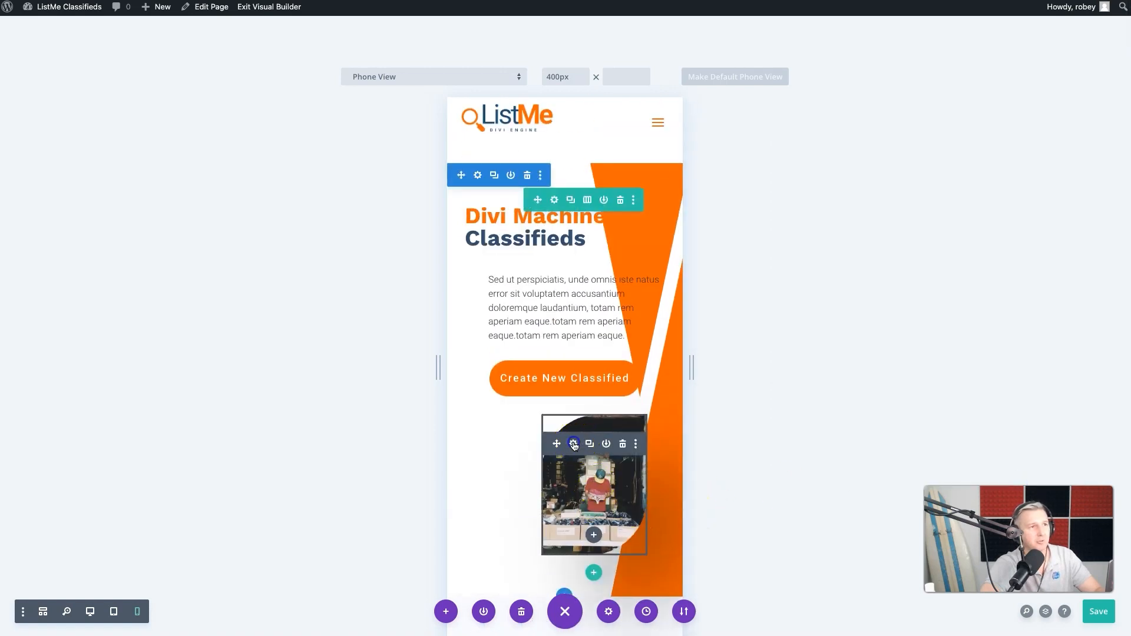
Step: Set a phone-only left alignment for the hero image and save the image module
left_click(574, 444)
left_click(879, 174)
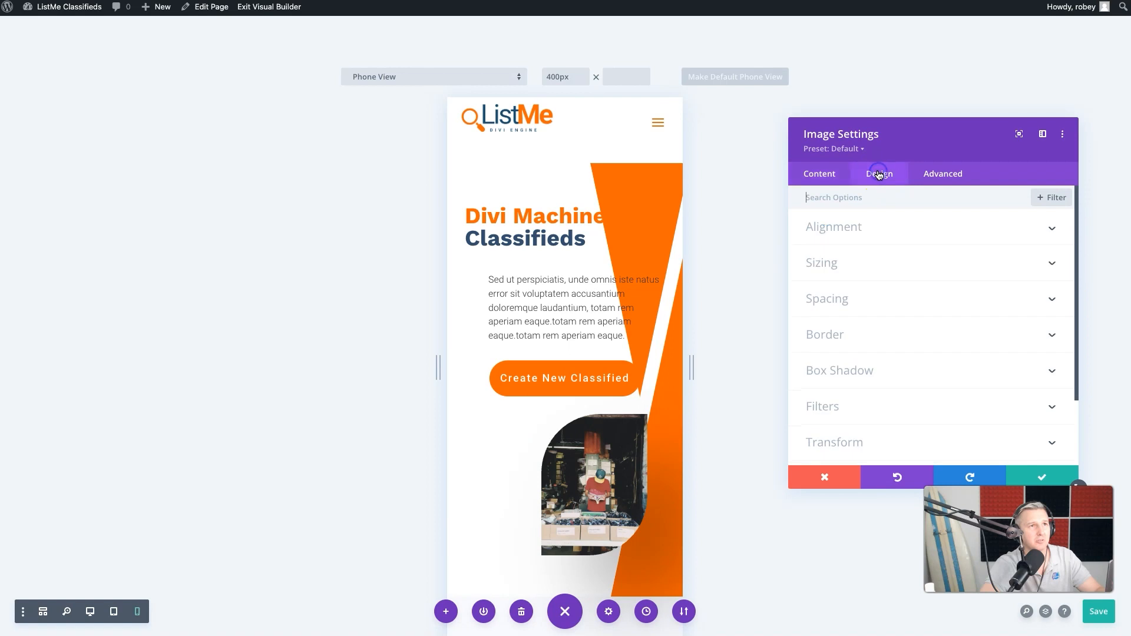
left_click(849, 218)
left_click(901, 252)
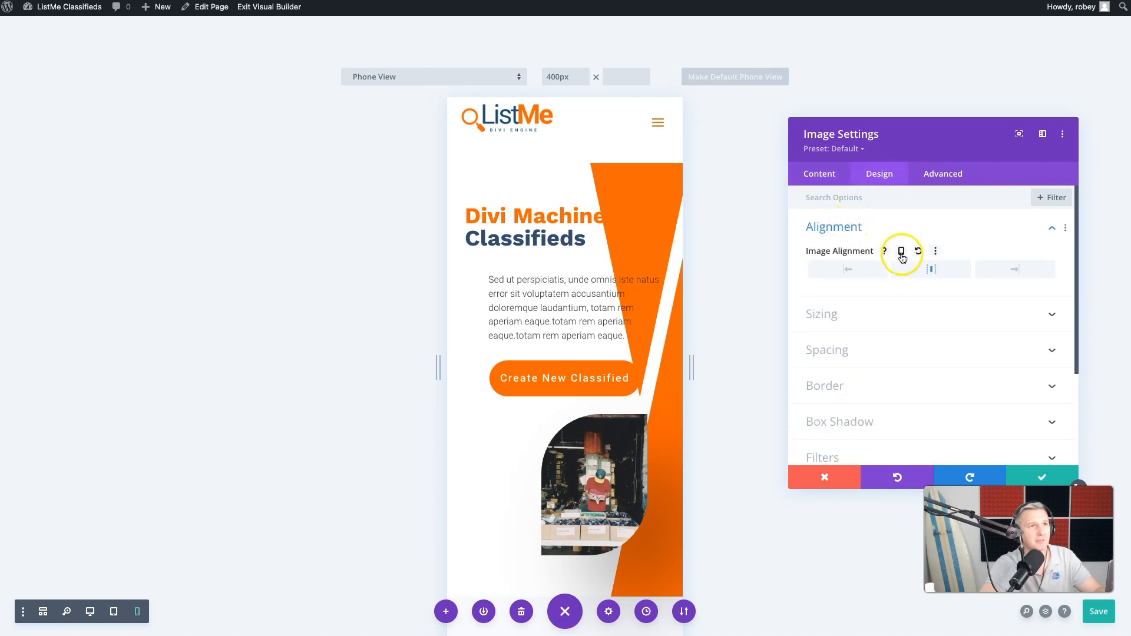
left_click(931, 308)
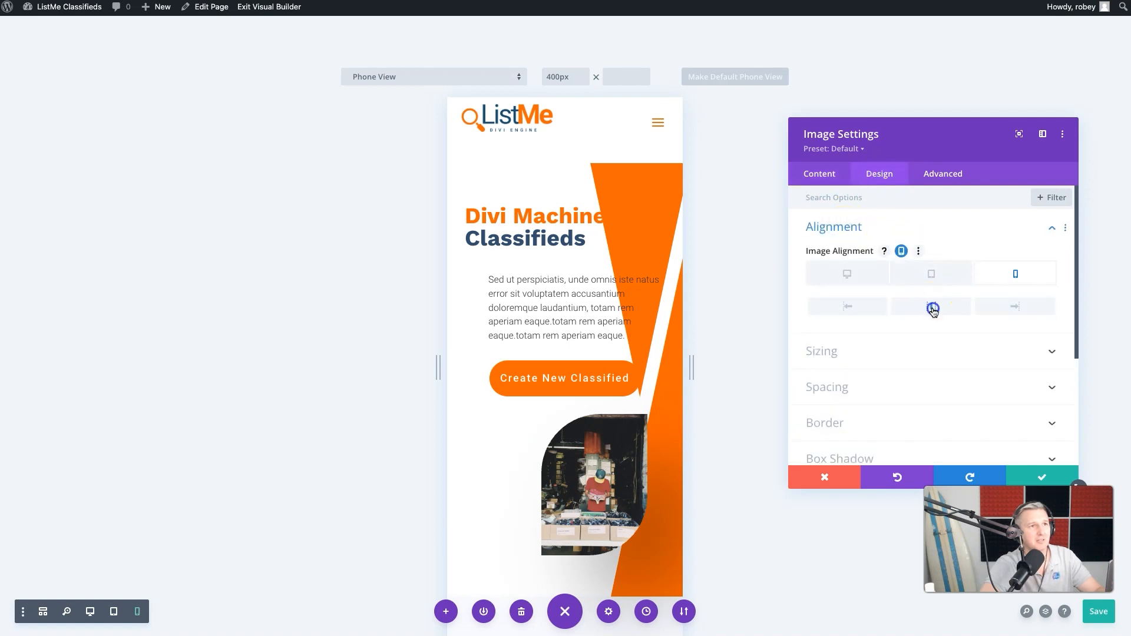
left_click(953, 306)
left_click(851, 308)
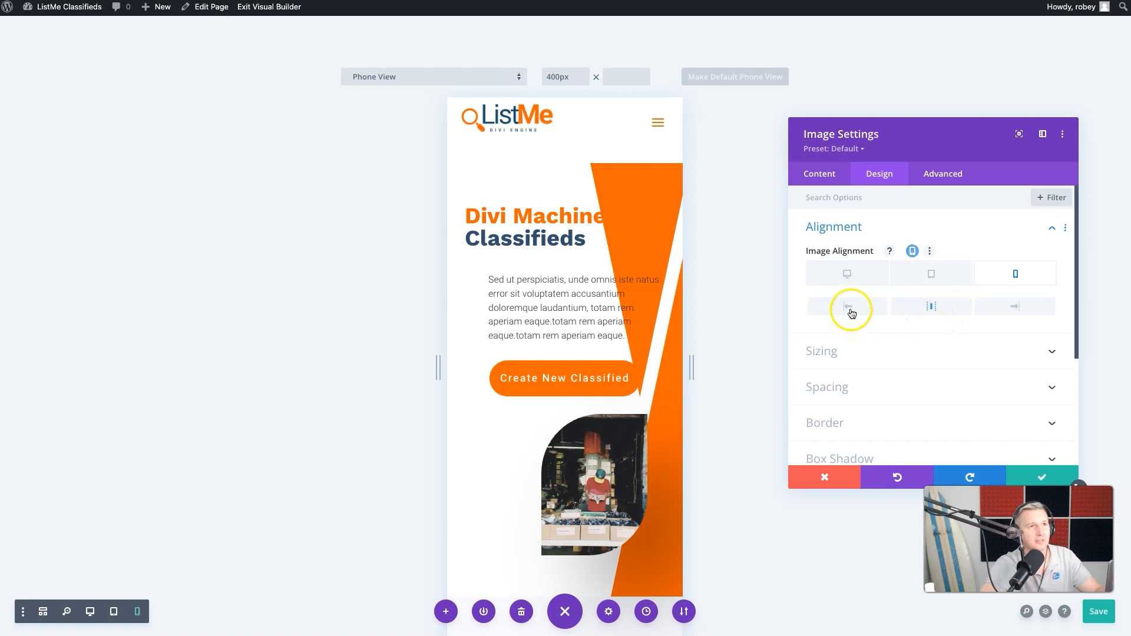
left_click(934, 308)
left_click(846, 312)
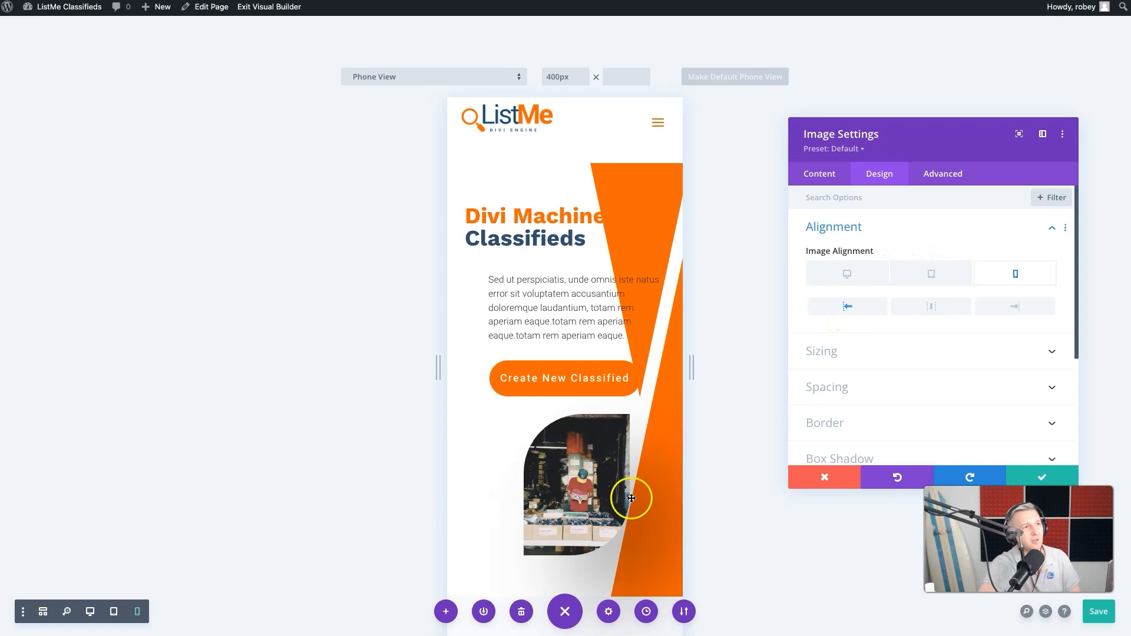
left_click(461, 487)
scroll(500, 480, "down", 3)
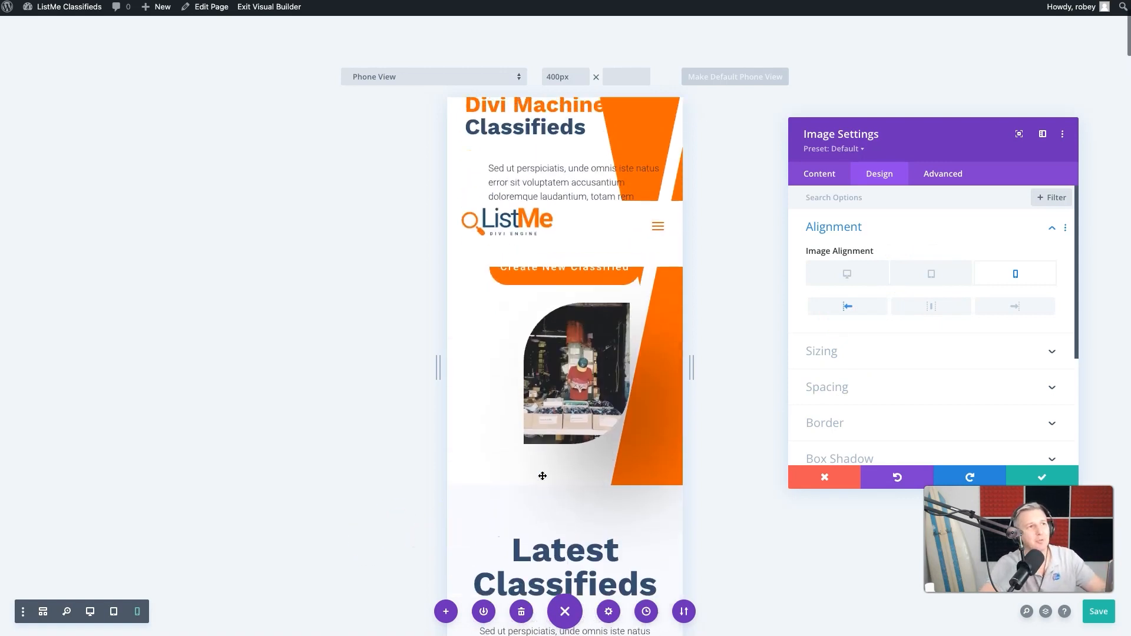
scroll(543, 475, "up", 1)
left_click(588, 391)
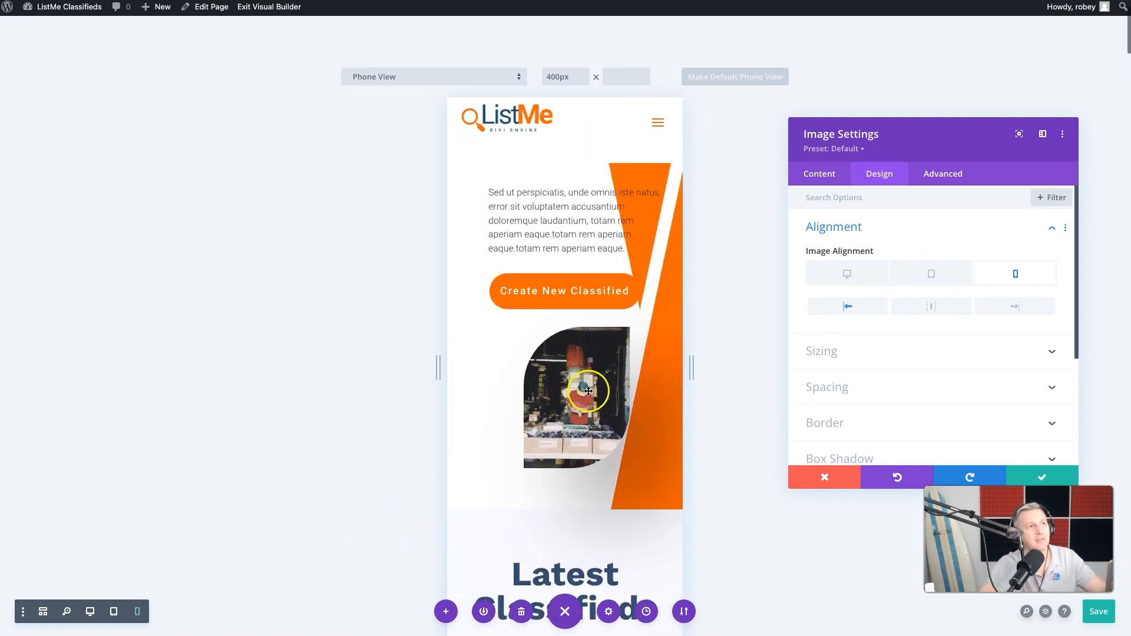
left_click(1040, 479)
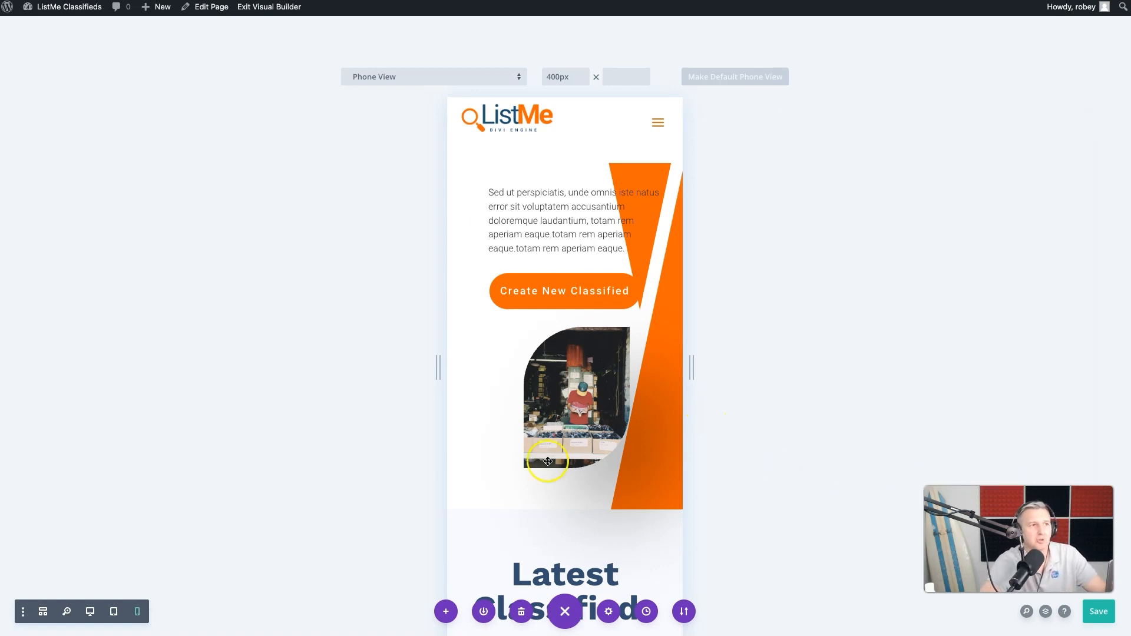
Step: Set a phone-only Heading 2 text size of 32px for the "Latest Classifieds" title and save the text module
scroll(517, 461, "down", 6)
scroll(518, 460, "up", 3)
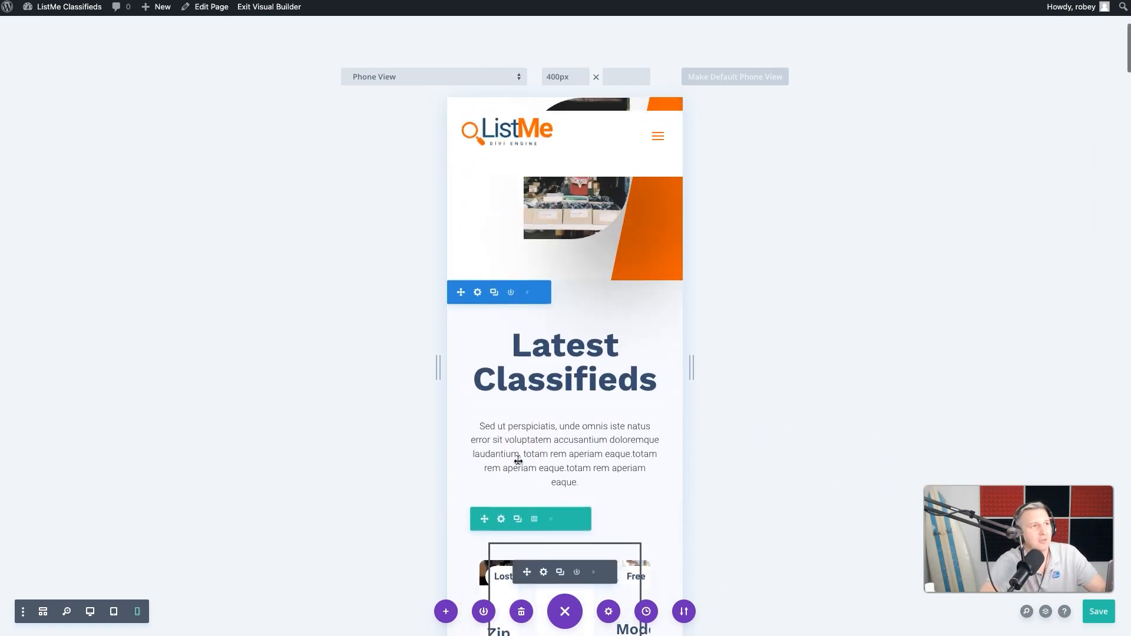
mouse_move(585, 360)
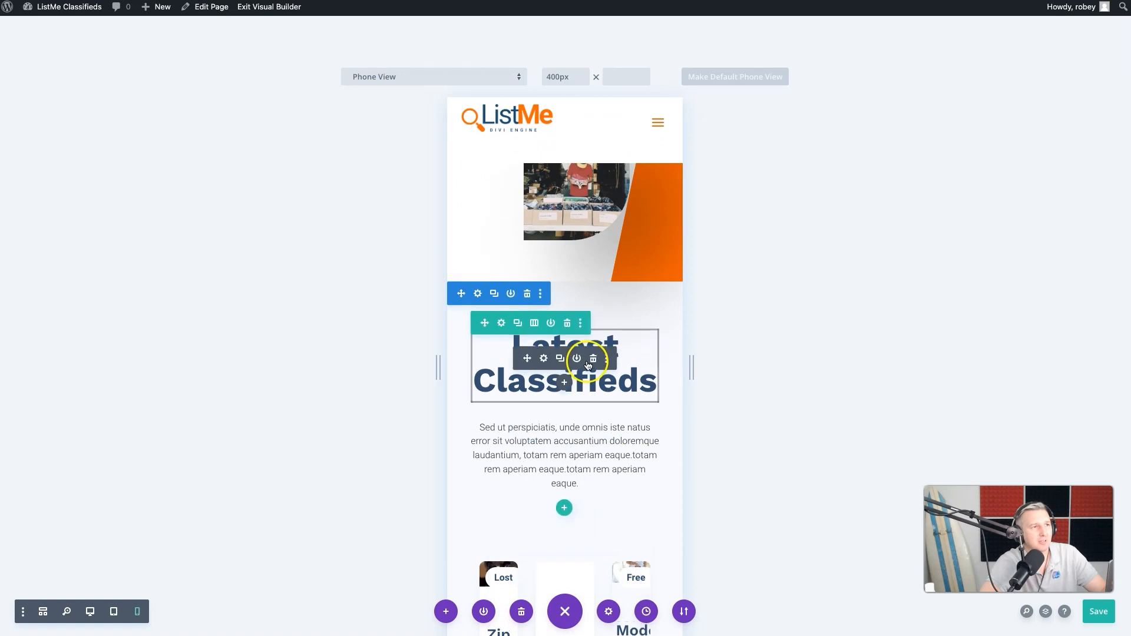
left_click(542, 359)
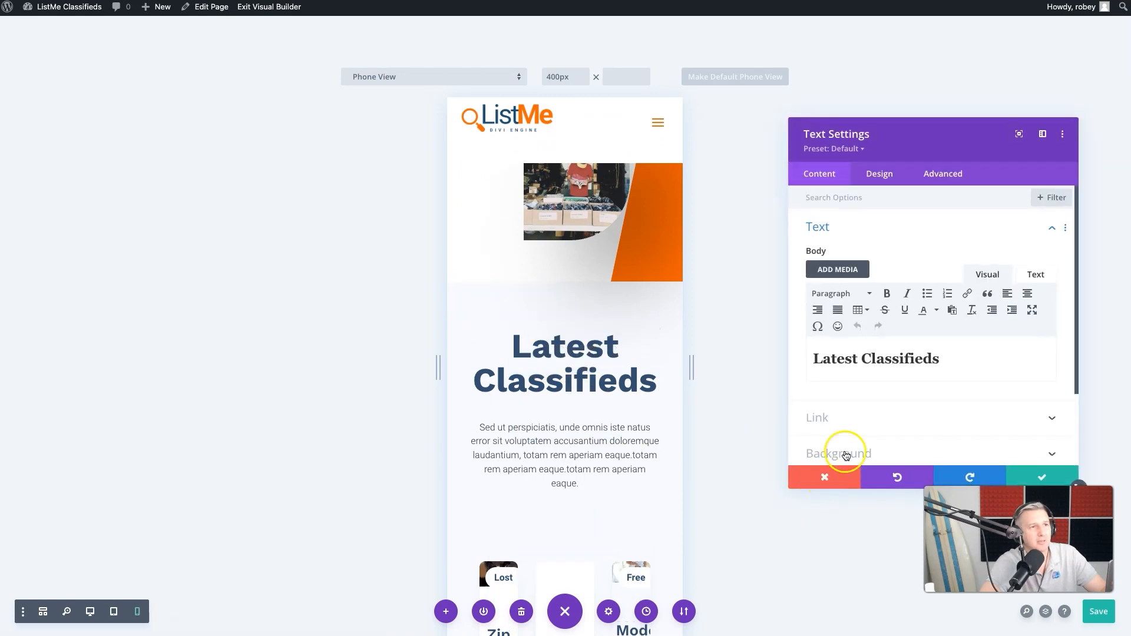
left_click(886, 174)
left_click(832, 255)
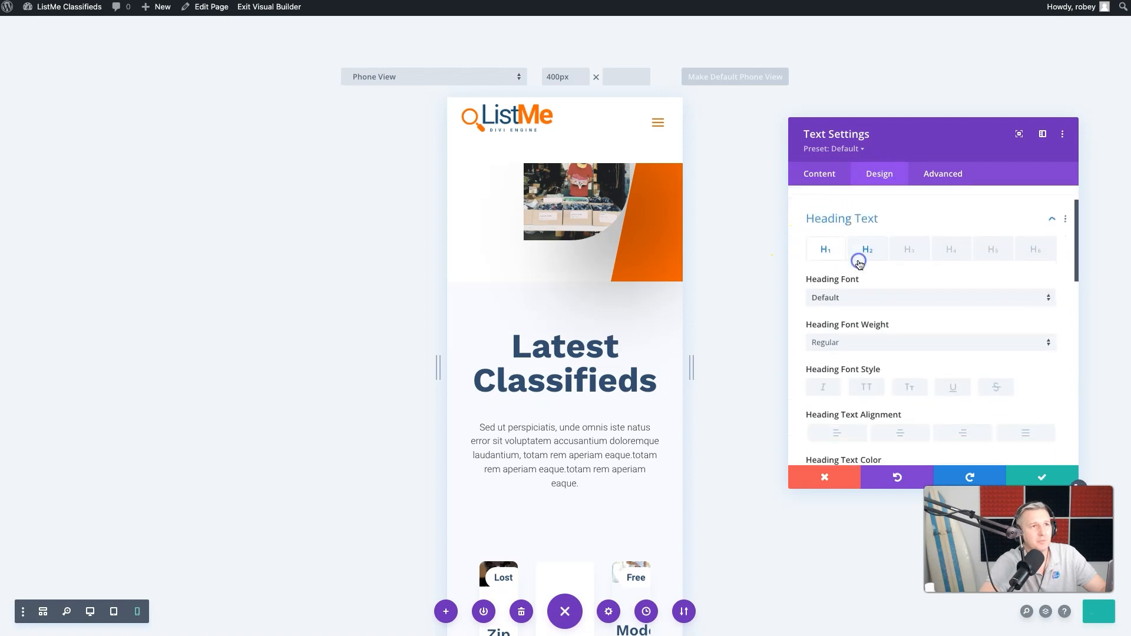
left_click(865, 235)
scroll(895, 357, "down", 2)
scroll(896, 356, "down", 3)
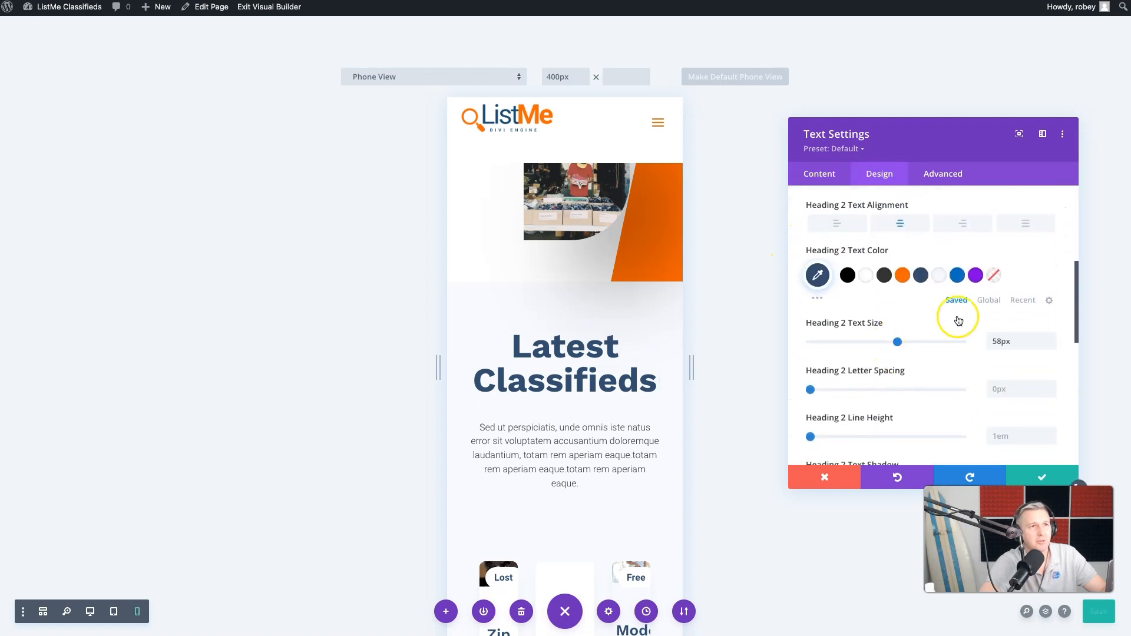
left_click(910, 323)
left_click(1009, 378)
type("32")
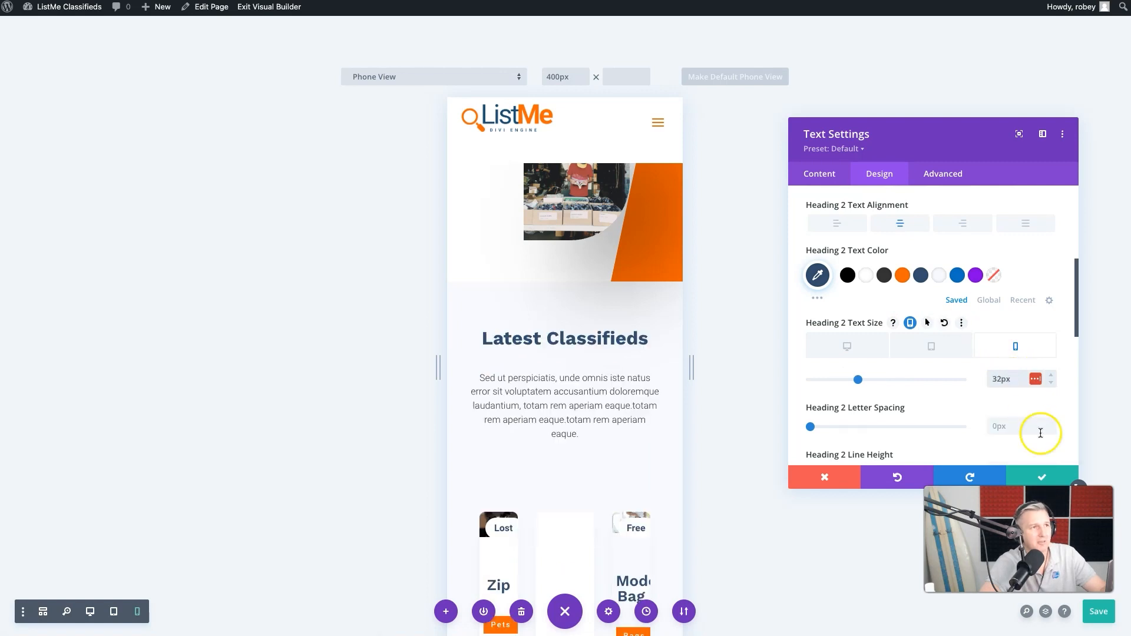
left_click(1043, 480)
Step: Examine the classifieds post carousel's posts-in-view and posts-to-slide settings for desktop, tablet and mobile, and close the module settings
scroll(569, 418, "down", 5)
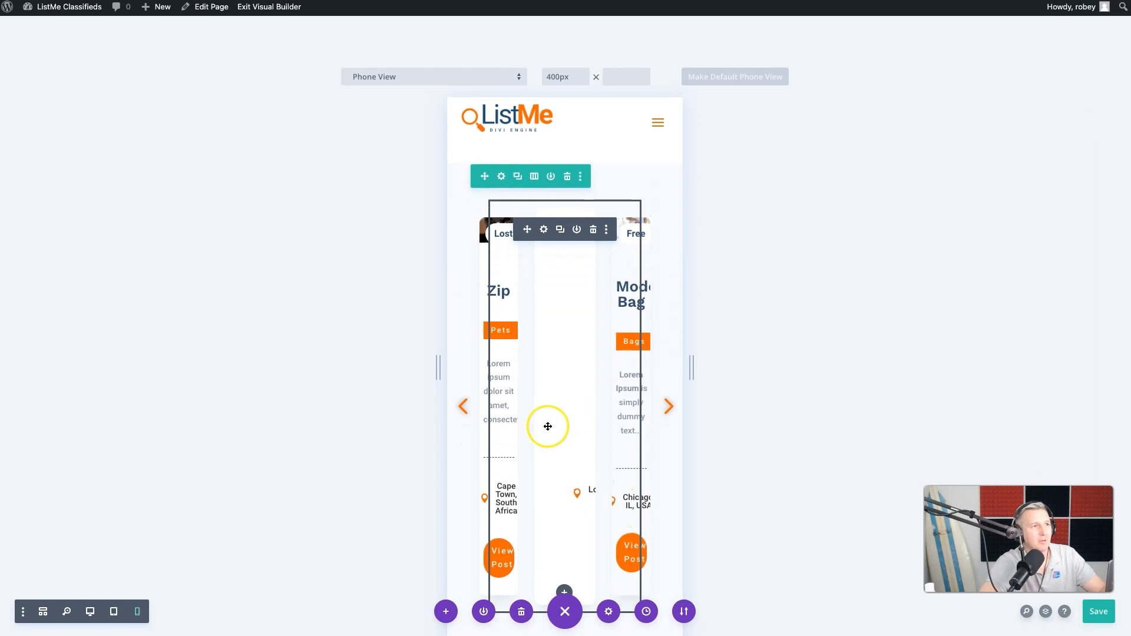
scroll(547, 425, "down", 2)
scroll(546, 425, "up", 2)
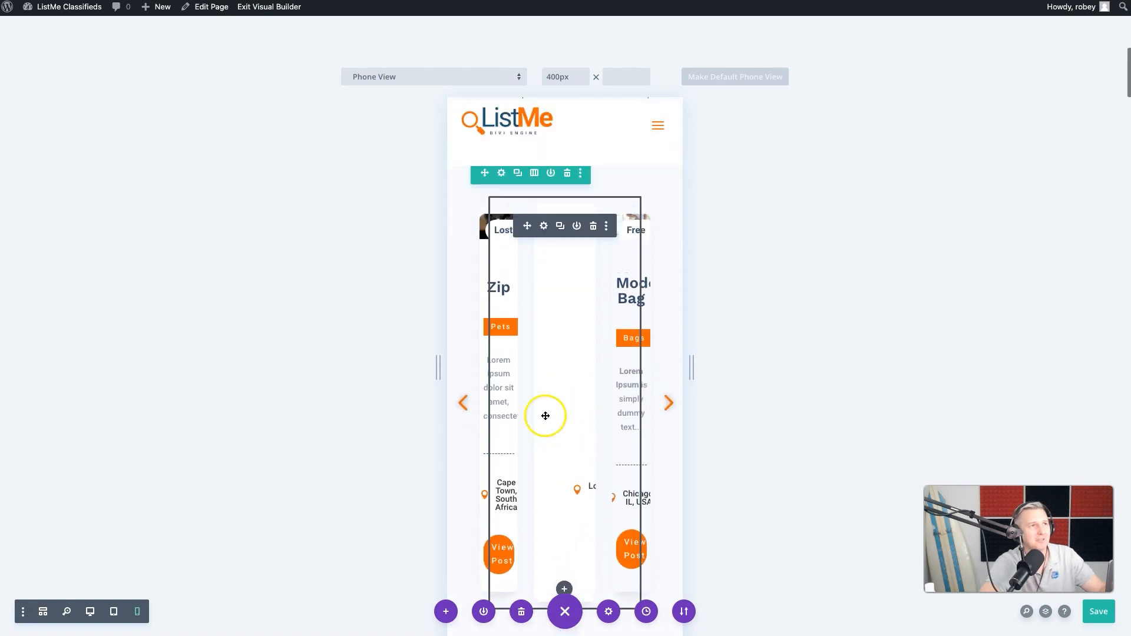
left_click(542, 227)
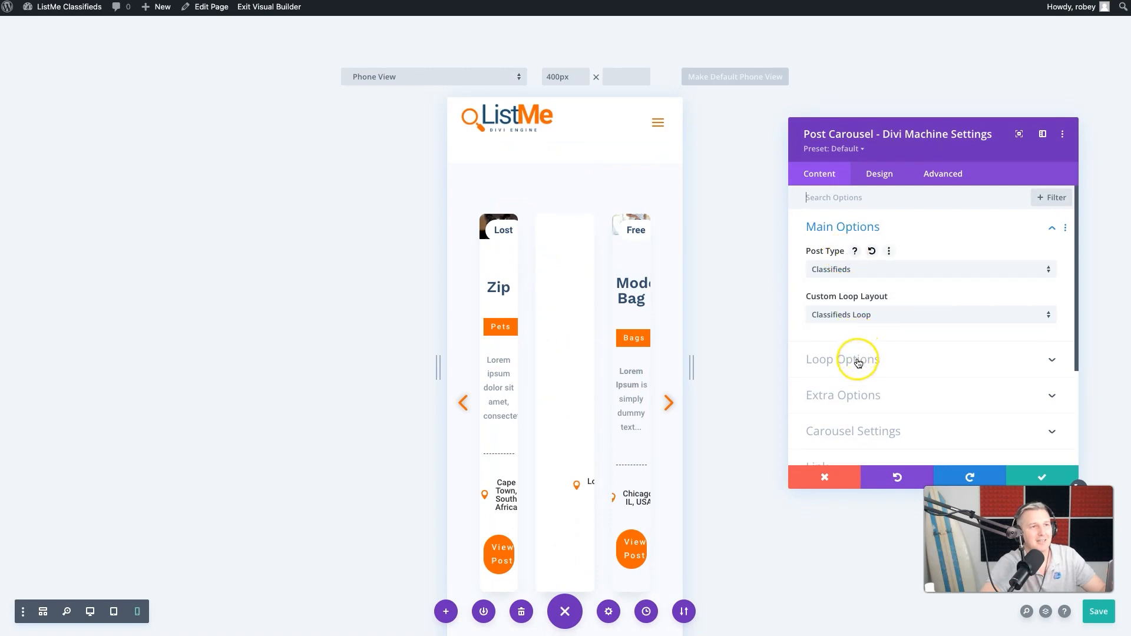
scroll(865, 398, "down", 2)
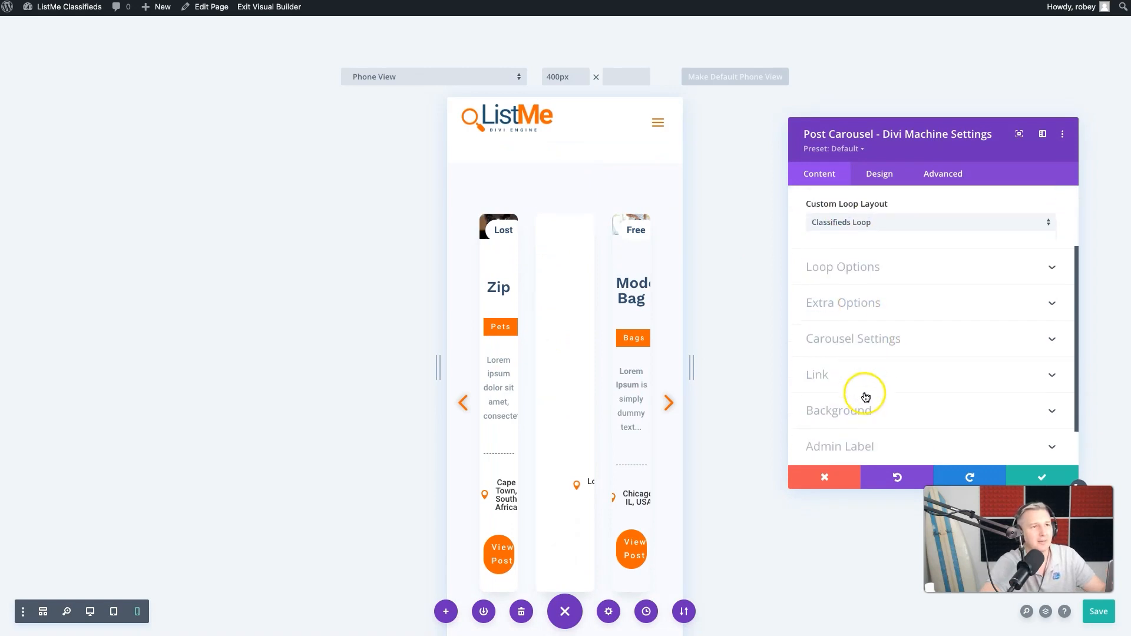
left_click(883, 336)
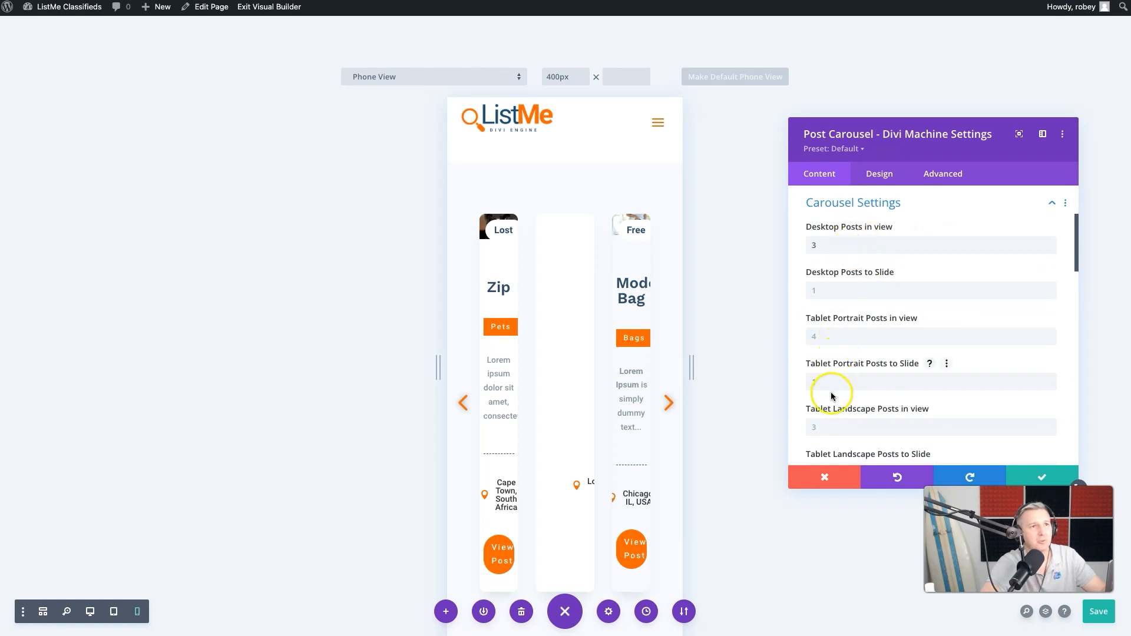
scroll(833, 398, "down", 1)
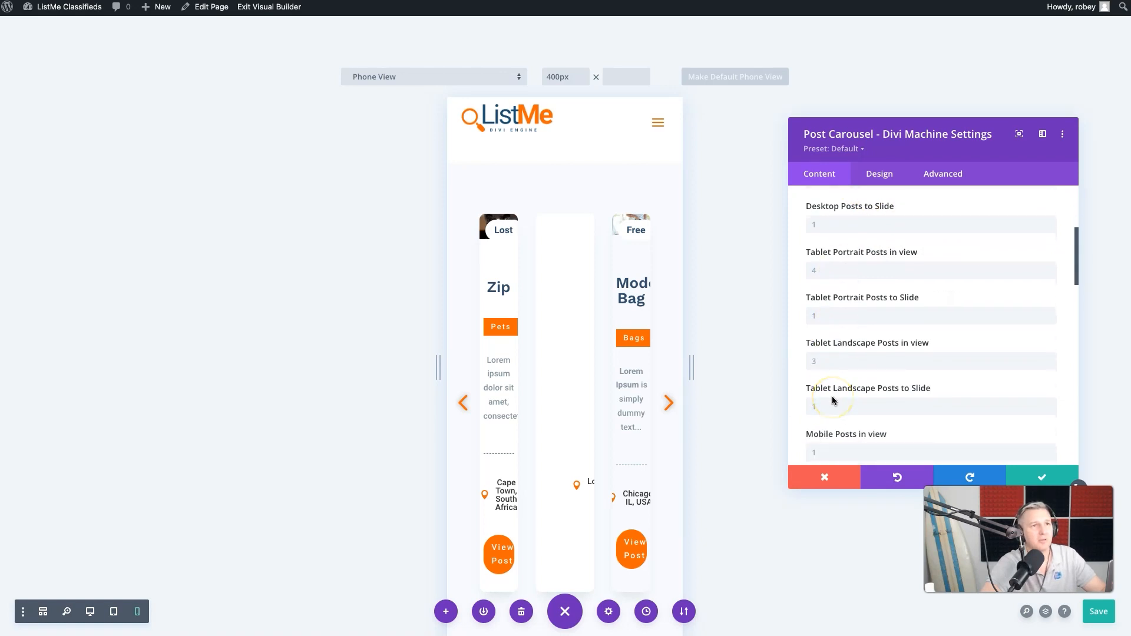
scroll(848, 424, "down", 2)
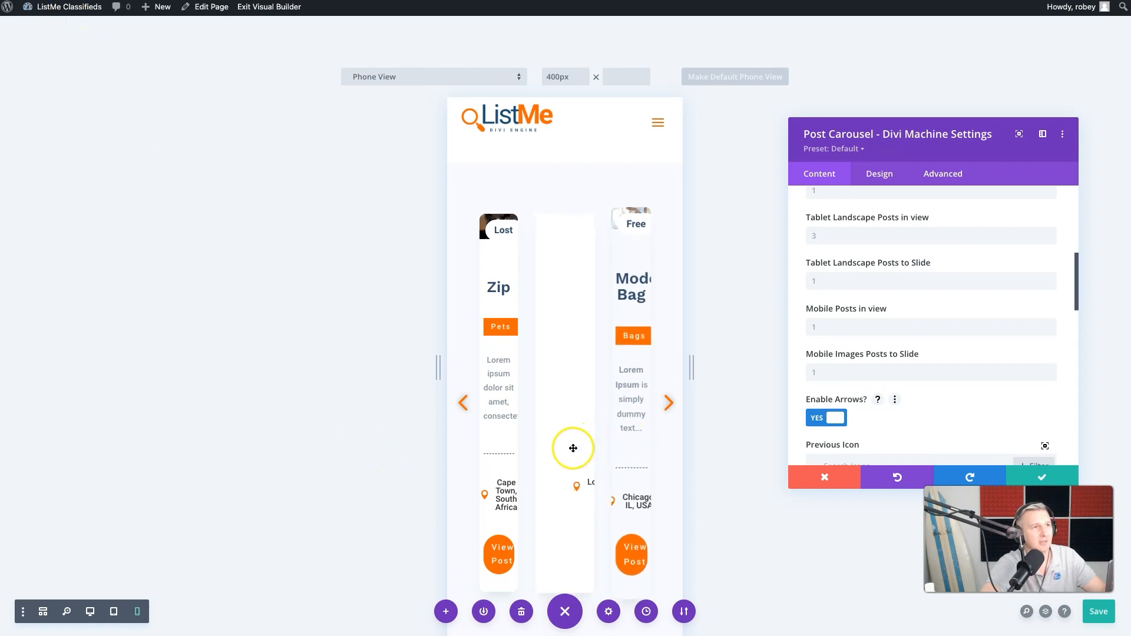
scroll(851, 377, "up", 5)
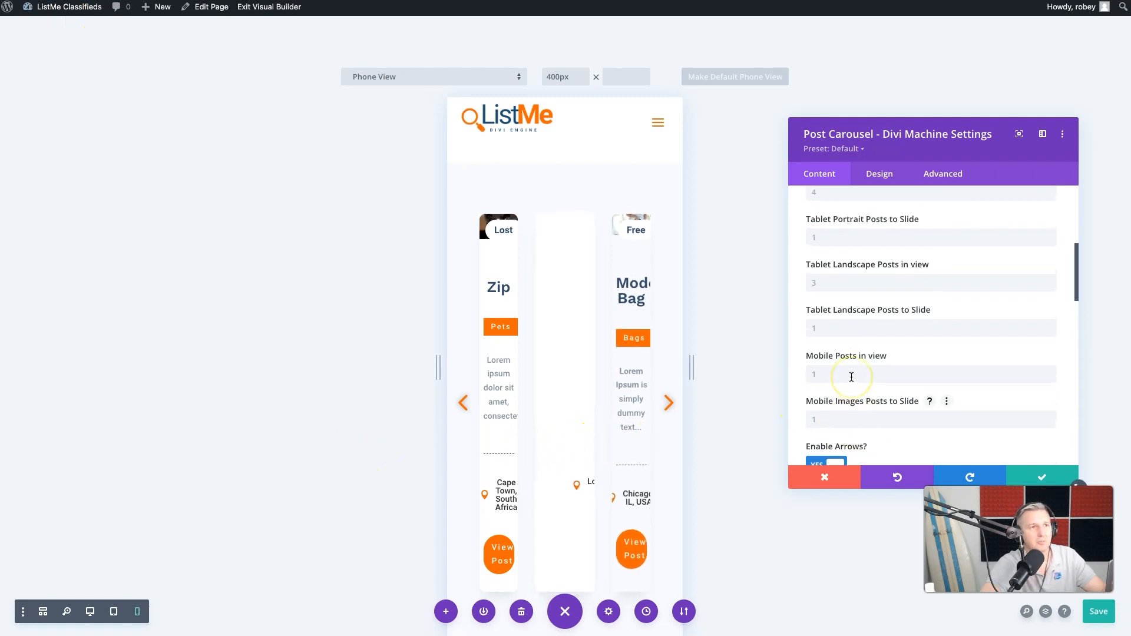
scroll(852, 378, "down", 2)
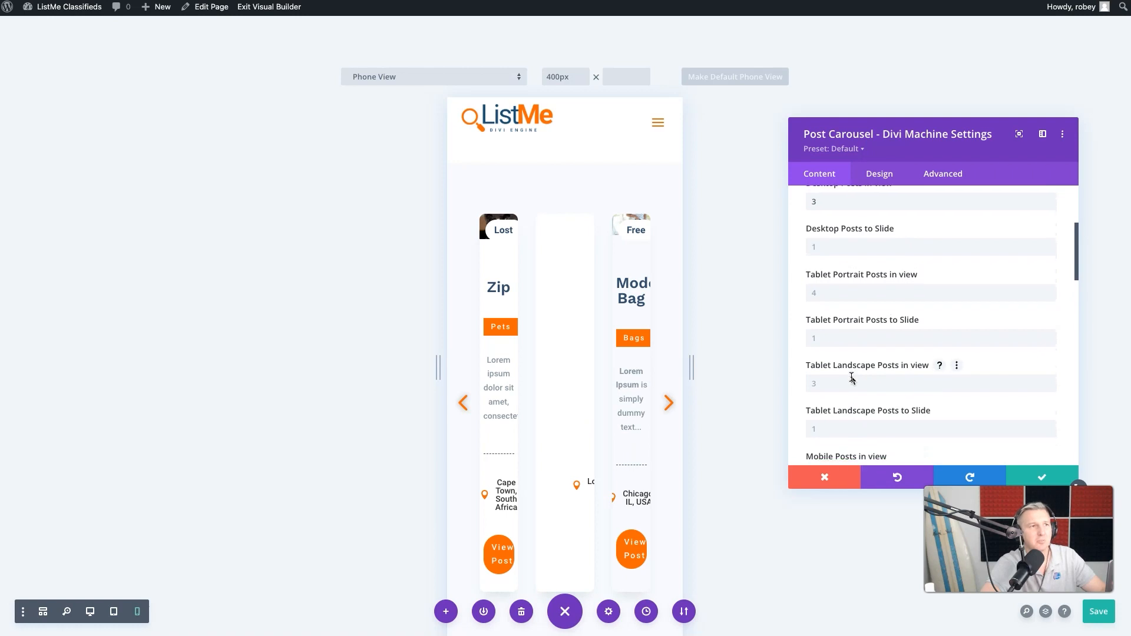
left_click(1036, 473)
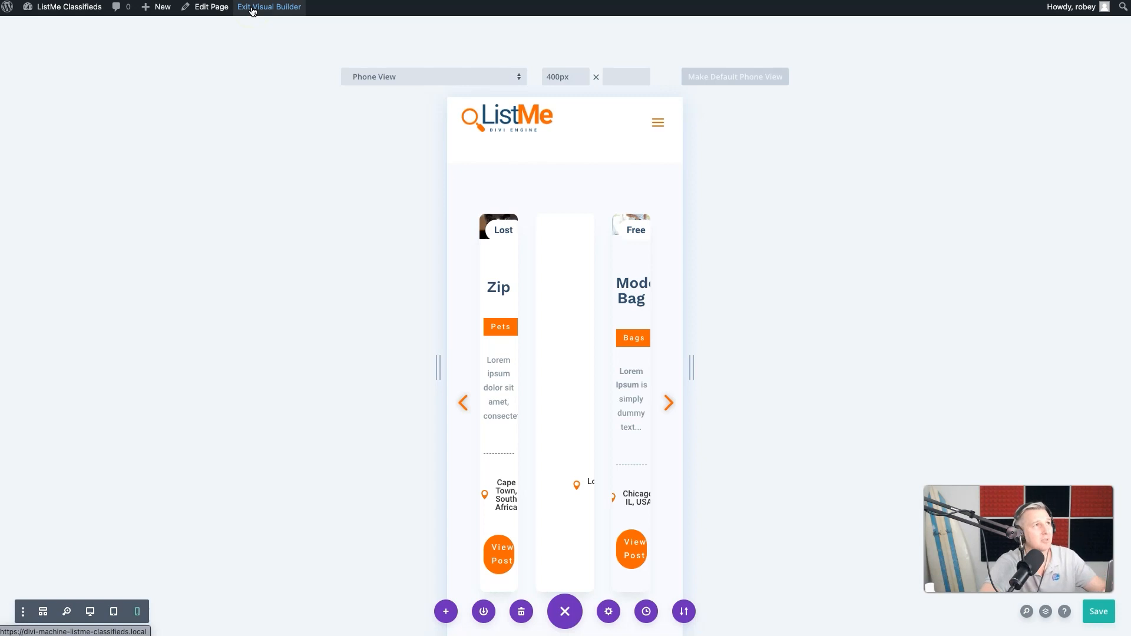
Step: Exit the Visual Builder and preview the live homepage in the browser's developer tools with iPhone 12 Pro device emulation
left_click(252, 11)
right_click(890, 196)
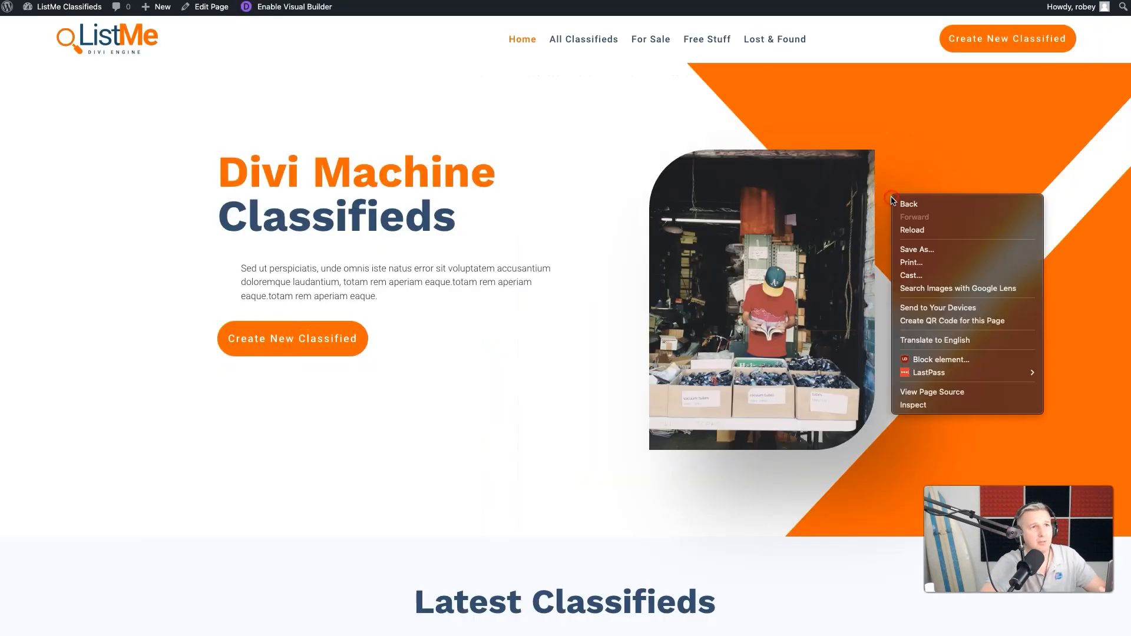
left_click(926, 406)
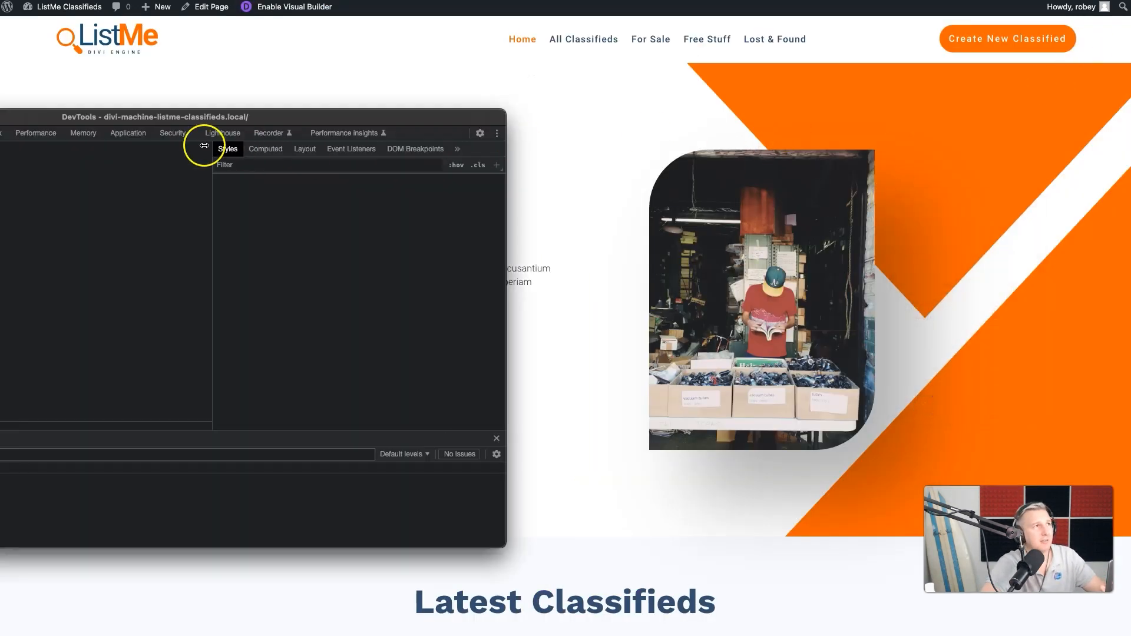
left_click_drag(41, 121, 1130, 148)
left_click(289, 130)
Step: Check the Latest Classifieds carousel in the phone preview by advancing through its slides
scroll(649, 413, "down", 10)
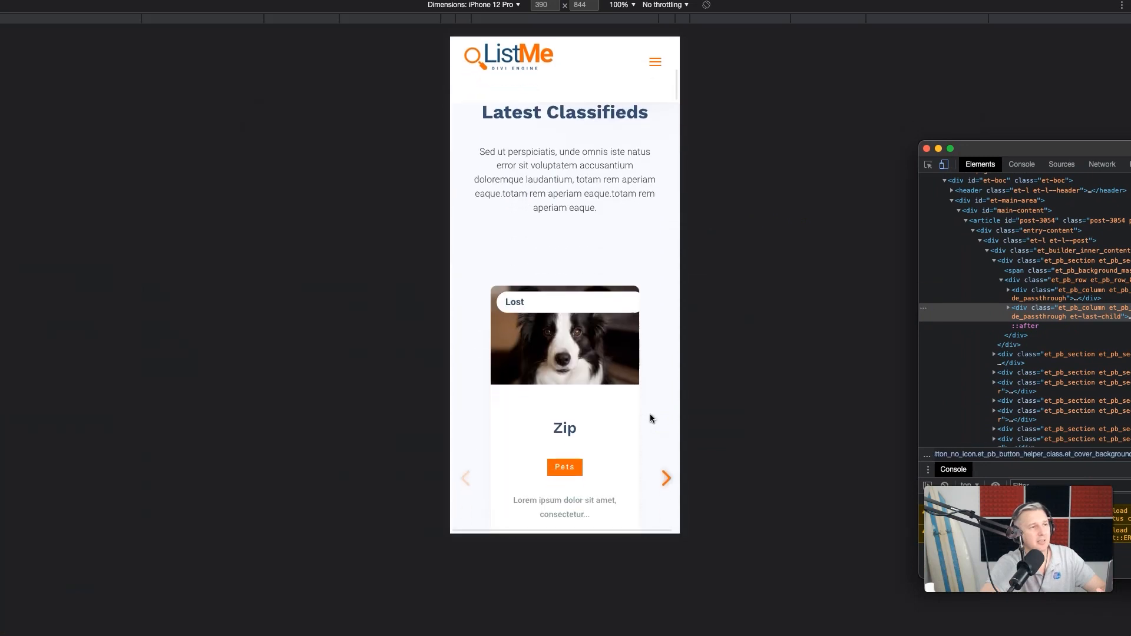
scroll(650, 418, "down", 5)
left_click(661, 320)
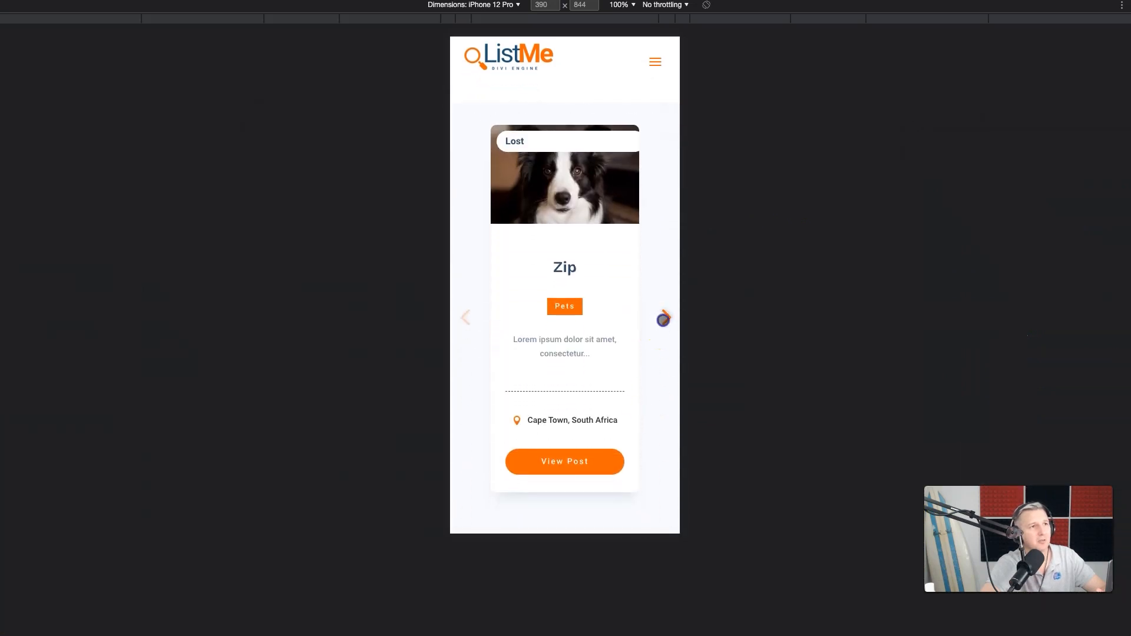
left_click(663, 319)
left_click(662, 318)
Step: Examine the phone layout of the remaining homepage sections from Lost & Found through the Newsletter and footer
scroll(626, 444, "down", 6)
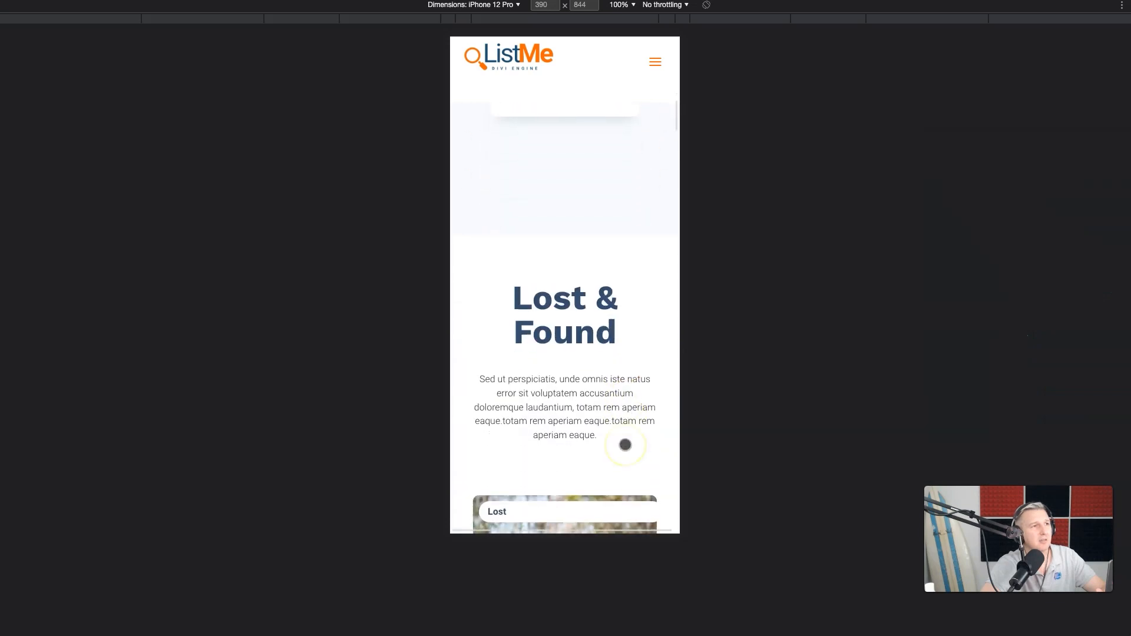
scroll(624, 445, "down", 2)
left_click(569, 319)
scroll(566, 253, "down", 20)
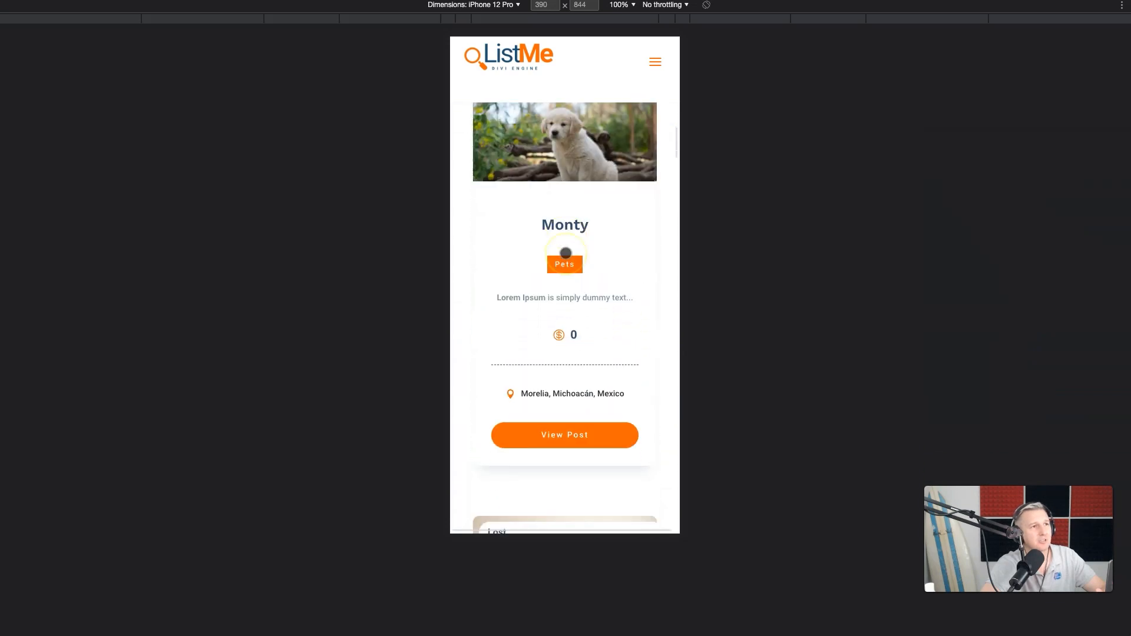
scroll(565, 253, "down", 15)
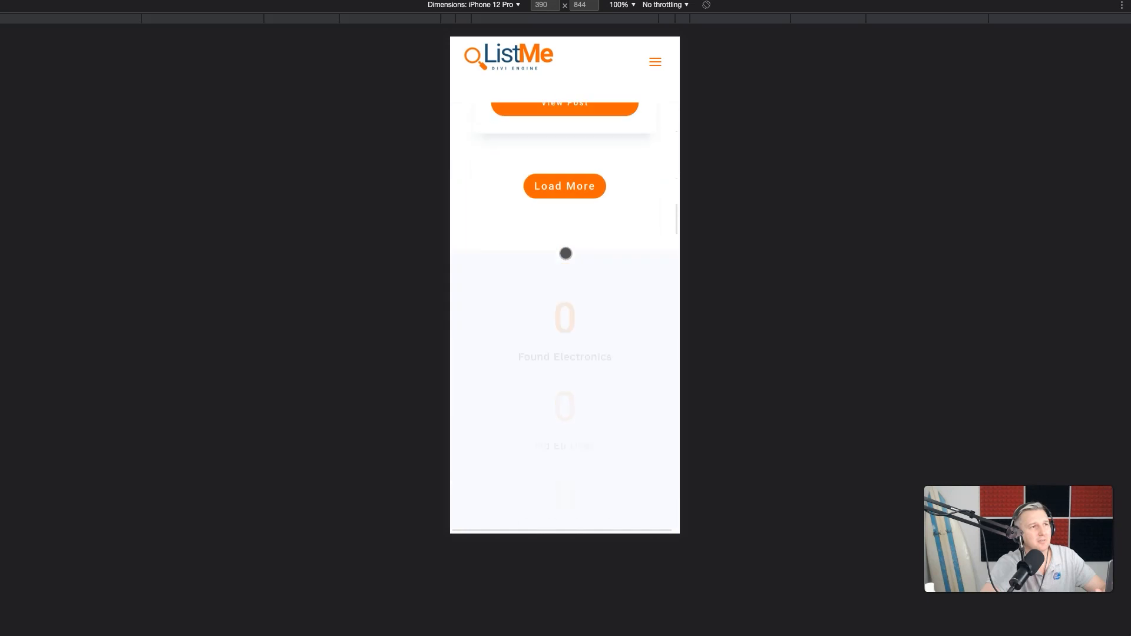
scroll(566, 253, "up", 8)
scroll(565, 253, "down", 20)
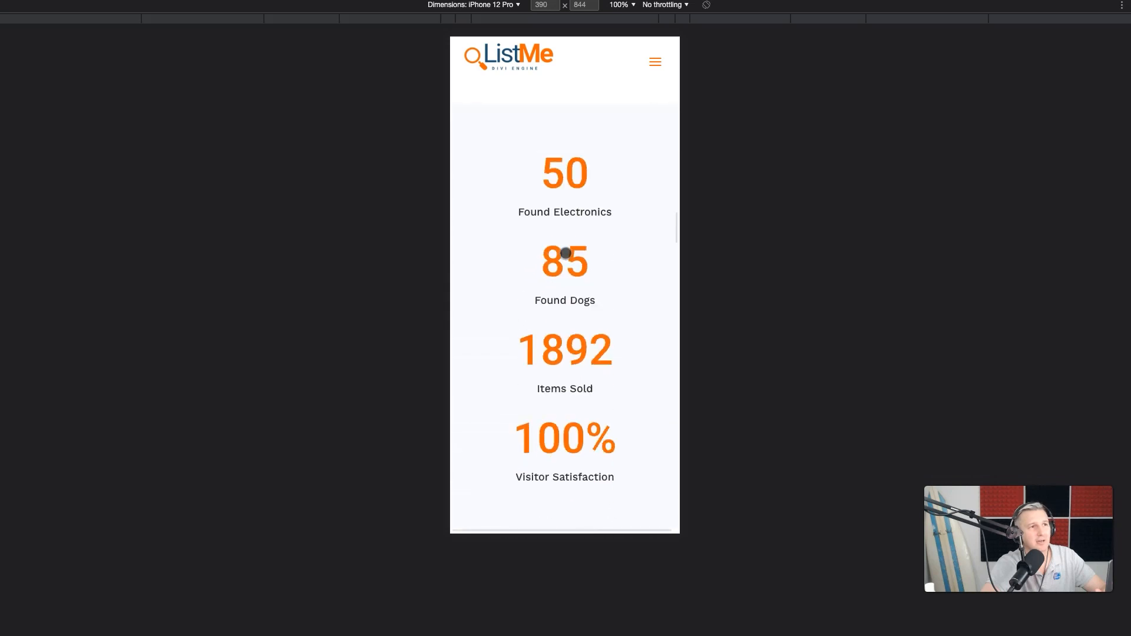
scroll(565, 253, "down", 20)
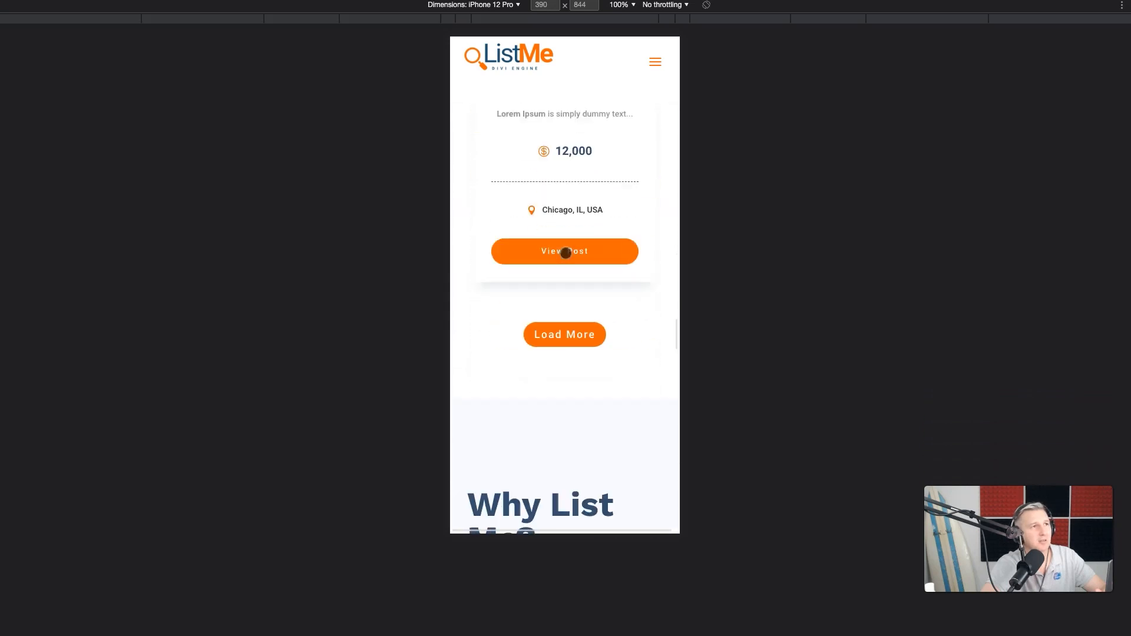
scroll(565, 254, "down", 20)
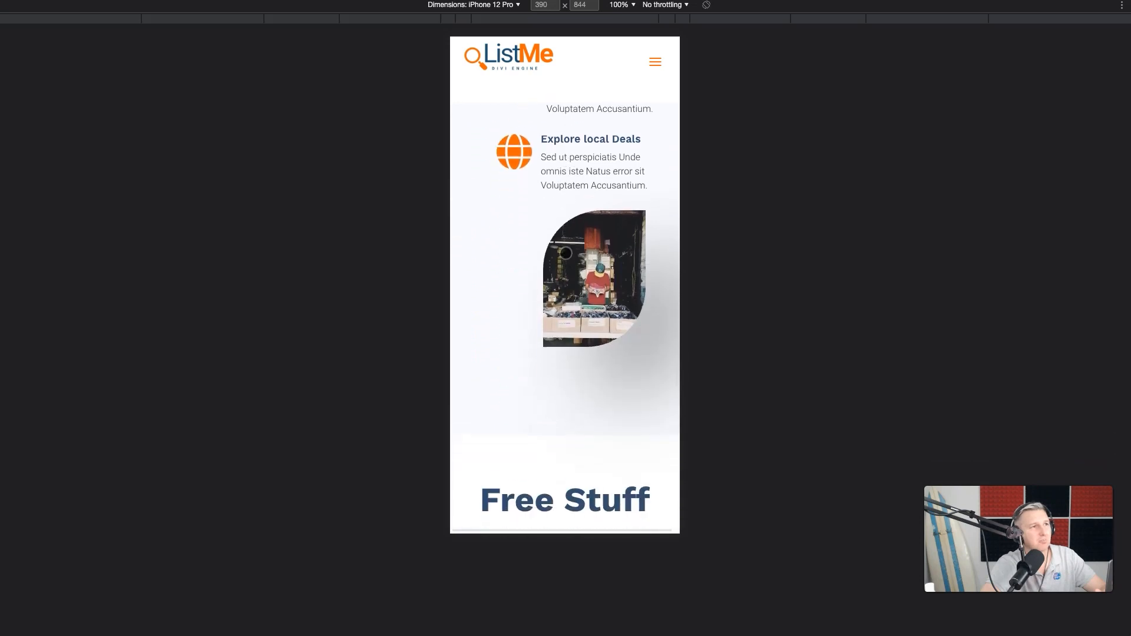
scroll(565, 253, "down", 15)
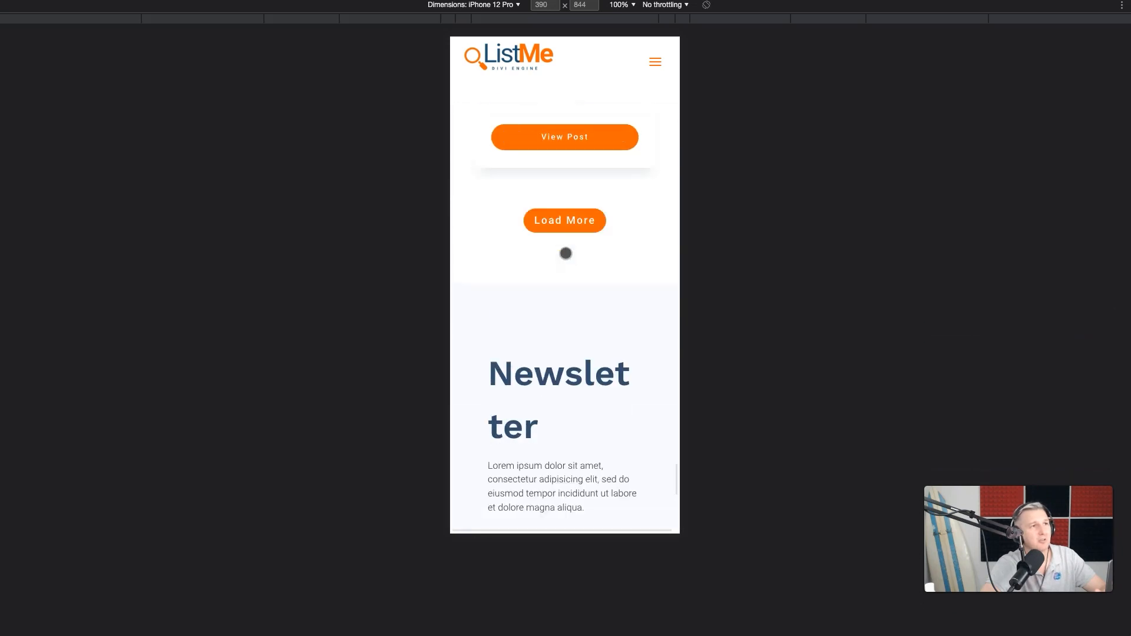
scroll(522, 462, "down", 10)
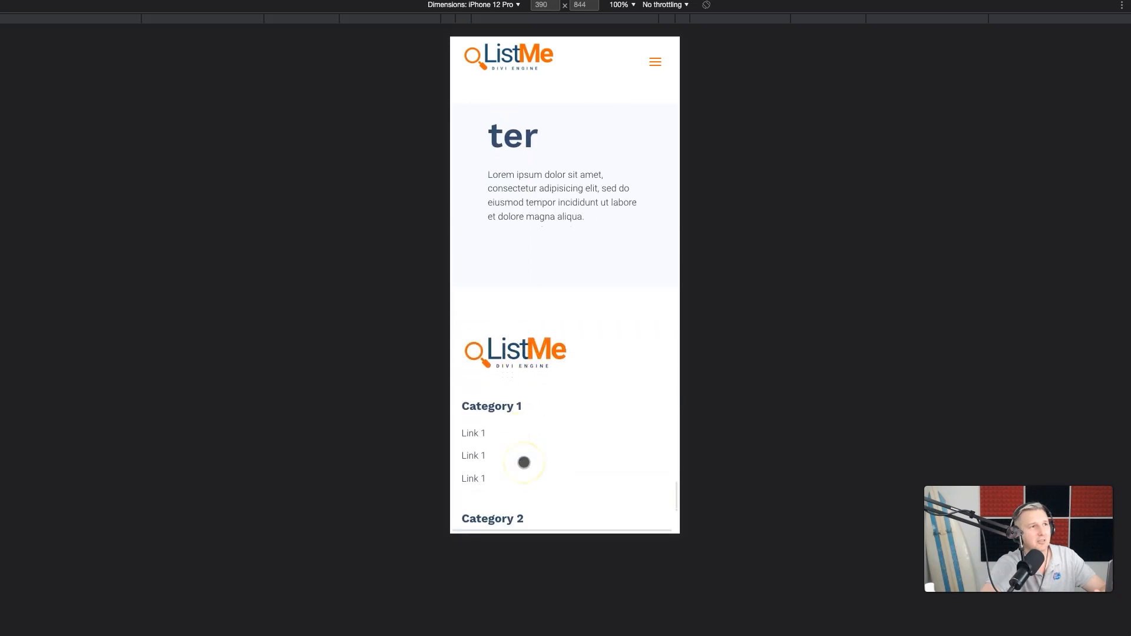
scroll(524, 462, "down", 3)
scroll(522, 462, "up", 2)
left_click(453, 234)
scroll(553, 457, "down", 1)
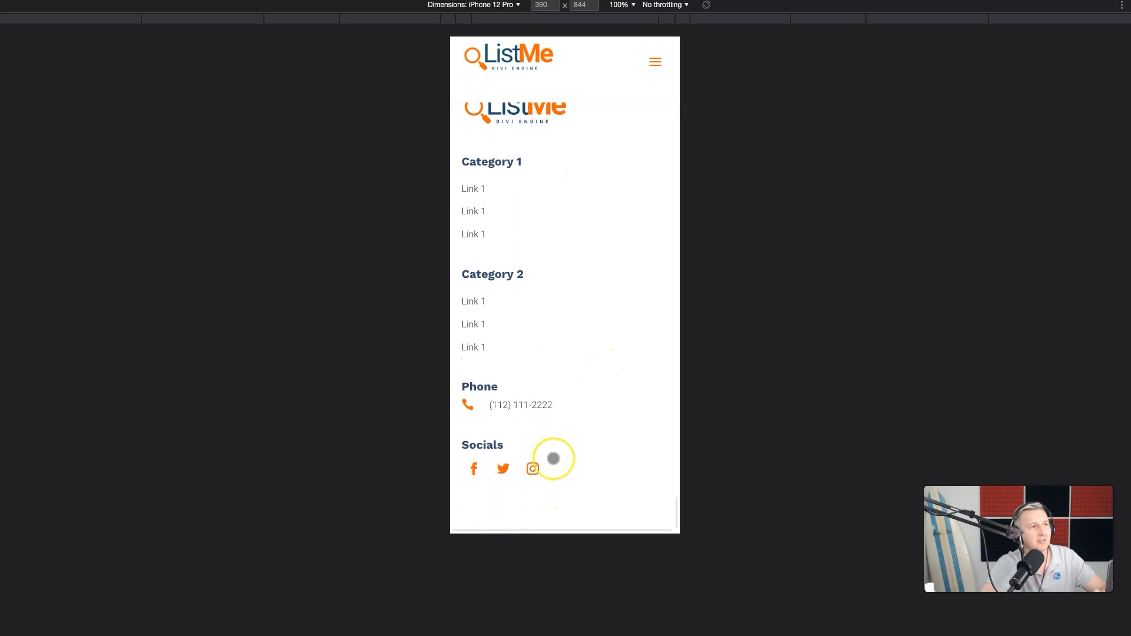
scroll(553, 458, "up", 7)
scroll(553, 454, "up", 1)
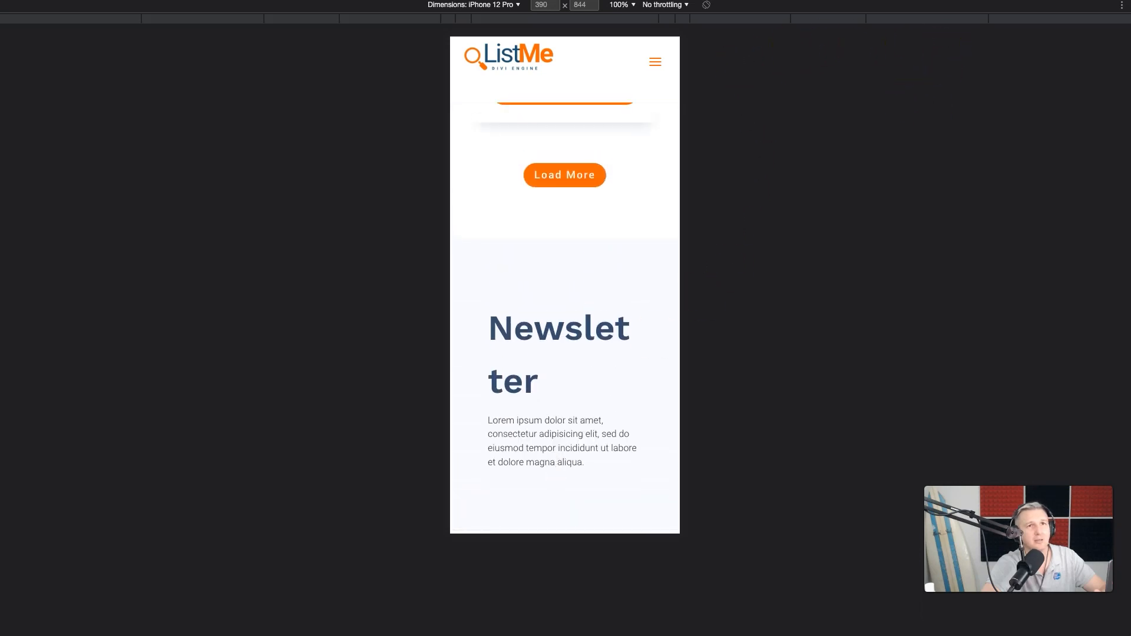
Step: Turn off device emulation, reopen the homepage in the Visual Builder and switch it to Phone View
left_click(943, 164)
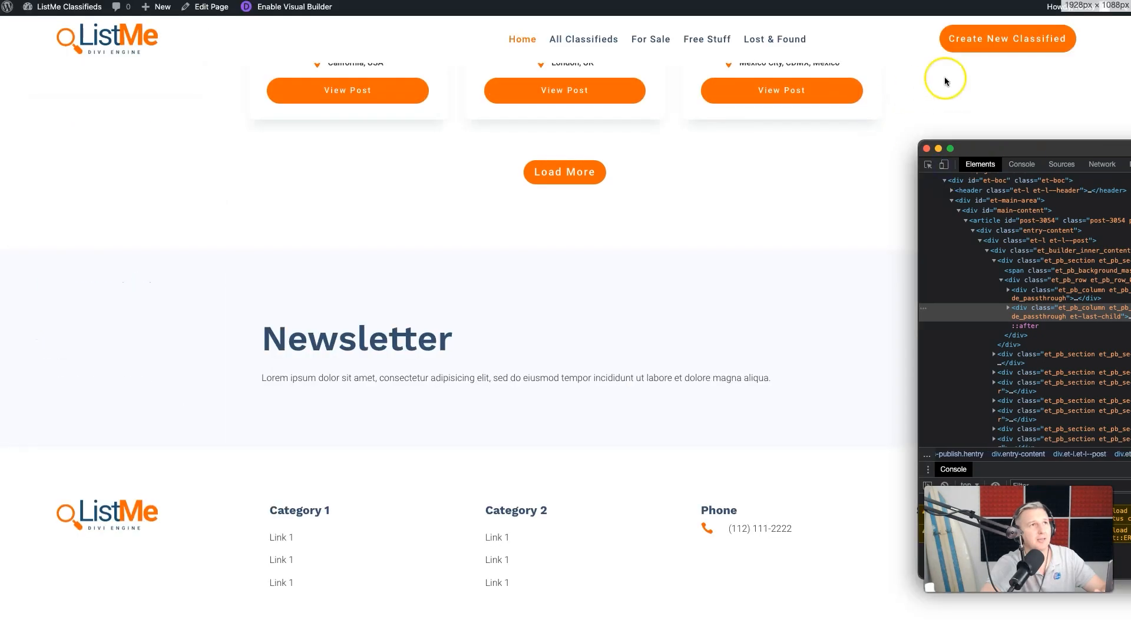
left_click(273, 9)
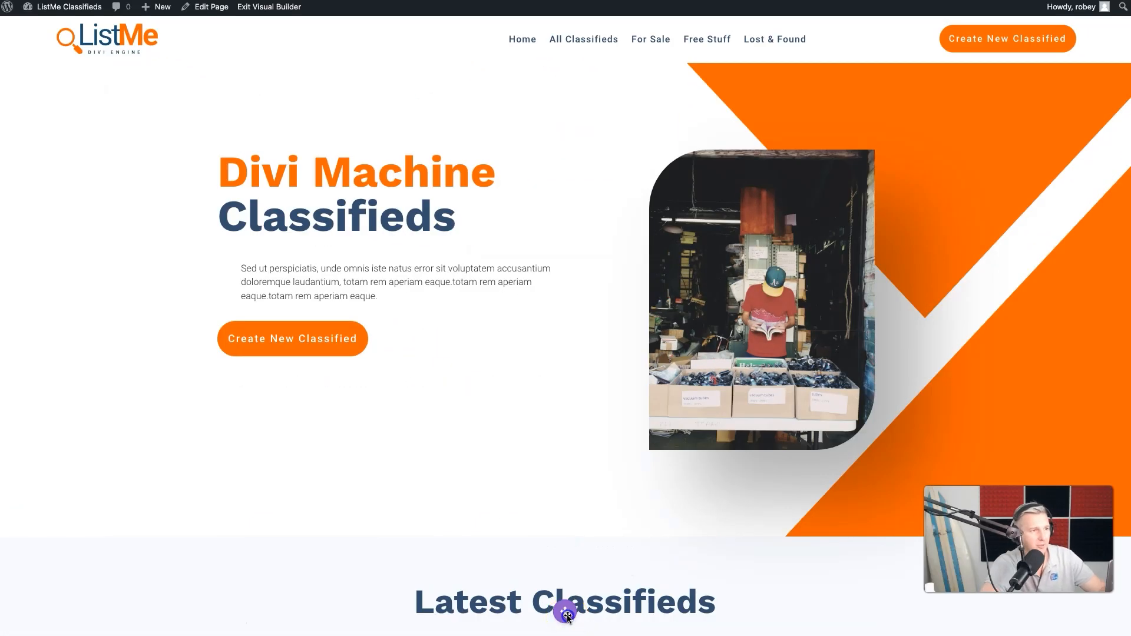
left_click(567, 614)
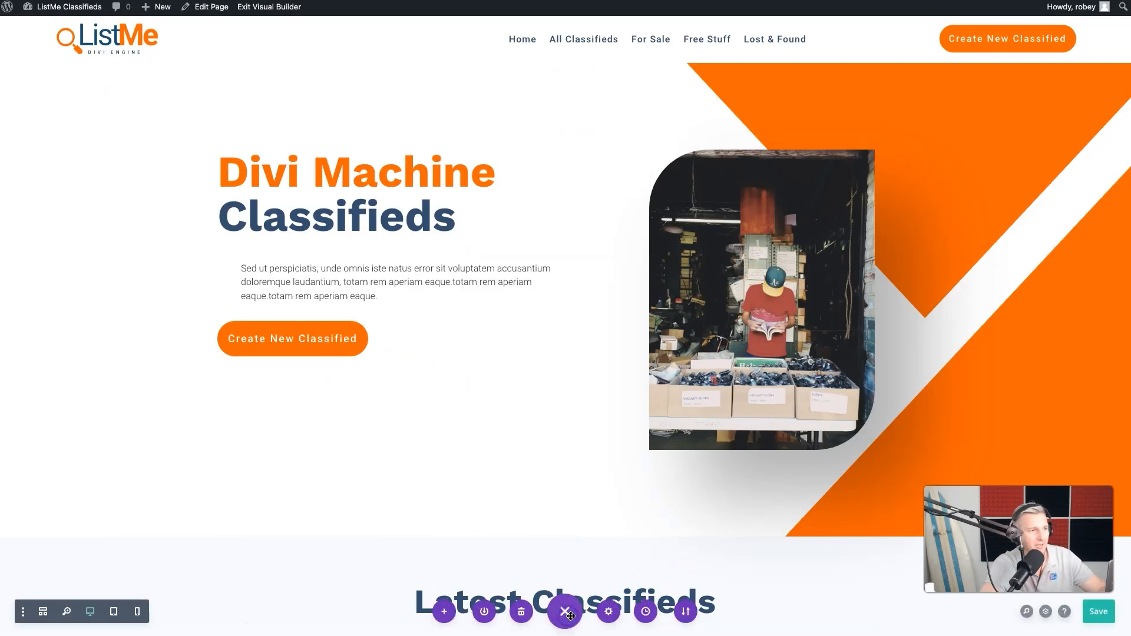
left_click(137, 612)
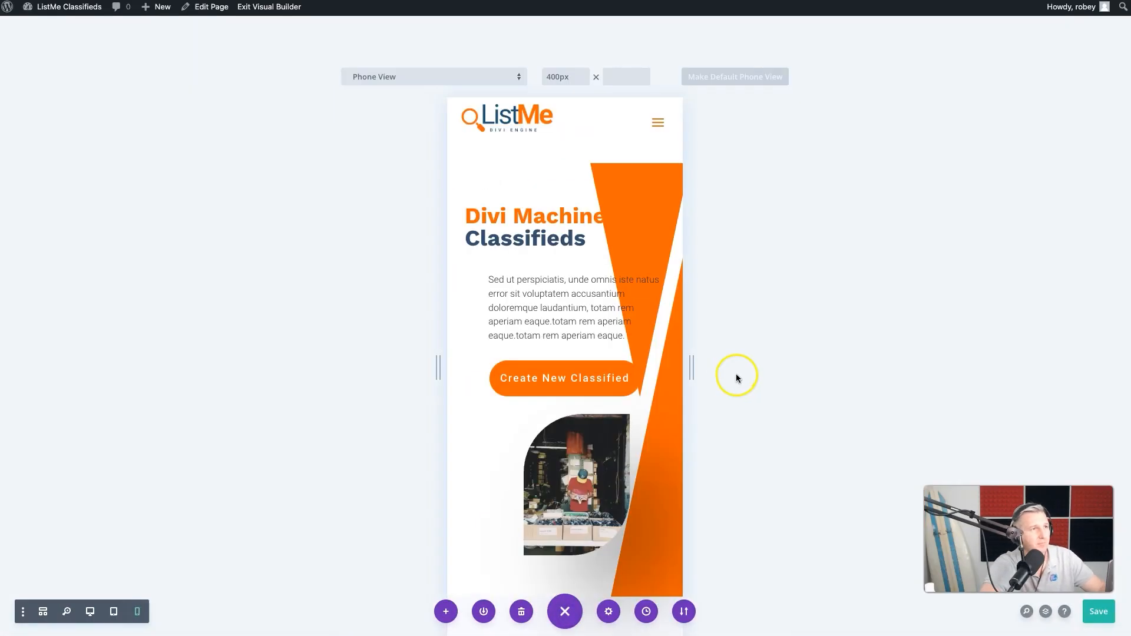
Step: Set a phone-only Heading 2 text size of 32px for the "Lost & Found" title and save the text module
scroll(666, 445, "down", 5)
scroll(666, 446, "down", 5)
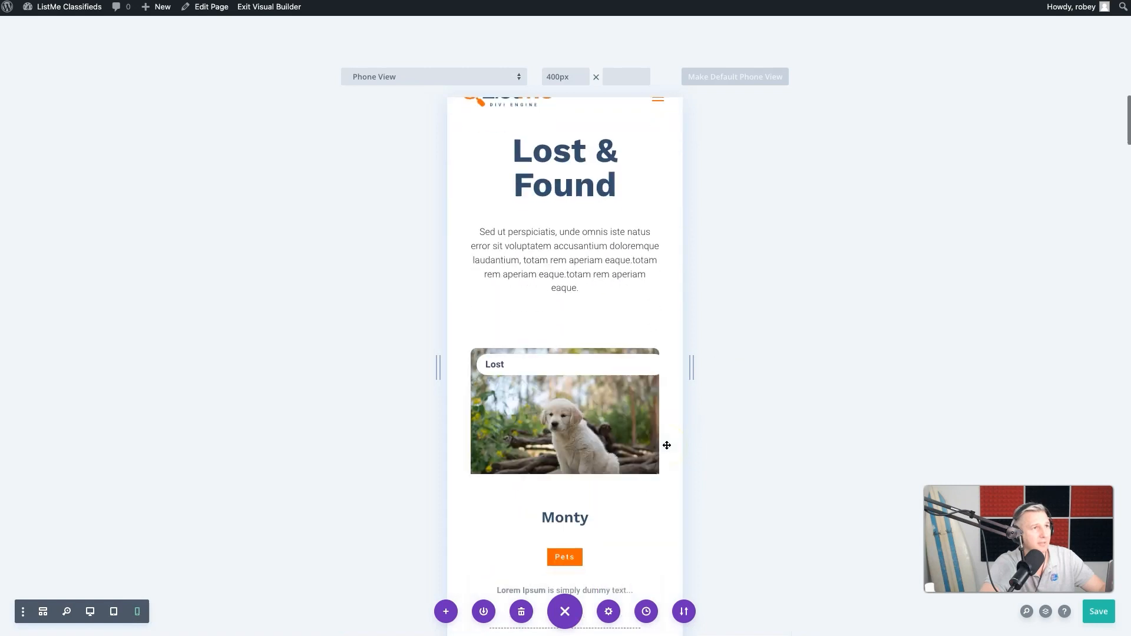
scroll(664, 444, "up", 5)
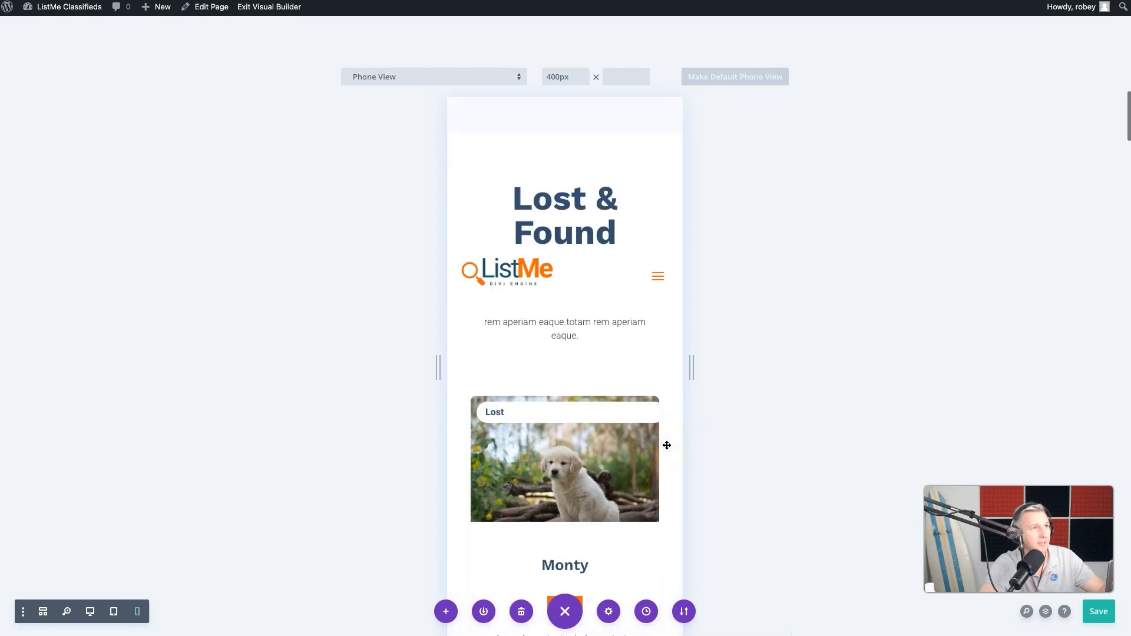
mouse_move(548, 273)
left_click(544, 254)
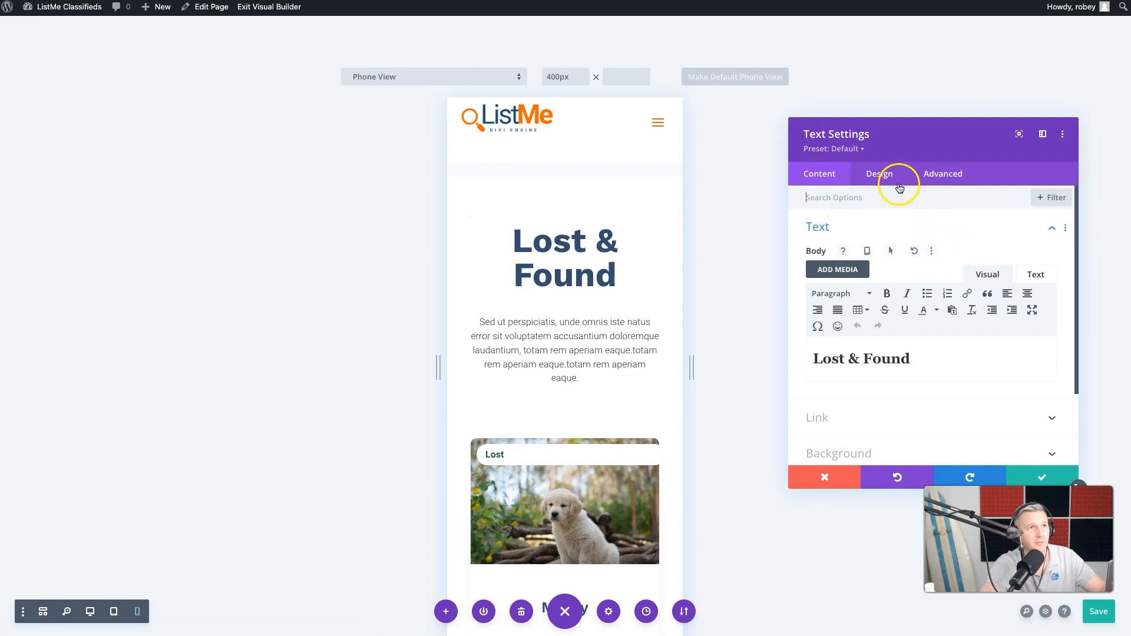
left_click(880, 174)
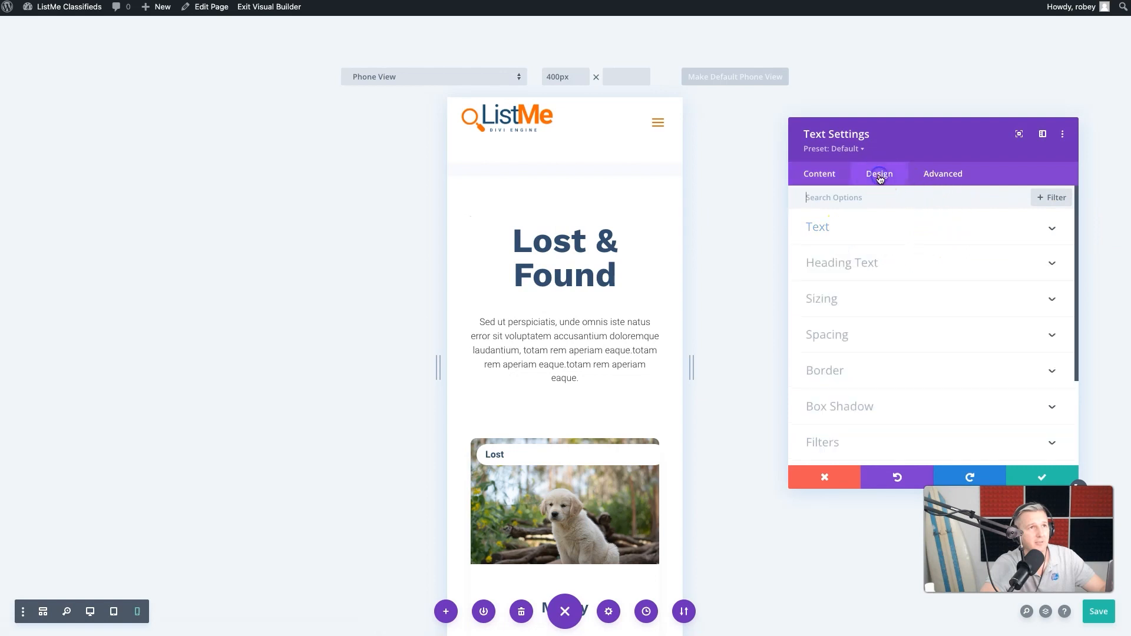
left_click(858, 263)
left_click(865, 237)
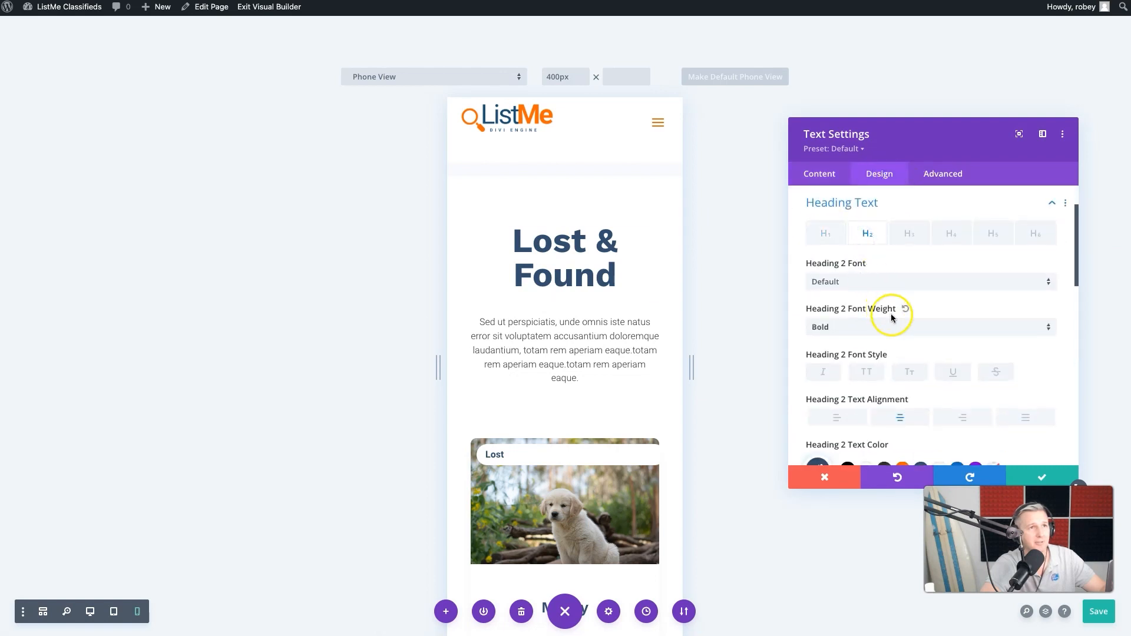
scroll(913, 377, "down", 3)
left_click(910, 396)
left_click(1021, 454)
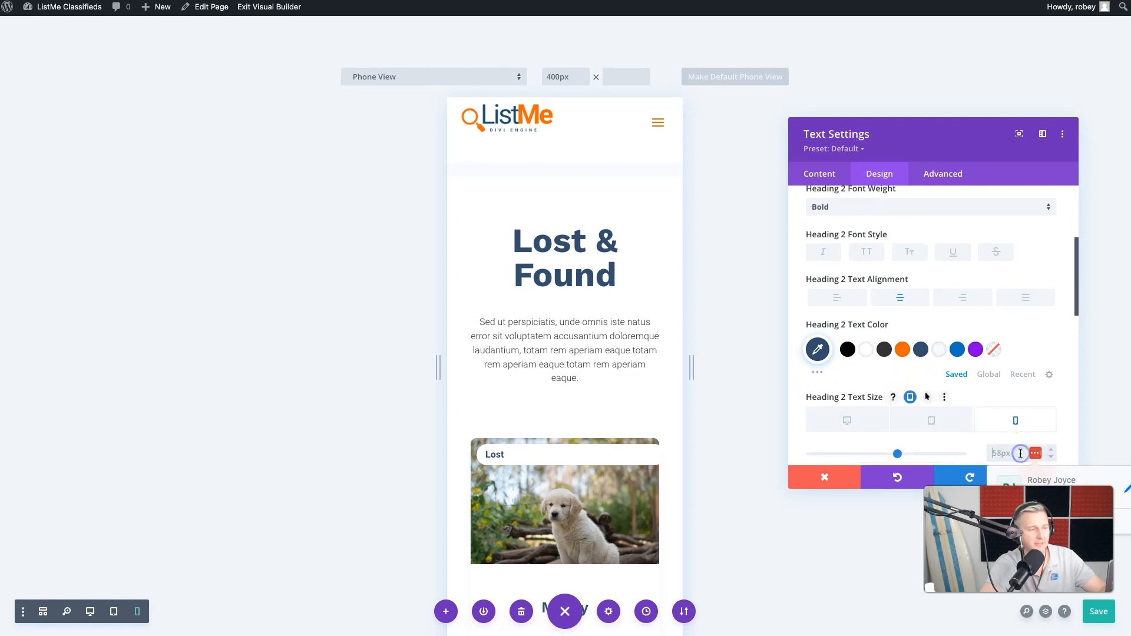
type("32")
left_click(1040, 475)
Step: Set a phone-only Heading 2 text size of 32px for the "For Sale" title and save the text module
scroll(677, 507, "down", 10)
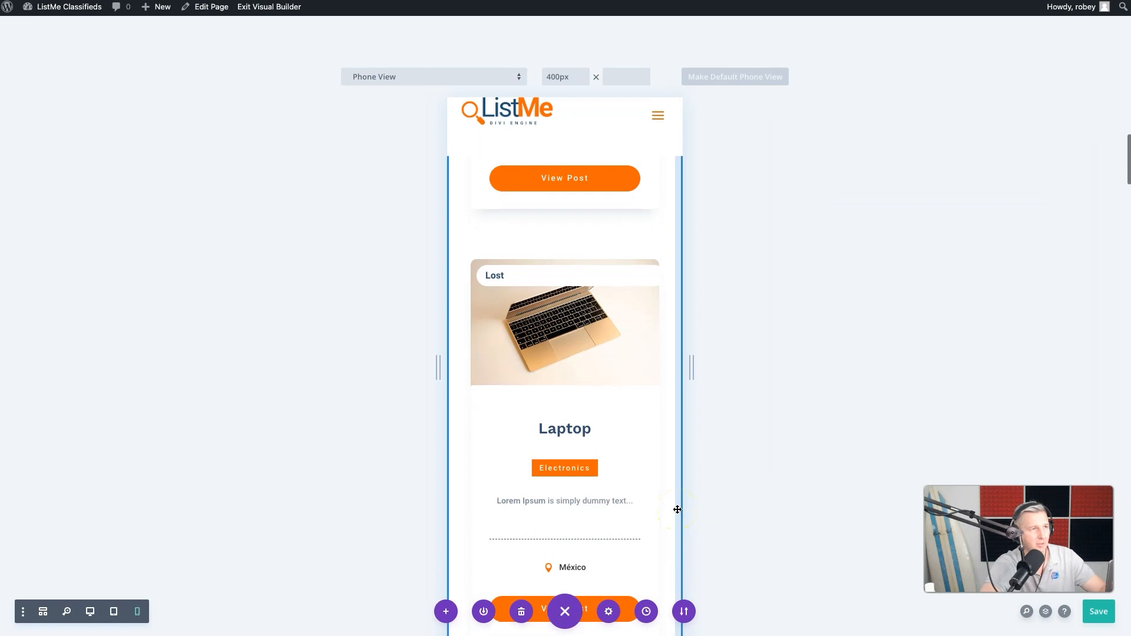
scroll(677, 510, "down", 1)
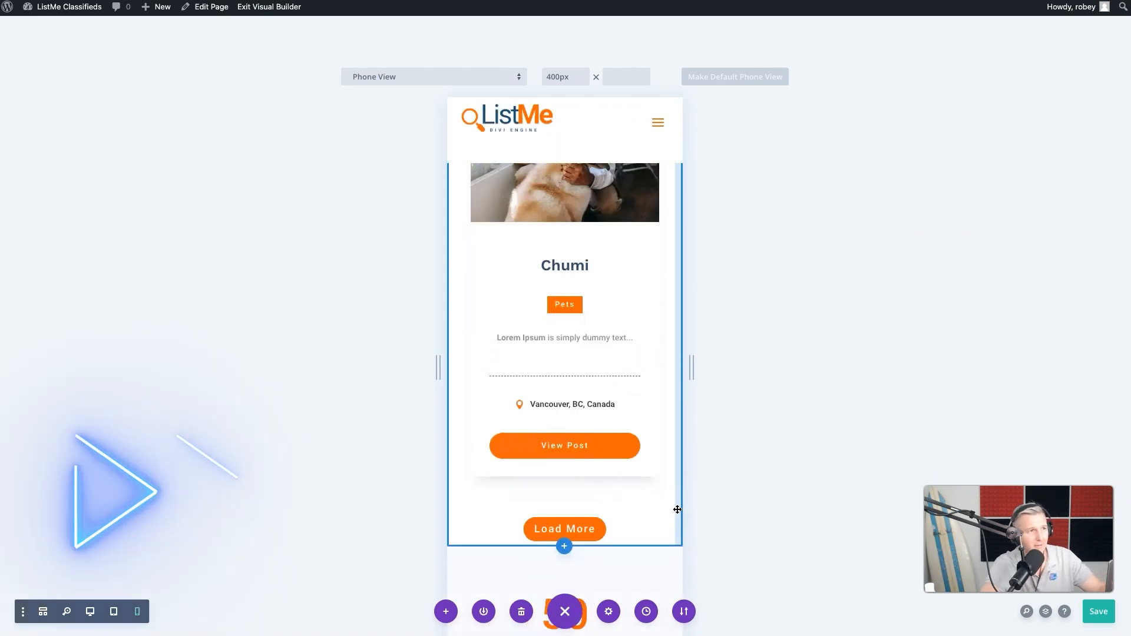
scroll(677, 510, "down", 3)
scroll(678, 509, "up", 10)
left_click(546, 175)
left_click(833, 260)
scroll(924, 396, "down", 5)
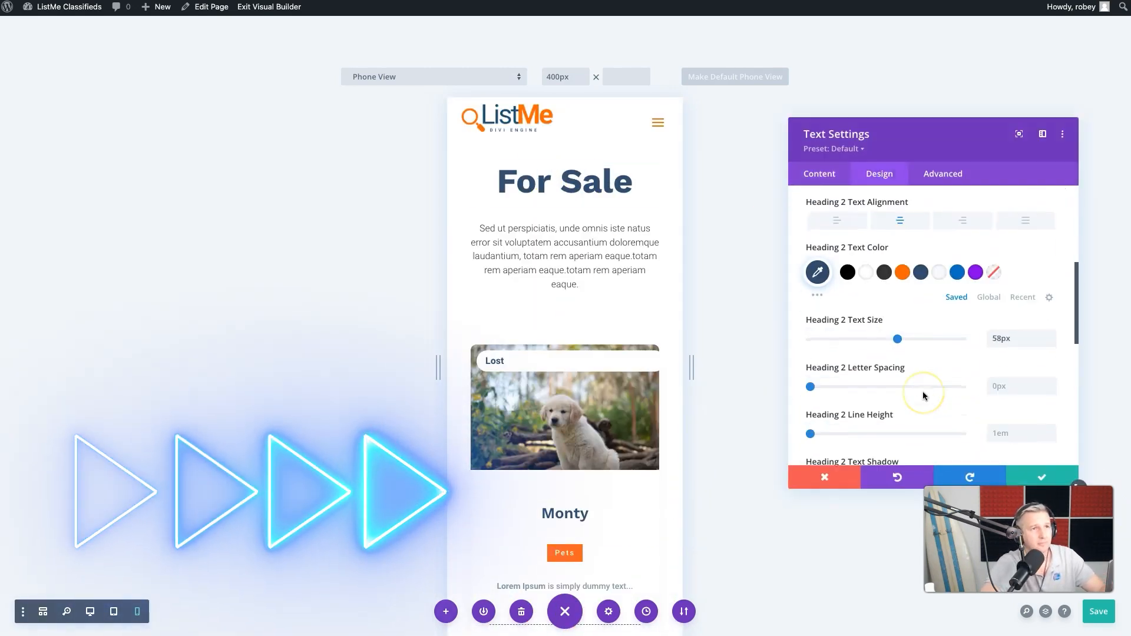
left_click(910, 295)
left_click(1002, 351)
type("32")
left_click(1041, 477)
Step: Set a phone-only Heading 2 text size of 32px for the "Why List Me?" title and save the text module
scroll(649, 436, "down", 10)
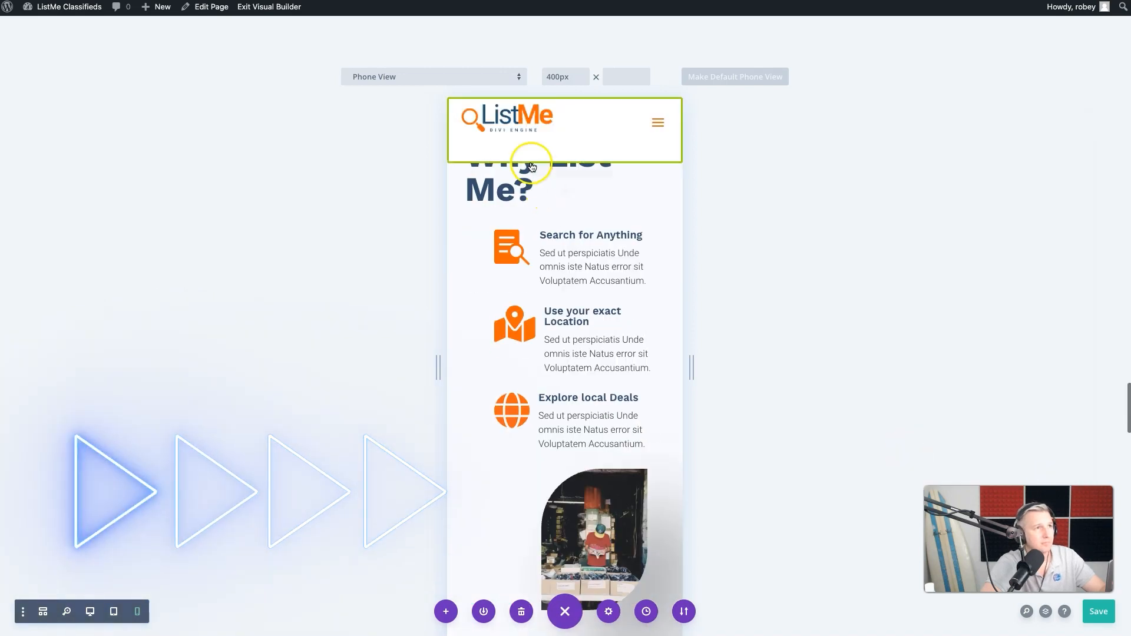
scroll(531, 170, "up", 1)
left_click(546, 225)
left_click(879, 174)
left_click(833, 262)
left_click(868, 228)
scroll(894, 345, "down", 3)
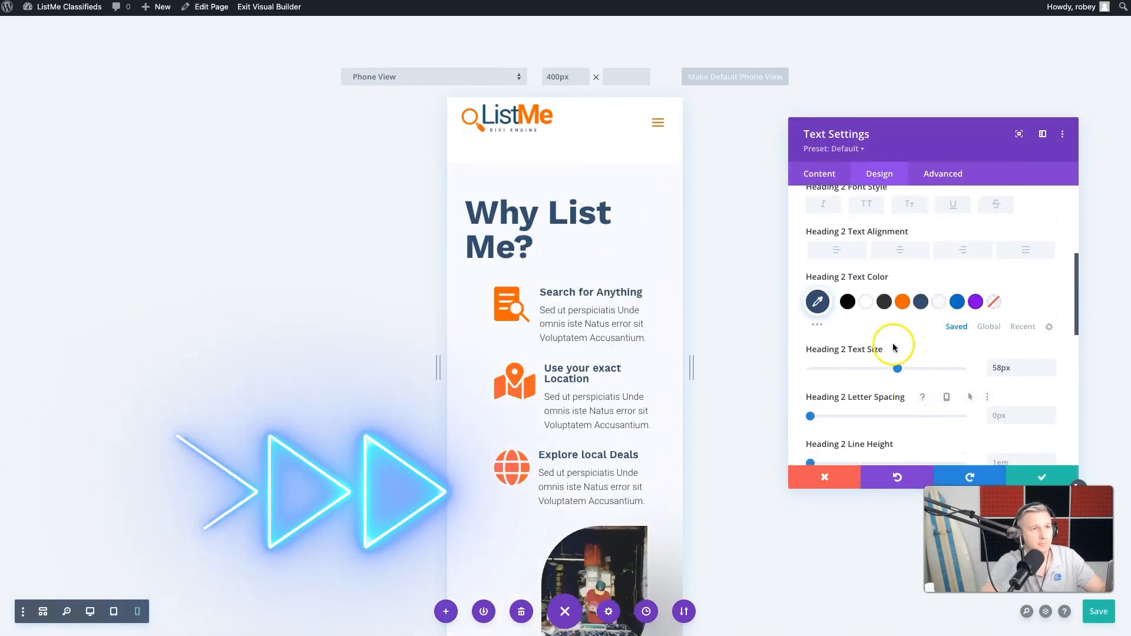
left_click(910, 349)
left_click(1002, 405)
type("32")
left_click(1026, 483)
Step: Set a phone-only Heading 2 text size of 32px for the "Free Stuff" title and save the text module
scroll(556, 283, "down", 10)
left_click(544, 211)
left_click(884, 175)
left_click(842, 262)
left_click(868, 228)
scroll(942, 354, "down", 5)
left_click(910, 237)
left_click(1009, 292)
type("32")
left_click(1036, 478)
Step: Set a phone-only title text size of 34px for the Newsletter email optin and save the module
scroll(633, 471, "down", 20)
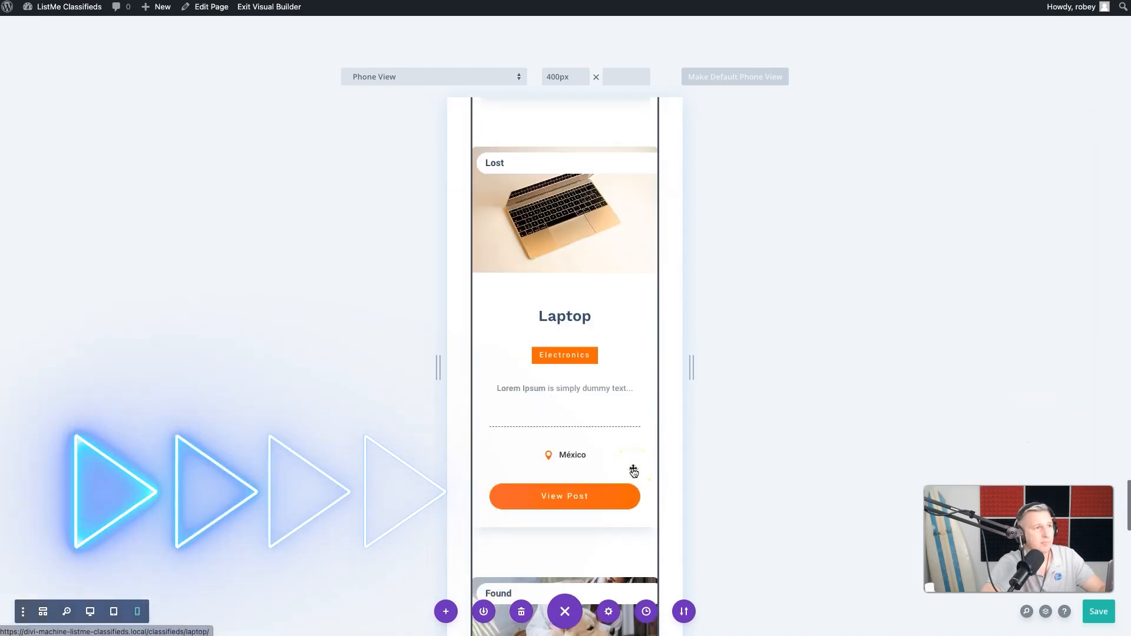
left_click(541, 228)
left_click(875, 179)
left_click(851, 335)
scroll(922, 376, "down", 4)
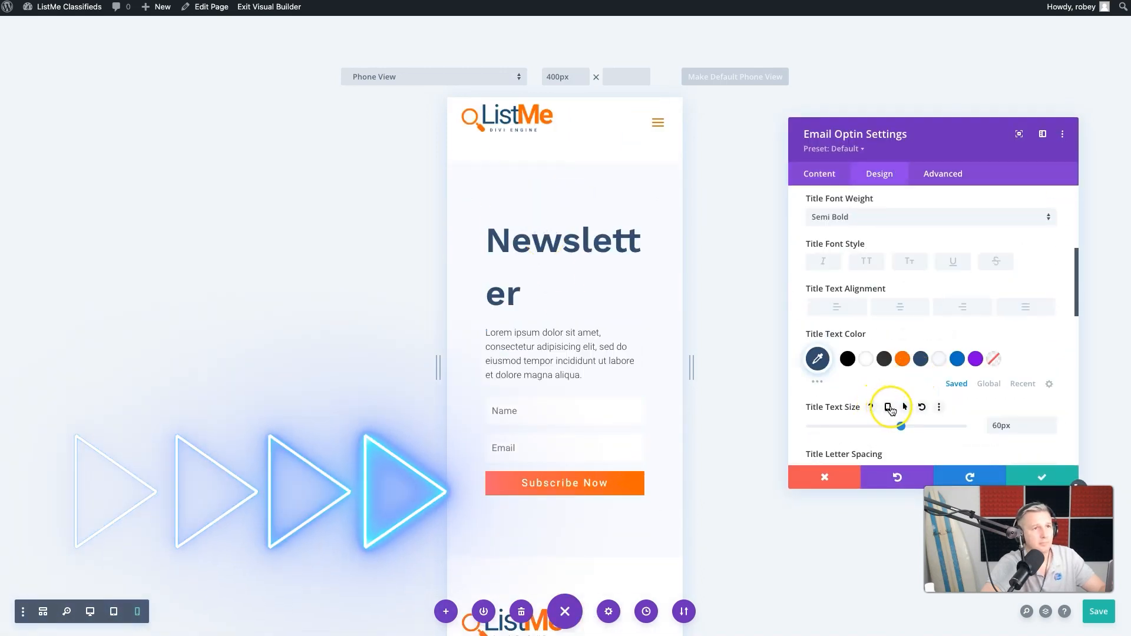
left_click(889, 406)
scroll(918, 412, "down", 1)
left_click(1001, 429)
type("34")
left_click(1030, 480)
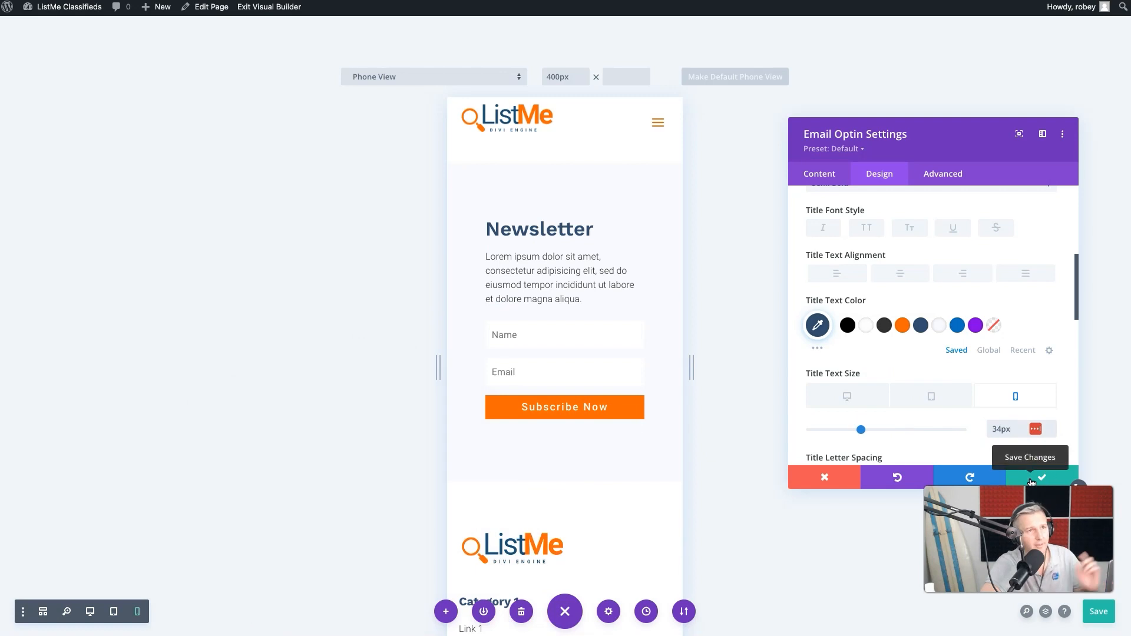
Step: Open the footer template for editing, centre the footer logo image on phones only, and save the image module
scroll(639, 445, "down", 5)
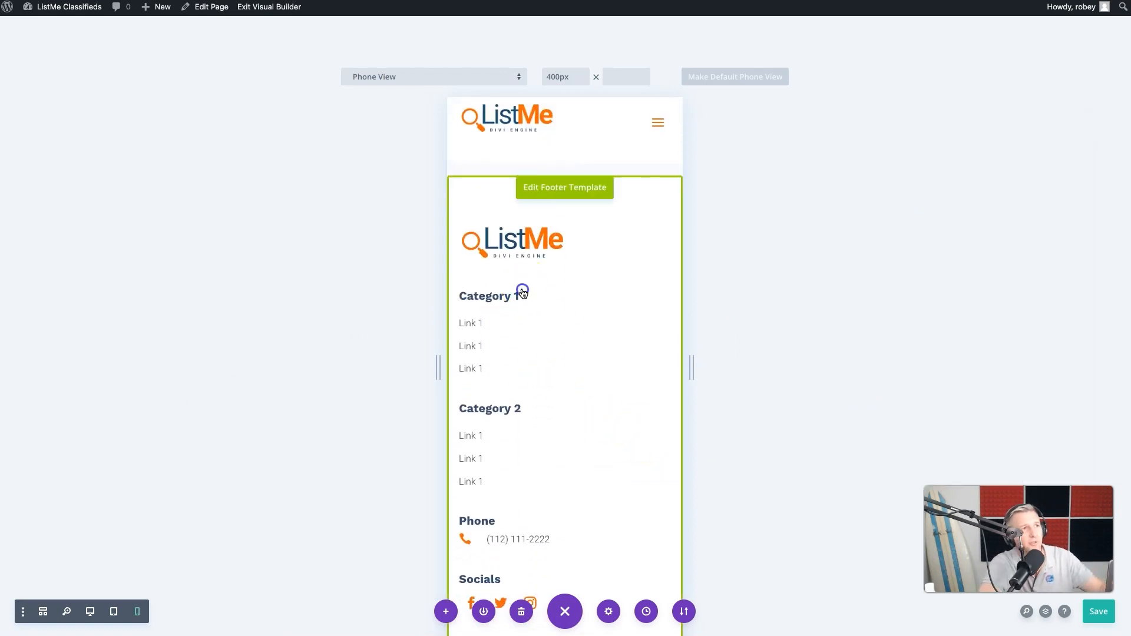
left_click(523, 293)
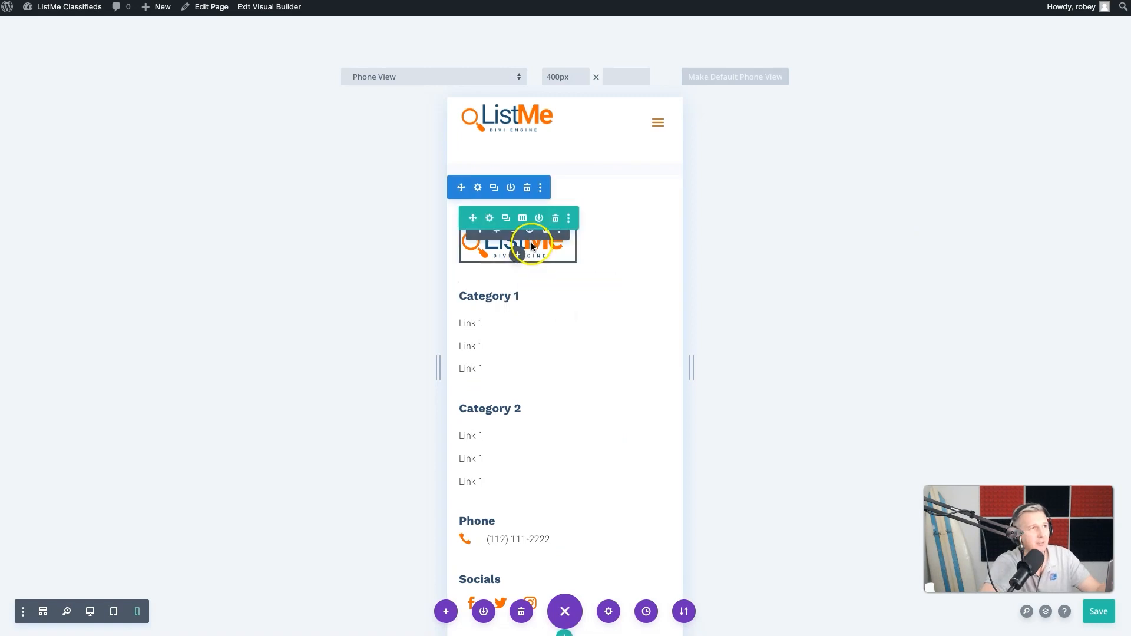
left_click(496, 234)
left_click(881, 171)
left_click(836, 224)
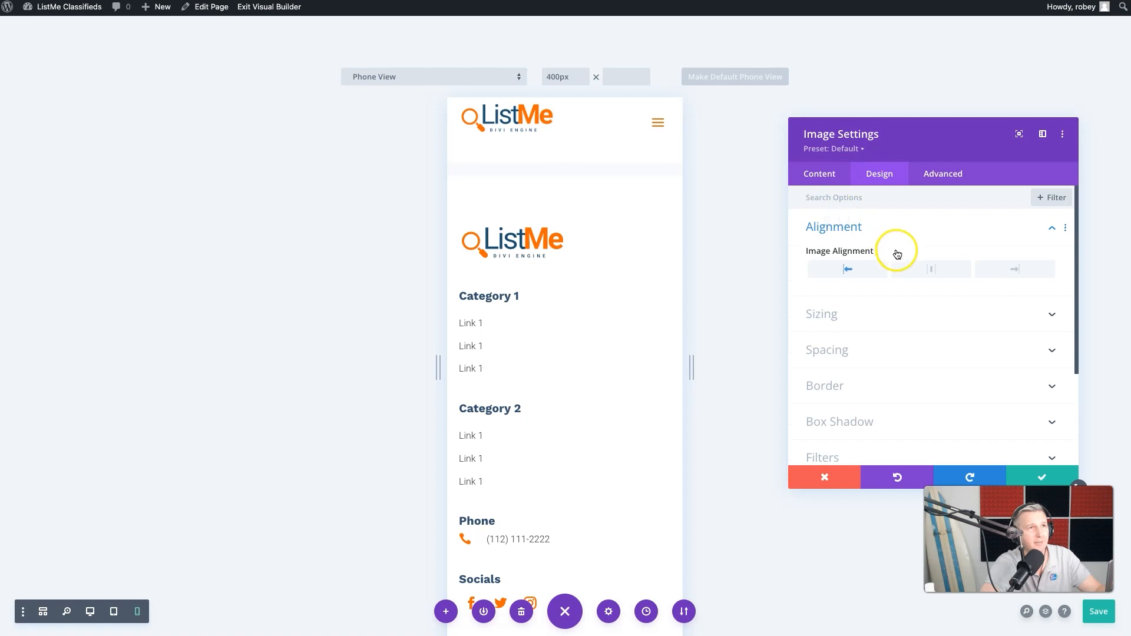
left_click(898, 252)
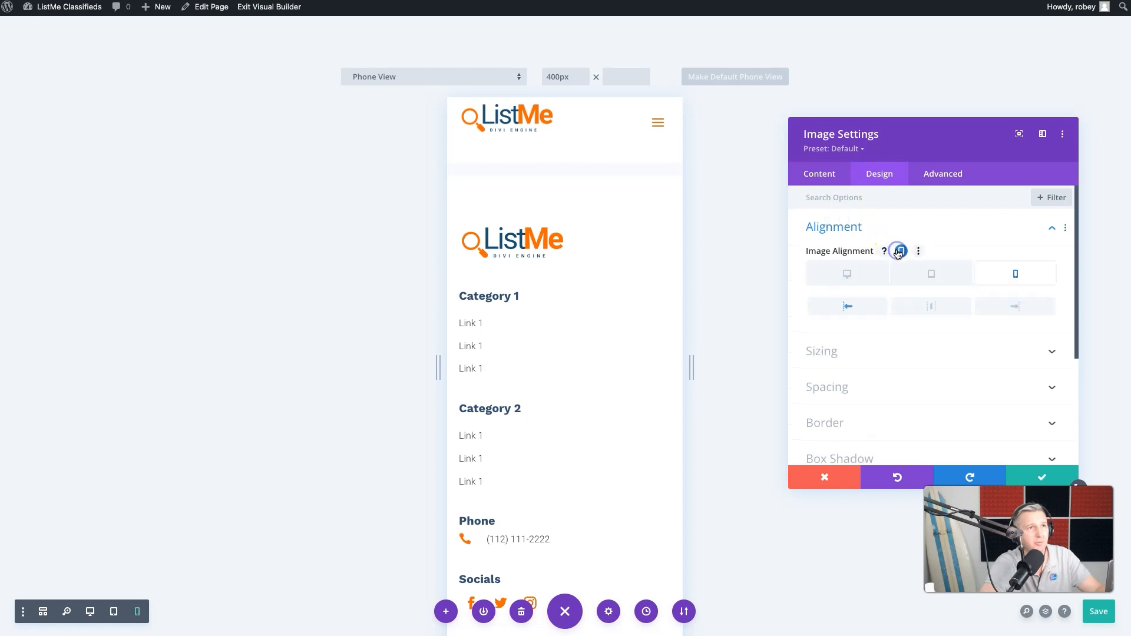
left_click(929, 310)
left_click(1019, 479)
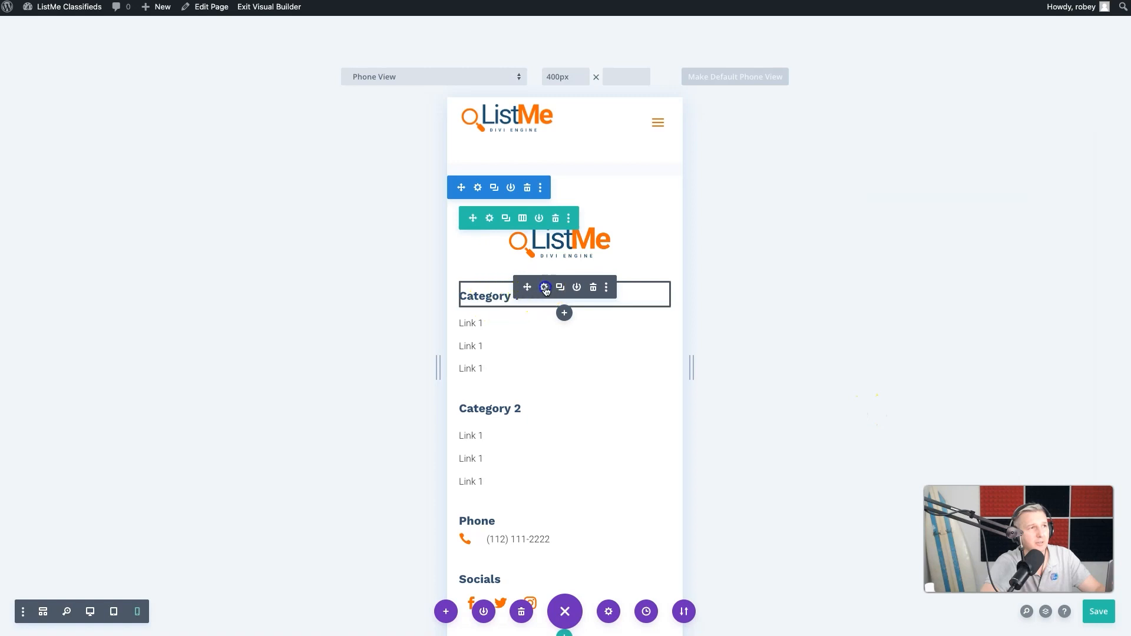
Step: Centre the Heading 3 text of the footer's "Category 1" title on phones only and save the text module
left_click(544, 287)
left_click(878, 175)
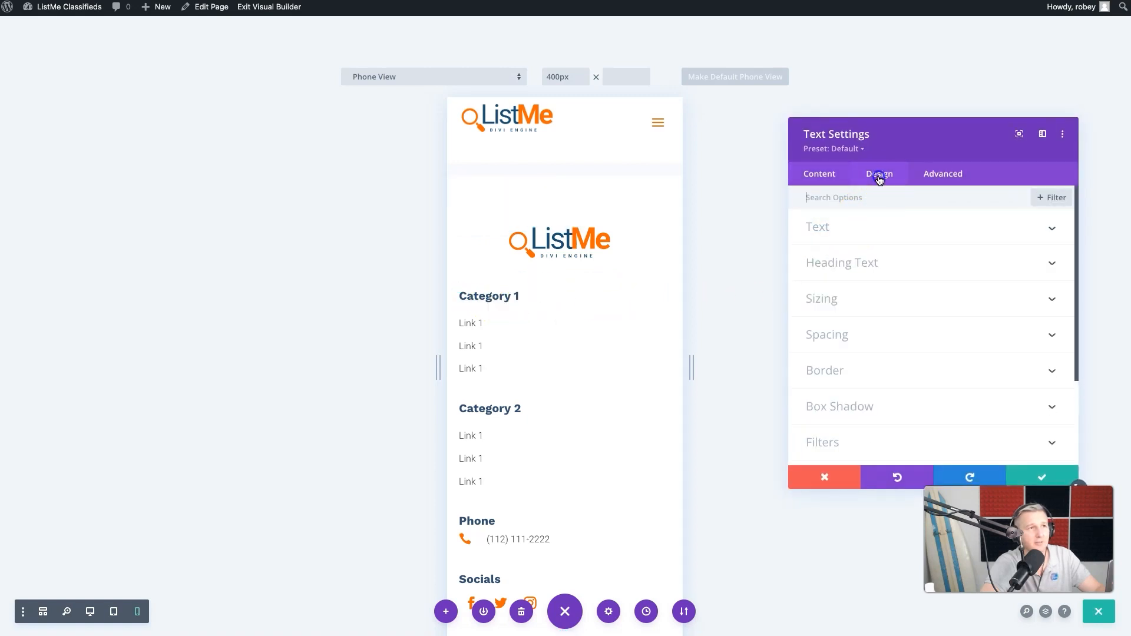
left_click(861, 264)
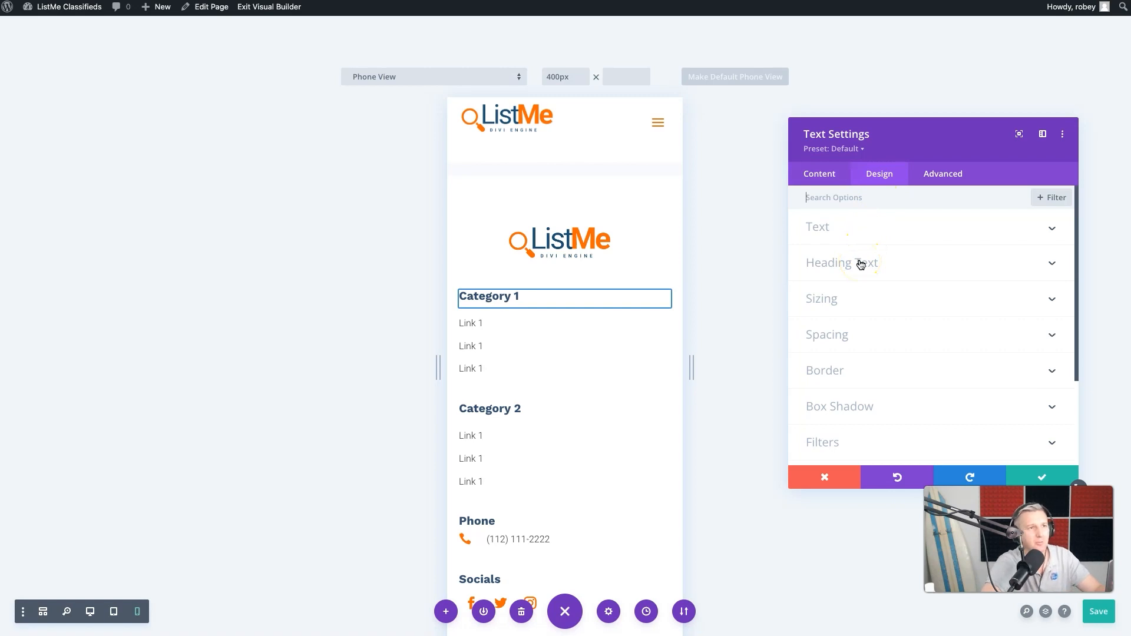
left_click(861, 264)
left_click(900, 233)
scroll(895, 294, "down", 3)
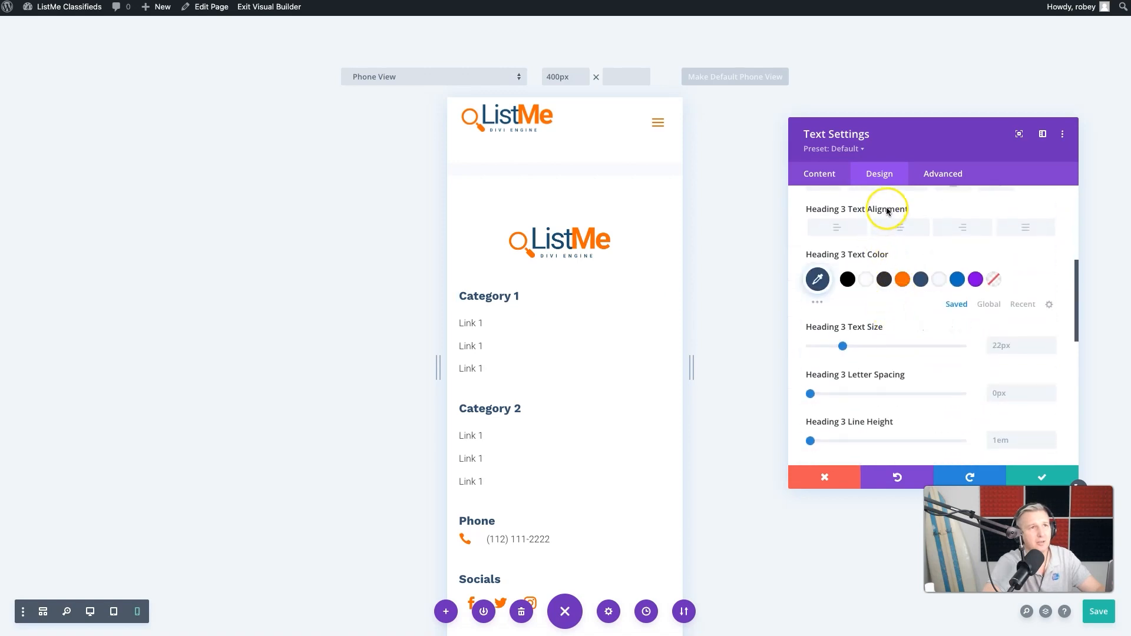
left_click(936, 209)
left_click(899, 264)
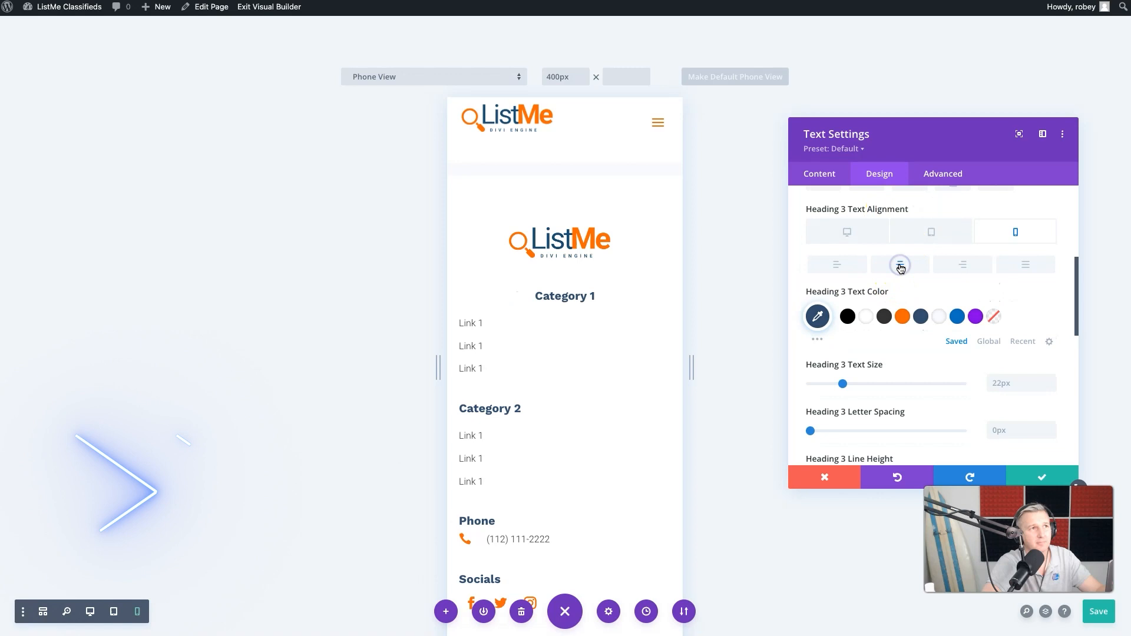
left_click(1041, 477)
Step: Centre the text of the first link under "Category 1" on phones and save the module
left_click(546, 292)
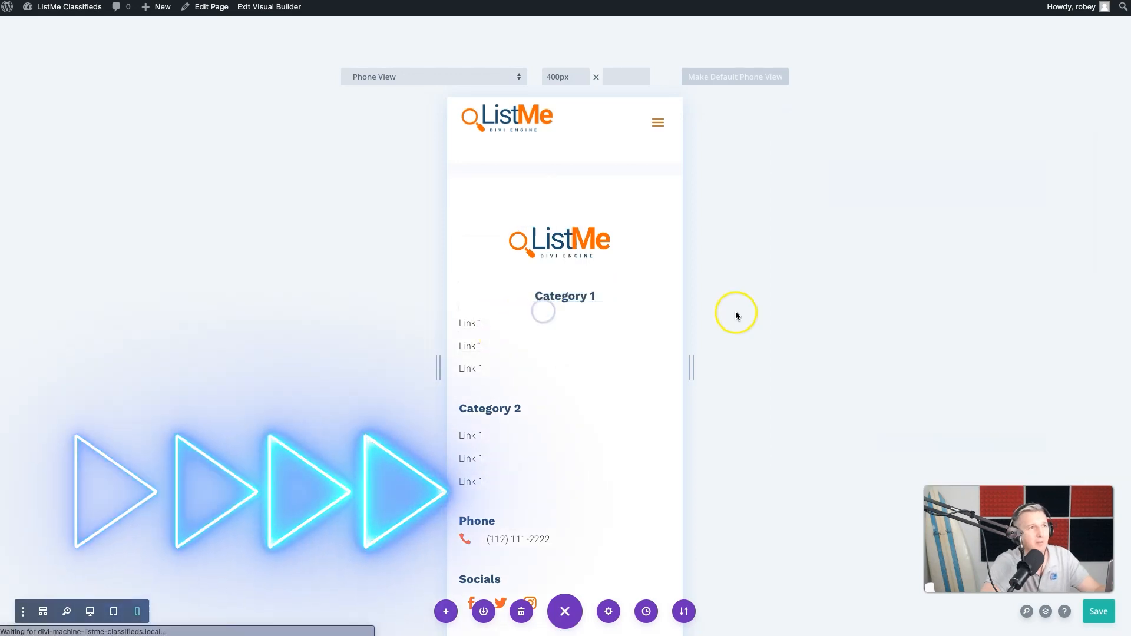
scroll(853, 227, "down", 5)
left_click(899, 294)
left_click(1041, 477)
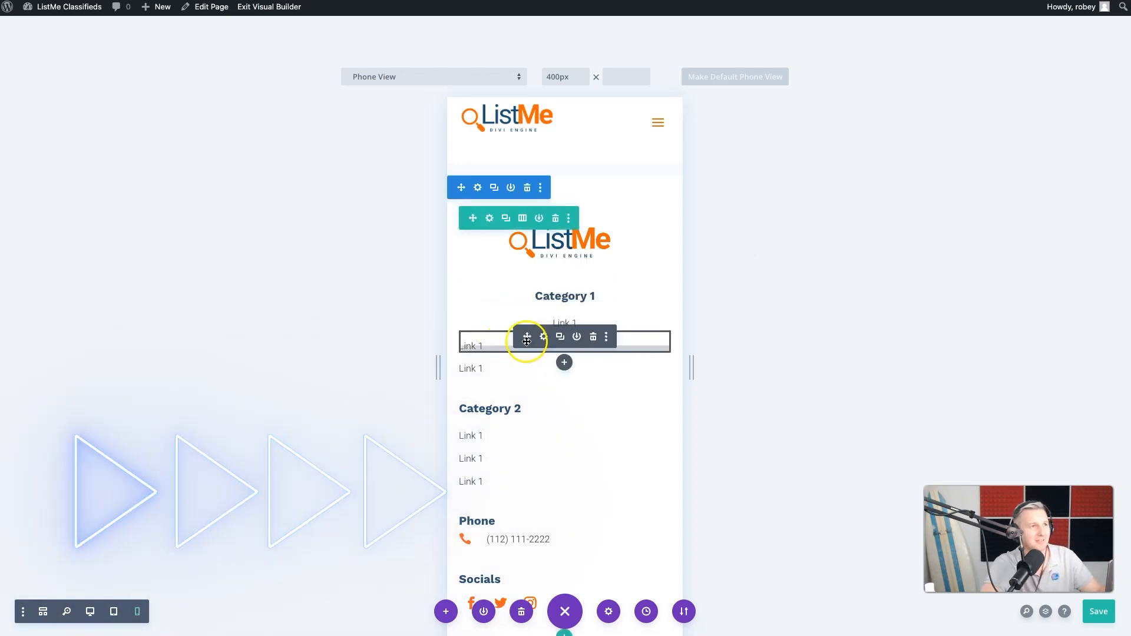
Step: Centre the text of the second link under "Category 1" on phones and save the module
left_click(543, 336)
left_click(884, 175)
left_click(853, 228)
scroll(854, 236, "down", 8)
left_click(892, 306)
left_click(900, 323)
left_click(1041, 477)
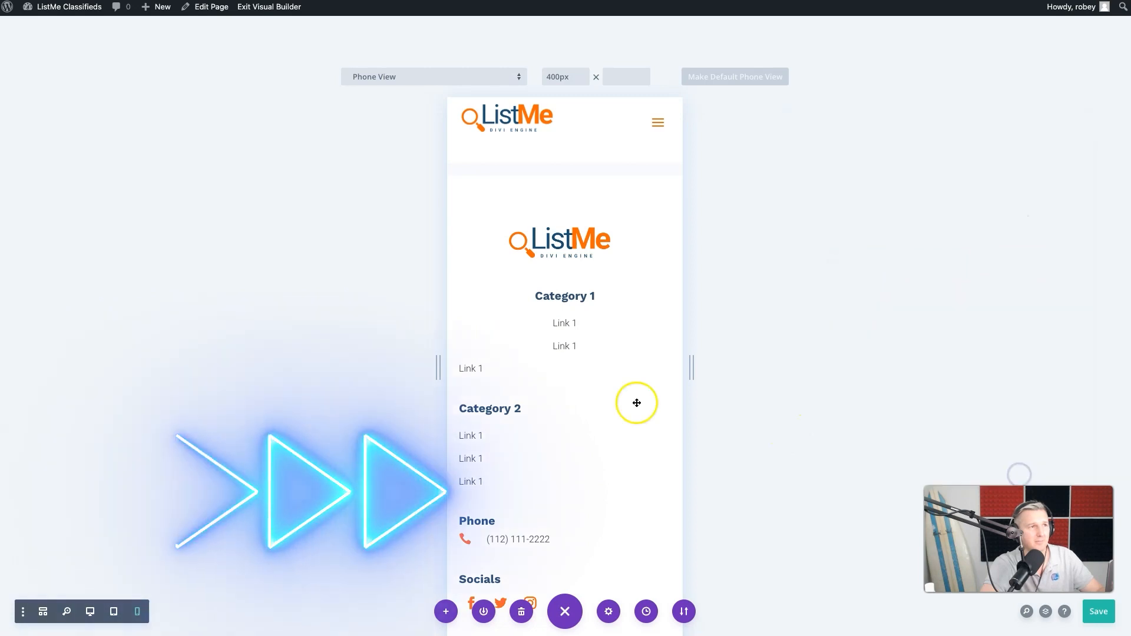
Step: Centre the text of the third link under "Category 1" on phones
left_click(543, 359)
left_click(884, 174)
left_click(853, 227)
scroll(853, 265, "down", 8)
left_click(893, 315)
left_click(902, 371)
Step: Extend the third link's text alignment to All Texts throughout This Row and save the text module
right_click(1009, 334)
left_click(997, 263)
left_click(851, 264)
left_click(850, 335)
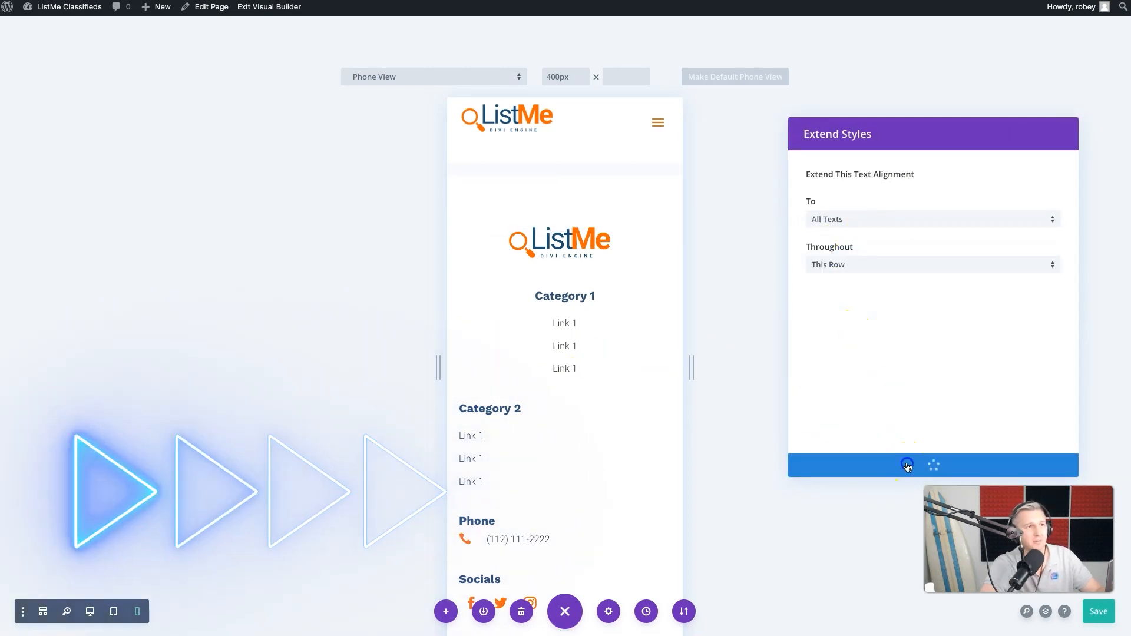
left_click(909, 466)
left_click(1040, 475)
Step: Open the Image & Icon design settings of the footer's phone number blurb
left_click(463, 457)
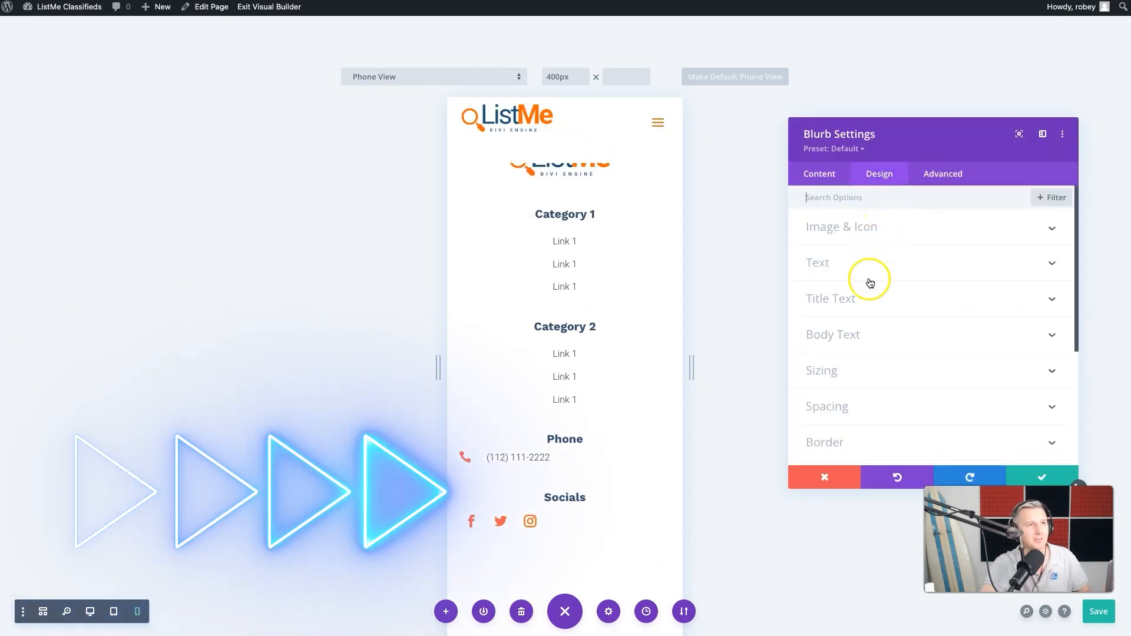
left_click(855, 336)
left_click(852, 202)
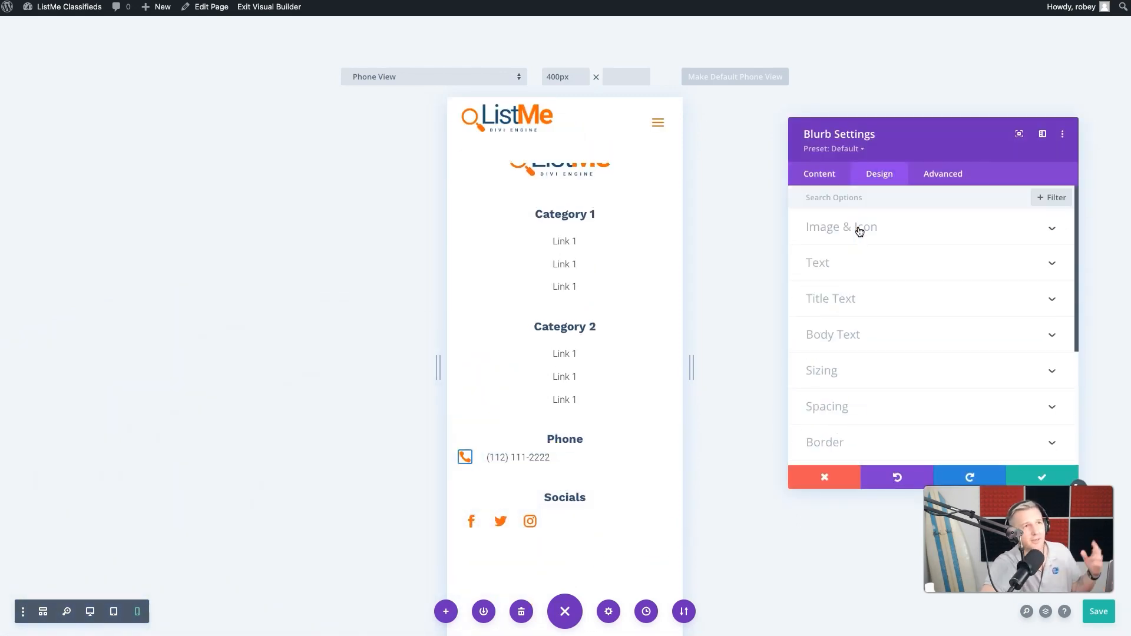
left_click(858, 229)
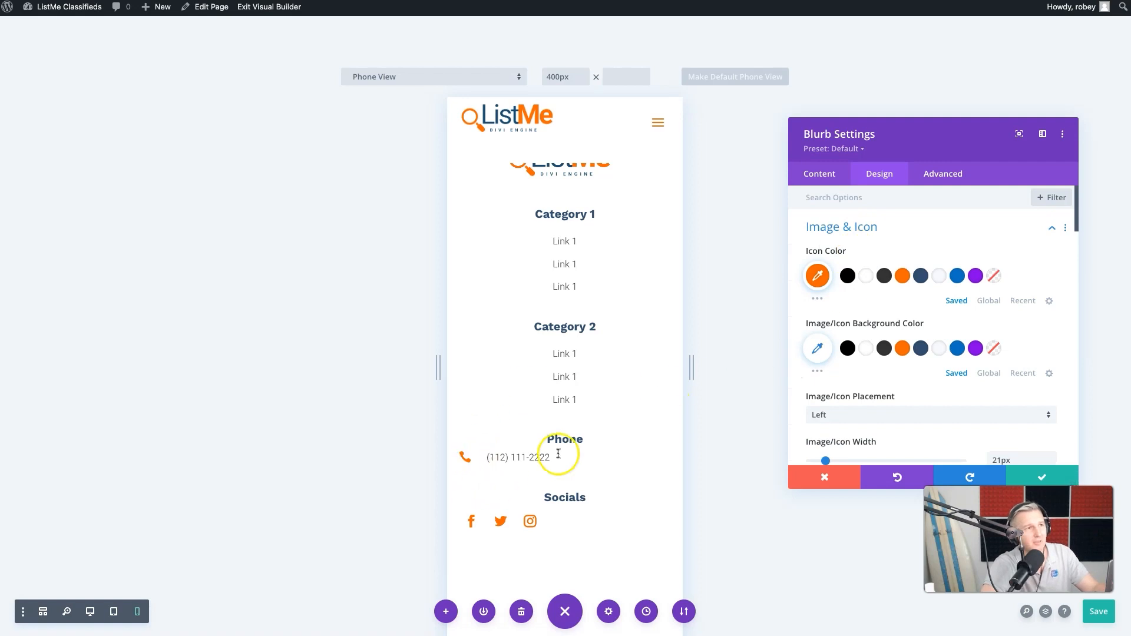
scroll(903, 390, "down", 3)
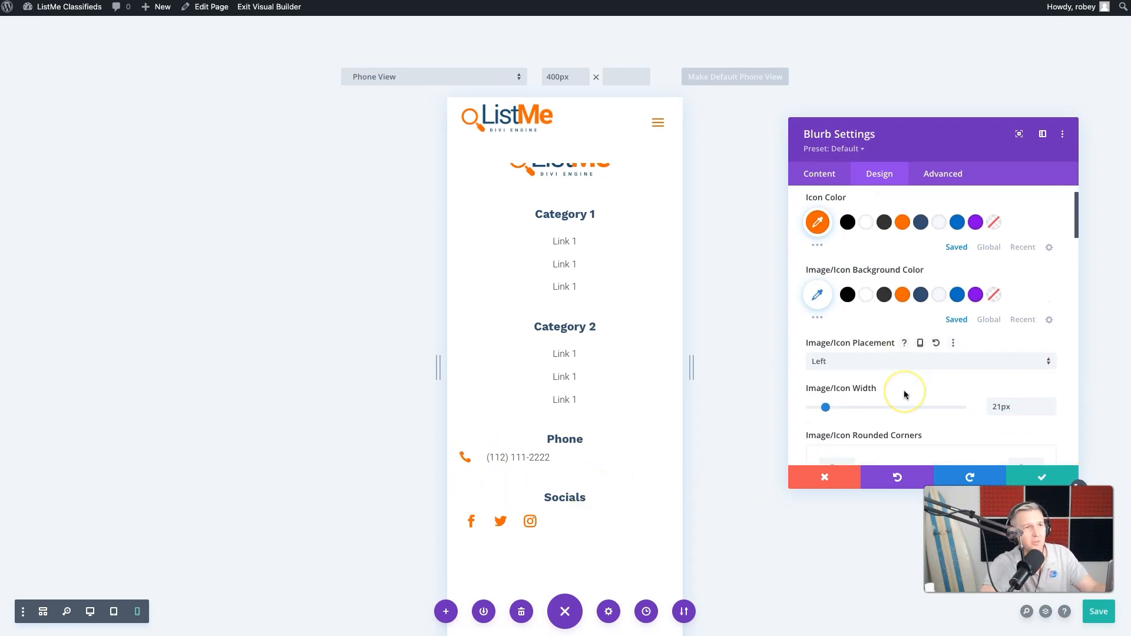
left_click(913, 305)
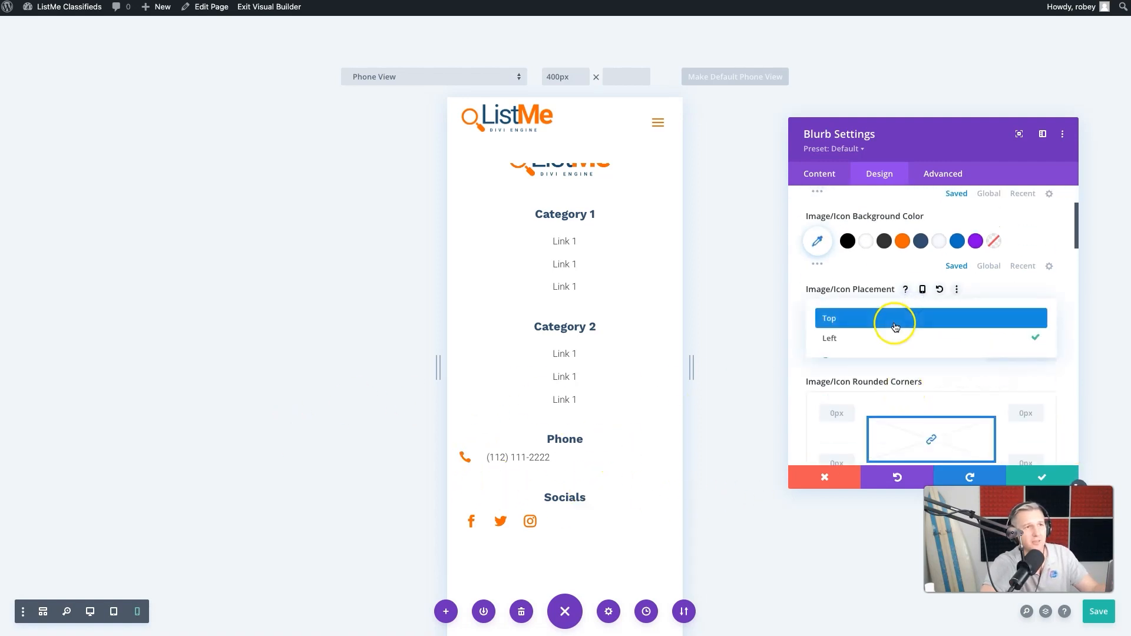
left_click(894, 319)
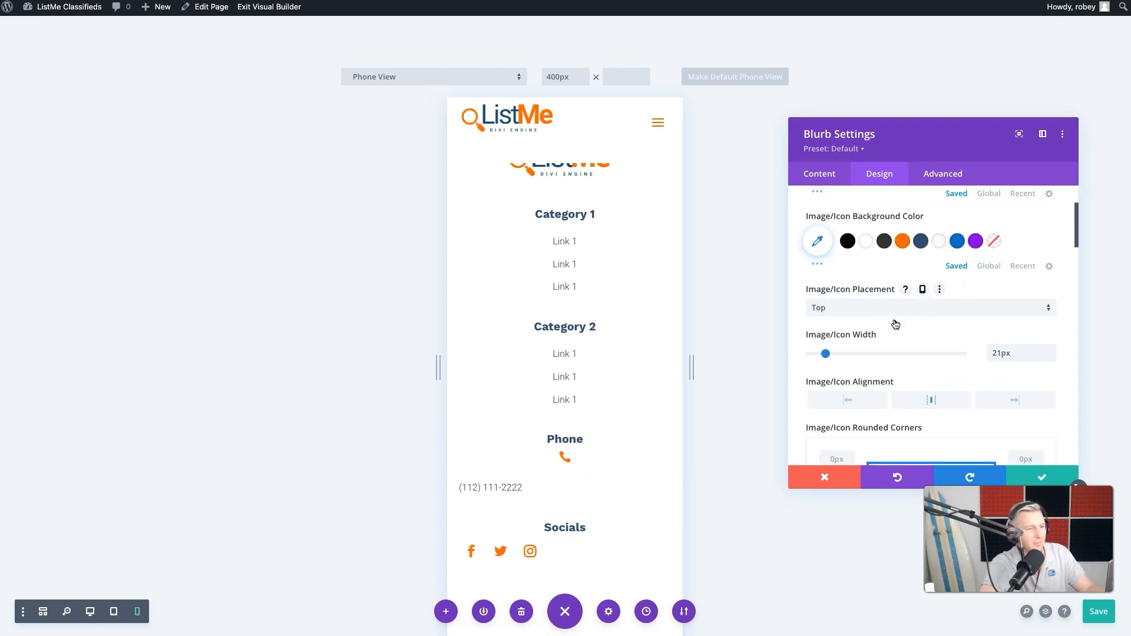
key("super+z")
Step: Enable responsive values for the blurb's Image/Icon Placement and set it to Top for phones only
left_click(923, 289)
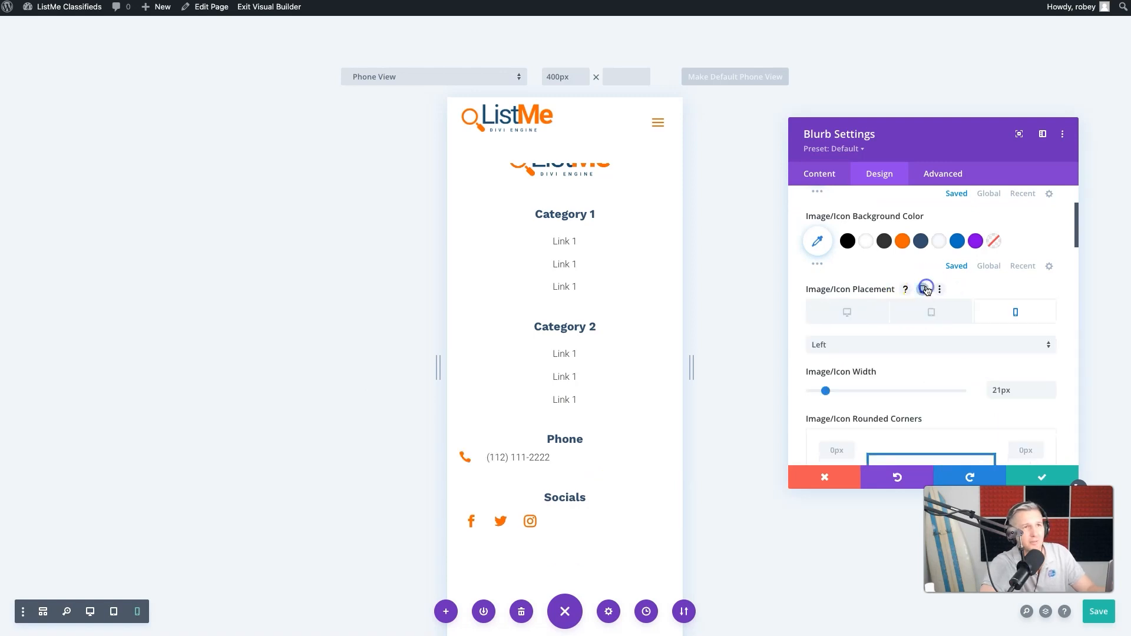
left_click(891, 355)
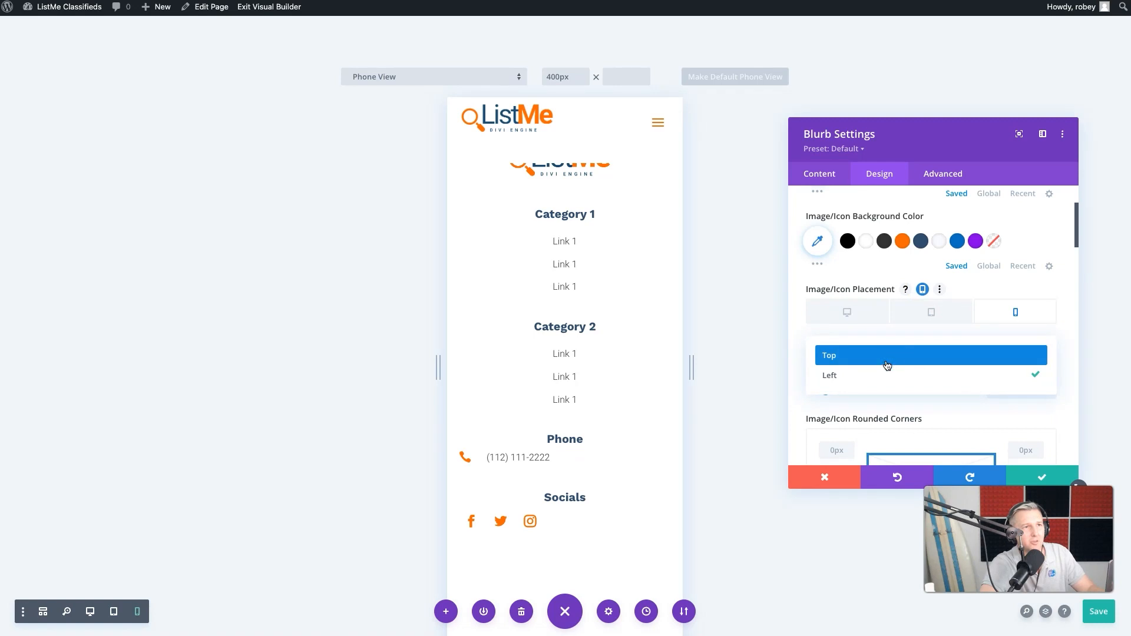
left_click(886, 356)
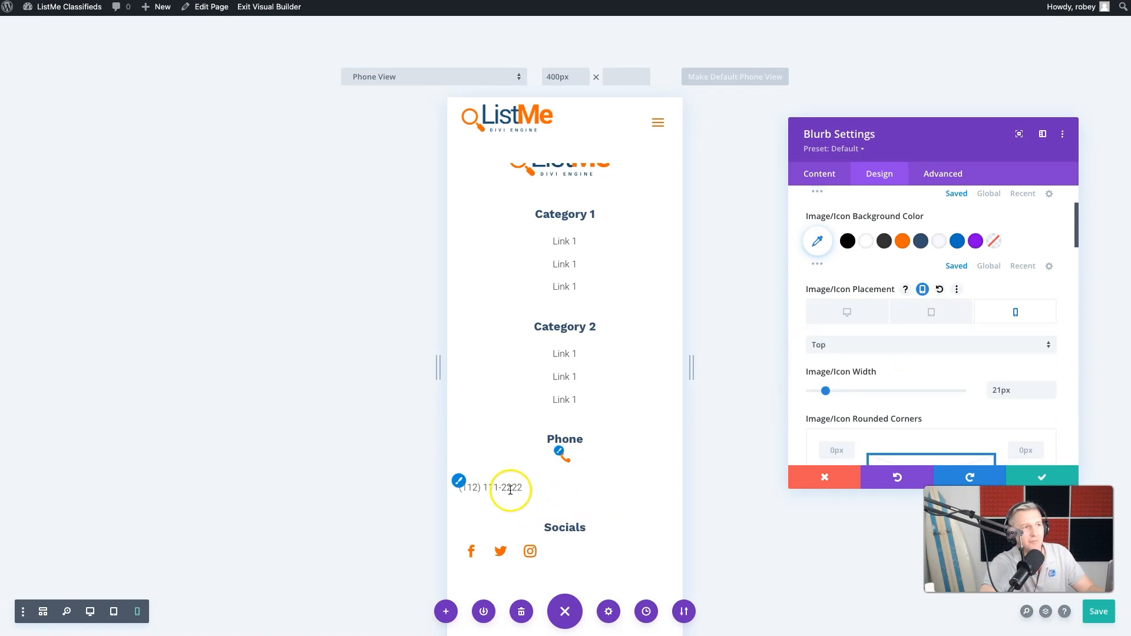
Step: Centre the phone number blurb's body text on phones only and save the blurb module
scroll(921, 433, "down", 6)
scroll(922, 434, "down", 15)
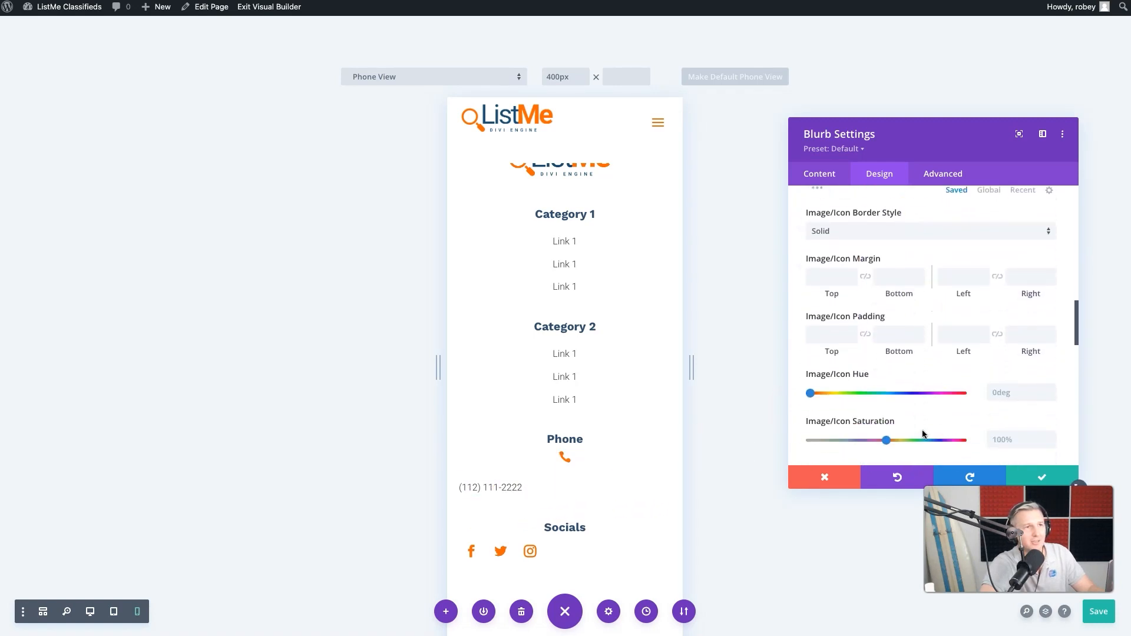
scroll(921, 433, "up", 5)
left_click(825, 374)
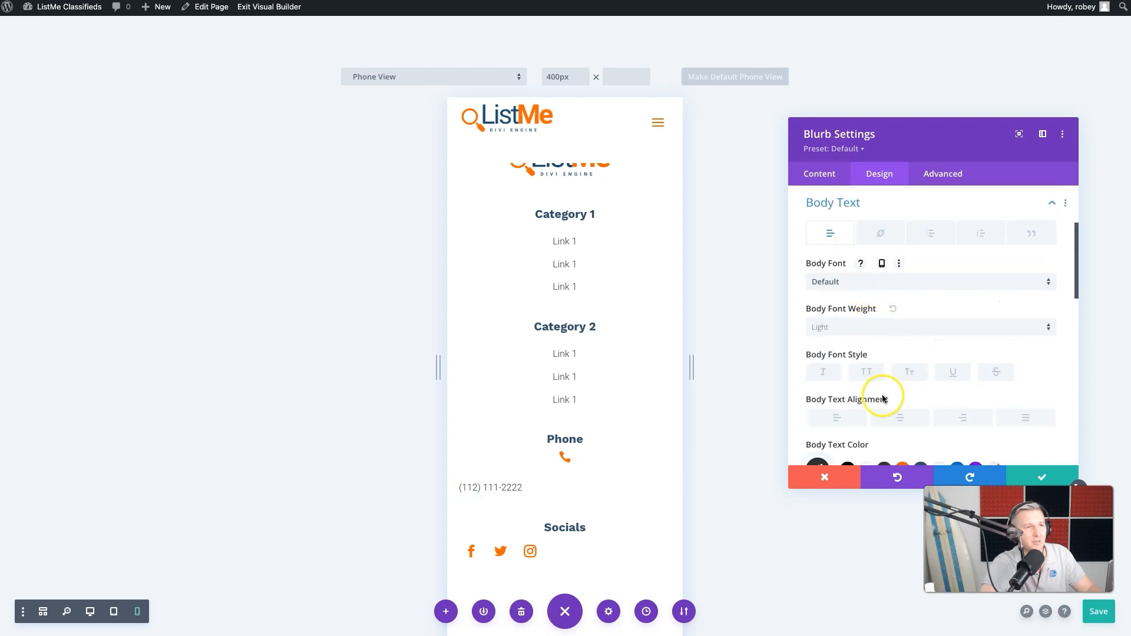
scroll(886, 395, "down", 4)
scroll(885, 394, "up", 3)
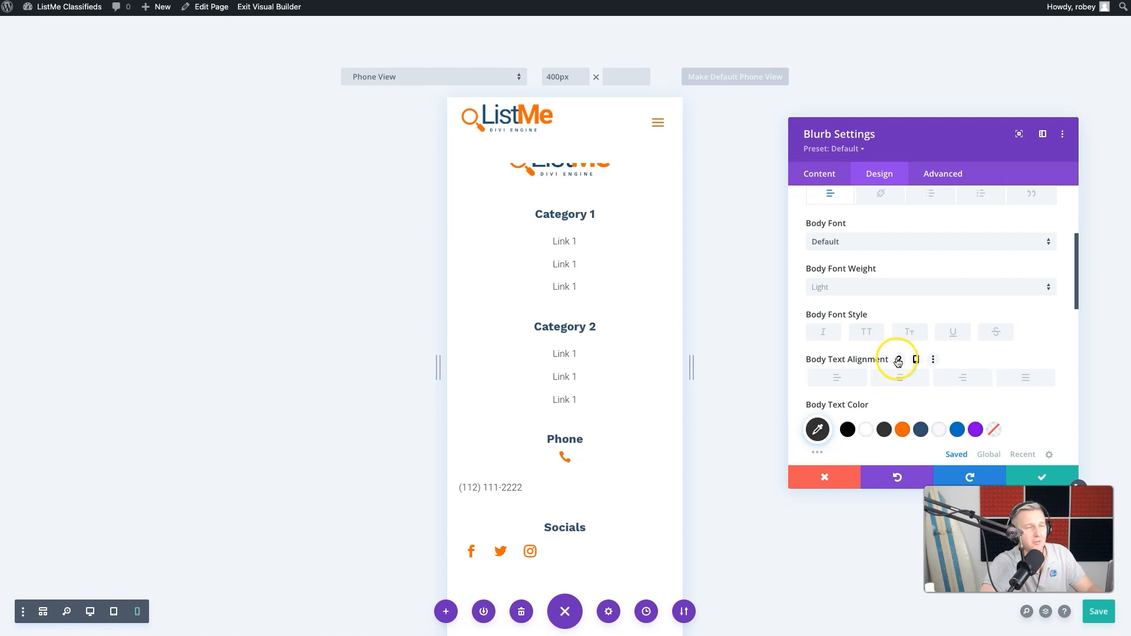
left_click(914, 359)
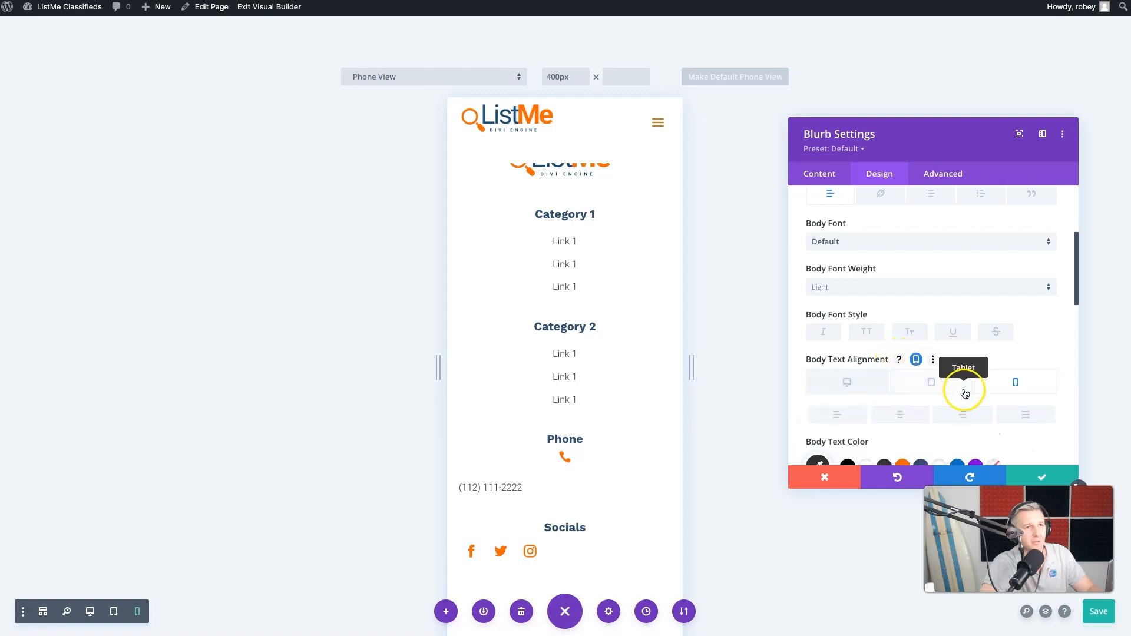
left_click(900, 414)
left_click(1030, 481)
Step: Centre the footer's Social Media Follow module on phones only, save the module, and save the page
scroll(578, 541, "down", 1)
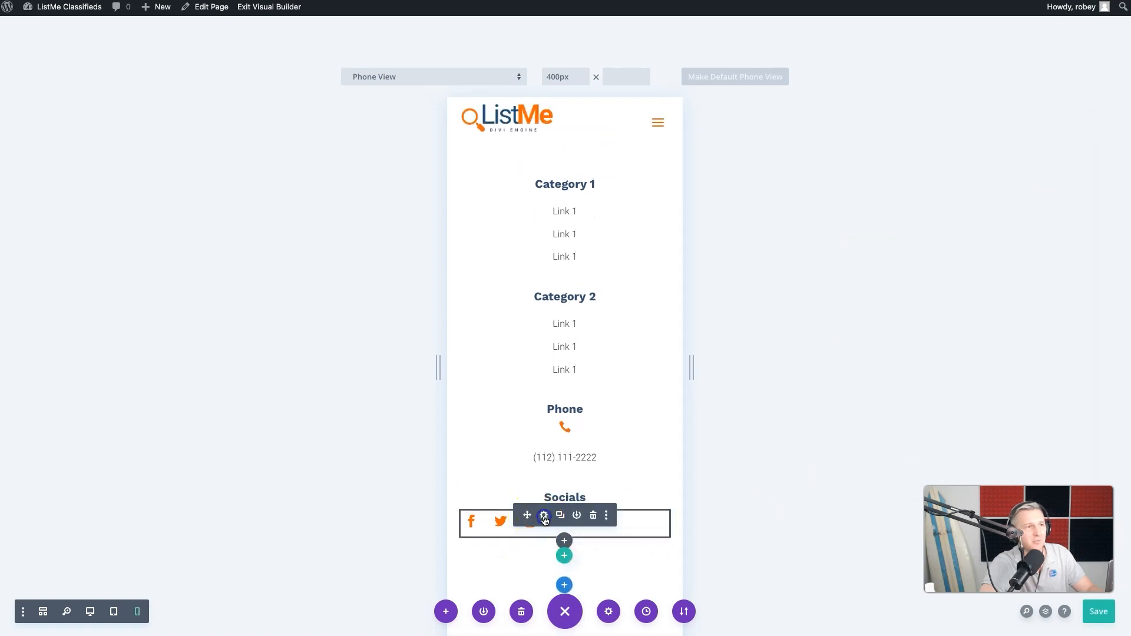
left_click(543, 516)
left_click(879, 173)
left_click(851, 225)
left_click(908, 252)
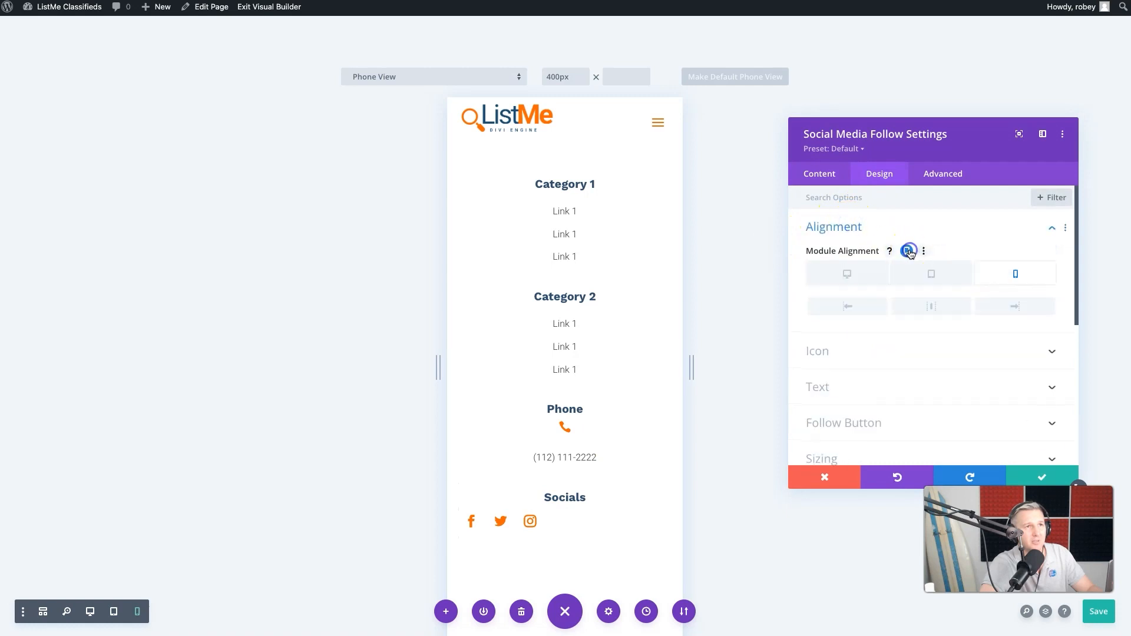
left_click(935, 307)
left_click(1041, 477)
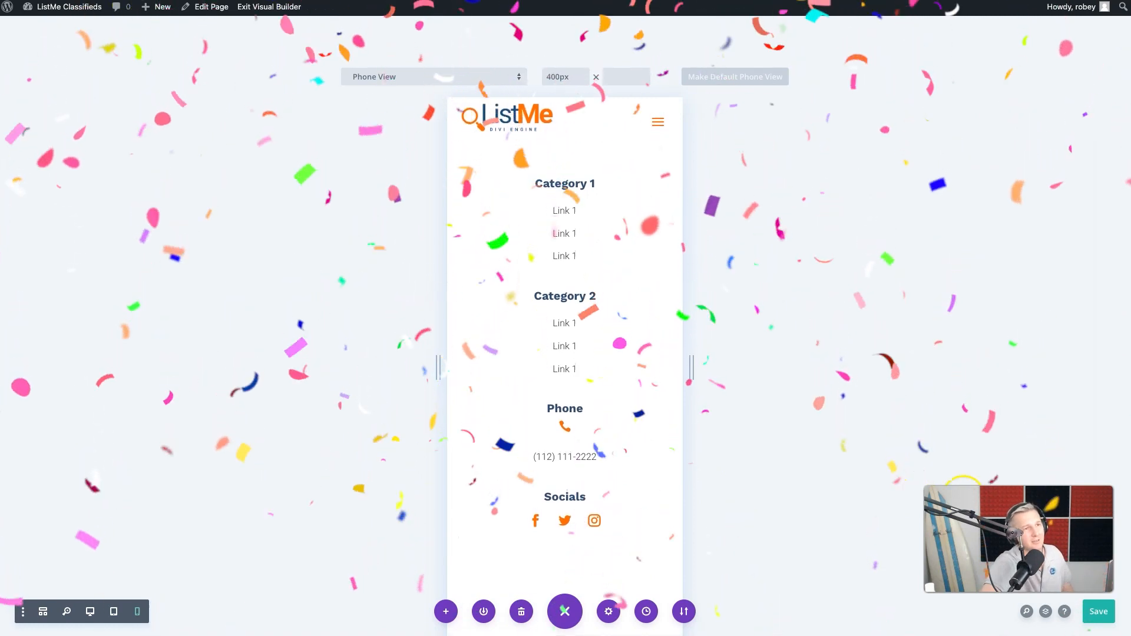
left_click(1090, 610)
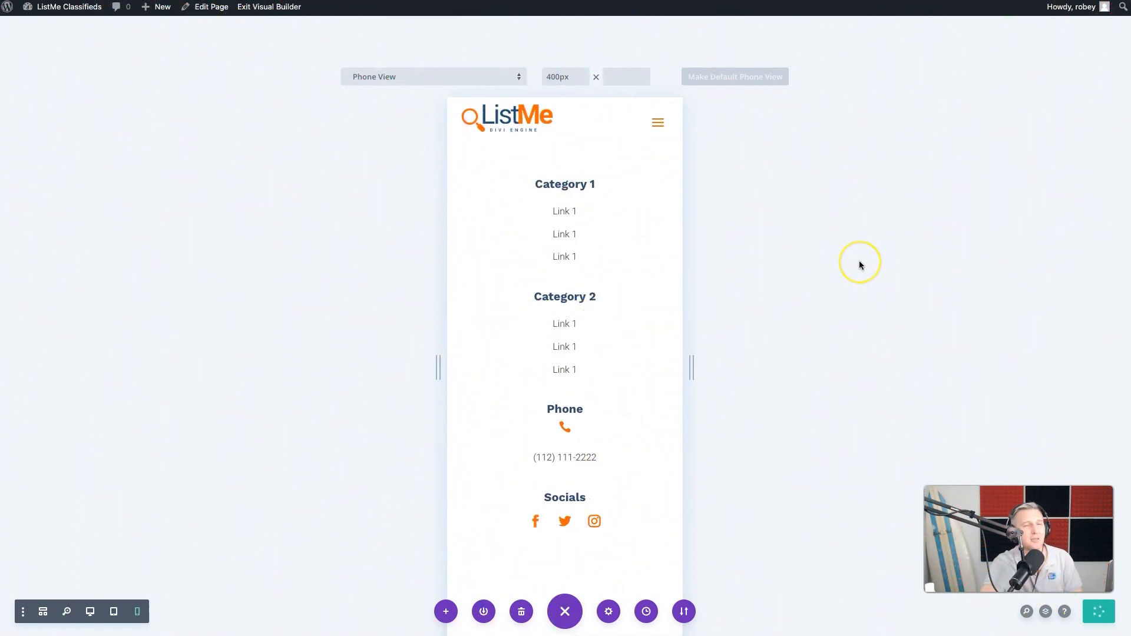